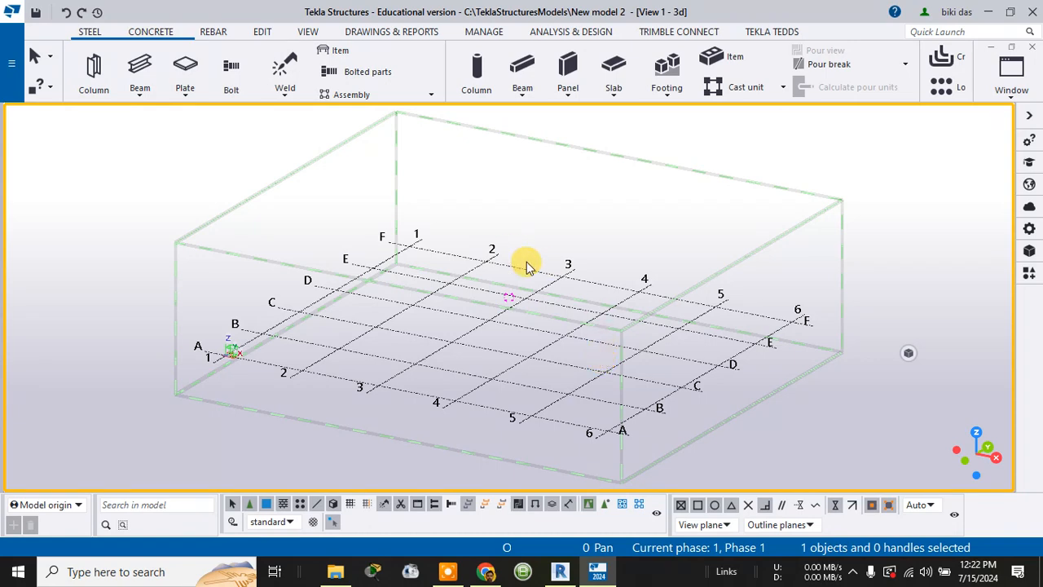
scroll(532, 269, up, 1)
scroll(532, 265, down, 1)
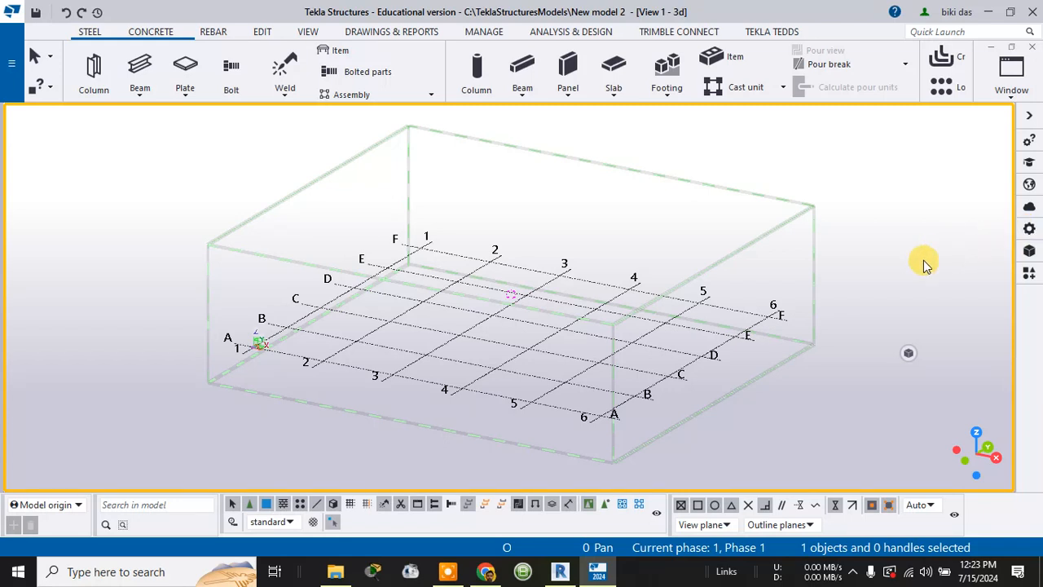
key(ctrl+p)
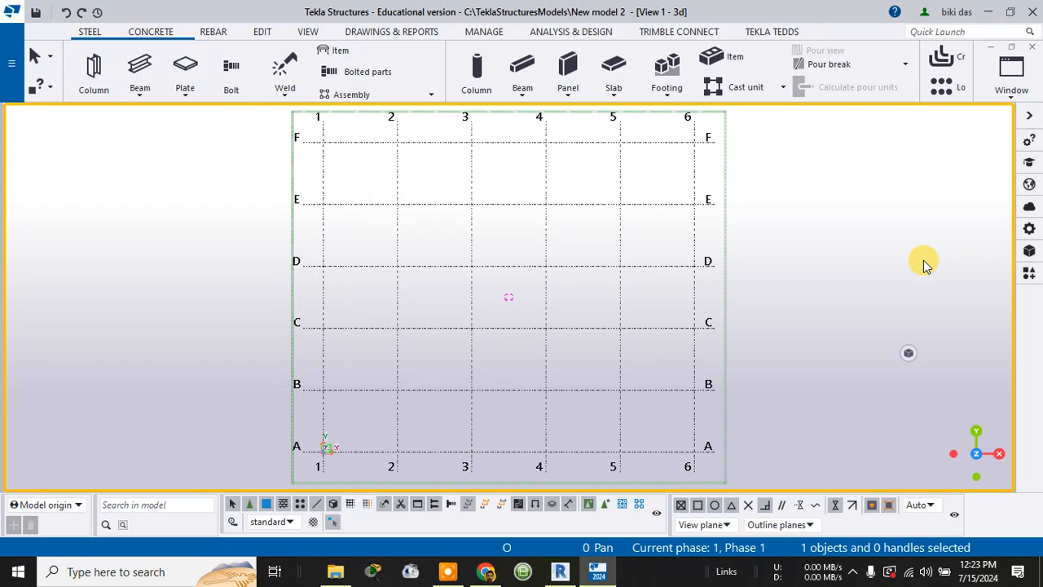
key(ctrl+p)
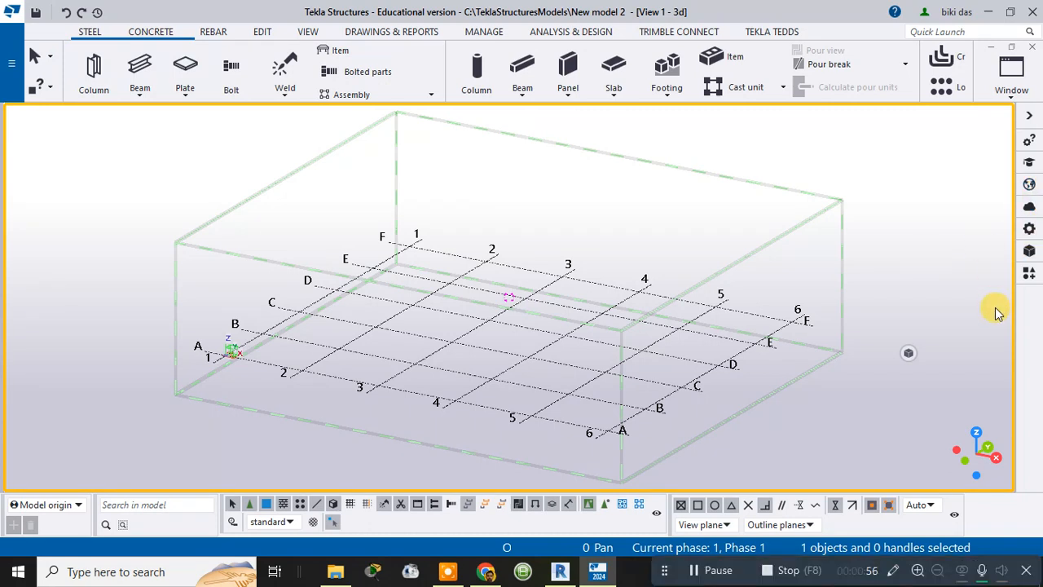
Make grids selectable and display the properties of the rectangular grid.
click(350, 506)
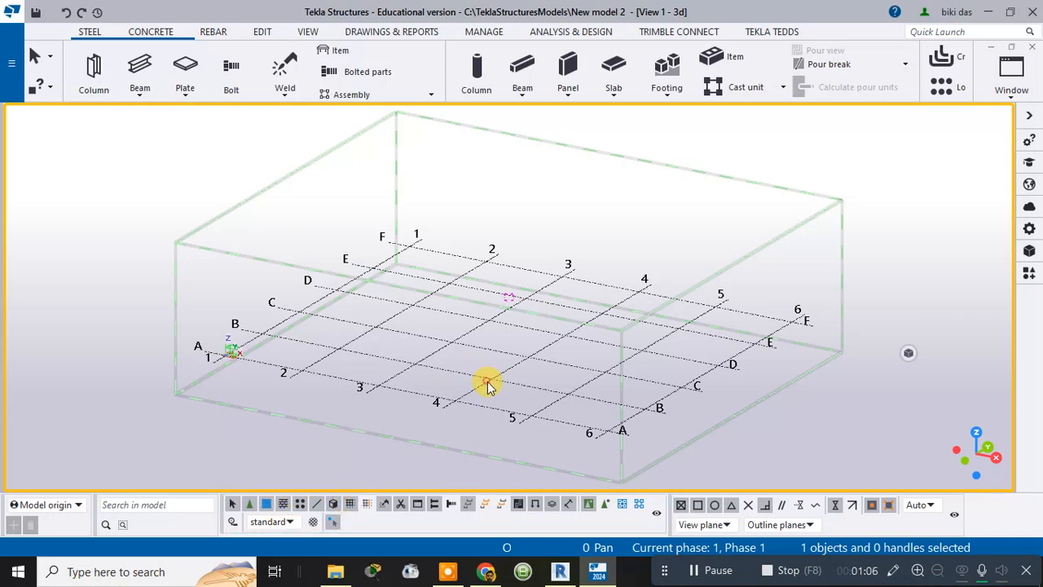
right_click(487, 376)
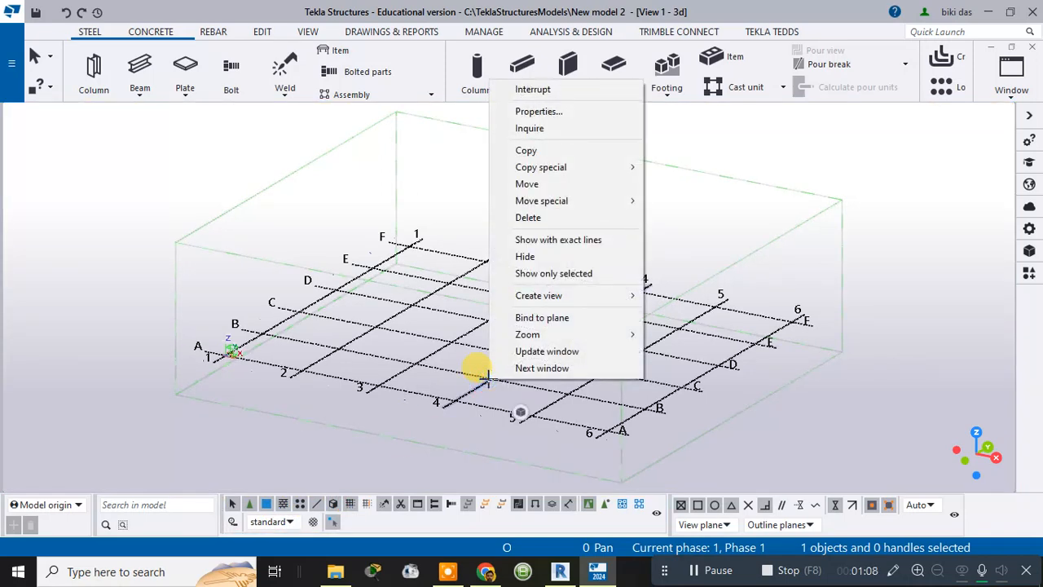
click(1028, 229)
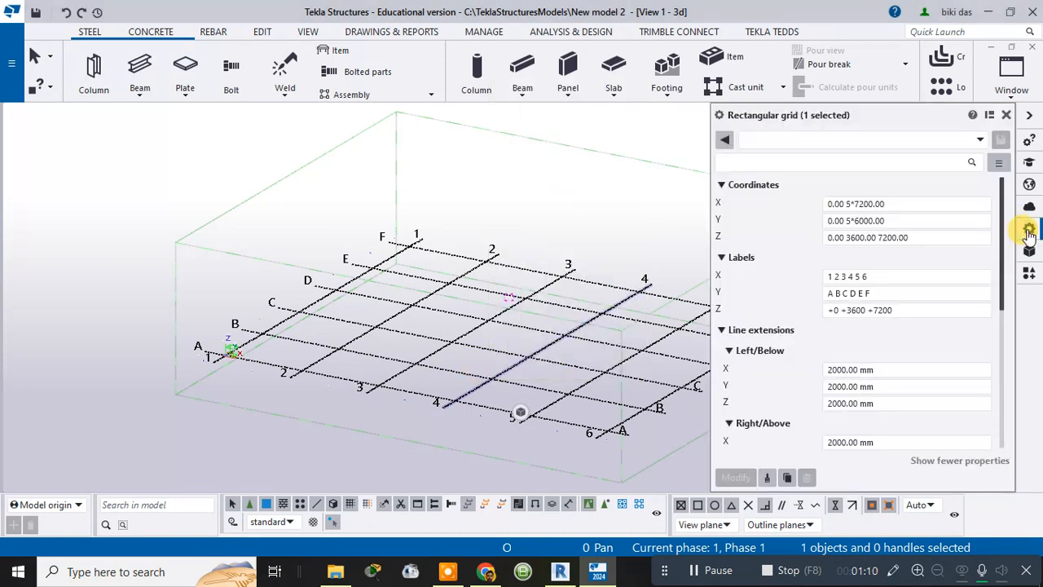
Set both the X and Y coordinates of the rectangular grid to 0.00 10000.
click(844, 204)
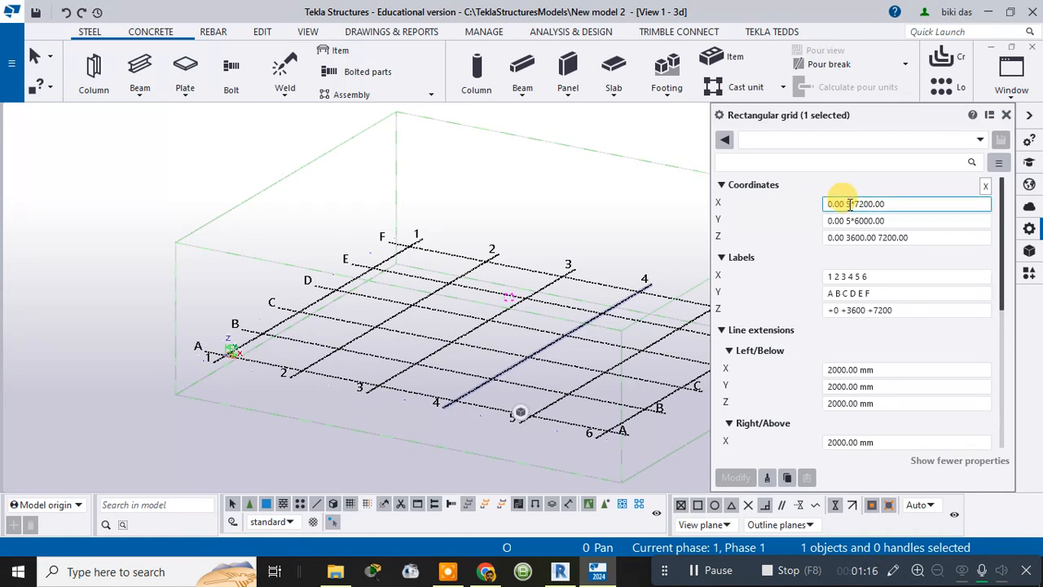
drag(848, 204, 906, 204)
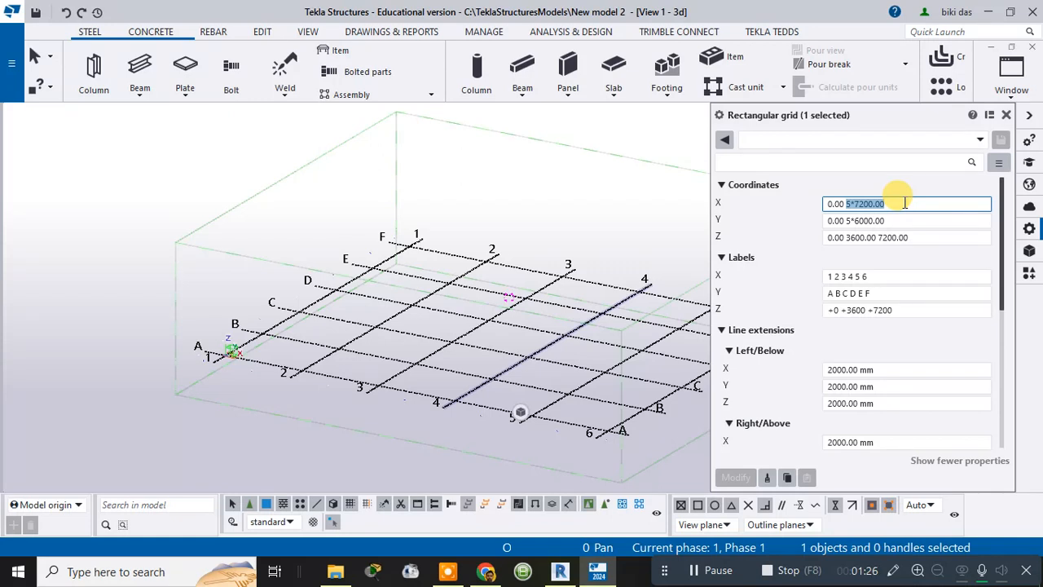
text(10)
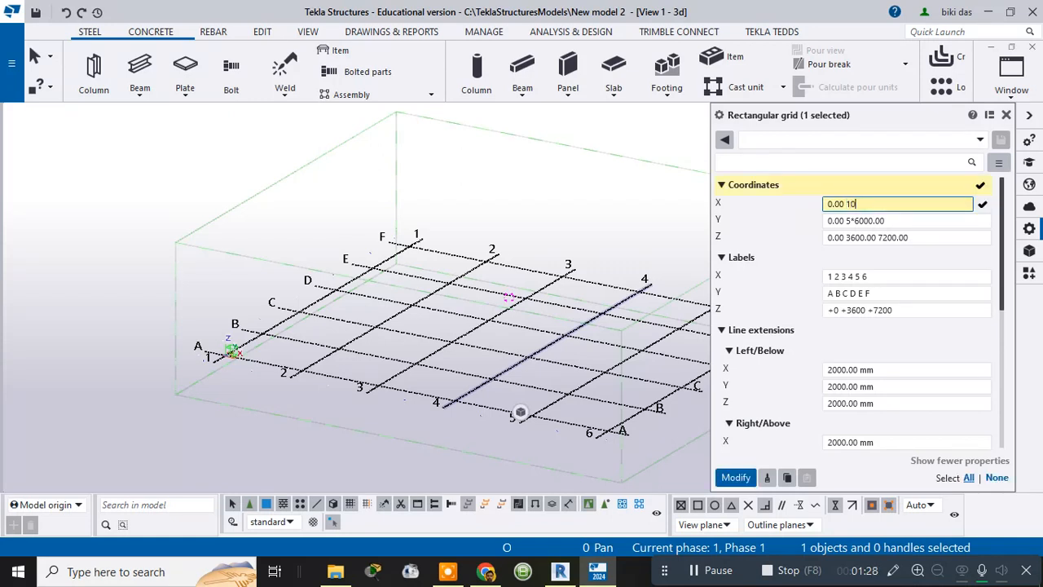
text(000)
click(827, 220)
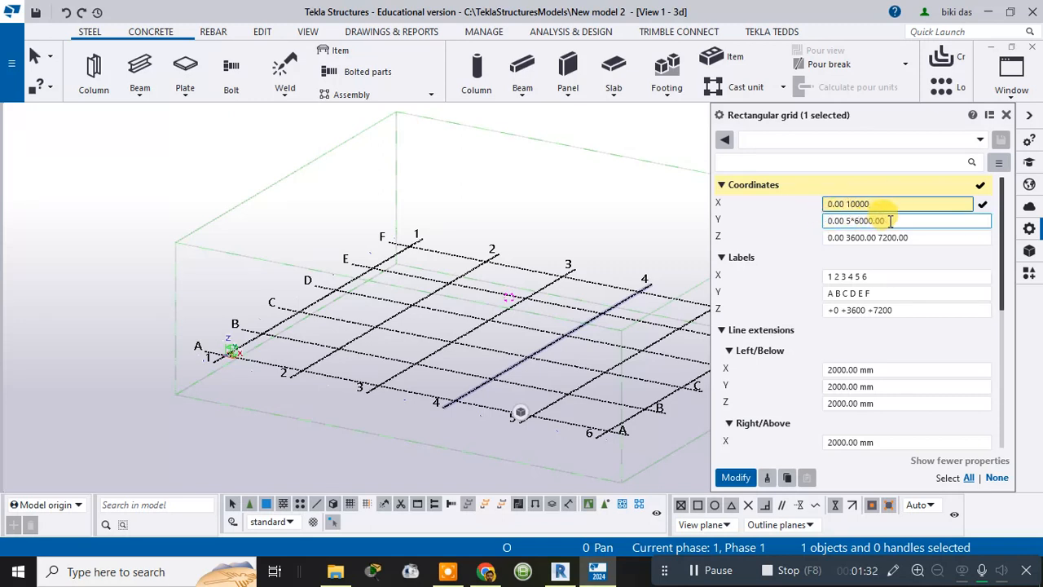
drag(890, 220, 849, 223)
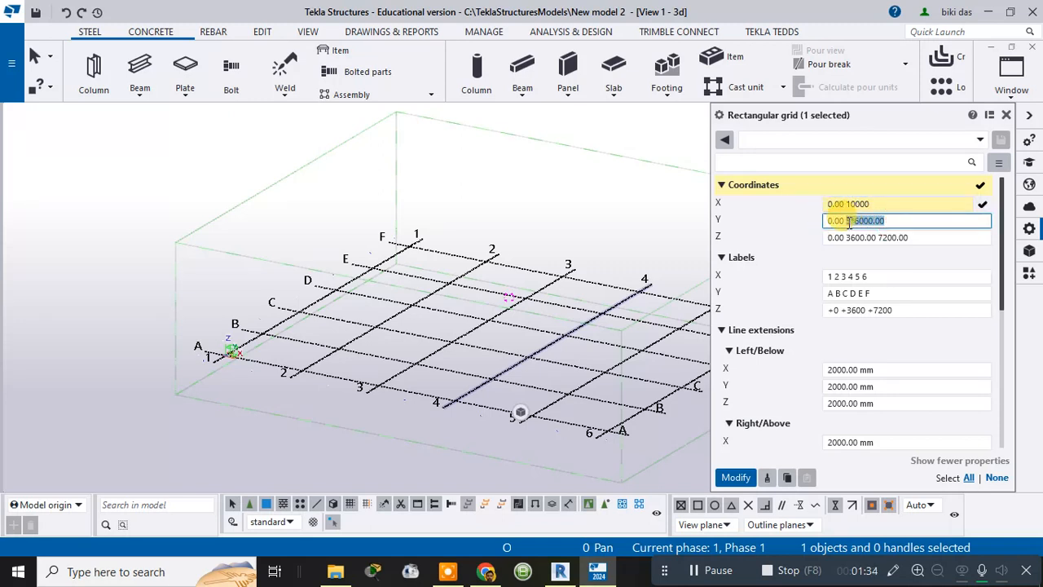
text(10000)
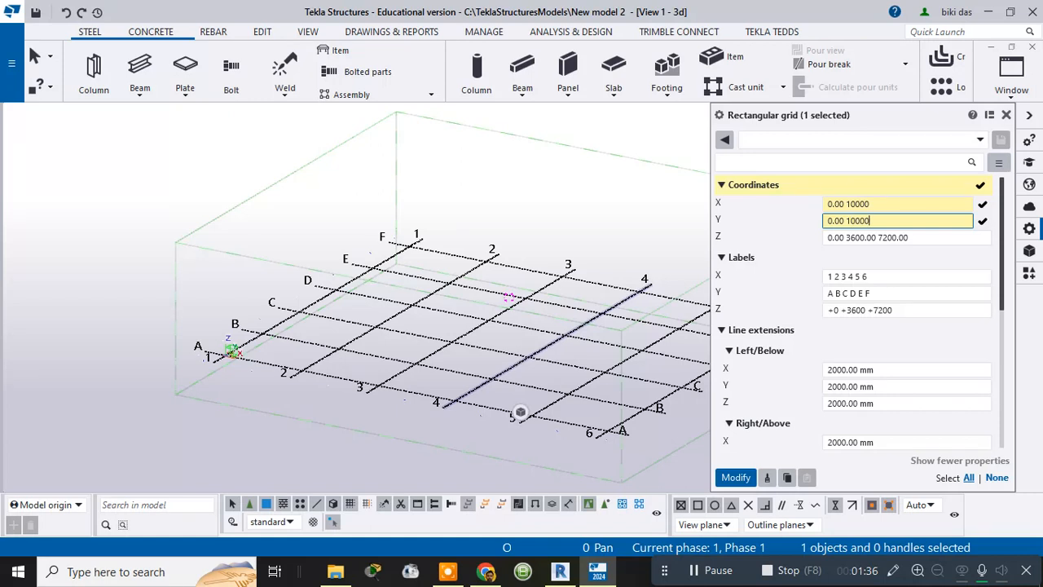
Set the grid's Z coordinates to 0.00 3000 6000 and apply the new coordinates to the grid.
click(847, 238)
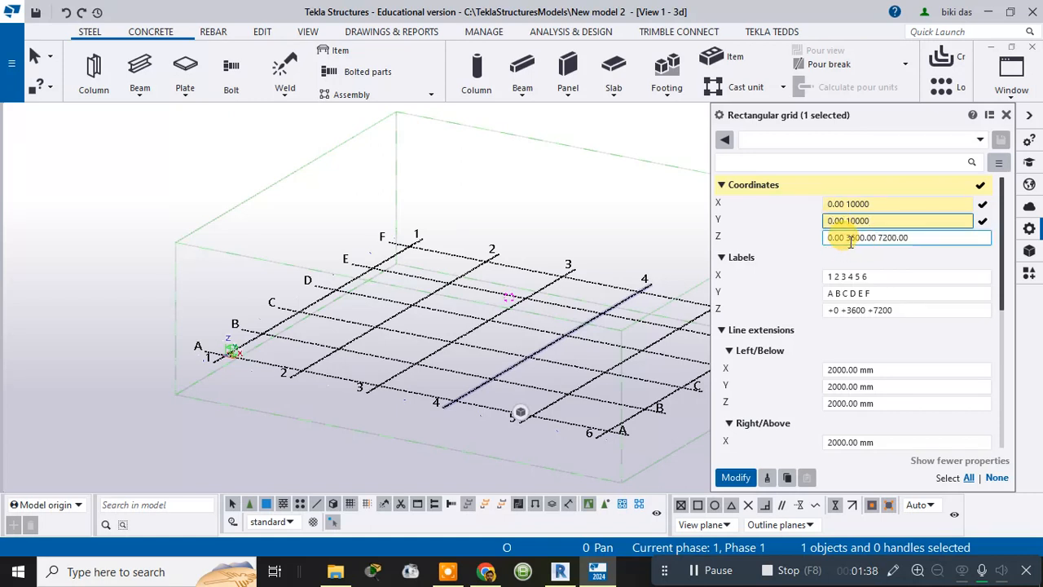
drag(845, 238, 937, 241)
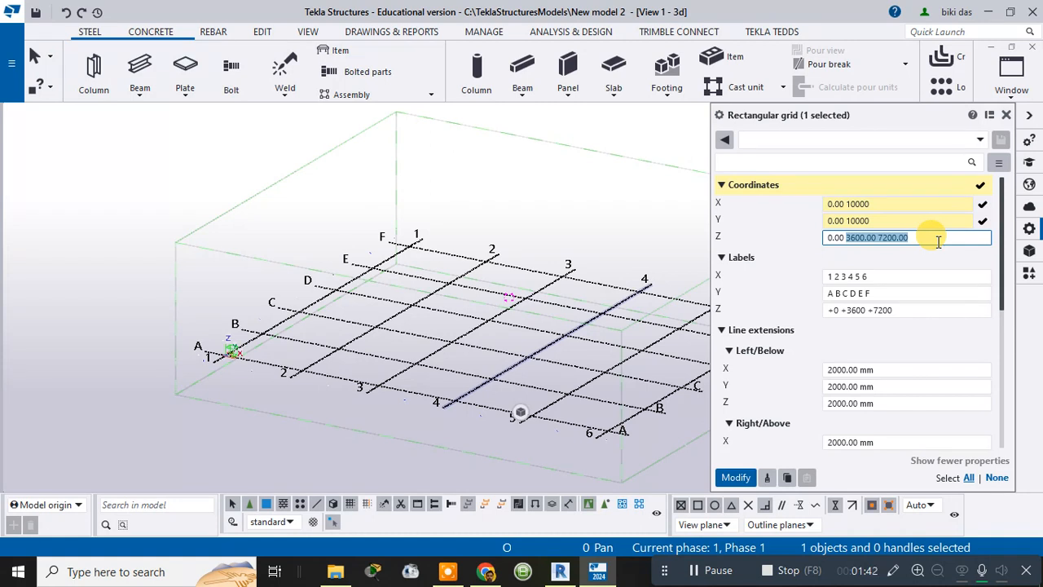
text(3000)
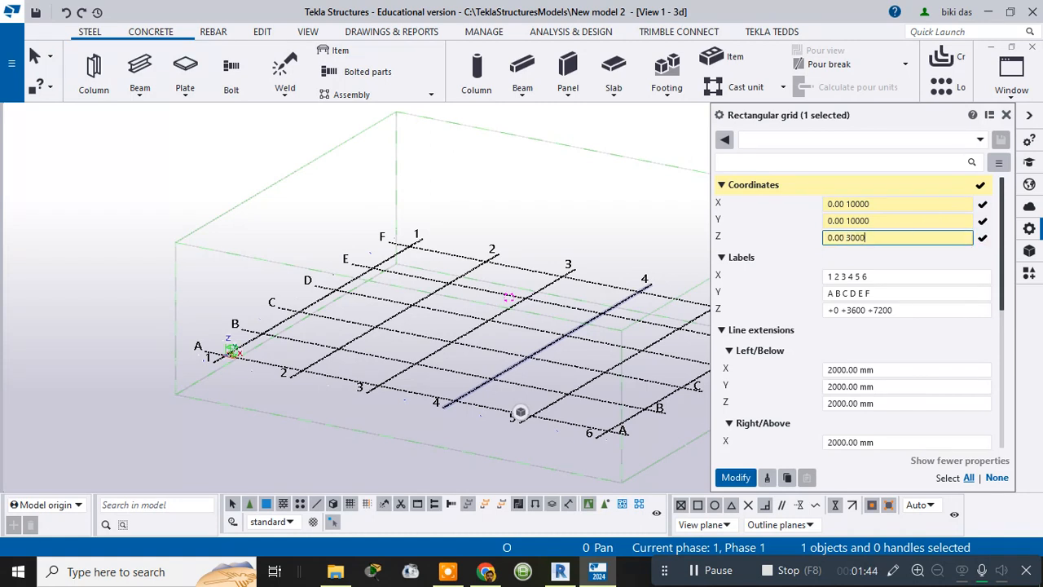
text( 60000)
click(744, 480)
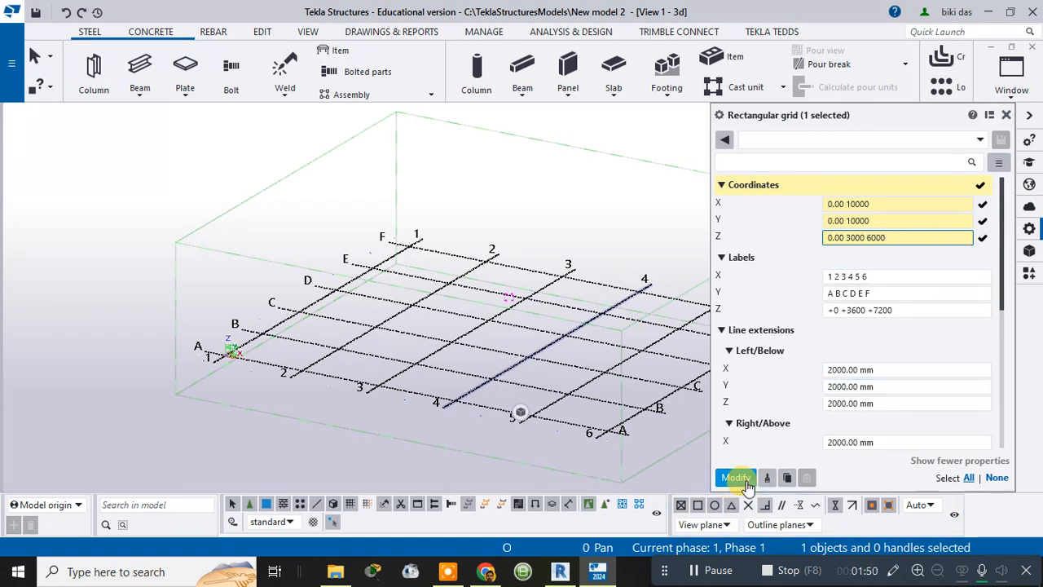
click(746, 480)
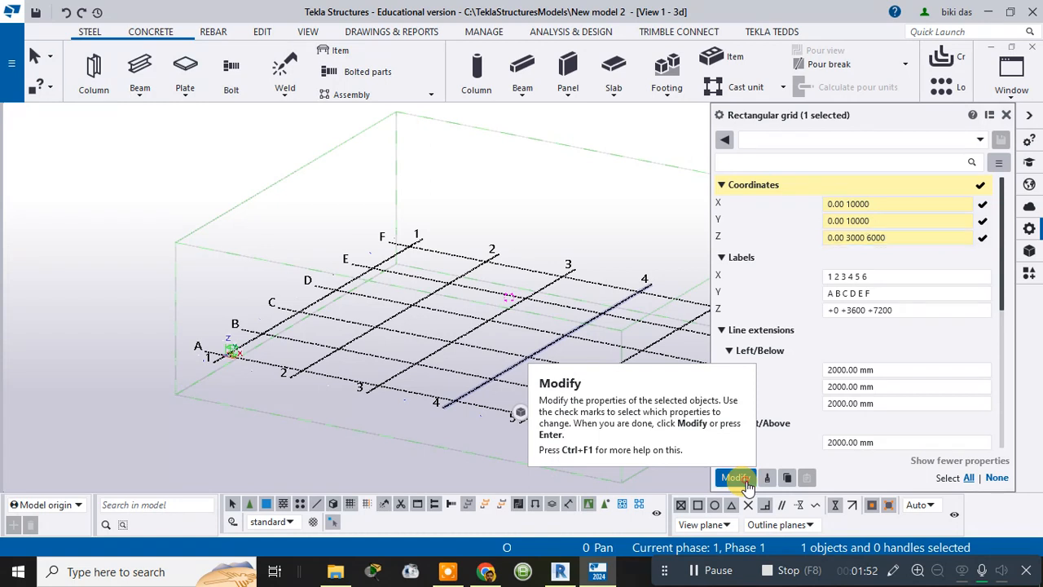
scroll(252, 343, up, 4)
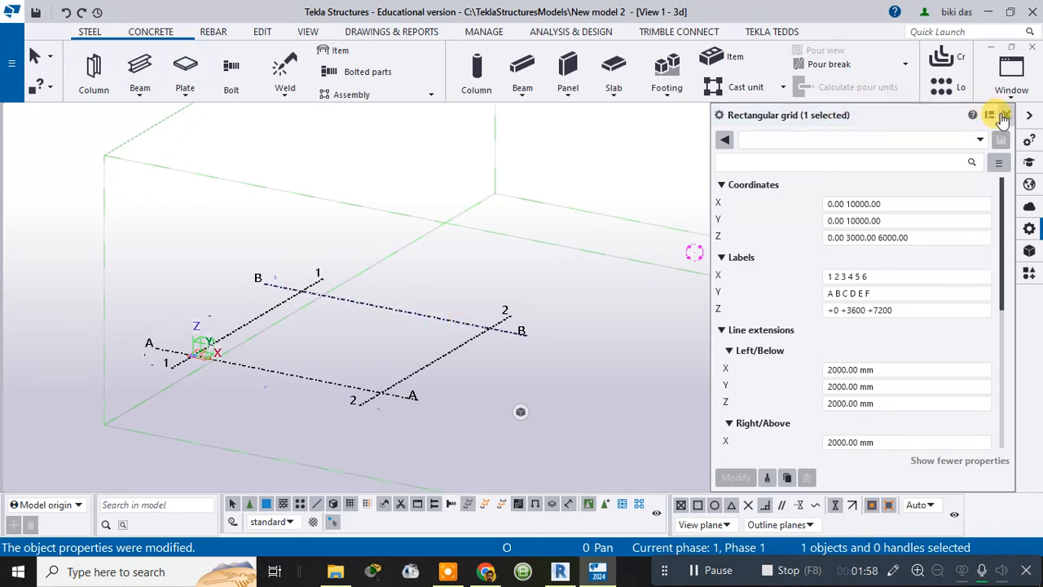
Reduce the grid labels to 1 2 for X and A B for Y.
drag(912, 275, 827, 272)
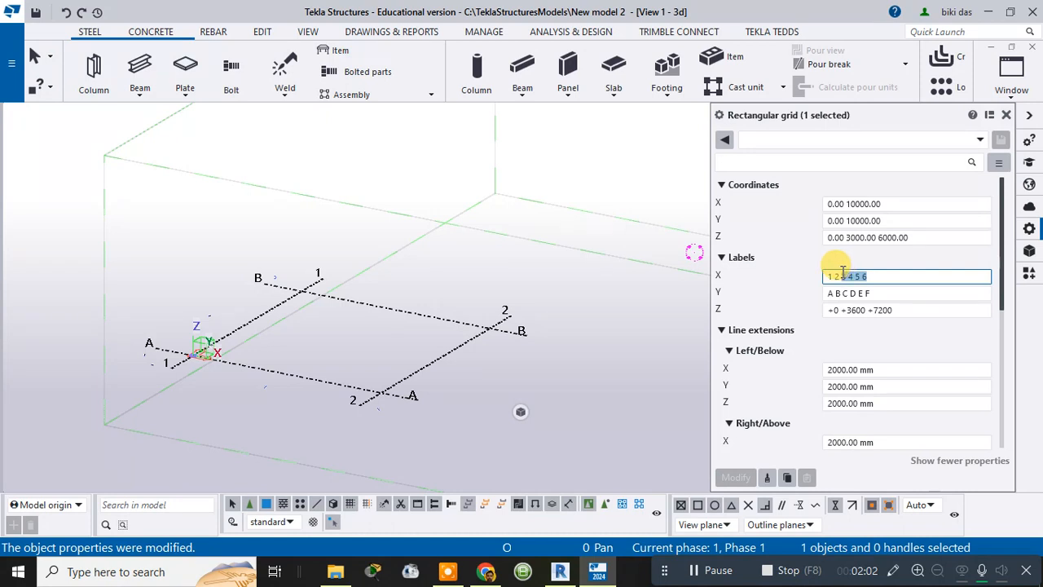
text(1 2)
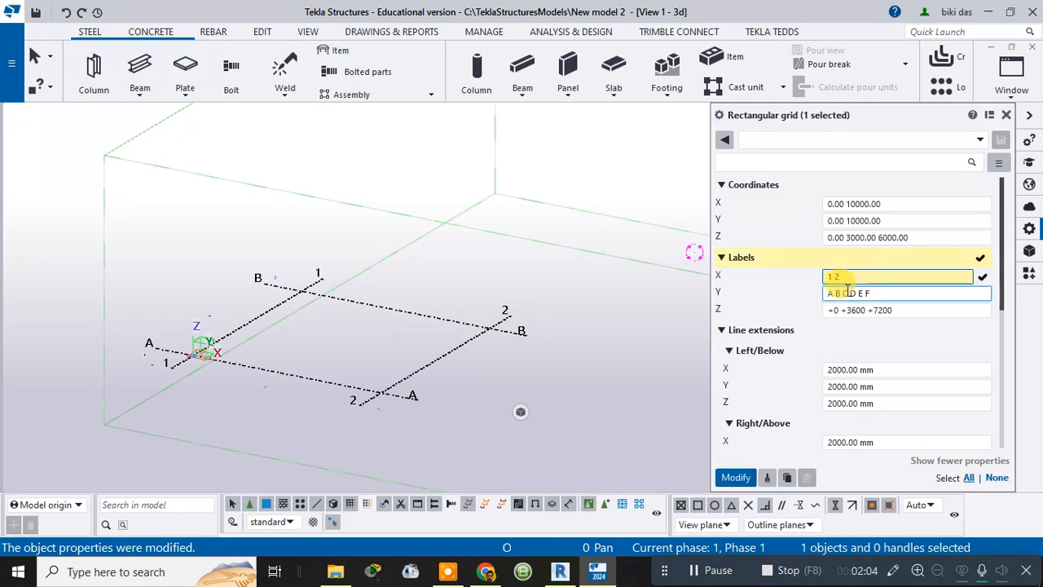
drag(873, 293, 842, 298)
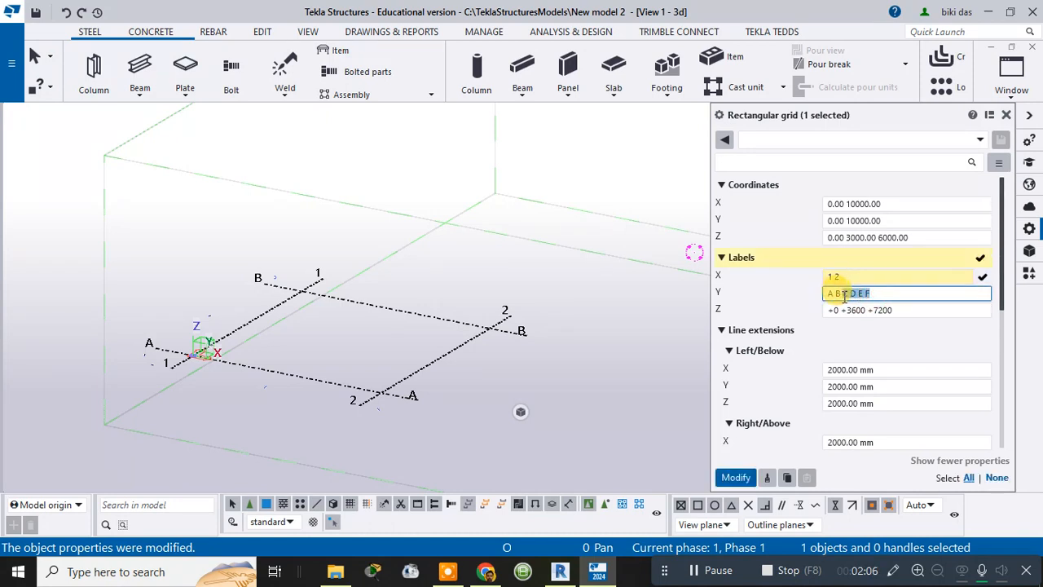
key(BackSpace)
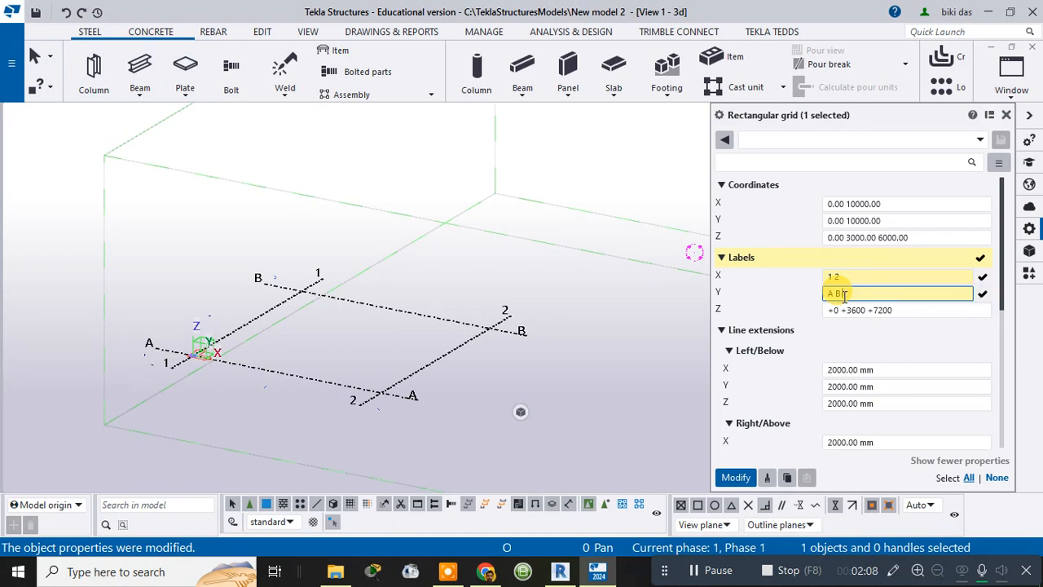
Set the grid's Z labels to +0 +3000 +6000, apply the label changes and close the properties.
click(884, 309)
drag(896, 310, 849, 310)
text(30)
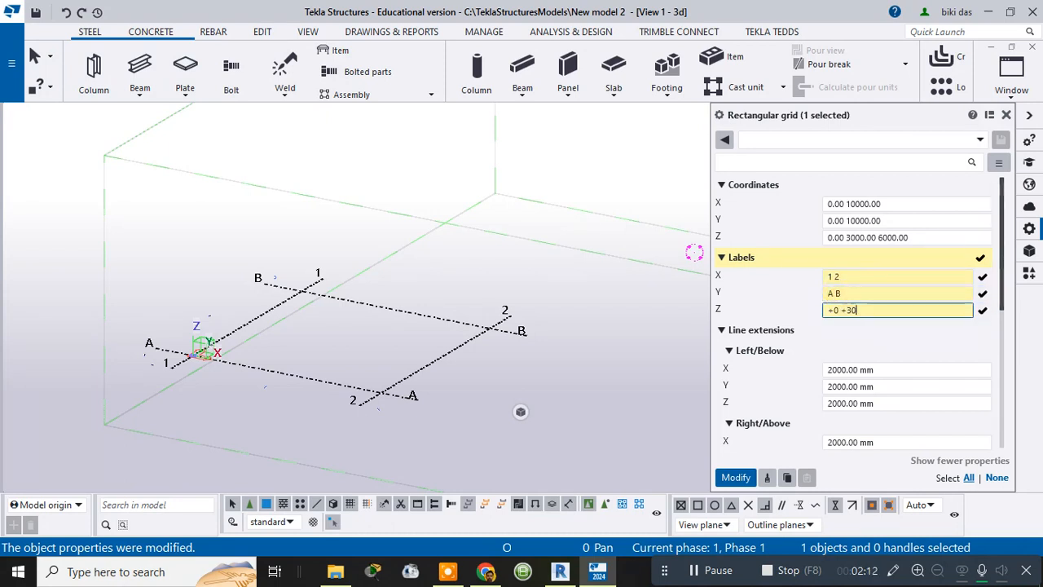
text(00 +6000)
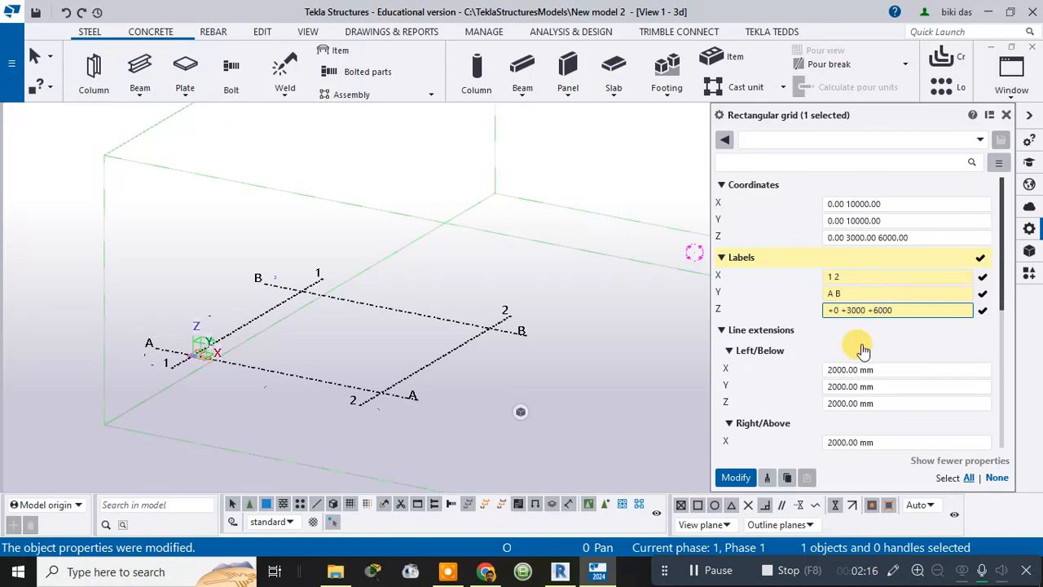
click(735, 478)
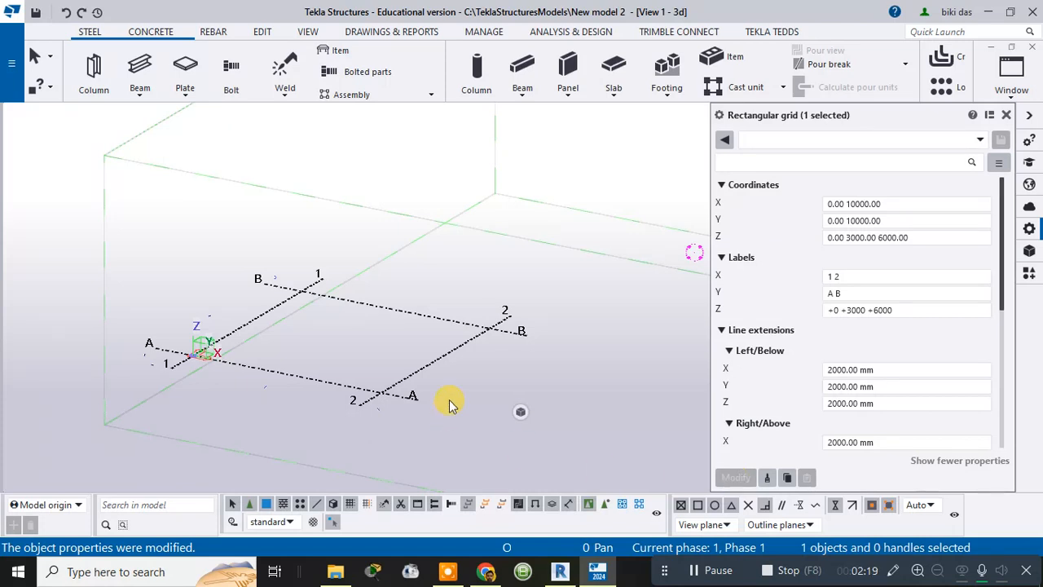
click(1006, 115)
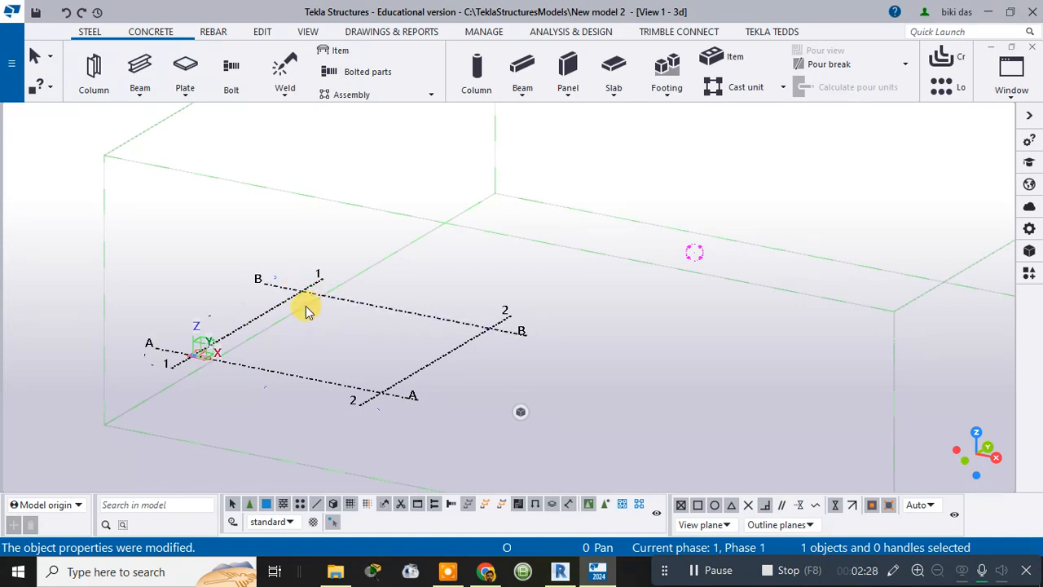
In plan view, place a concrete pad footing at the intersection of grid lines 1 and B.
key(ctrl+p)
scroll(342, 360, up, 3)
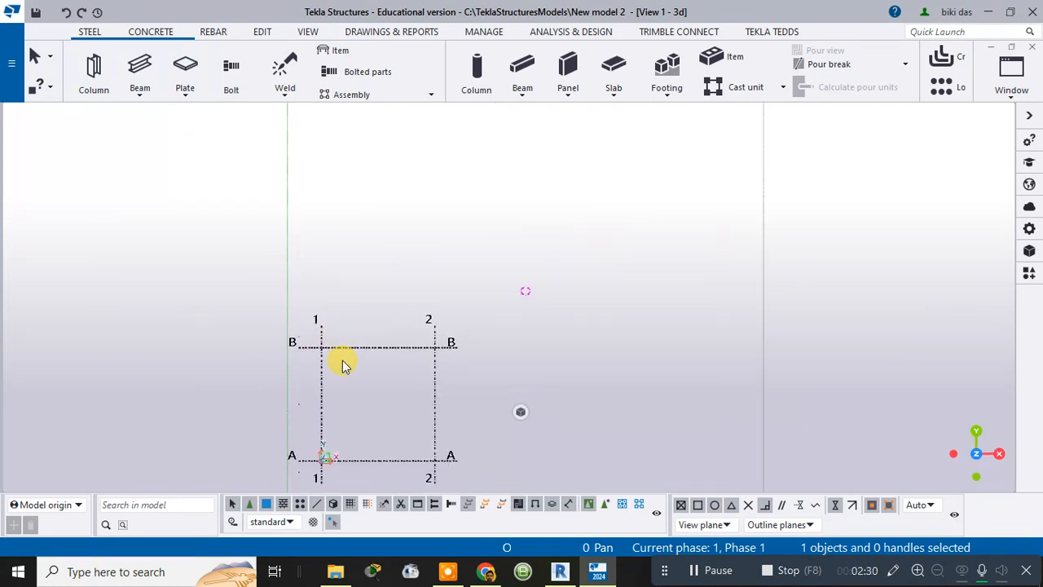
middle_drag(342, 361, 366, 268)
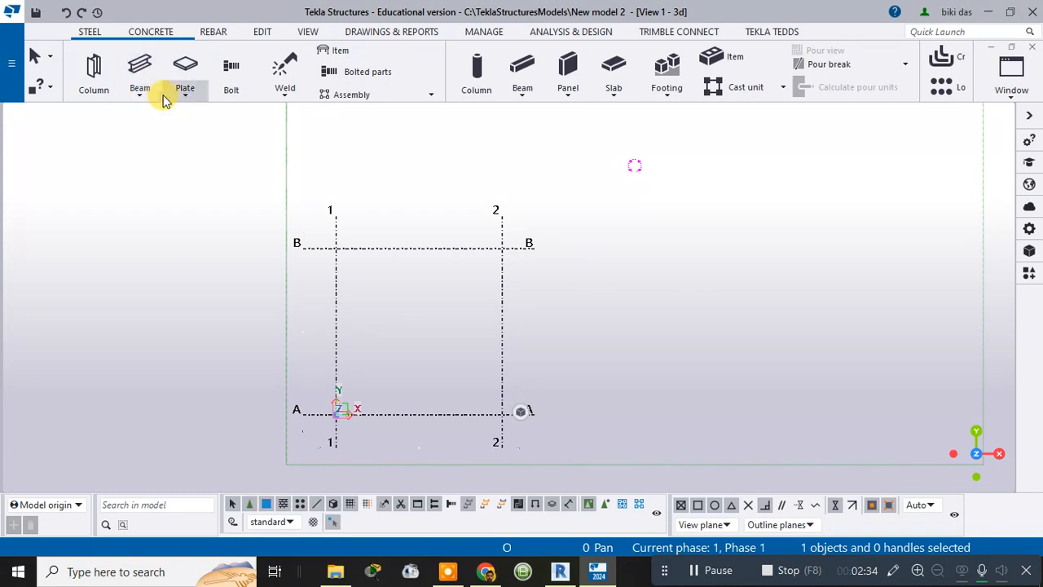
click(146, 33)
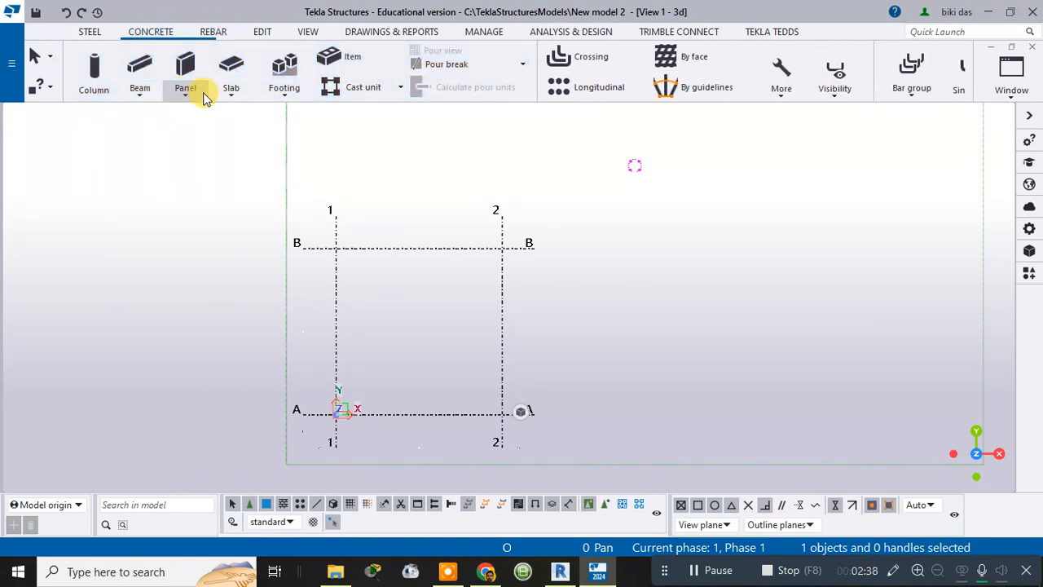
click(282, 96)
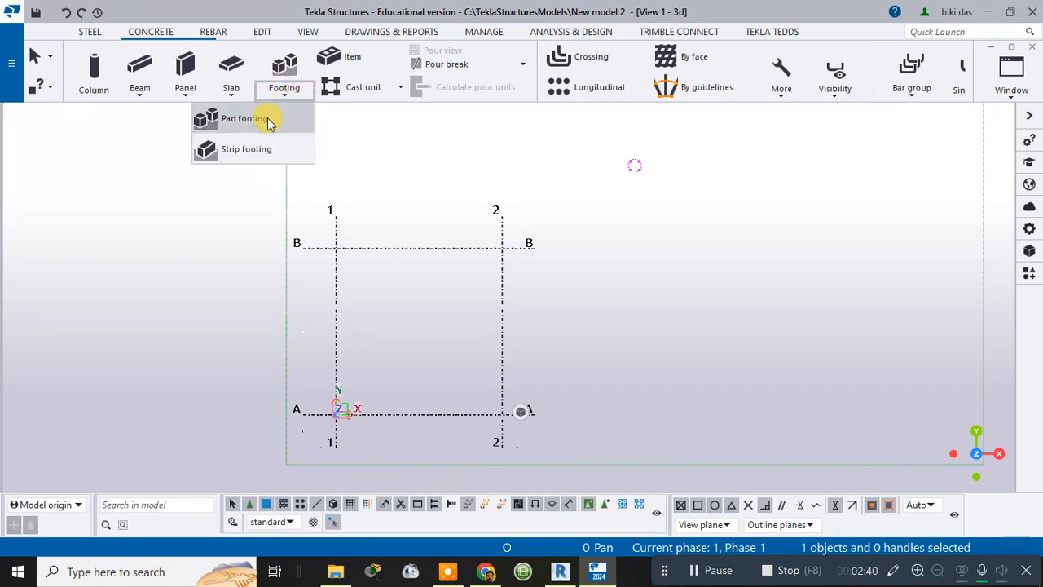
click(266, 115)
scroll(334, 245, up, 5)
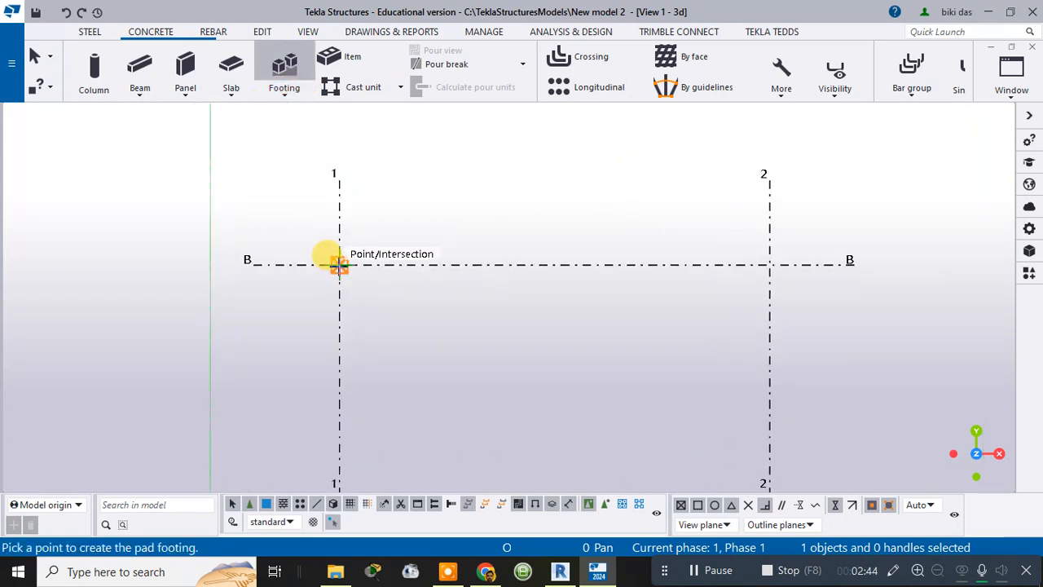
click(339, 264)
Return the model to the 3D view and examine the pad footing at grid intersection 1-B.
scroll(757, 235, down, 1)
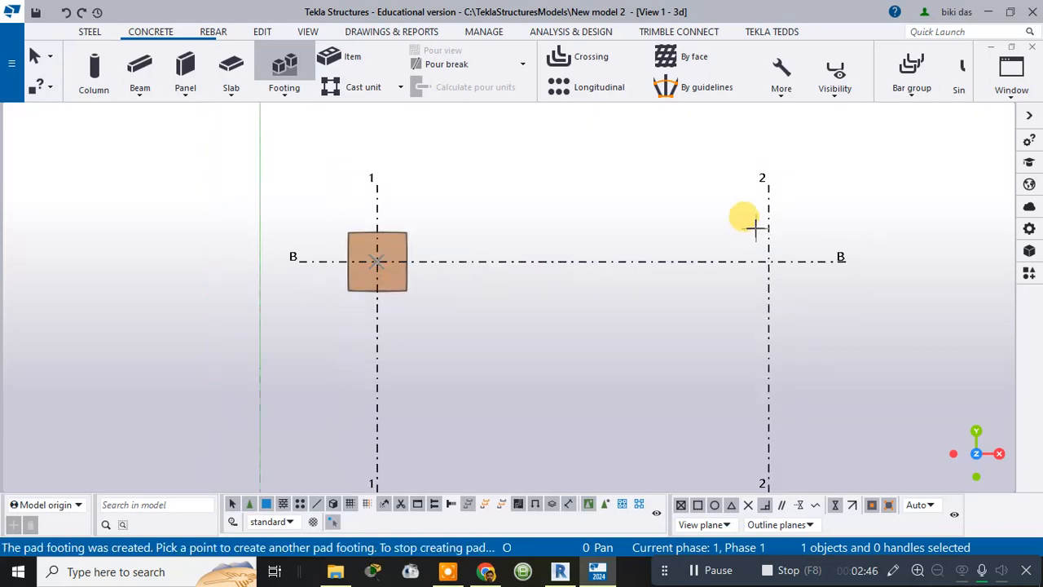
scroll(756, 231, down, 2)
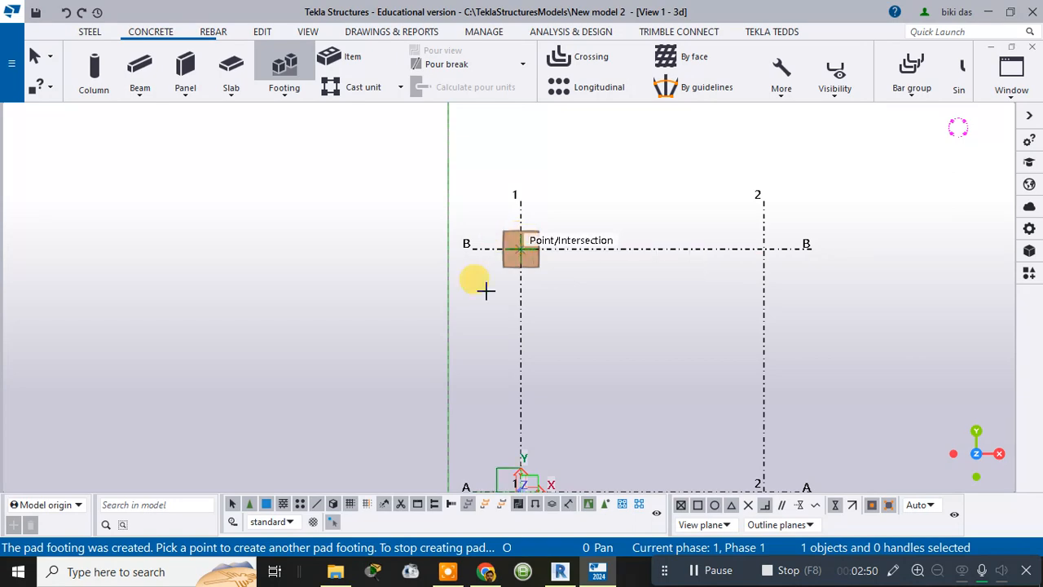
scroll(562, 232, down, 2)
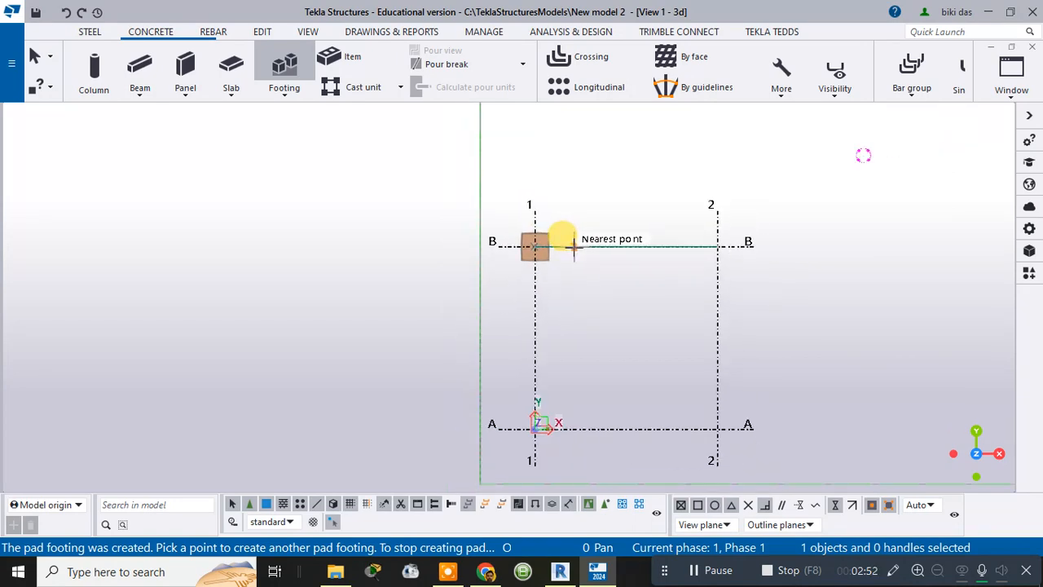
key(ctrl+p)
scroll(280, 309, up, 4)
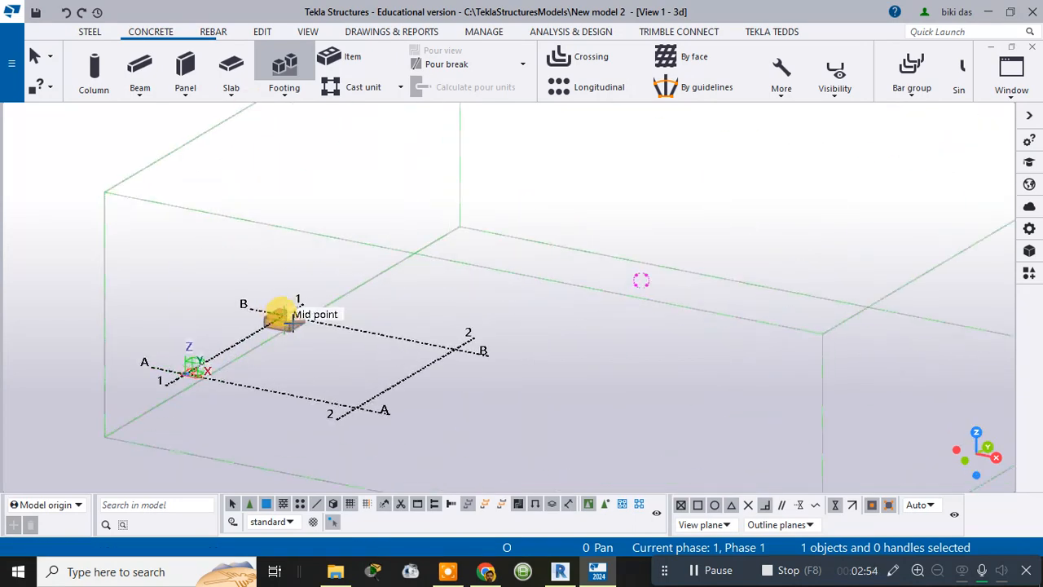
End the pad footing placement command.
scroll(371, 297, down, 5)
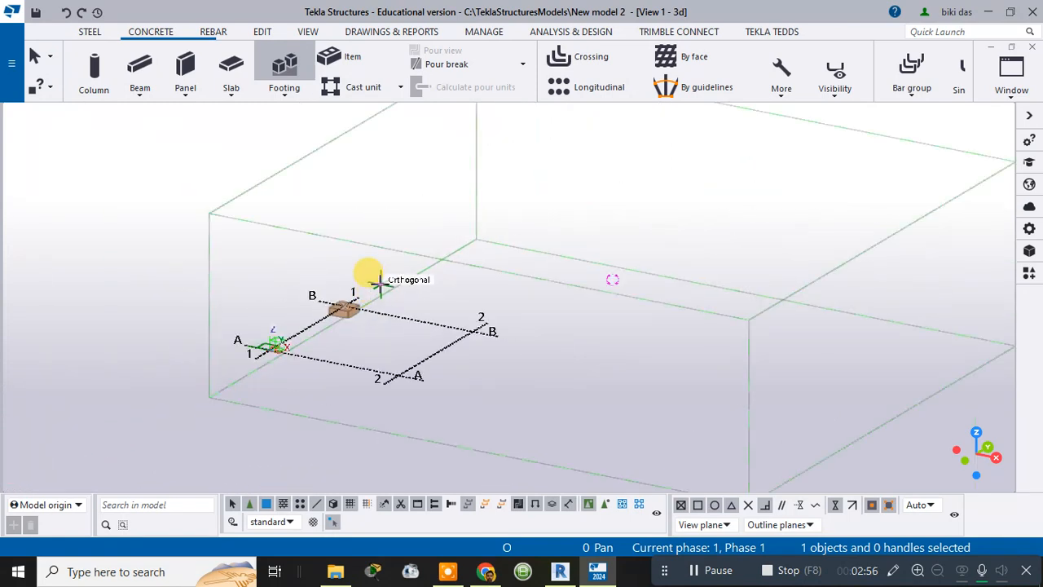
right_click(350, 209)
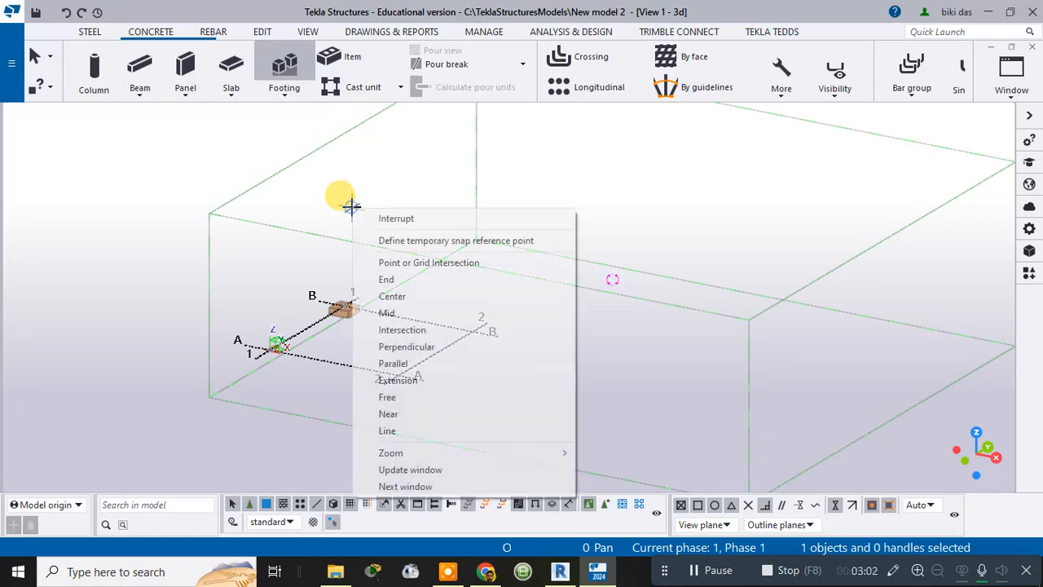
click(395, 219)
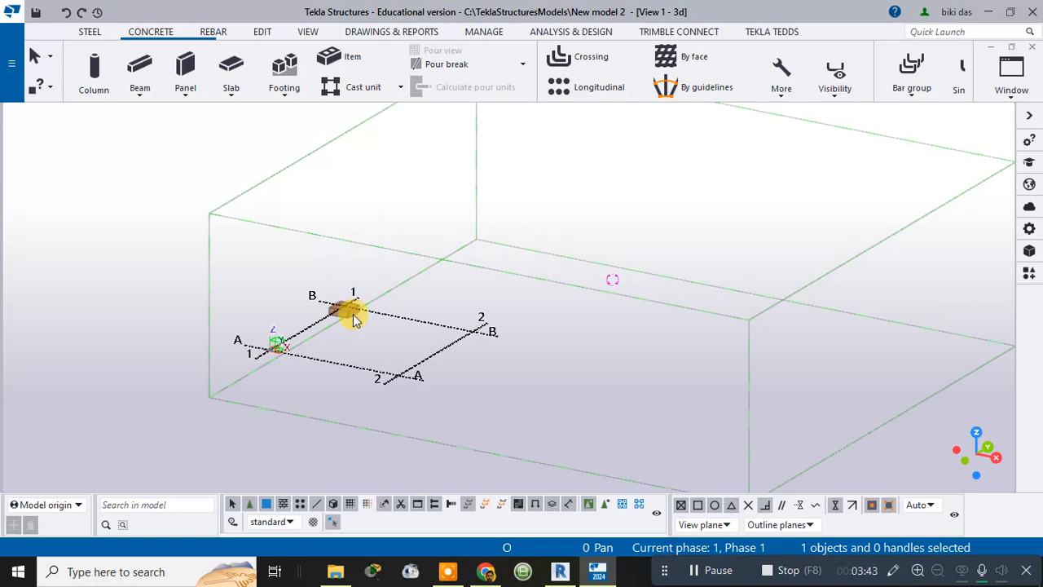
Open the properties of the pad footing at grid intersection 1-B and choose C30/37 as its material.
scroll(352, 316, up, 2)
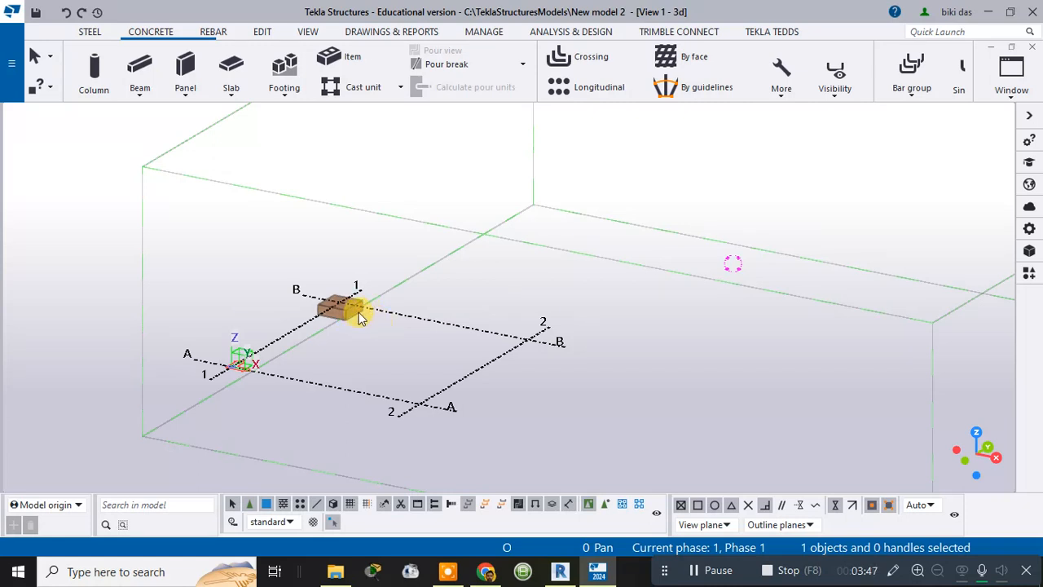
scroll(350, 316, up, 2)
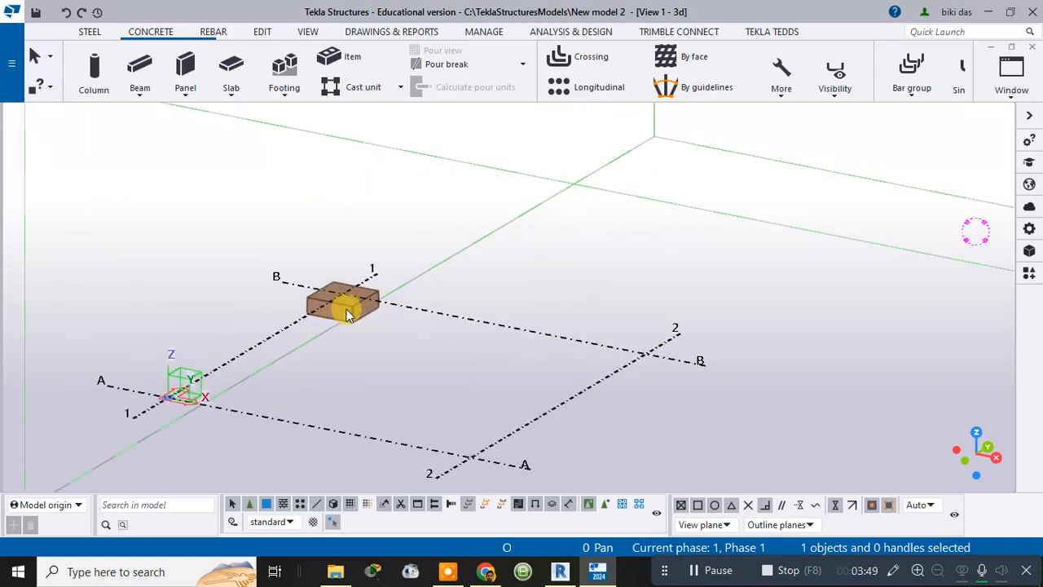
scroll(348, 314, down, 2)
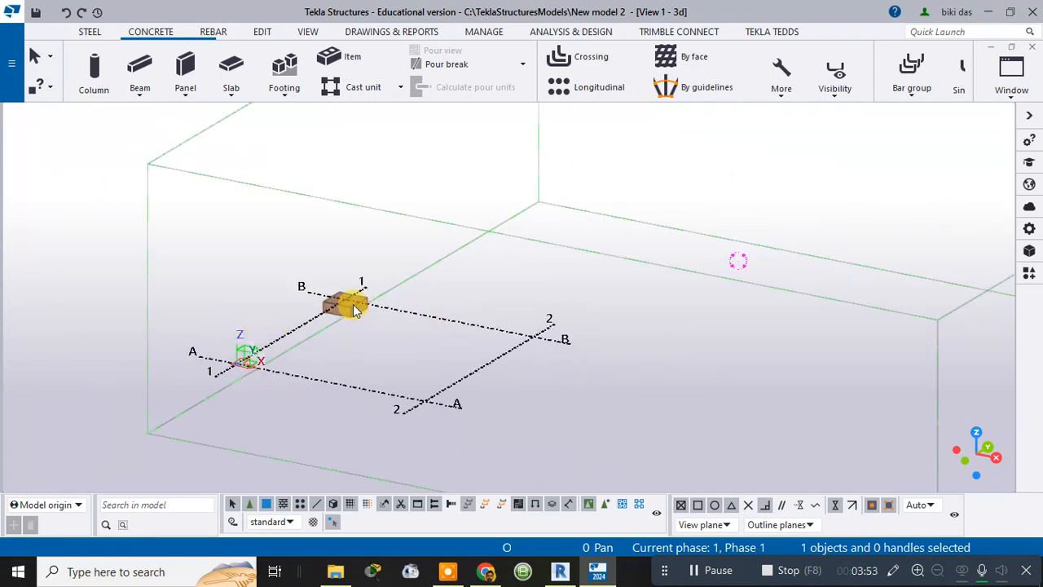
click(353, 310)
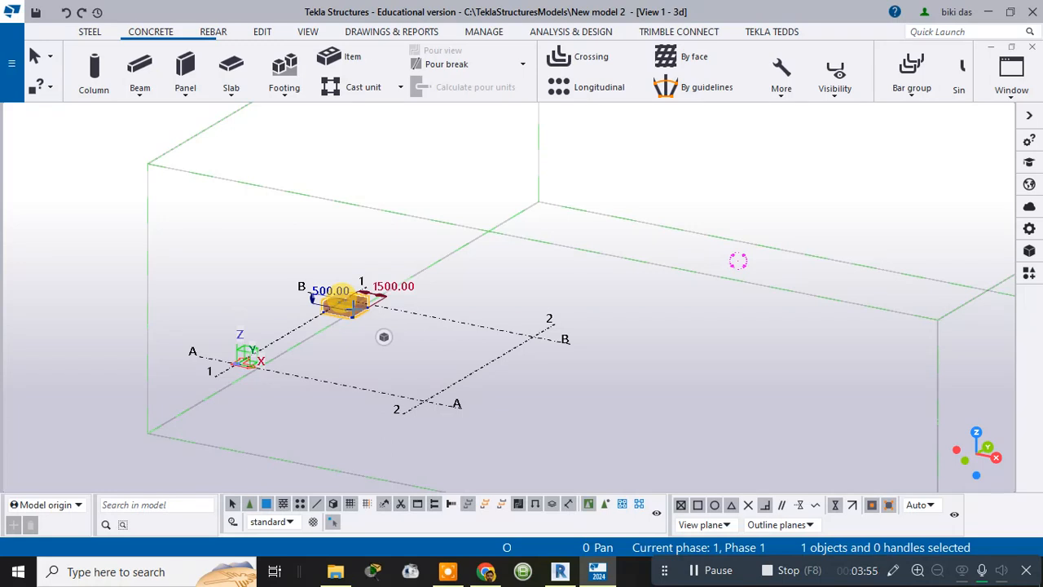
click(1029, 229)
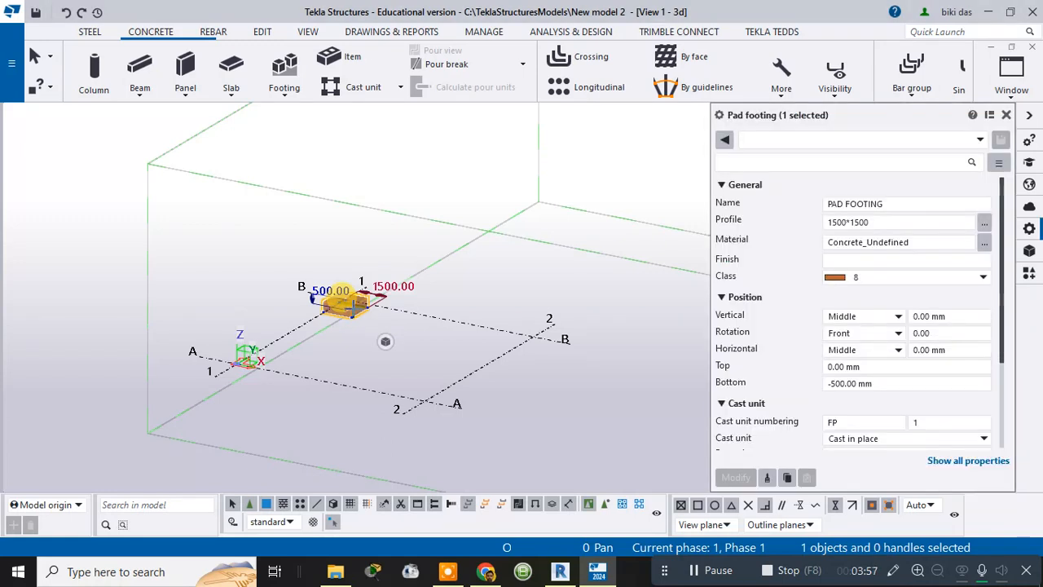
click(870, 222)
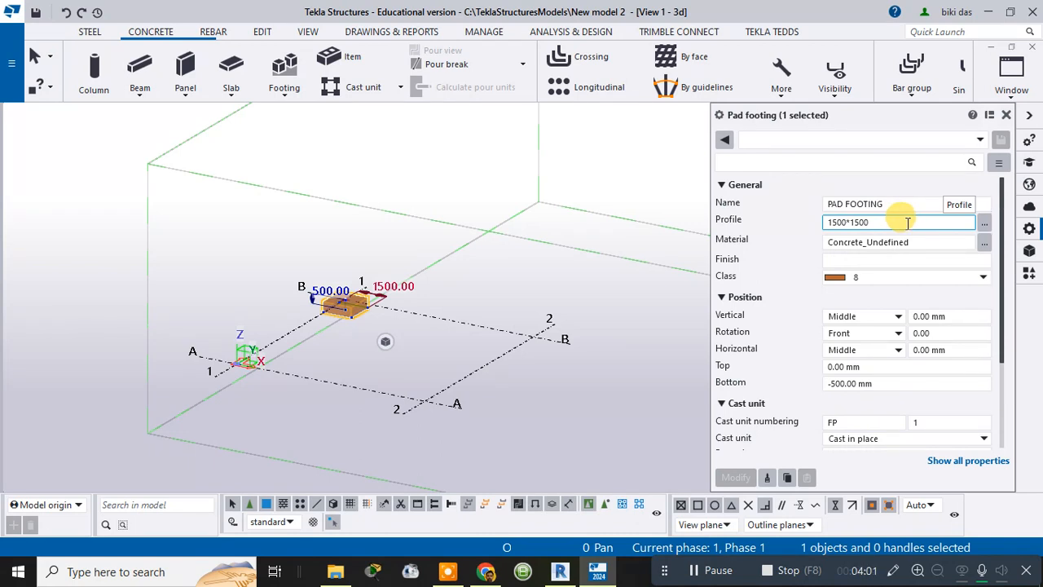
click(984, 249)
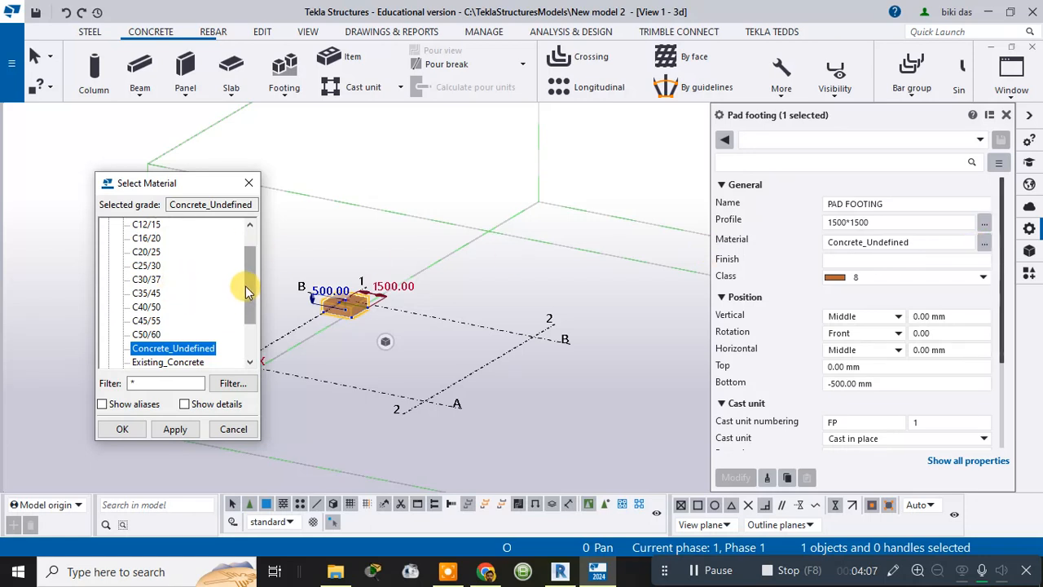
drag(246, 286, 250, 279)
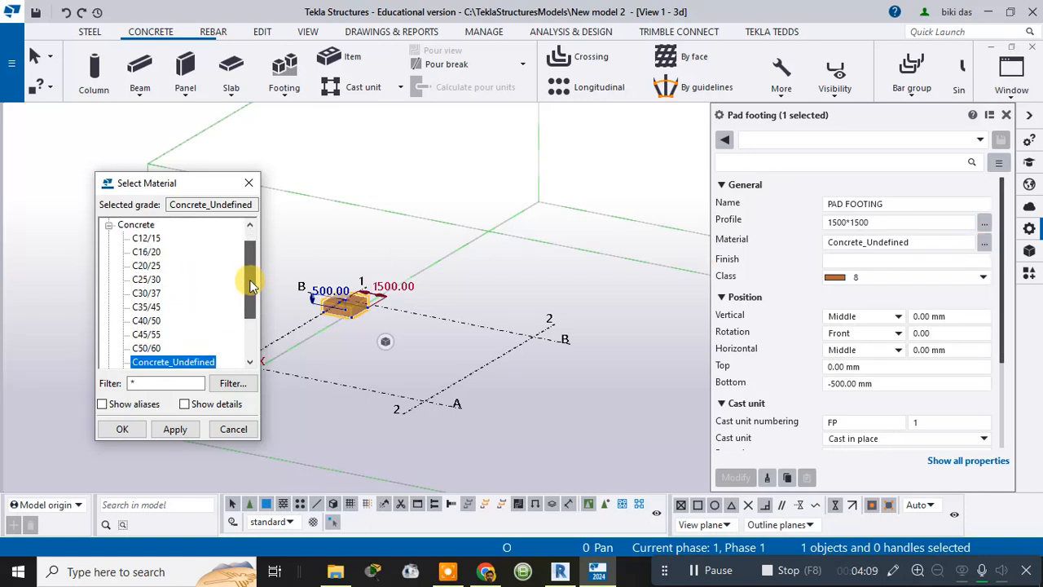
click(145, 292)
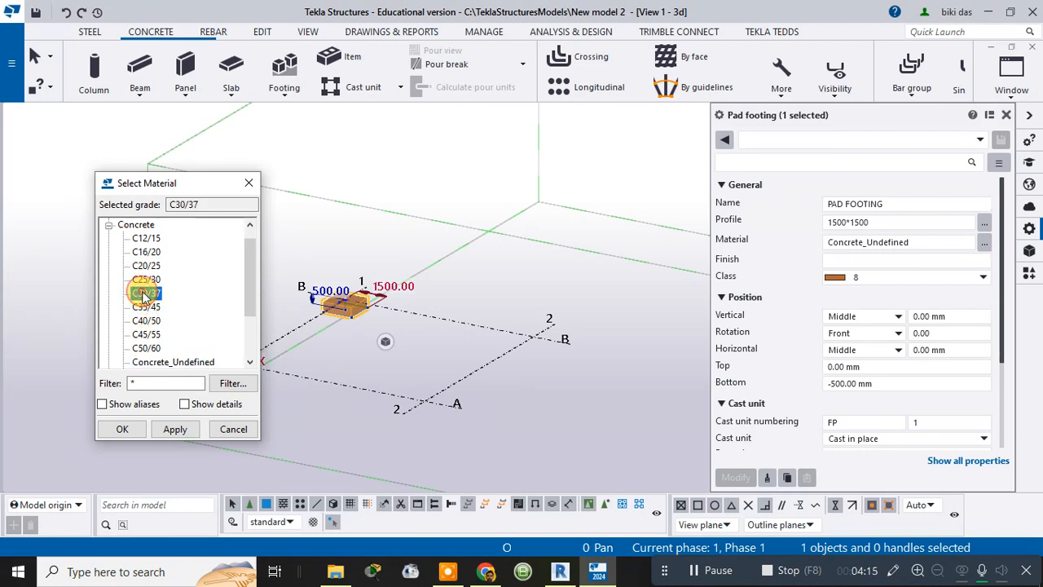
click(186, 430)
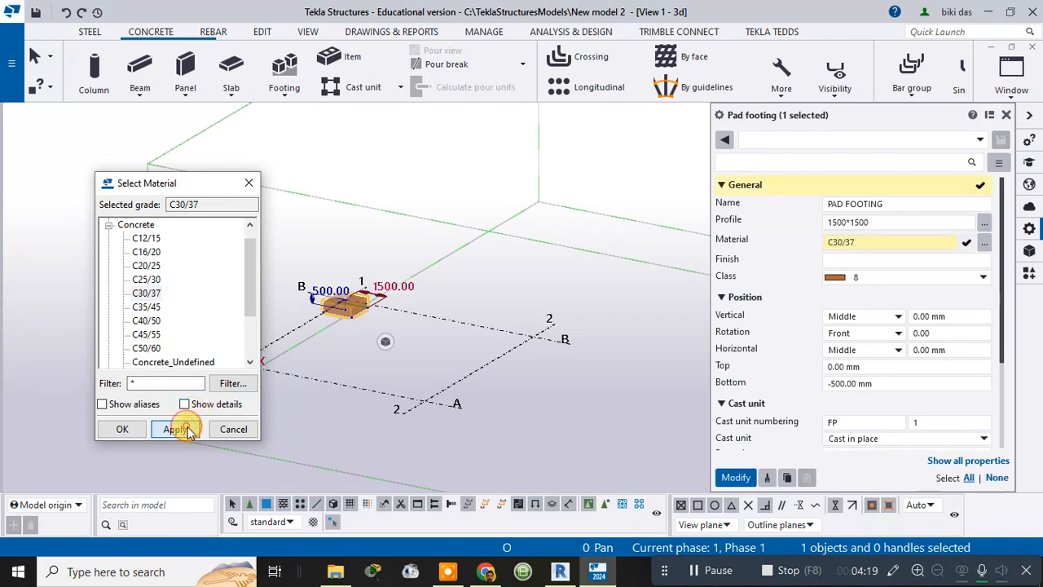
Set the pad footing's class to 1, apply the material and class changes, and close the material selection.
click(909, 285)
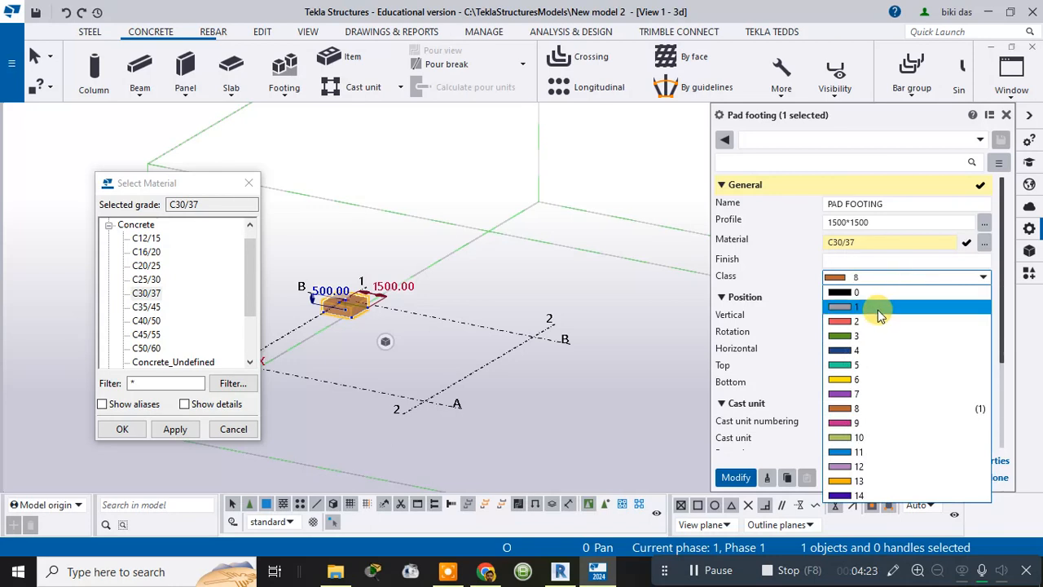
click(878, 308)
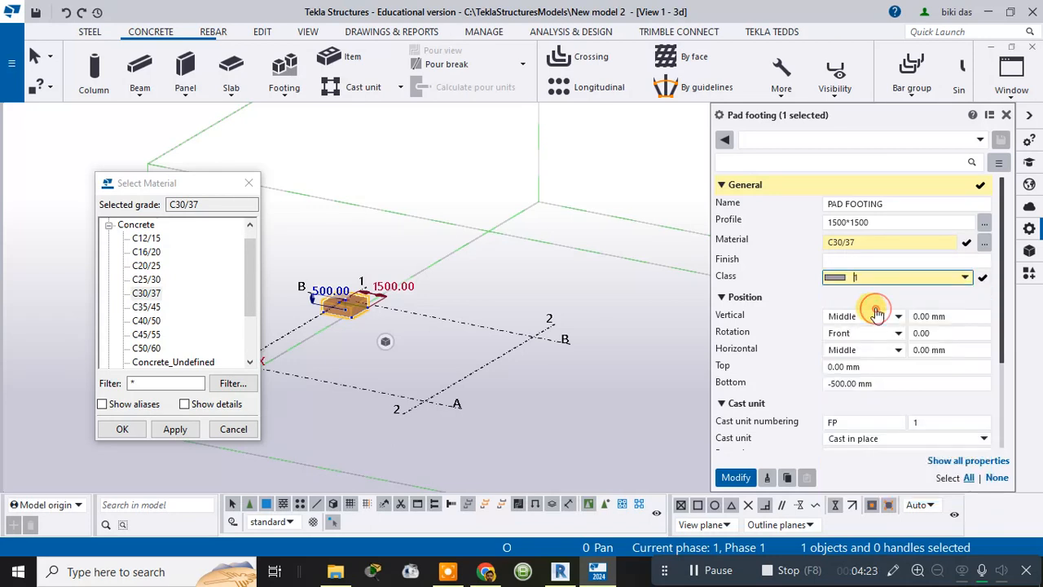
click(173, 430)
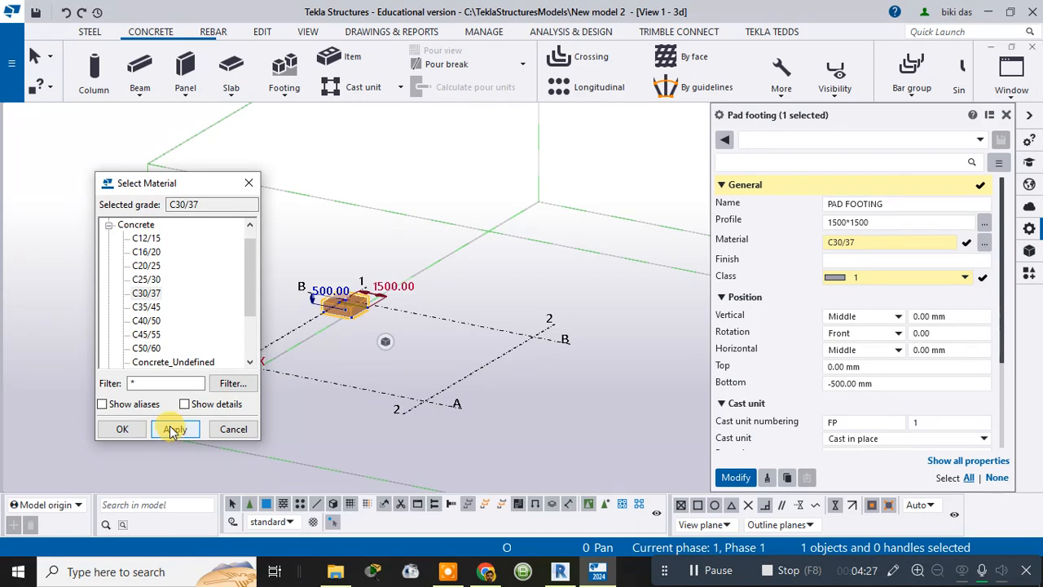
click(768, 478)
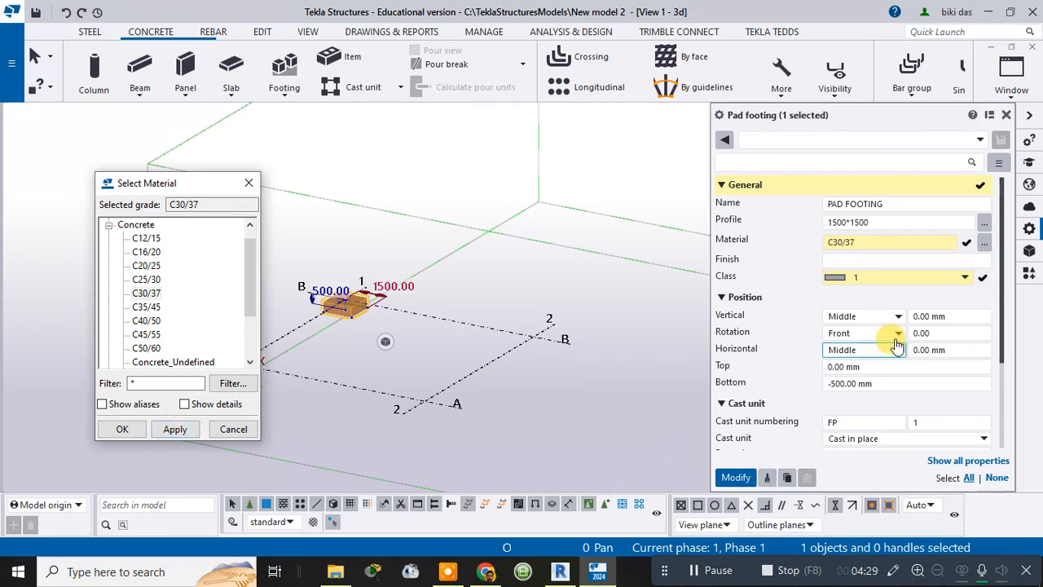
click(740, 479)
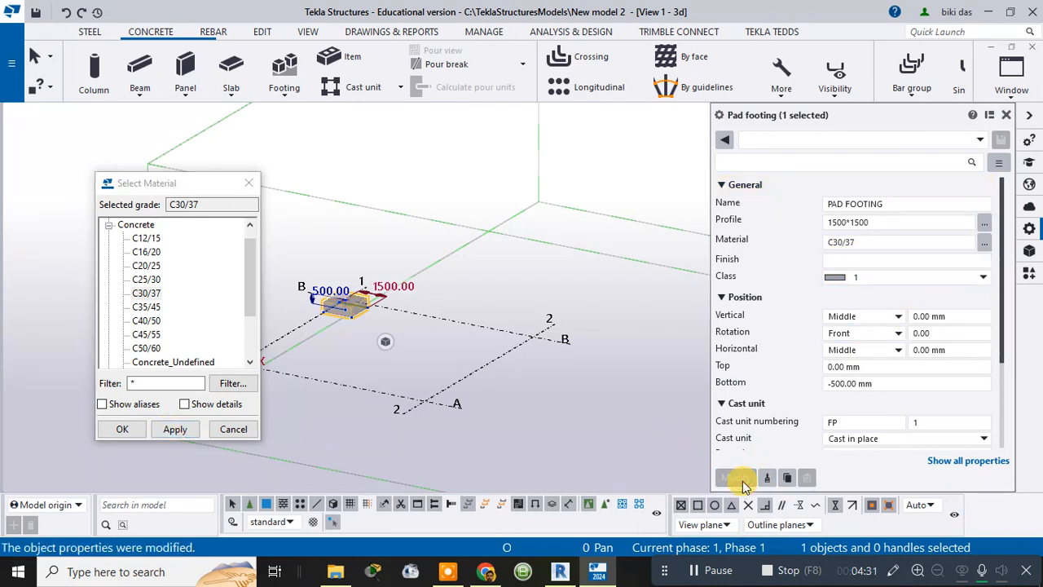
click(937, 242)
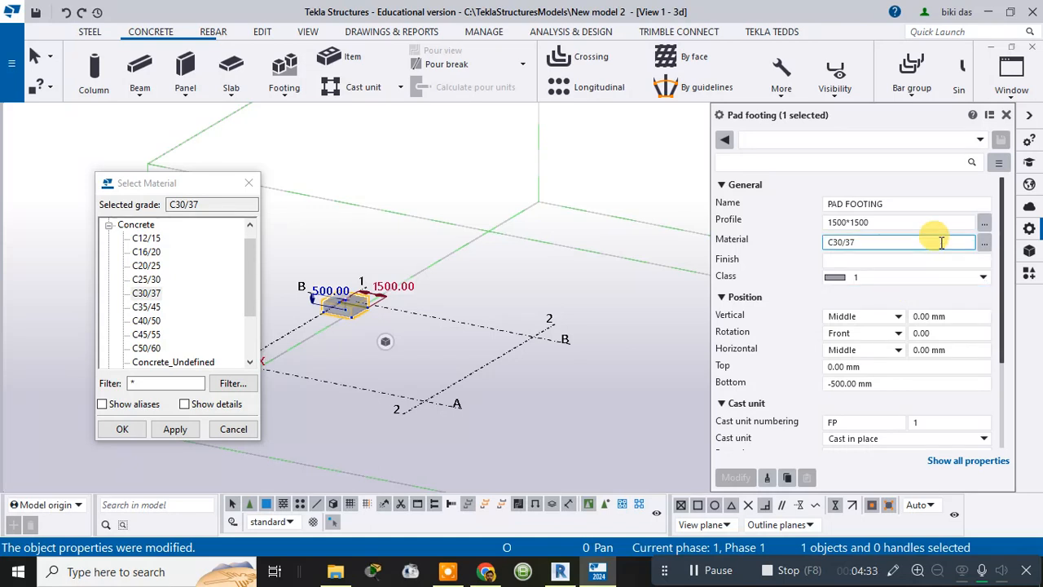
click(122, 430)
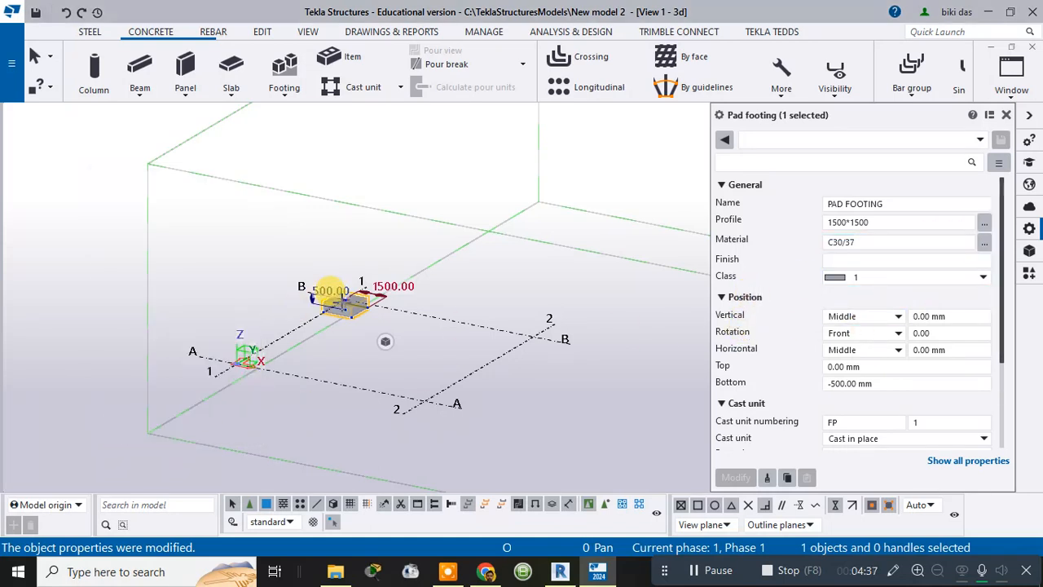
Set the pad footing's top level to -500 mm and bottom level to -1000 mm, apply the changes and close the properties.
click(839, 367)
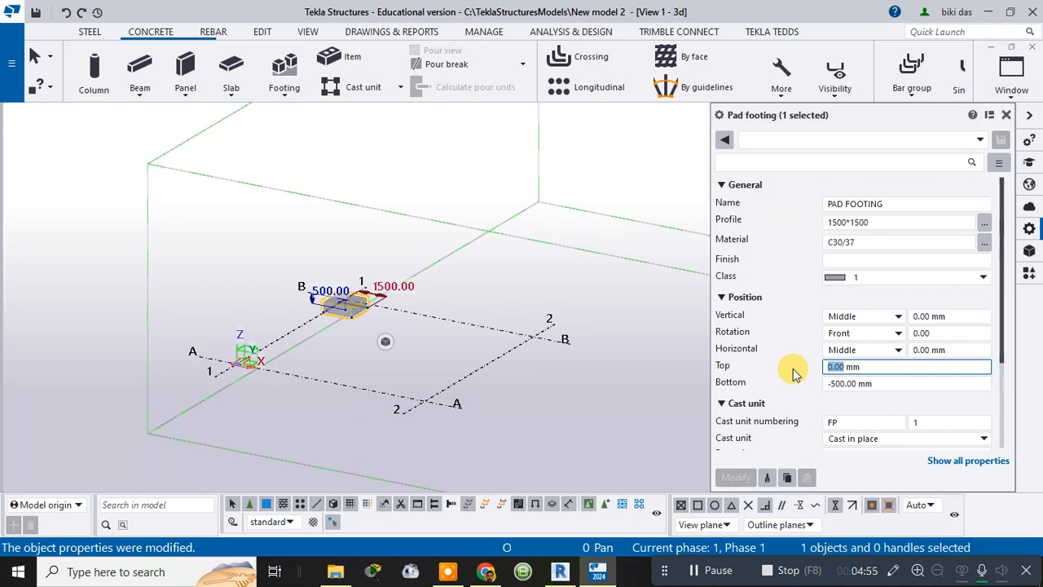
text(-500)
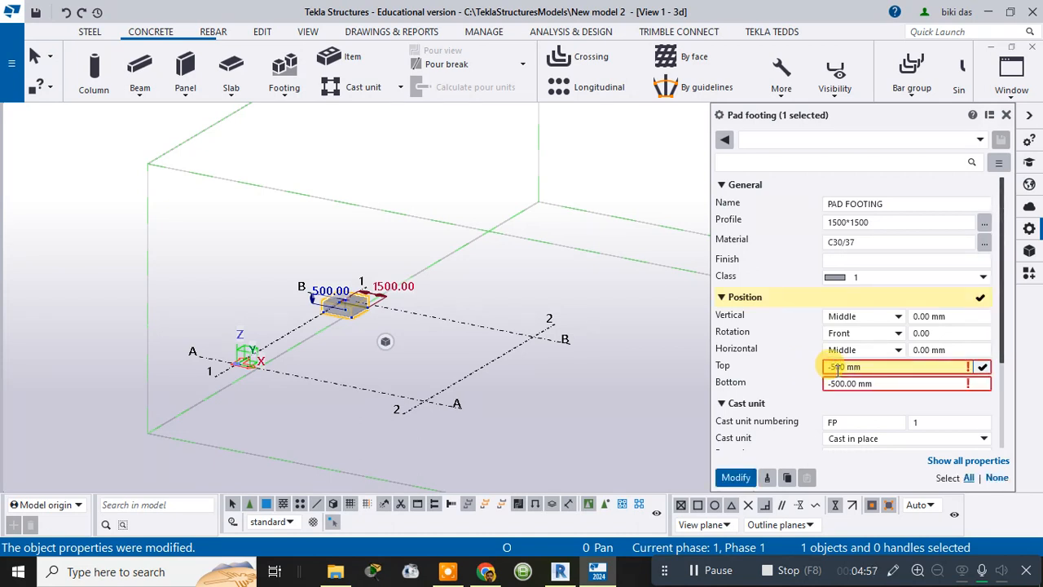
drag(845, 383, 831, 384)
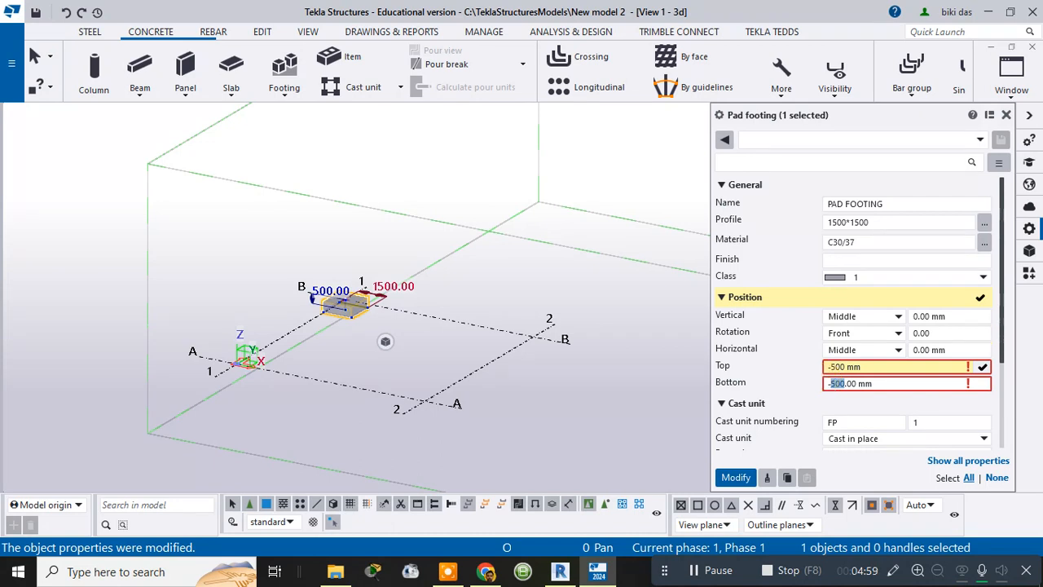
text(-1000)
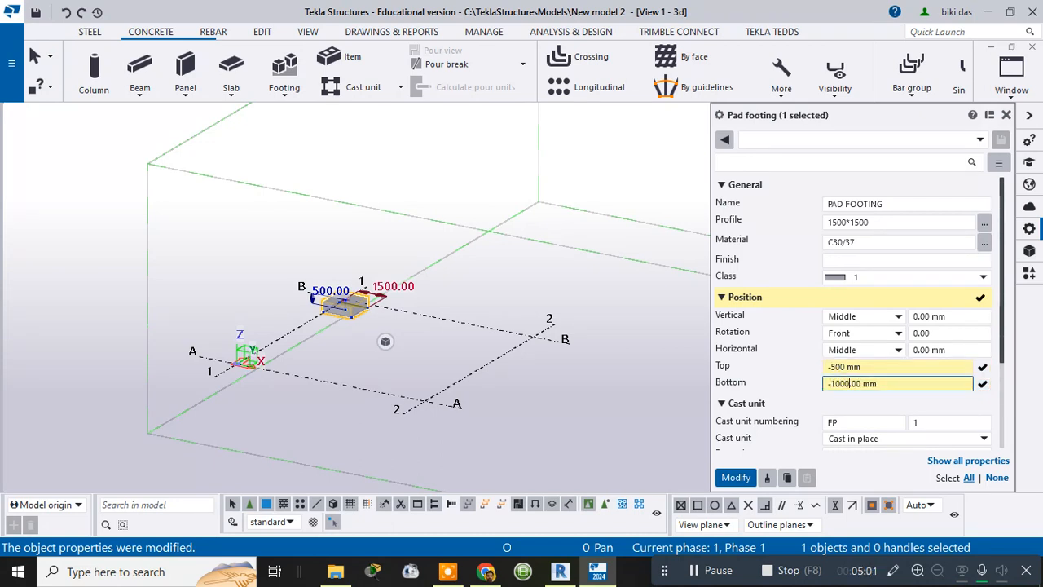
click(740, 480)
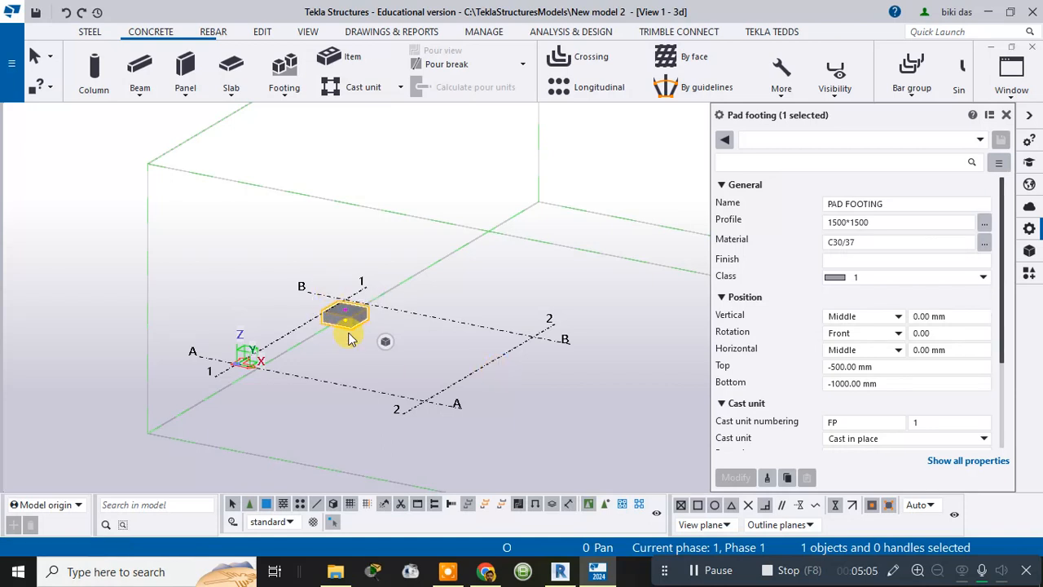
scroll(350, 326, up, 3)
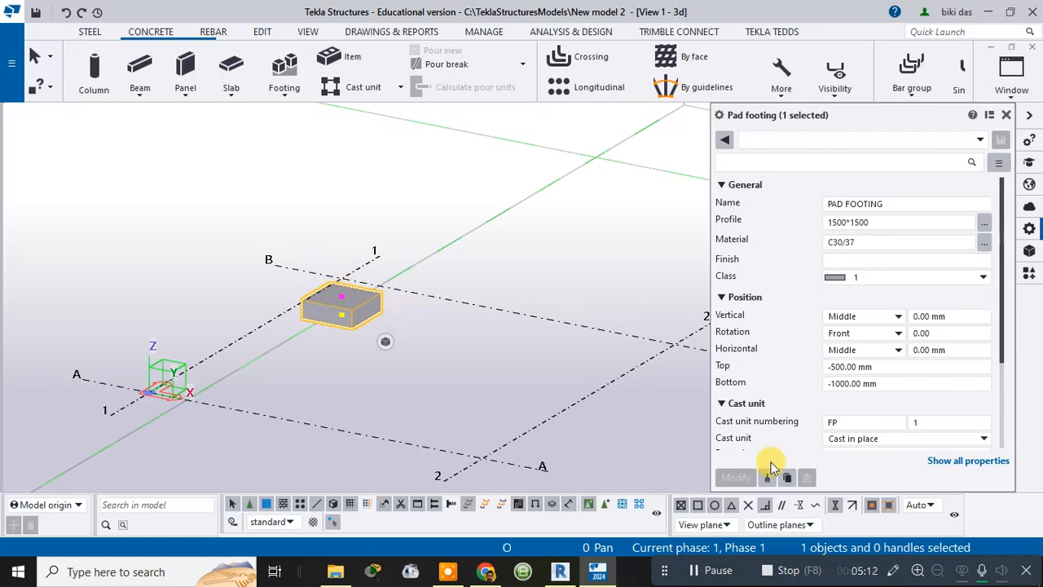
click(1006, 116)
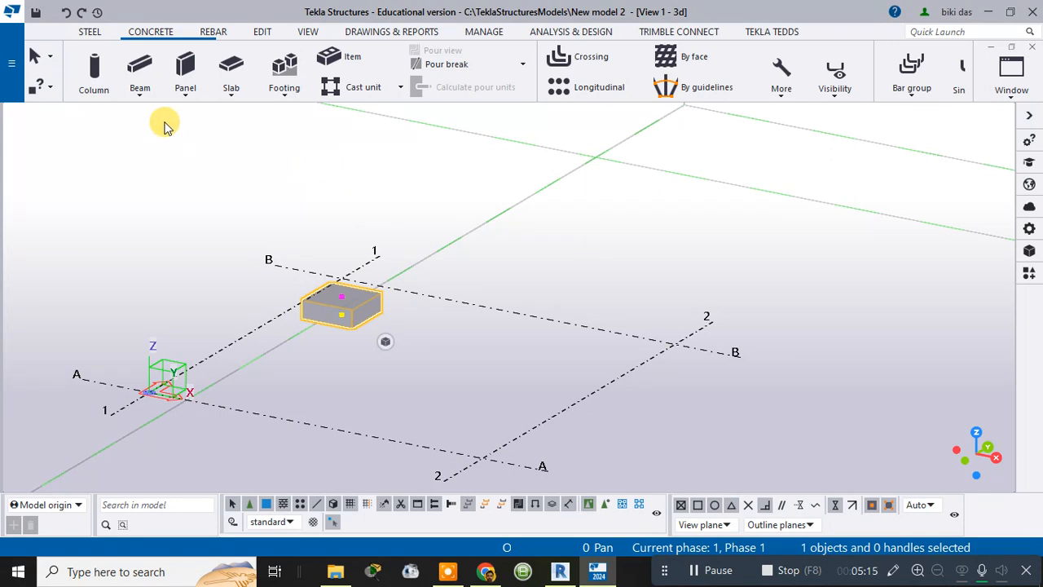
In plan view, place a concrete column at the intersection of grid lines 1 and B and return to the 3D view.
click(95, 93)
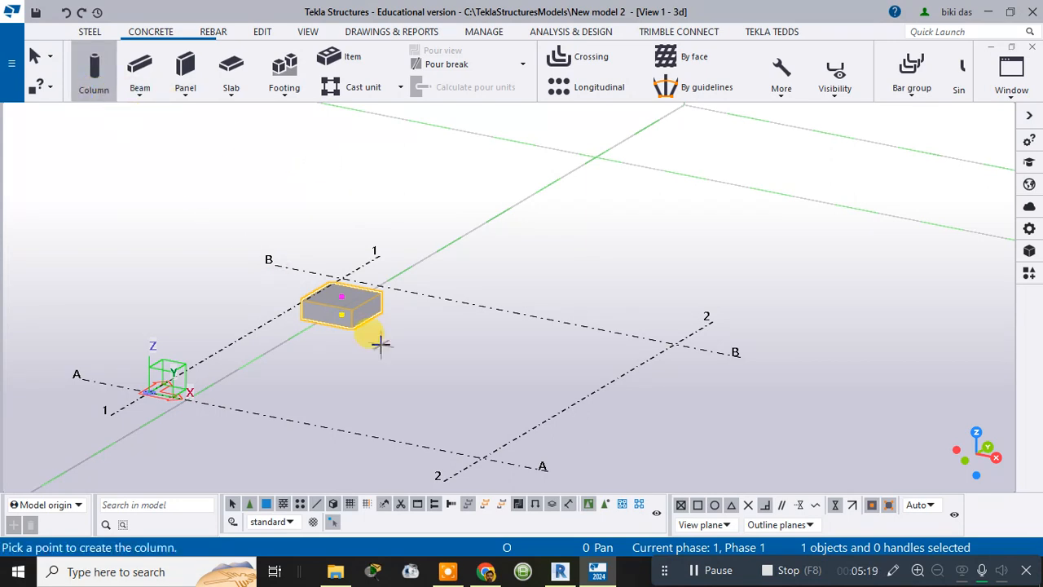
key(ctrl+p)
scroll(326, 346, up, 5)
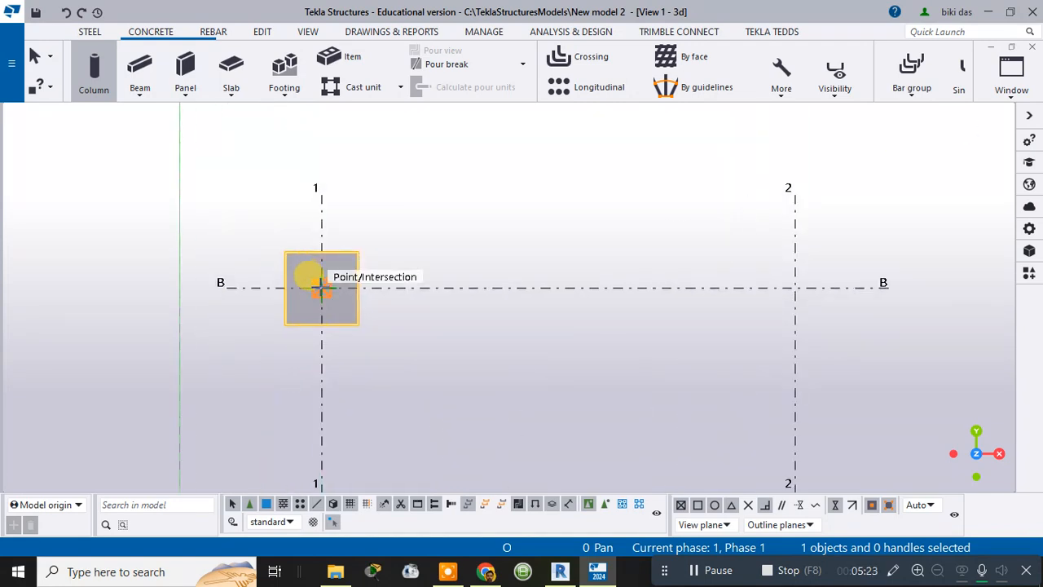
click(322, 286)
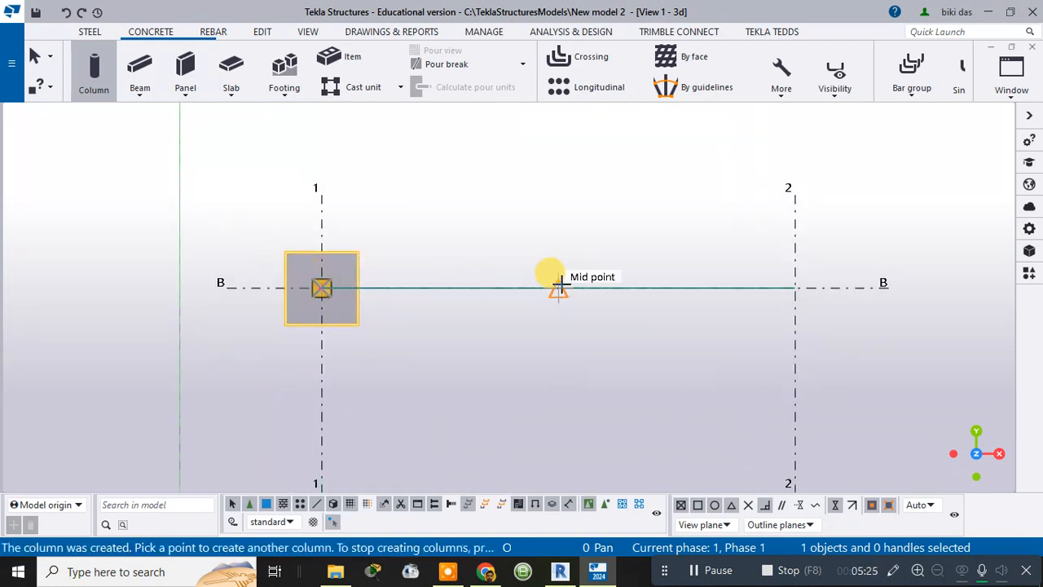
key(Escape)
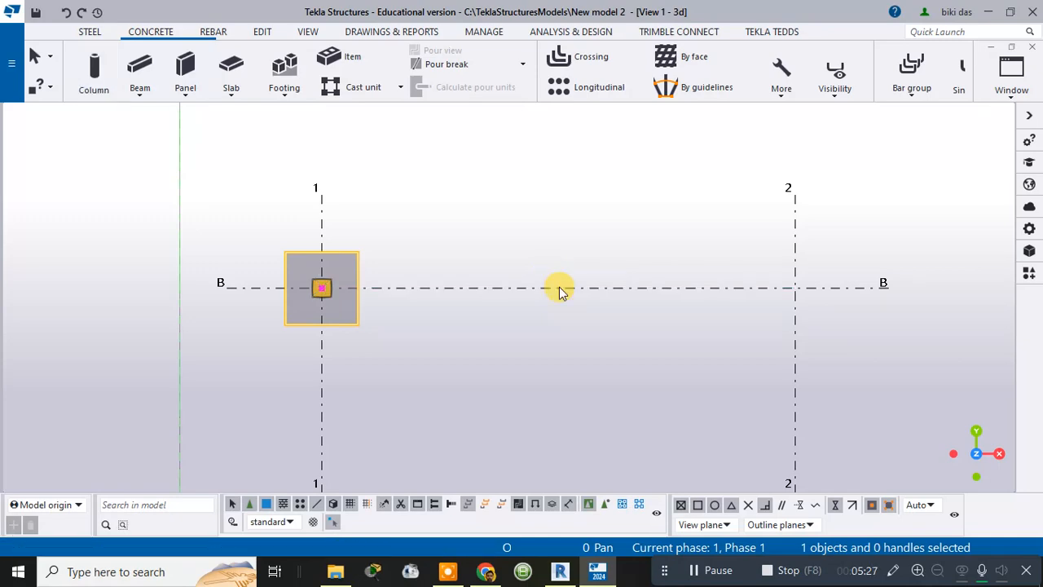
key(ctrl+p)
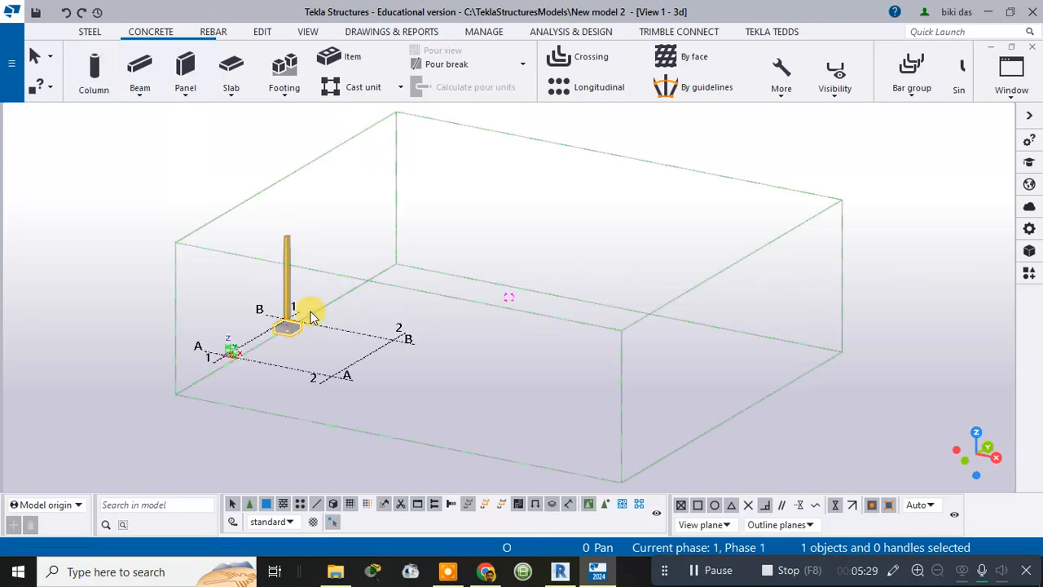
Set the top level of the concrete column at grid intersection 1-B to 3000 mm and its bottom level to -500 mm, and apply the changes.
scroll(285, 343, up, 5)
scroll(283, 346, up, 4)
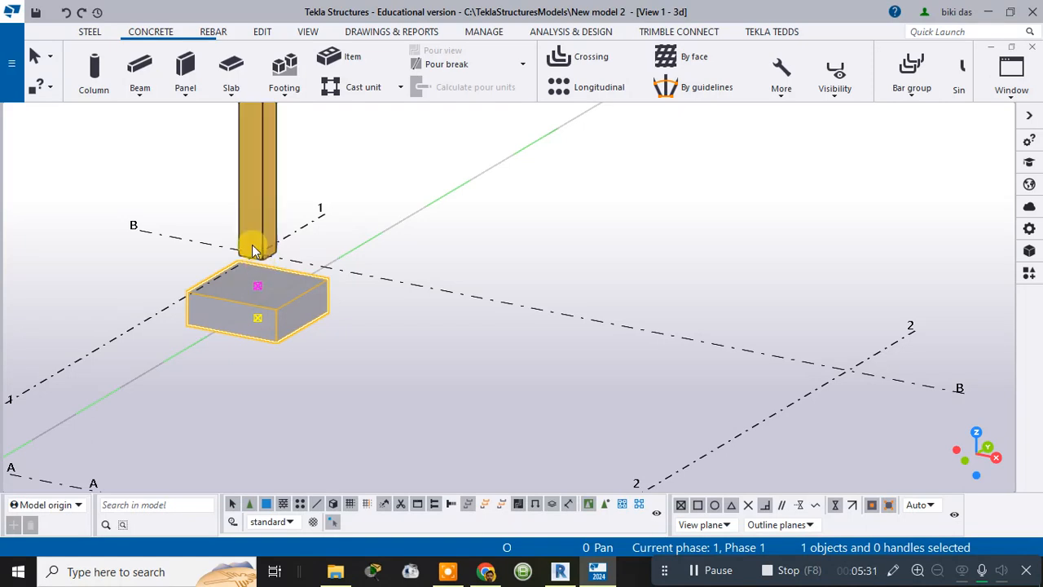
click(266, 225)
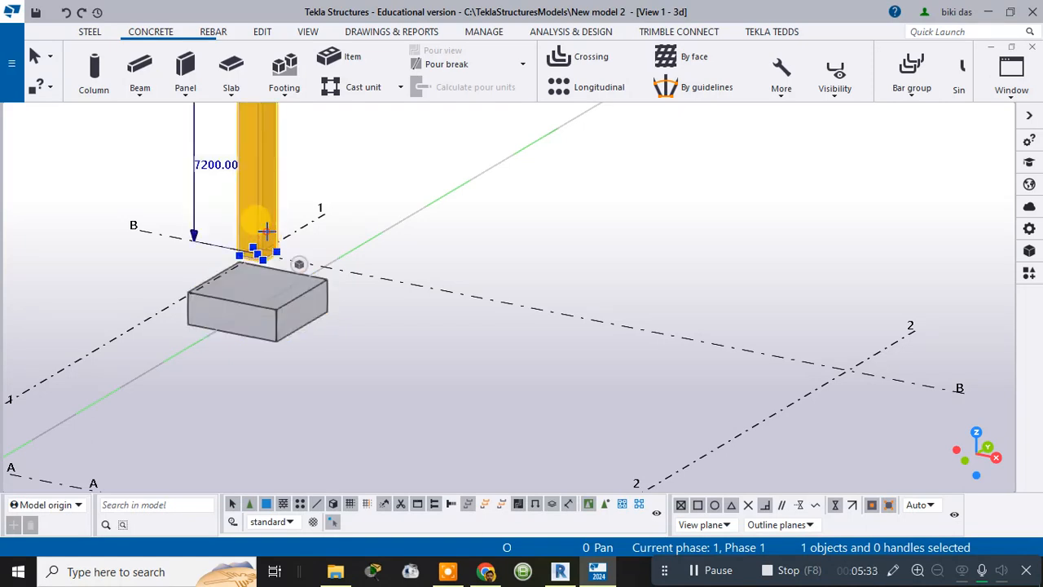
double_click(262, 222)
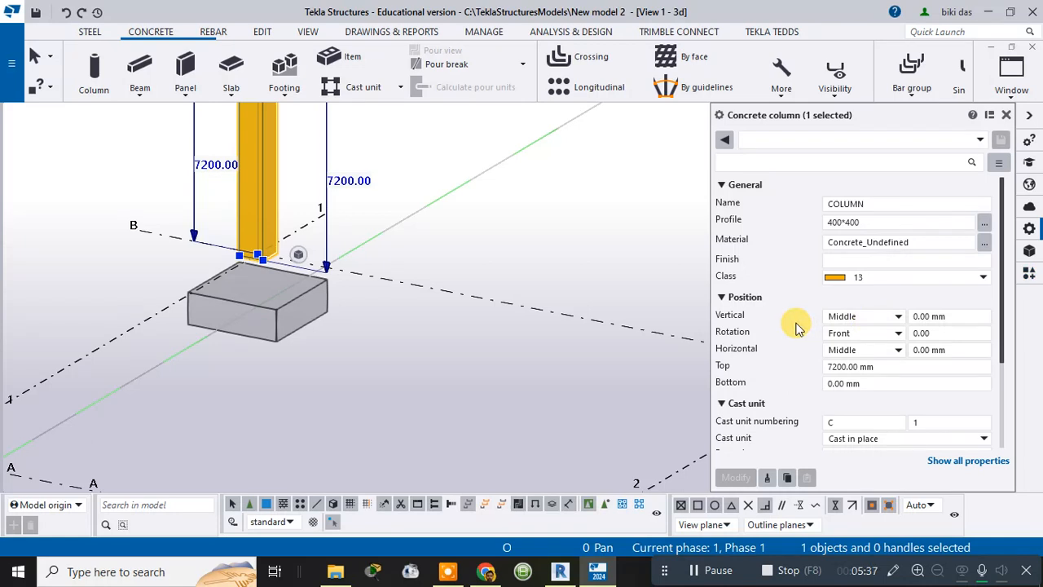
click(862, 368)
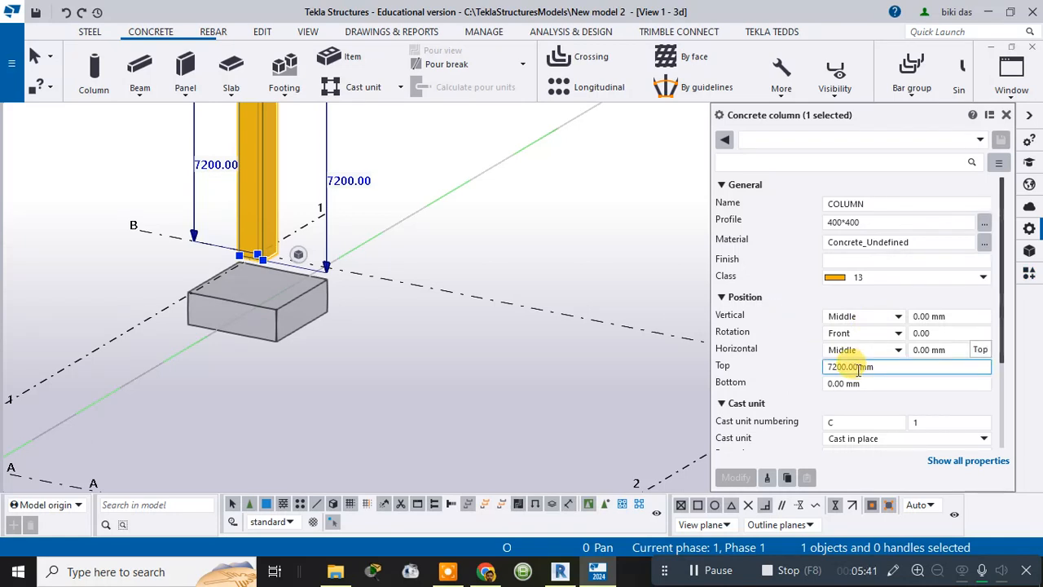
drag(858, 369, 777, 374)
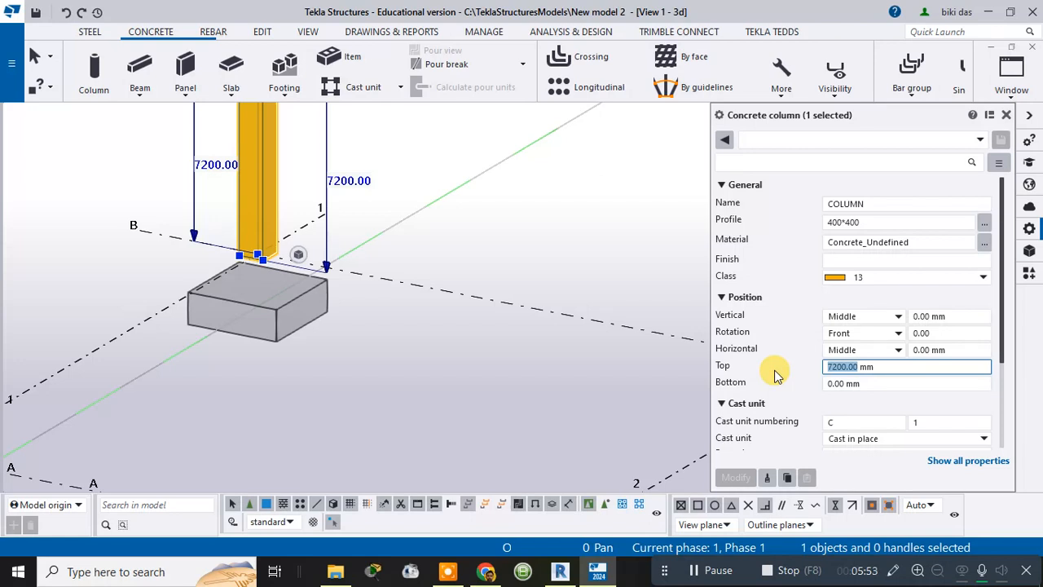
text(3000)
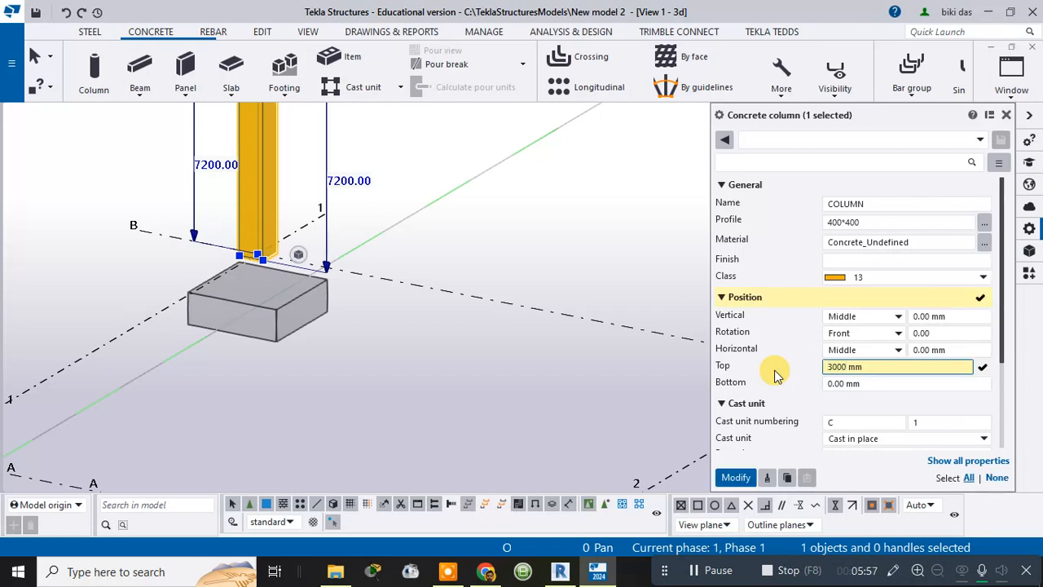
click(847, 385)
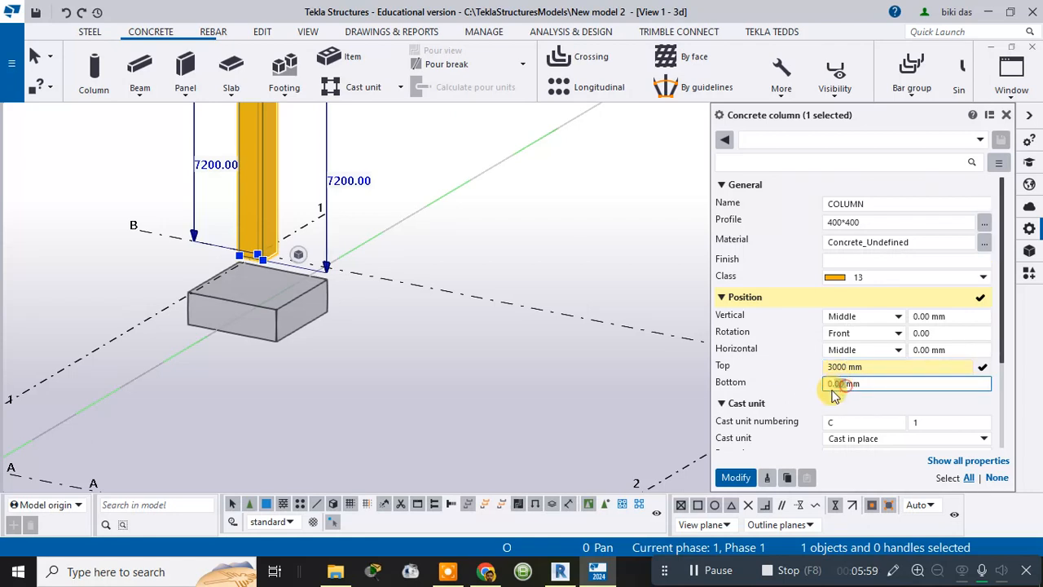
text(-500)
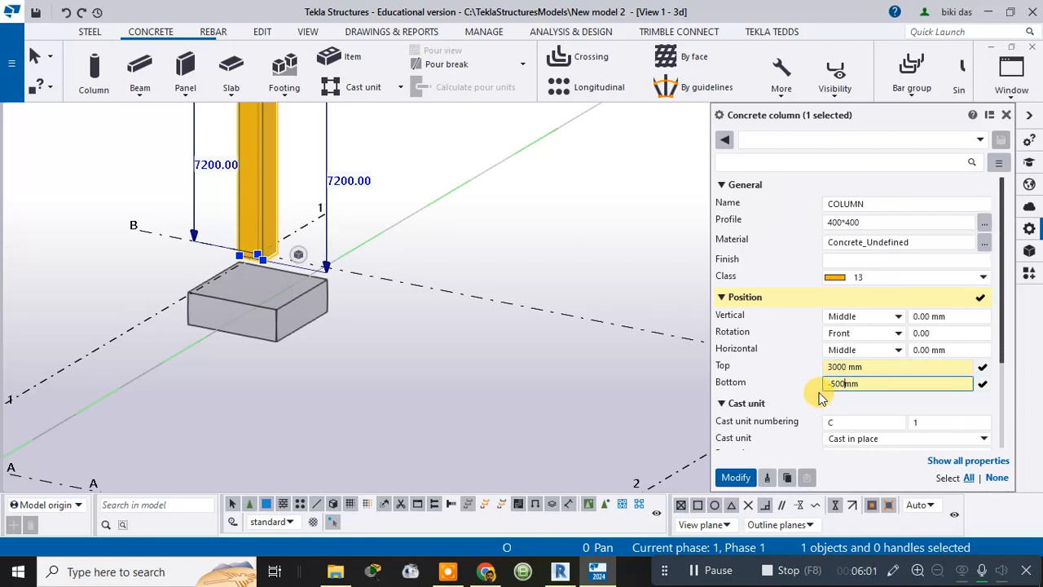
click(730, 477)
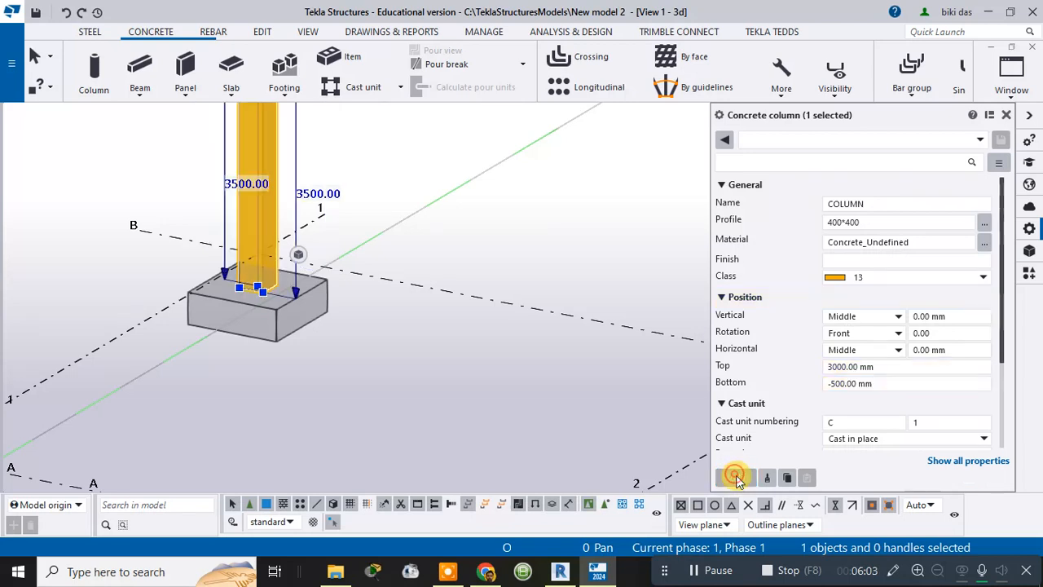
Try to change the column's profile to the circular section D50.
scroll(414, 304, down, 5)
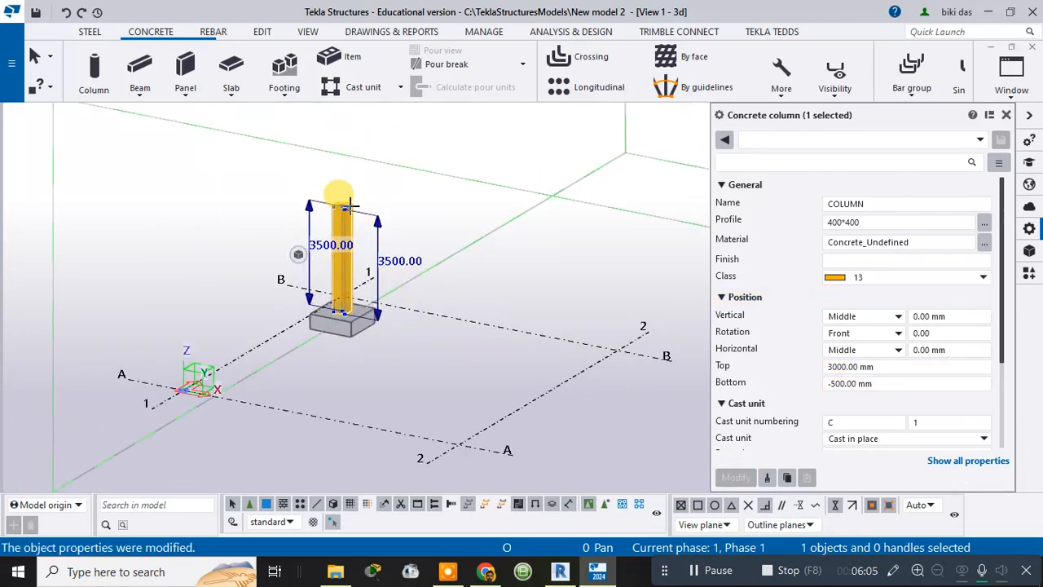
click(349, 210)
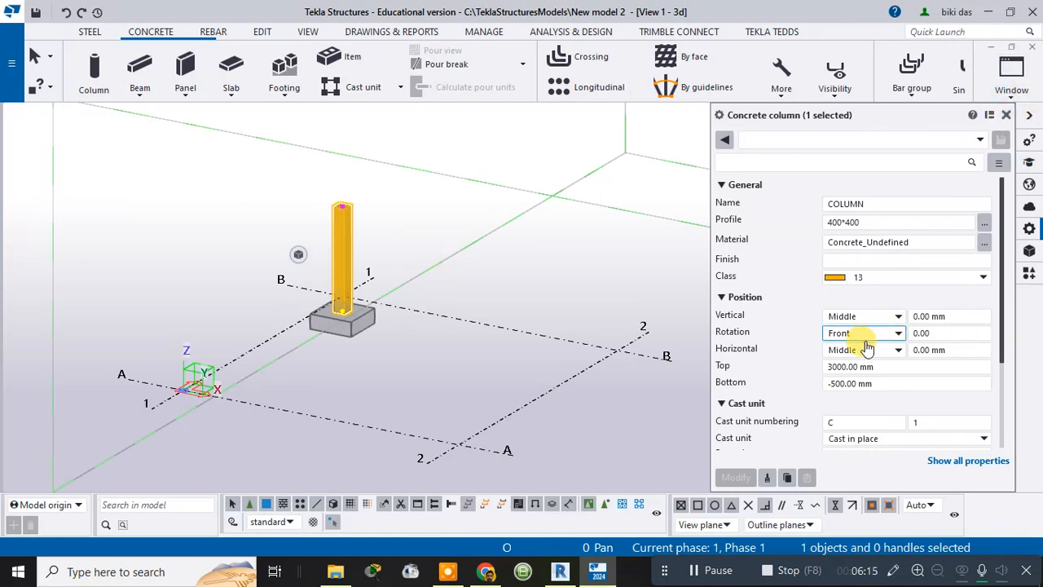
click(914, 242)
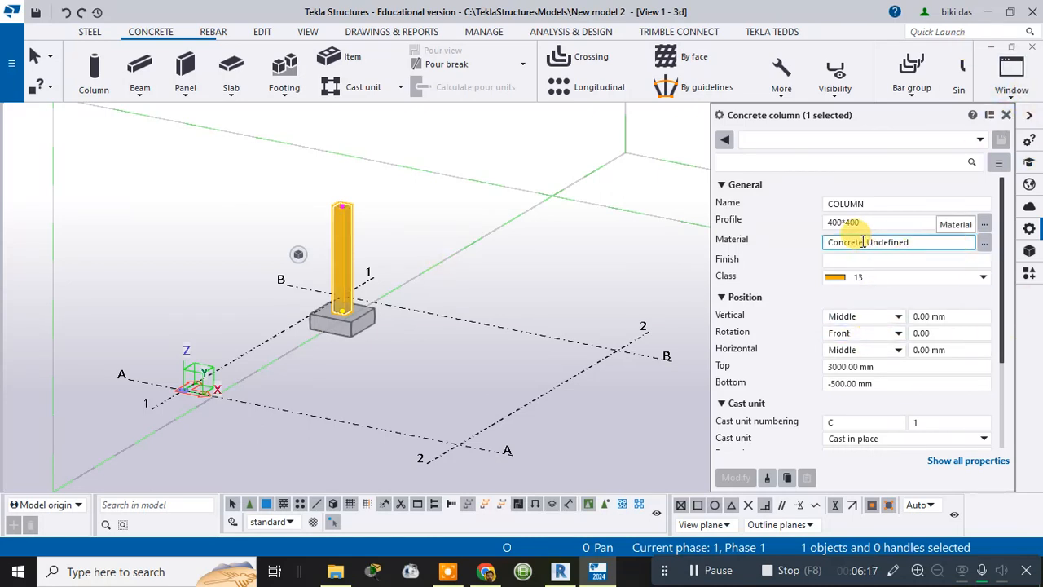
click(984, 231)
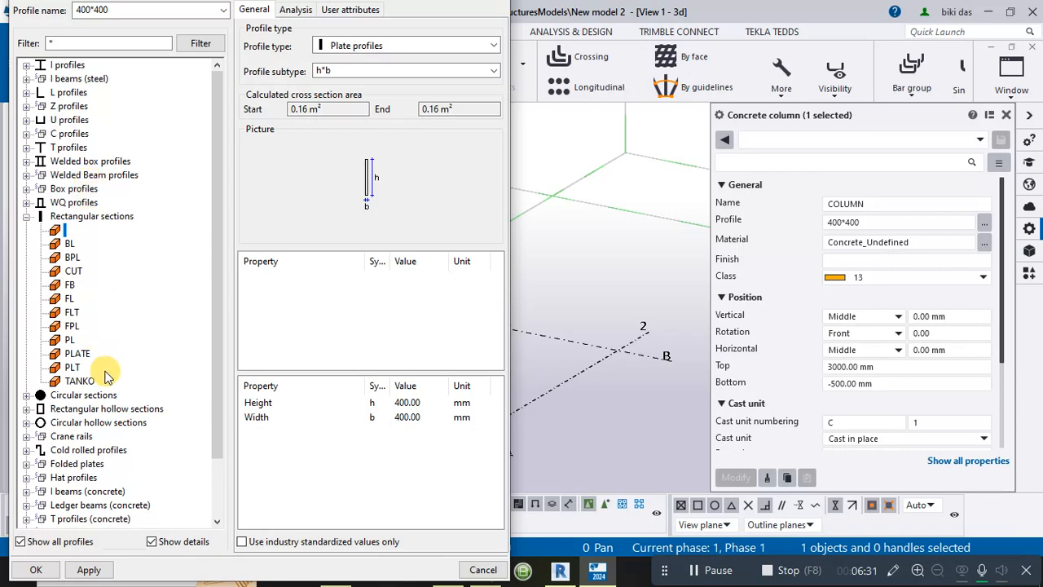
click(78, 395)
click(27, 395)
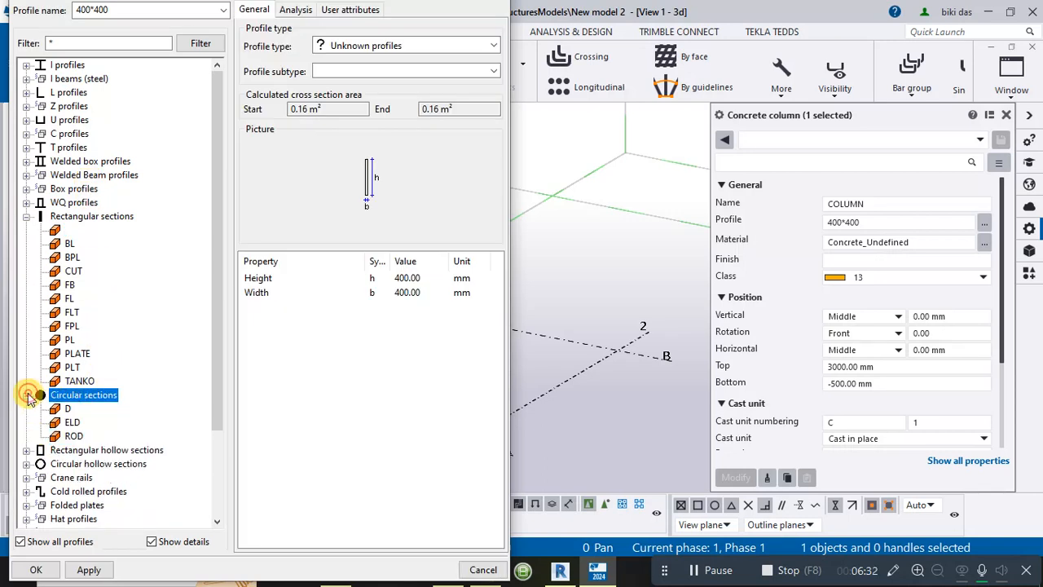
click(66, 409)
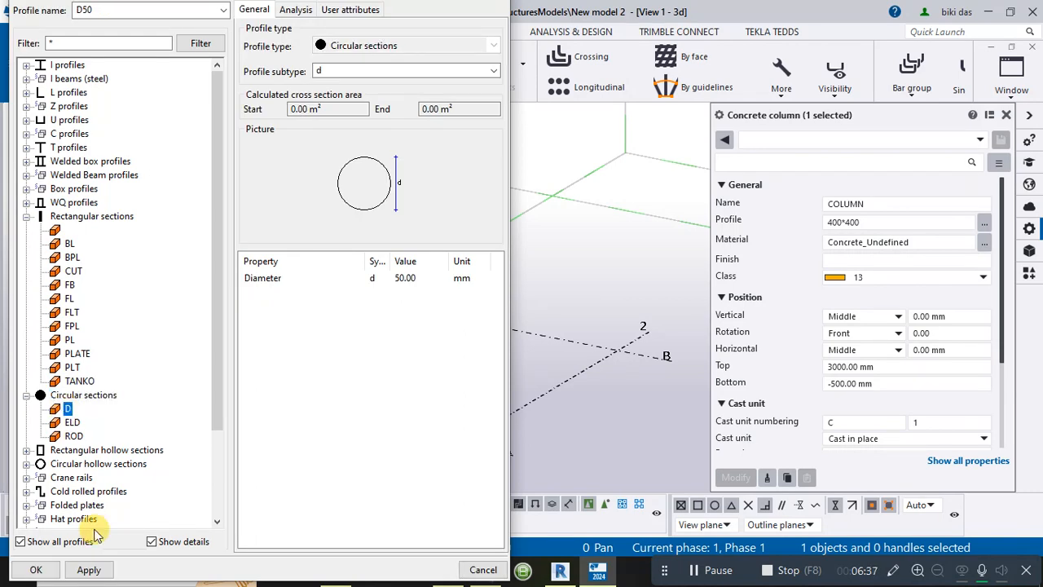
click(86, 570)
click(35, 570)
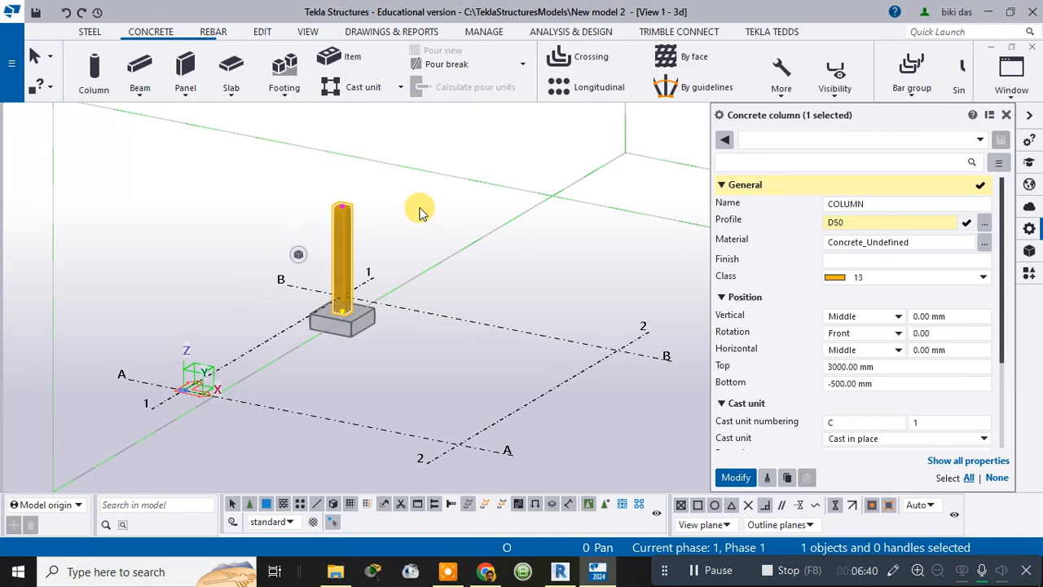
click(419, 204)
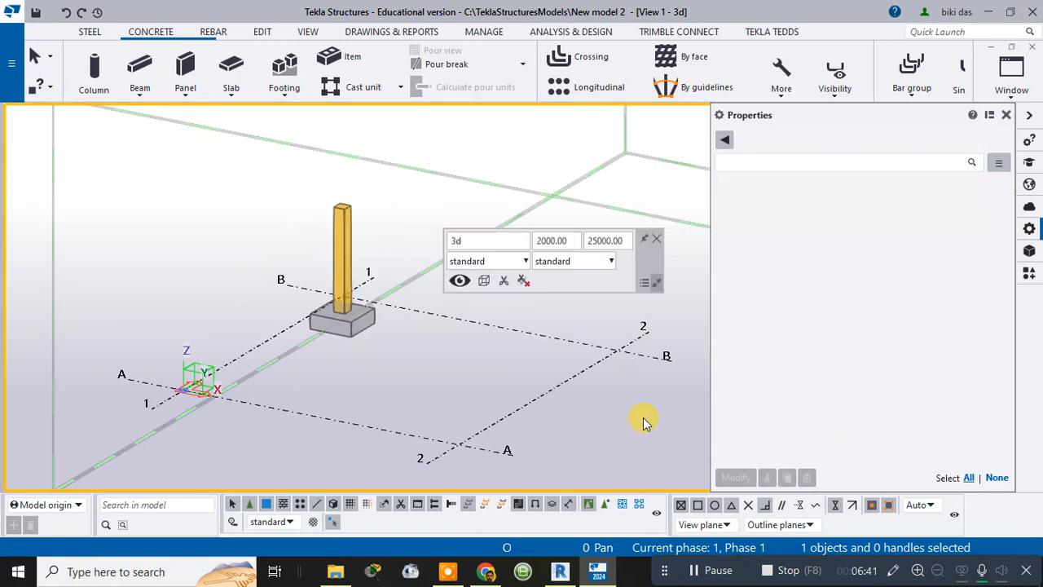
Reselect the column at grid intersection 1-B, choose C30/37 as its material and apply the change.
click(365, 287)
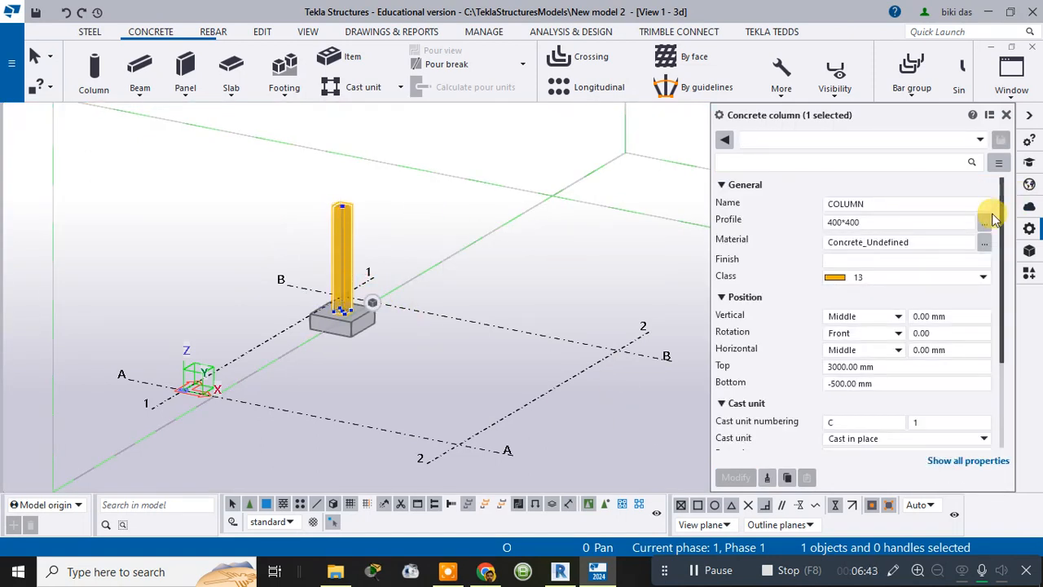
click(984, 242)
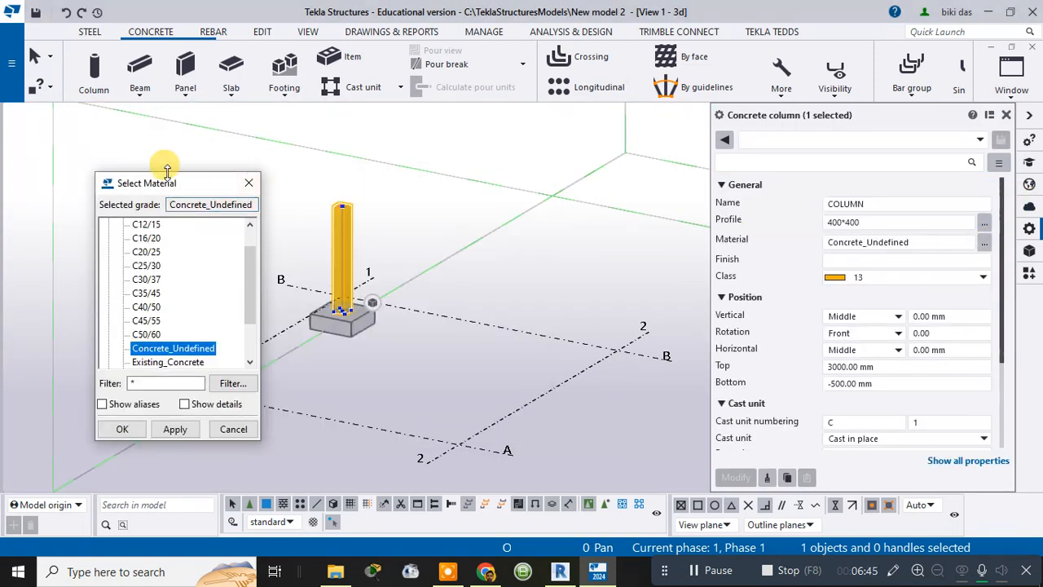
click(249, 183)
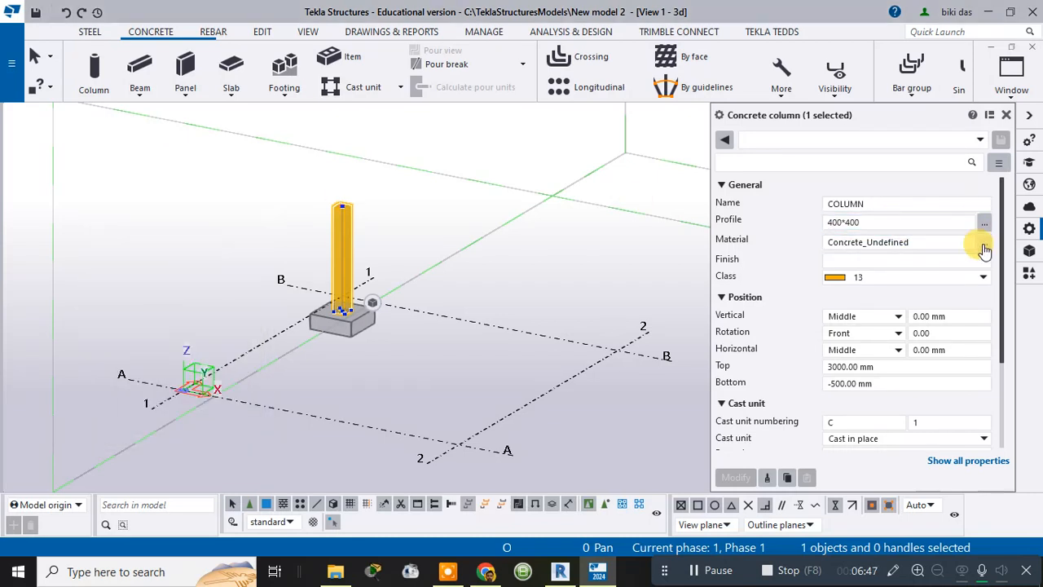
click(984, 245)
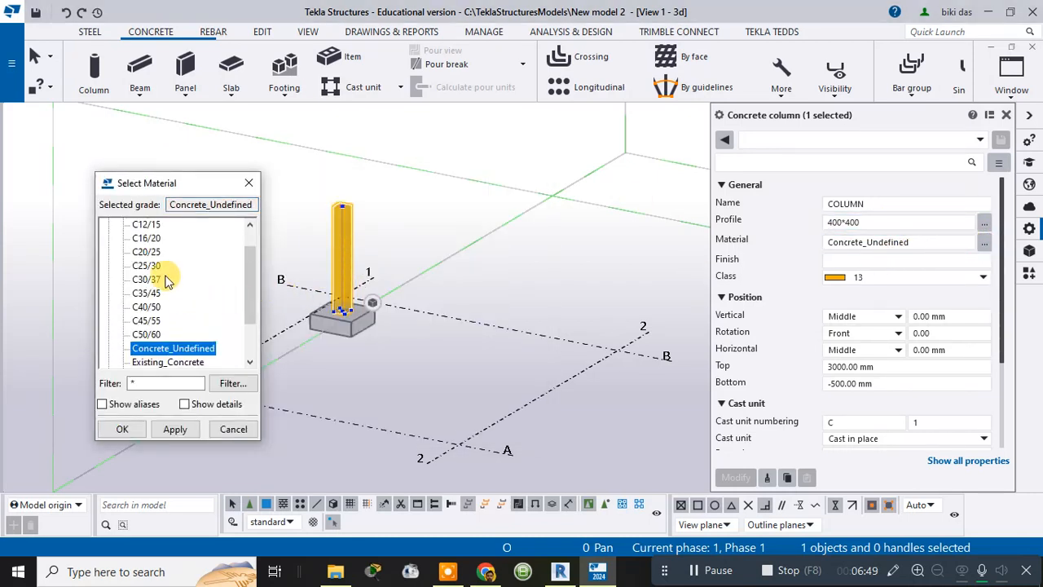
click(155, 279)
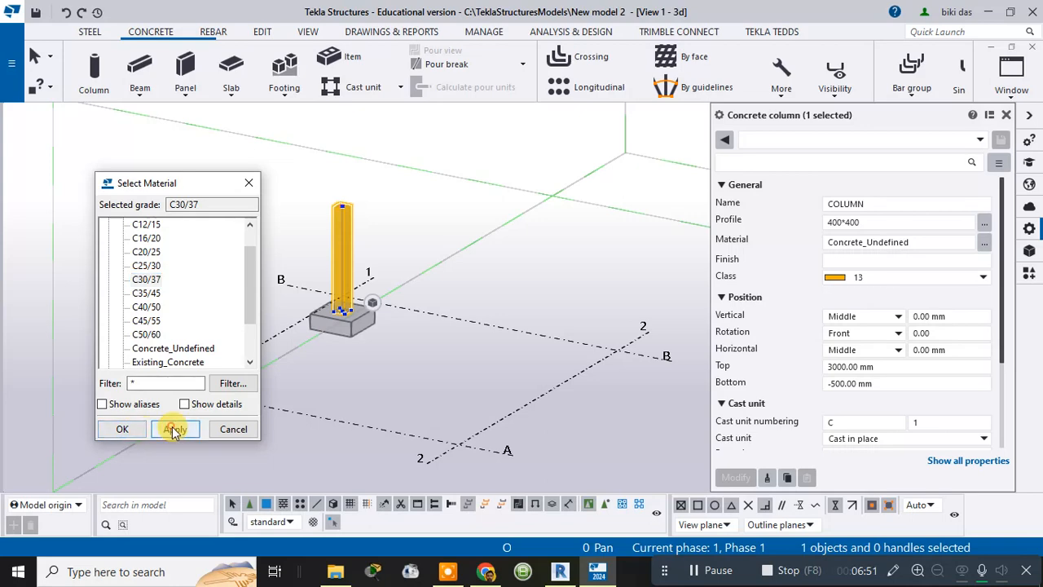
click(174, 429)
click(123, 429)
click(747, 479)
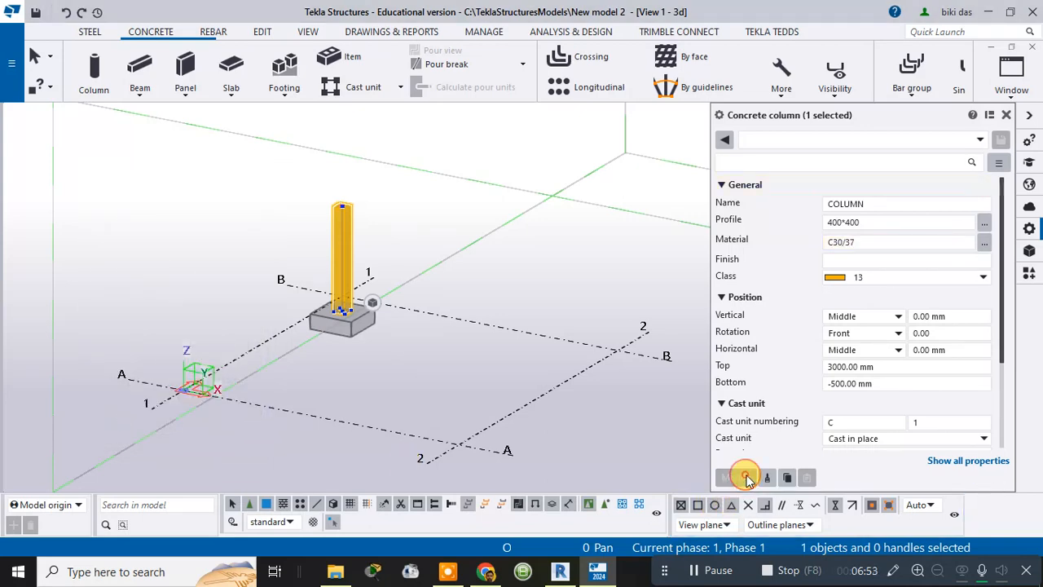
Change the column's profile to the circular section D50, apply the modification and close the profile selection.
click(985, 224)
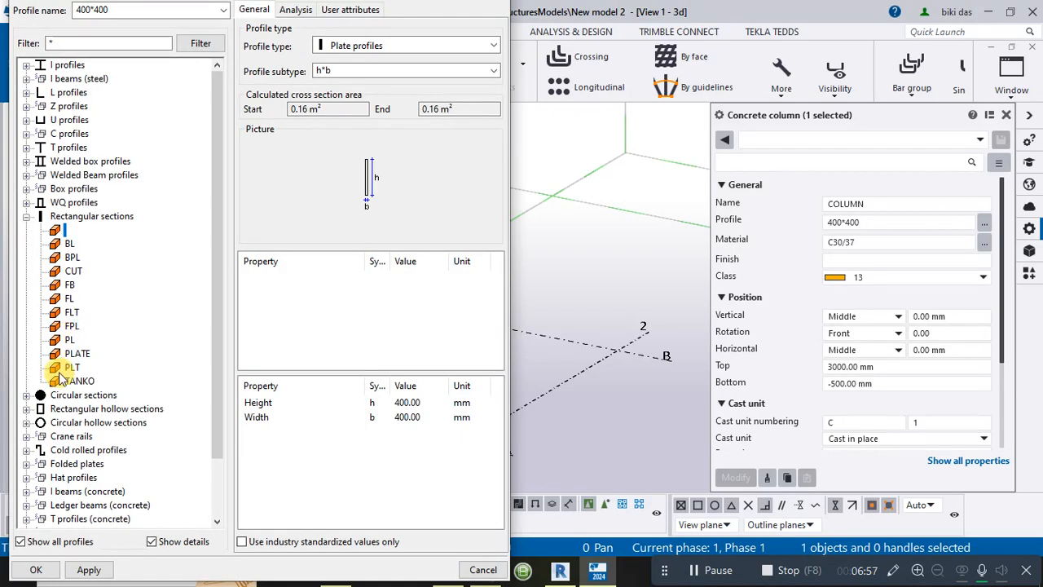
click(67, 395)
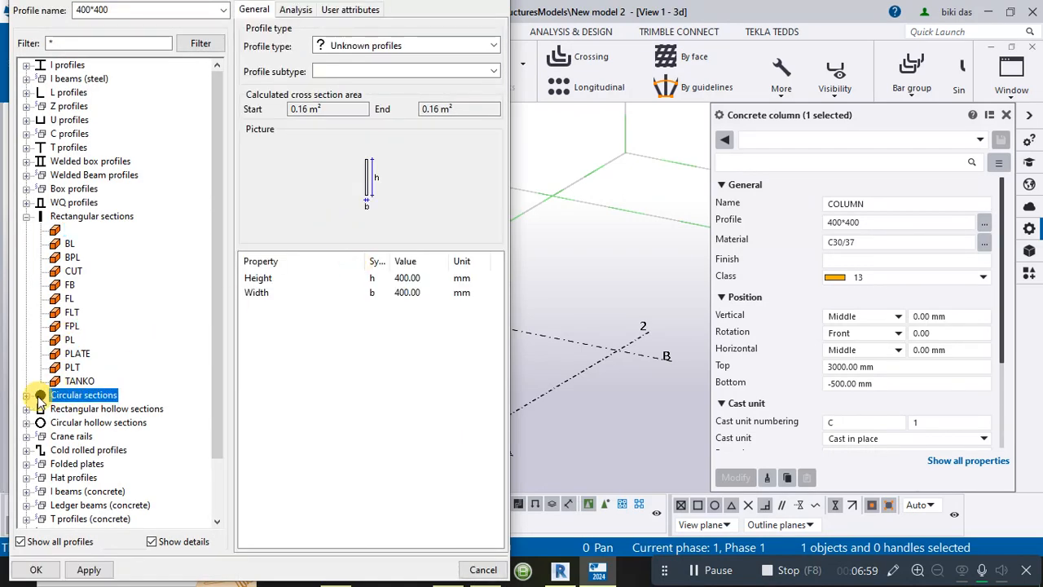
click(27, 396)
click(67, 409)
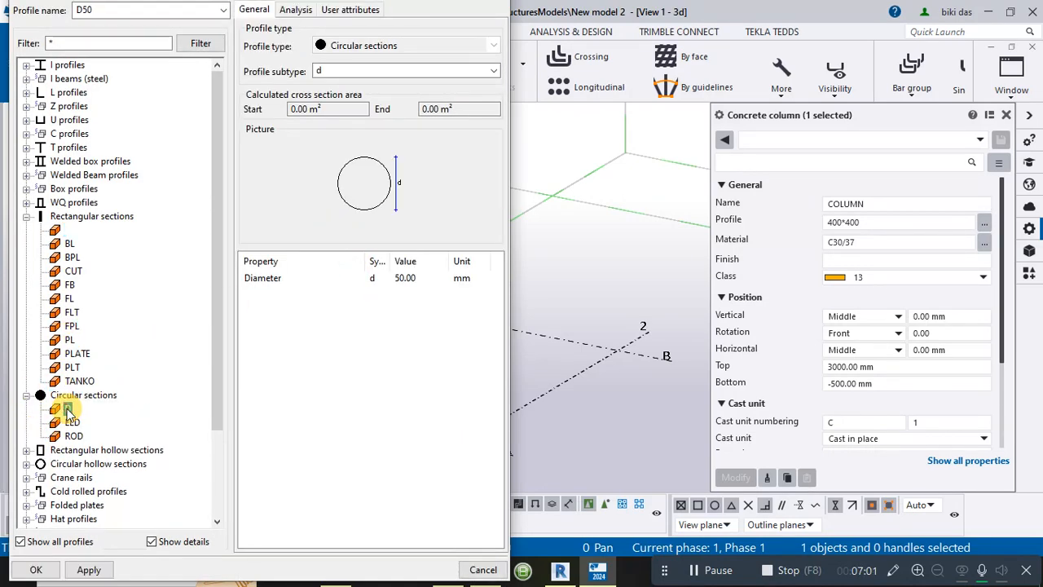
click(399, 279)
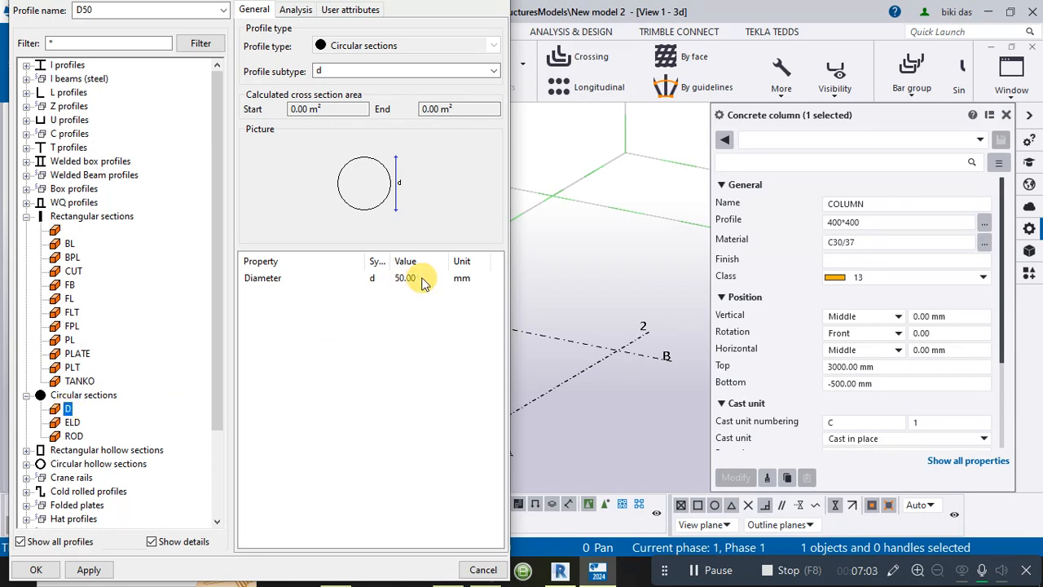
click(89, 570)
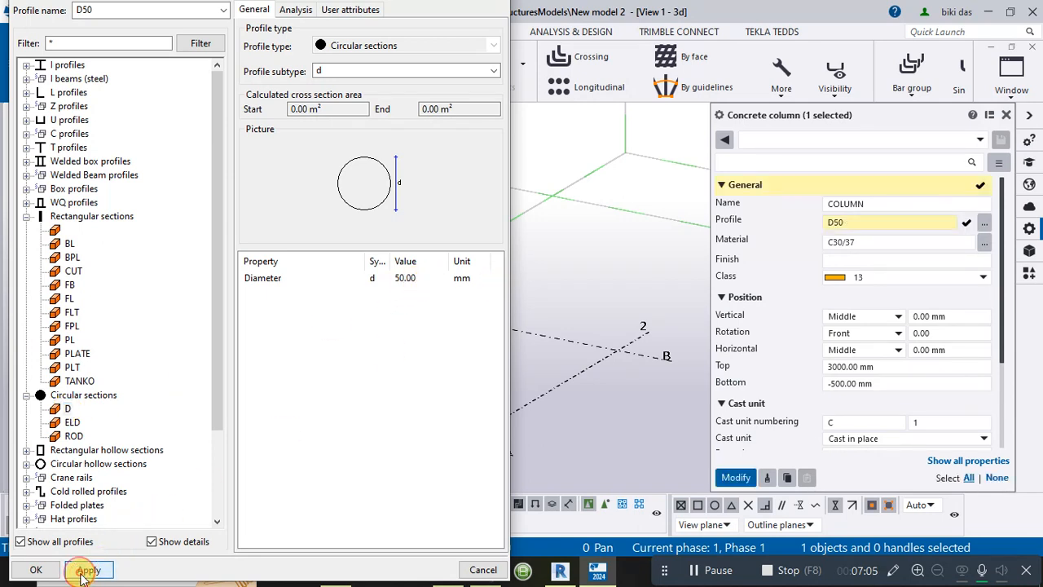
click(746, 478)
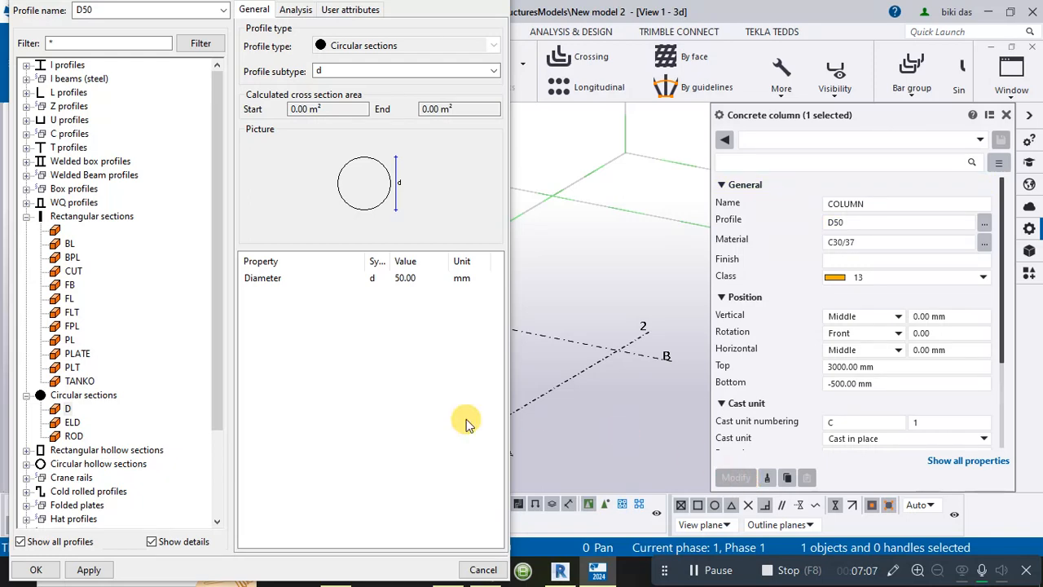
click(35, 569)
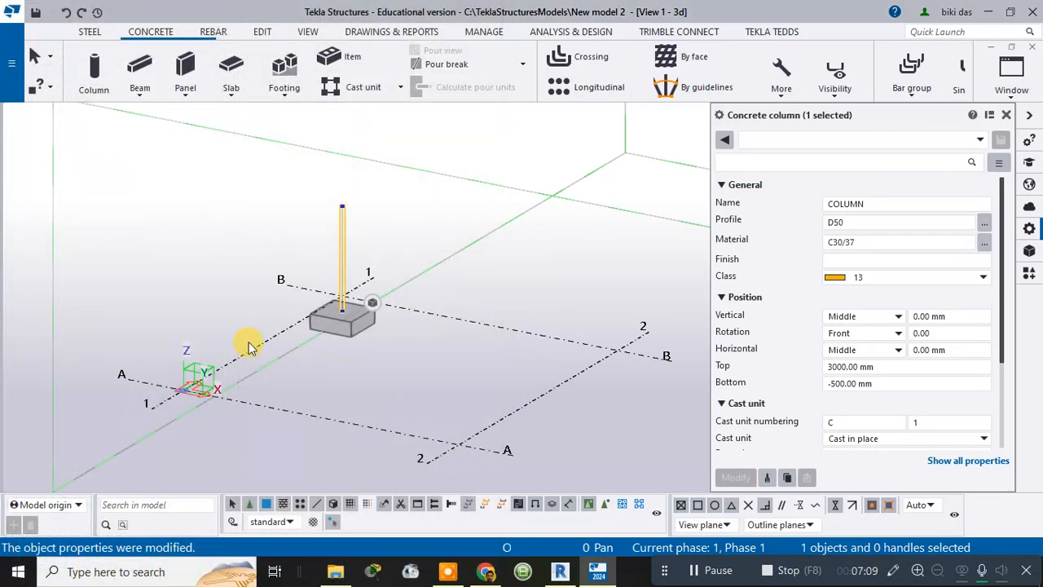
Set the diameter of the column's circular profile at grid intersection 1-B to 500 mm (D500) and apply the modification.
scroll(362, 216, up, 5)
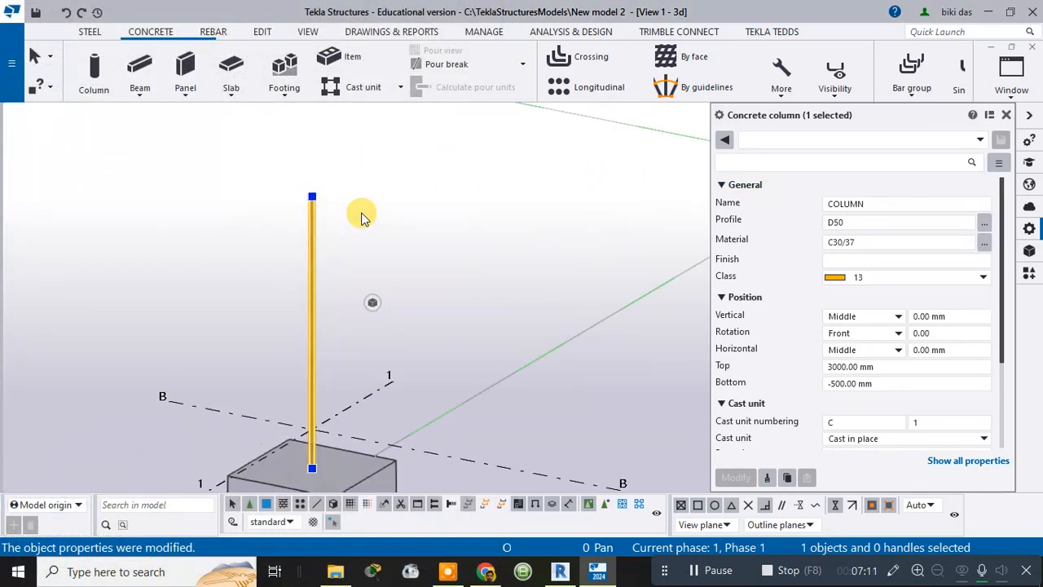
scroll(326, 195, up, 5)
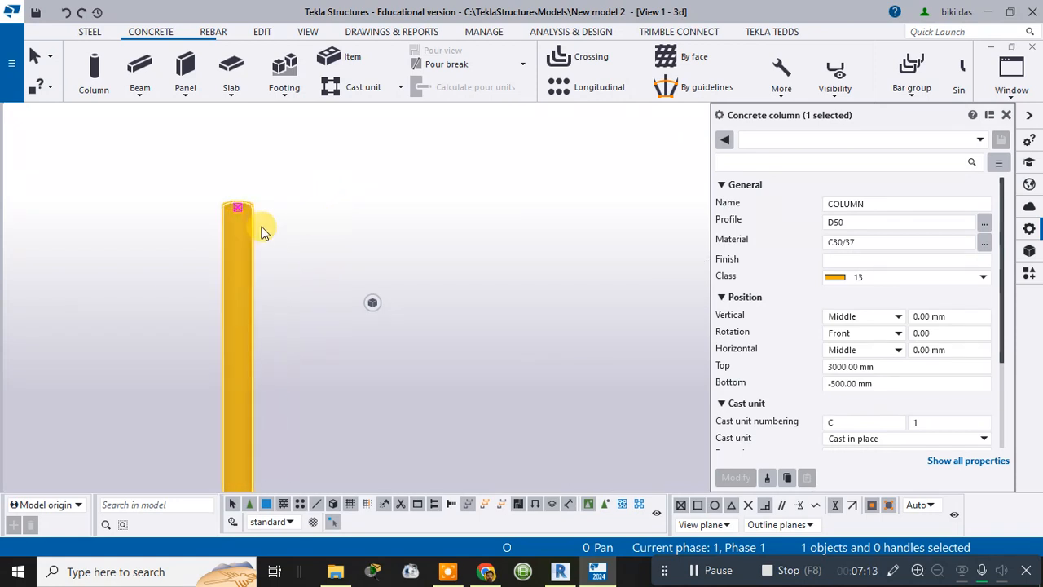
scroll(238, 194, down, 5)
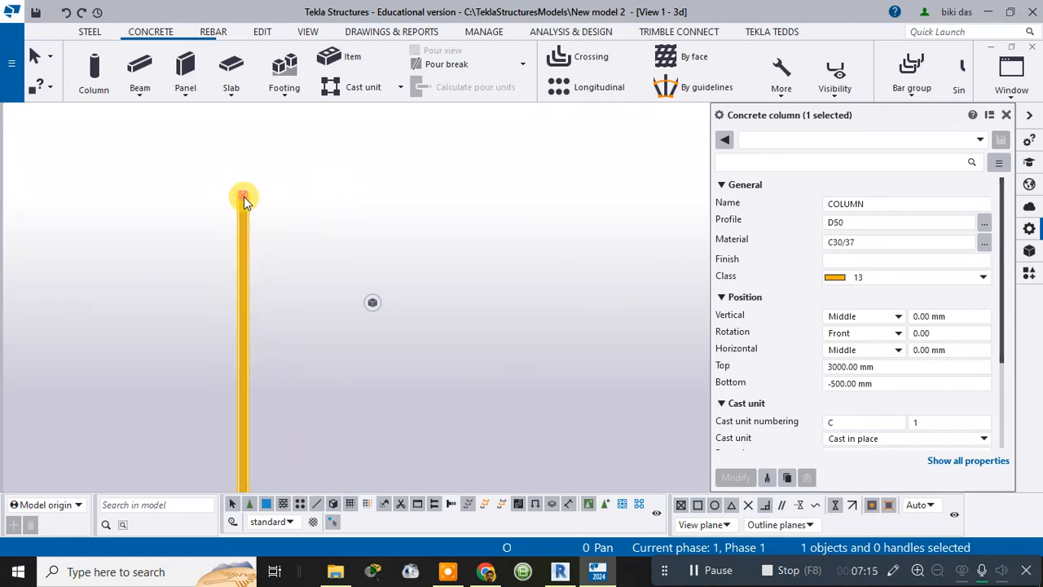
scroll(244, 196, down, 3)
click(904, 222)
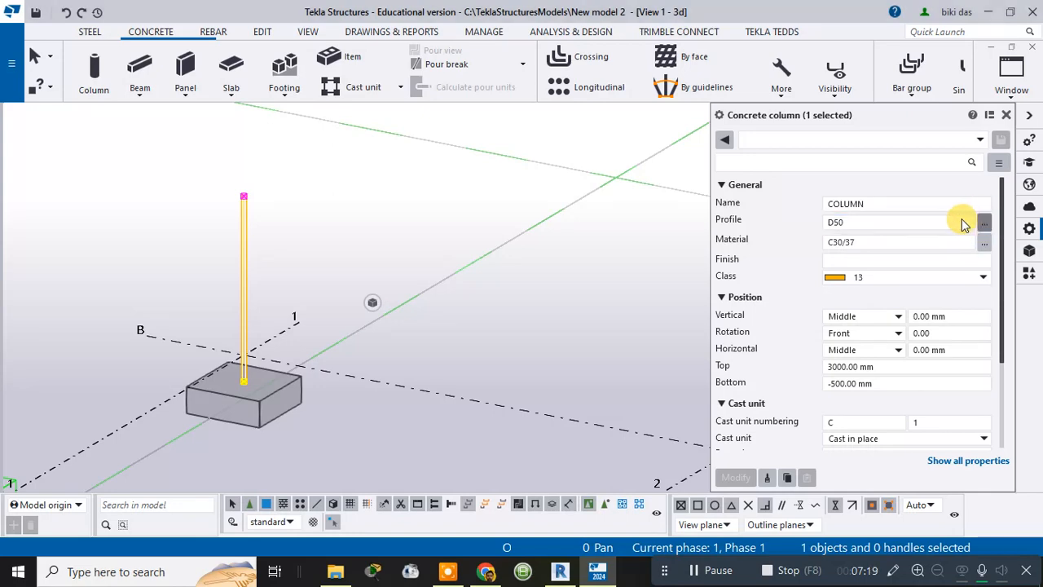
click(983, 222)
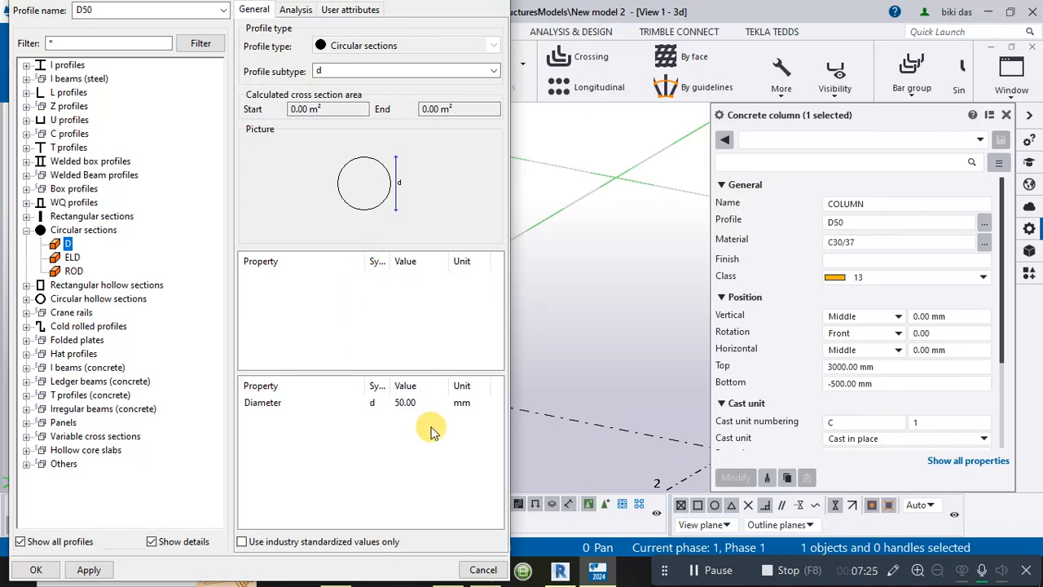
double_click(415, 403)
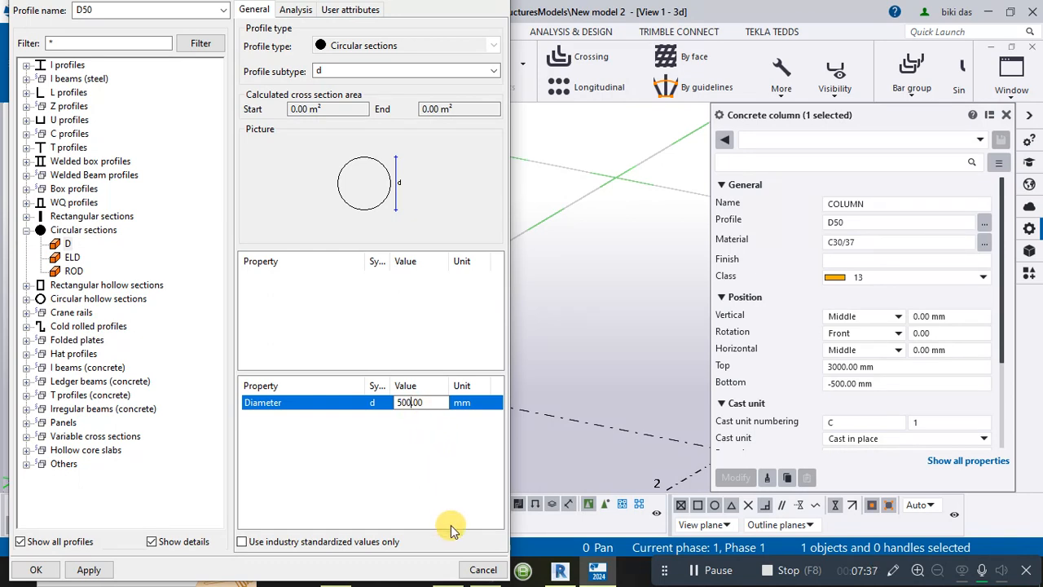
click(36, 571)
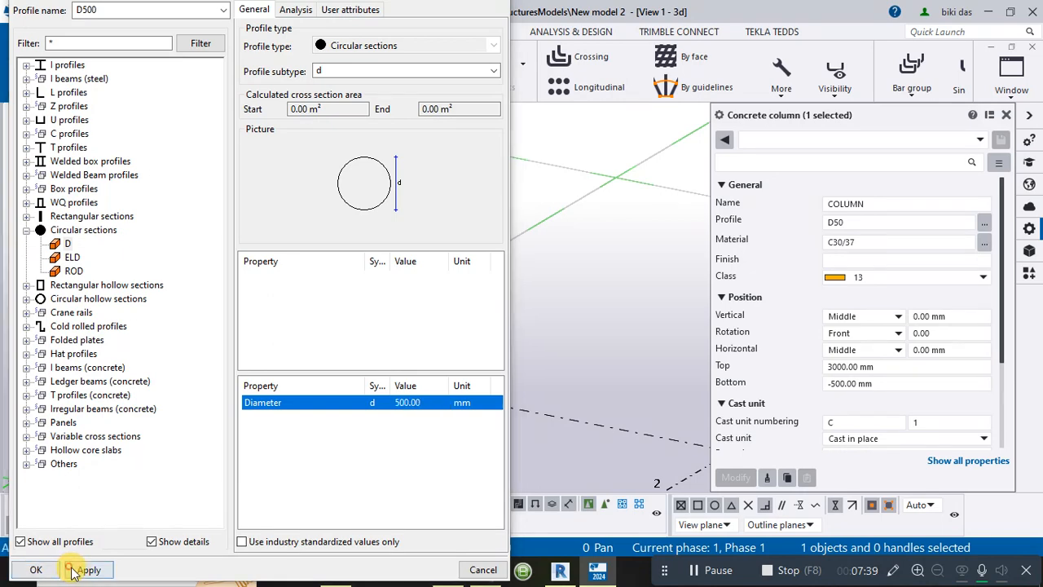
click(491, 313)
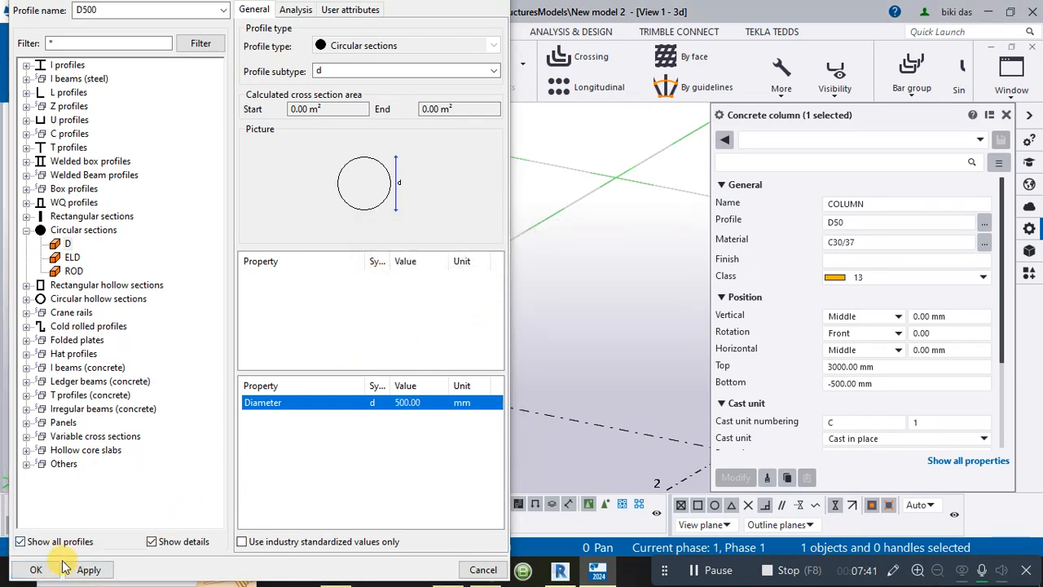
click(35, 574)
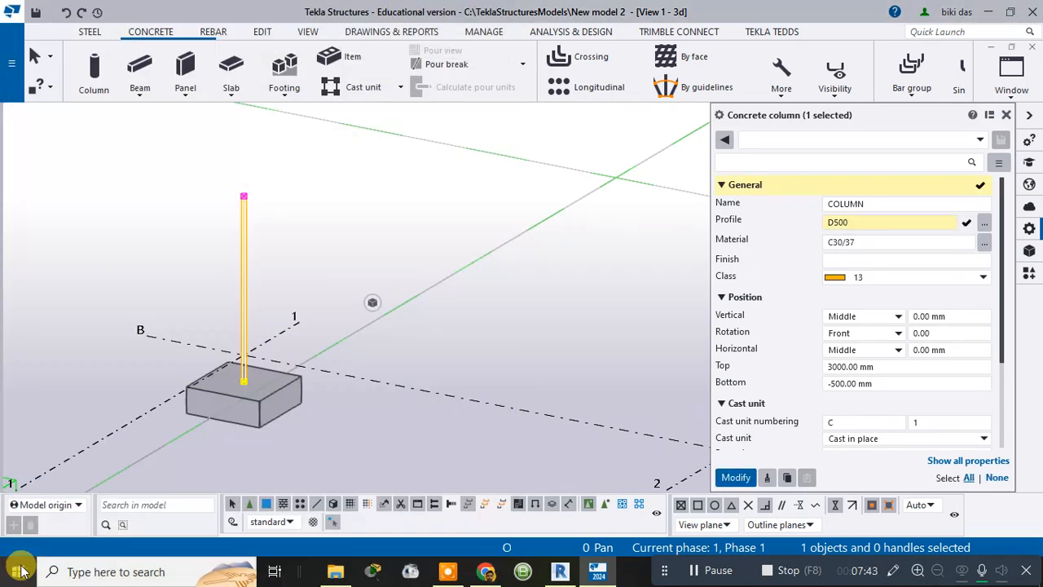
click(734, 476)
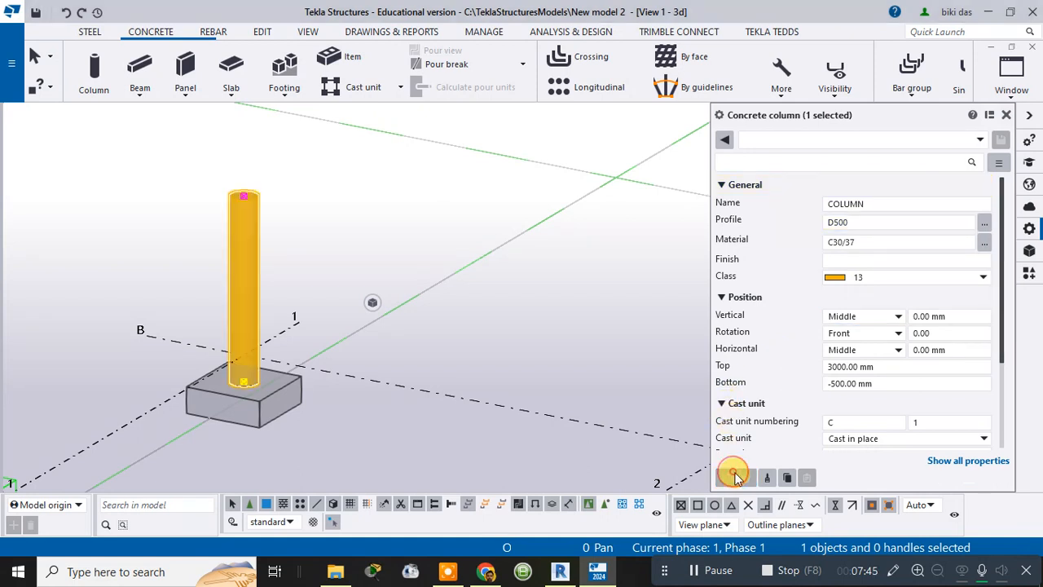
click(296, 208)
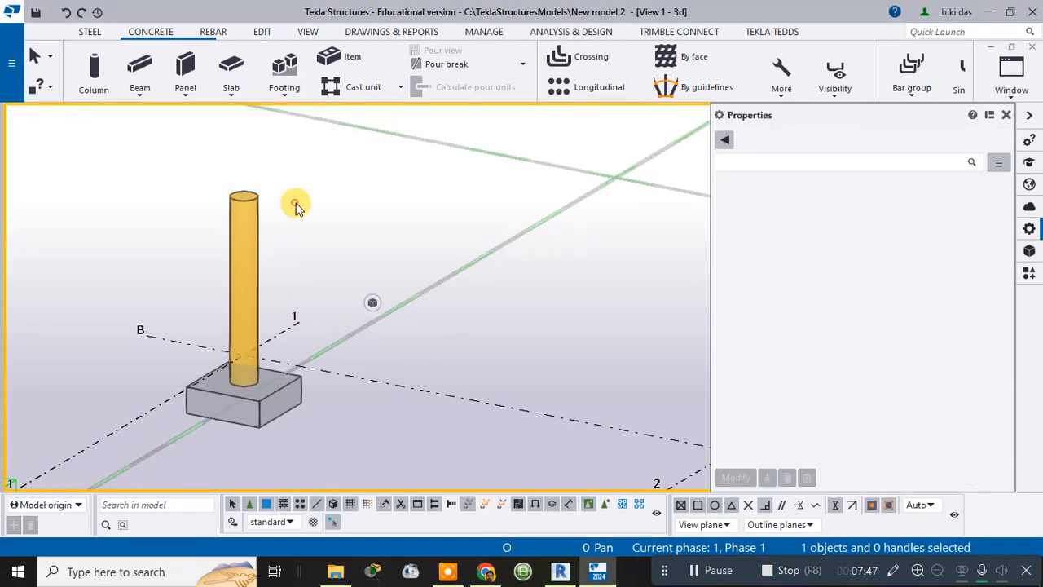
Close the properties pane and inspect the column and footing at grid intersection 1-B in plan and in 3D.
scroll(314, 320, down, 4)
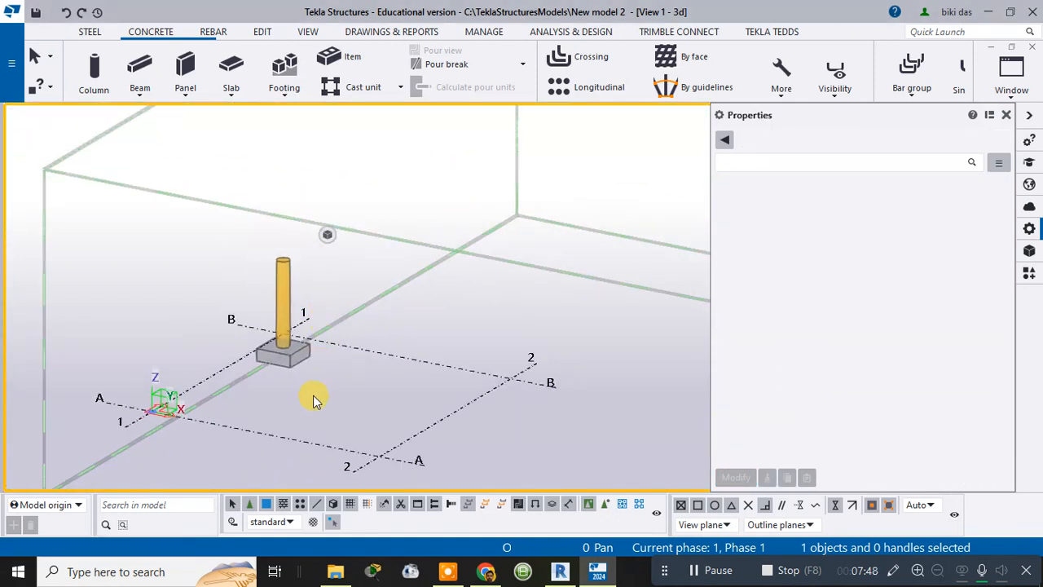
scroll(313, 395, up, 2)
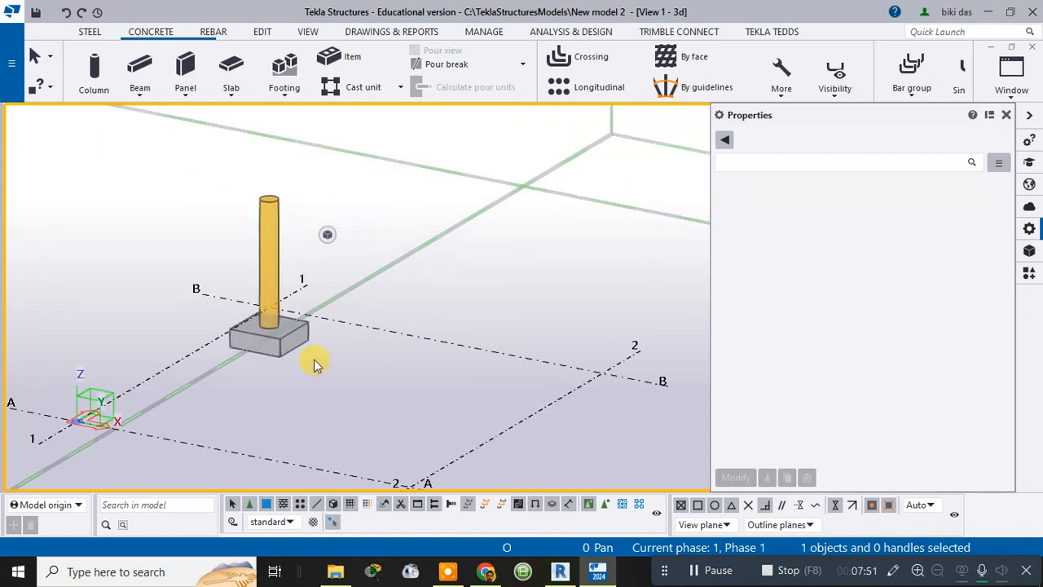
click(1007, 115)
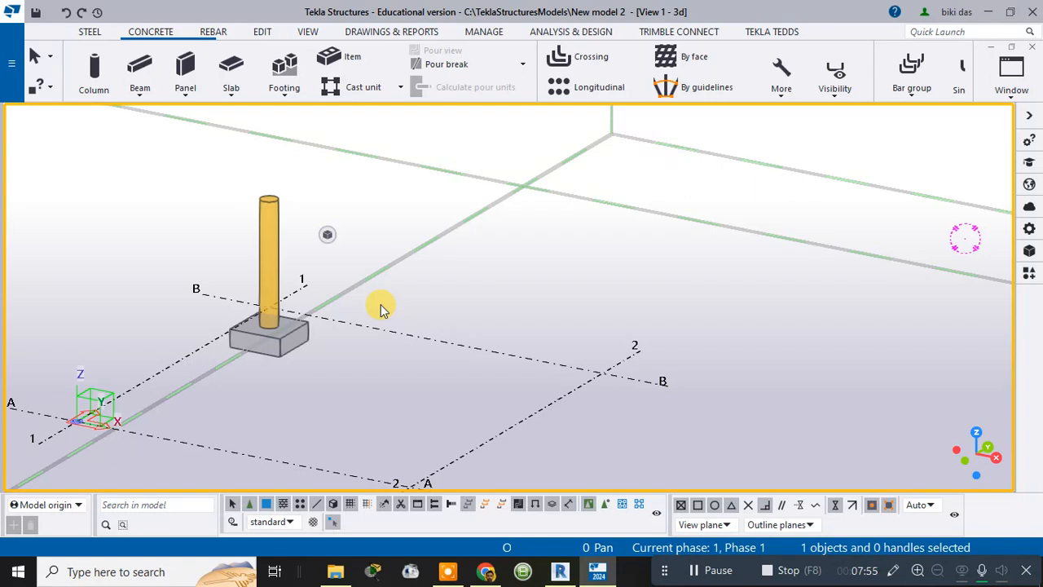
key(ctrl+p)
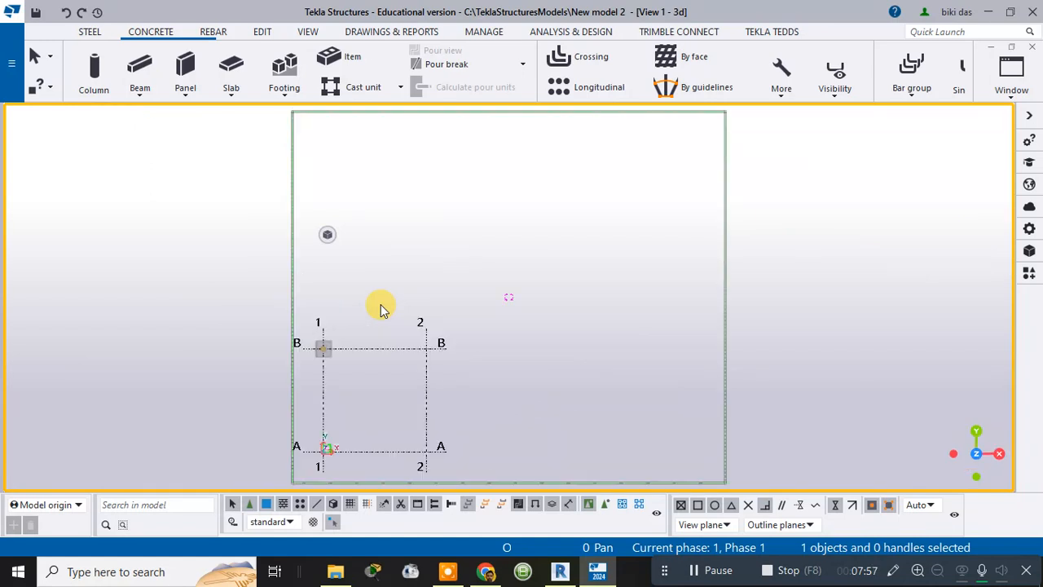
scroll(321, 338, up, 5)
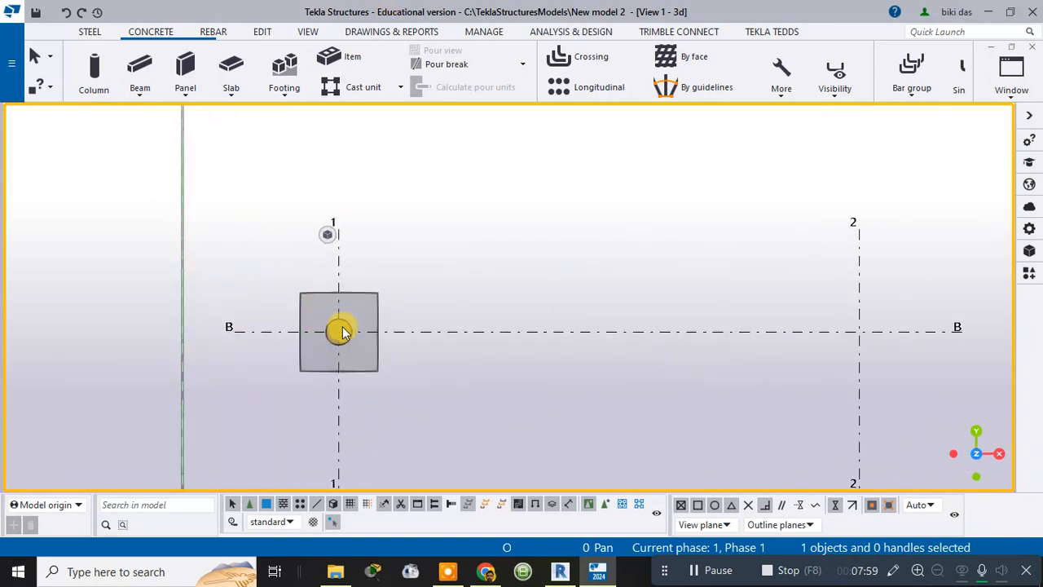
scroll(344, 326, down, 4)
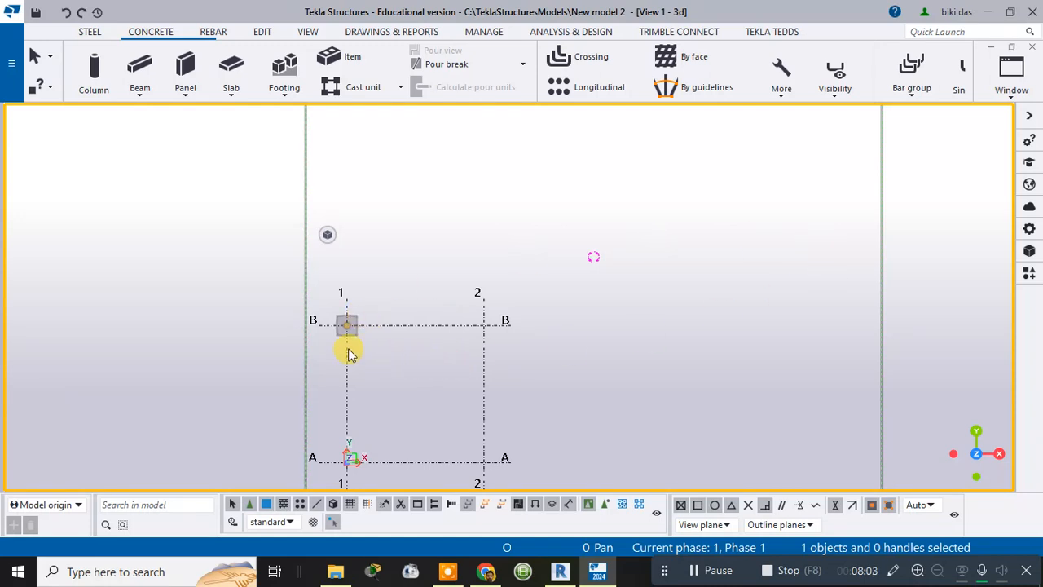
key(ctrl+p)
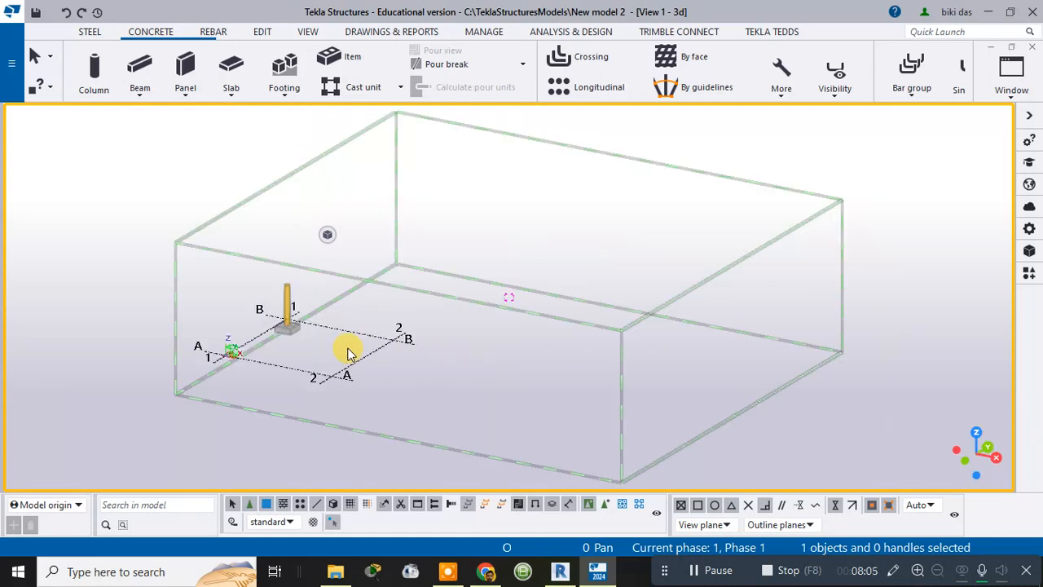
scroll(346, 351, up, 5)
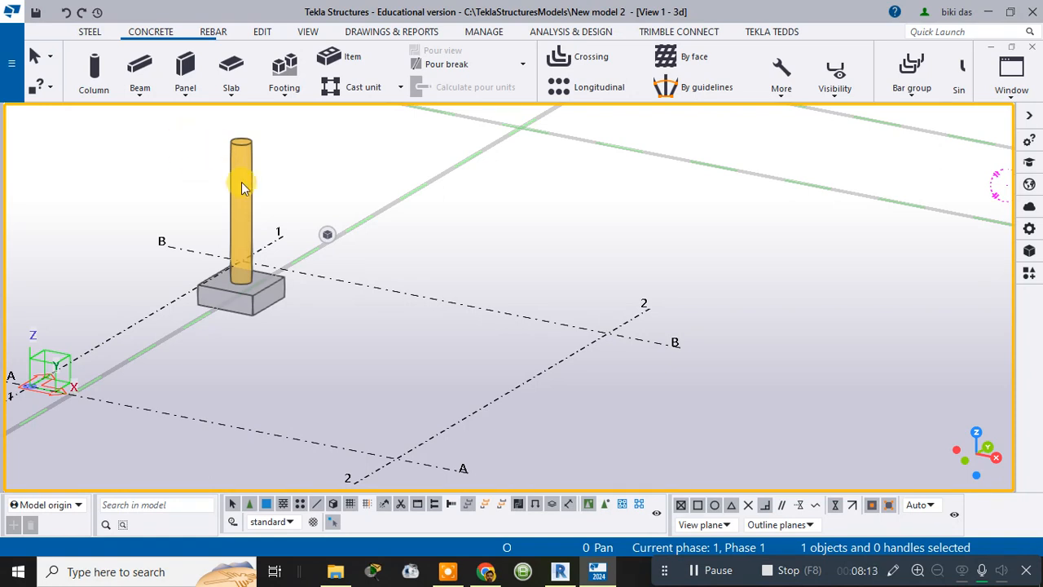
Start a linear copy of the column and footing at grid intersection 1-B with dX 10000 mm and dY 10000 mm.
click(250, 157)
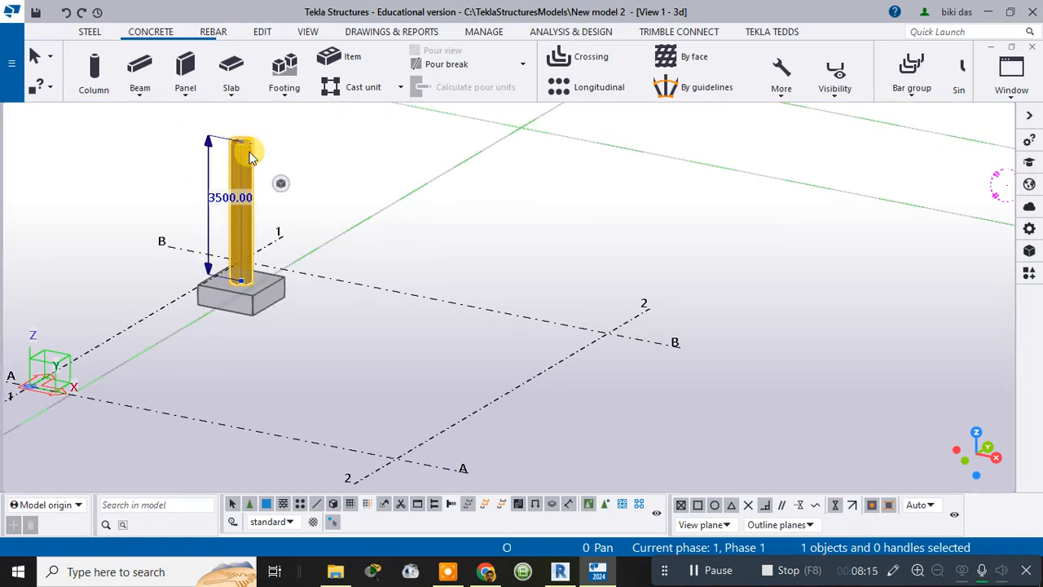
shift+click(247, 301)
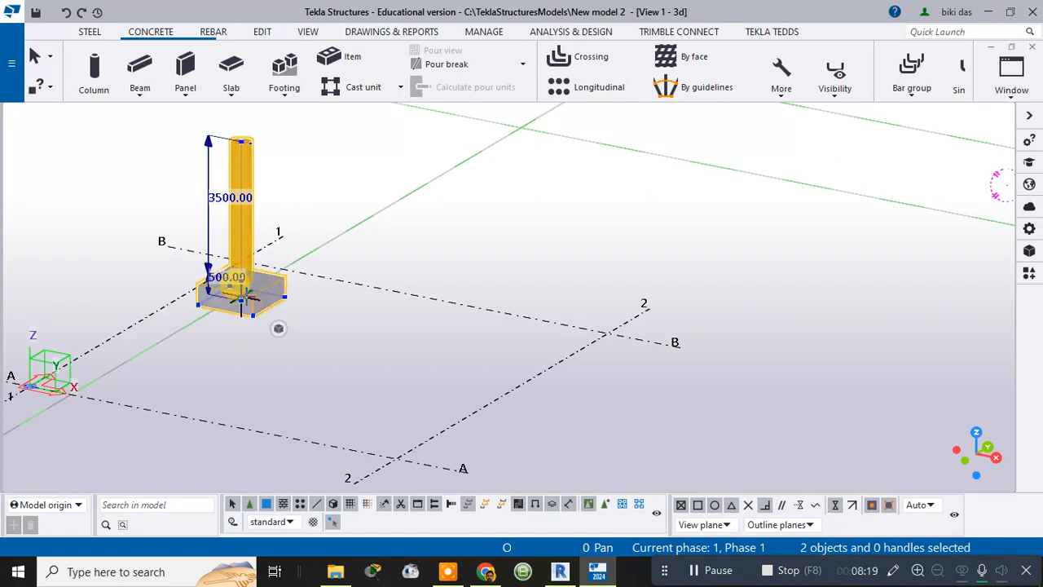
right_click(258, 196)
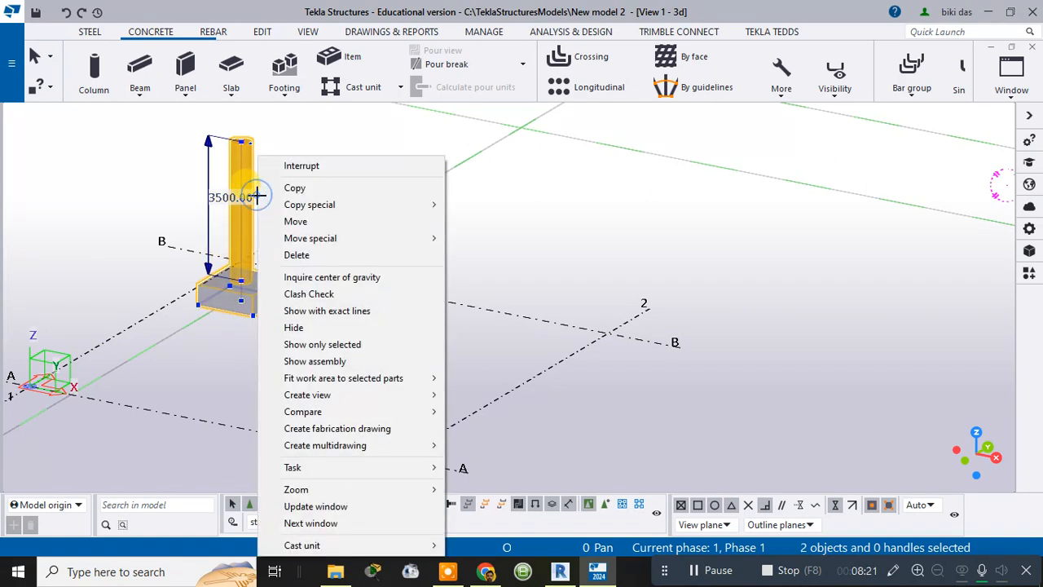
mouse_move(338, 203)
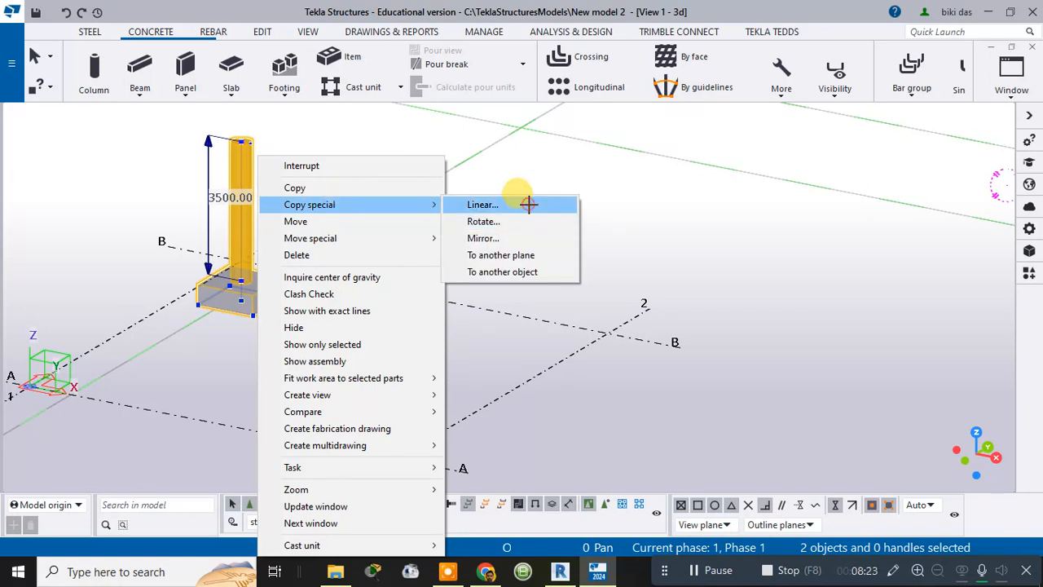
click(528, 205)
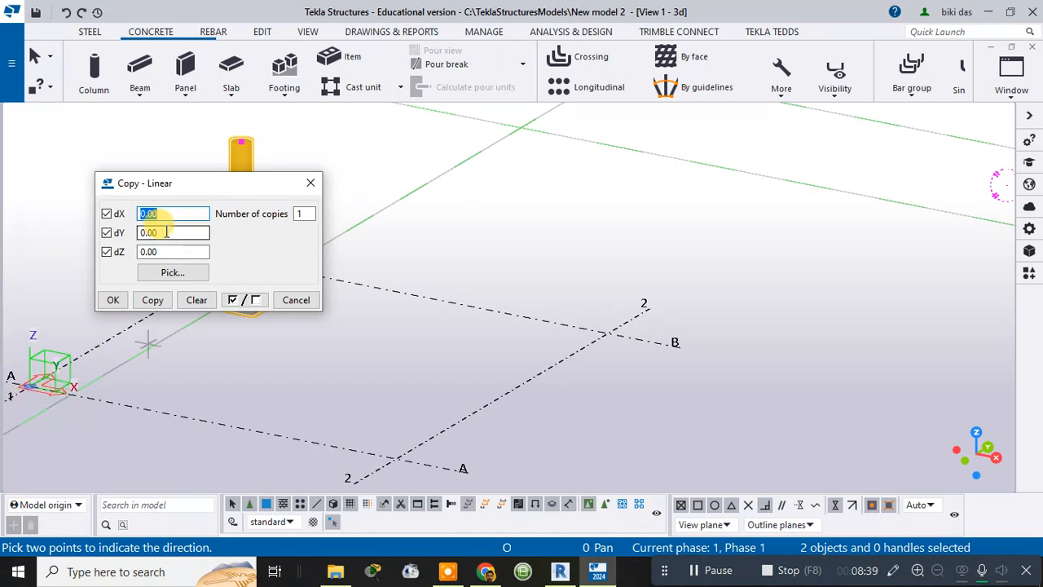
text(100)
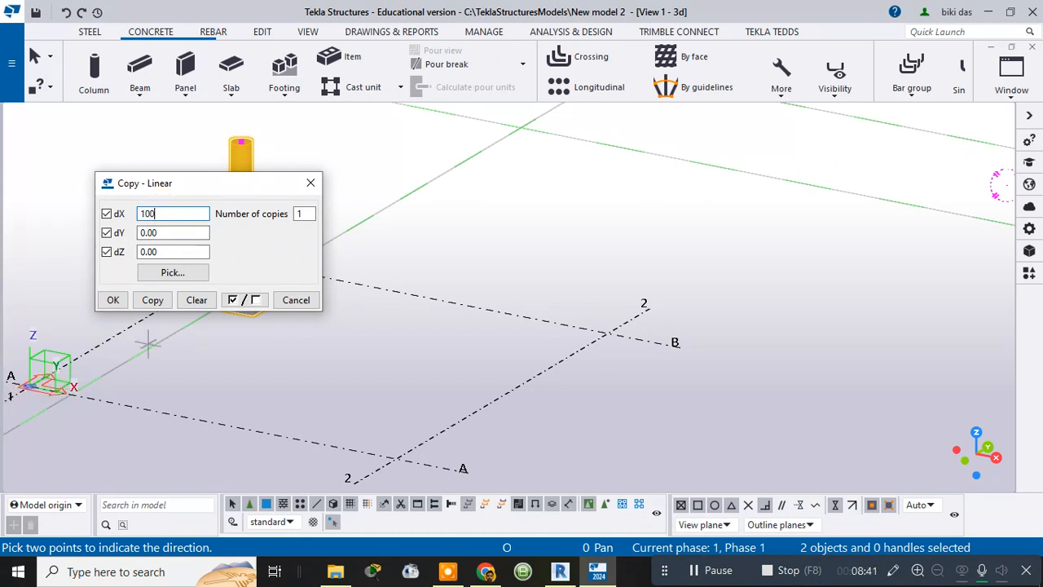
text(00)
double_click(166, 233)
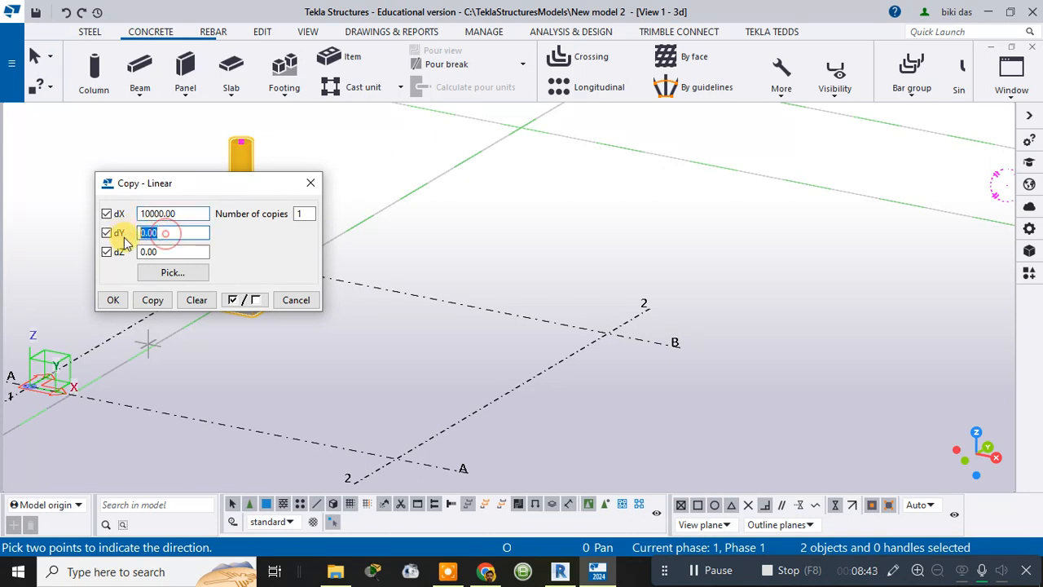
text(10)
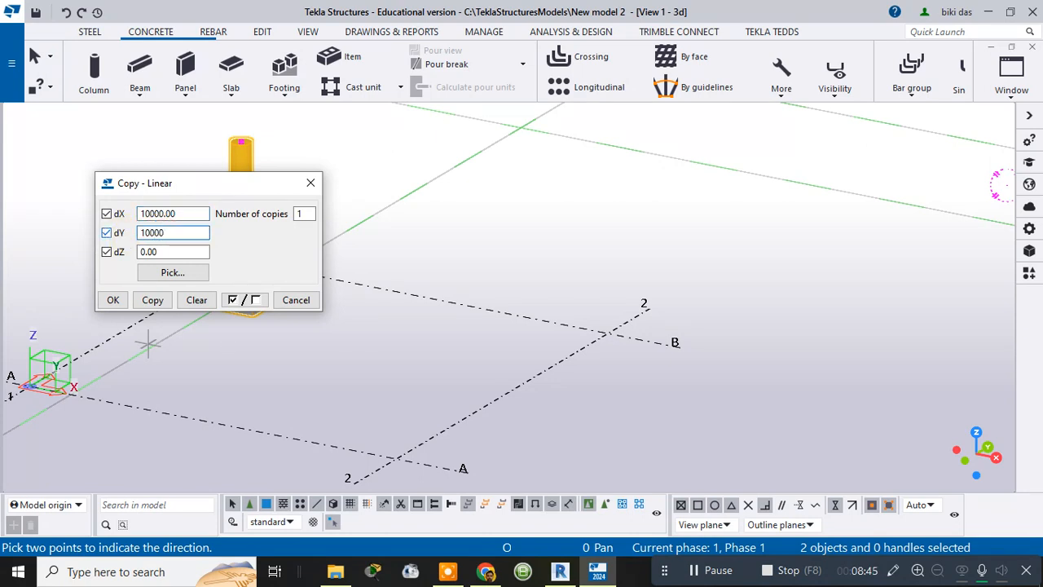
text(000)
Pick the centre of the column's base as the first point, create one copy of both parts and close the linear copy.
click(180, 278)
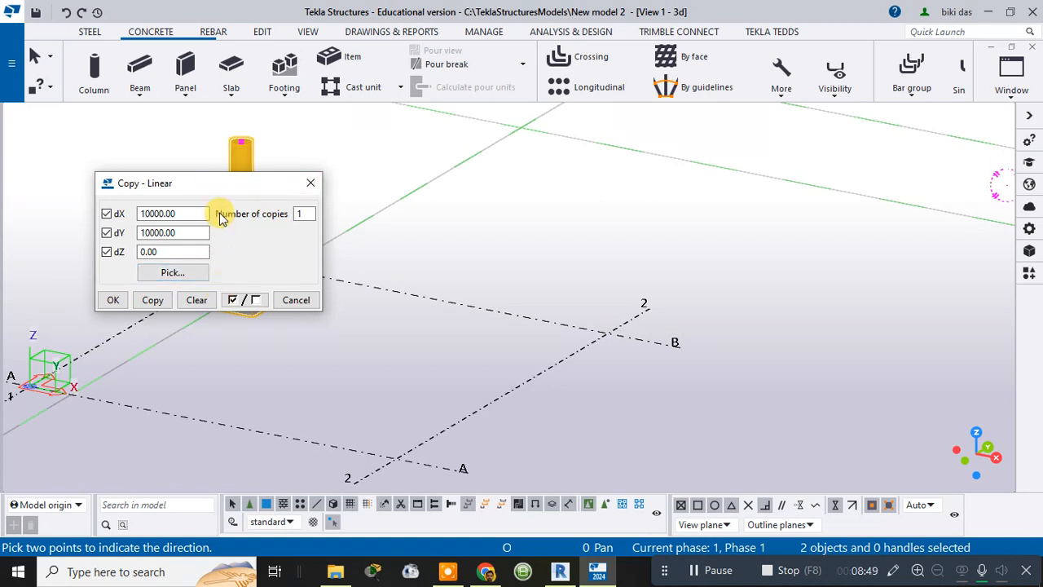
click(231, 185)
drag(231, 185, 538, 182)
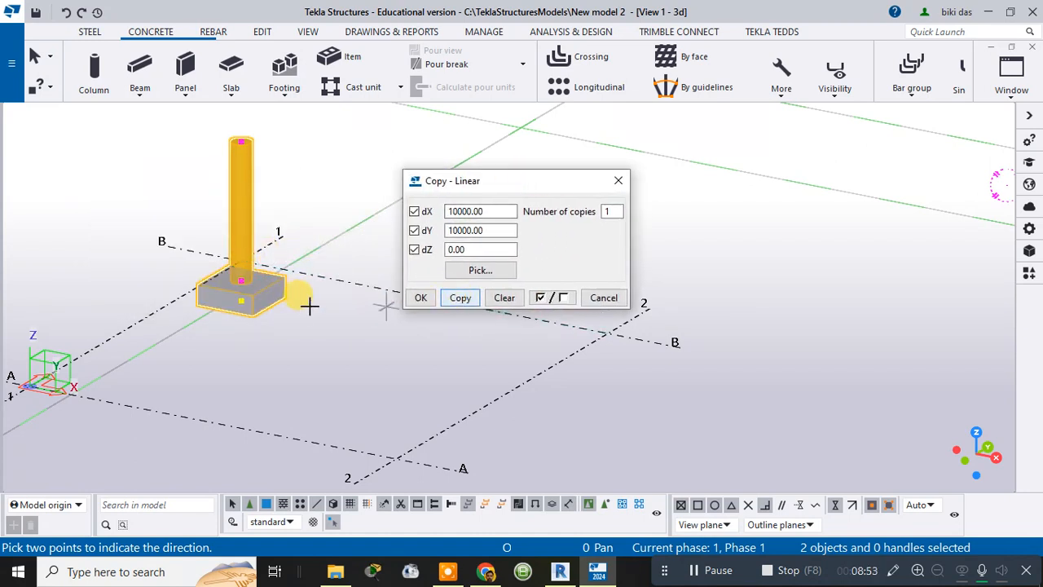
scroll(241, 281, up, 2)
scroll(242, 281, up, 2)
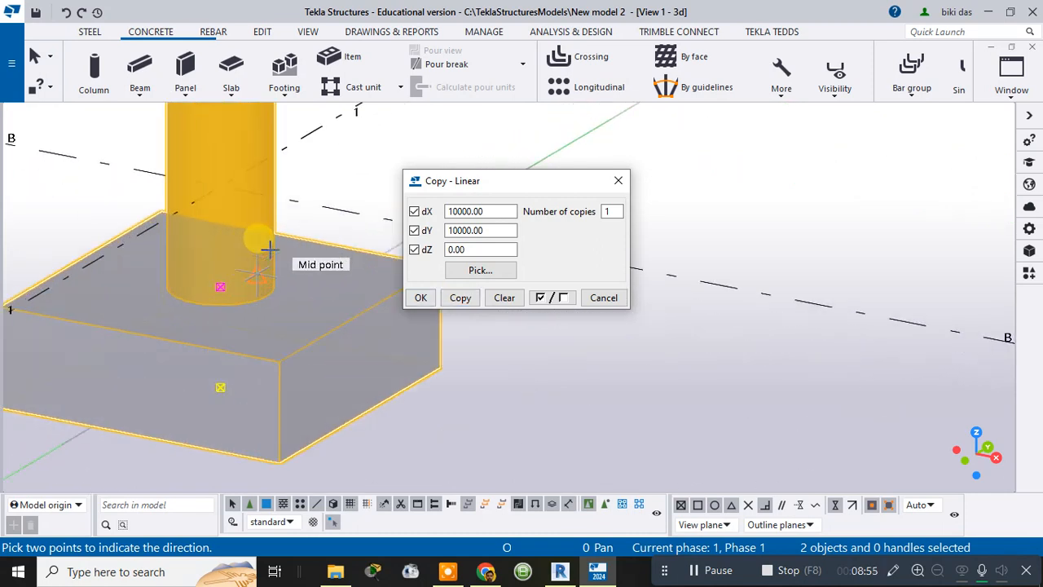
click(218, 286)
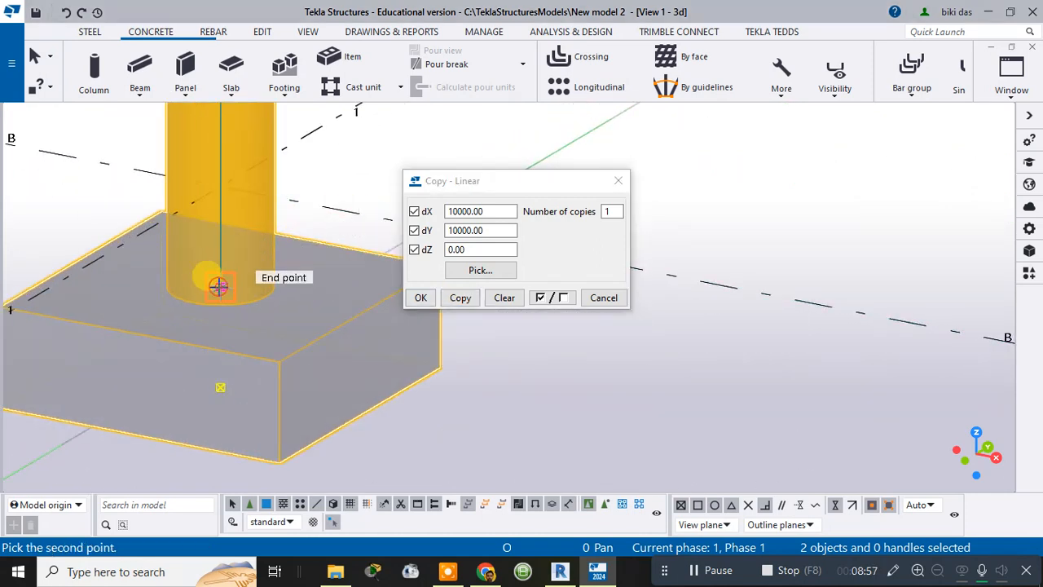
click(461, 298)
scroll(420, 319, down, 3)
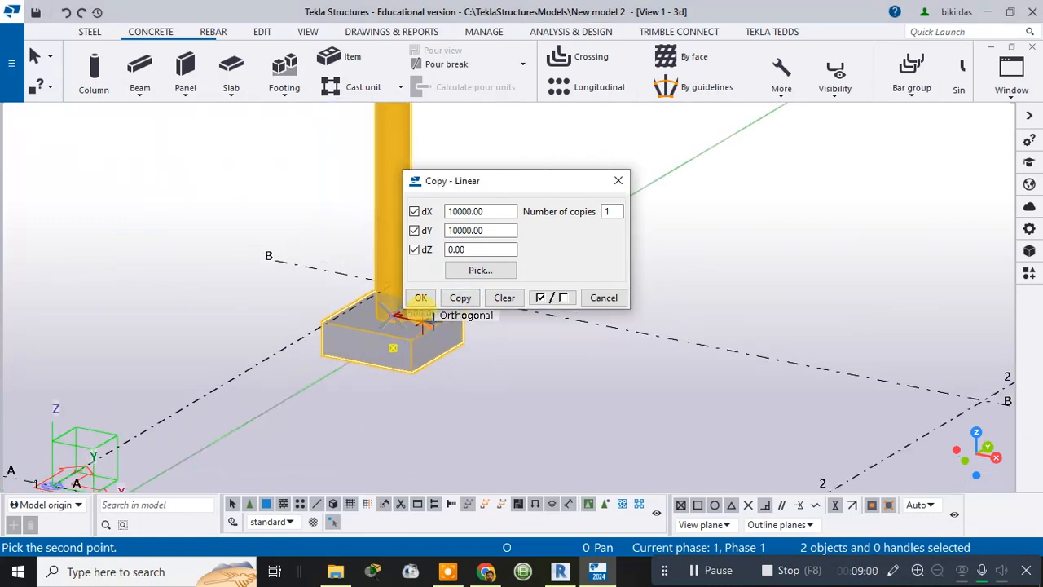
scroll(420, 320, down, 4)
scroll(476, 332, down, 2)
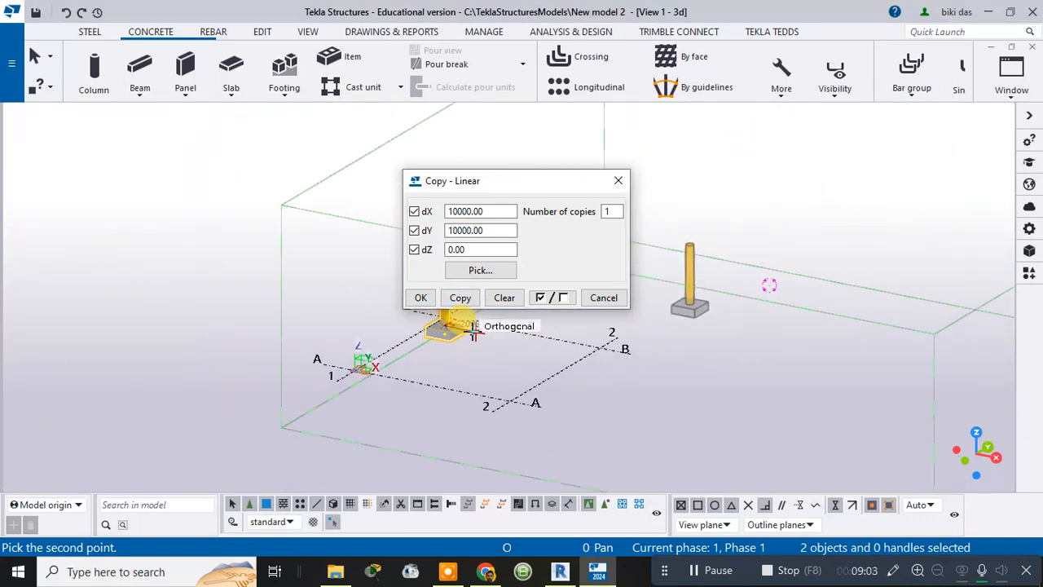
drag(531, 182, 429, 92)
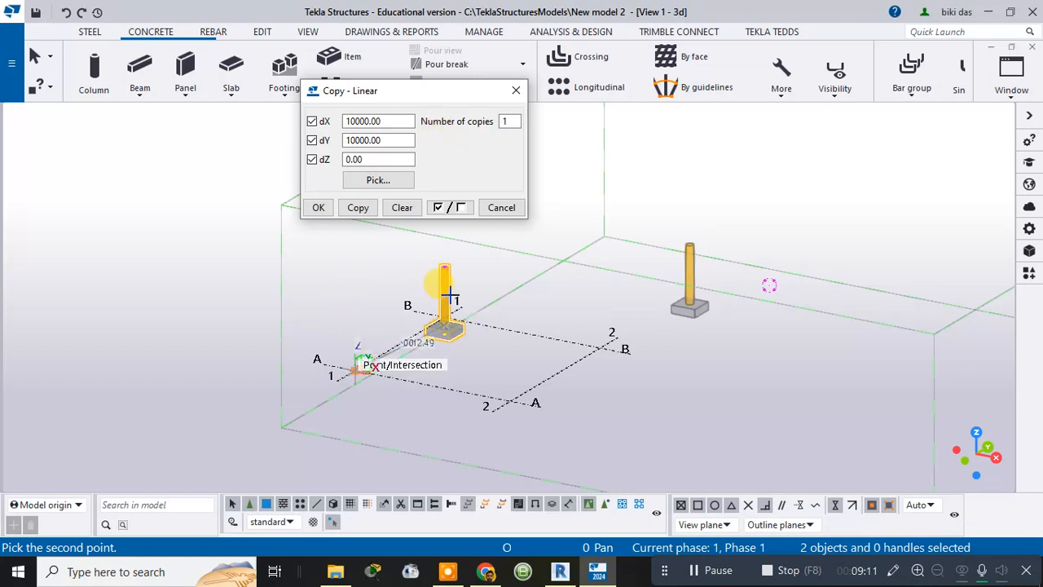
click(499, 207)
key(Escape)
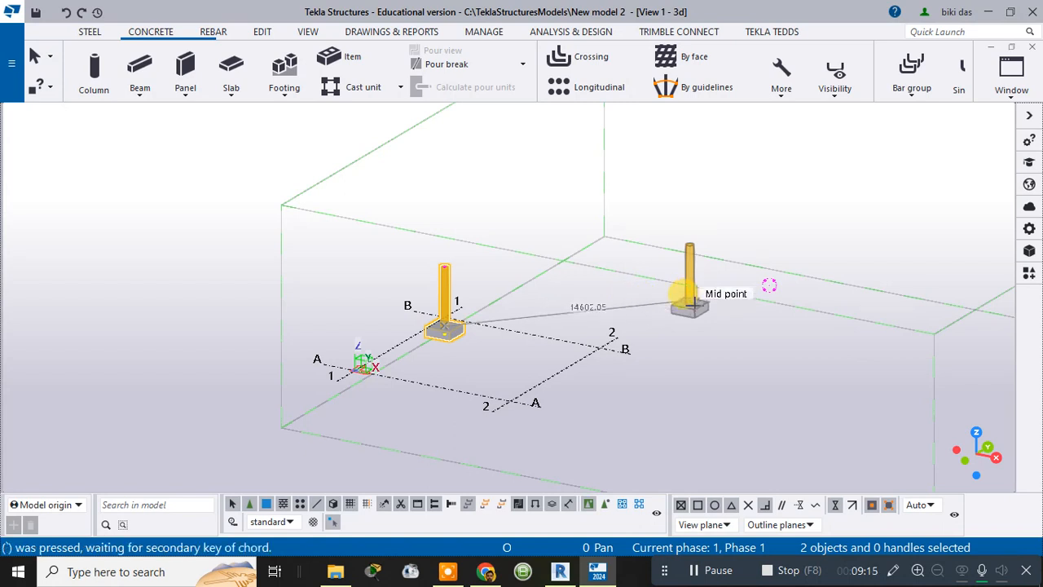
Delete the misplaced footing and column copy outside the grid.
click(694, 309)
key(Delete)
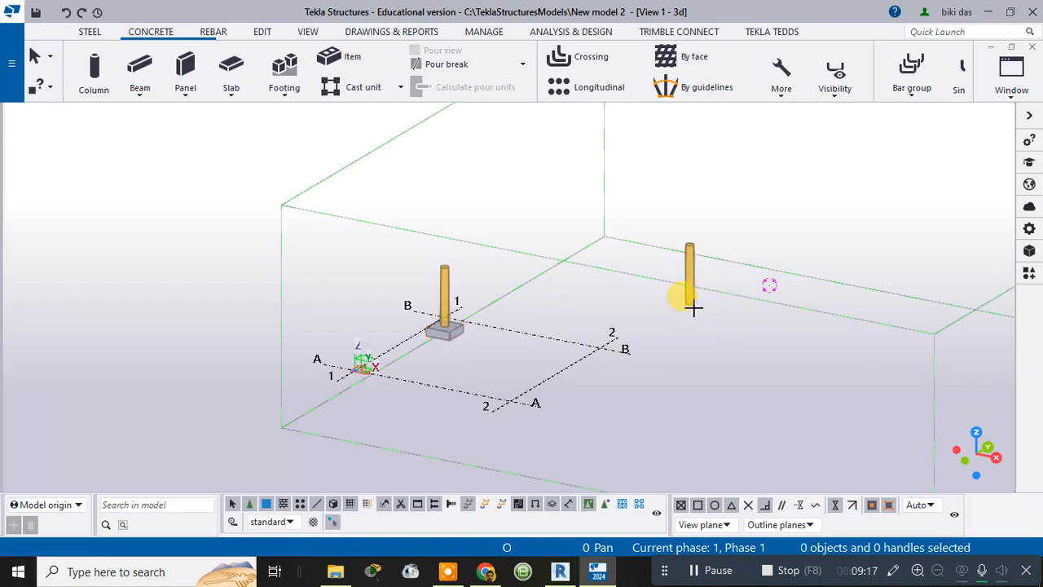
click(688, 307)
key(Delete)
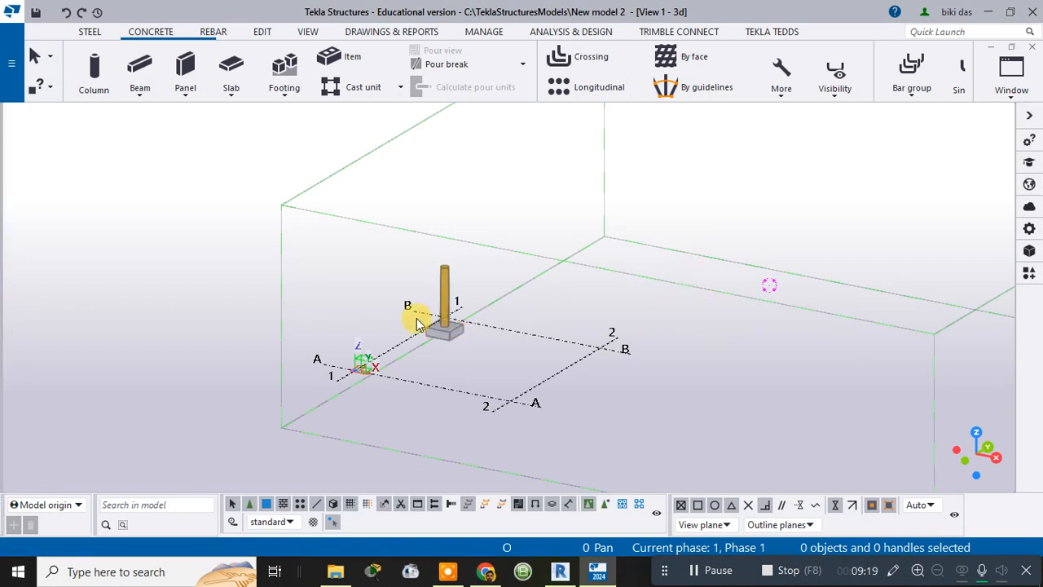
Start a linear copy of the column and footing at grid intersection 1-B with dX 10000 mm and dY 0.
scroll(418, 322, up, 2)
scroll(418, 322, up, 2)
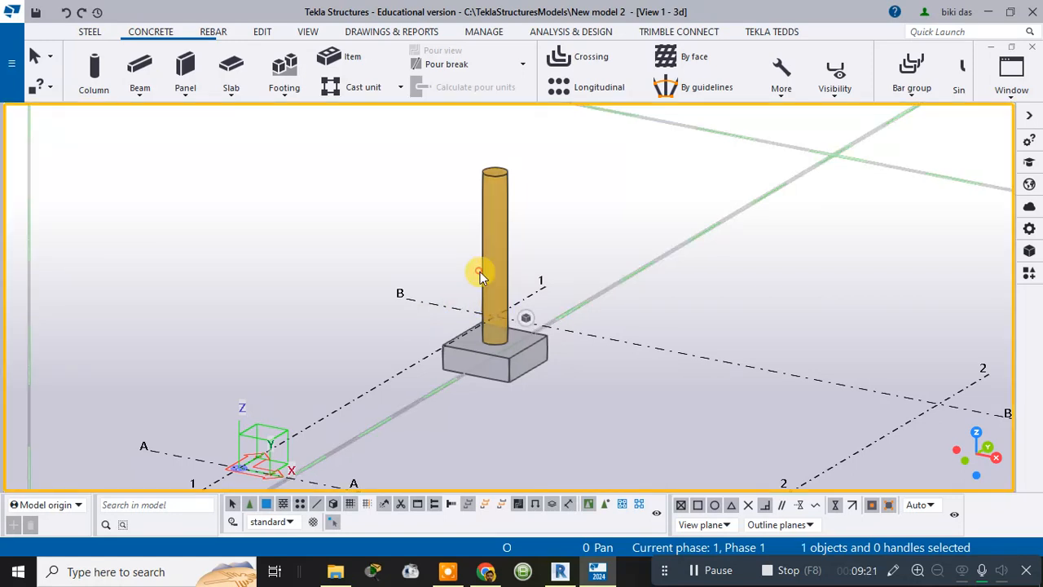
click(485, 271)
shift+click(501, 363)
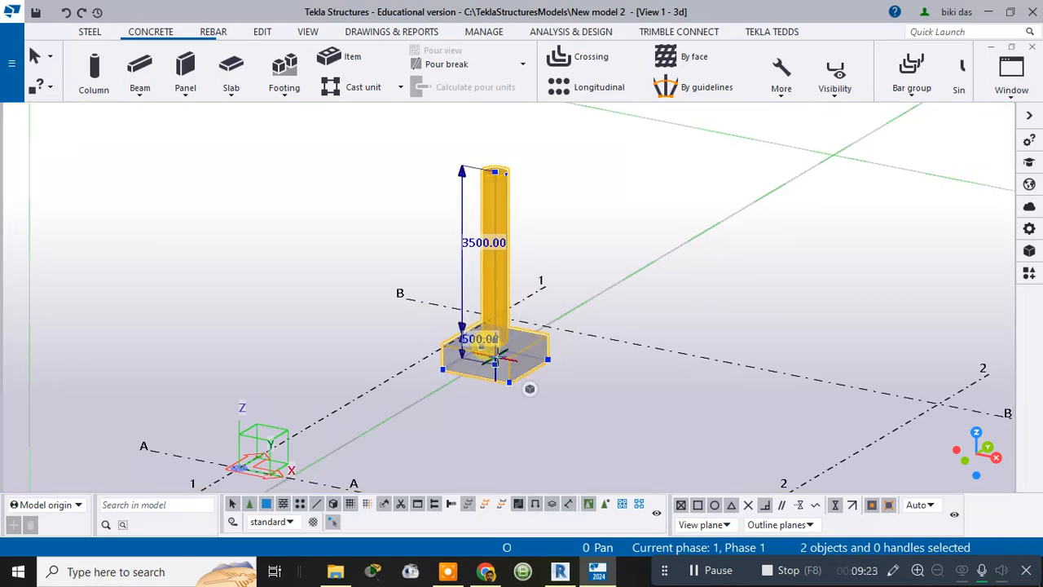
right_click(494, 287)
mouse_move(567, 209)
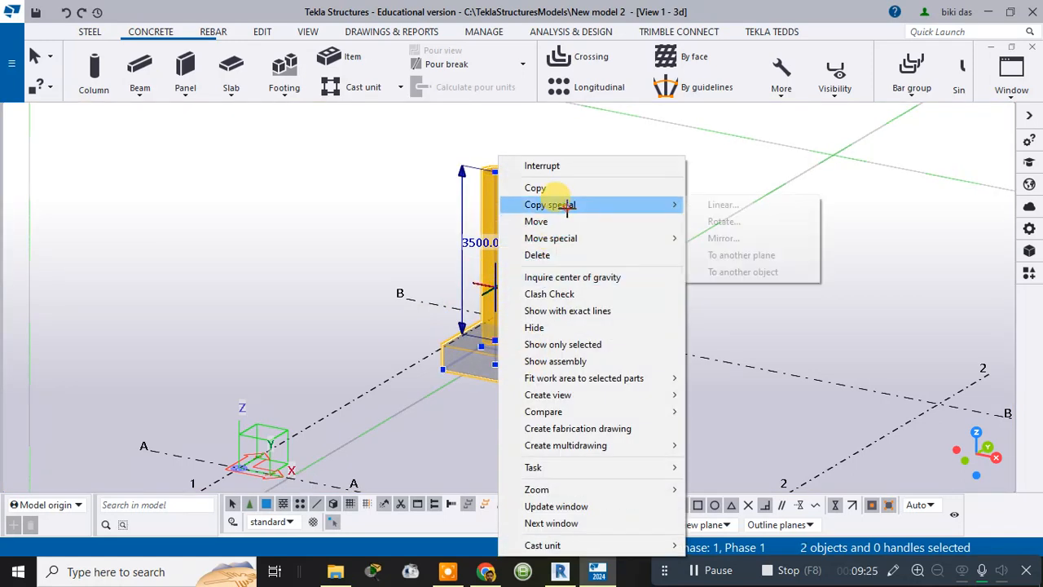
click(722, 204)
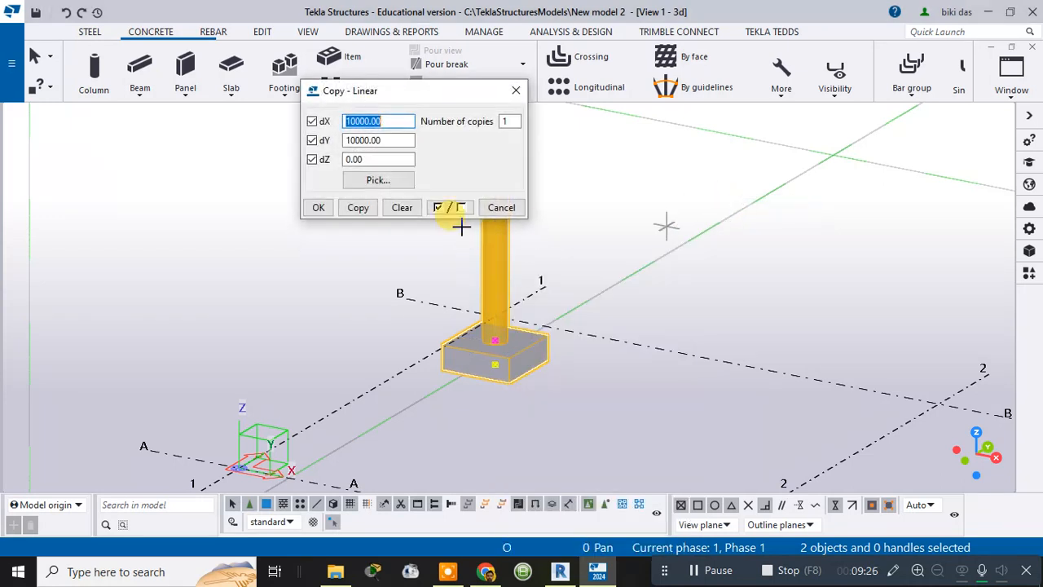
double_click(385, 140)
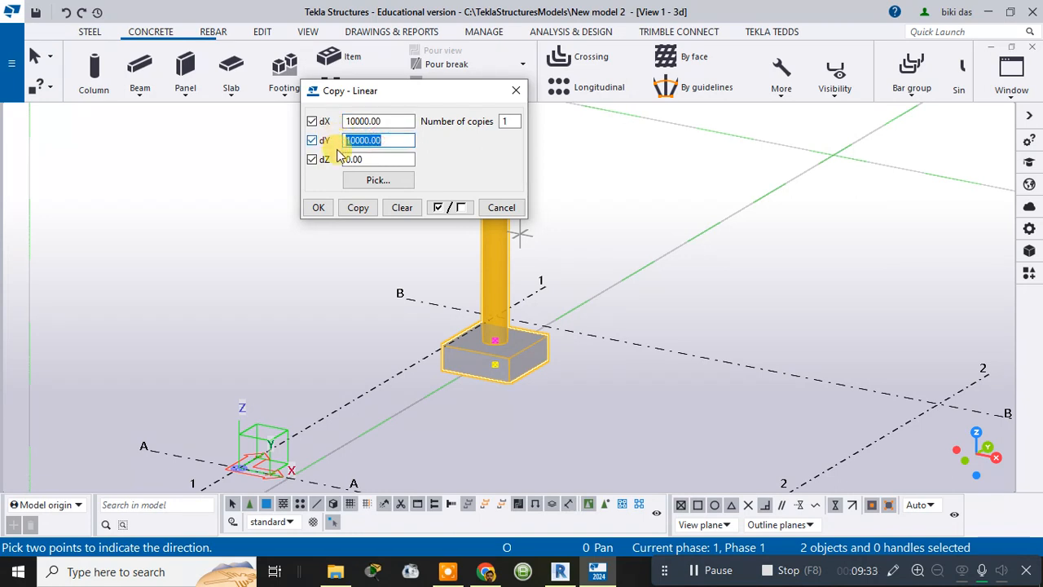
key(BackSpace)
text(0)
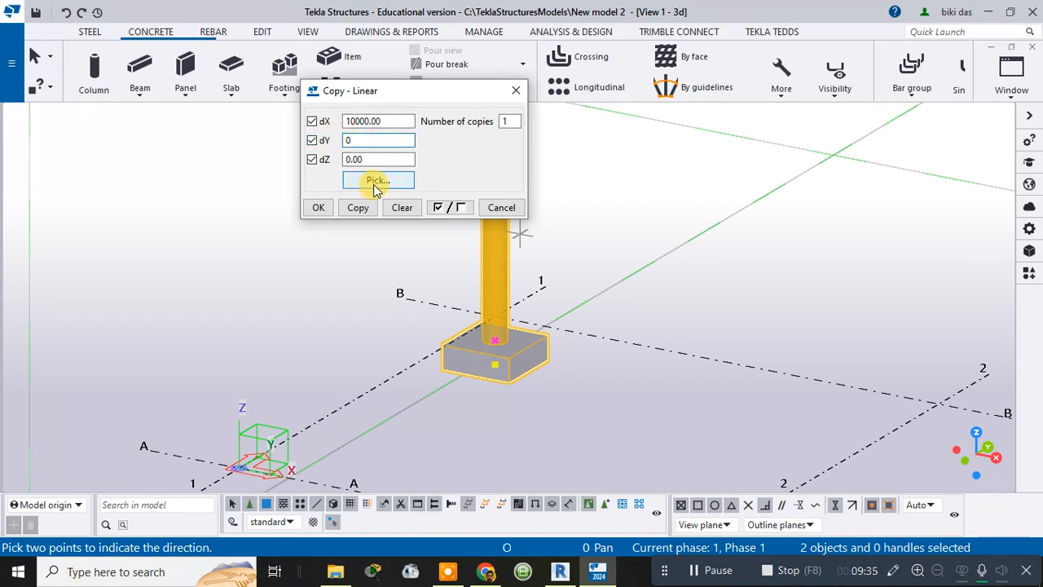
Pick the centre of the column's base at 1-B as the first point and create one copy of both parts at grid intersection 2-B.
click(376, 184)
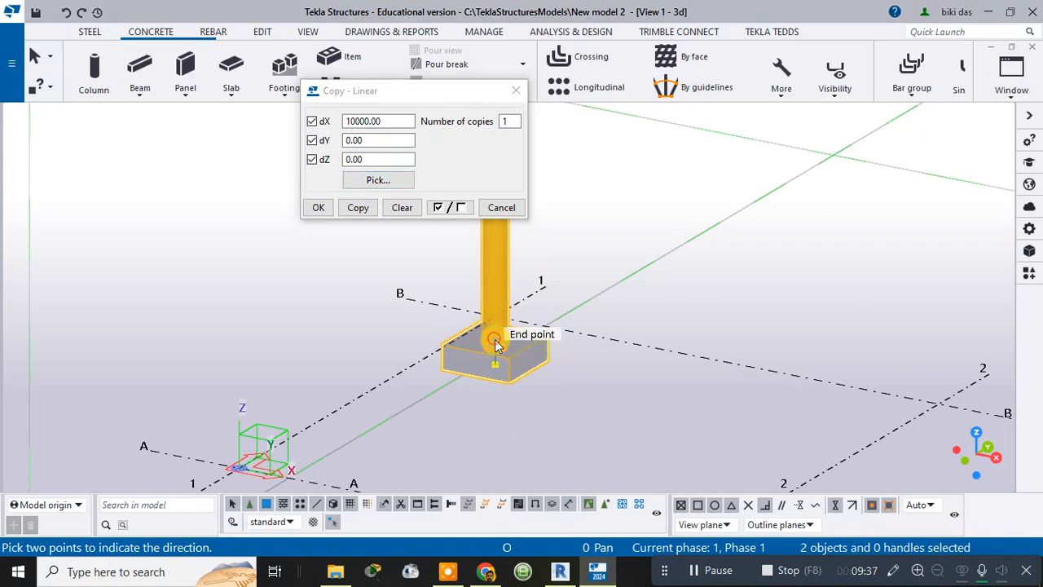
click(495, 341)
click(356, 207)
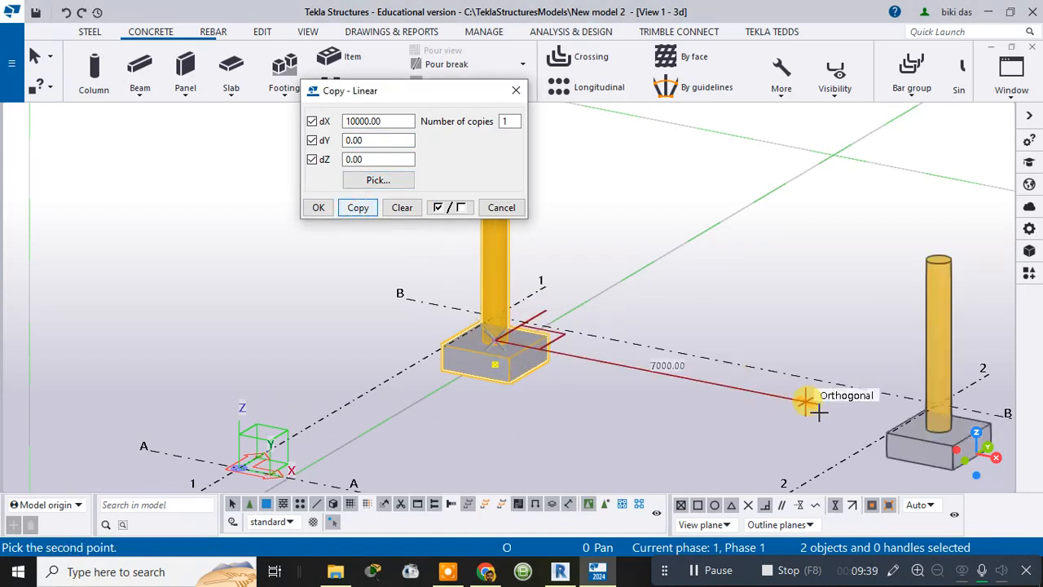
scroll(819, 413, down, 3)
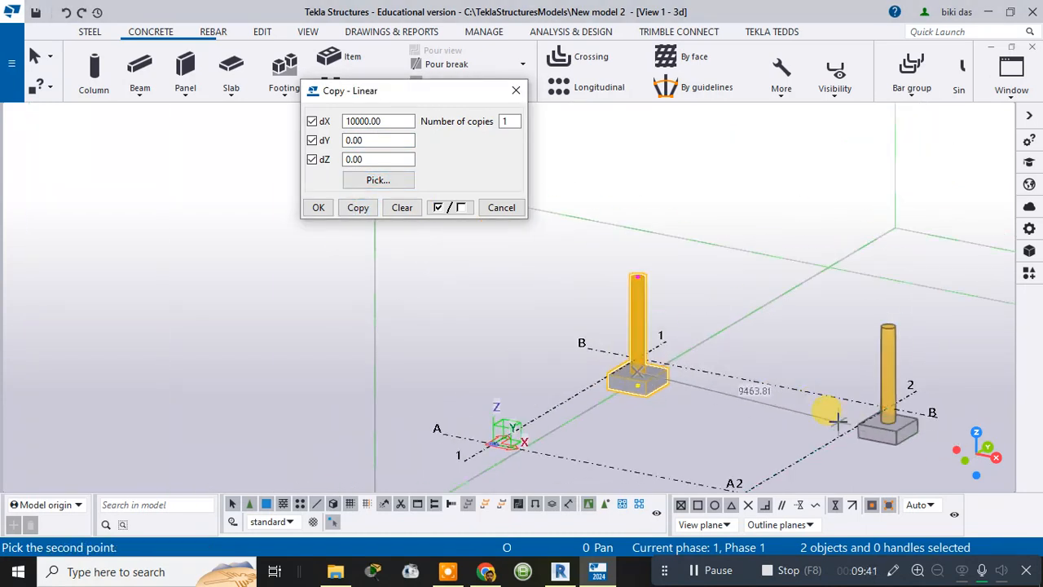
ctrl+middle_drag(844, 429, 914, 444)
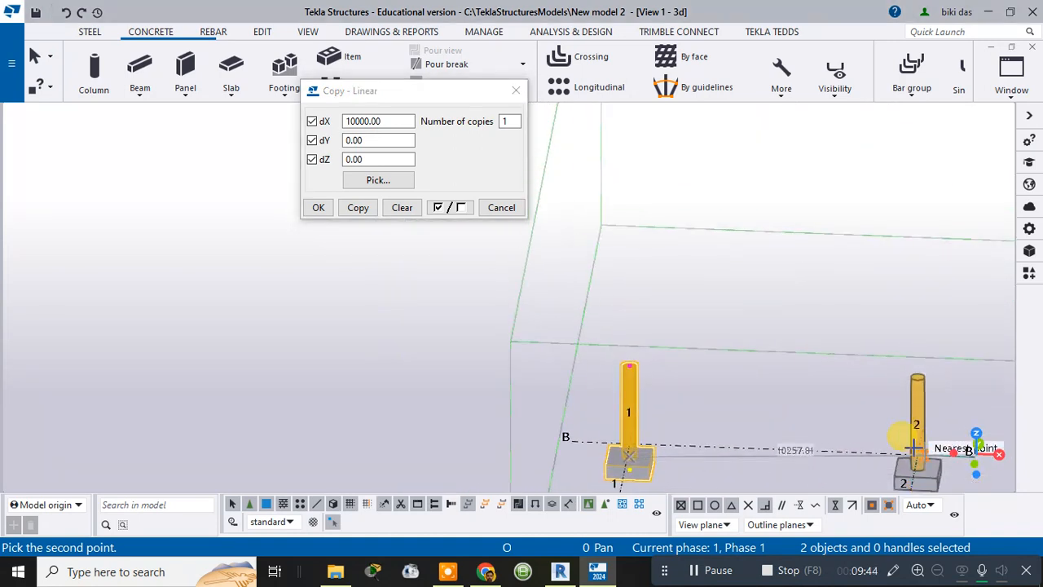
click(624, 505)
scroll(443, 349, up, 5)
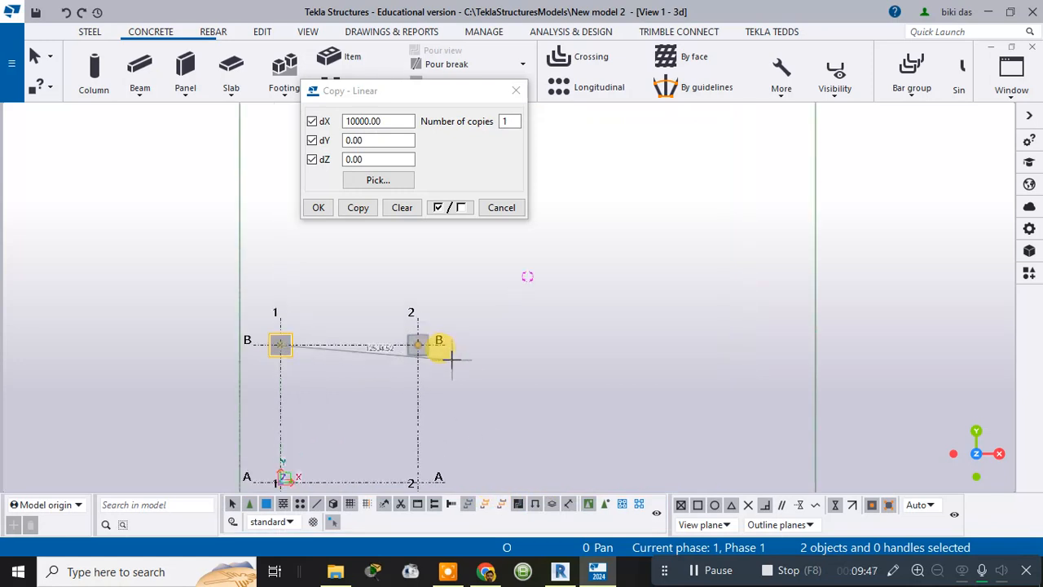
scroll(450, 320, down, 3)
middle_drag(475, 318, 494, 255)
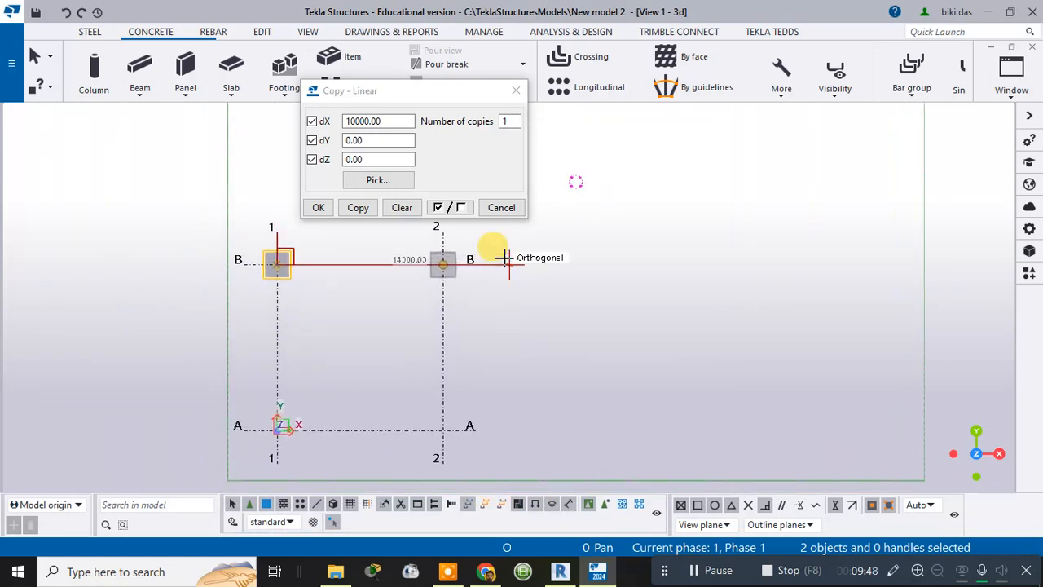
Copy the column and footing at 1-B once to grid intersection 1-A with dX 0 and dY -10000 mm, and close the linear copy.
drag(390, 121, 346, 126)
text(0)
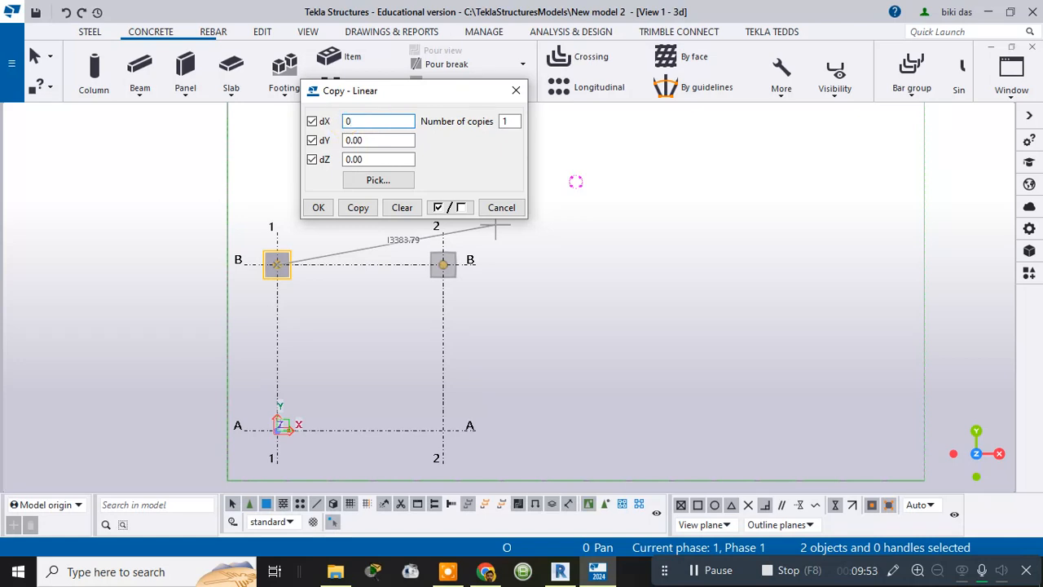
key(Tab)
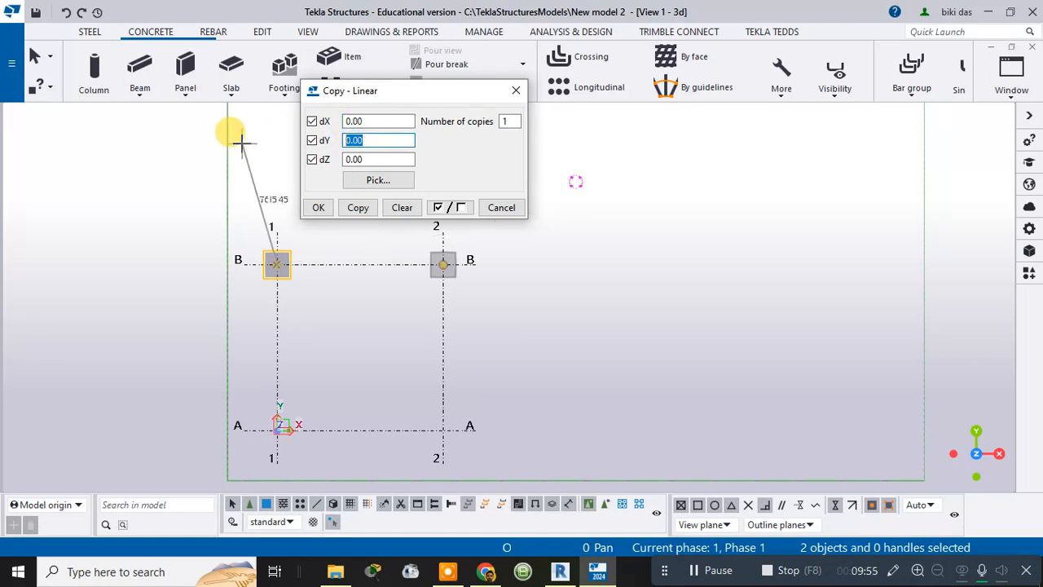
text(-10000)
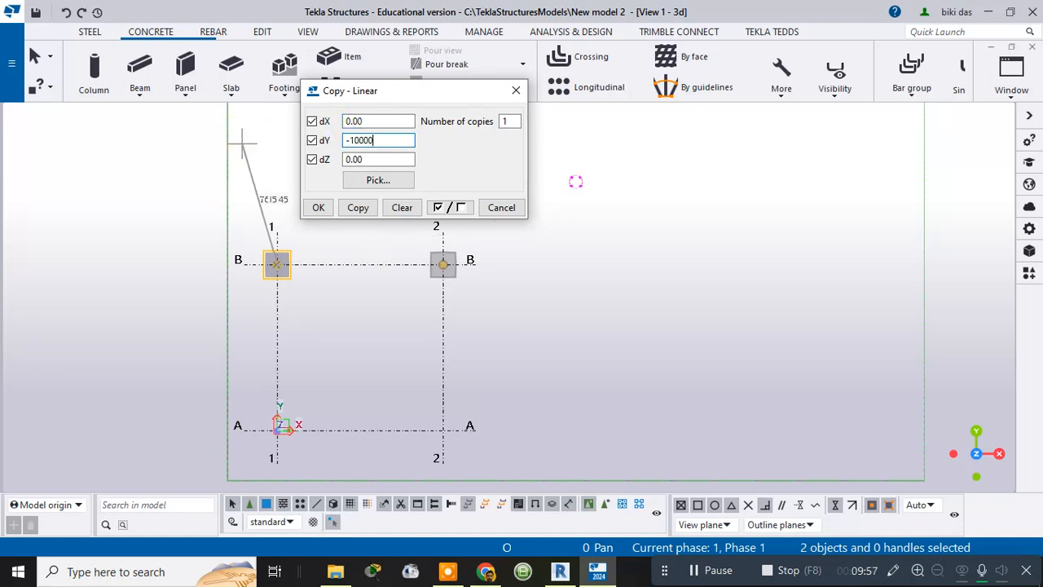
click(377, 181)
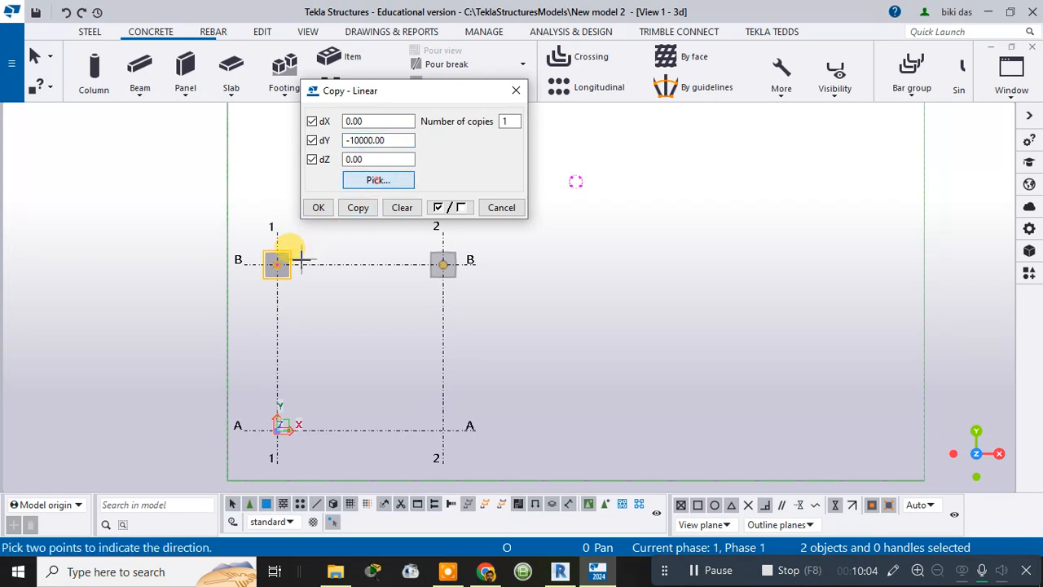
click(277, 263)
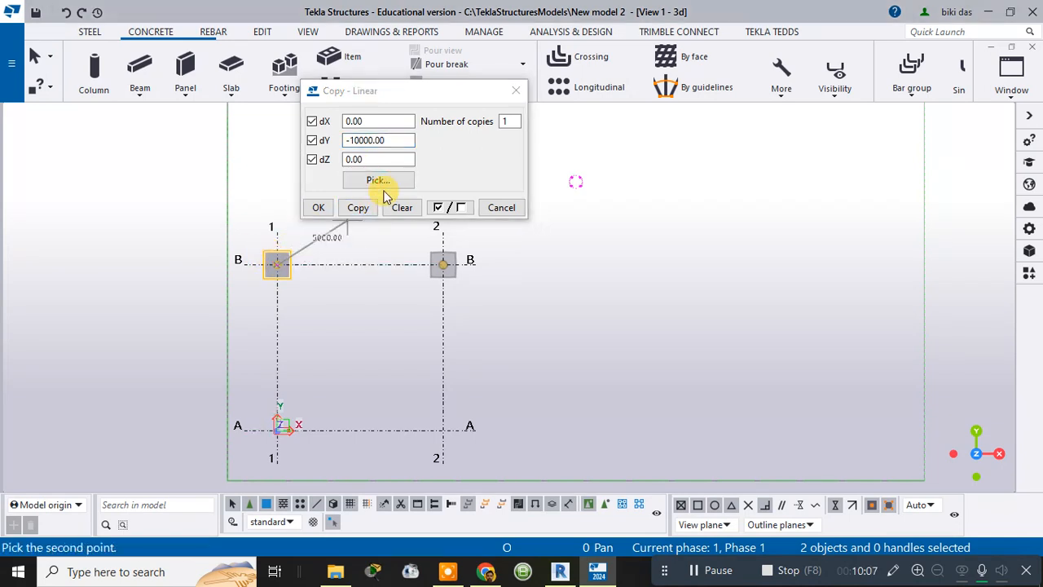
scroll(268, 430, up, 2)
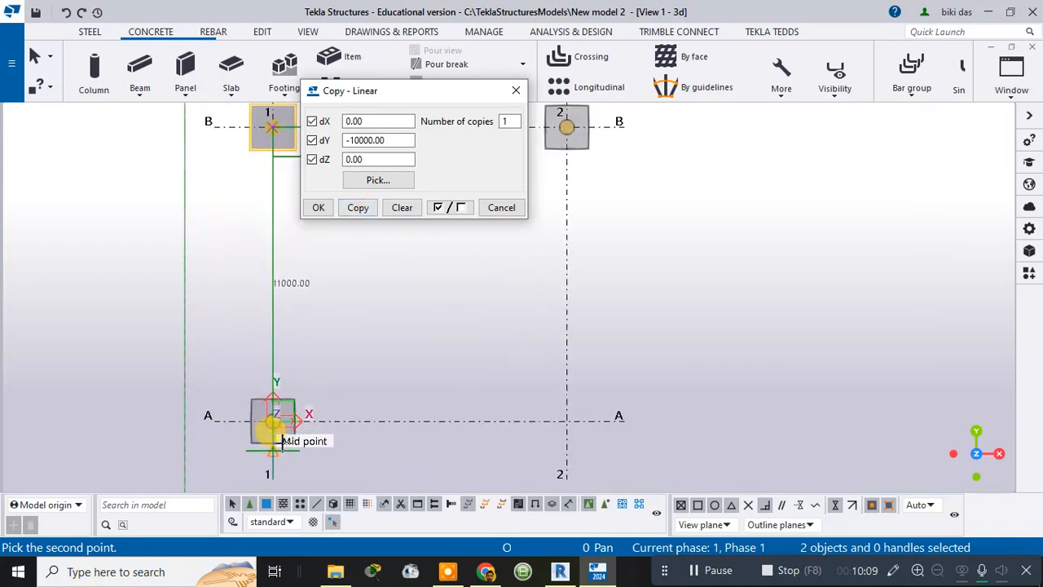
click(277, 419)
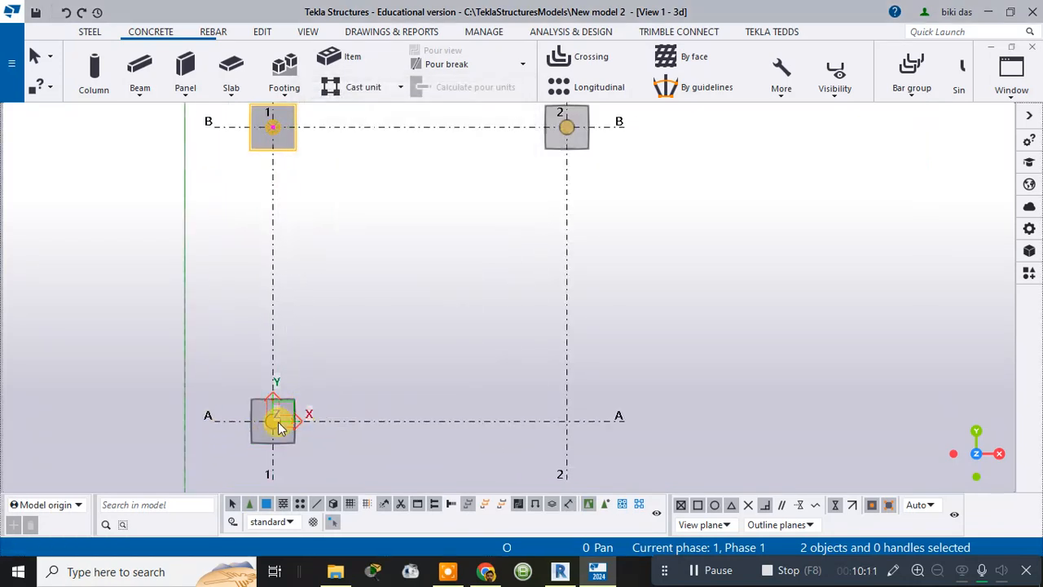
scroll(277, 428, down, 2)
click(276, 423)
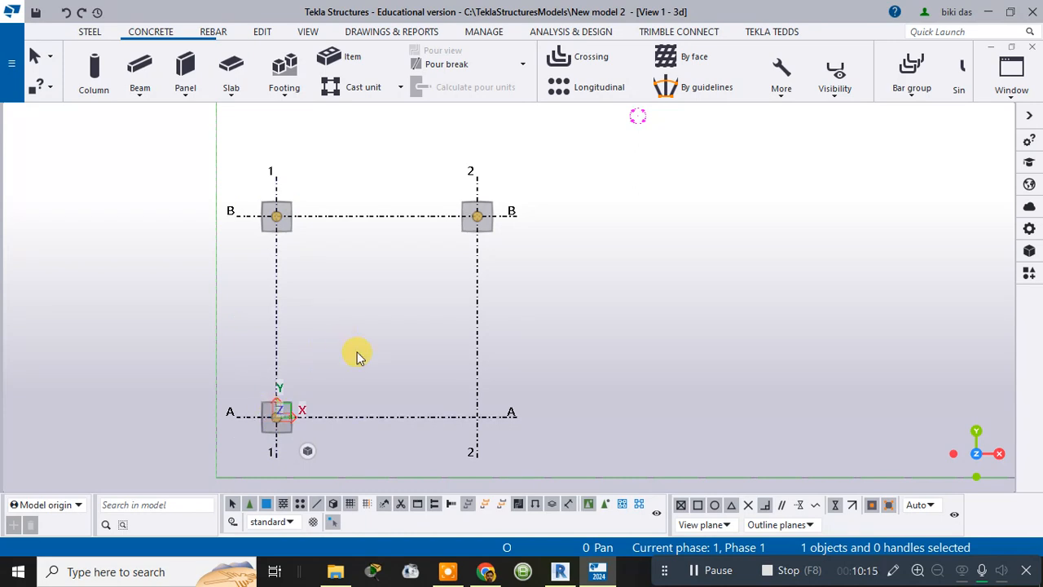
click(330, 318)
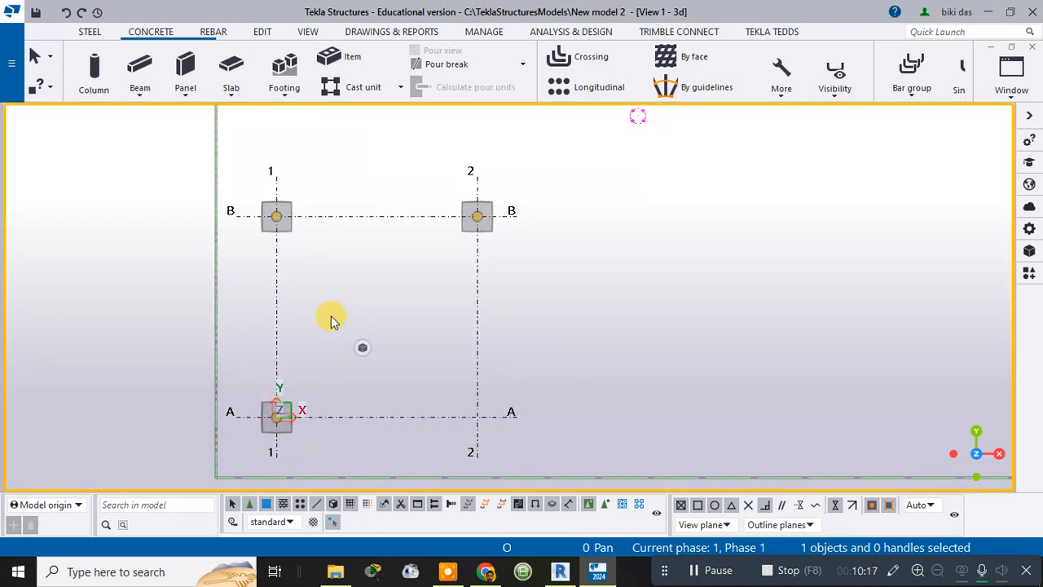
Start a linear copy of the column and footing at grid intersection 1-A with dX 10000 mm and dY 0.
key(ctrl+p)
scroll(280, 397, up, 3)
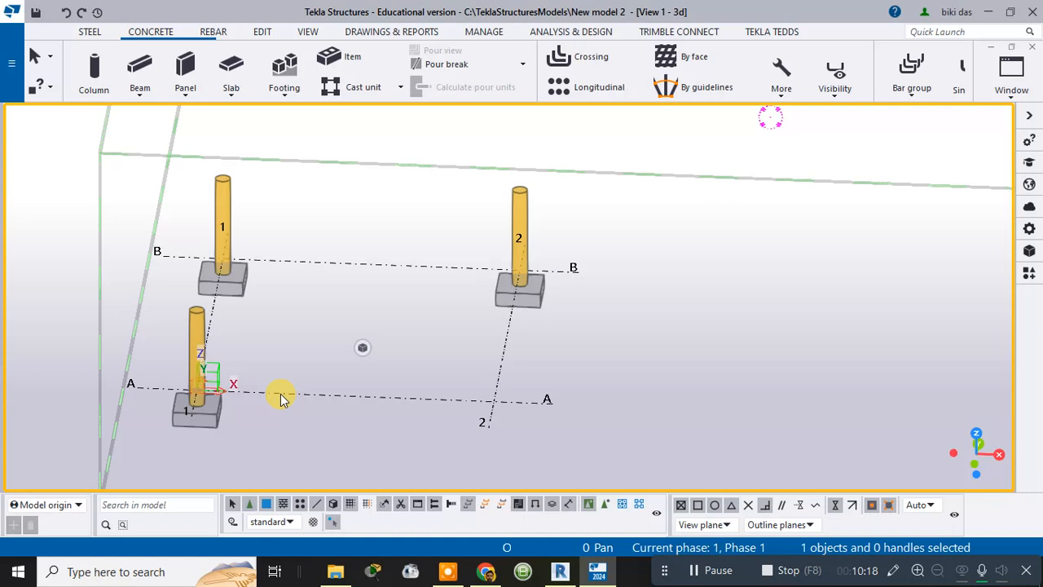
click(197, 318)
ctrl+click(210, 412)
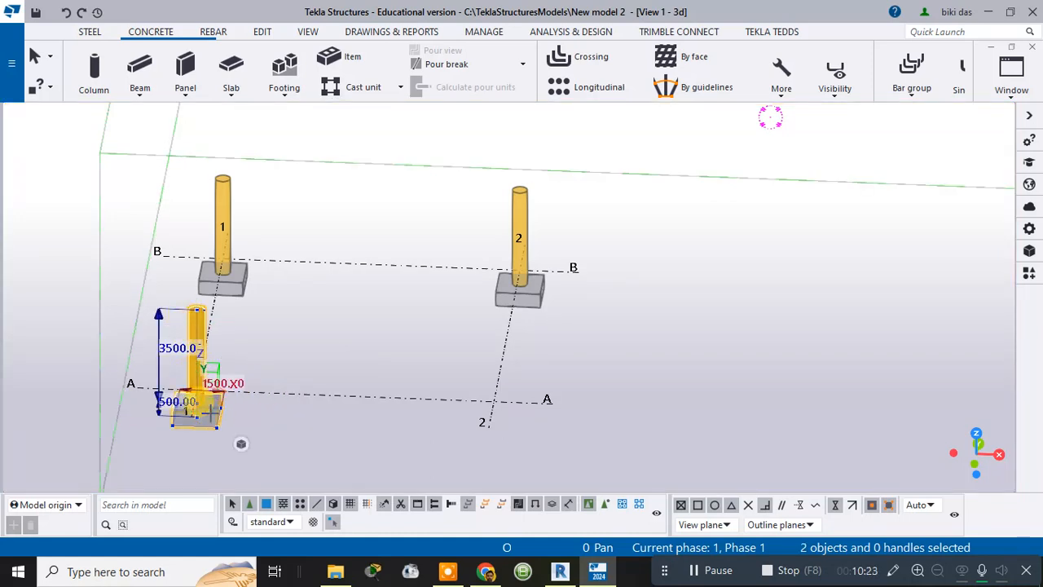
right_click(306, 256)
mouse_move(365, 210)
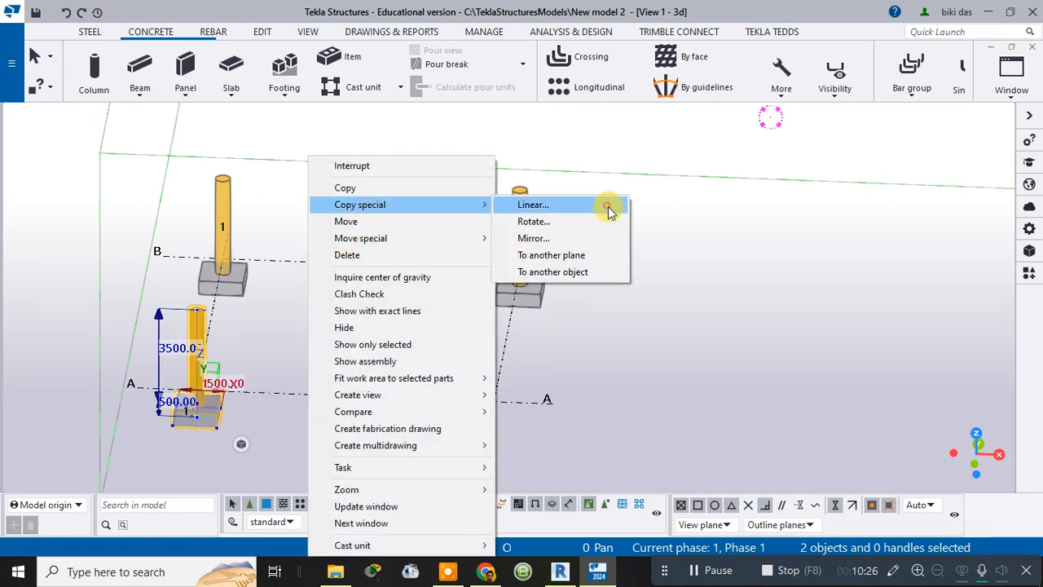
click(610, 210)
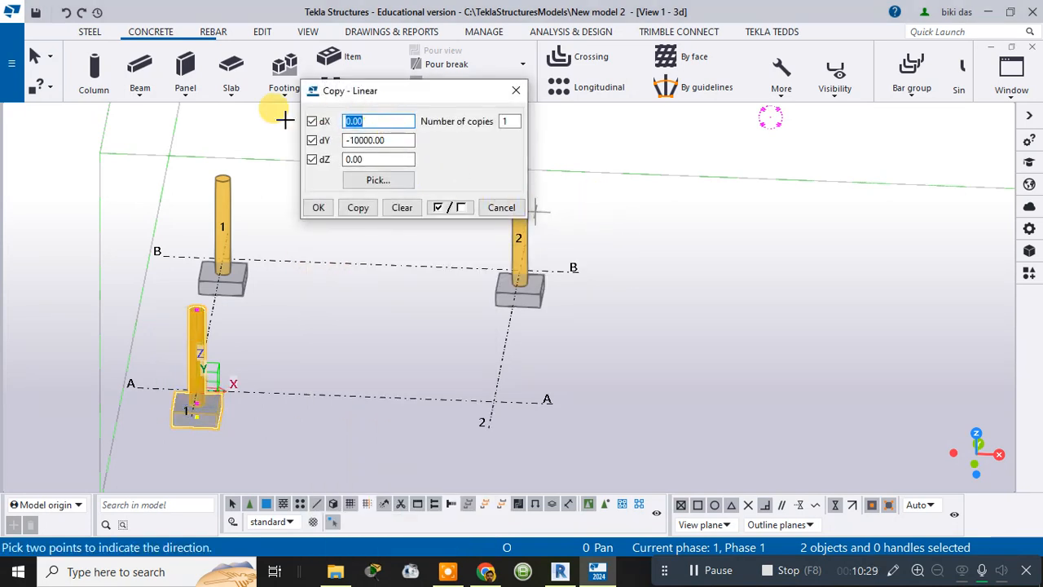
double_click(382, 140)
text(0)
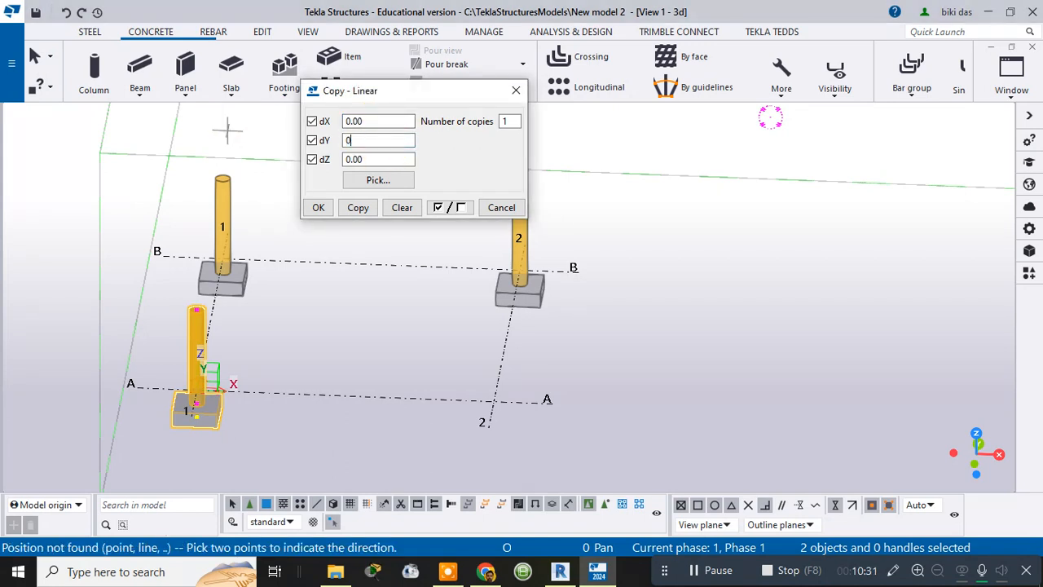
double_click(357, 121)
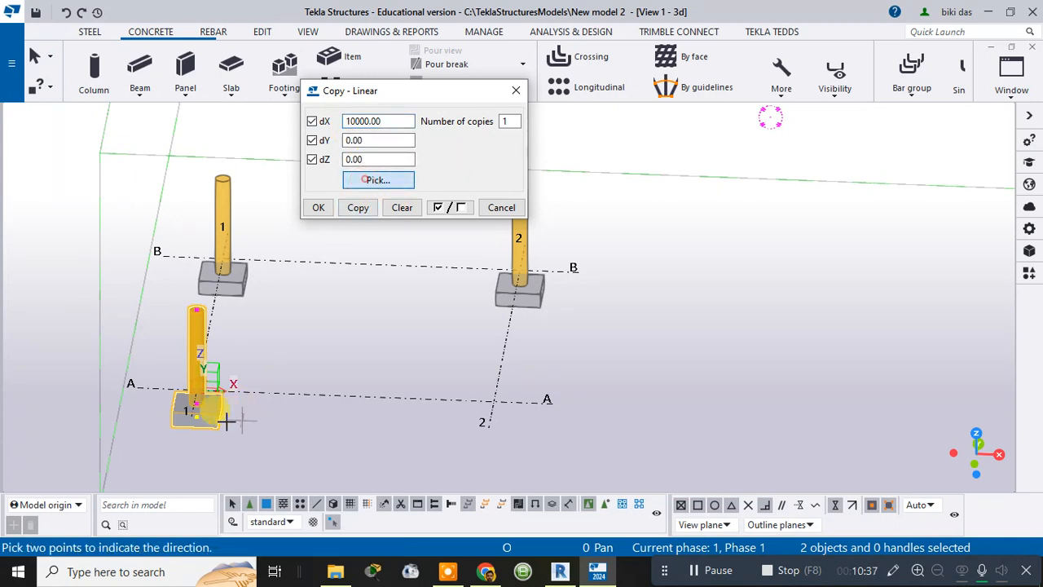
Create one copy of both parts at grid intersection 2-A from the column's base centre, close the linear copy and switch to plan view.
scroll(199, 395, up, 3)
click(189, 401)
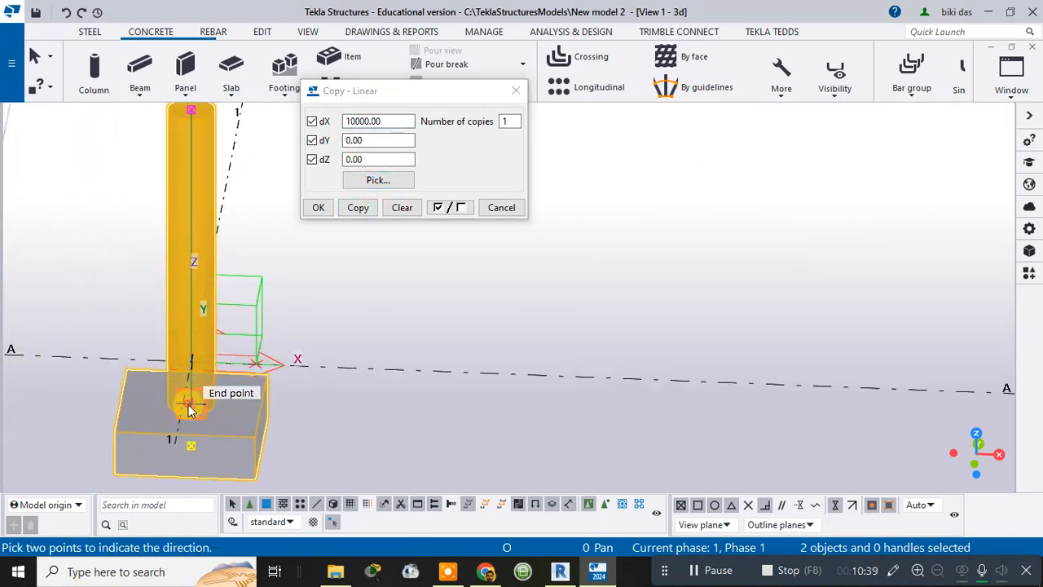
click(361, 209)
scroll(697, 306, down, 3)
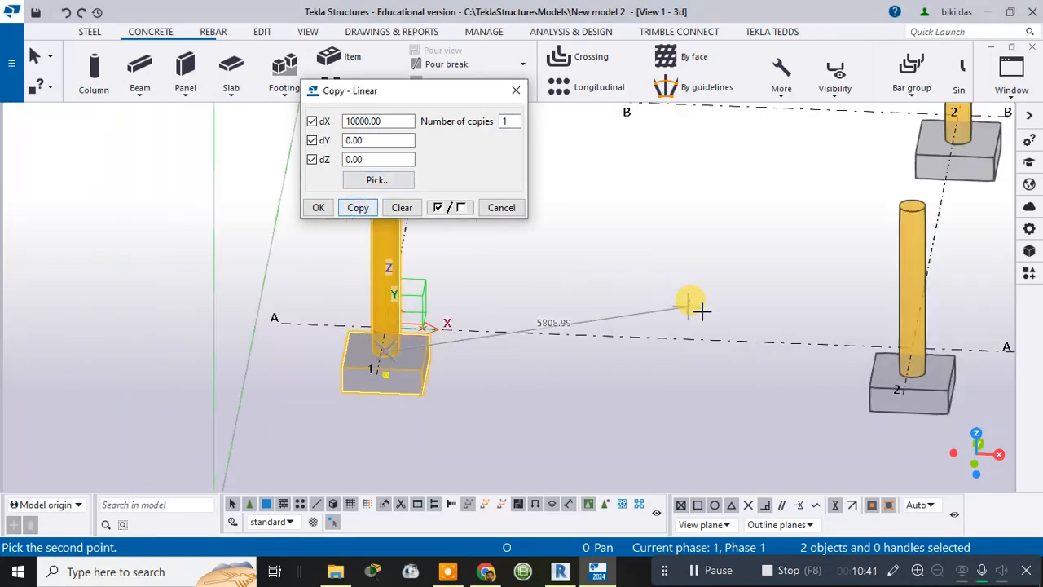
click(501, 208)
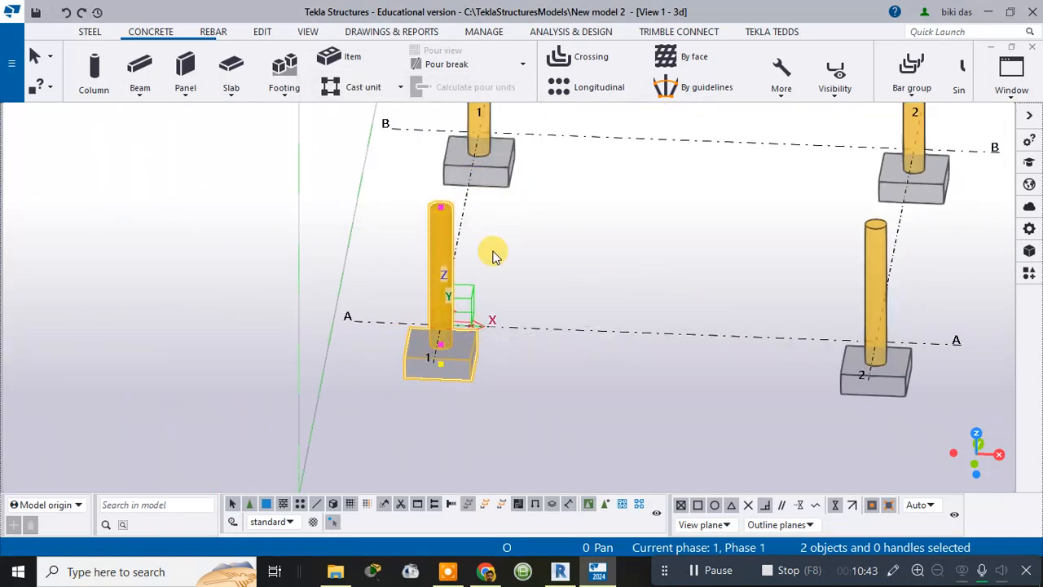
key(ctrl+p)
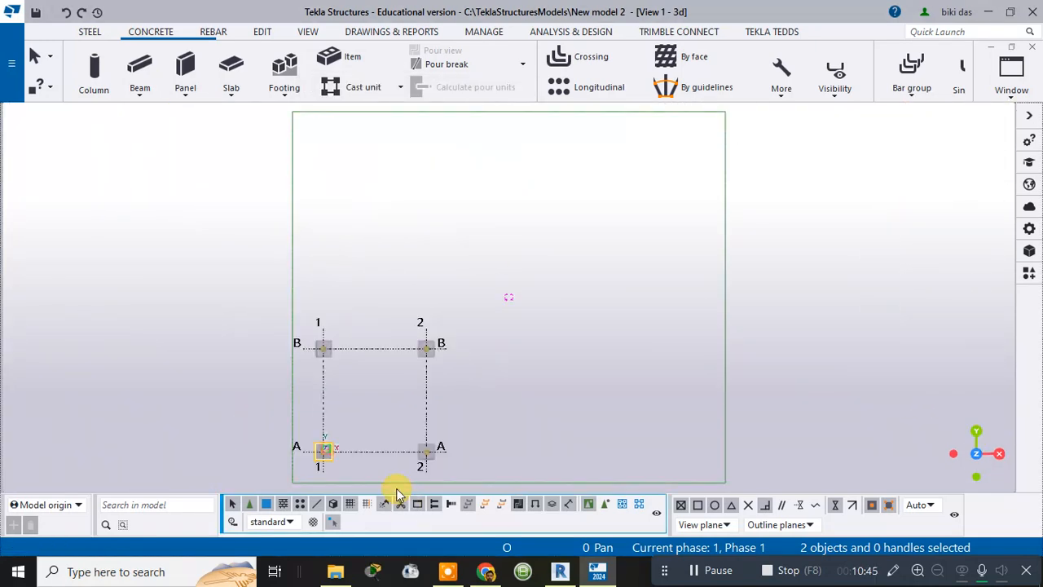
scroll(398, 408, up, 5)
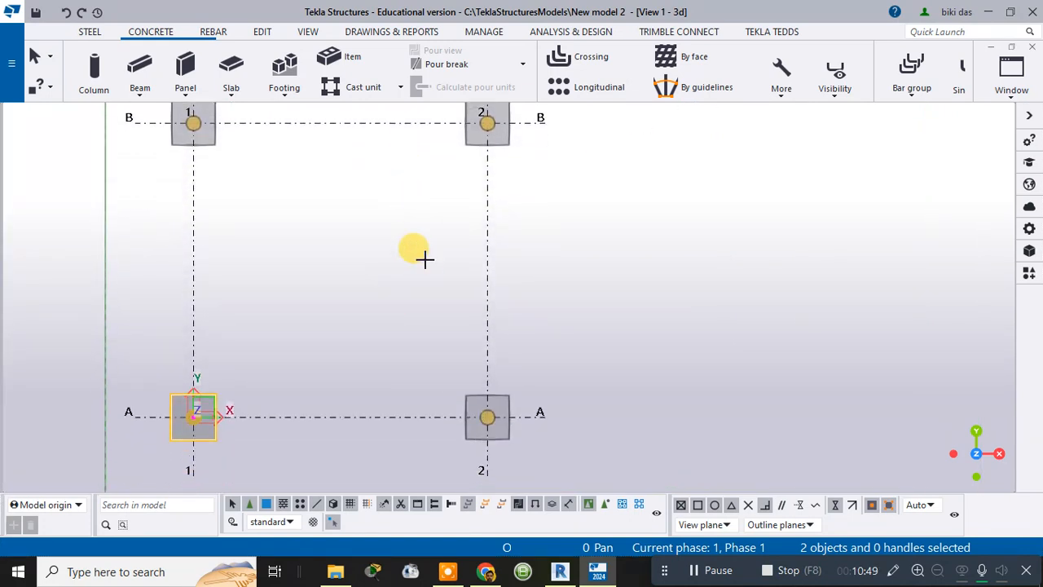
scroll(432, 249, down, 1)
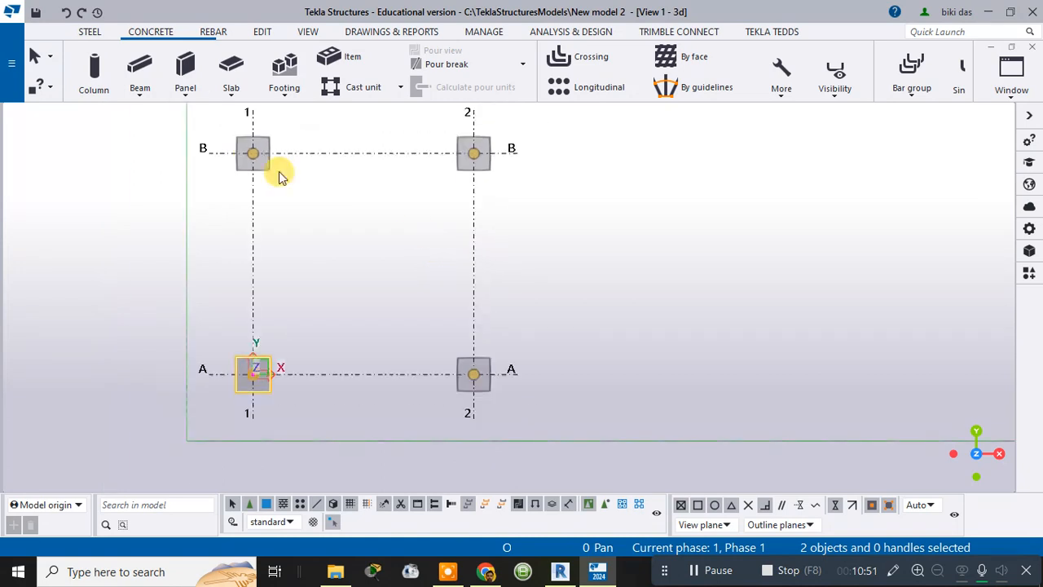
Model concrete beams between column centres from grid intersection 1-B to 2-B and from 2-B to 2-A.
click(141, 96)
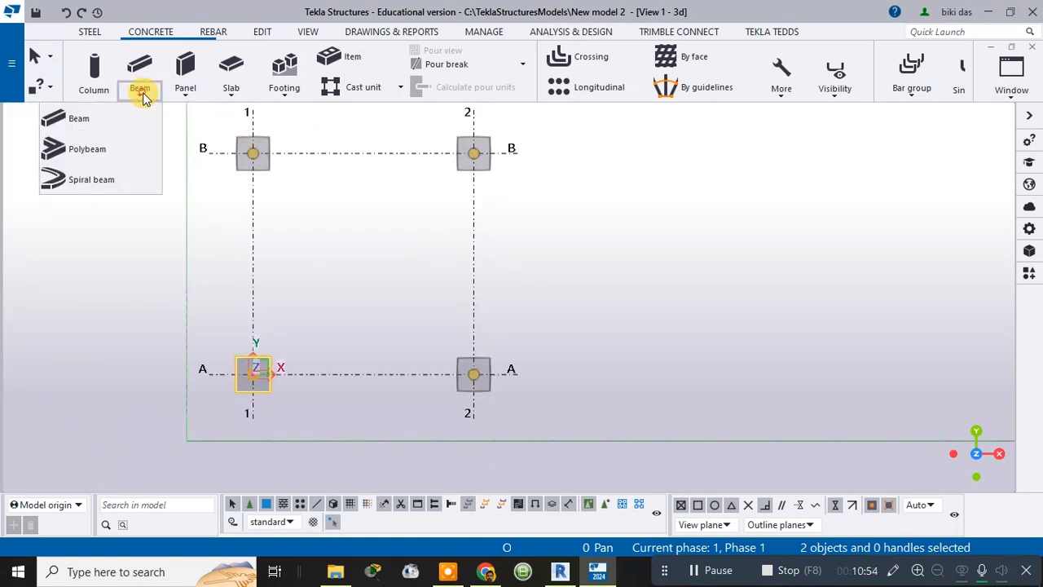
click(95, 120)
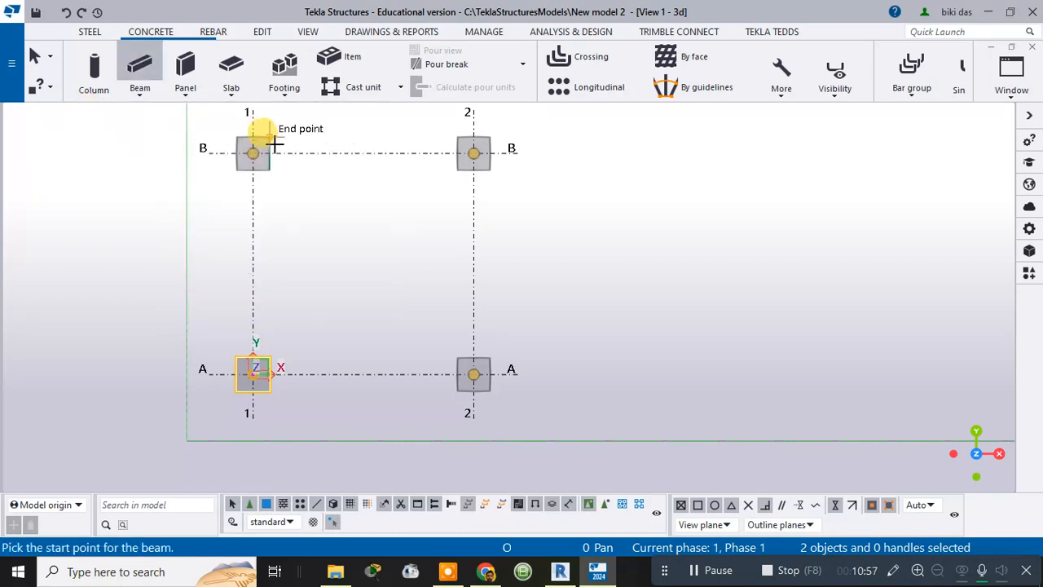
click(251, 150)
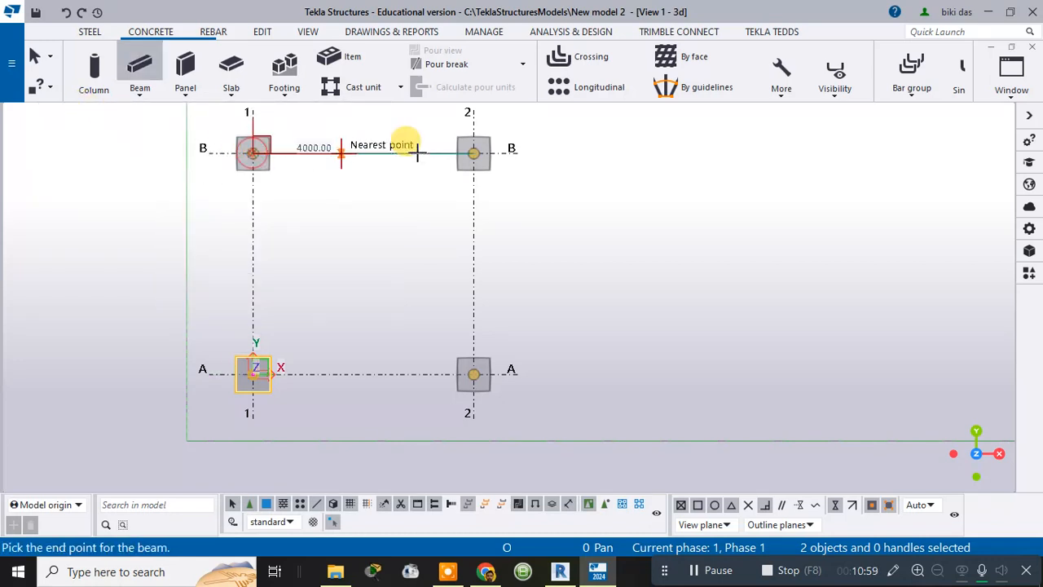
click(473, 151)
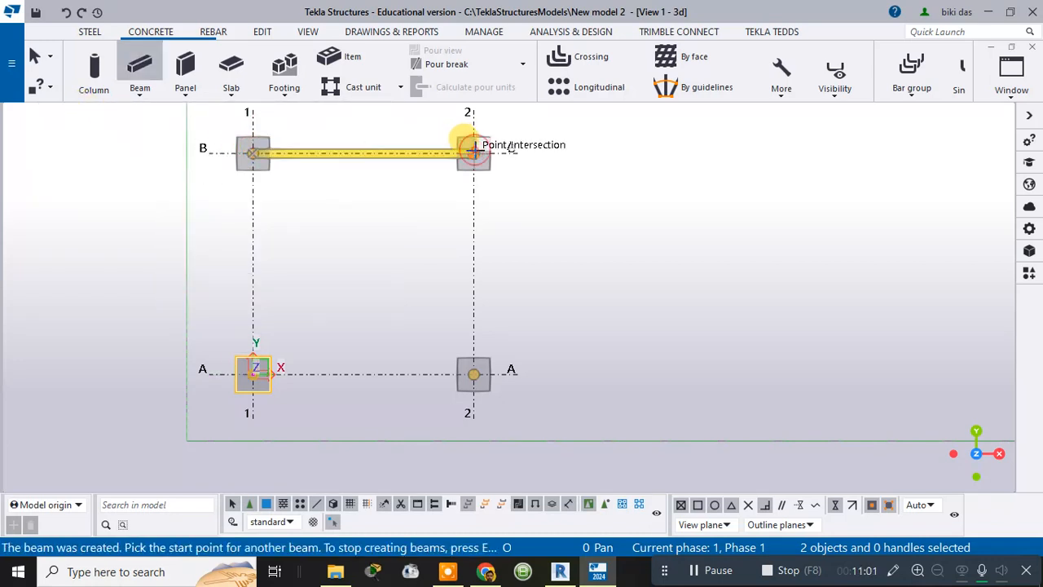
click(473, 152)
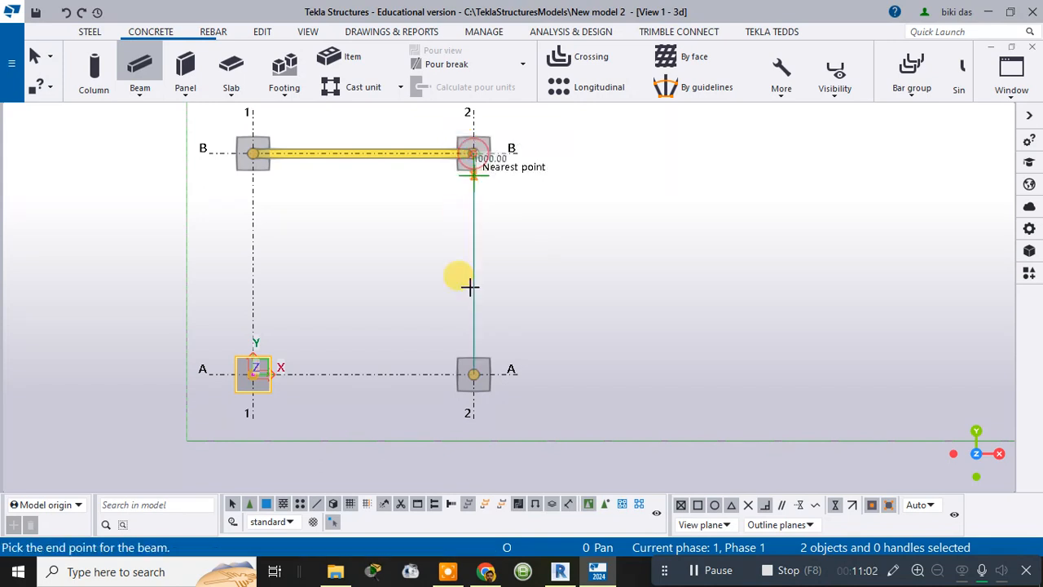
click(474, 368)
Add concrete beams from grid intersection 2-A to 1-A and from 1-A to 1-B, end the beam command and return to 3D view.
click(473, 369)
click(252, 369)
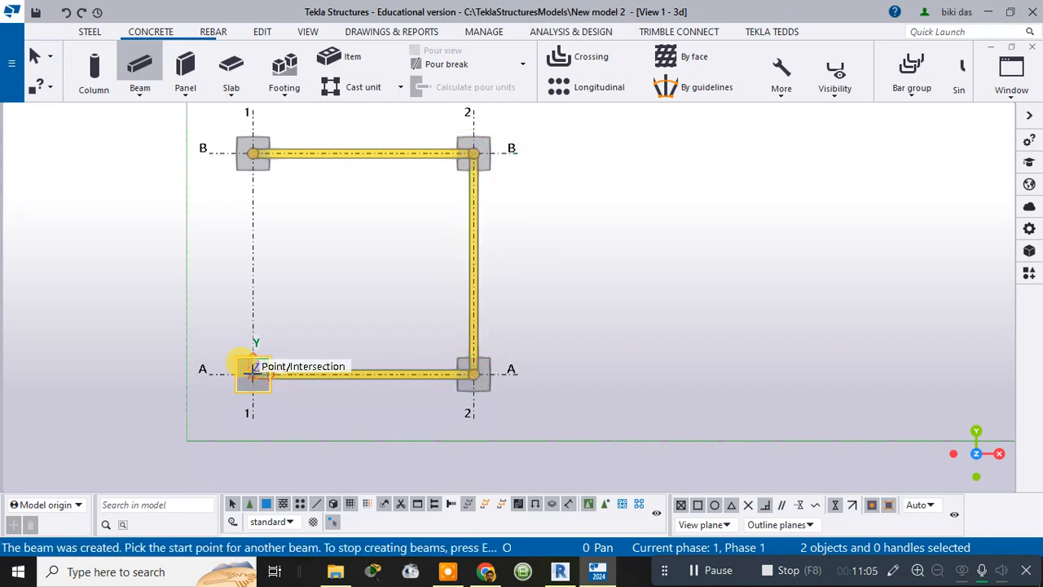
click(253, 368)
click(252, 152)
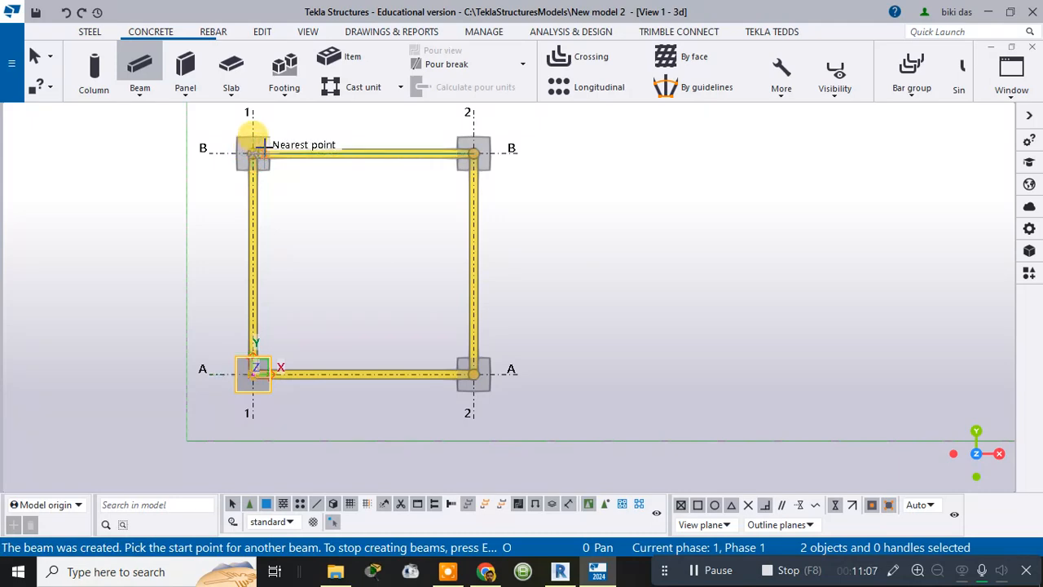
key(Escape)
key(ctrl+p)
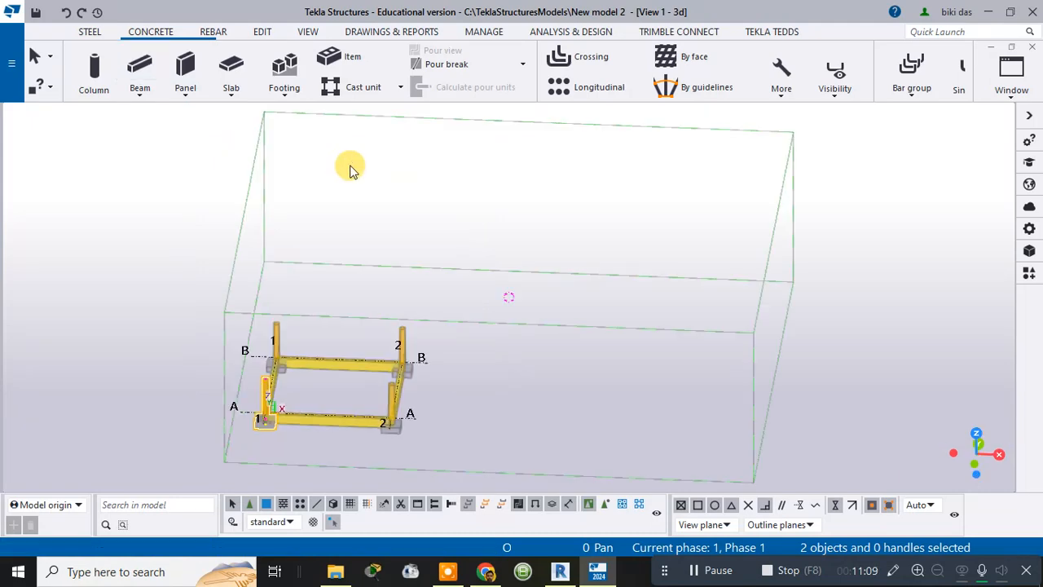
scroll(387, 427, up, 5)
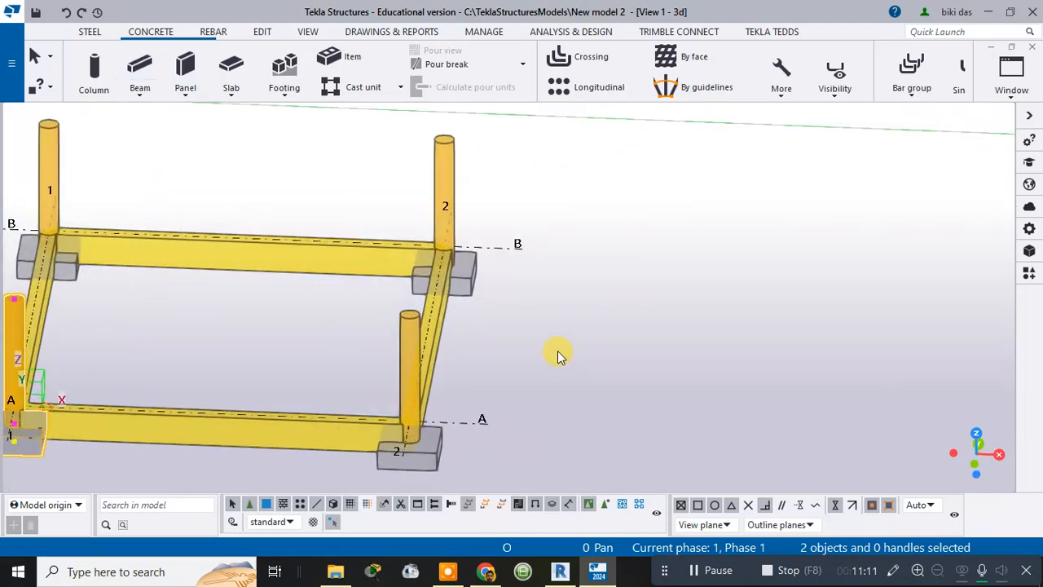
middle_drag(556, 345, 633, 284)
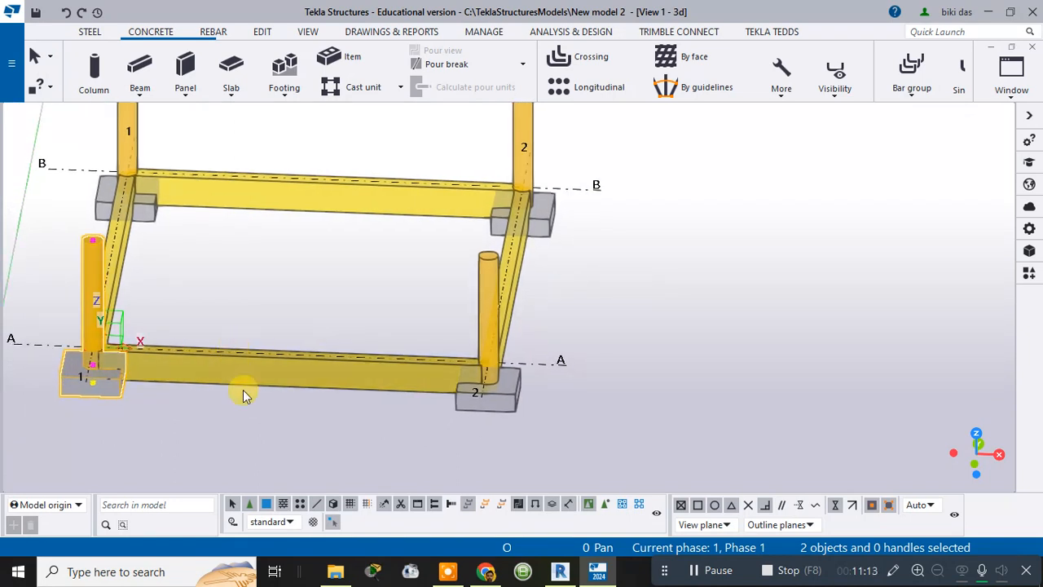
click(314, 360)
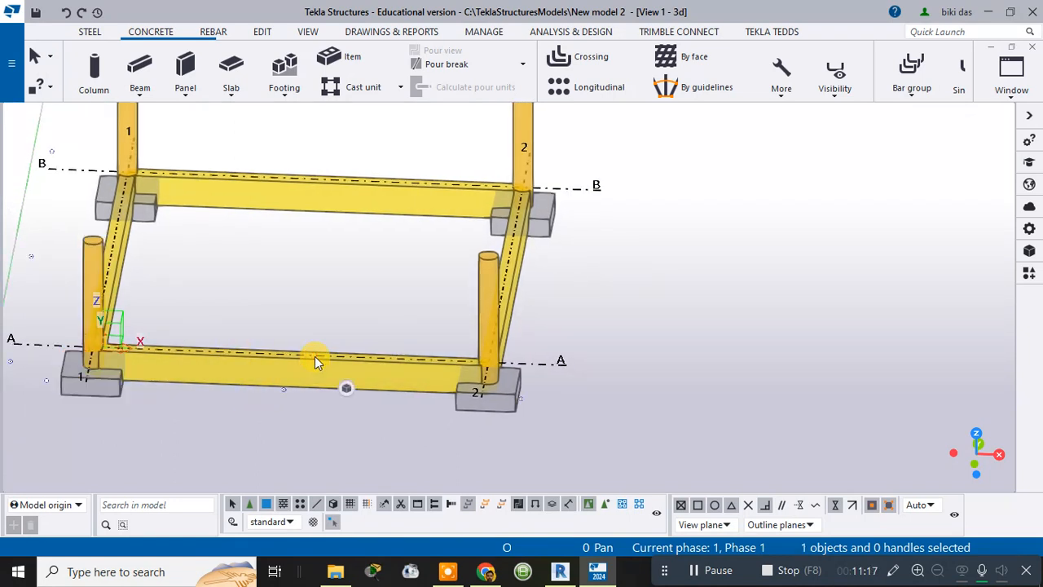
right_click(681, 215)
click(646, 222)
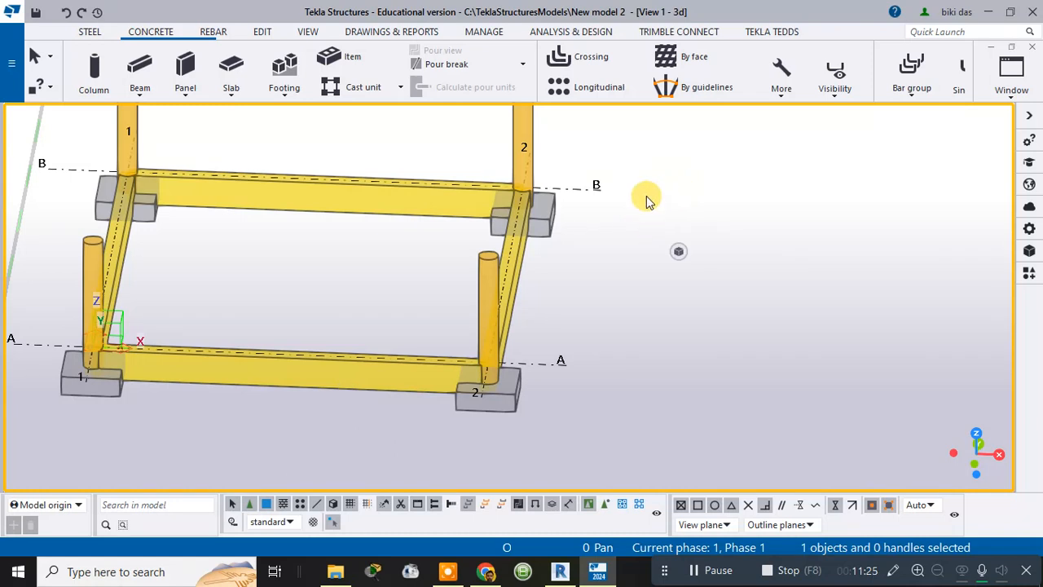
scroll(513, 277, down, 3)
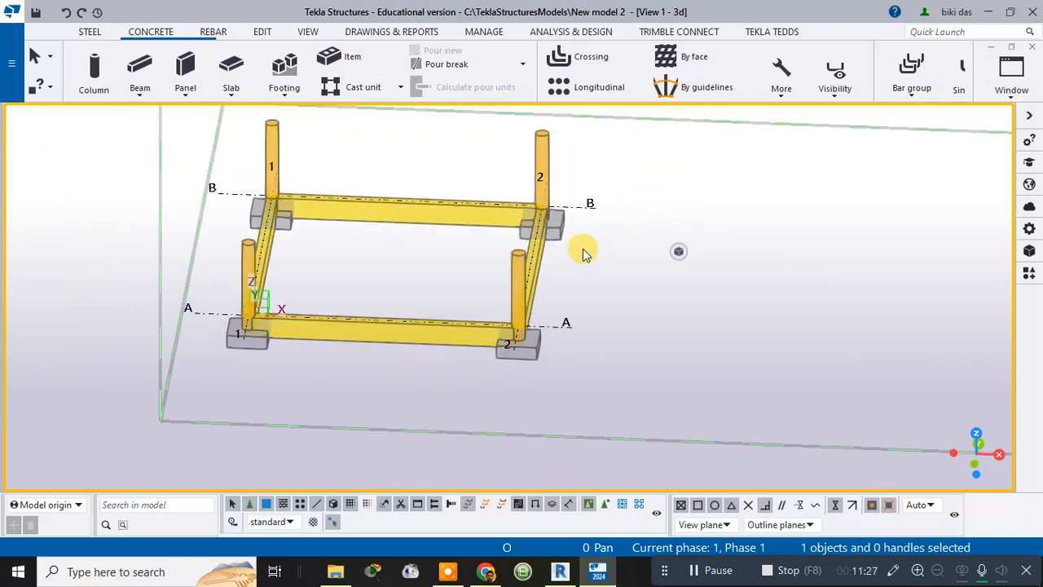
double_click(678, 203)
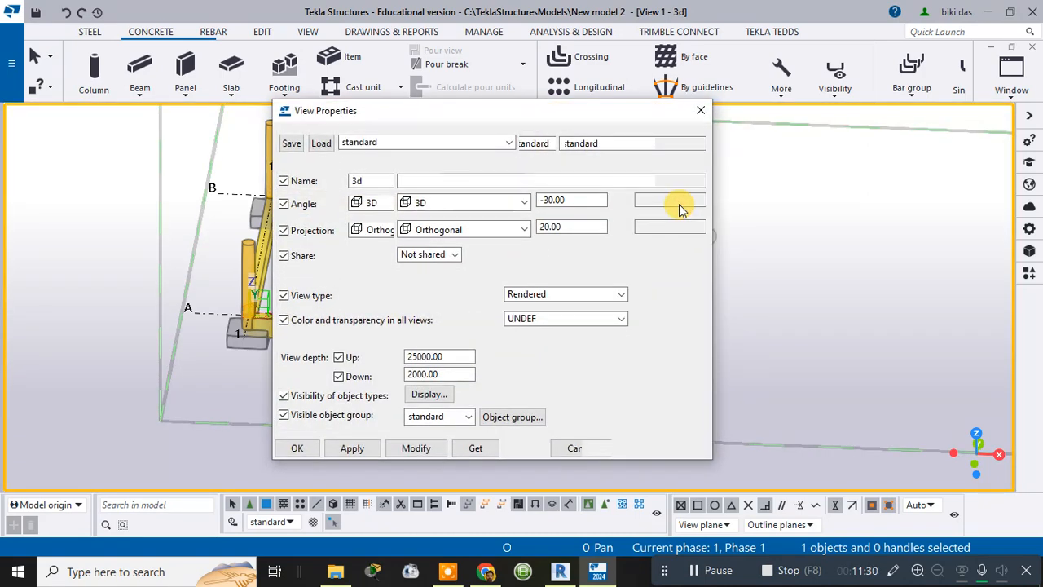
drag(553, 119, 857, 104)
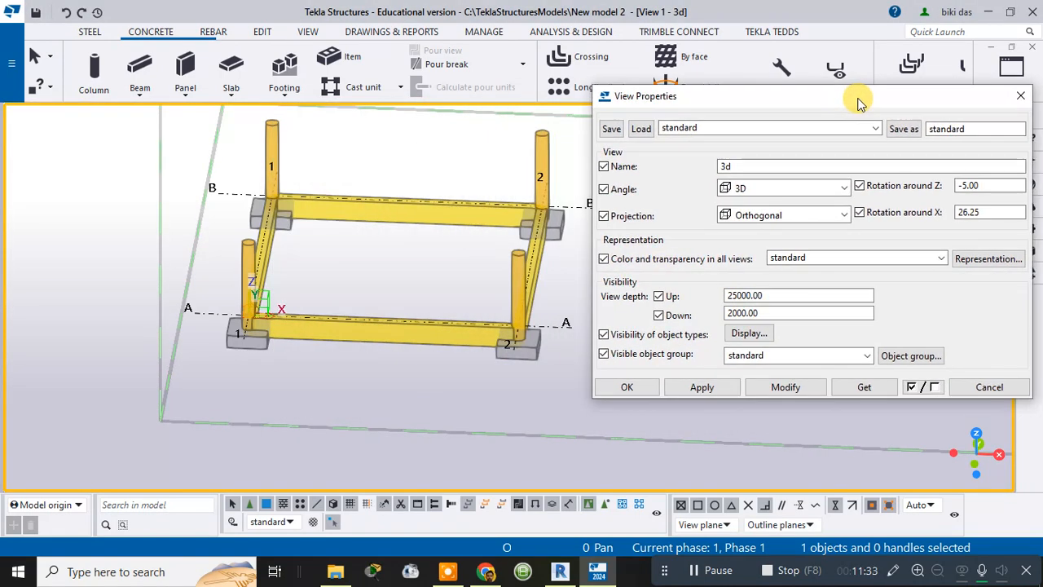
click(1020, 95)
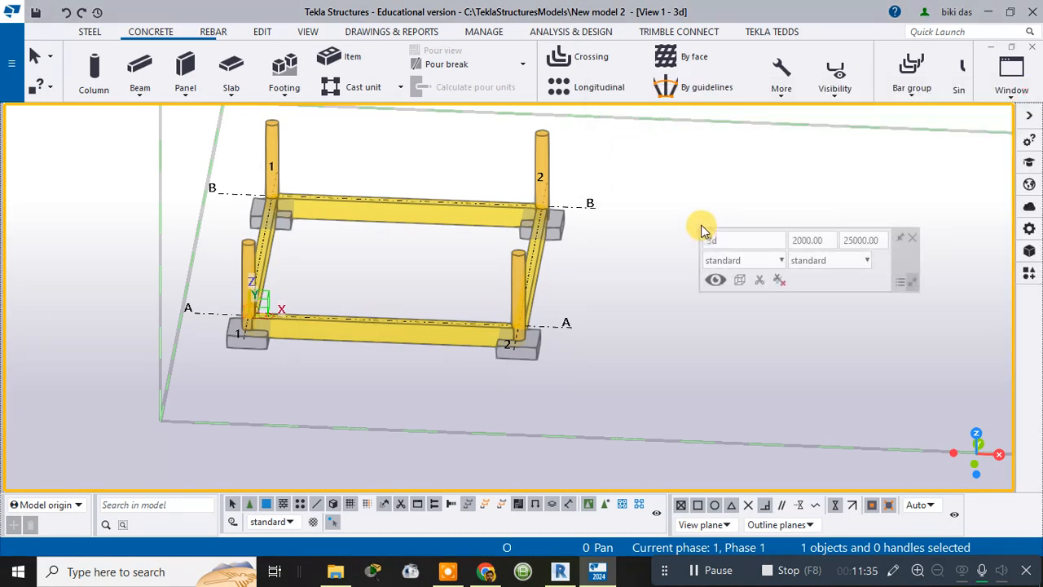
Set the 3D view's visible object group to Name - Beam in the view properties and apply it to the view.
double_click(705, 182)
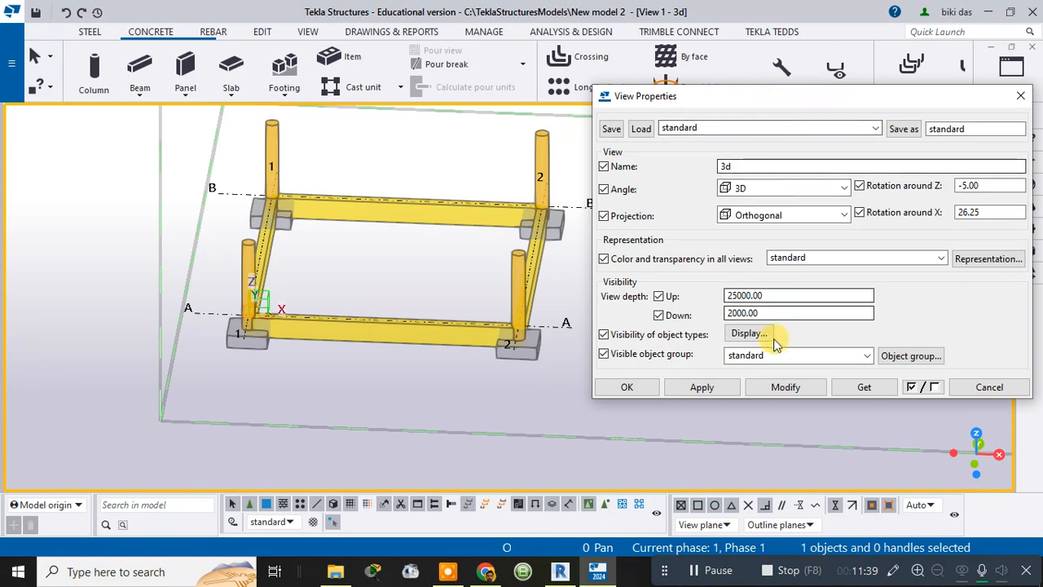
click(775, 355)
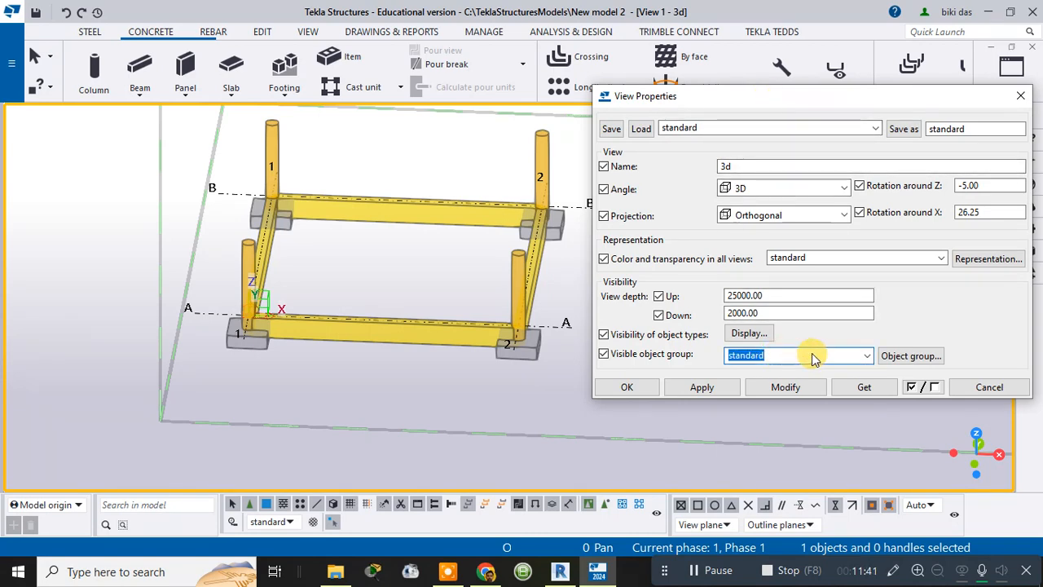
click(869, 356)
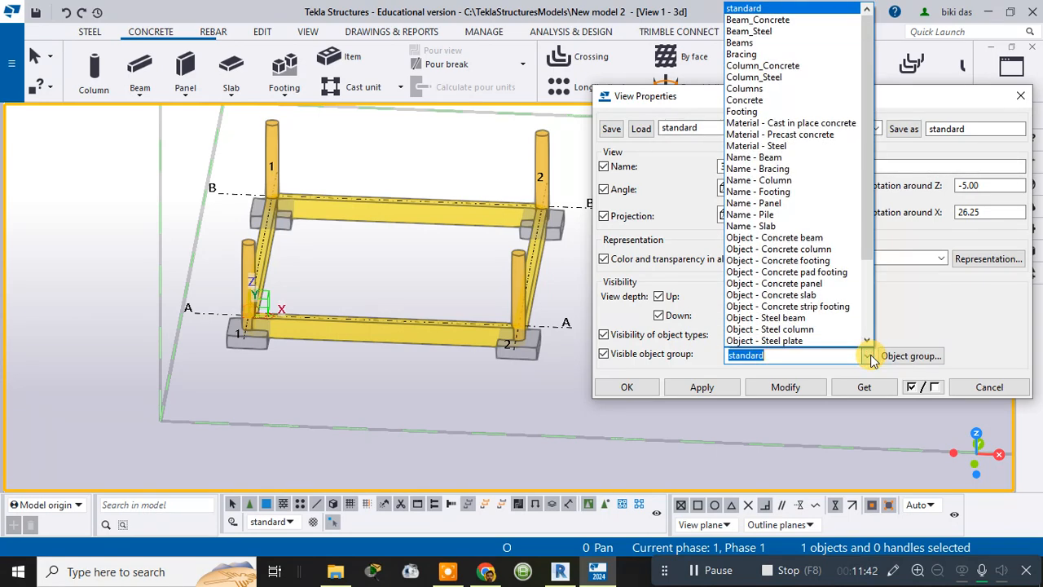
click(774, 159)
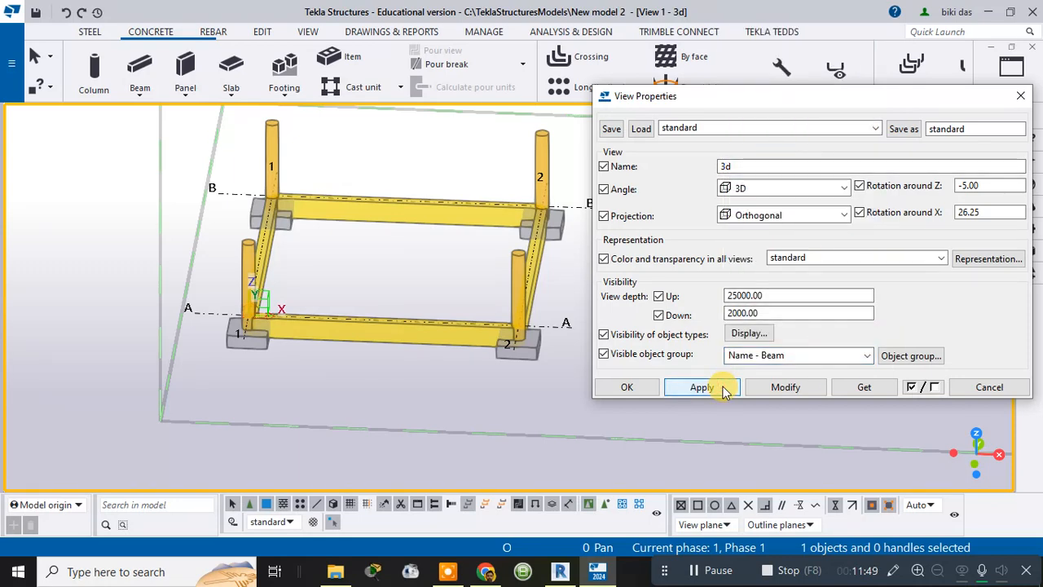
click(778, 387)
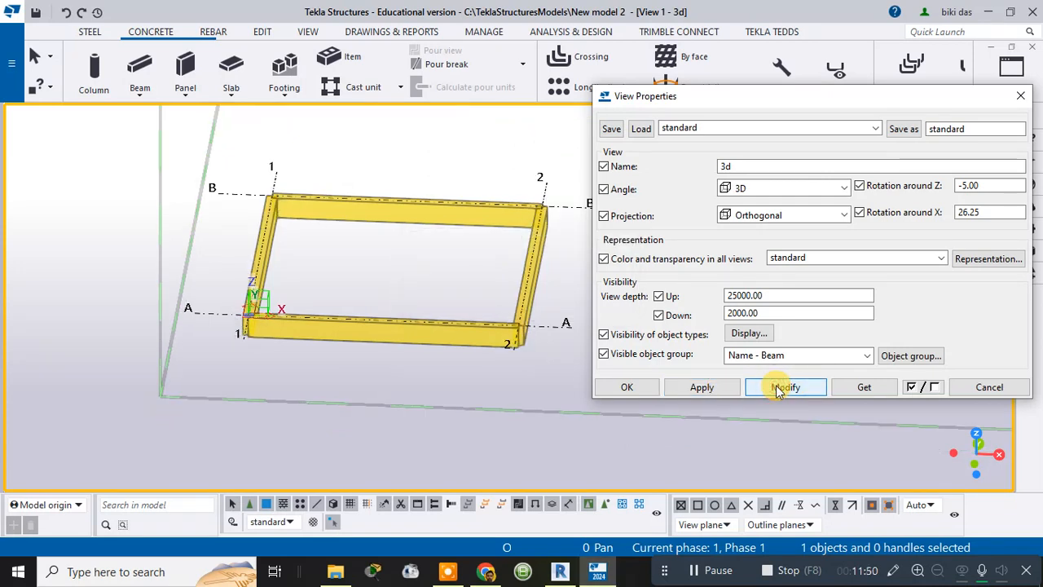
click(628, 387)
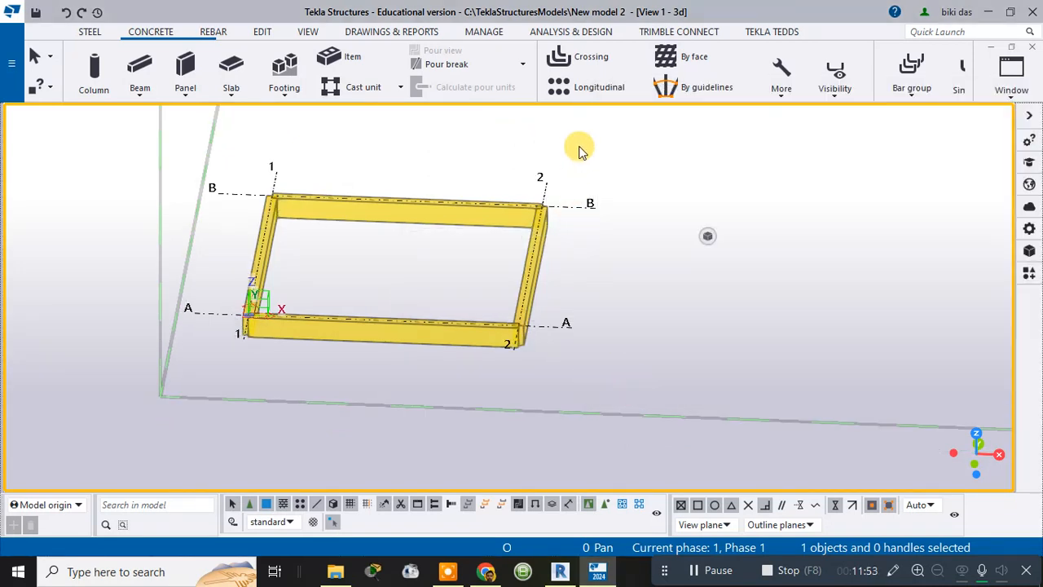
Try to select all four beams together and open their common properties.
drag(622, 145, 189, 370)
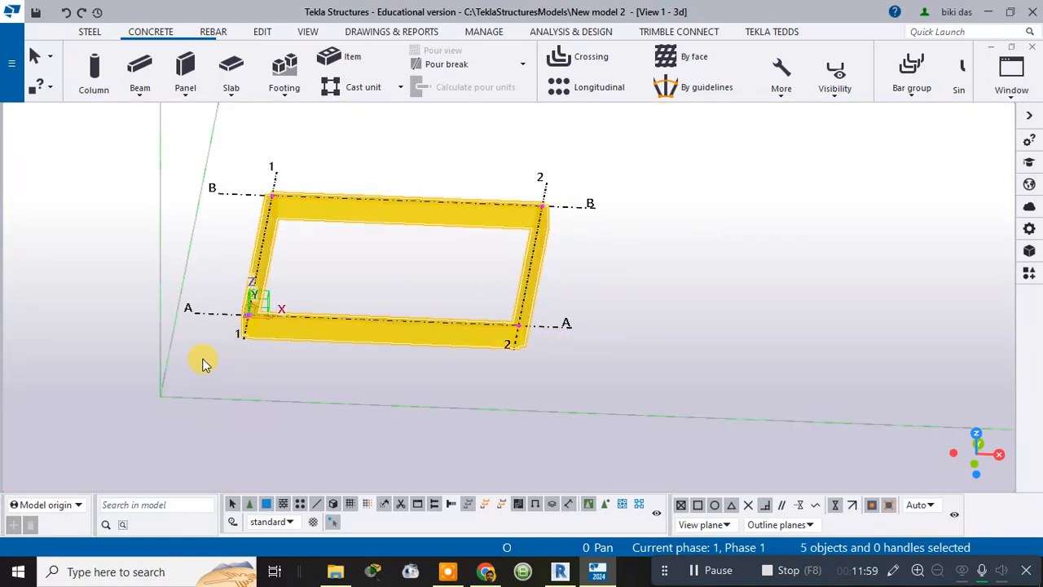
click(1029, 228)
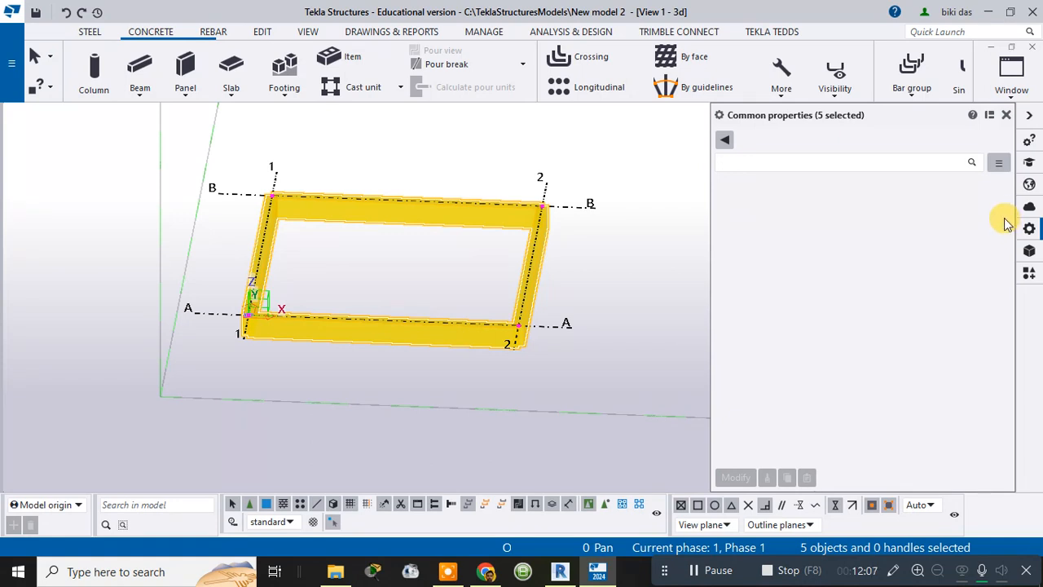
click(1006, 115)
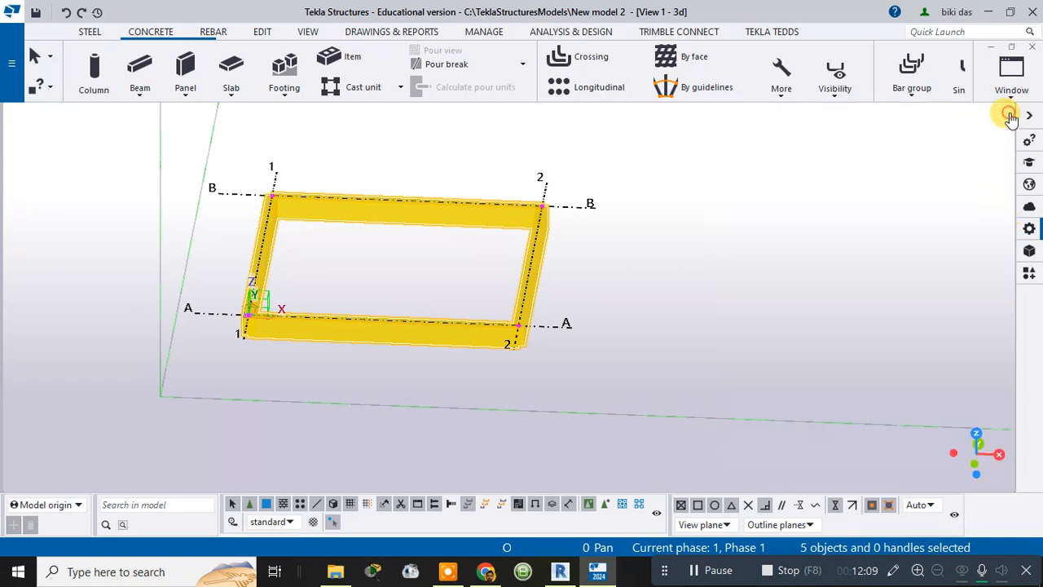
double_click(530, 281)
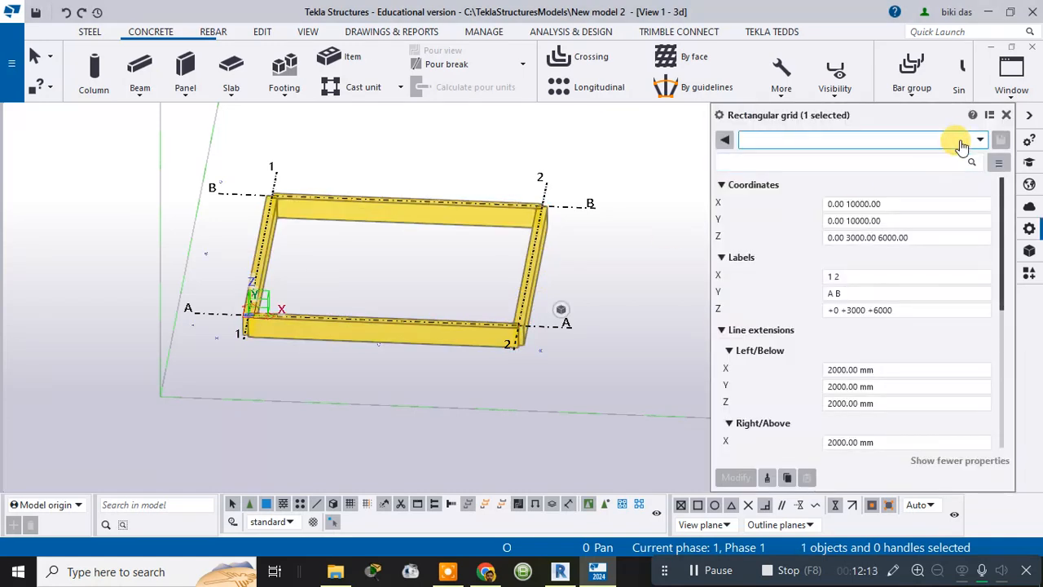
click(1006, 115)
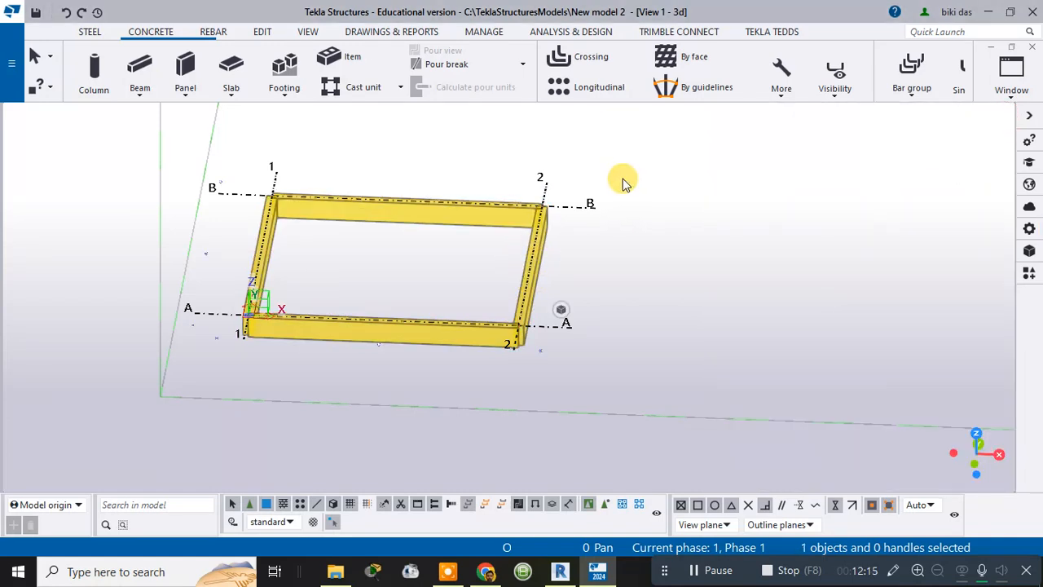
drag(618, 175, 147, 387)
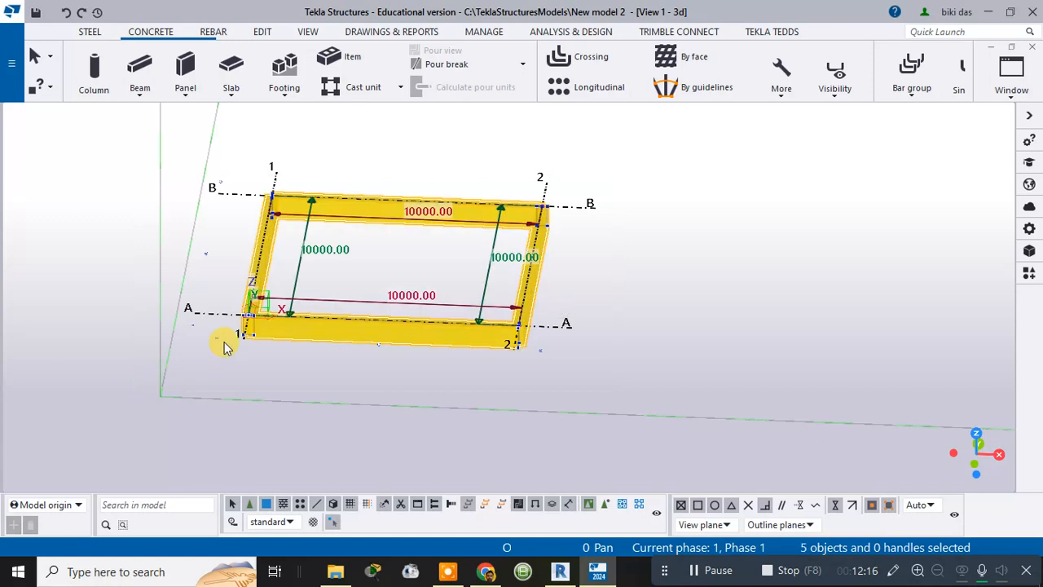
double_click(304, 323)
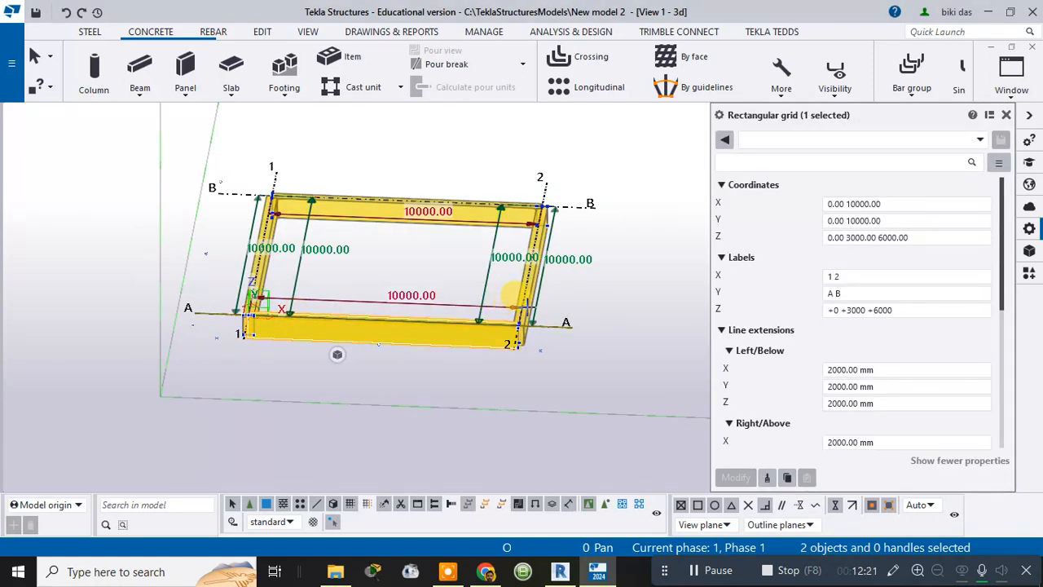
click(1006, 115)
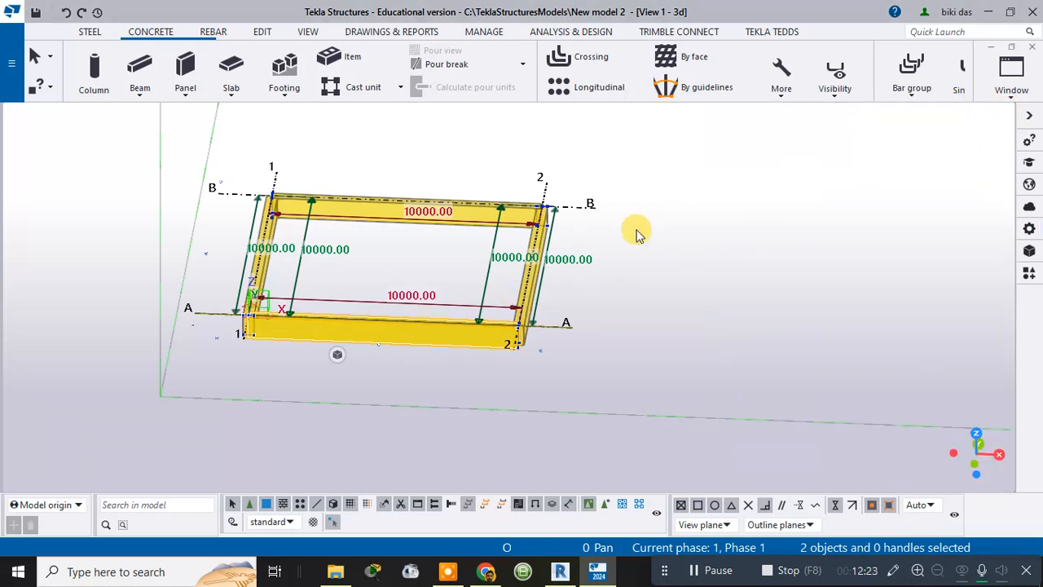
click(637, 232)
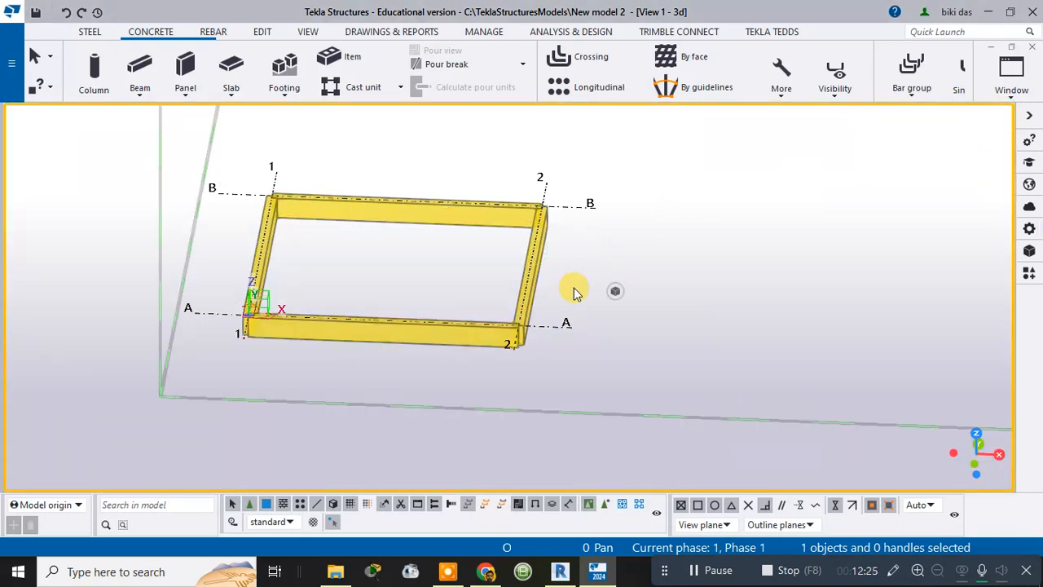
Try to open the properties of the single beam along grid line A.
ctrl+middle_drag(578, 285, 540, 242)
click(534, 245)
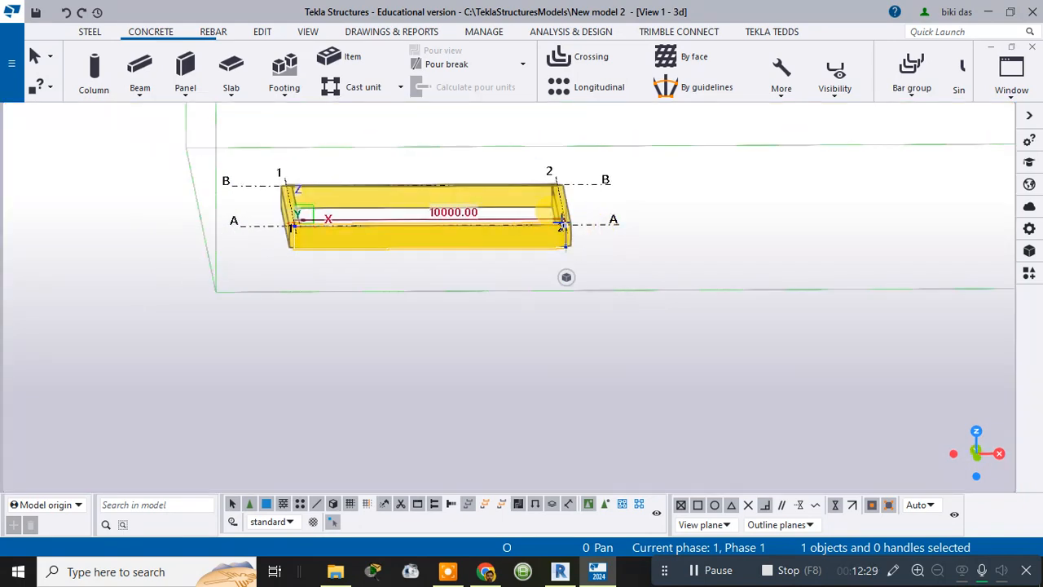
double_click(522, 231)
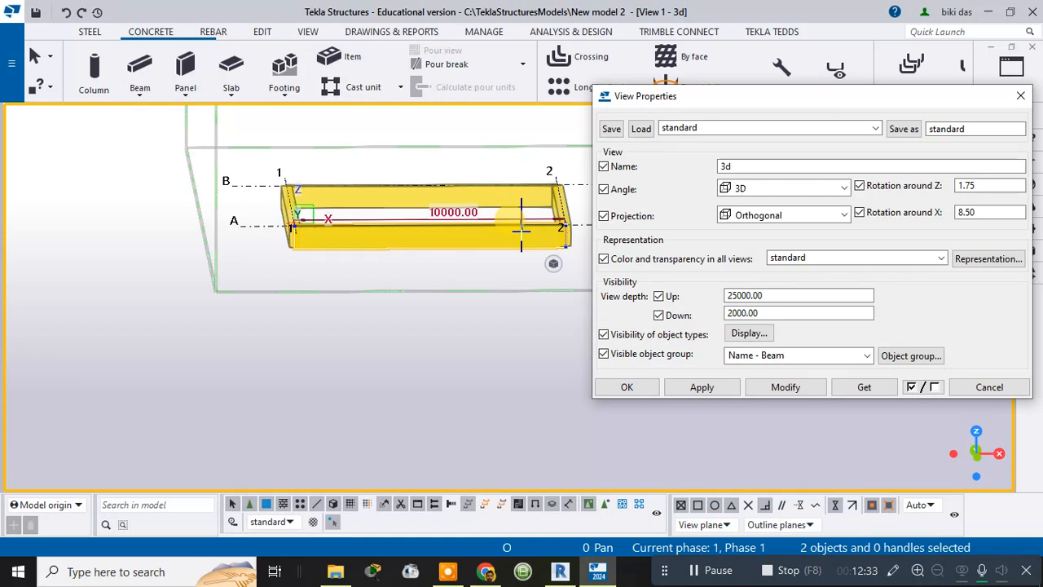
click(1020, 96)
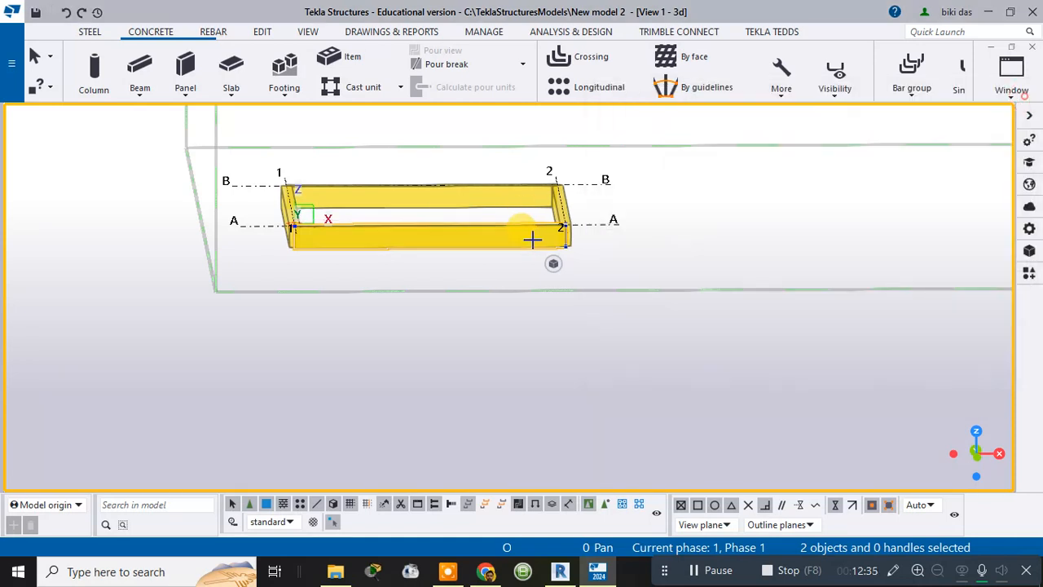
ctrl+middle_drag(674, 226, 689, 340)
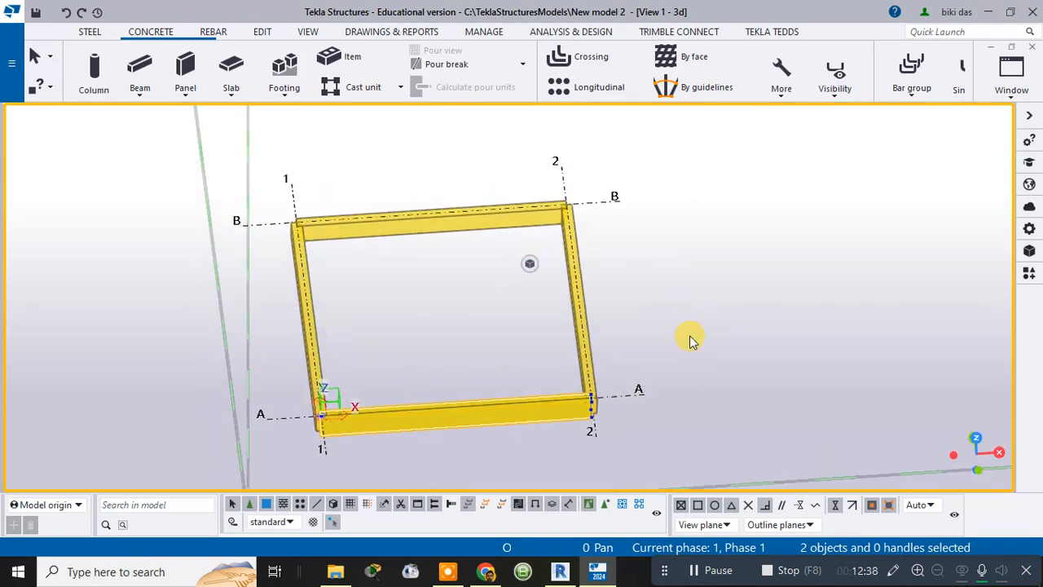
Open the properties of the concrete beam along grid line 2.
click(590, 350)
scroll(589, 348, up, 5)
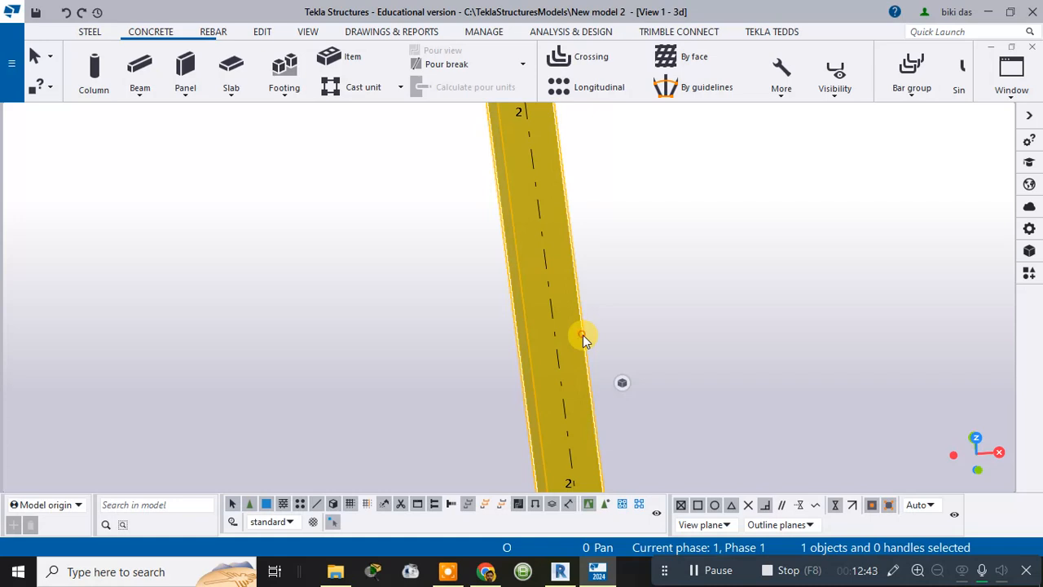
double_click(580, 336)
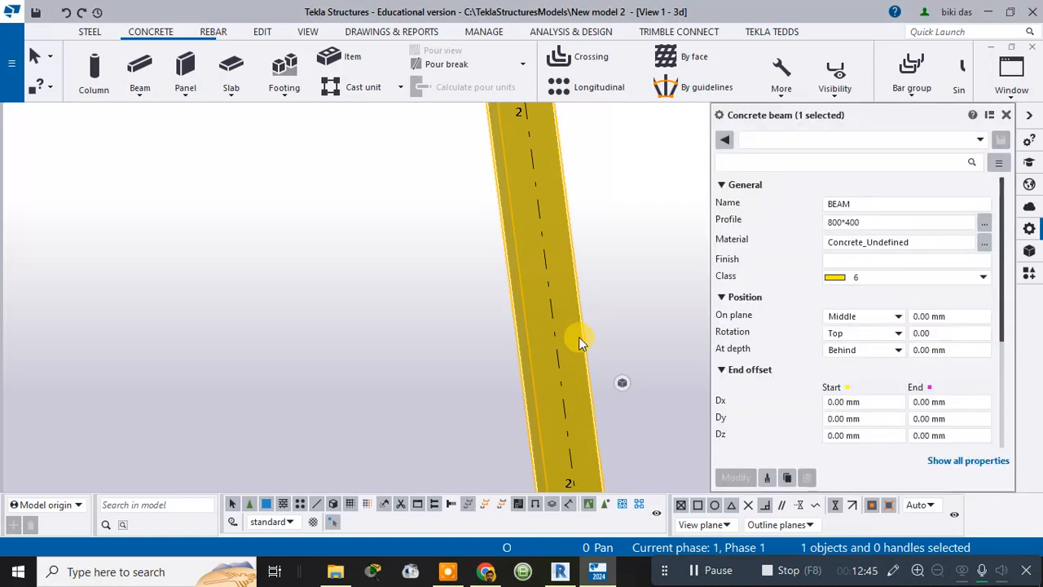
click(869, 241)
scroll(867, 240, down, 3)
scroll(787, 338, up, 3)
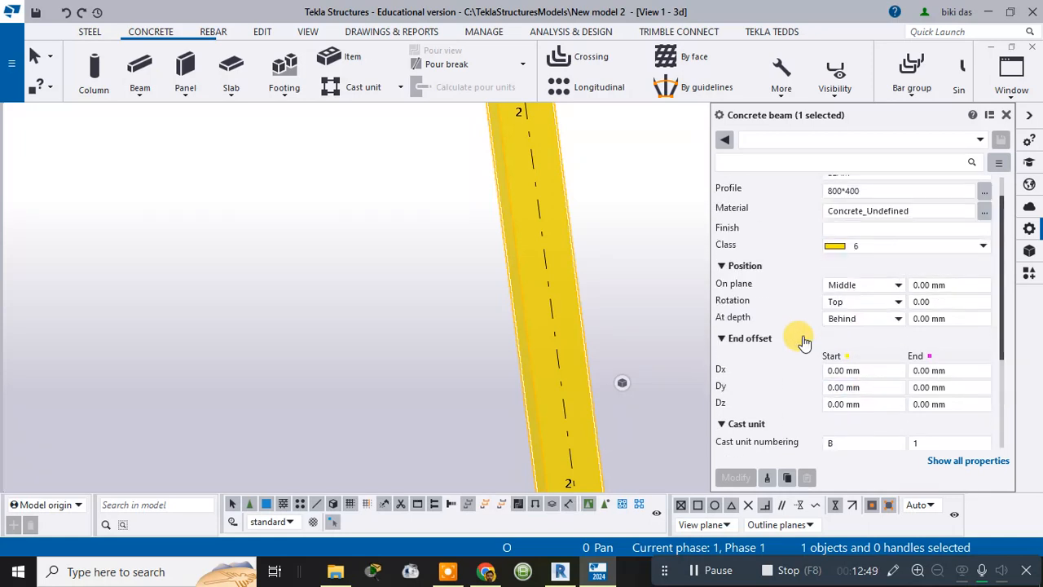
click(984, 242)
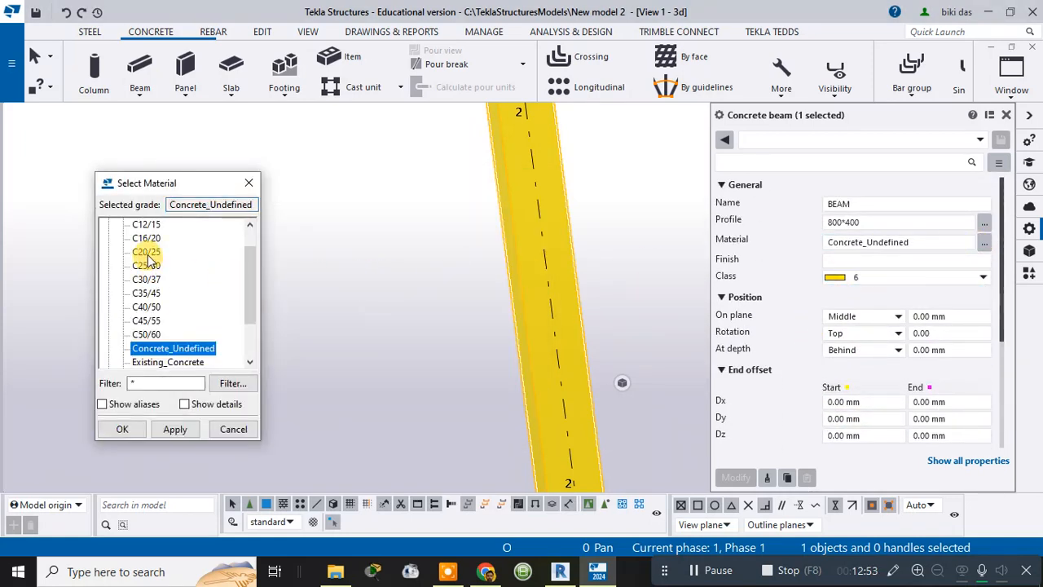
click(148, 265)
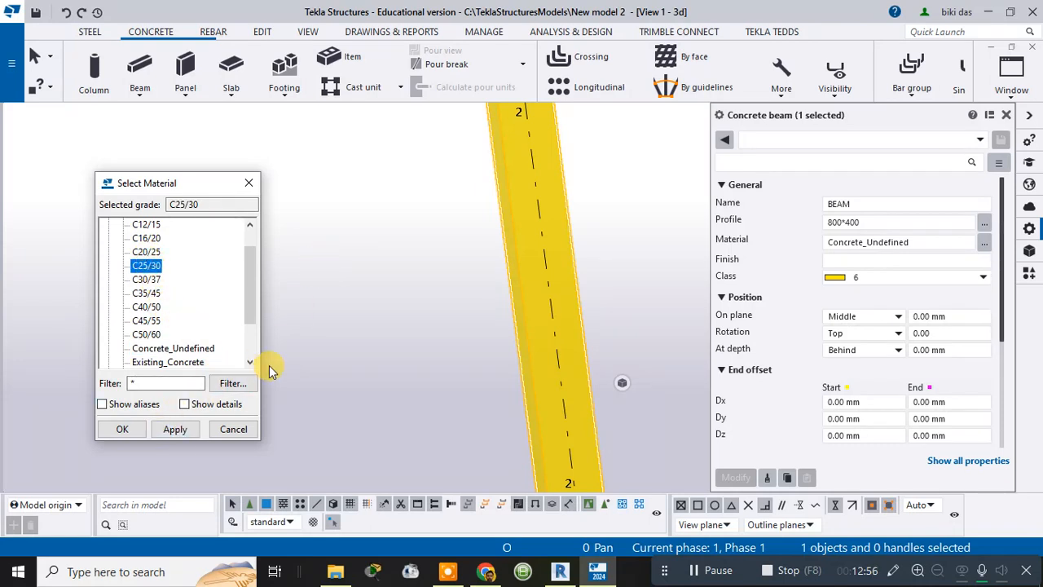
scroll(313, 248, down, 3)
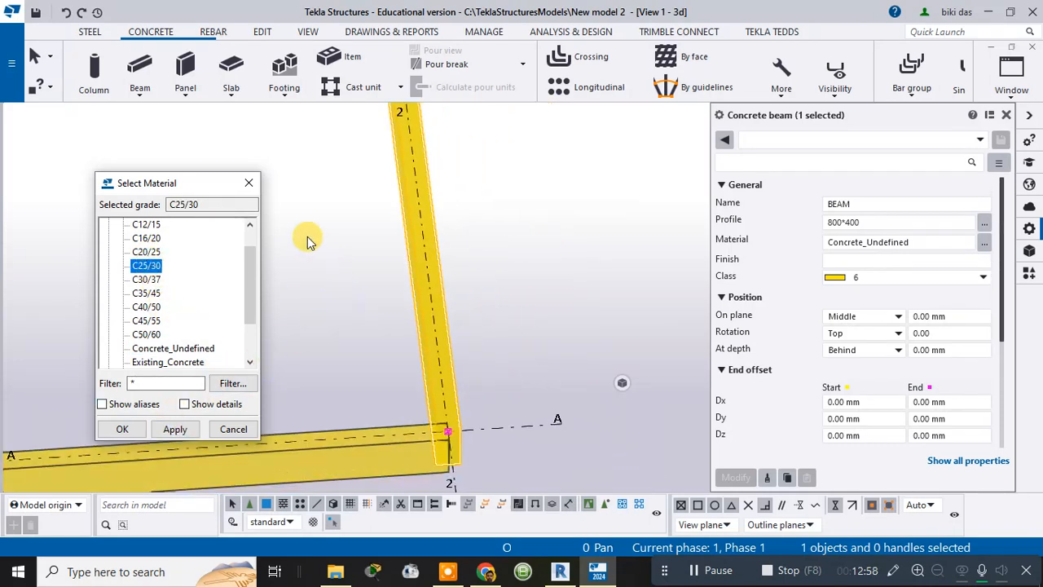
click(250, 184)
scroll(302, 256, down, 5)
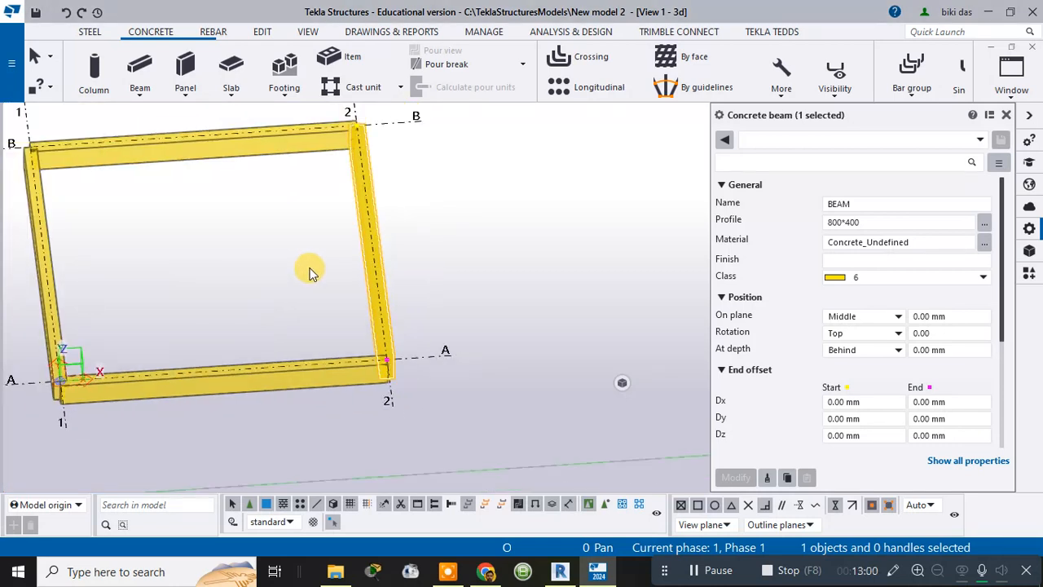
click(294, 167)
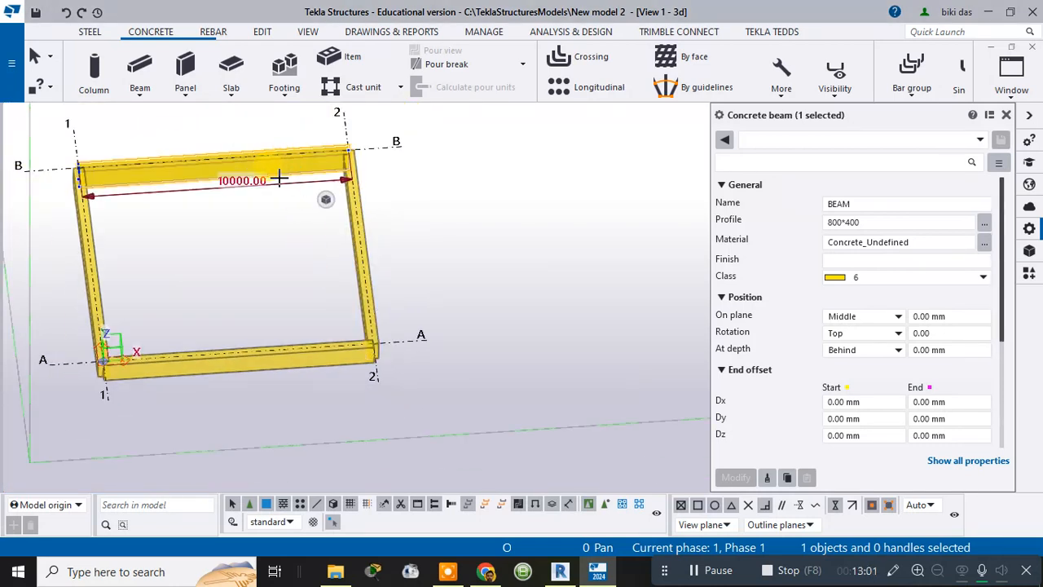
ctrl+click(370, 293)
ctrl+click(328, 350)
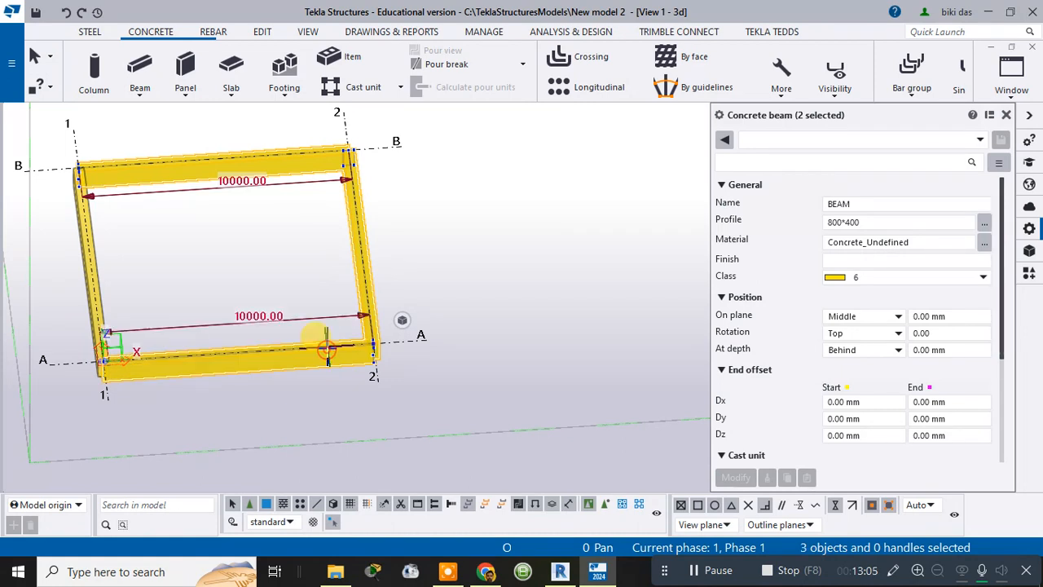
ctrl+click(97, 310)
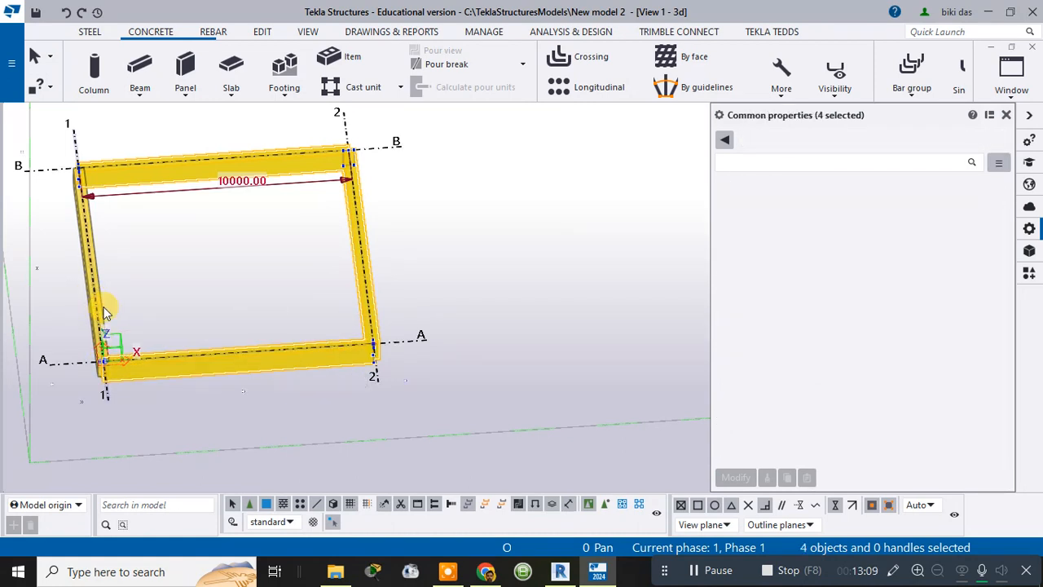
Select the four concrete beams without the grid and choose C25/30 as their material grade.
click(103, 312)
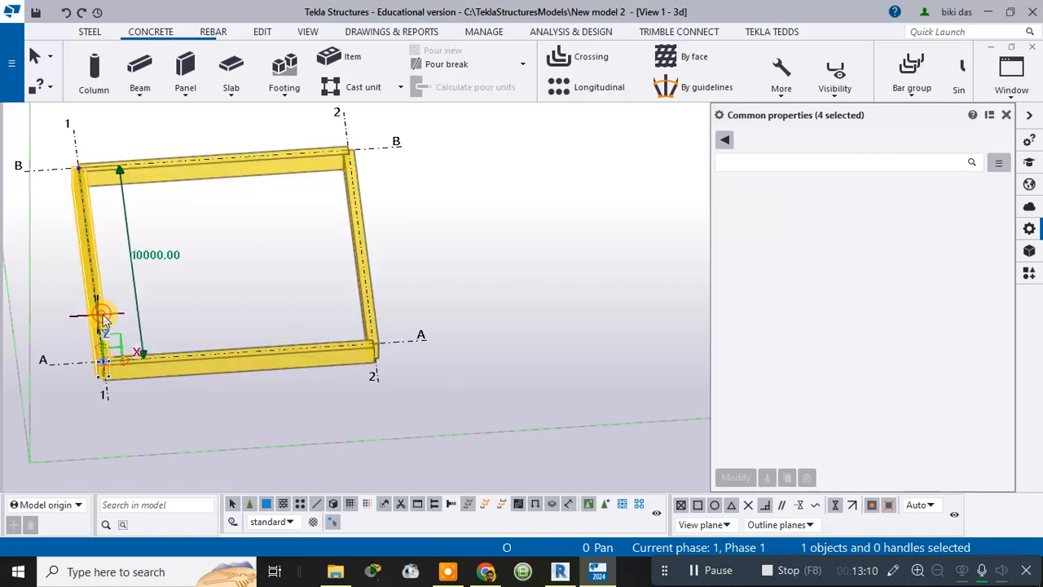
ctrl+click(186, 177)
ctrl+click(351, 248)
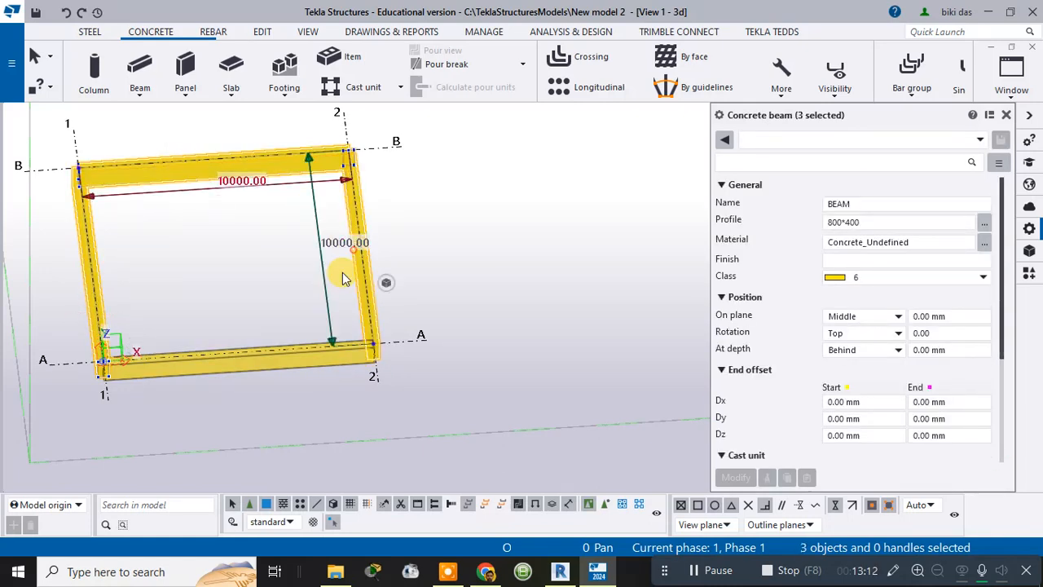
ctrl+click(305, 354)
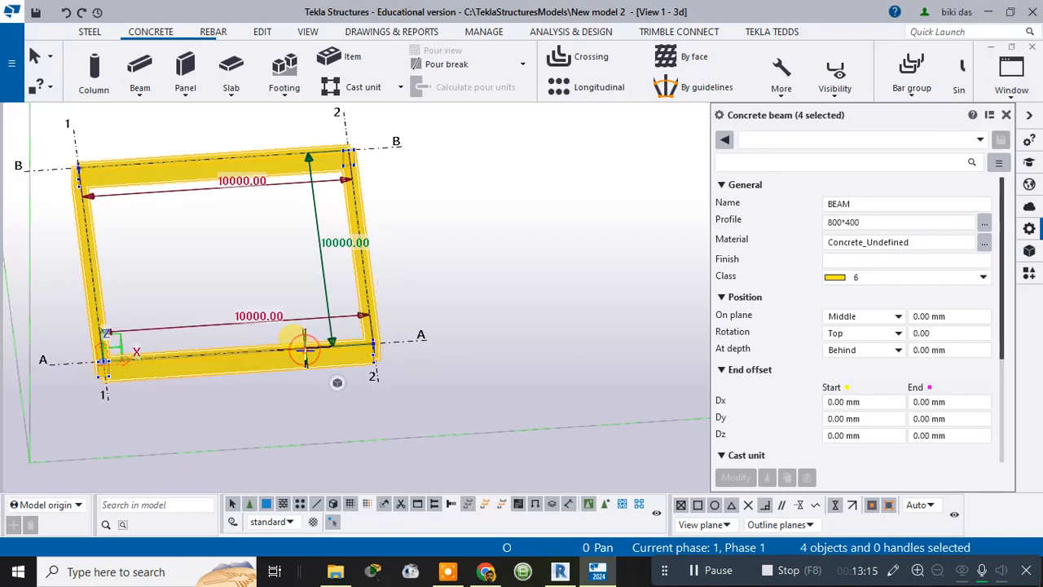
right_click(361, 228)
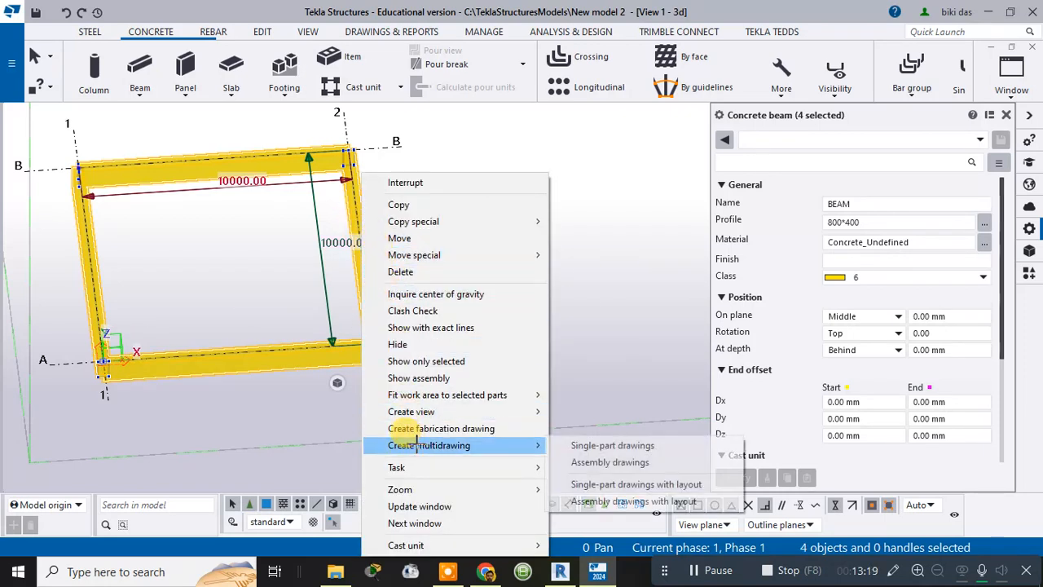
click(915, 116)
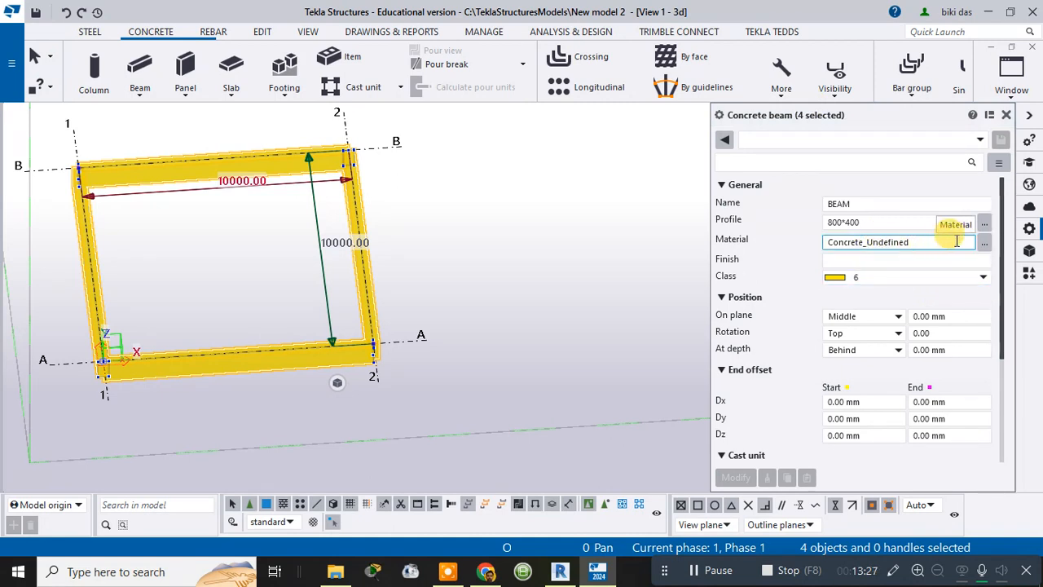
click(985, 243)
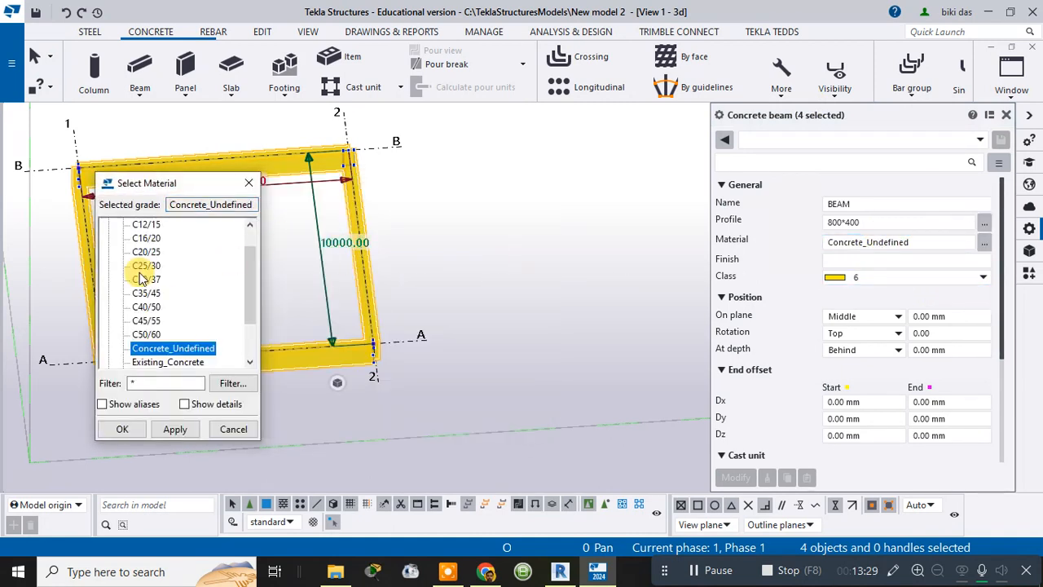
click(148, 267)
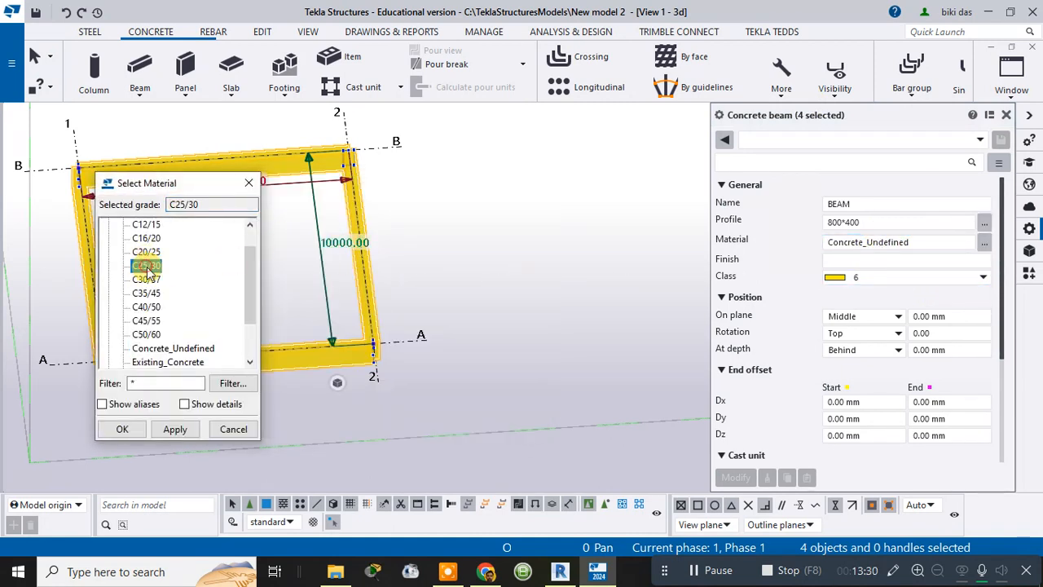
click(169, 431)
click(124, 429)
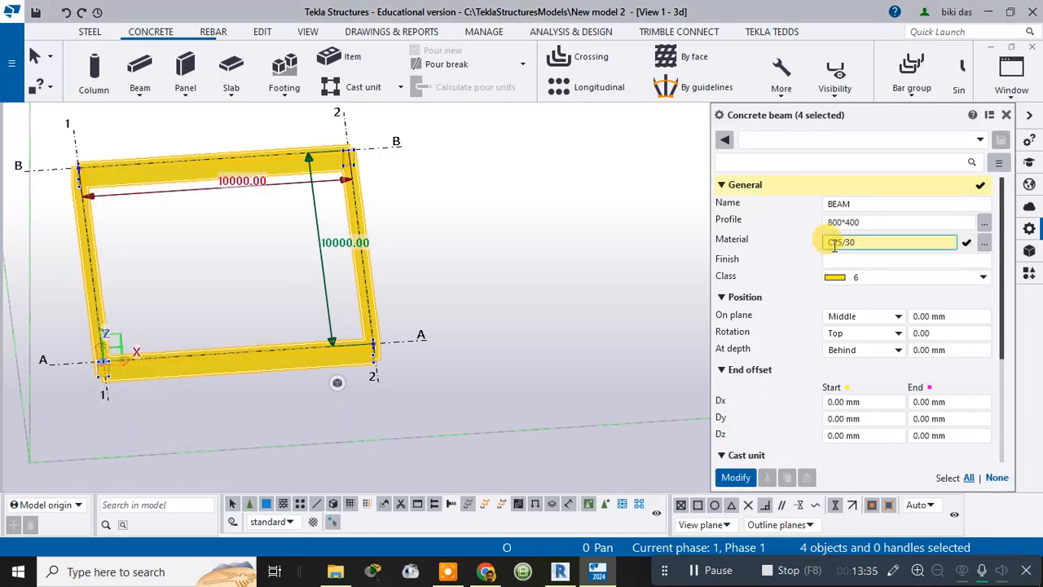
Set the four beams' rectangular profile height to 400 mm, apply the property changes to them and clear the selection.
click(865, 218)
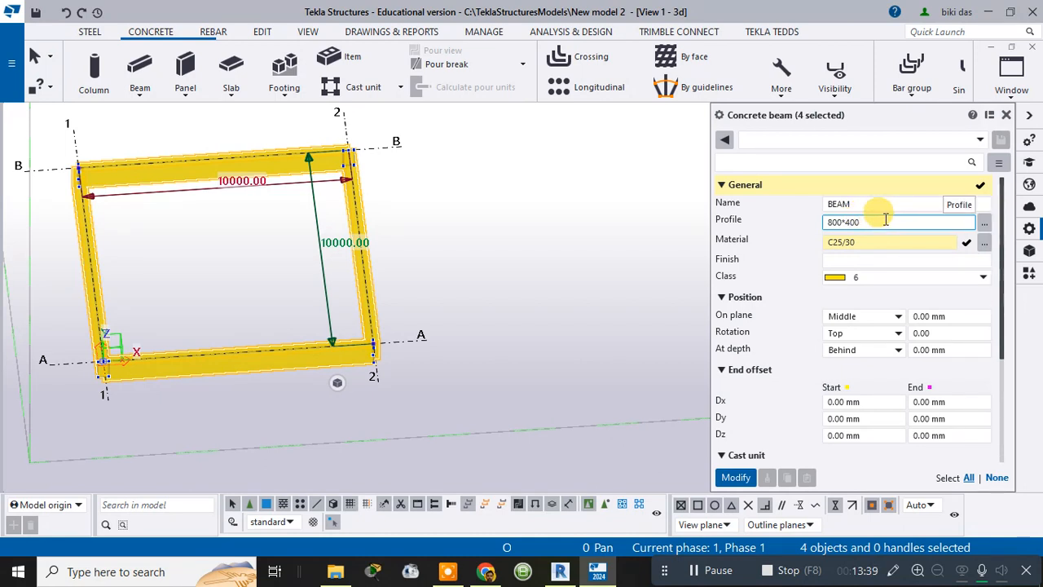
click(984, 222)
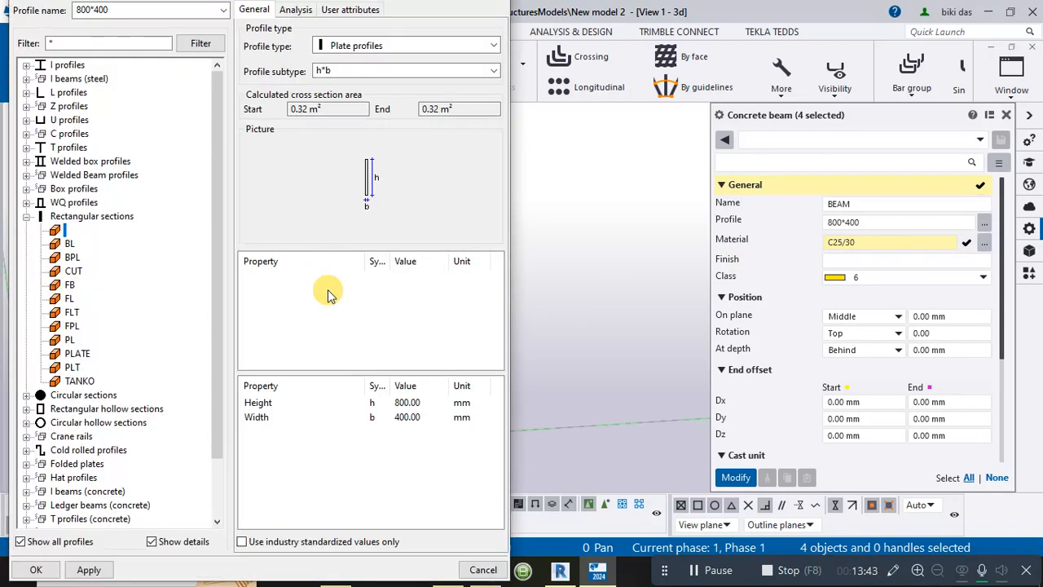
click(418, 404)
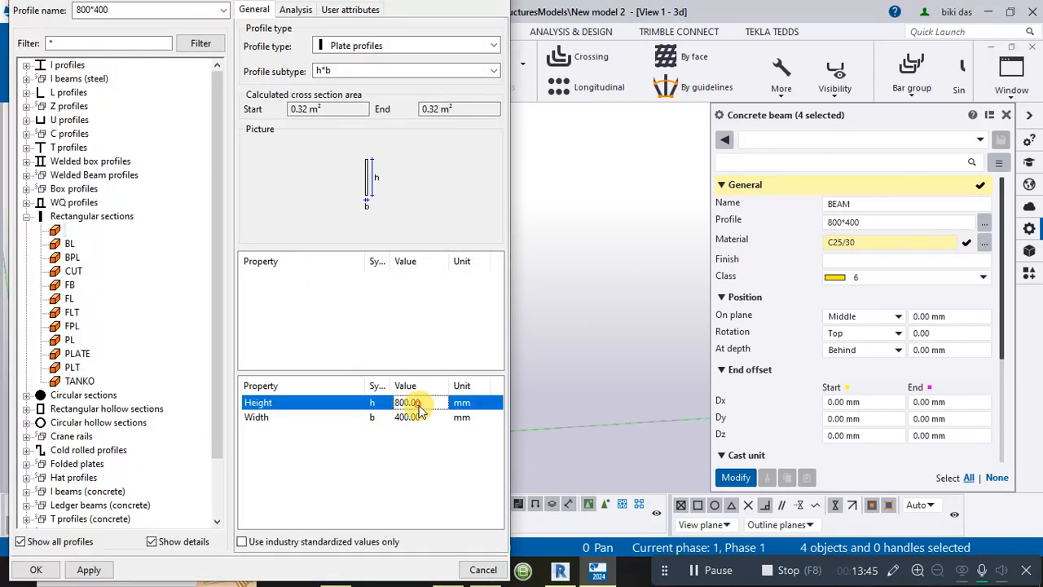
double_click(434, 408)
text(400)
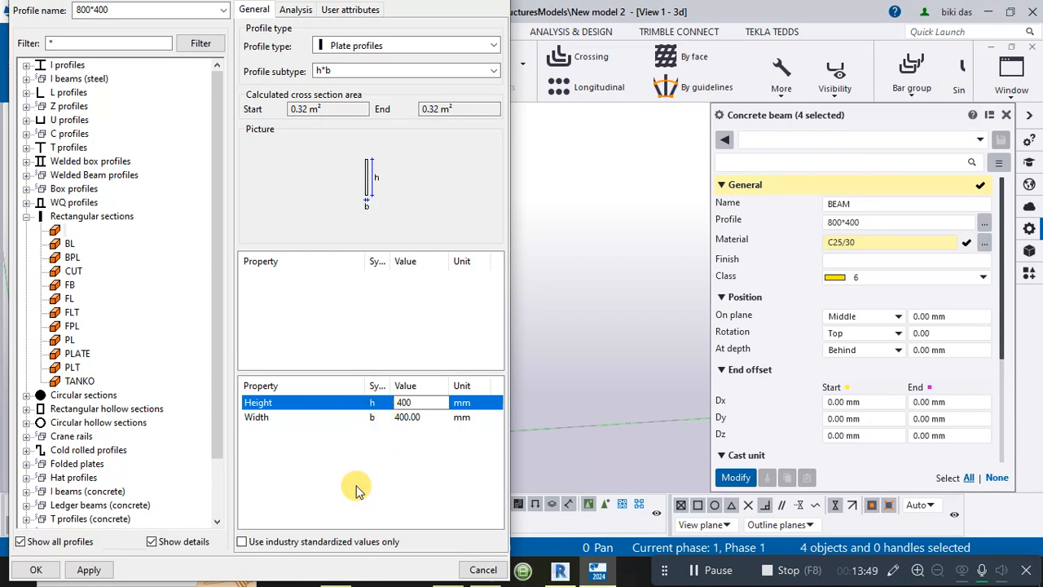
click(87, 570)
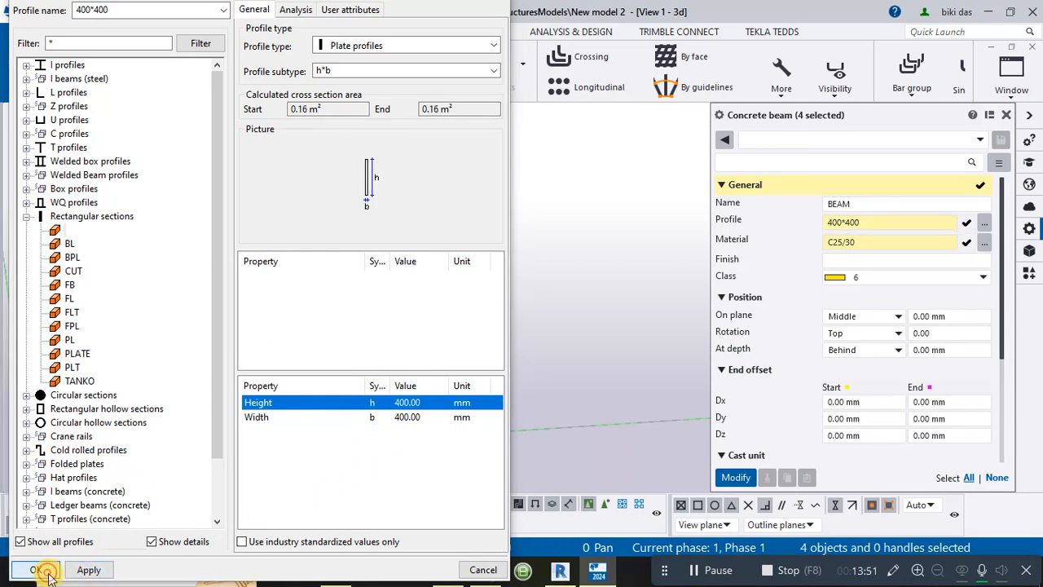
click(38, 569)
click(744, 479)
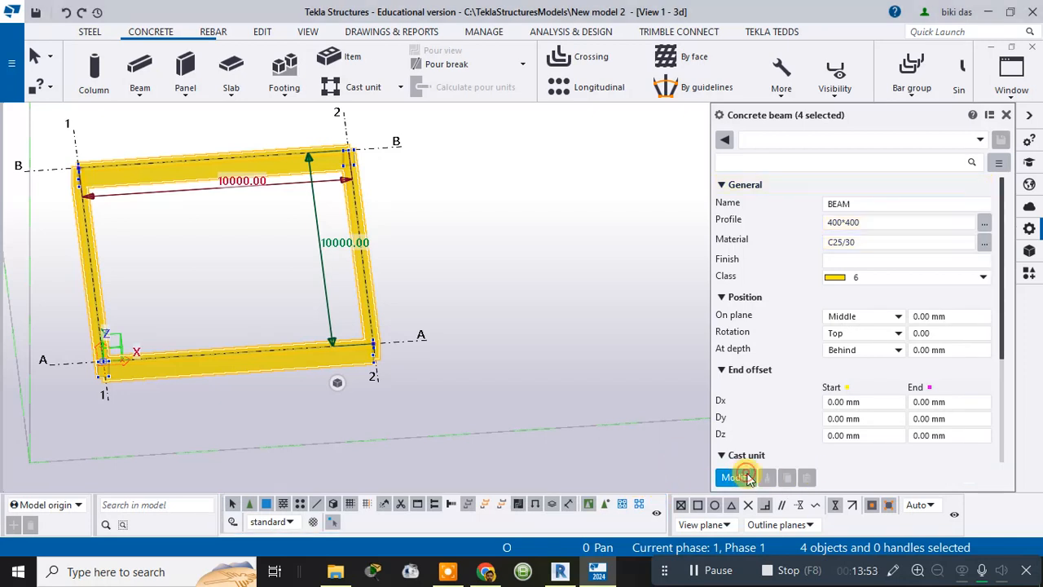
click(792, 299)
click(442, 244)
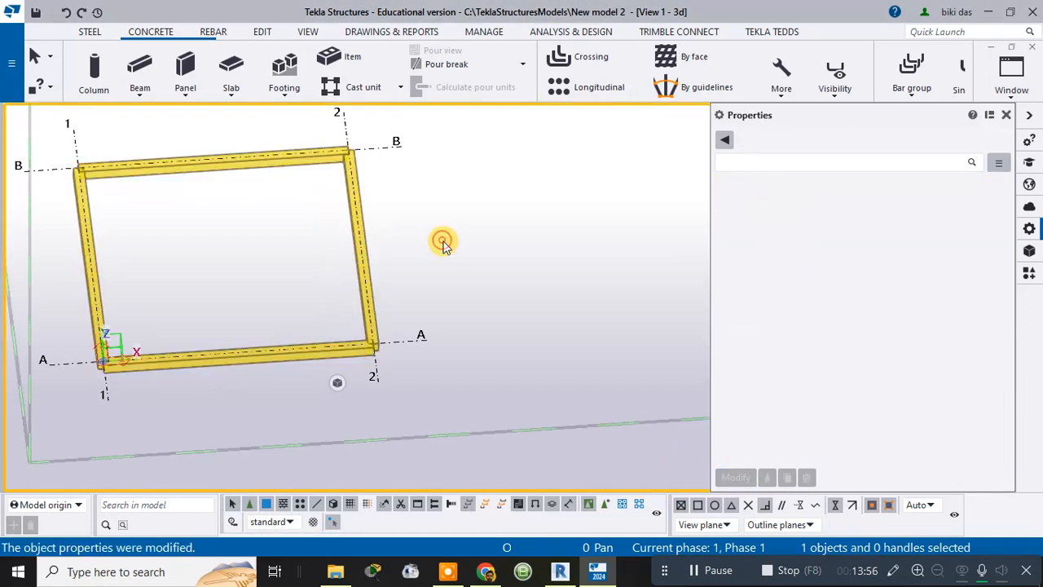
Check the profile of the beam along grid line 2 and try an area selection around the whole frame.
click(364, 246)
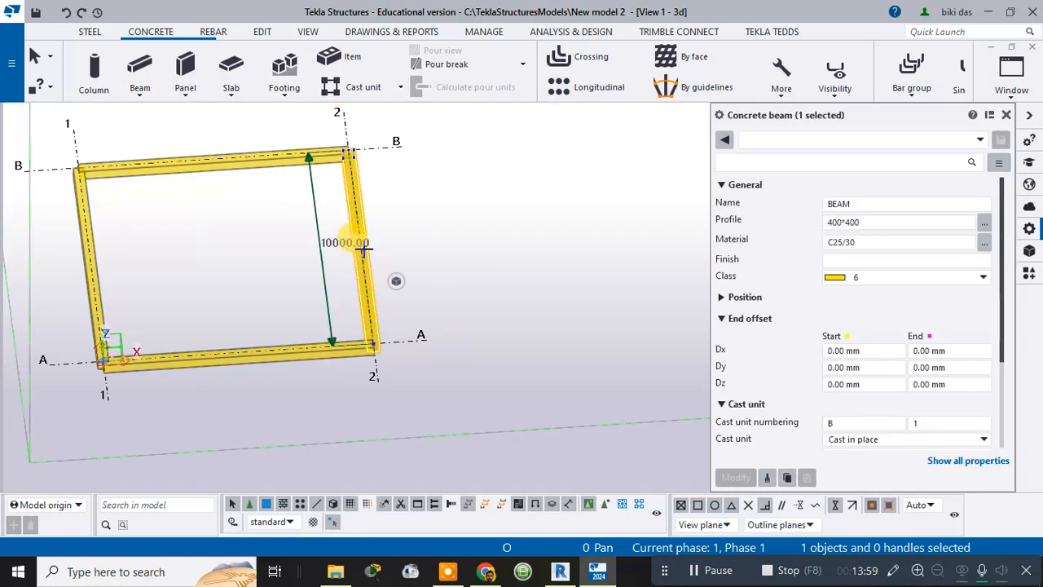
click(857, 228)
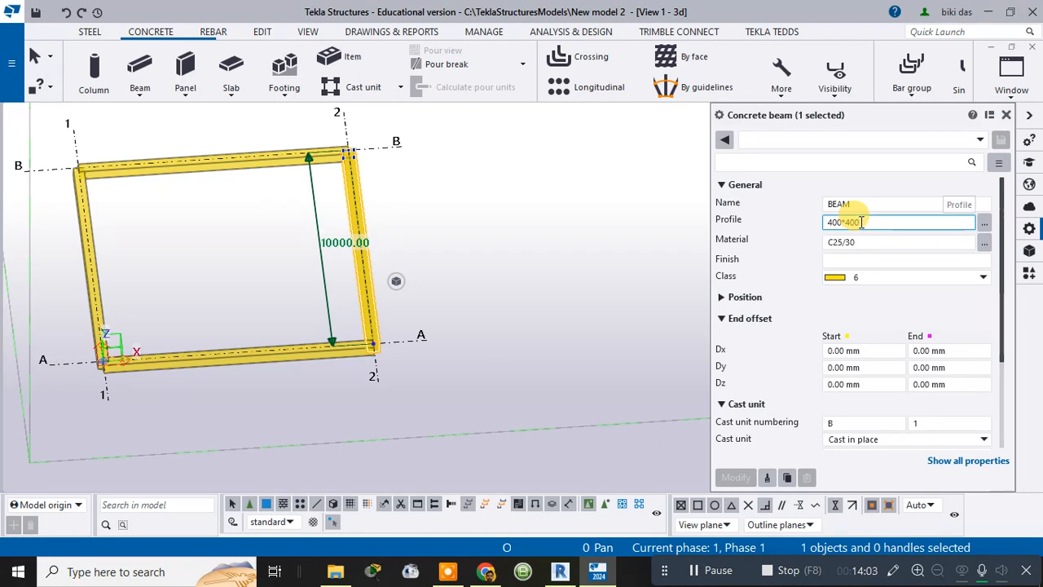
drag(449, 131, 46, 400)
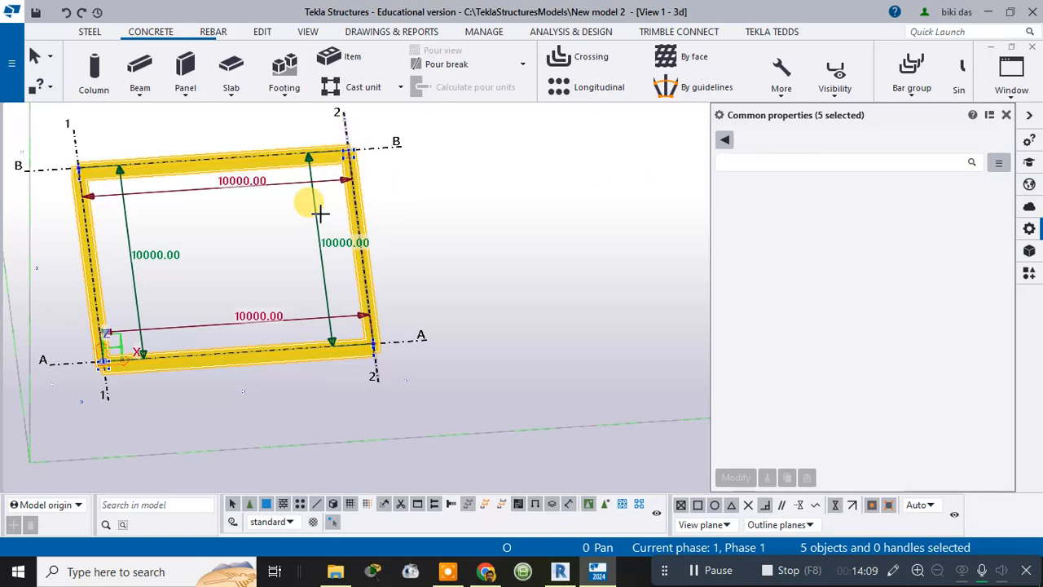
click(483, 230)
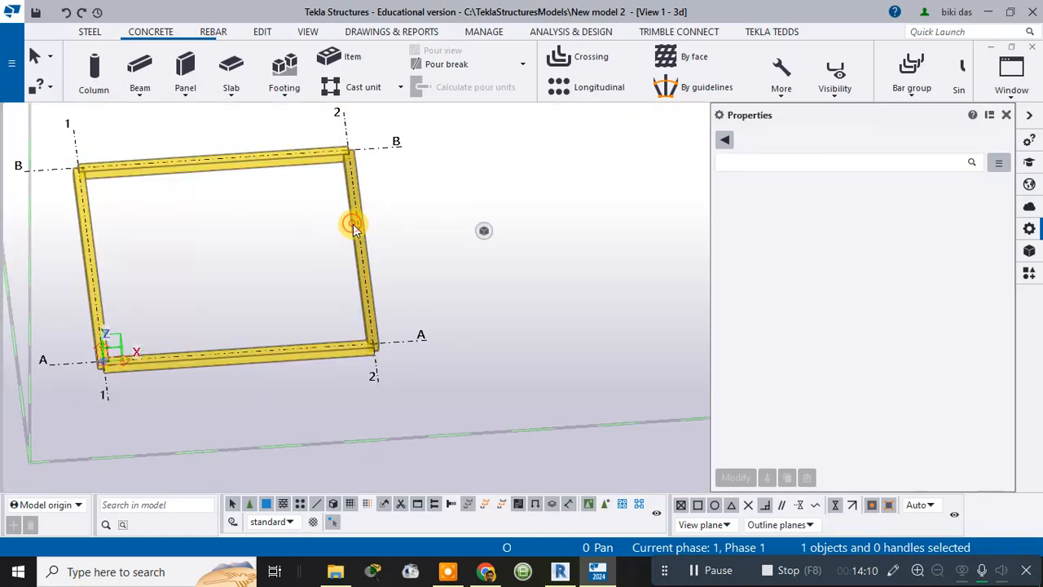
Select the four concrete beams one by one and change their class to 2 (red).
click(355, 227)
ctrl+click(302, 161)
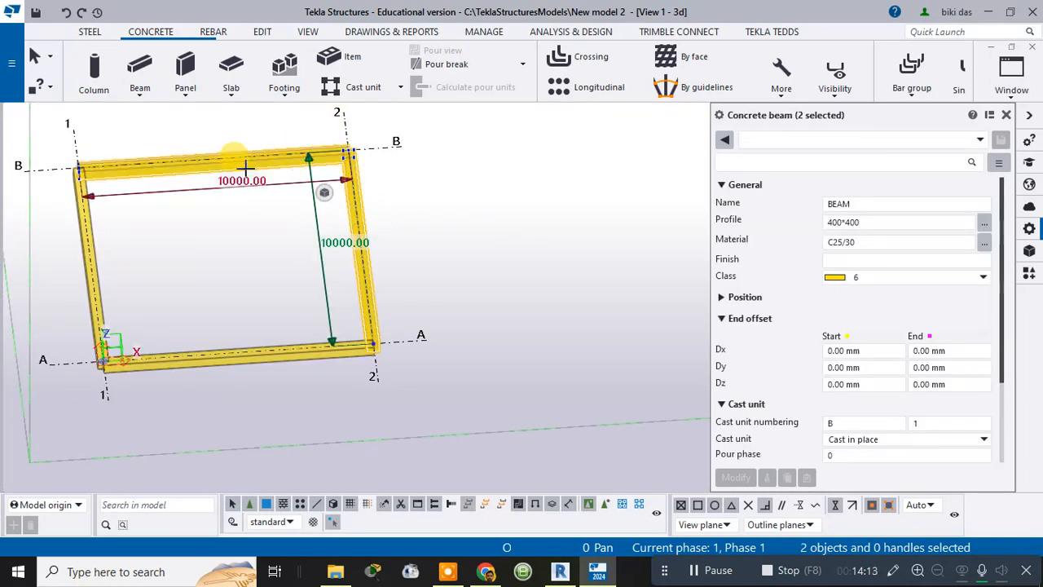
ctrl+click(90, 244)
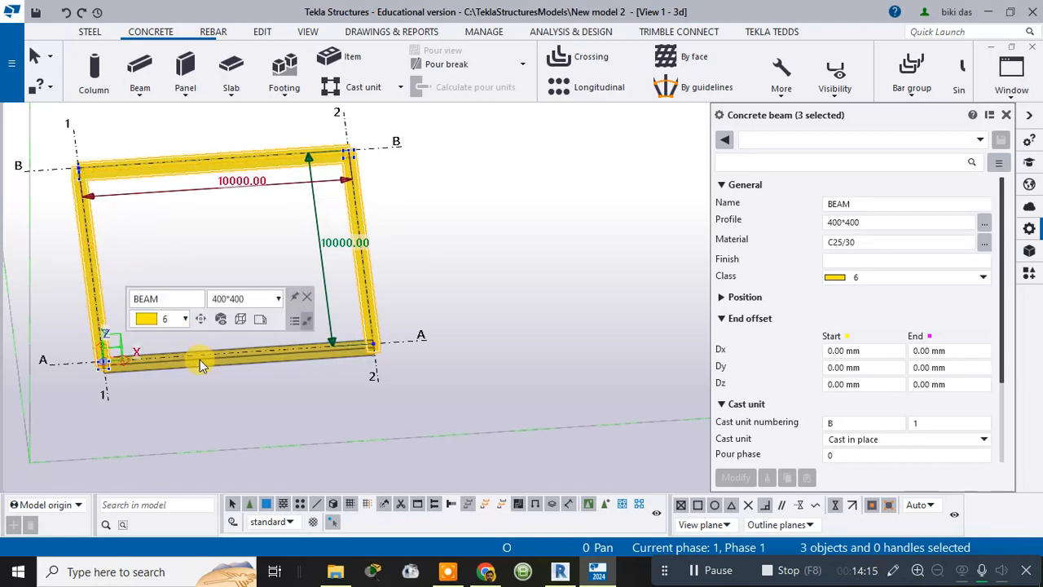
ctrl+click(200, 360)
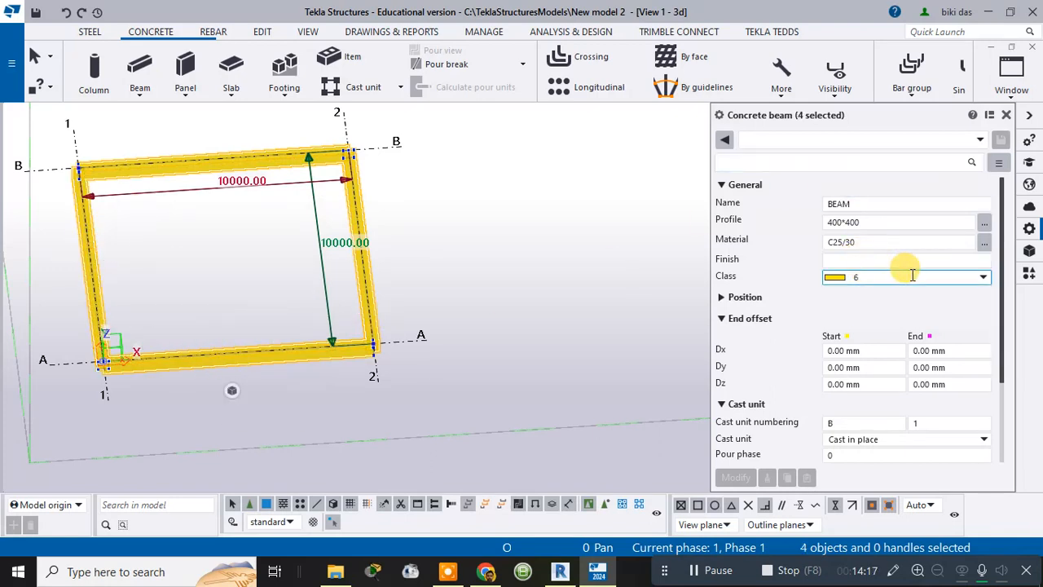
click(984, 275)
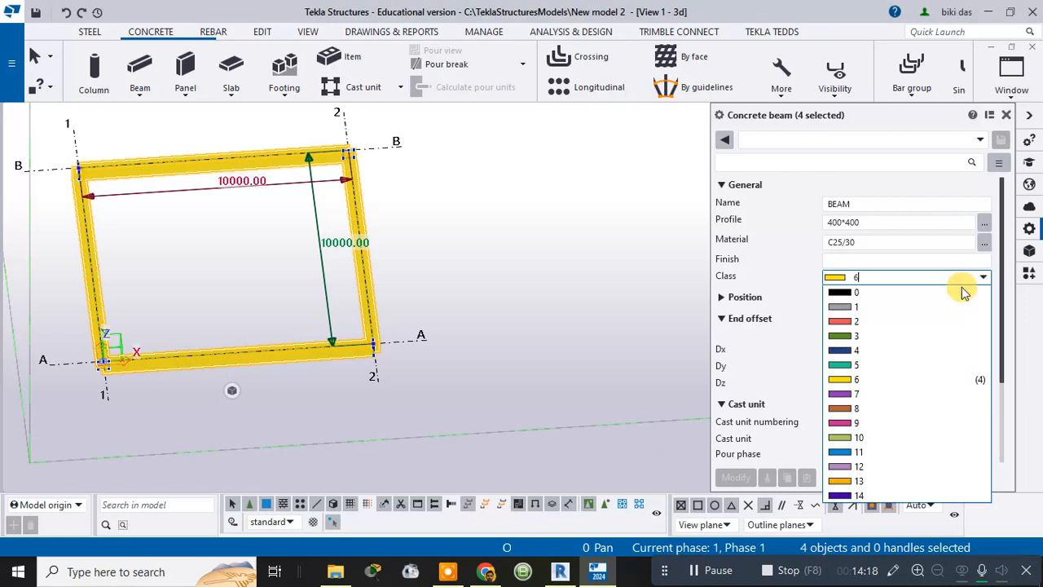
click(873, 322)
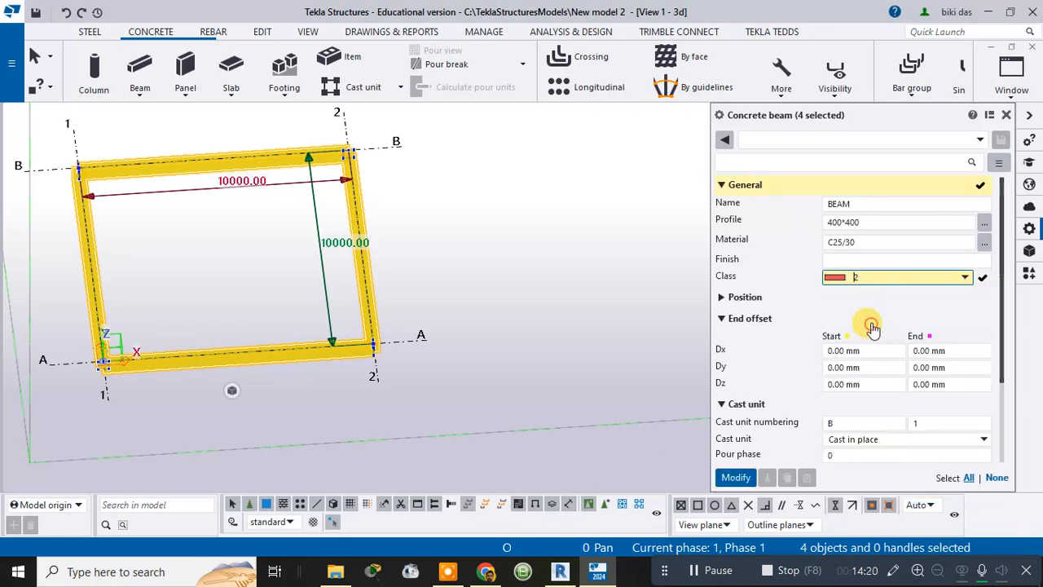
click(735, 477)
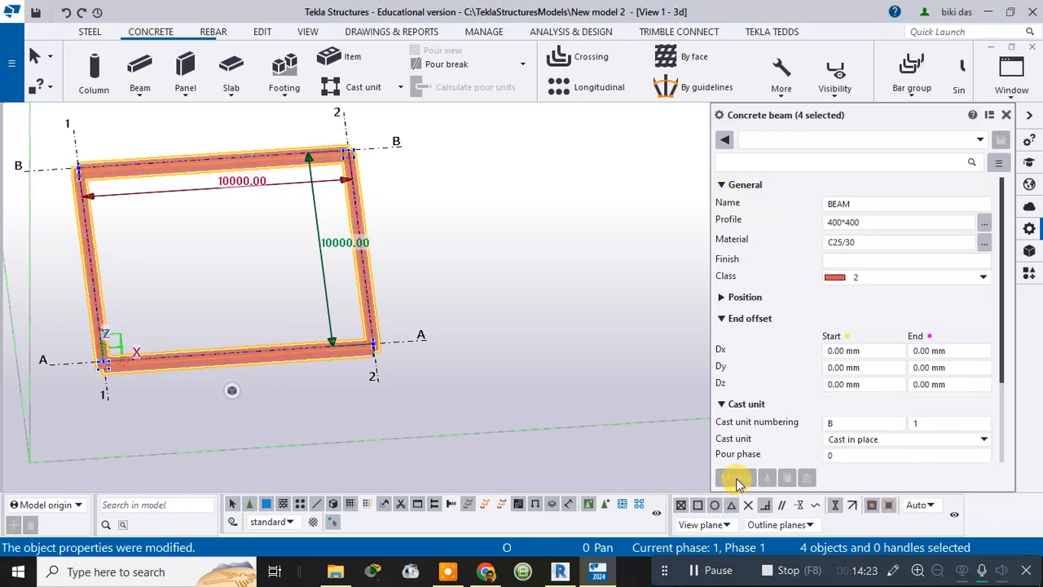
Check the cast unit type and the remaining properties of the four selected beams.
scroll(870, 399, down, 2)
click(890, 370)
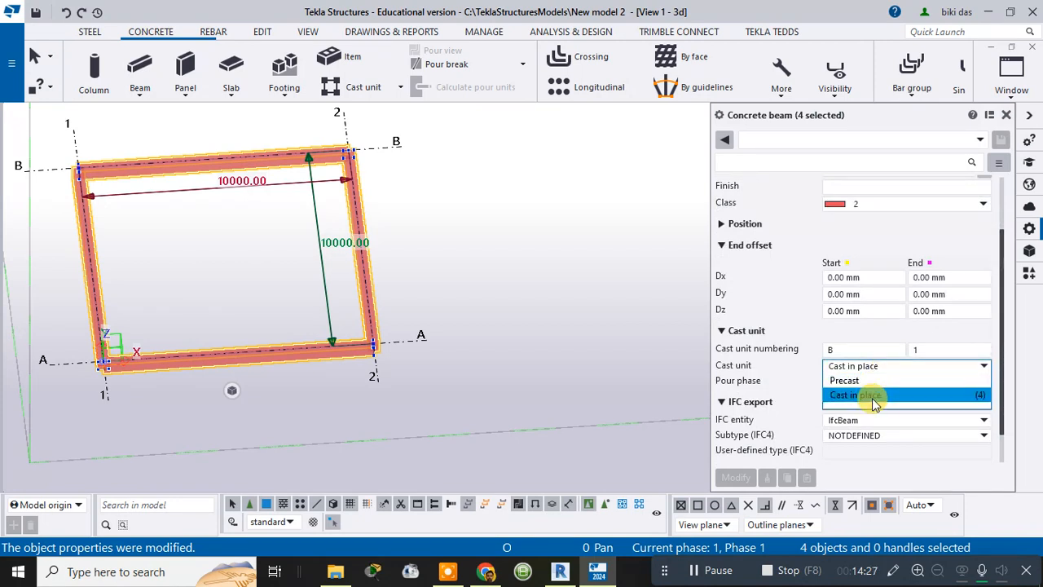
click(782, 391)
scroll(815, 381, down, 1)
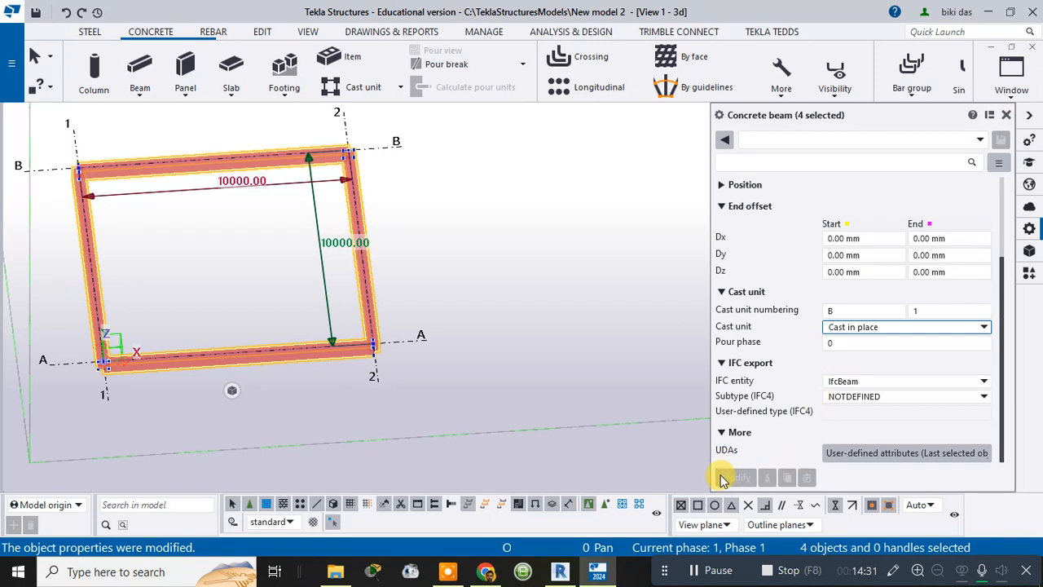
scroll(831, 317, up, 3)
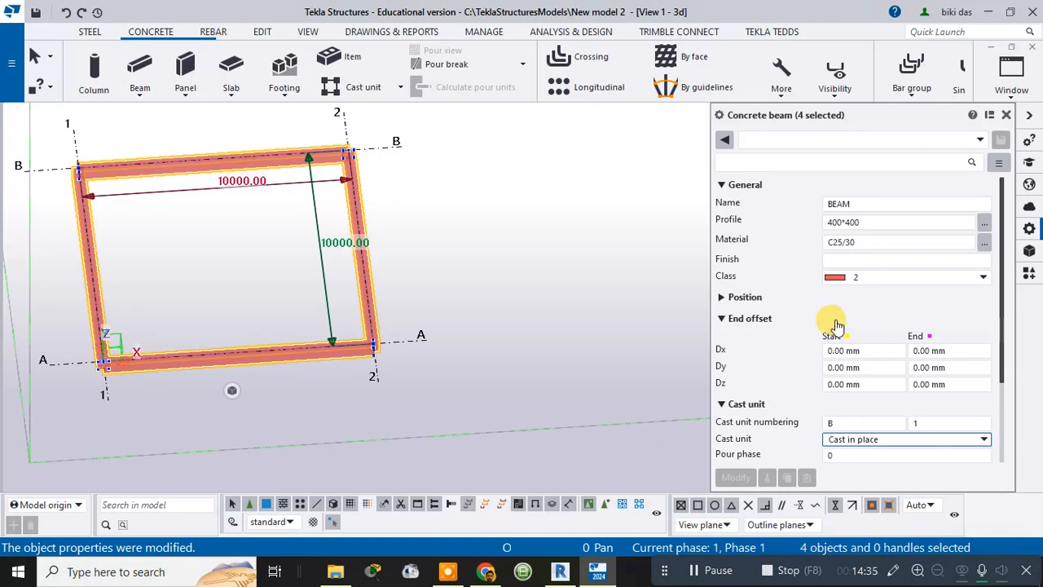
Set the Dz end offset of the four selected beams to 100 mm at start and end, apply it and close the properties.
click(845, 348)
click(835, 367)
click(847, 351)
click(864, 368)
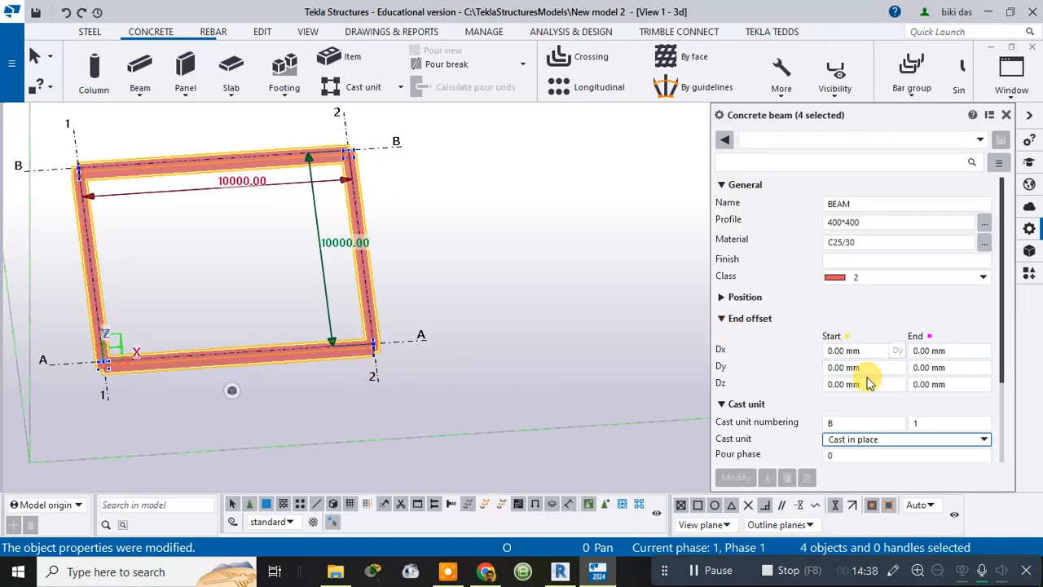
click(838, 384)
drag(848, 384, 818, 385)
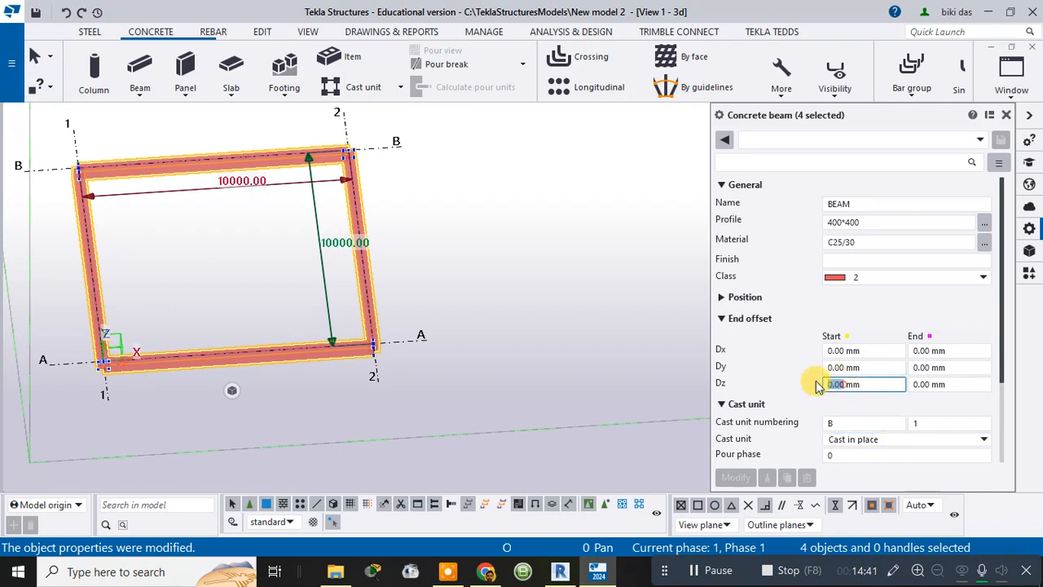
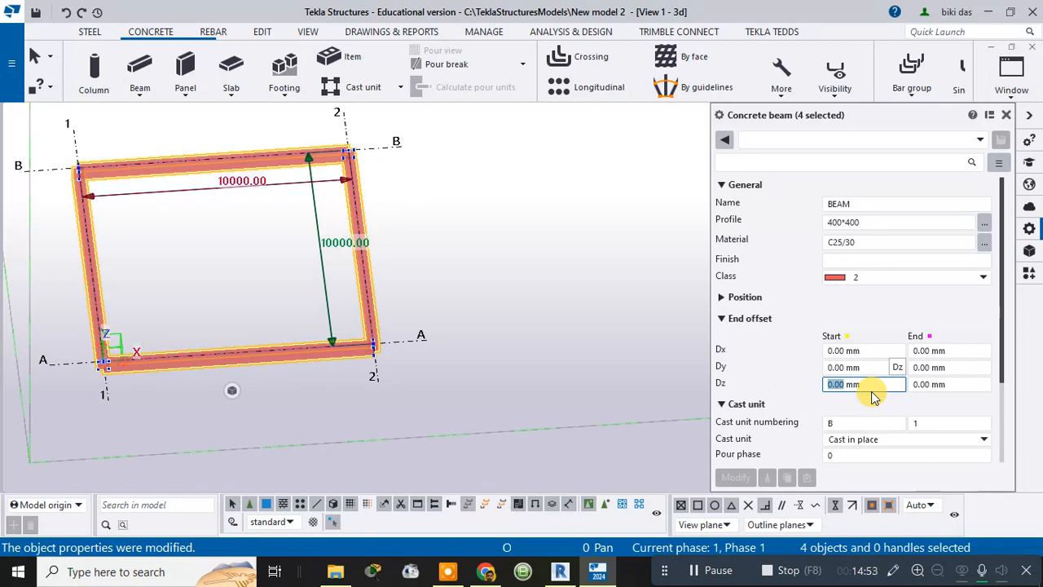
text(10)
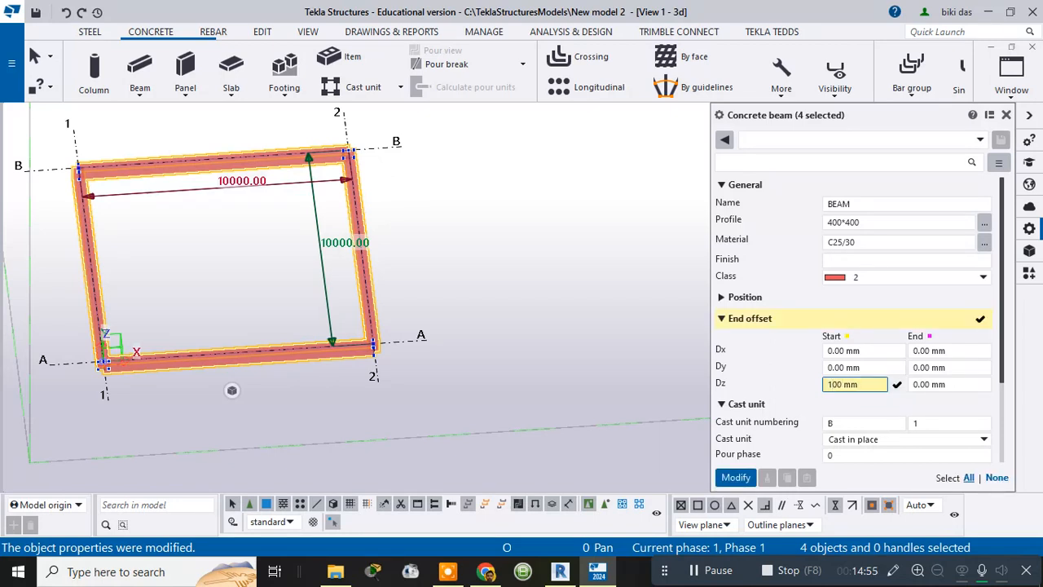
click(930, 385)
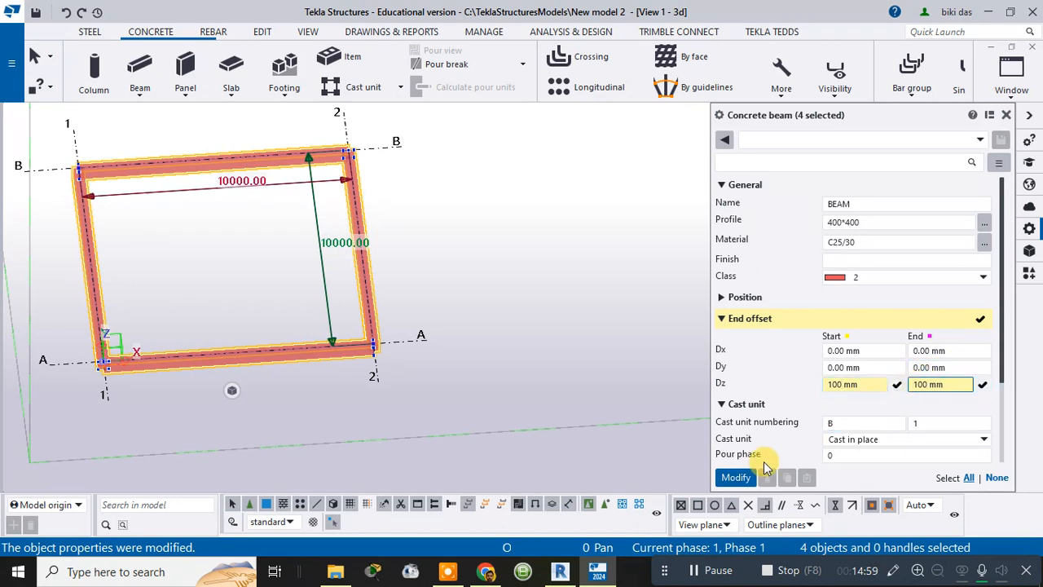
click(742, 478)
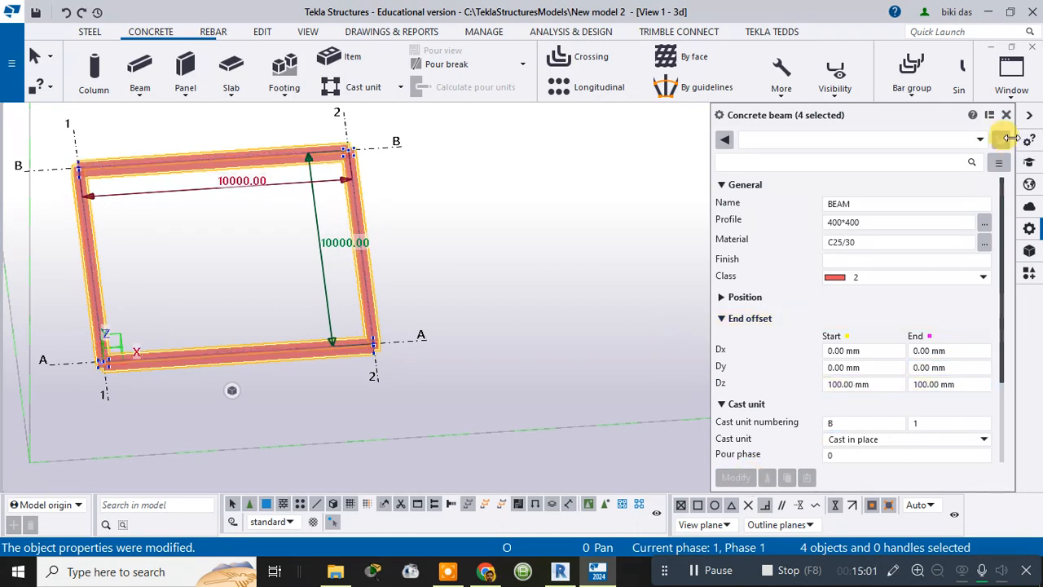
click(1008, 115)
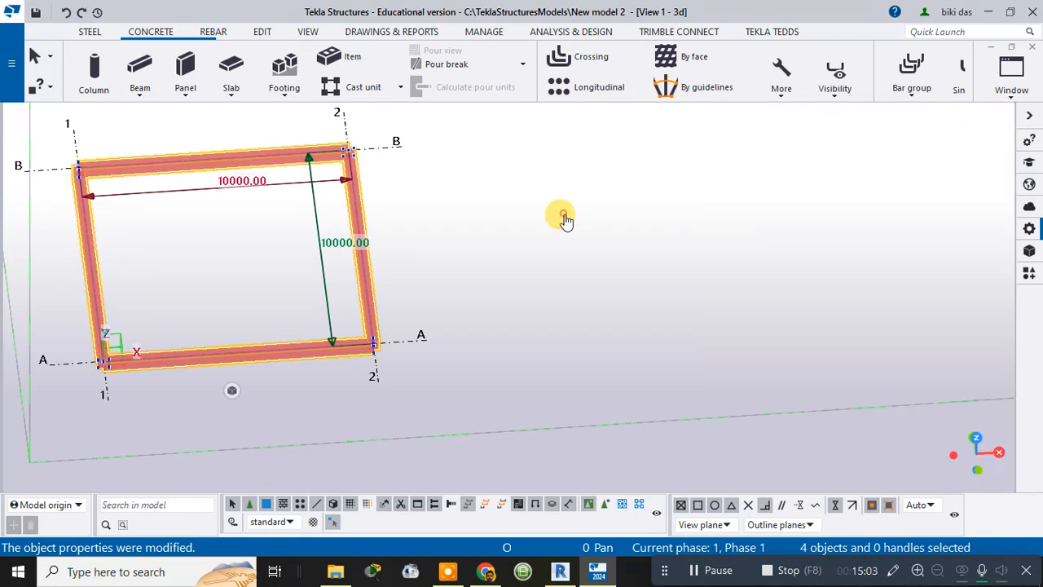
Set the 3D view's visible object group to standard and apply the change.
double_click(561, 214)
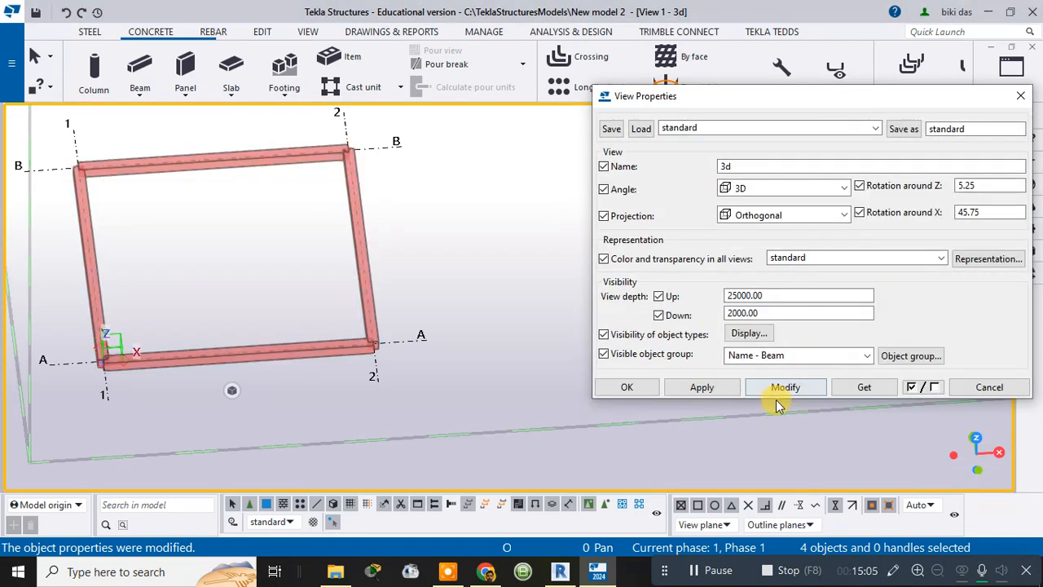
click(867, 355)
scroll(794, 203, up, 5)
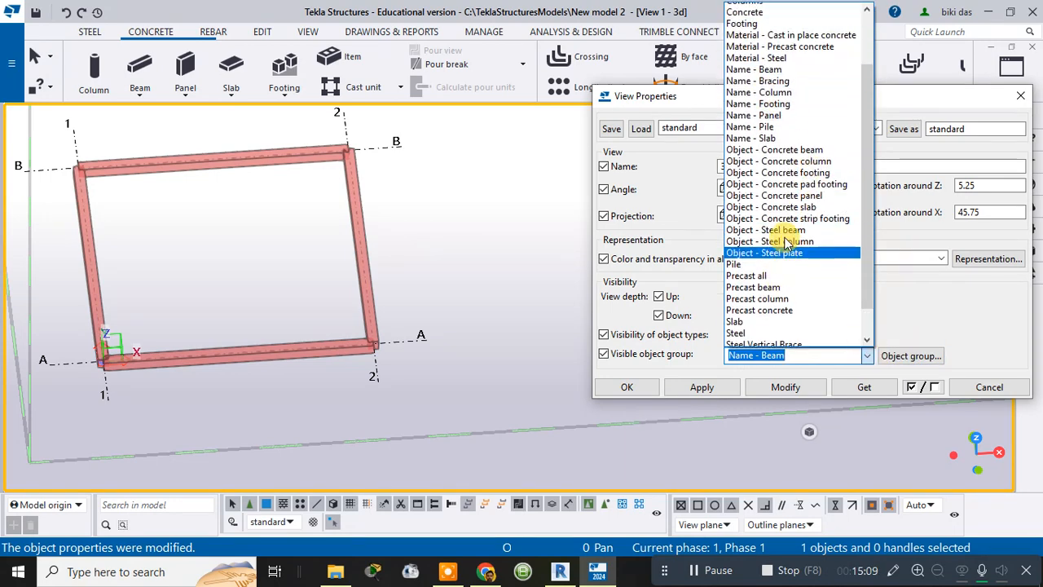
click(754, 9)
click(783, 387)
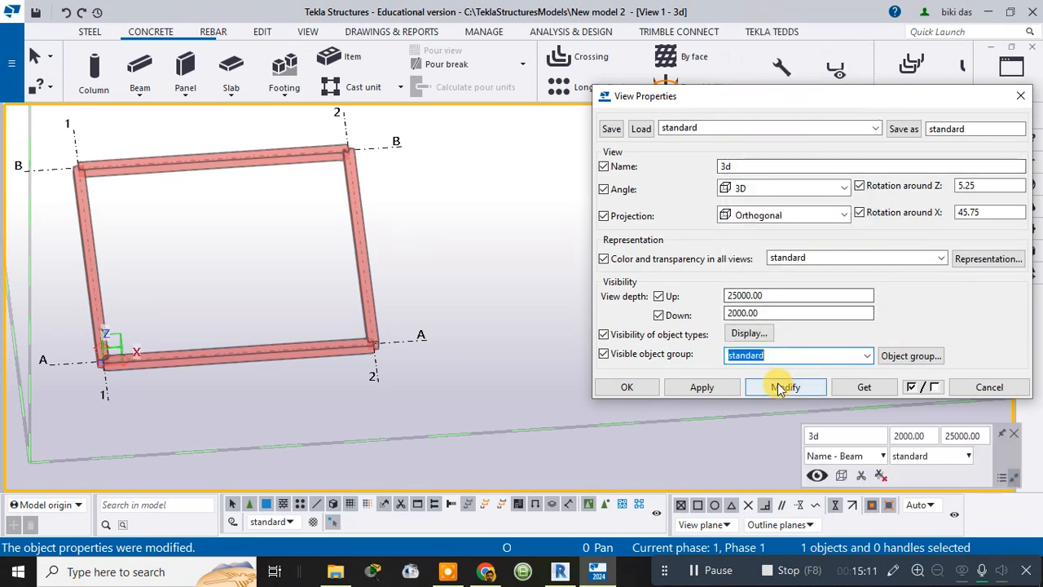
click(626, 387)
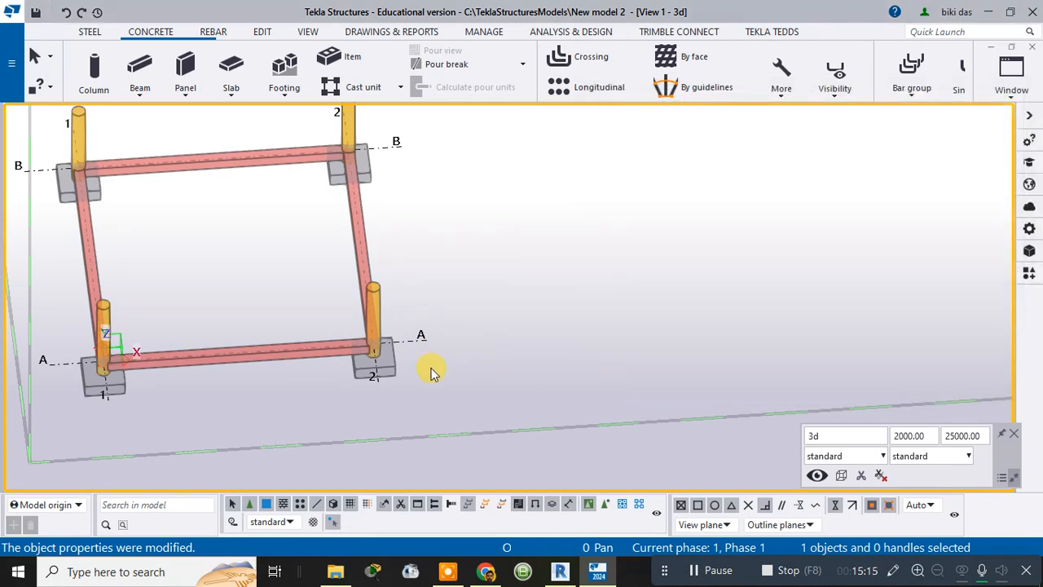
Examine the height of the raised beams relative to the columns and footings from several angles and distances.
ctrl+middle_drag(431, 373, 297, 259)
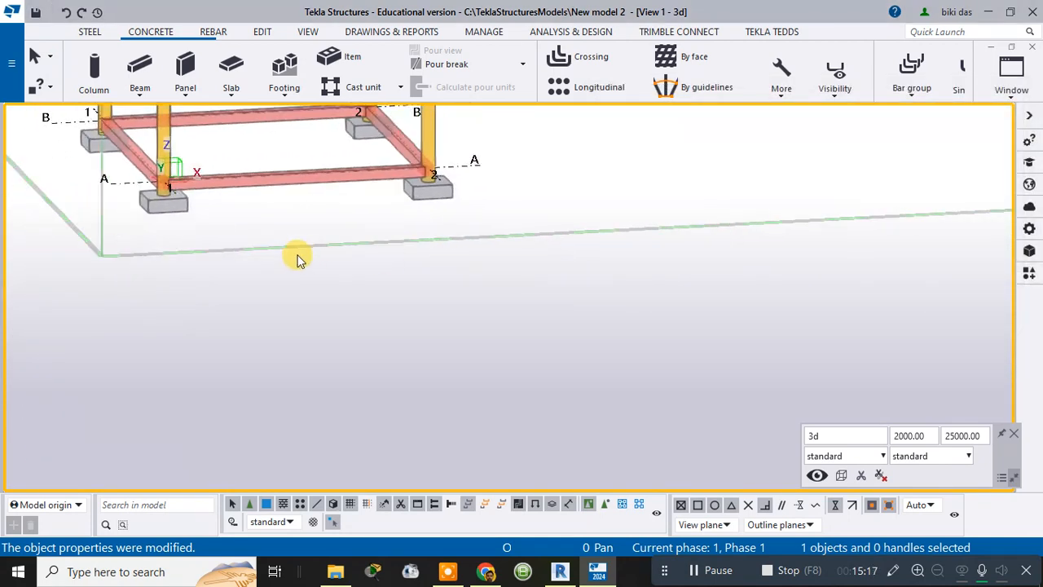
scroll(257, 216, up, 5)
middle_drag(214, 209, 288, 365)
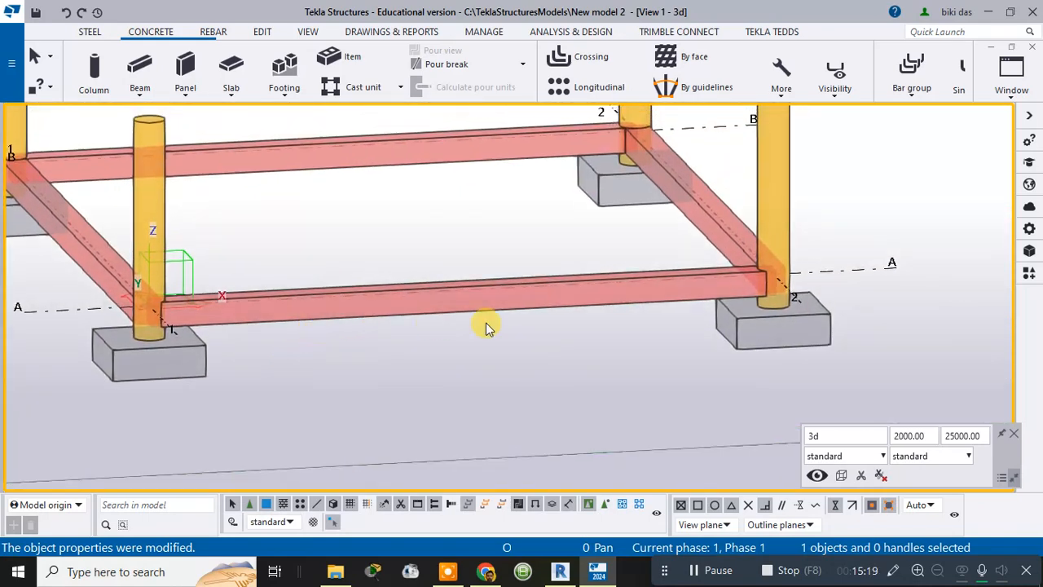
ctrl+middle_drag(486, 323, 462, 382)
scroll(453, 361, down, 5)
scroll(457, 386, down, 1)
scroll(460, 417, up, 4)
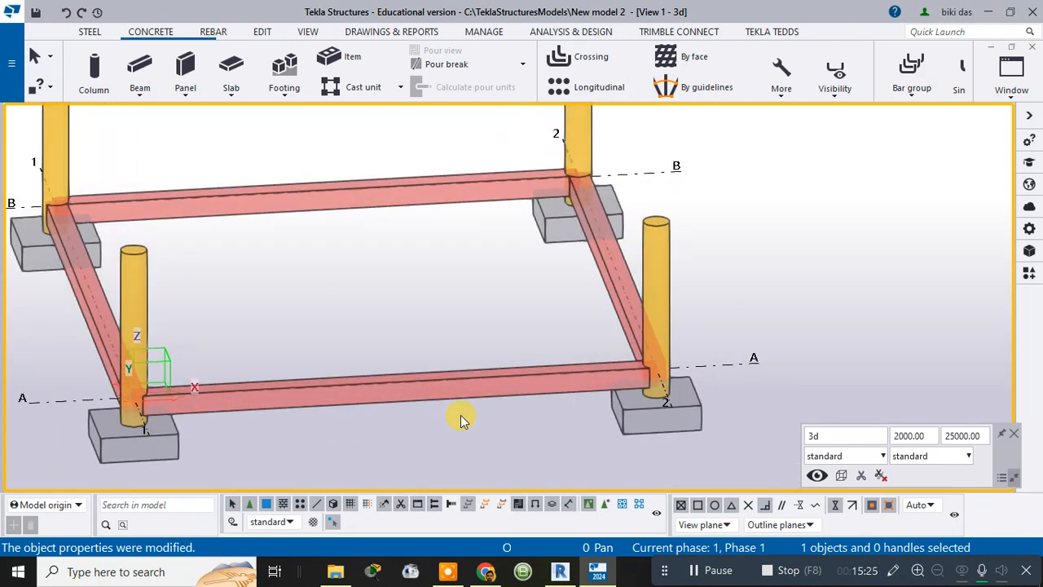
scroll(460, 414, down, 4)
scroll(235, 299, up, 4)
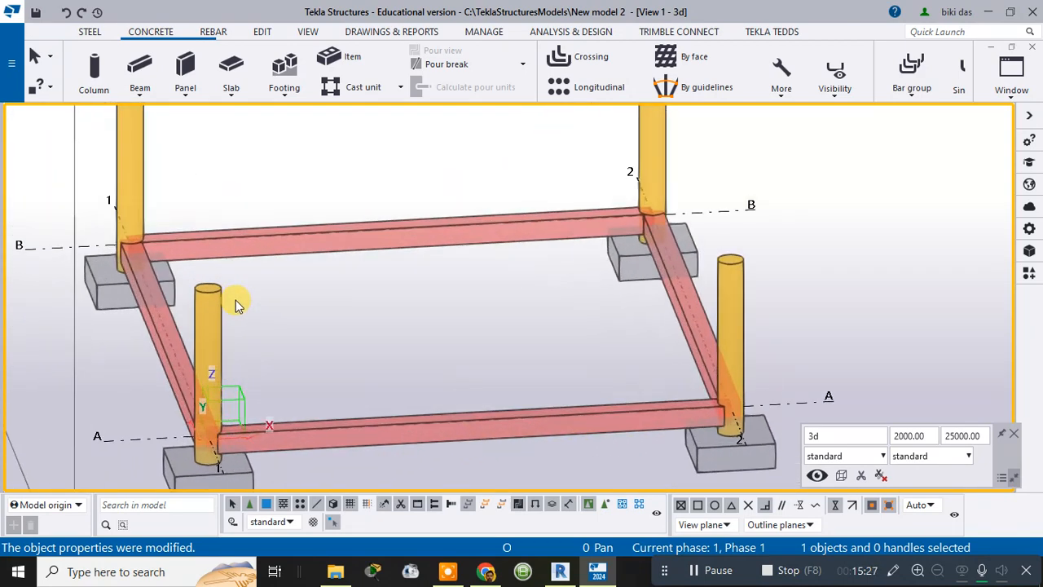
scroll(236, 300, down, 5)
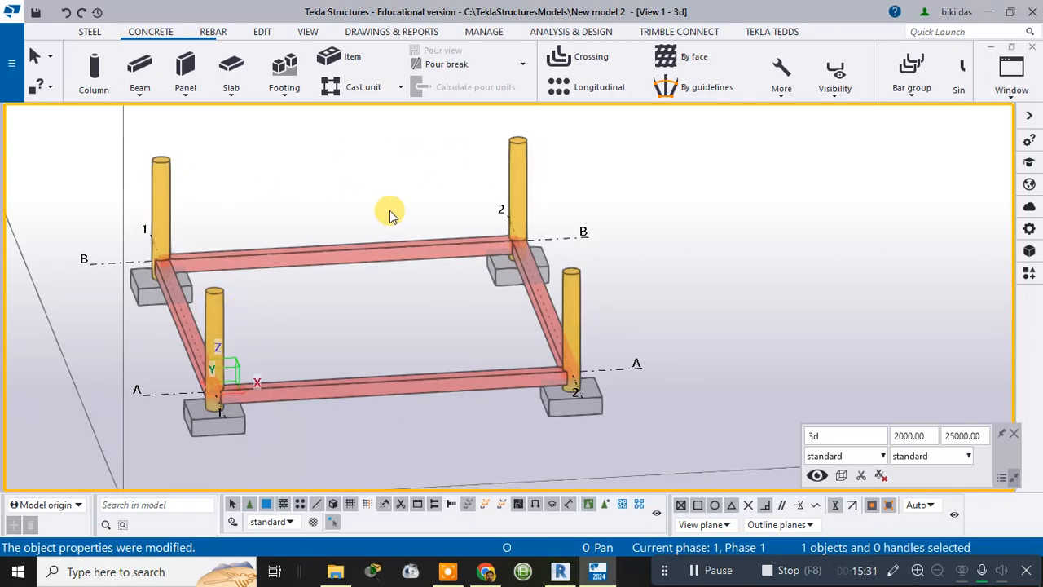
Try to create a concrete beam in plan view along grid line B from grid 1 to grid 2, cancel its creation and return to 3D.
click(140, 96)
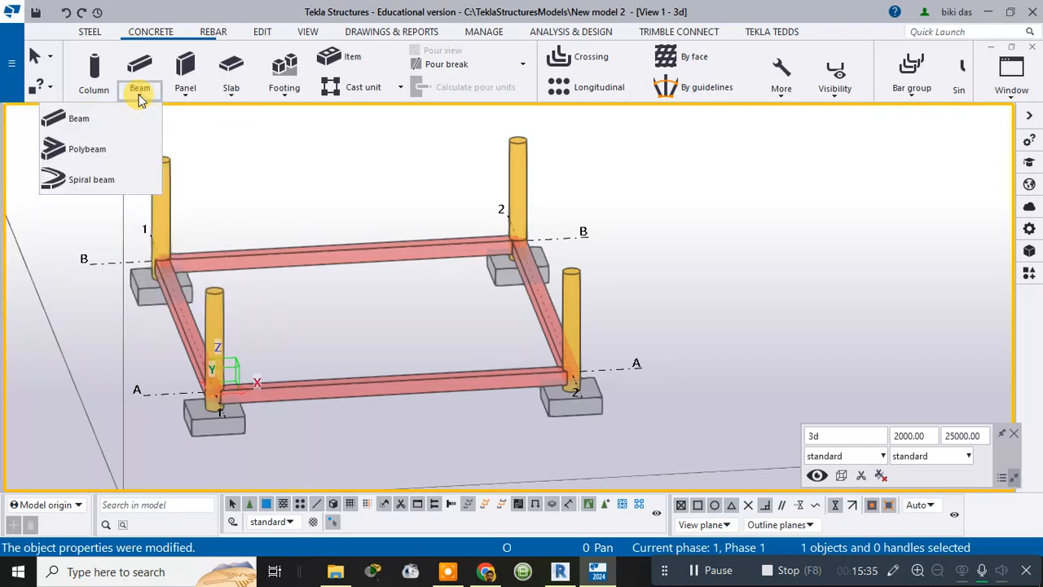
click(285, 162)
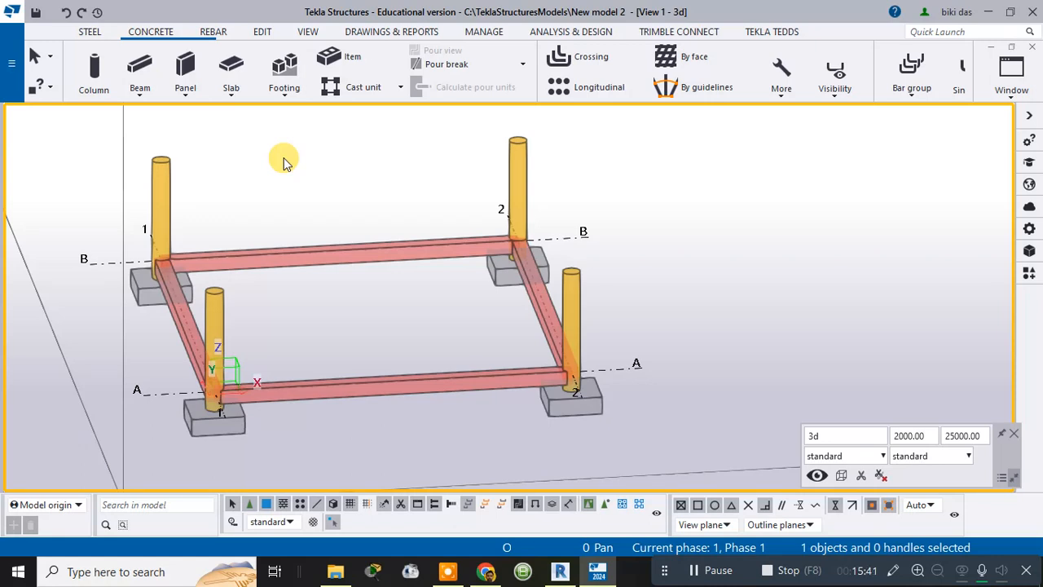
key(ctrl+p)
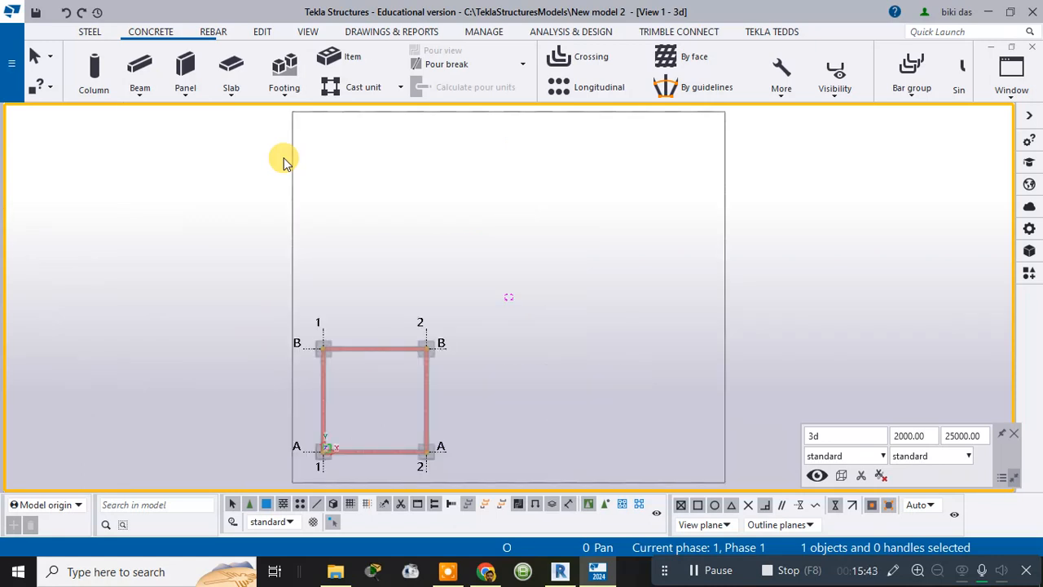
scroll(324, 347, up, 8)
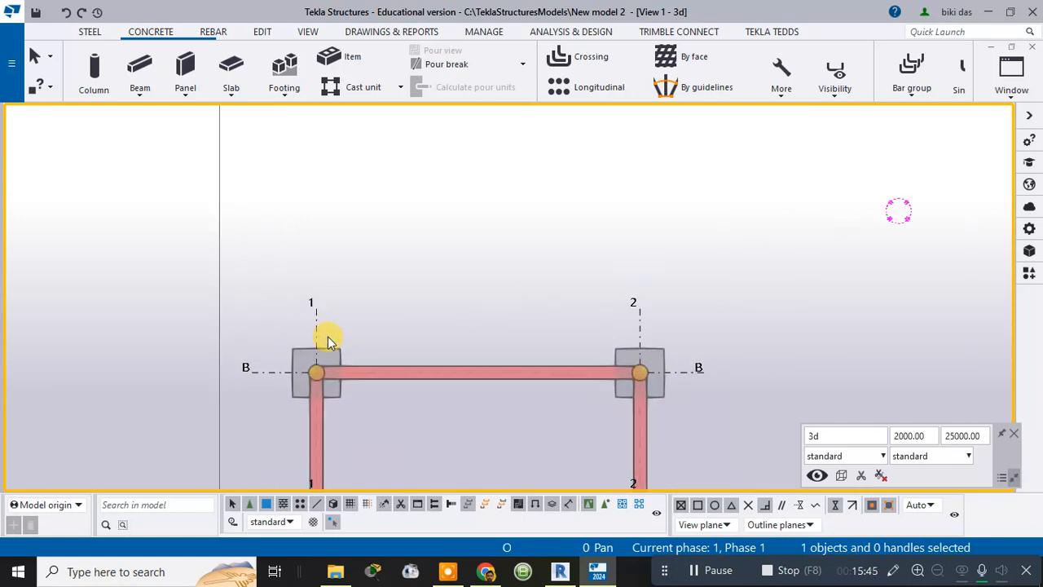
middle_drag(349, 314, 326, 255)
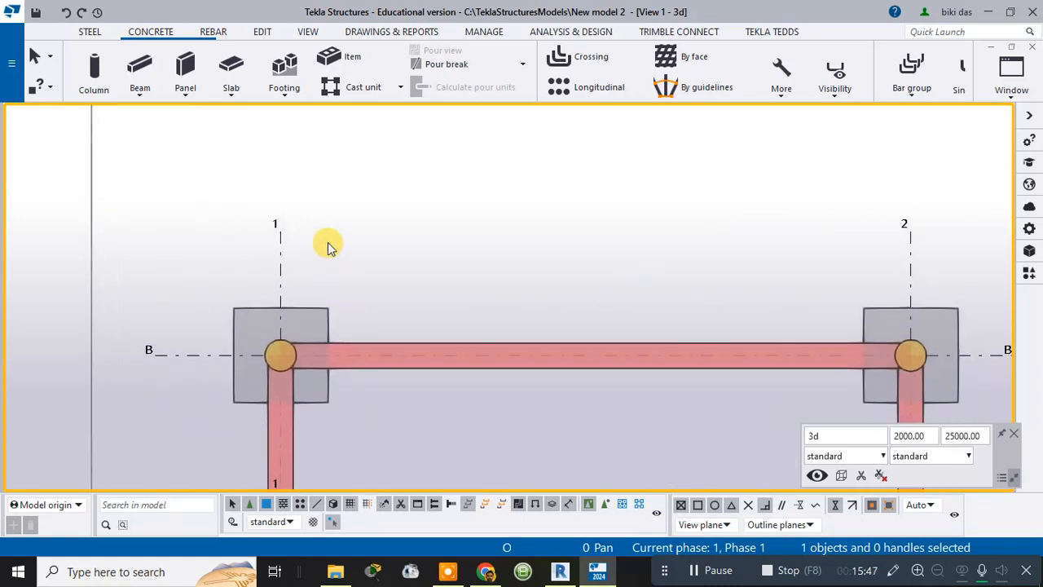
click(141, 94)
click(130, 117)
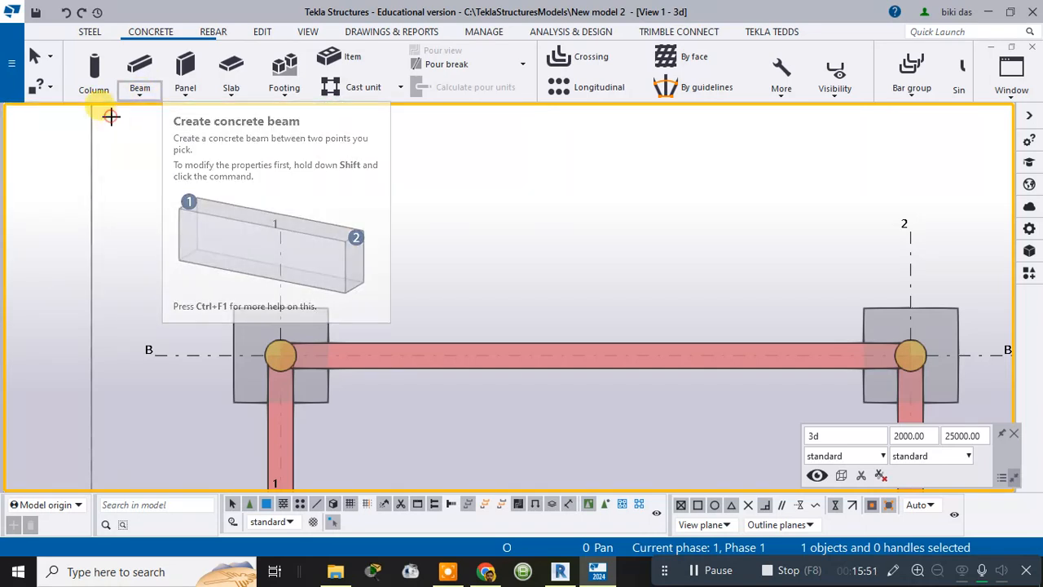
click(281, 355)
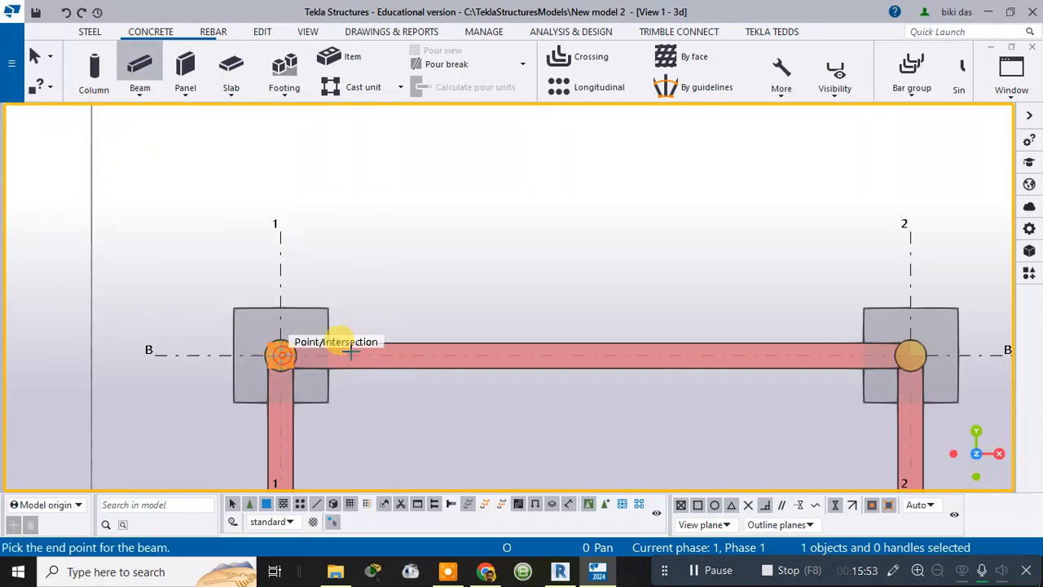
click(914, 362)
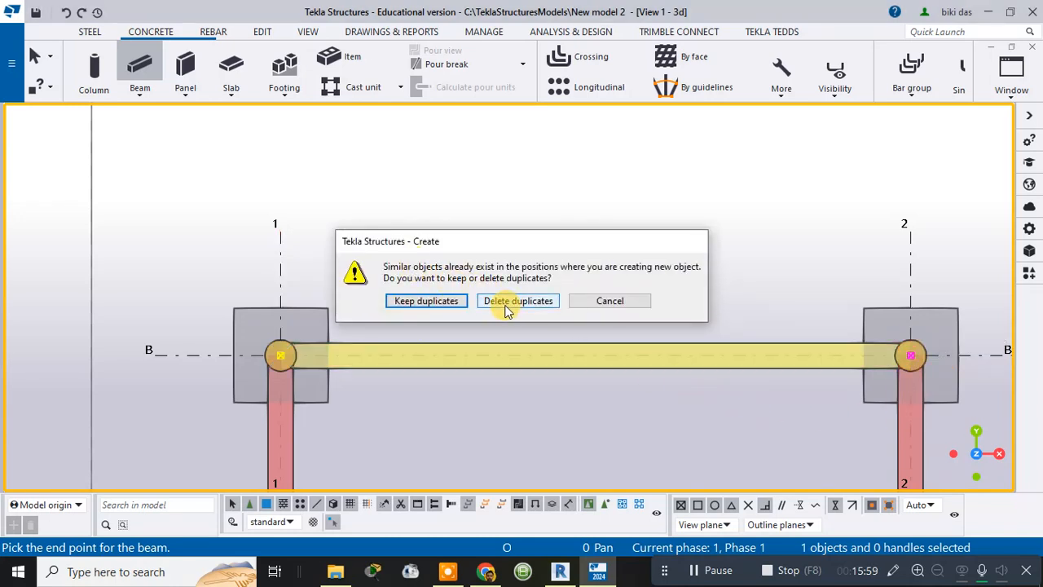
click(610, 300)
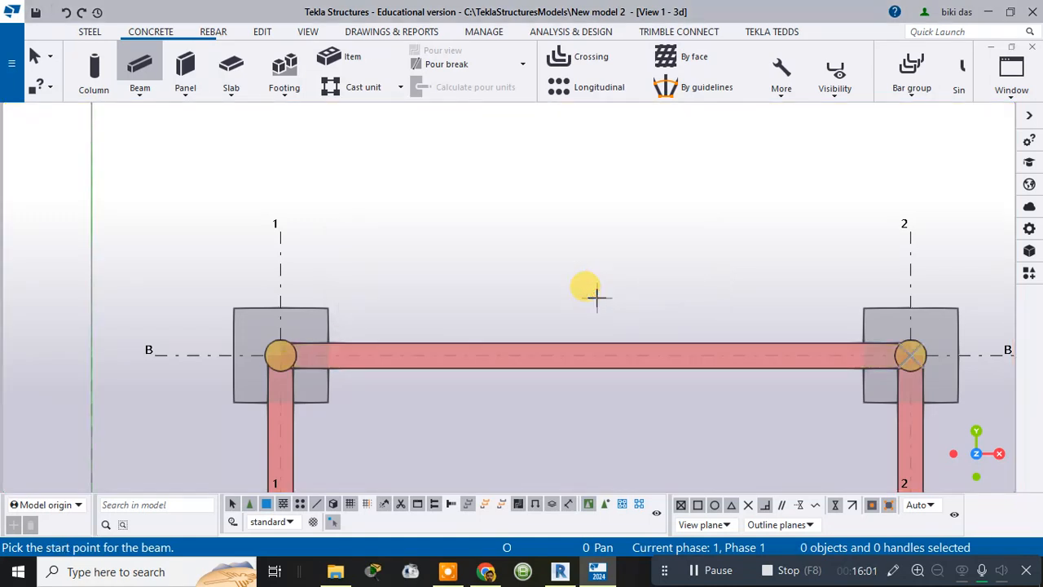
scroll(595, 297, down, 2)
middle_drag(594, 297, 446, 208)
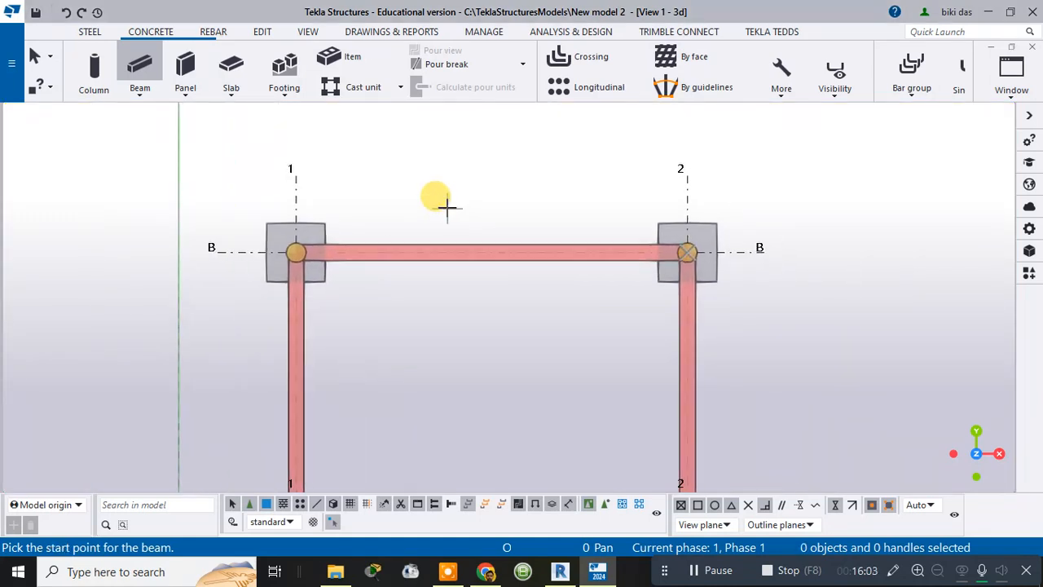
key(ctrl+p)
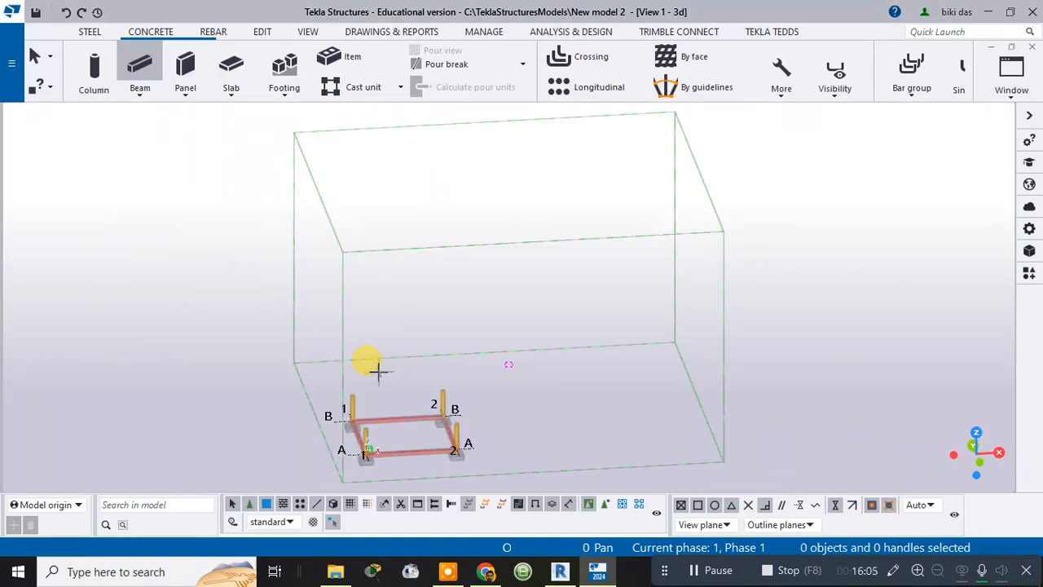
Create a concrete beam along grid line B between the tops of the columns at grid lines 1 and 2.
scroll(377, 363, up, 5)
middle_drag(380, 337, 400, 198)
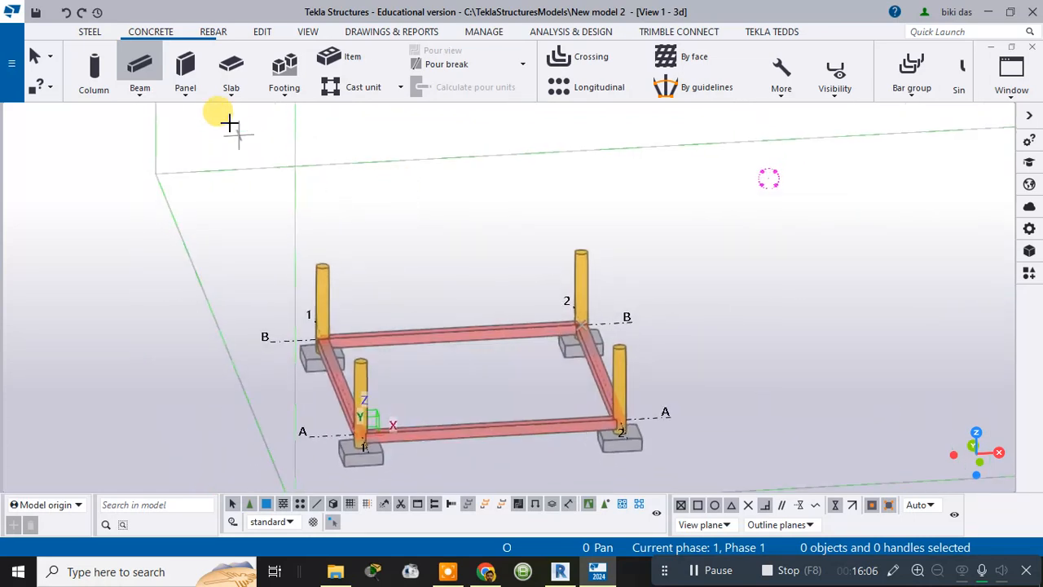
click(139, 95)
click(135, 118)
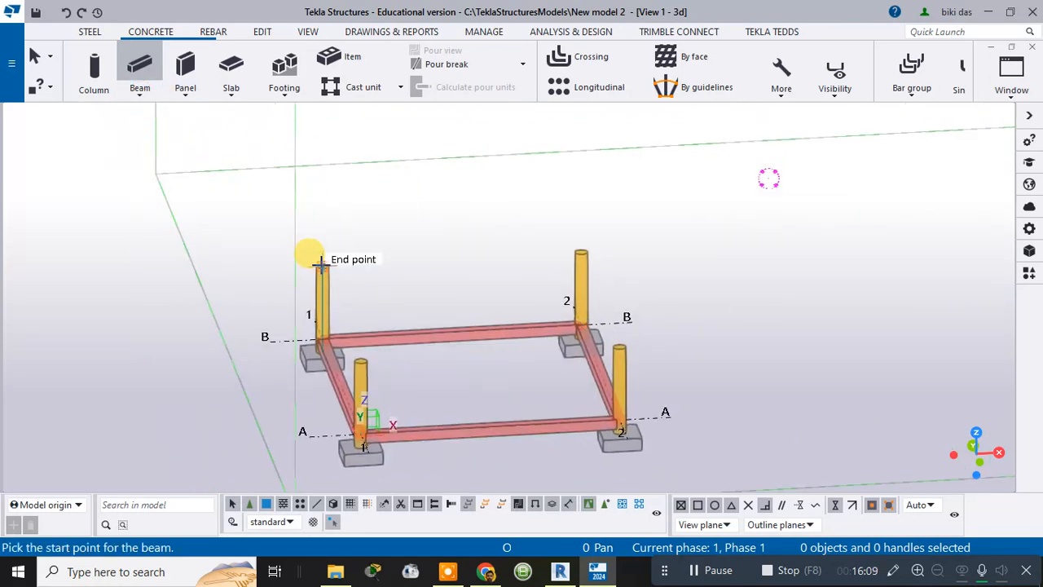
scroll(318, 260, up, 5)
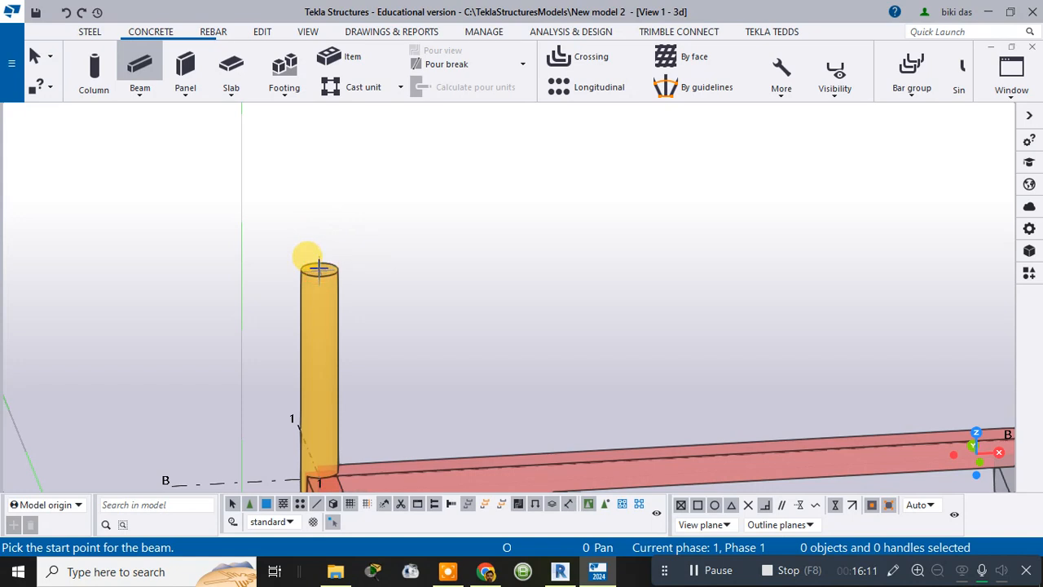
click(317, 261)
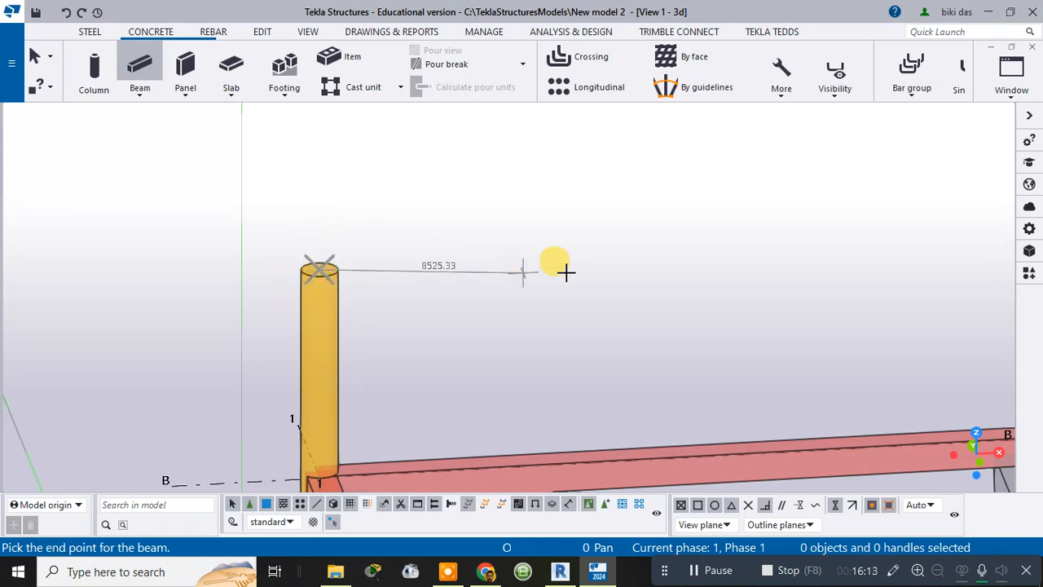
scroll(803, 263, down, 3)
middle_drag(684, 293, 426, 329)
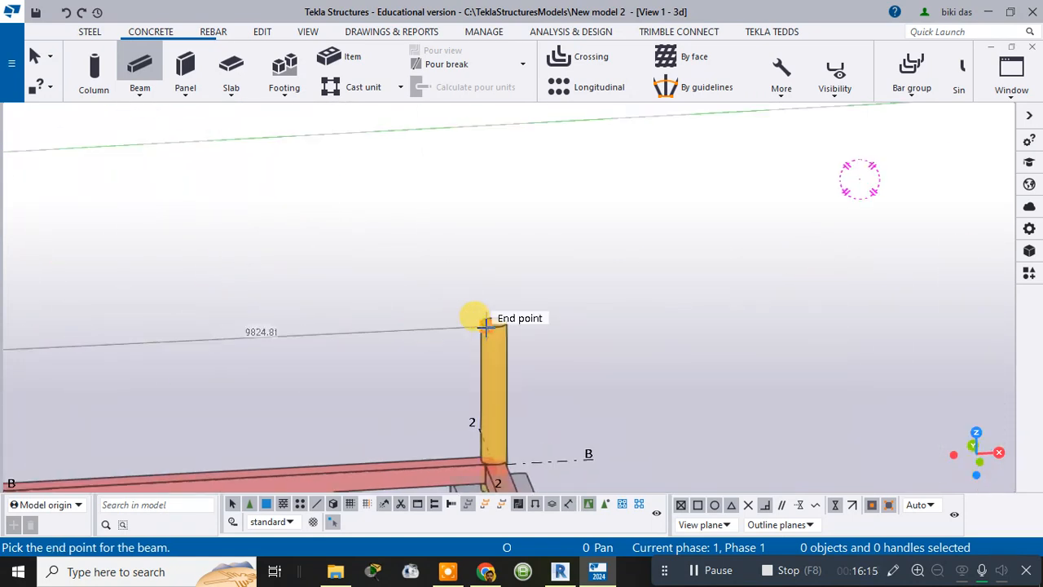
scroll(489, 303, up, 3)
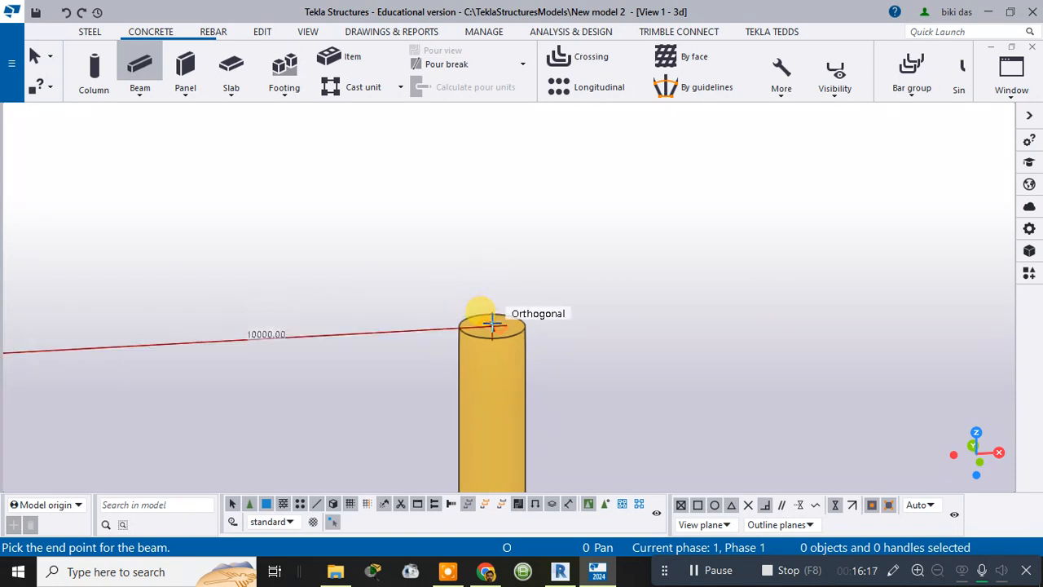
click(493, 318)
scroll(525, 405, down, 5)
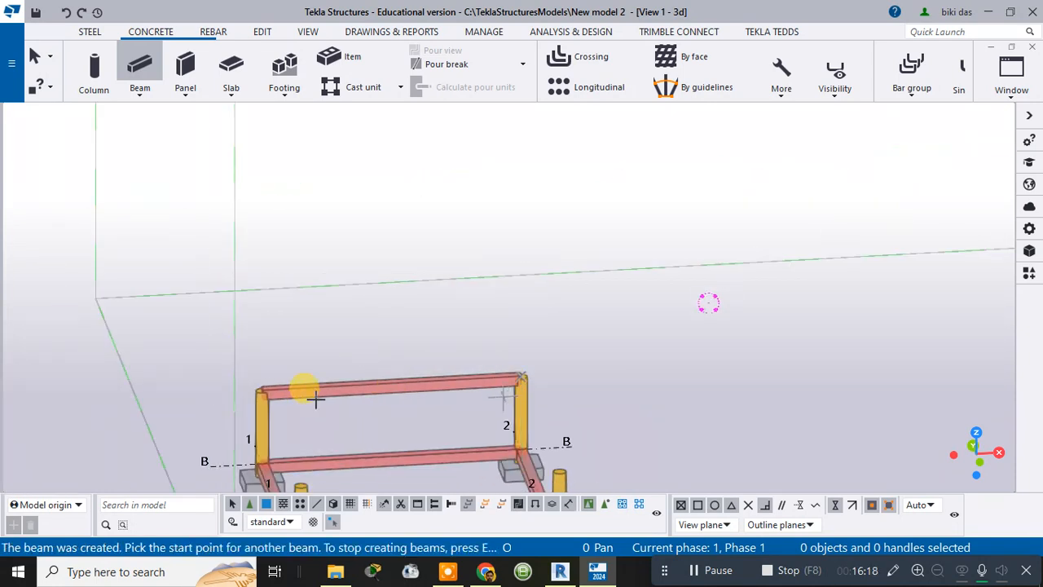
Create an upper concrete beam along grid line 2 from column top B-2 to column top A-2.
middle_drag(324, 408, 233, 217)
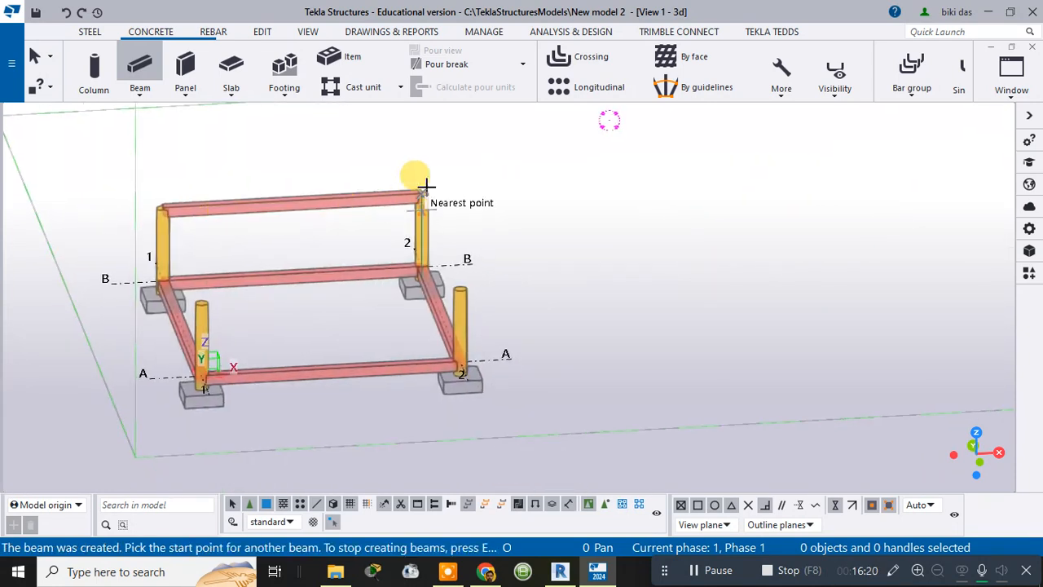
scroll(424, 184, up, 4)
click(405, 210)
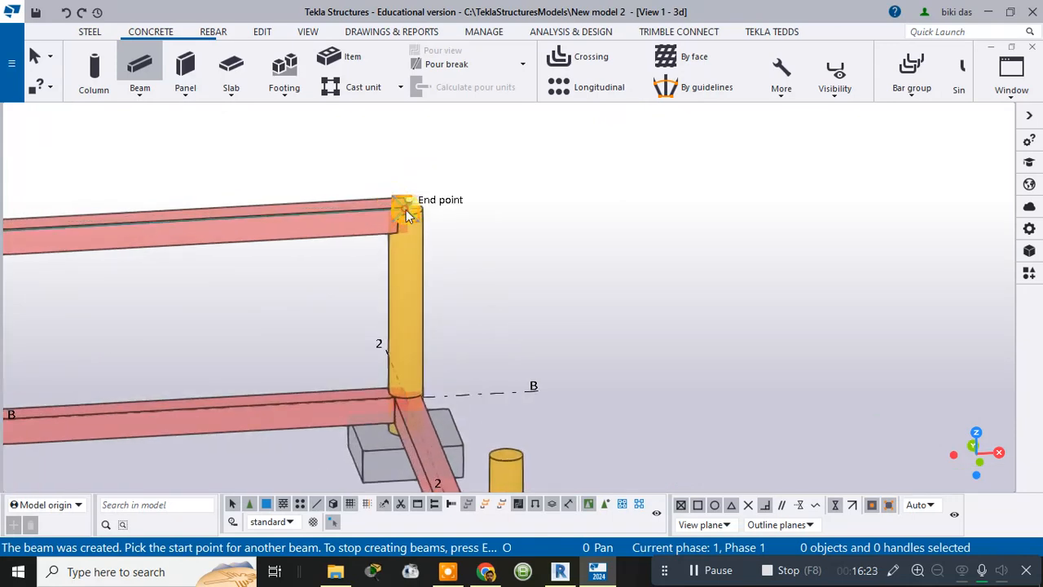
scroll(477, 359, down, 3)
scroll(496, 422, up, 5)
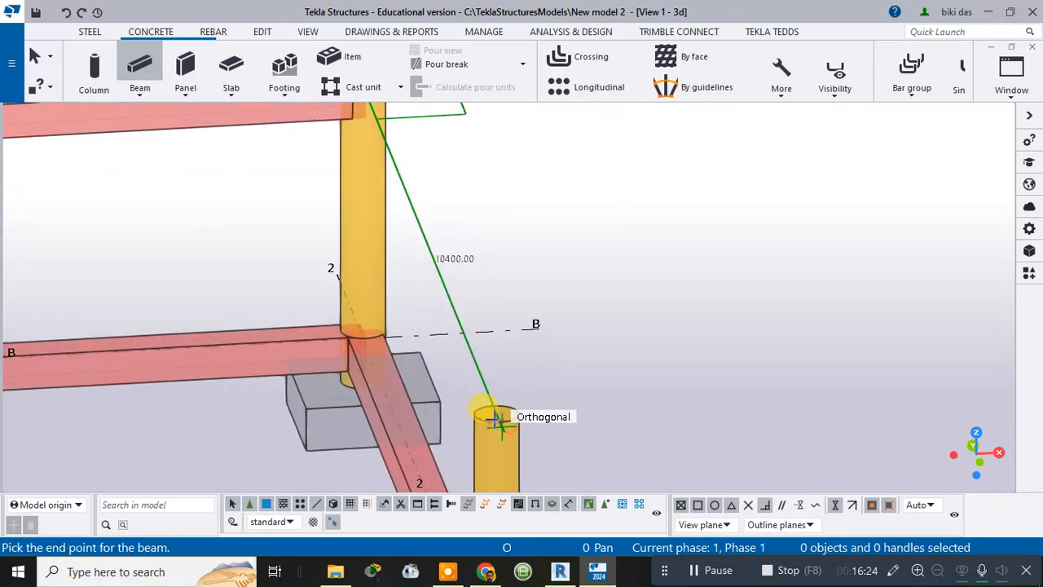
scroll(496, 420, up, 4)
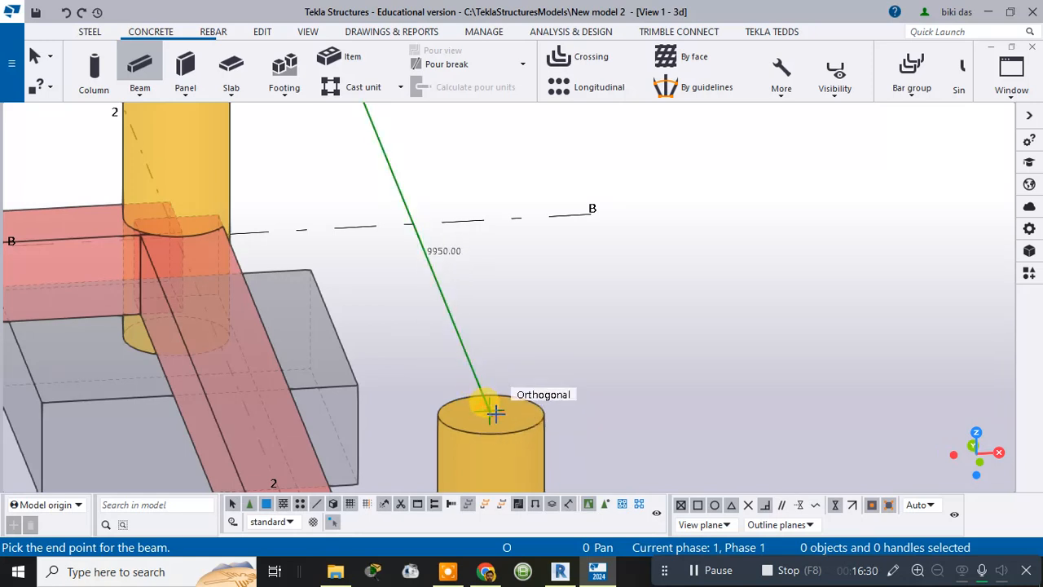
click(494, 413)
scroll(506, 407, down, 4)
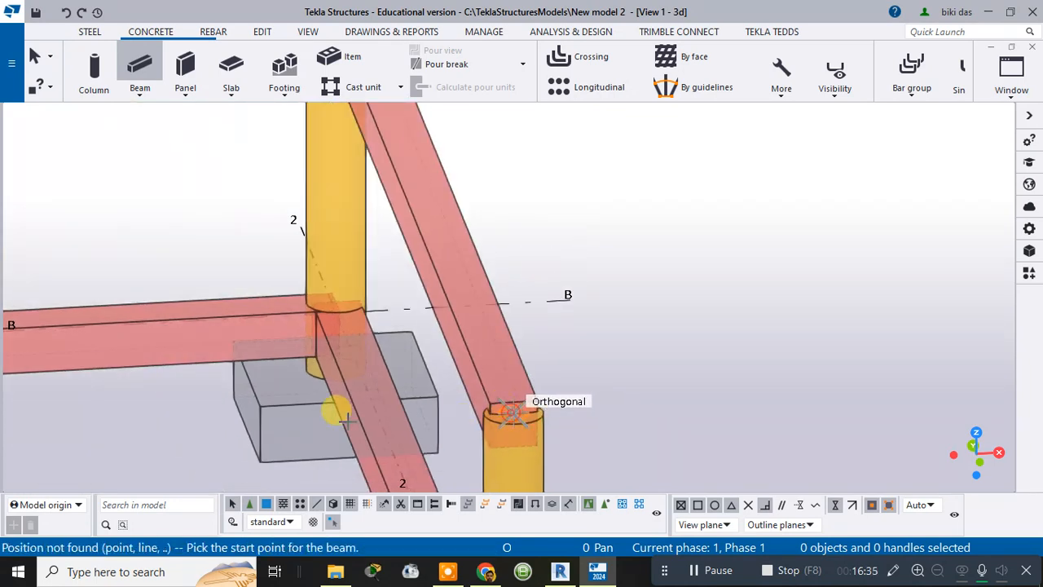
Create an upper concrete beam along grid line A from column top A-2 to column top A-1.
scroll(290, 425, down, 2)
middle_drag(449, 332, 586, 142)
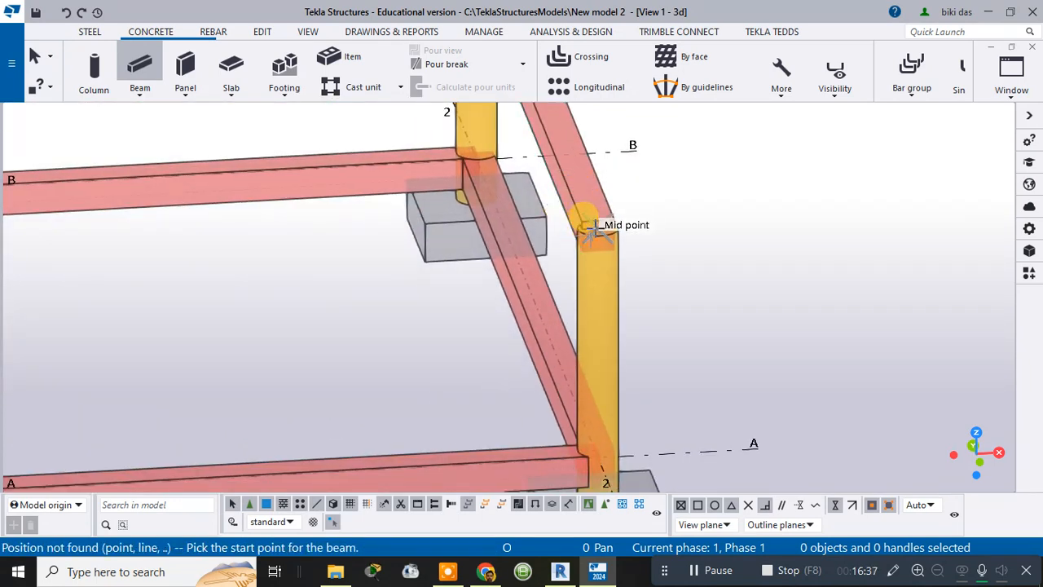
click(447, 254)
middle_drag(144, 291, 791, 263)
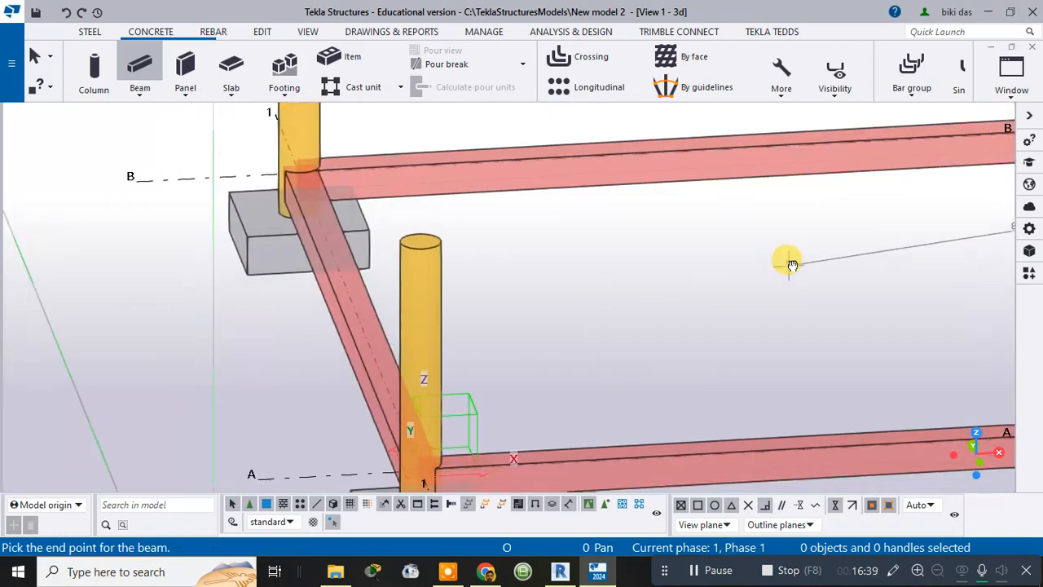
click(420, 243)
Close the upper beam frame with a concrete beam along grid line 1 from column top A-1 to B-1, and end the command.
click(421, 238)
middle_drag(384, 170, 454, 391)
click(361, 168)
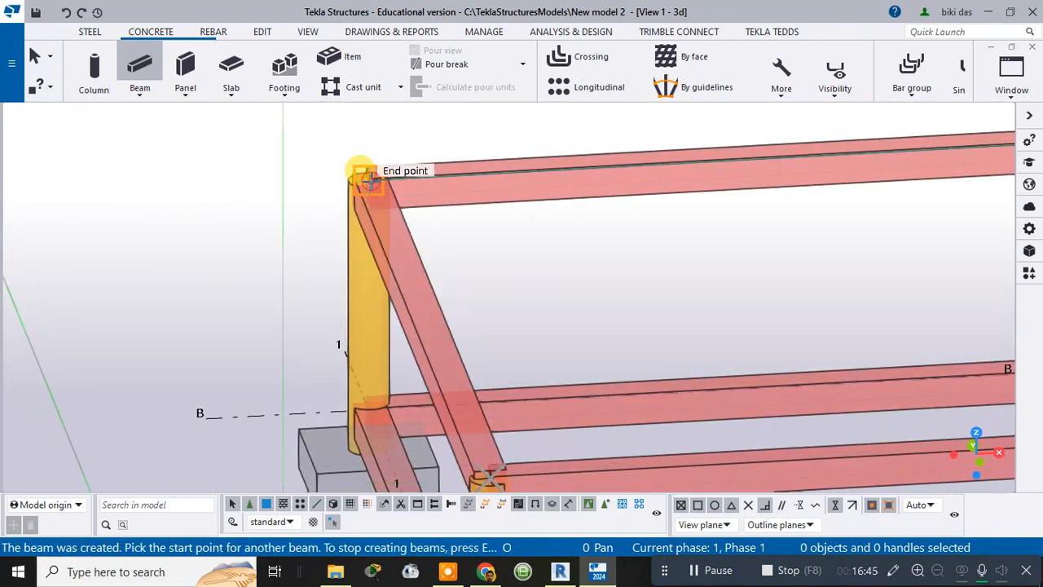
key(Escape)
scroll(543, 230, down, 5)
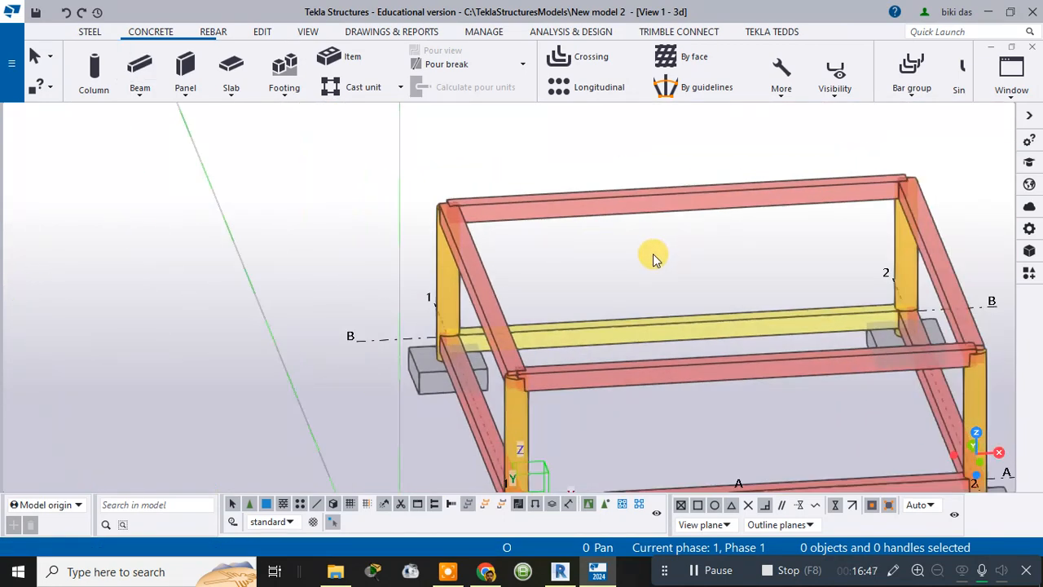
middle_drag(652, 253, 618, 242)
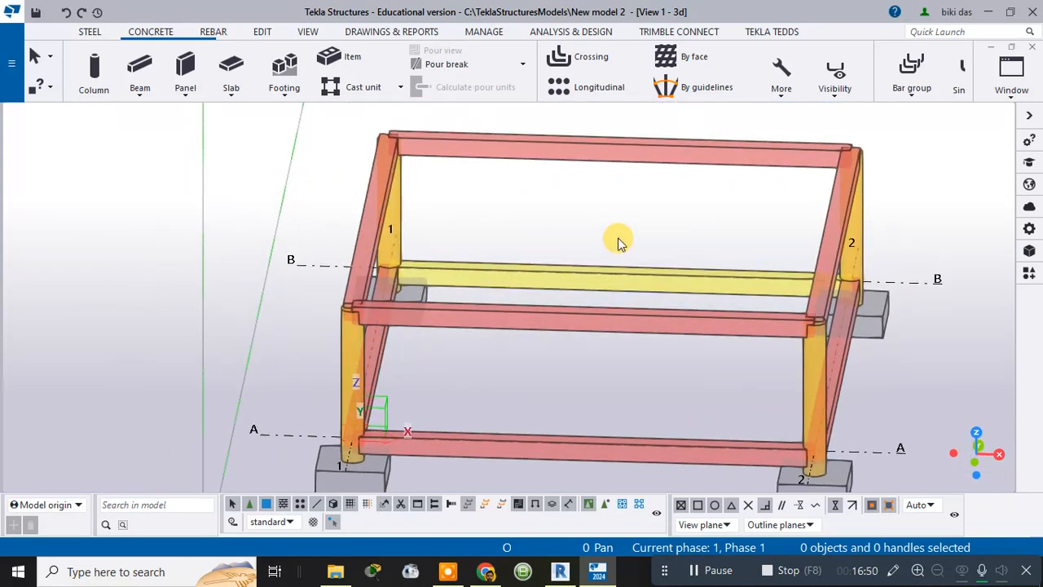
click(603, 158)
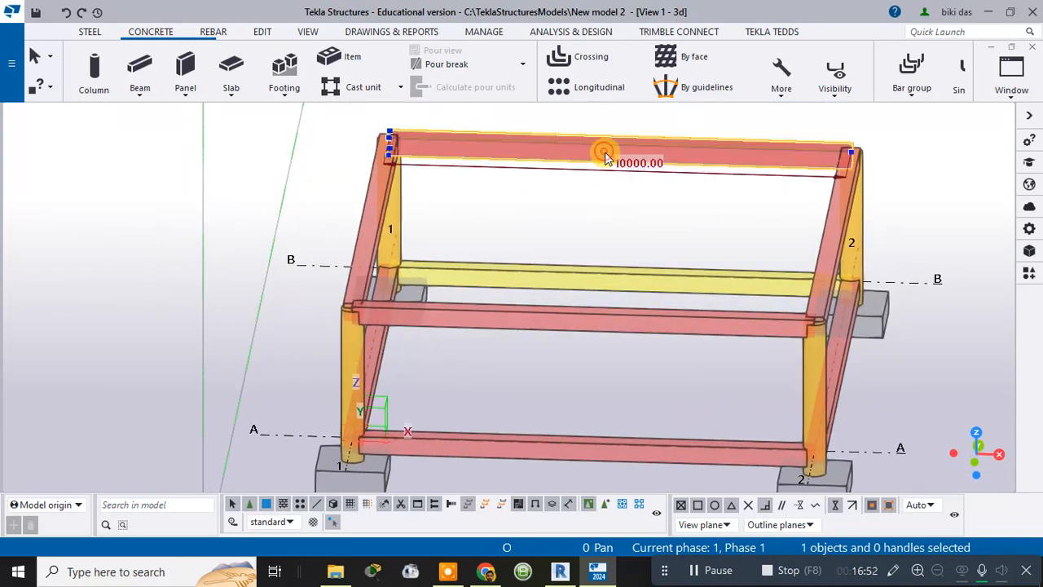
ctrl+click(369, 220)
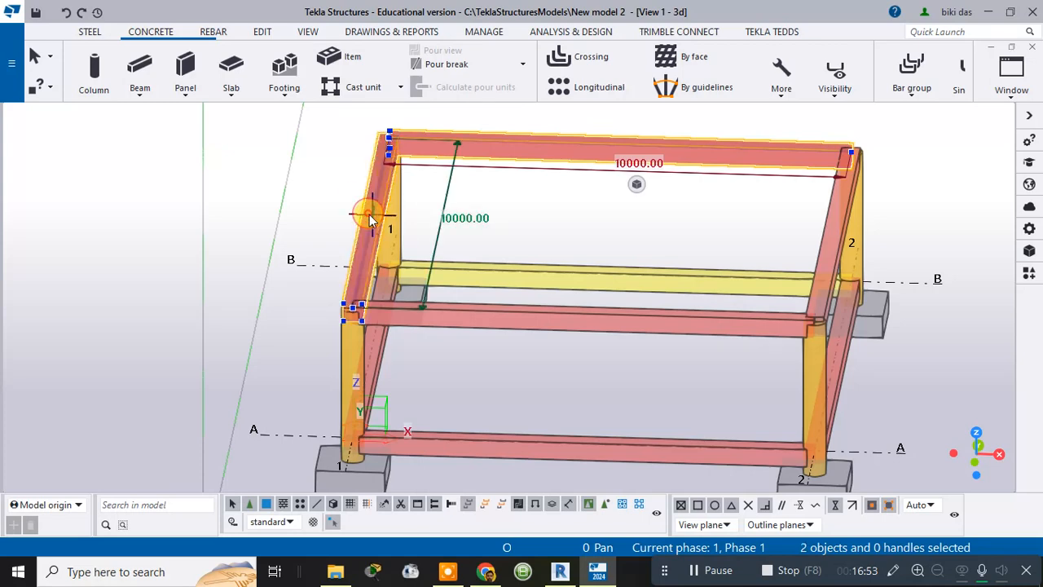
ctrl+click(551, 316)
ctrl+click(815, 271)
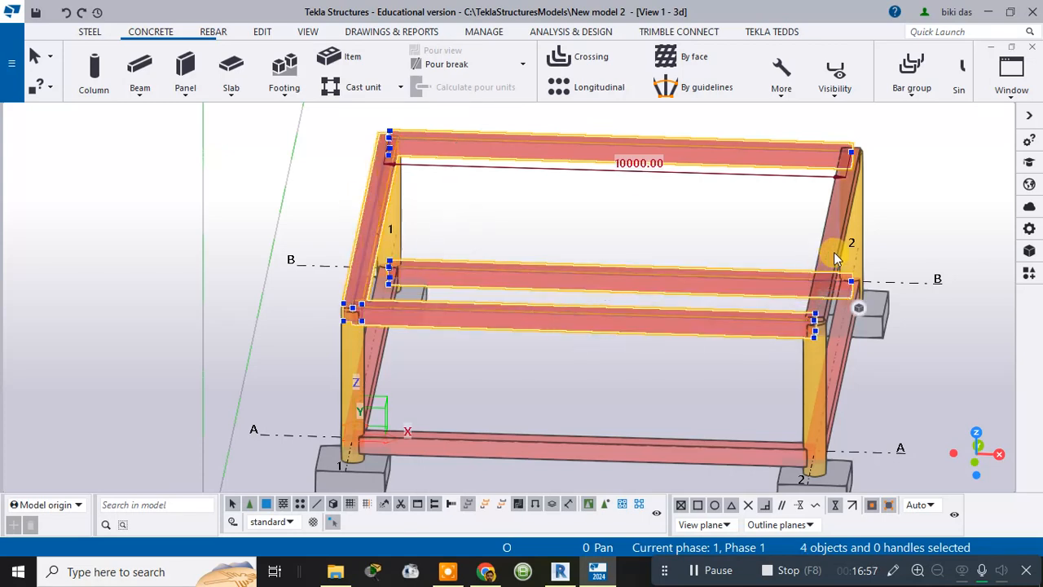
click(919, 215)
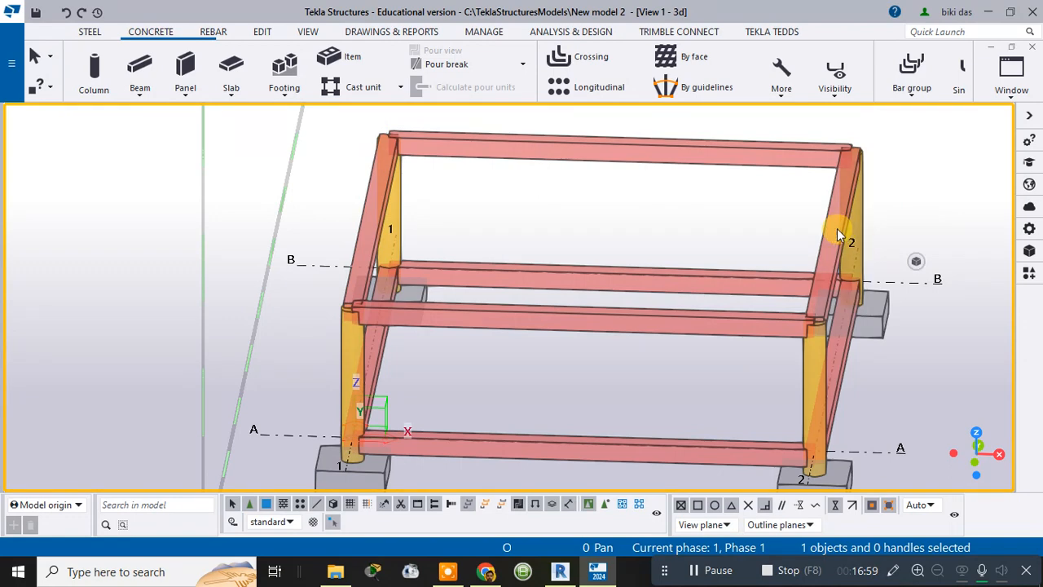
ctrl+middle_drag(651, 242, 601, 240)
click(665, 213)
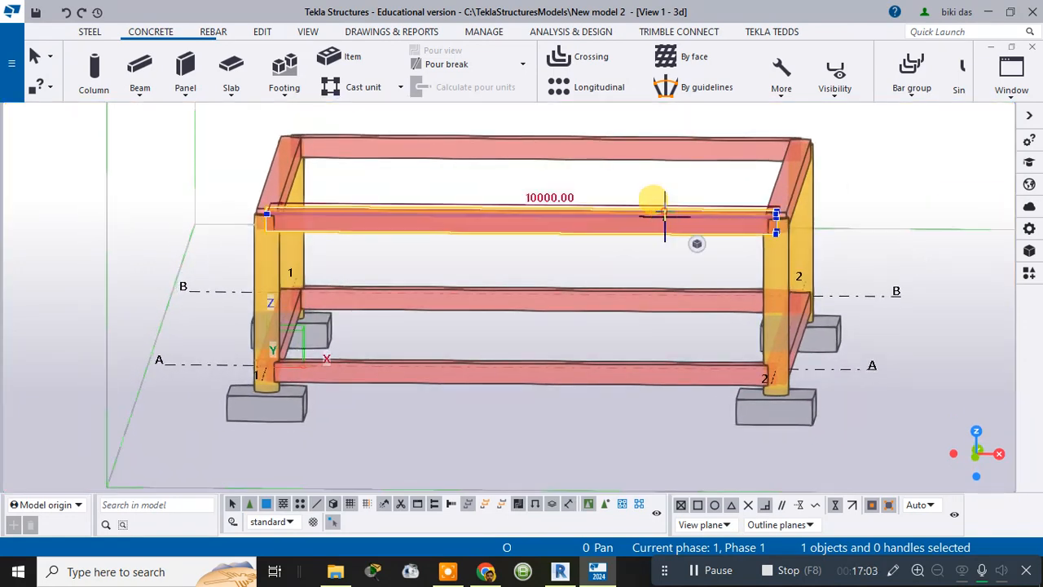
ctrl+click(791, 190)
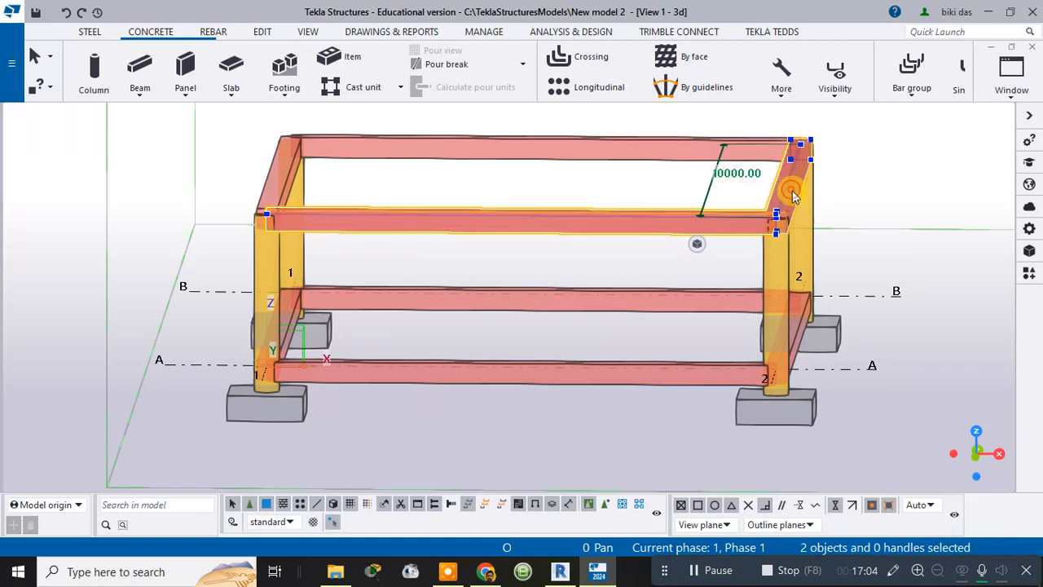
ctrl+click(730, 151)
ctrl+click(651, 145)
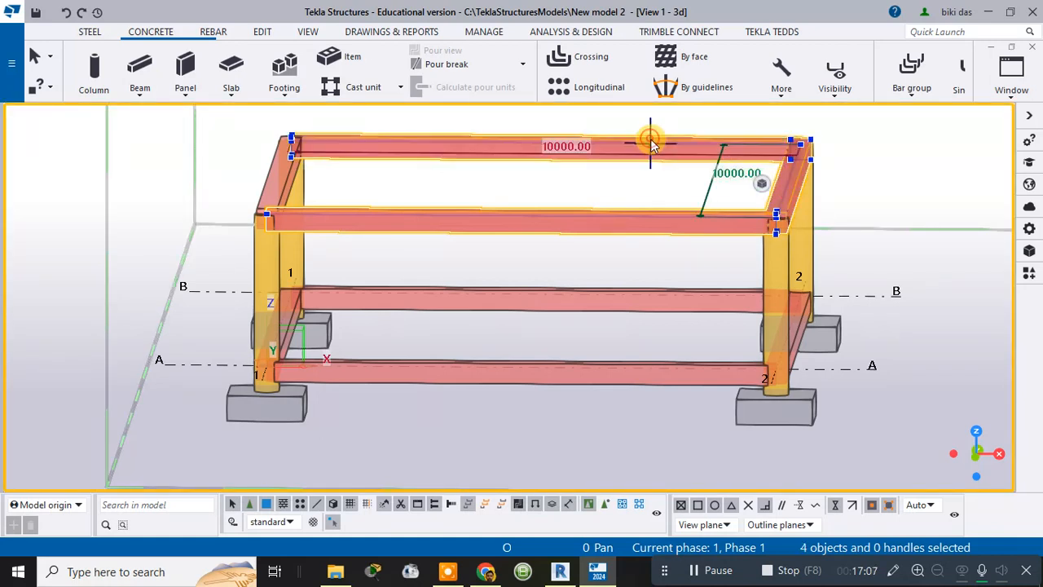
ctrl+click(292, 157)
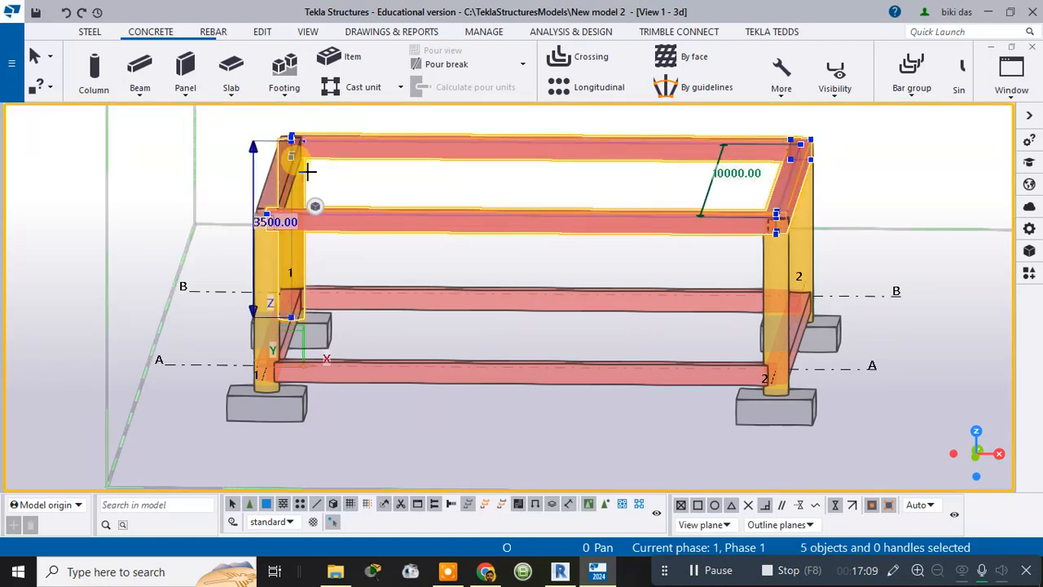
ctrl+middle_drag(389, 177, 356, 198)
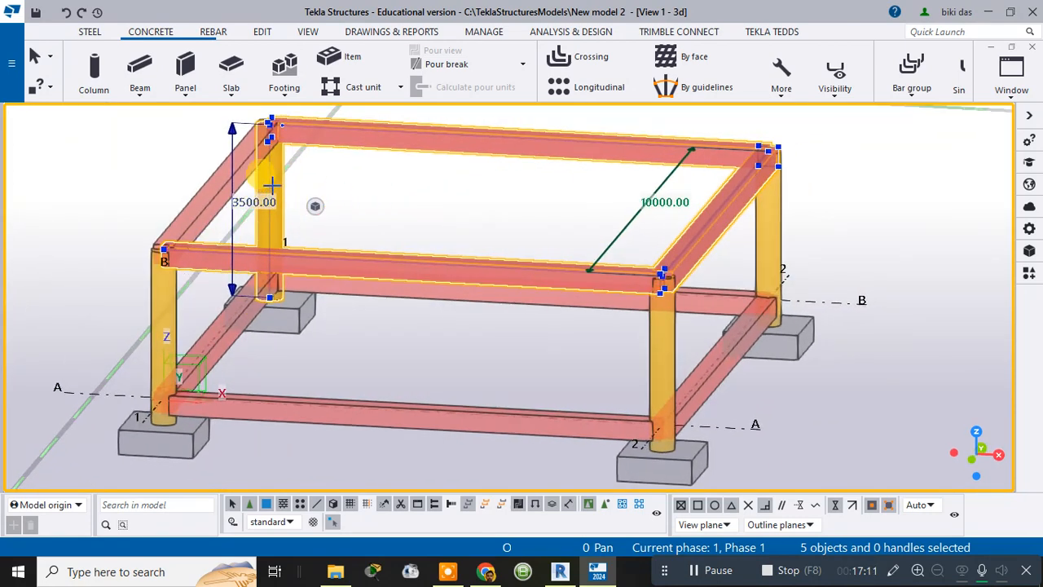
ctrl+click(236, 168)
Set the class of the four upper beams to 3 and apply the modification.
click(229, 181)
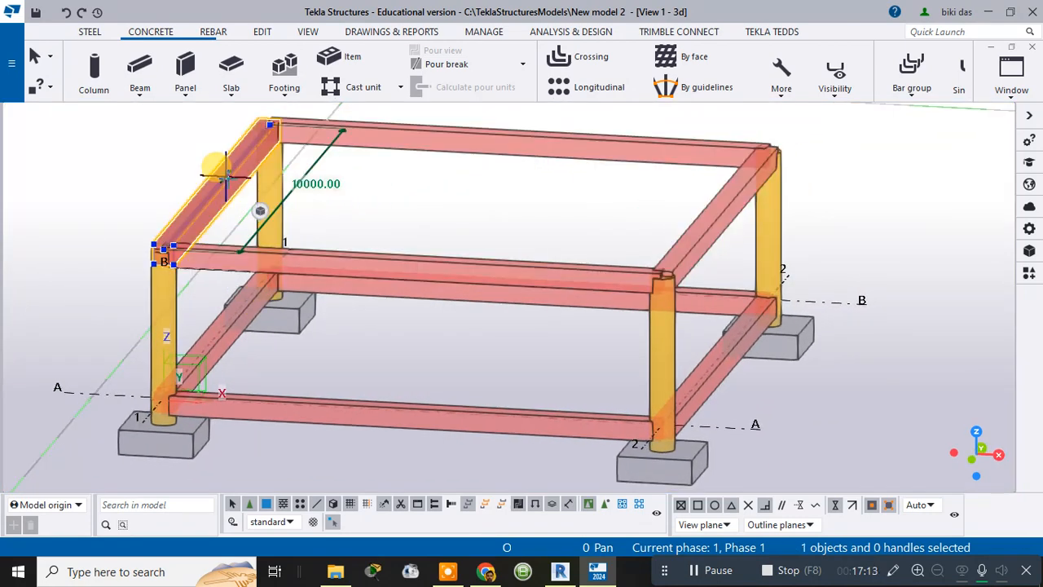
ctrl+click(412, 128)
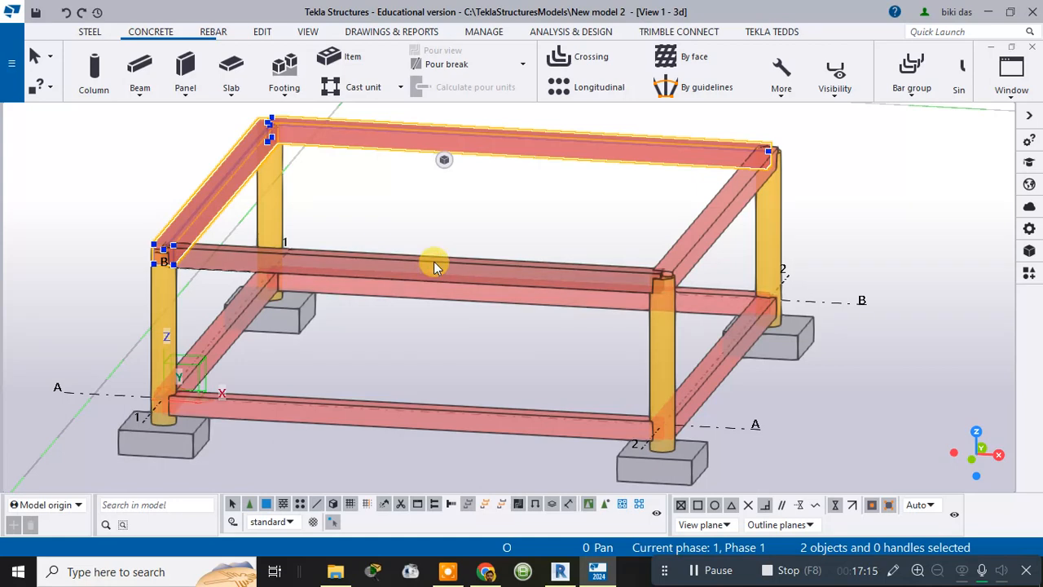
ctrl+click(204, 255)
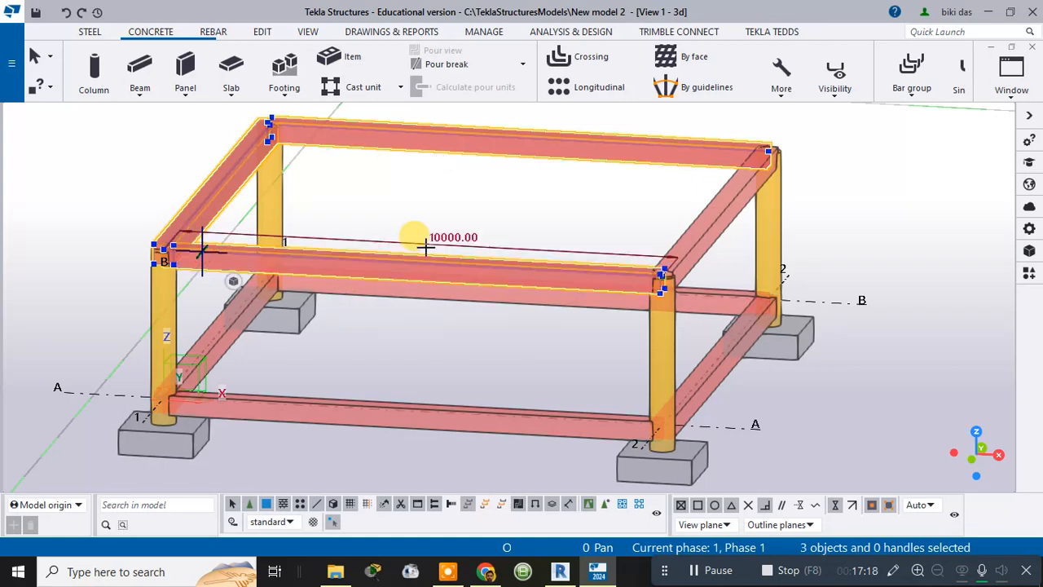
ctrl+click(687, 234)
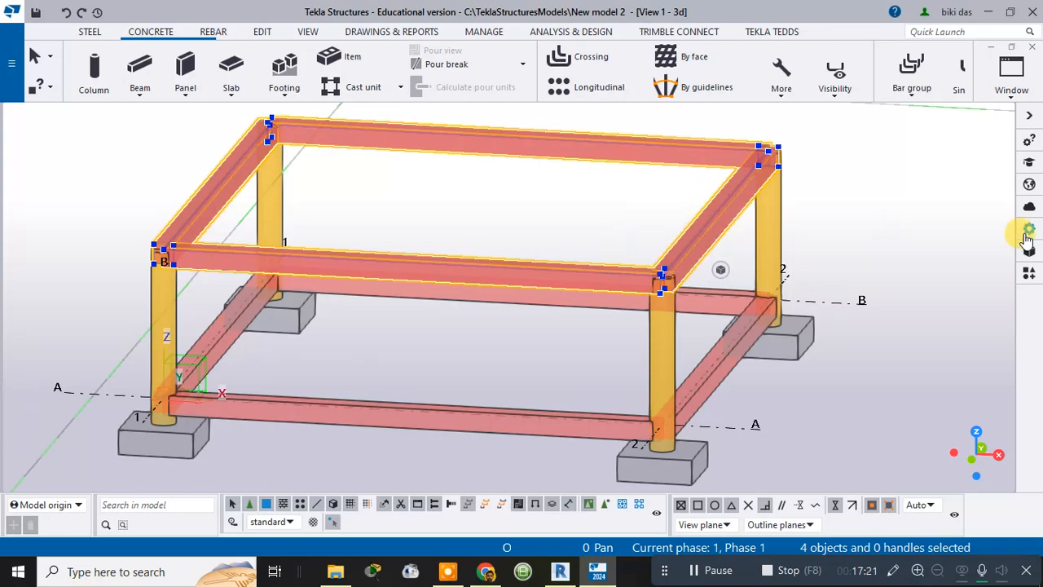
click(1028, 229)
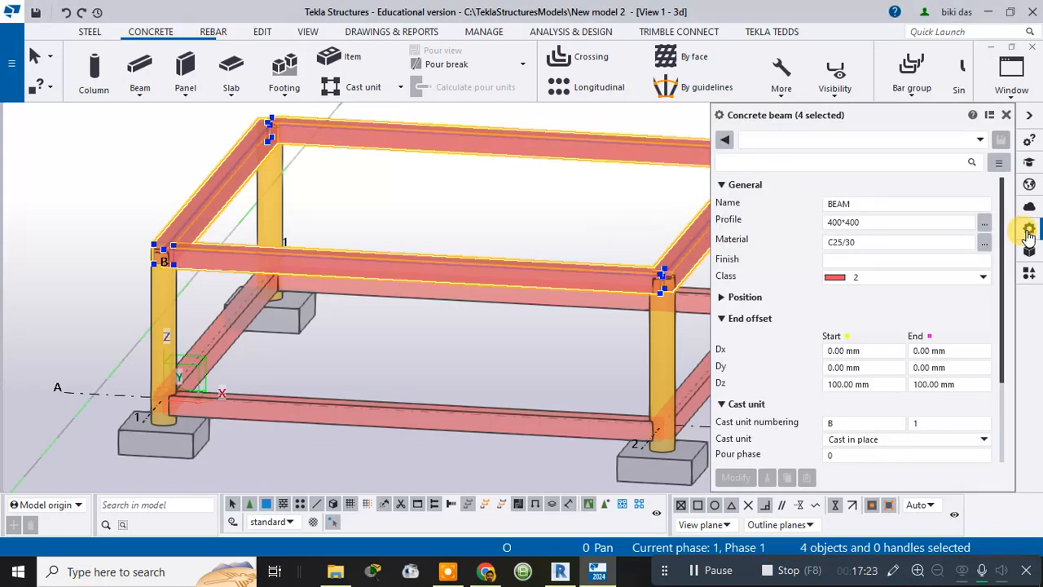
click(986, 276)
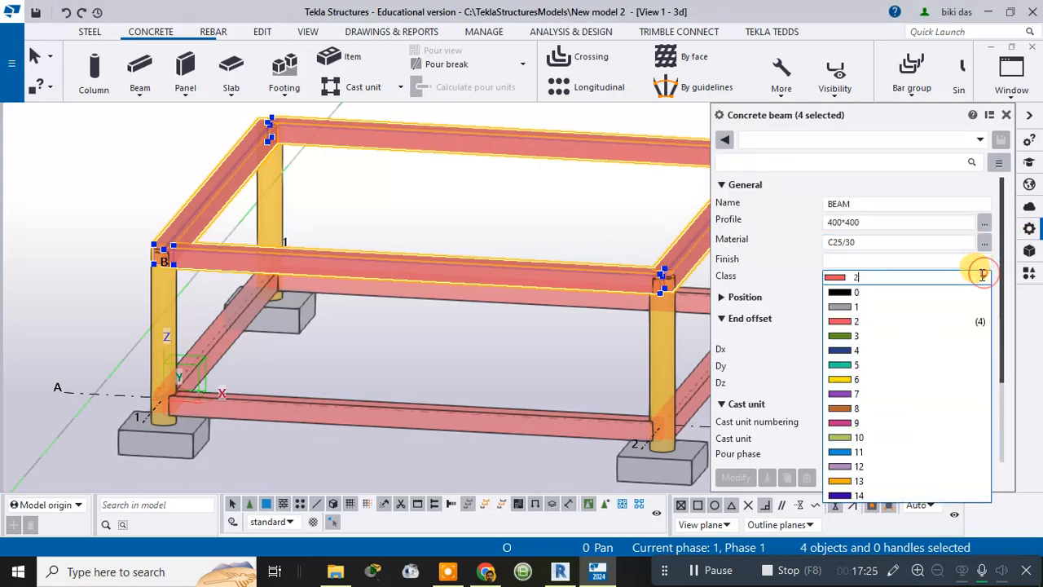
click(865, 336)
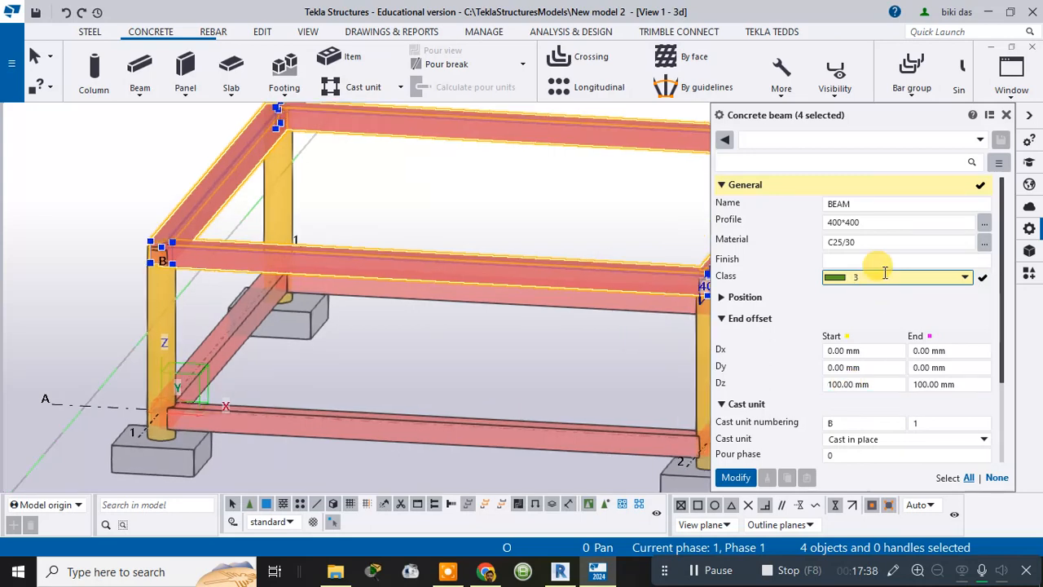
click(738, 479)
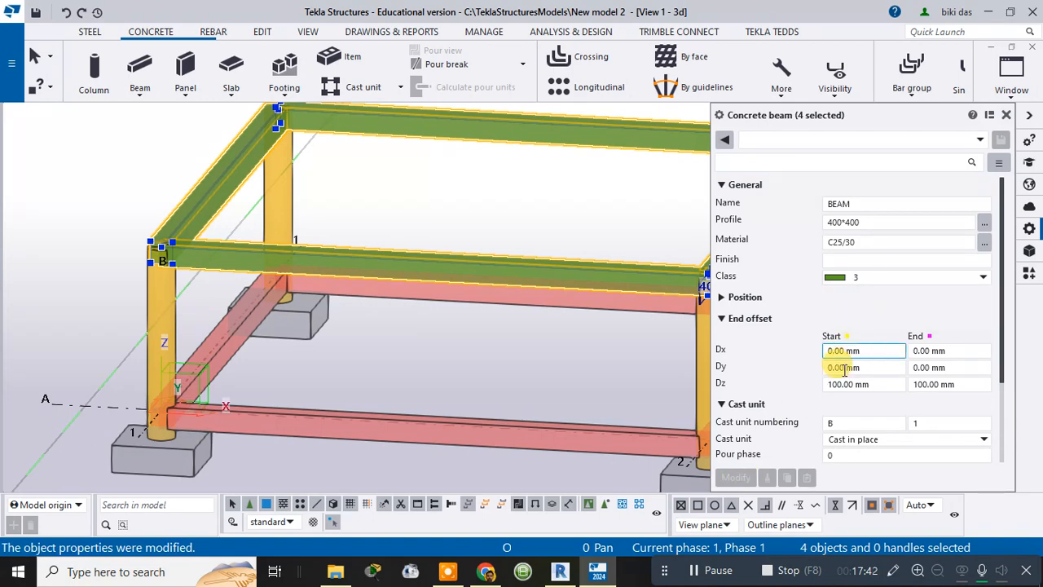
Inspect the upper beams' joint at the column top, close the beam properties and clear the selection.
click(857, 385)
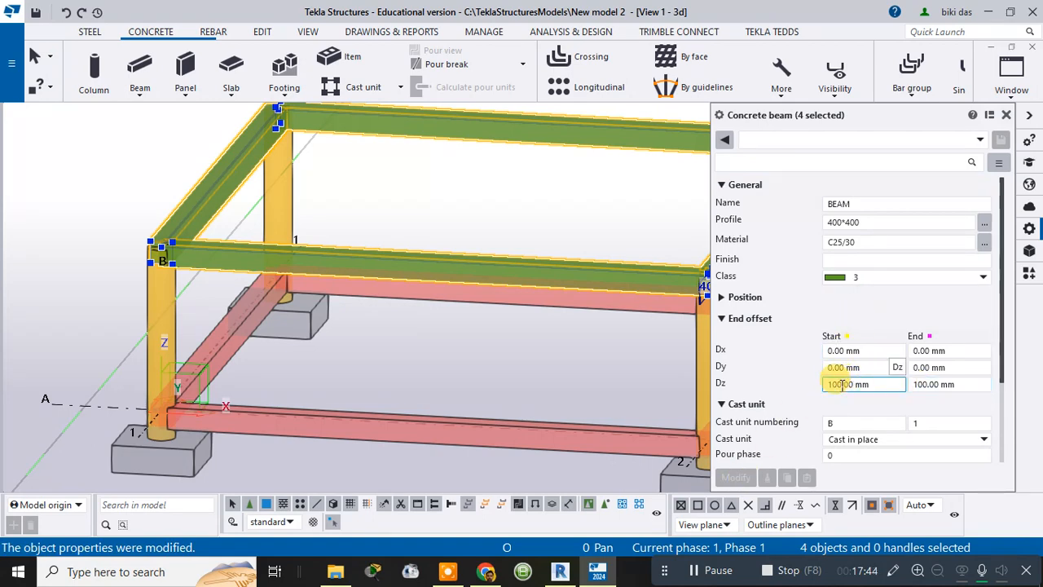
scroll(609, 295, up, 3)
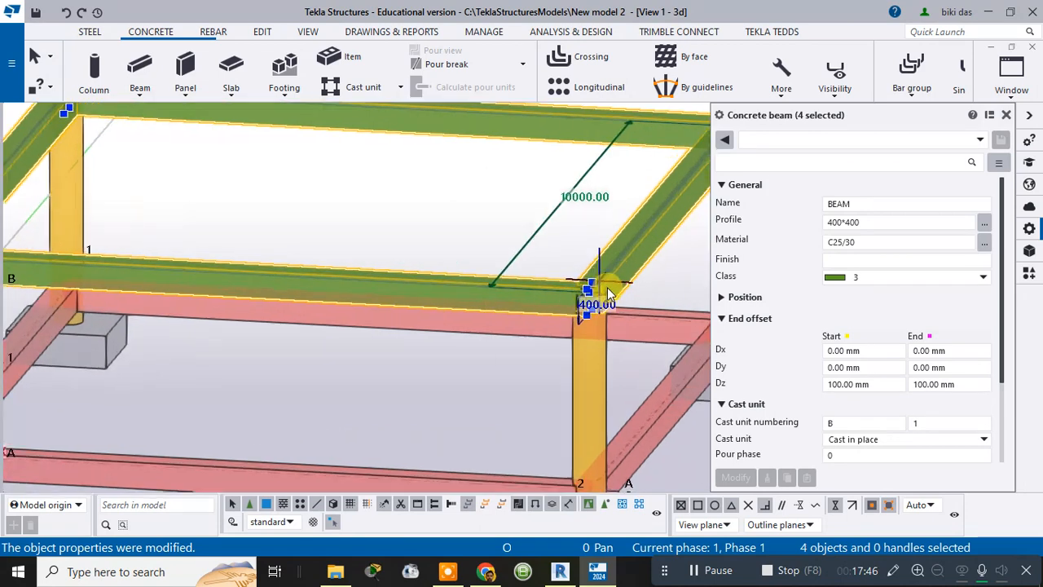
scroll(610, 295, up, 2)
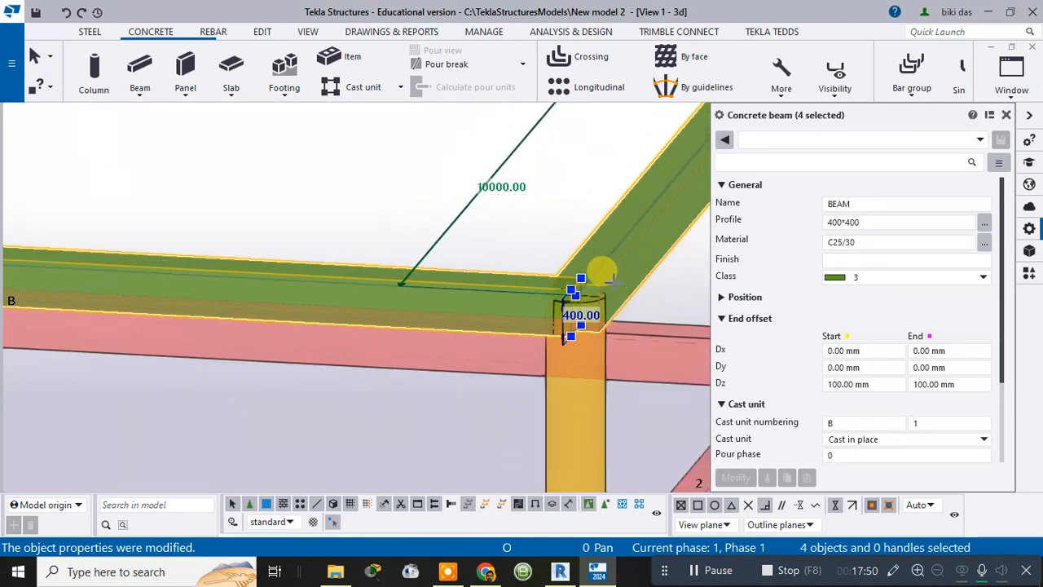
scroll(605, 323, down, 1)
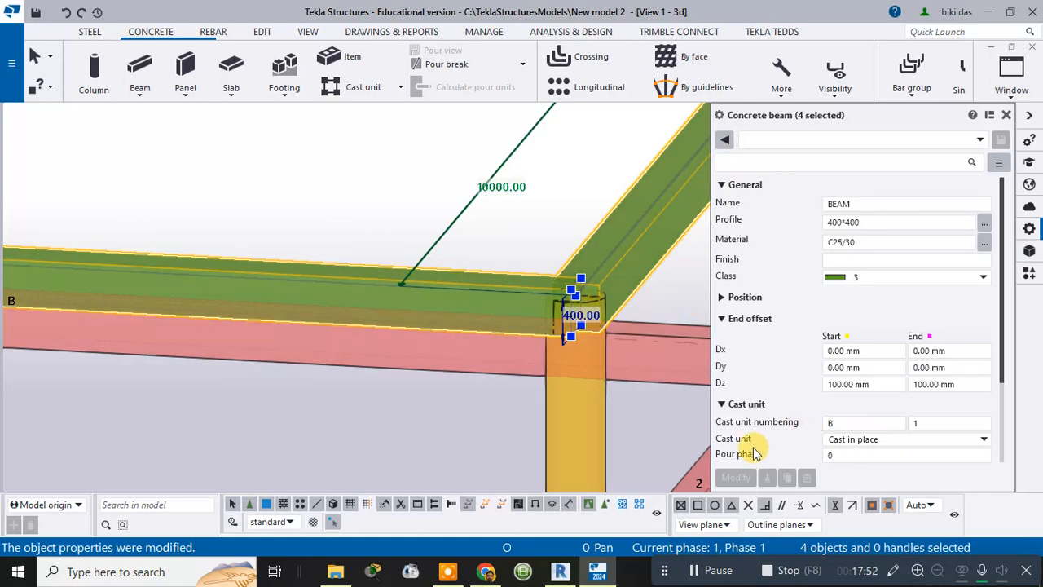
click(1007, 115)
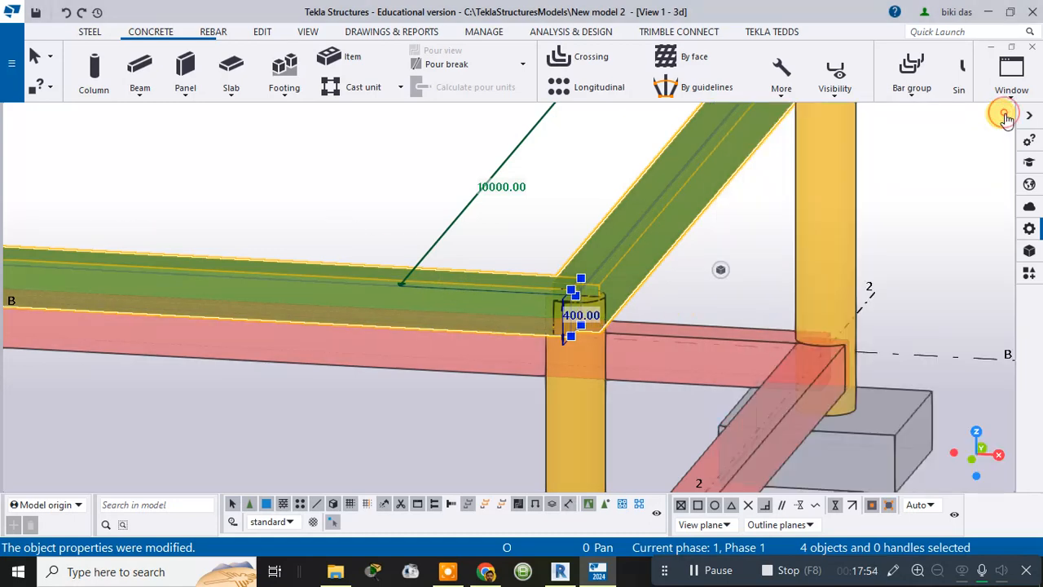
scroll(847, 218, down, 2)
scroll(888, 201, down, 3)
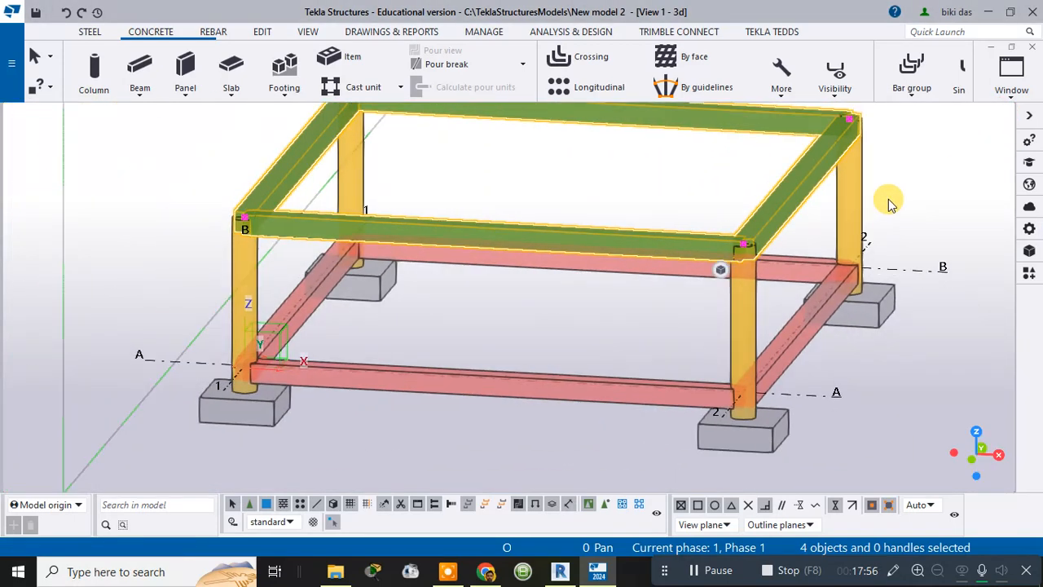
click(900, 198)
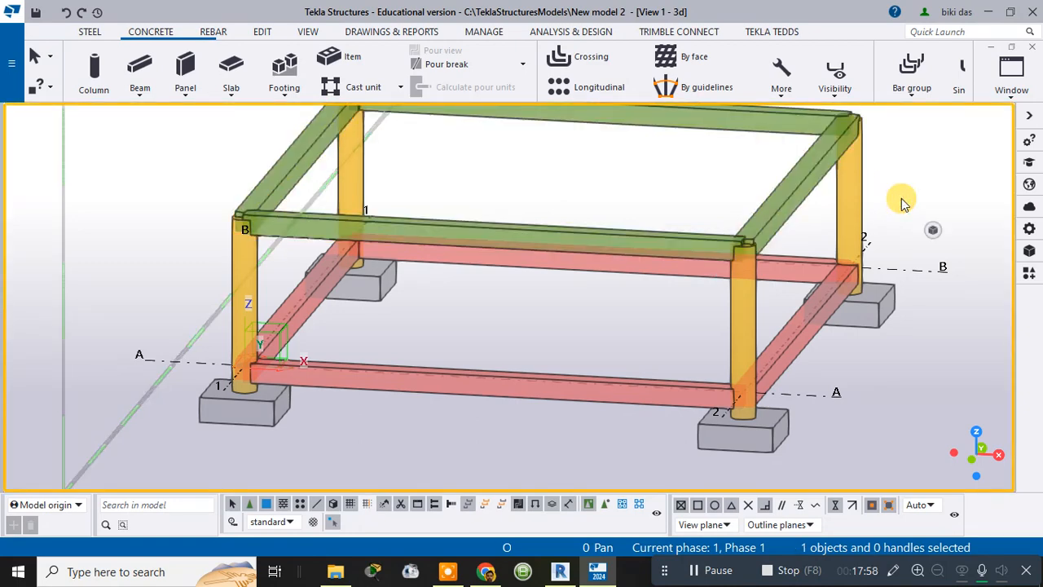
right_click(903, 154)
click(887, 120)
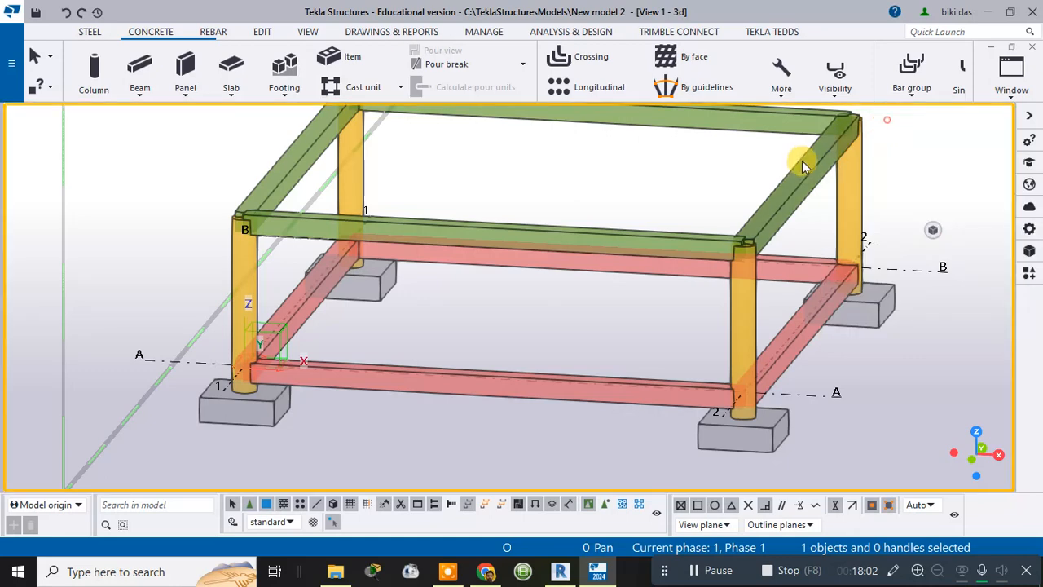
click(803, 164)
right_click(808, 166)
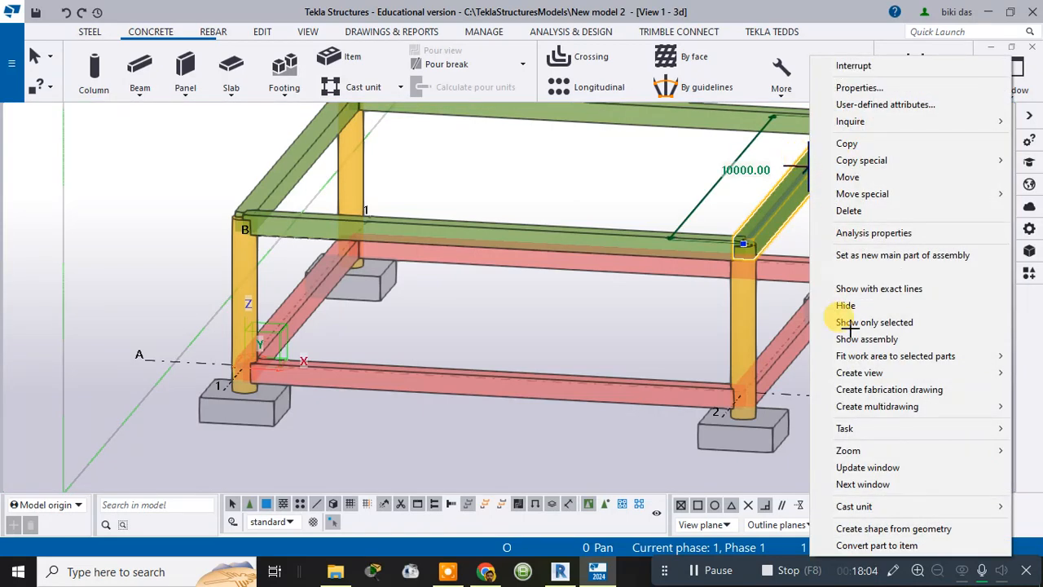
click(888, 427)
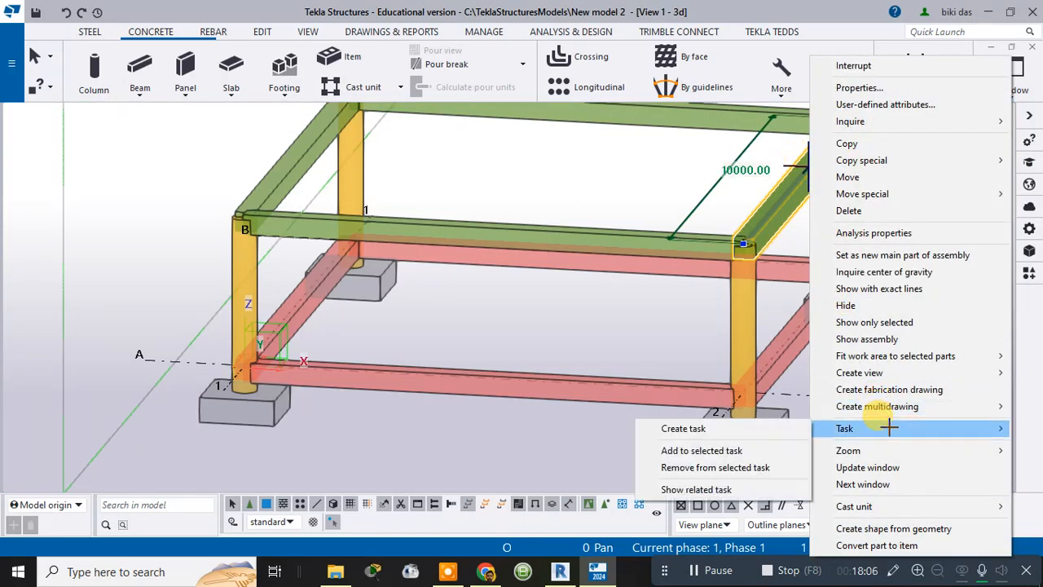
click(599, 320)
scroll(880, 334, down, 3)
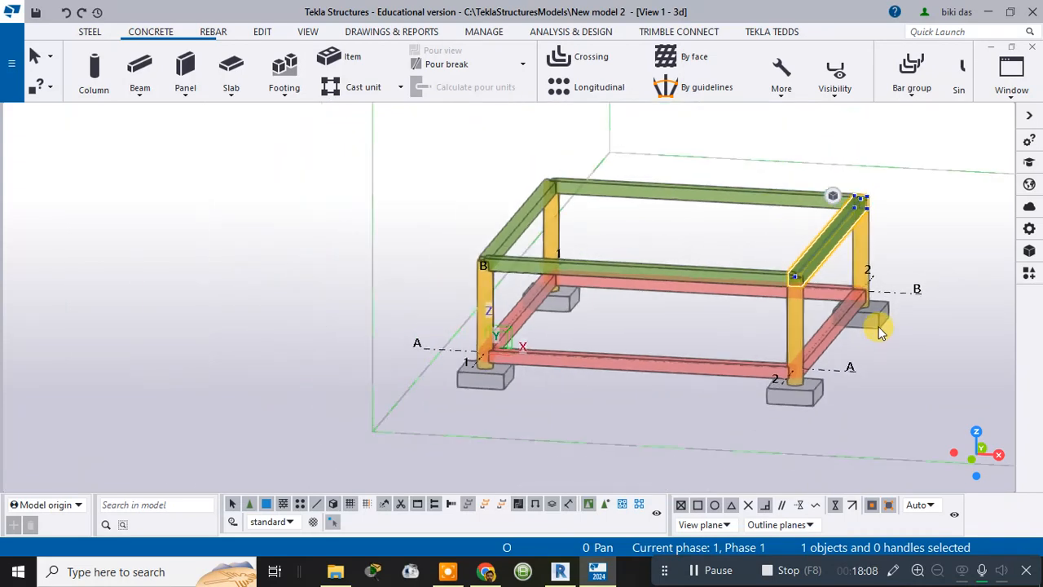
Select all model objects and create views along the grid lines for all planes using the standard settings.
key(ctrl+a)
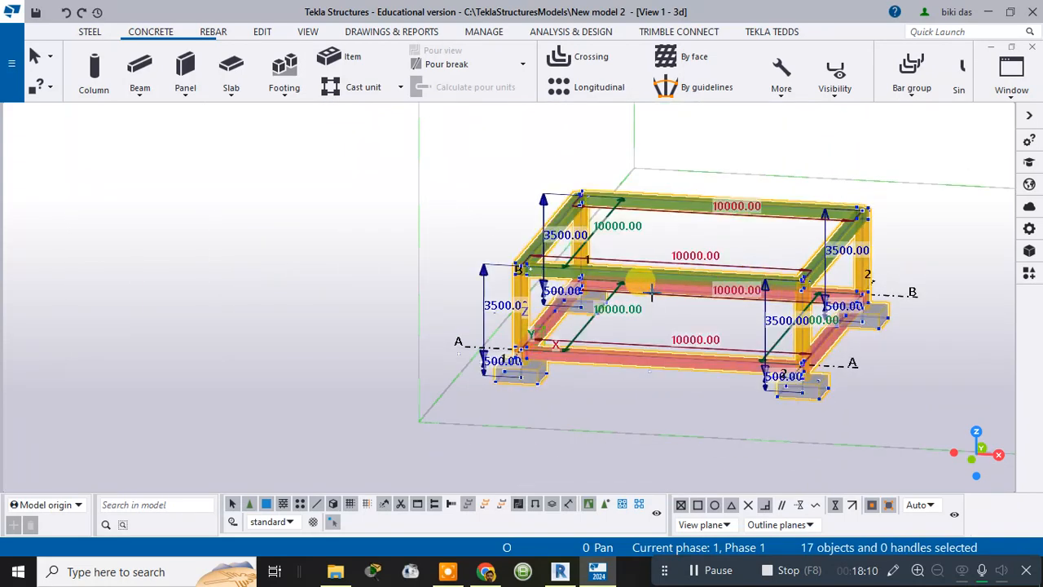
right_click(649, 290)
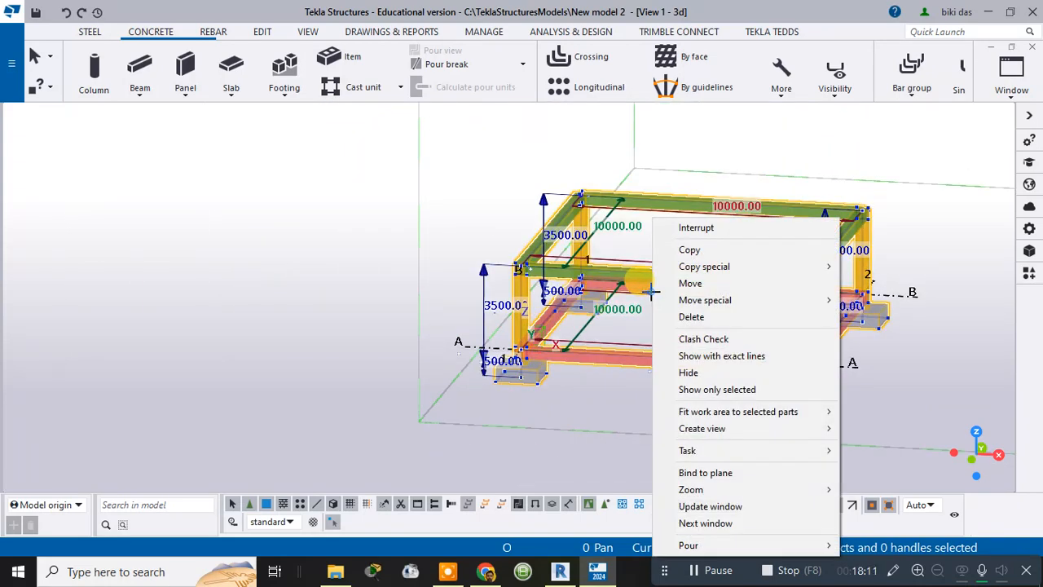
click(722, 429)
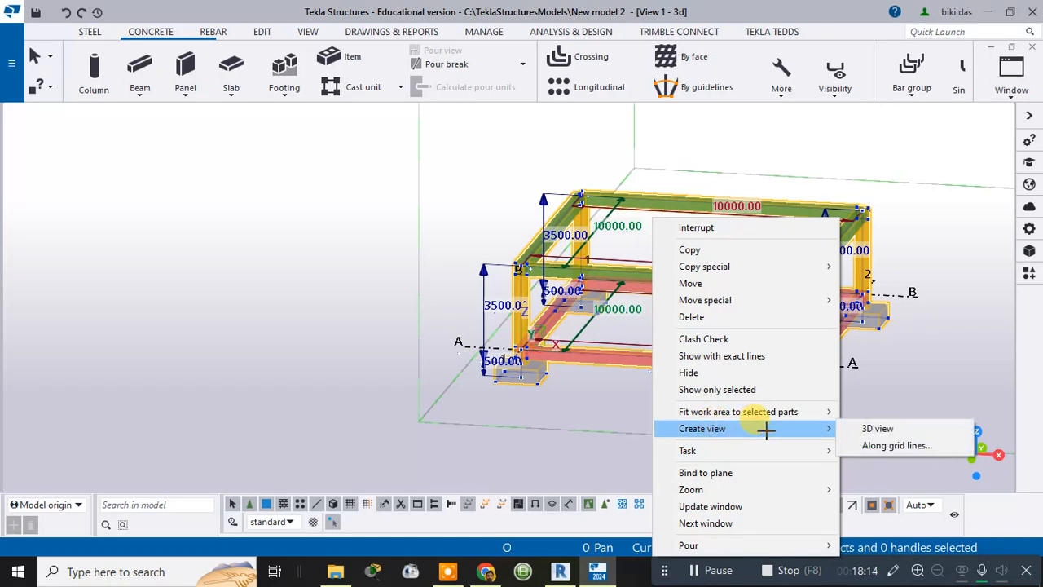
click(901, 445)
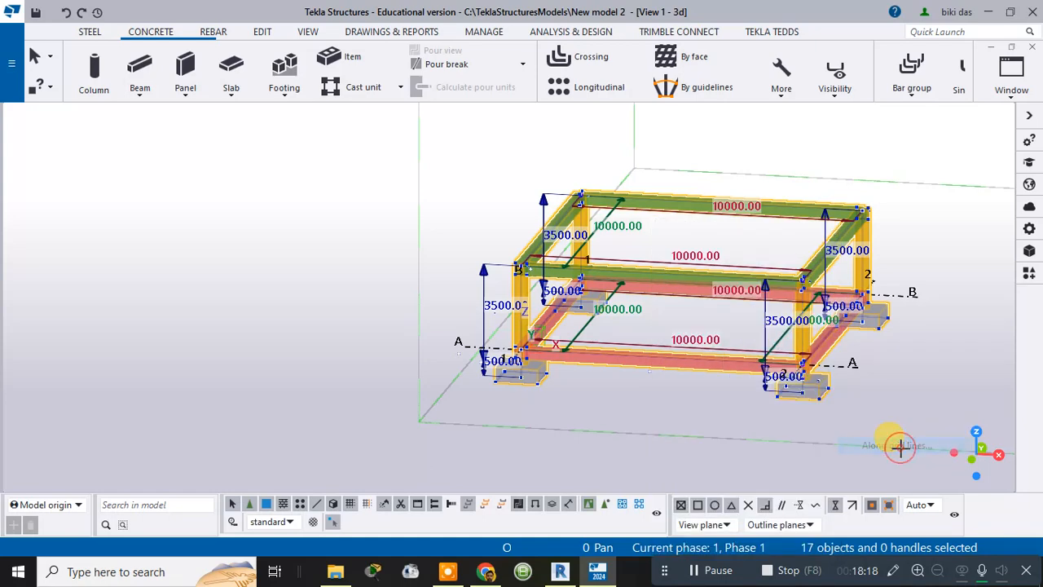
drag(476, 193, 632, 139)
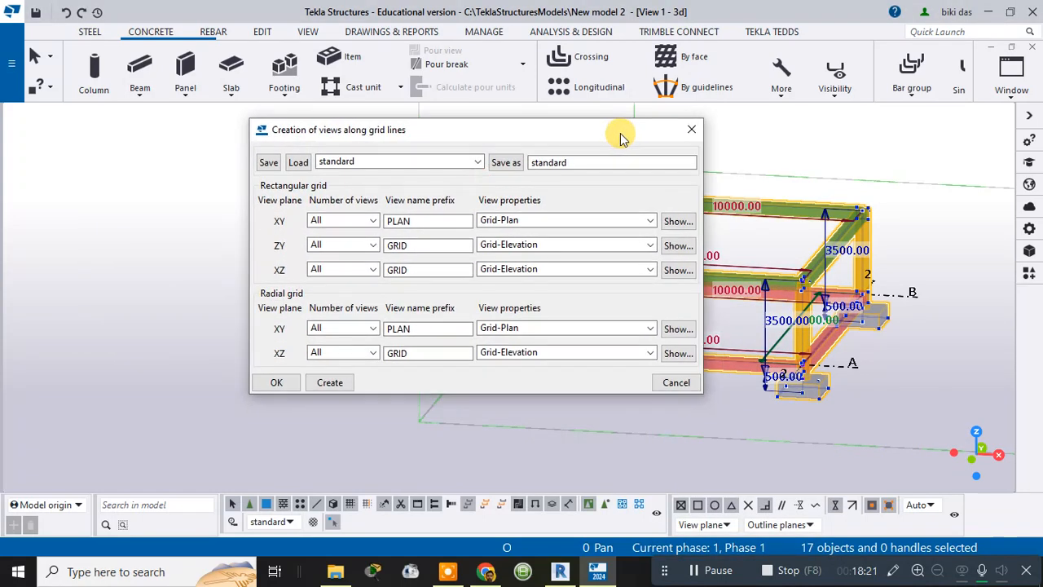
click(341, 386)
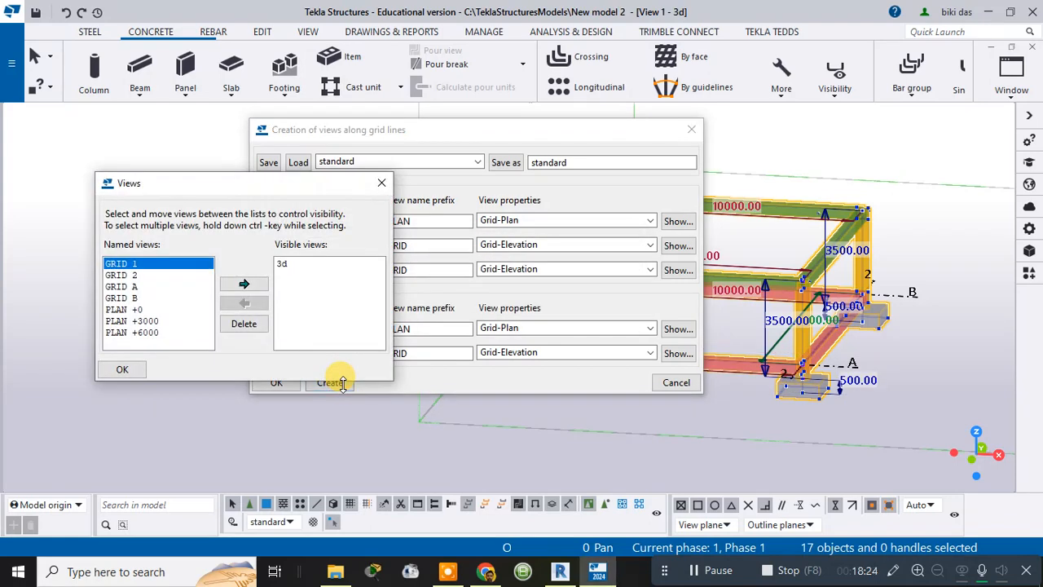
Make the GRID A view visible and confirm the view creation.
drag(184, 193, 513, 170)
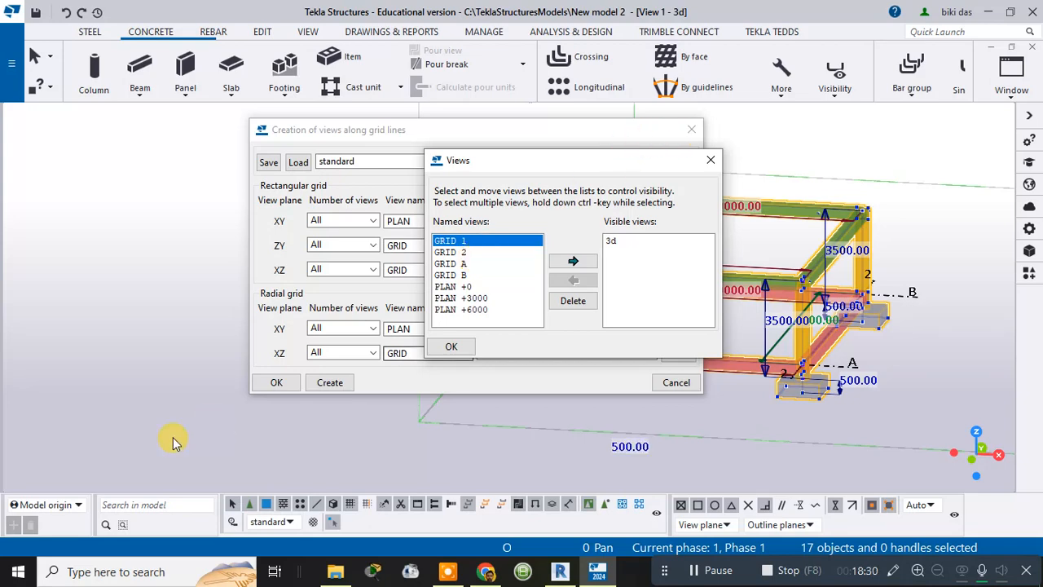
drag(498, 130, 236, 137)
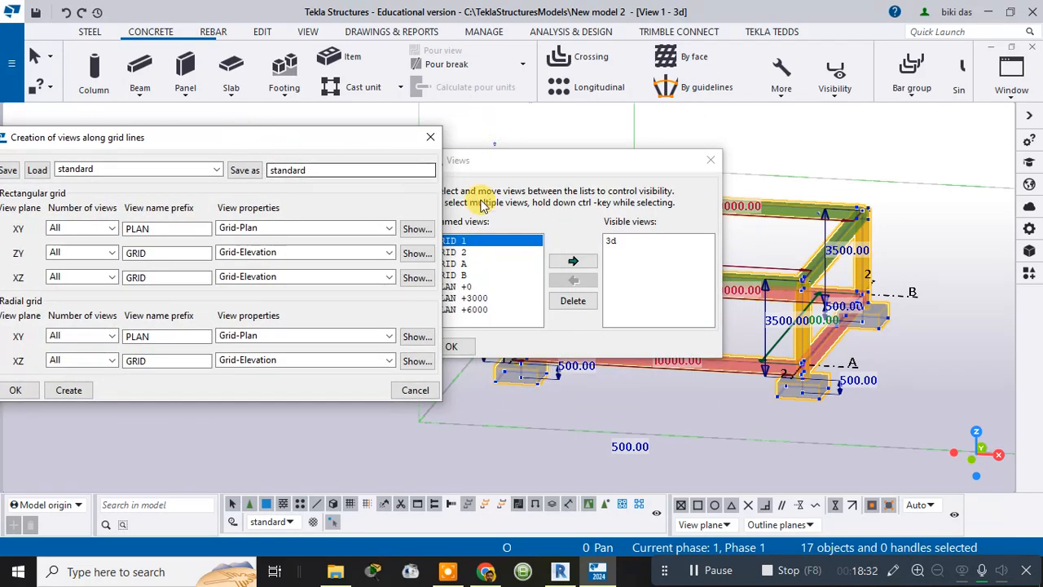
drag(638, 171, 361, 88)
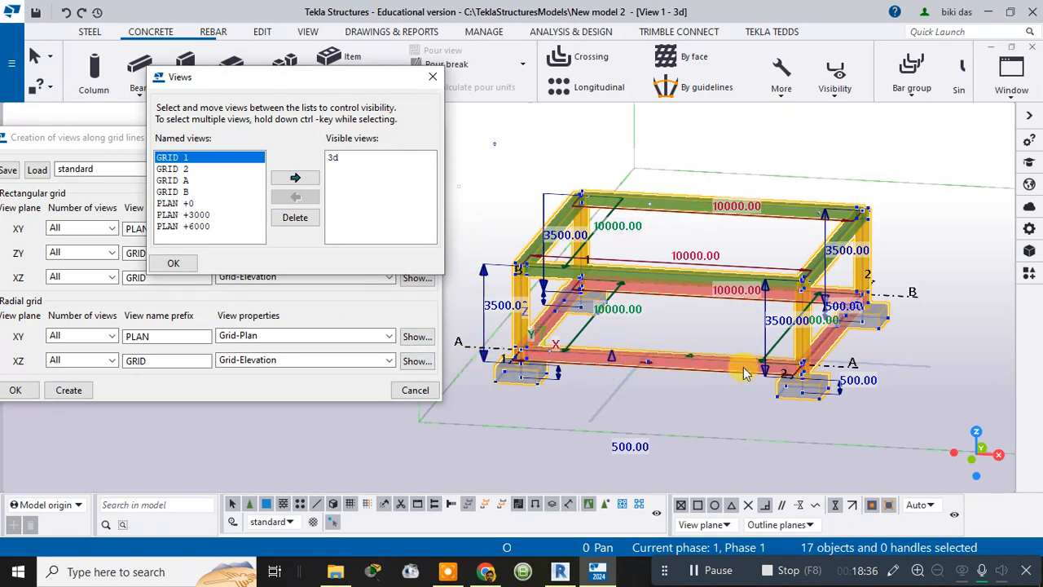
click(181, 181)
click(299, 178)
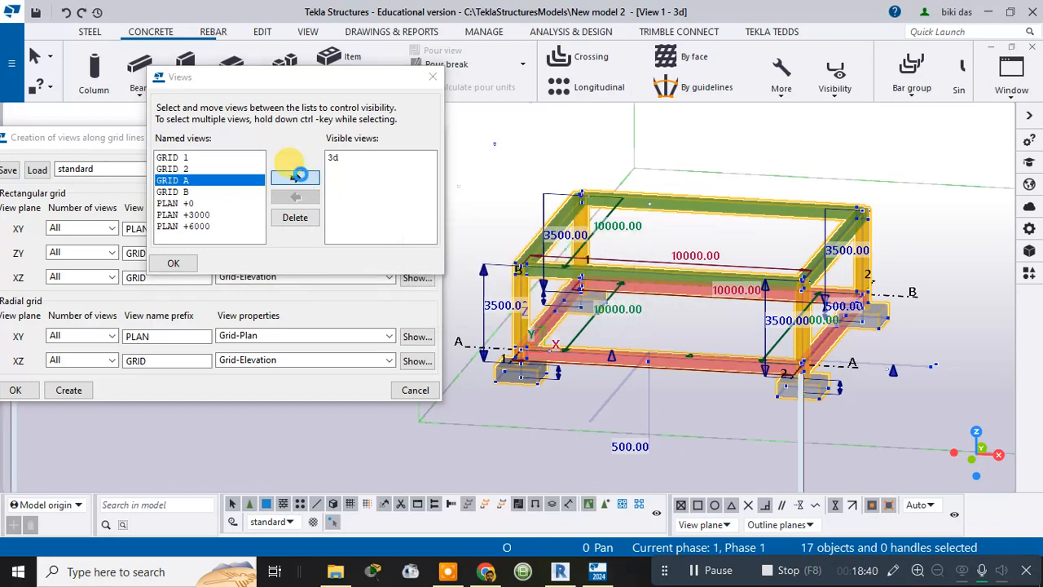
click(174, 265)
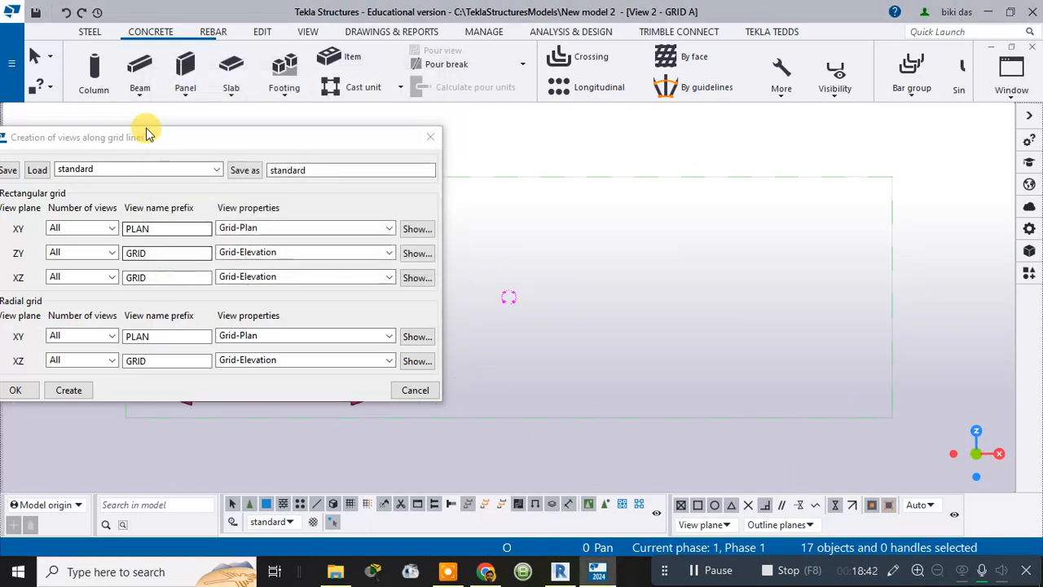
drag(152, 138, 423, 142)
click(284, 390)
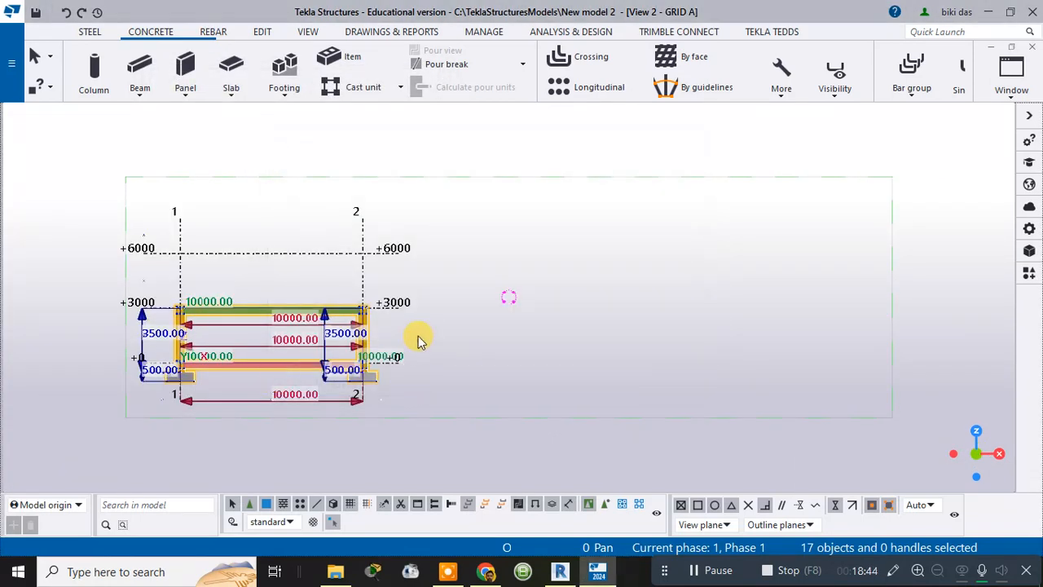
Examine the frame in the GRID A elevation against the +3000 and +0 levels.
scroll(357, 333, up, 8)
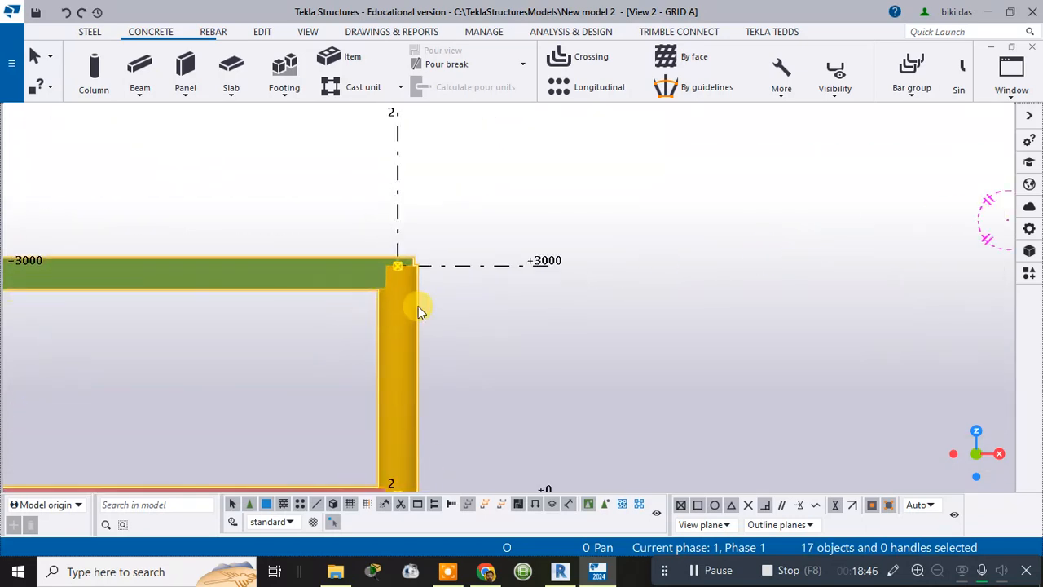
middle_drag(524, 288, 700, 151)
scroll(705, 154, down, 4)
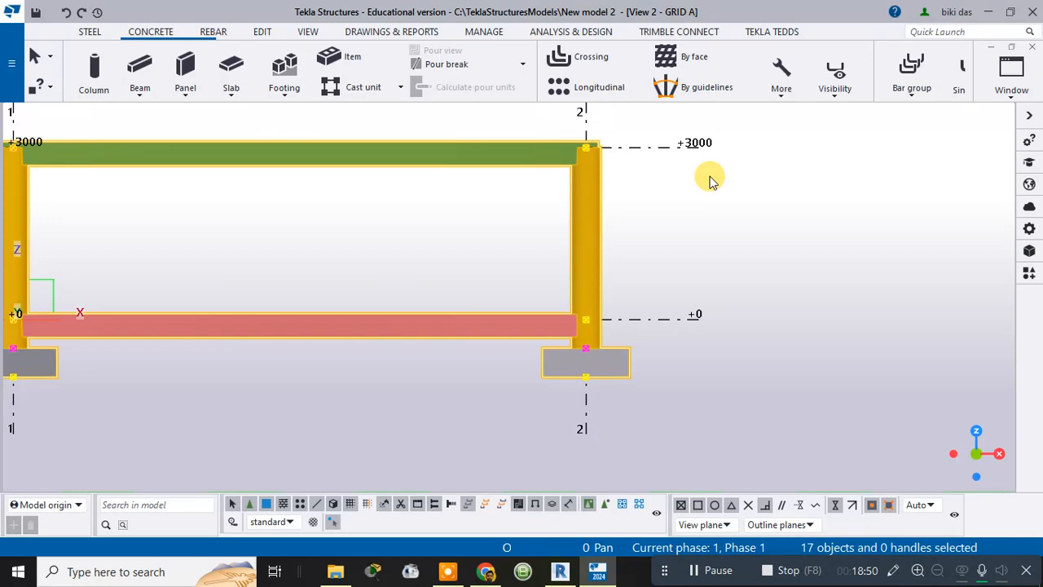
scroll(612, 343, up, 1)
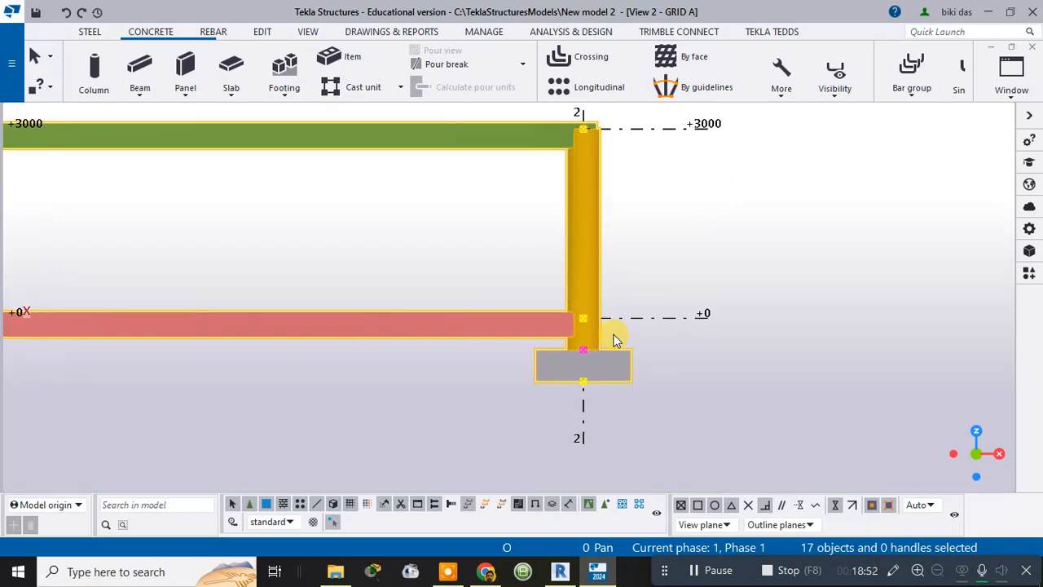
middle_drag(604, 179, 629, 211)
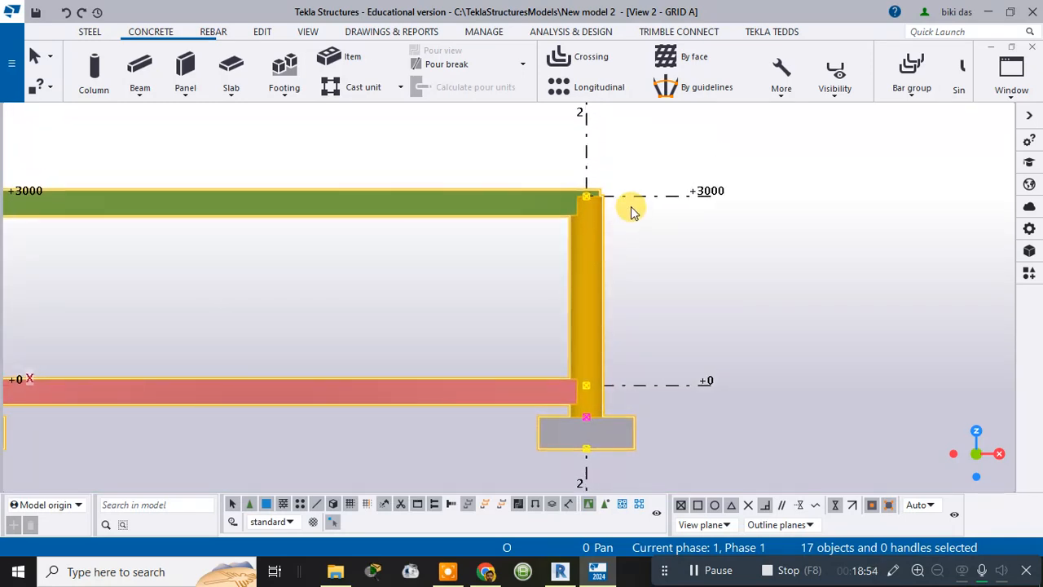
scroll(635, 201, down, 2)
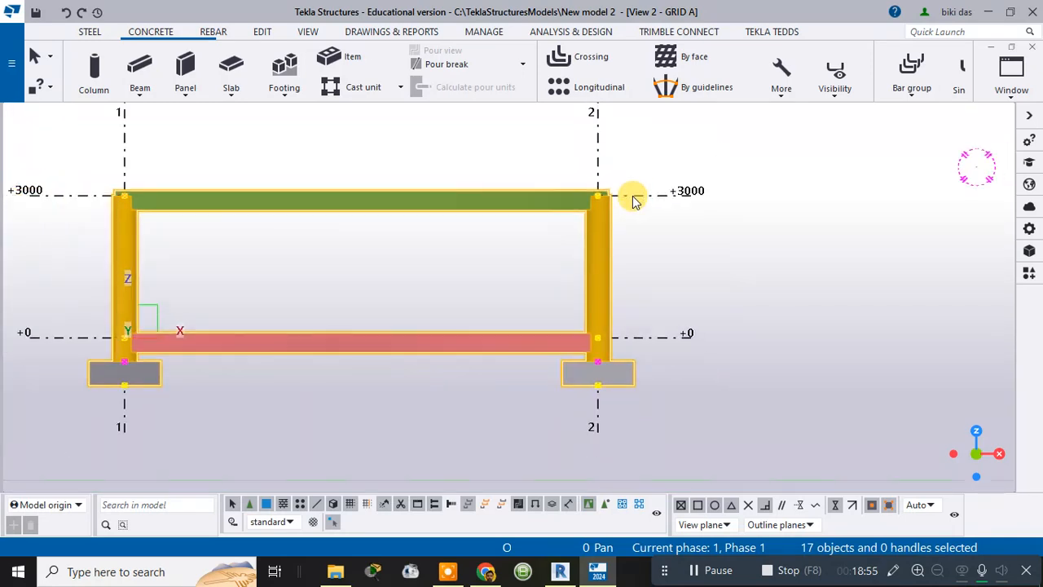
Compare the upper beam's top edge with level +3000 and the lower beam's top edge with level +0 at grid line 2.
click(418, 195)
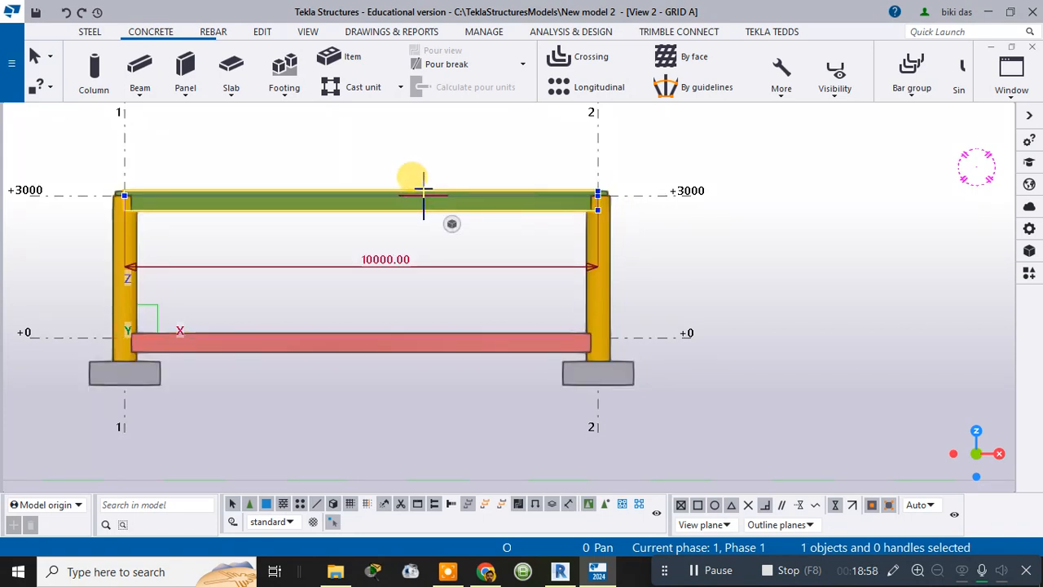
scroll(599, 184, up, 3)
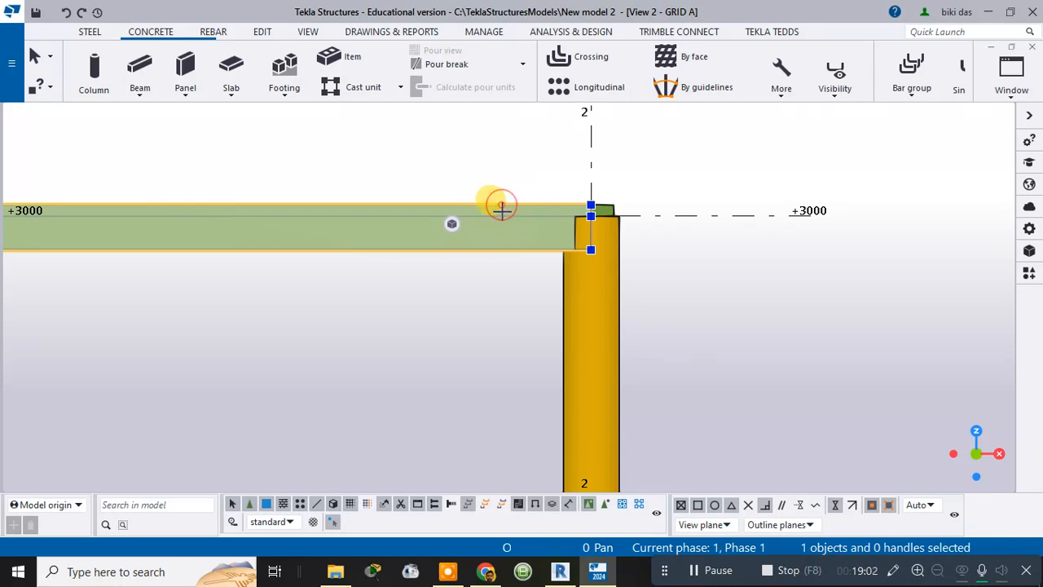
drag(501, 209, 501, 220)
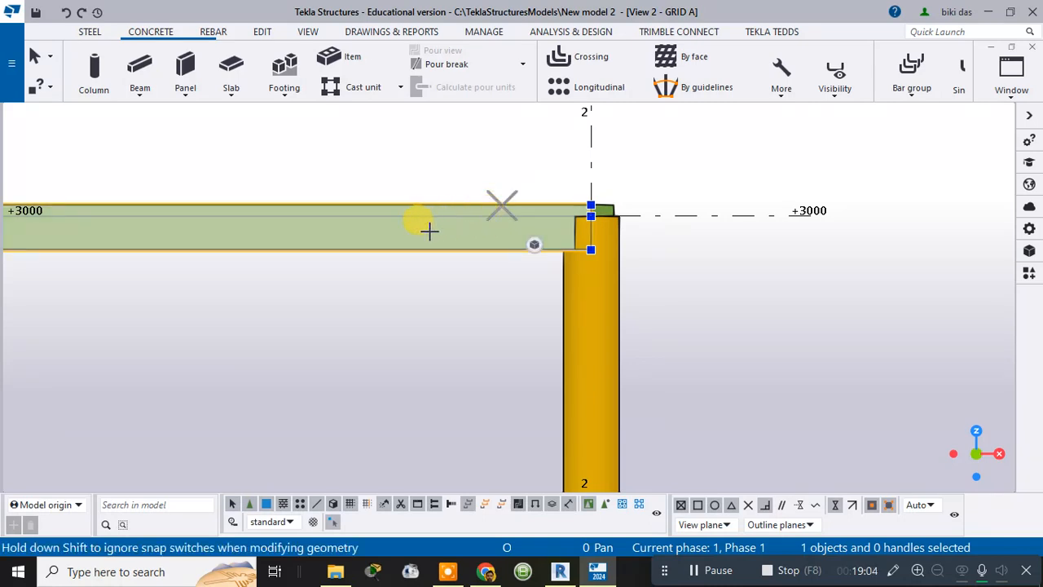
click(486, 203)
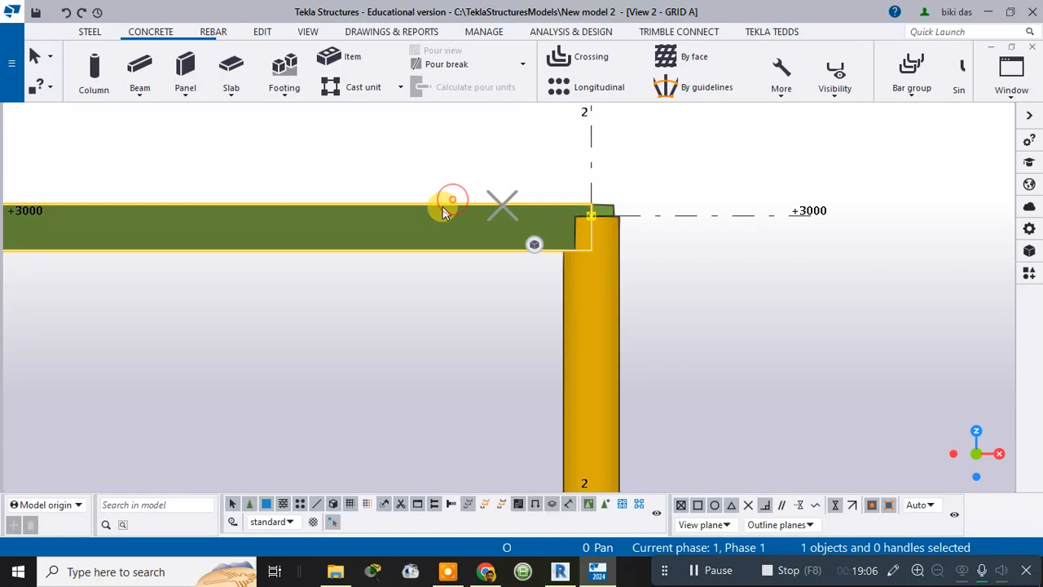
click(534, 206)
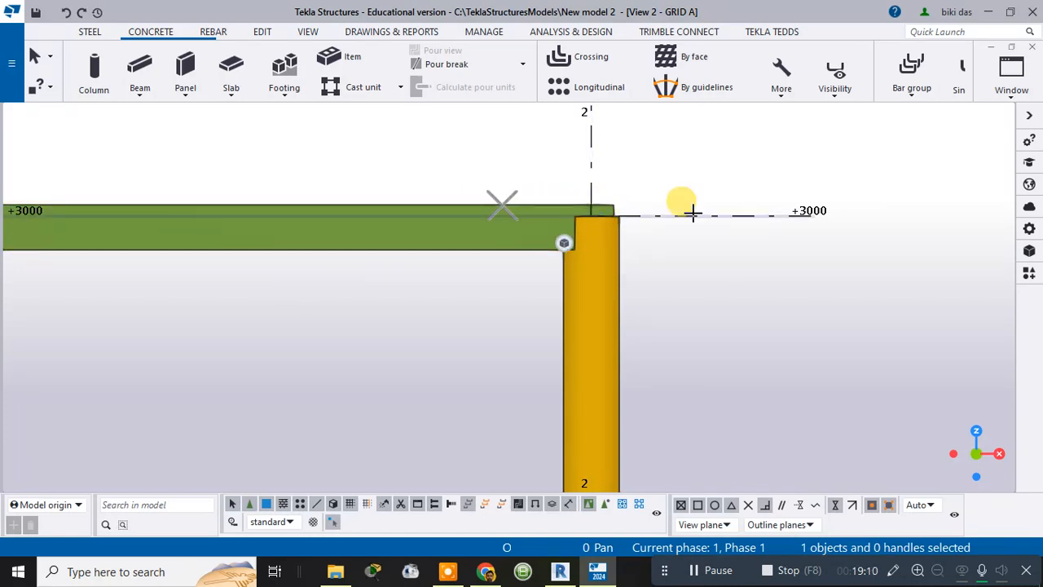
scroll(728, 268, down, 4)
scroll(744, 358, up, 5)
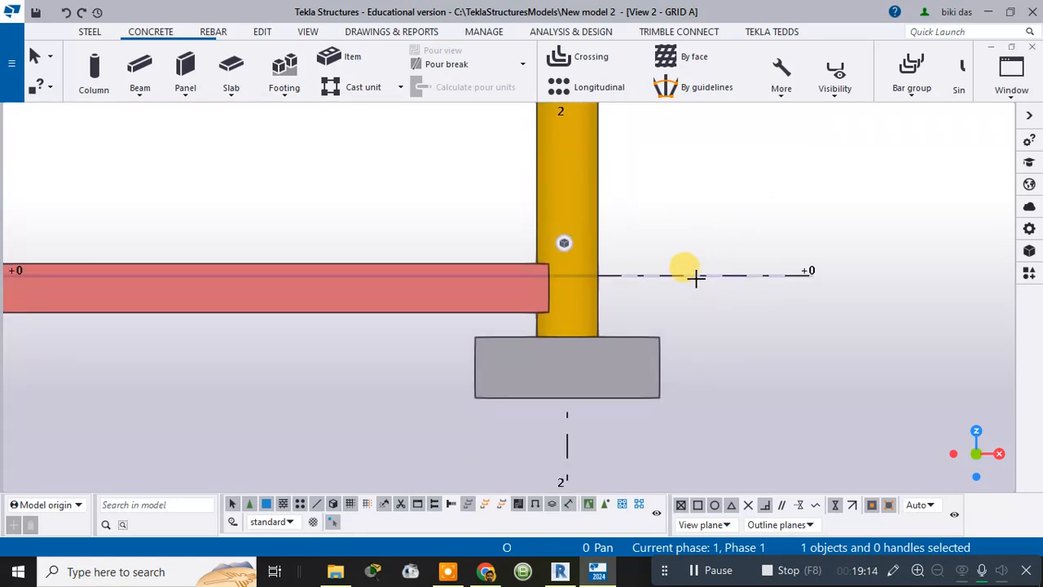
scroll(694, 274, down, 3)
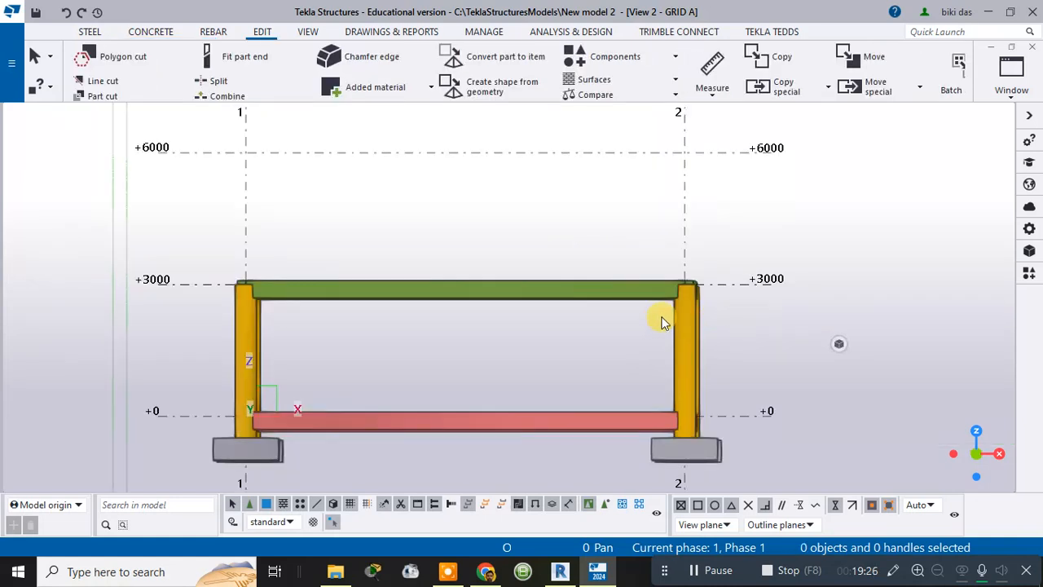
Check the upper beam's end at the column on grid line 2 against level +3000.
scroll(681, 280, up, 1)
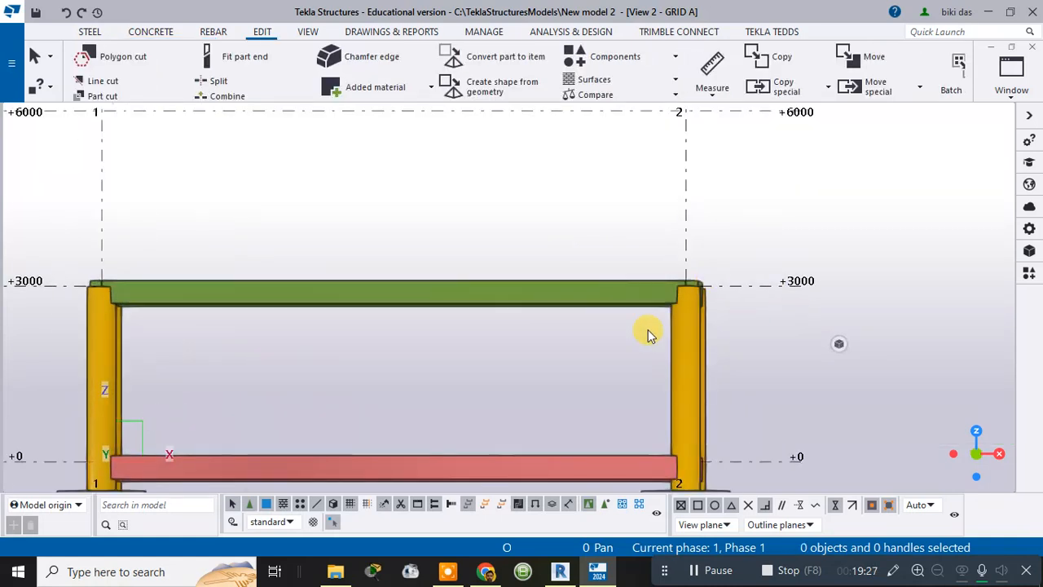
scroll(665, 294, up, 3)
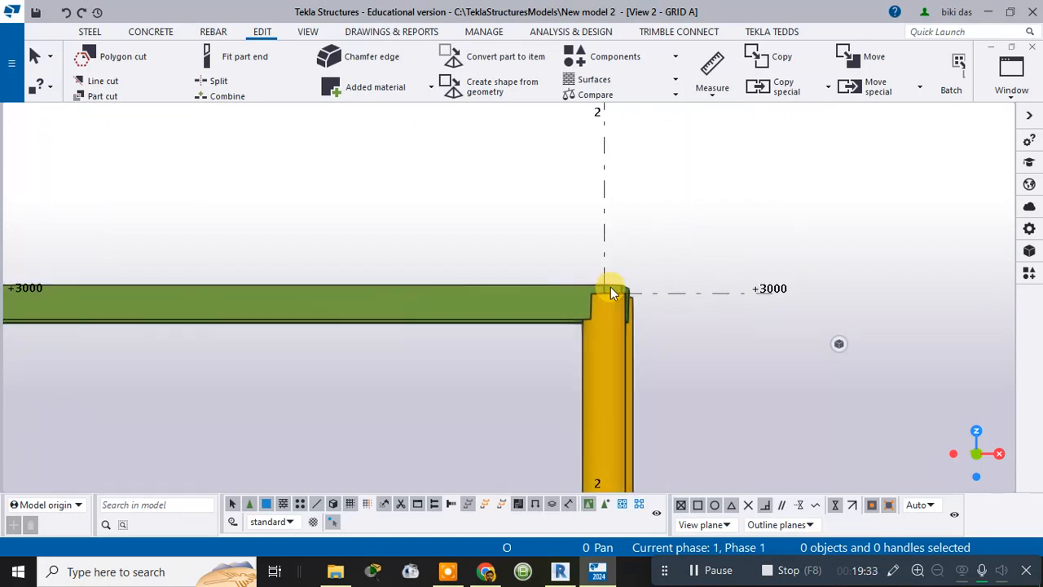
scroll(607, 291, up, 1)
scroll(600, 298, down, 5)
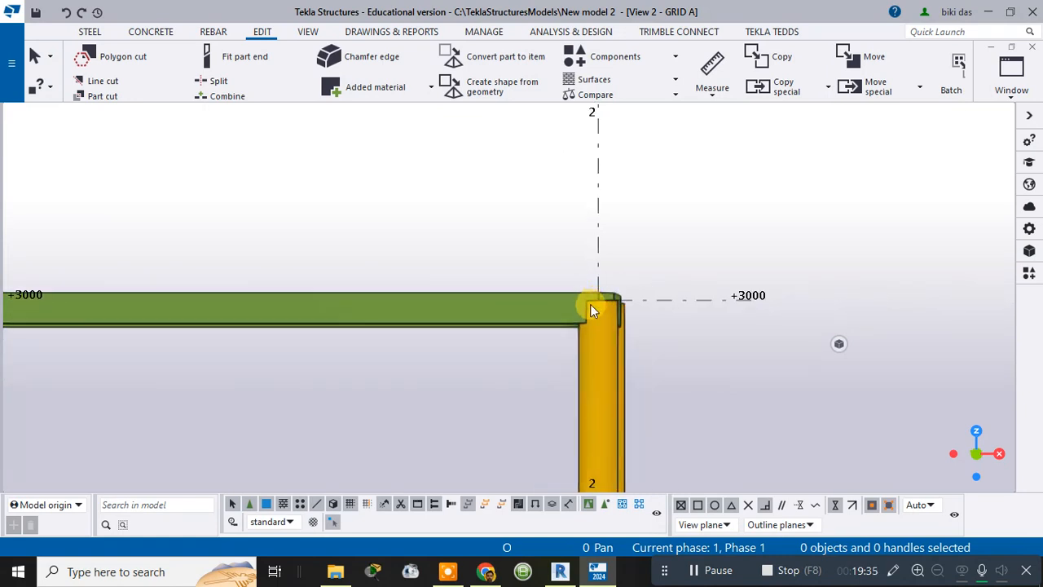
middle_drag(525, 334, 537, 327)
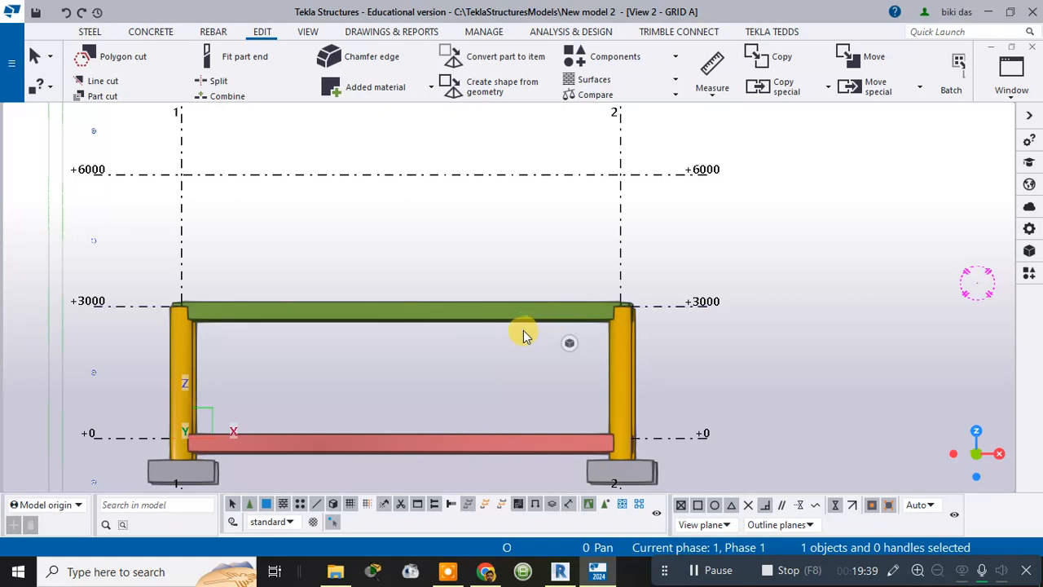
Delete the four upper beams between the column tops, leaving the columns and lower beams in place.
ctrl+middle_drag(523, 339, 528, 373)
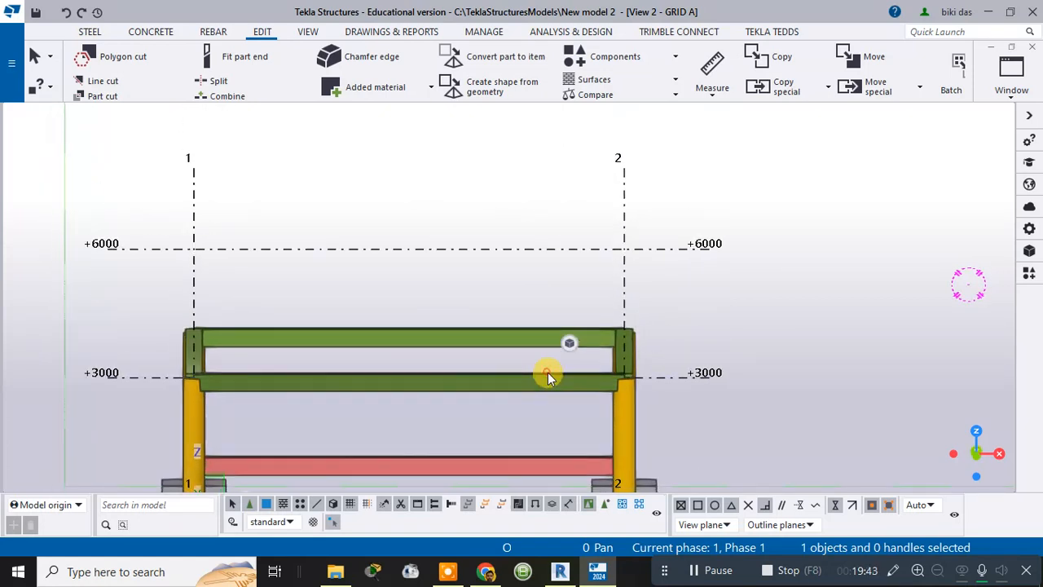
click(548, 372)
key(Escape)
click(626, 352)
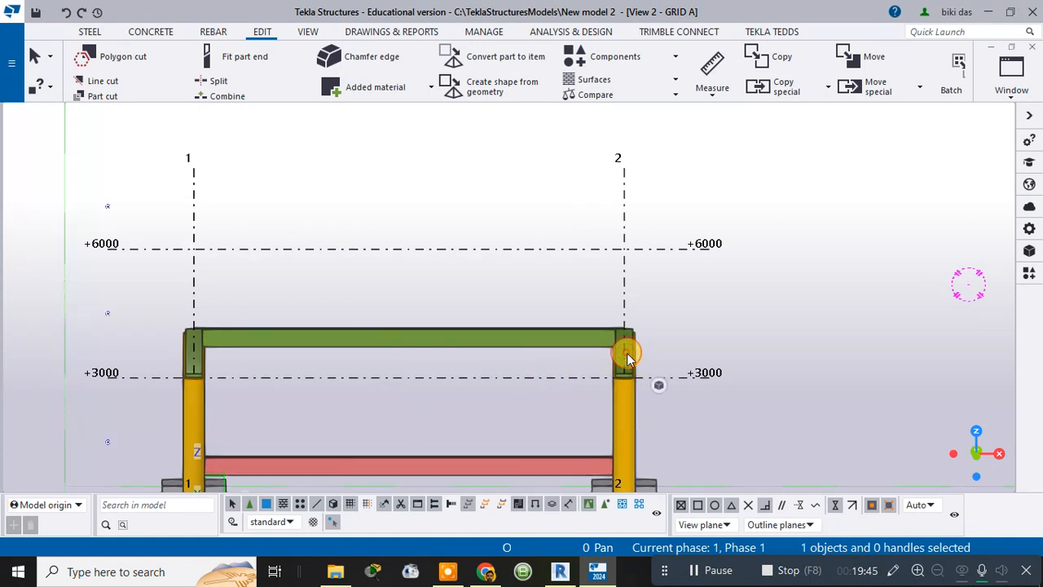
key(Delete)
click(488, 316)
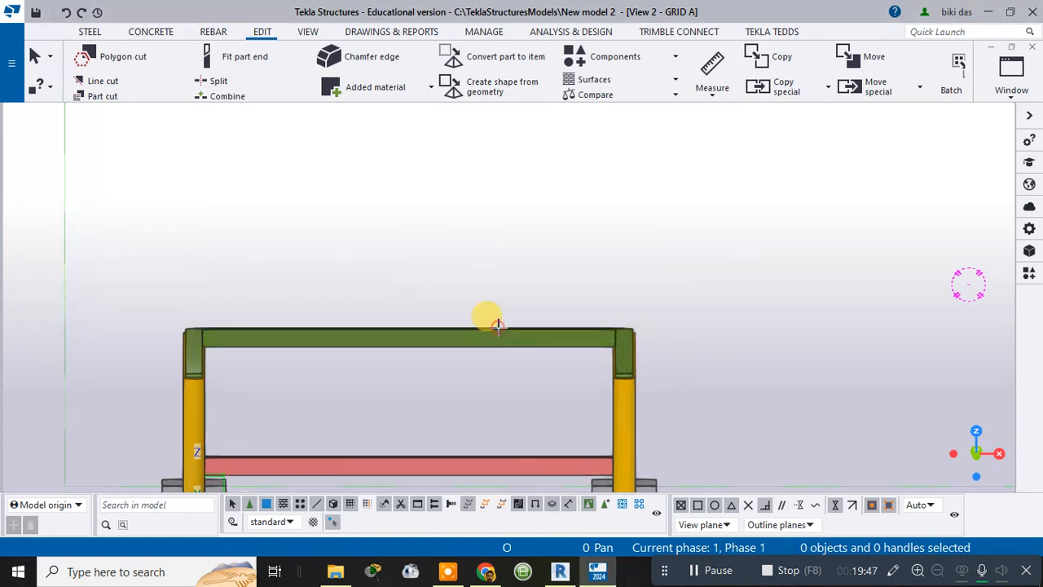
click(623, 356)
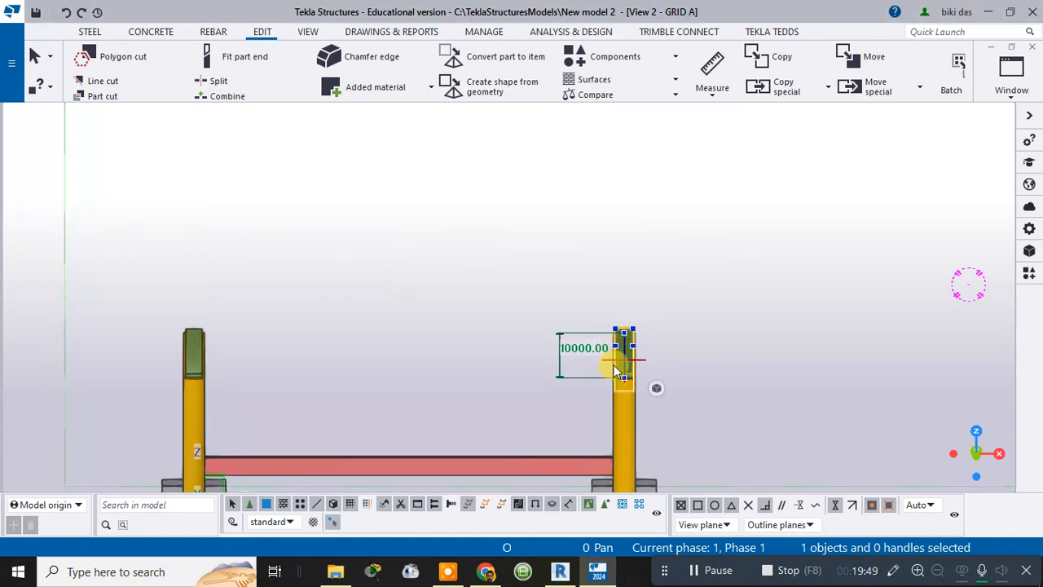
click(197, 349)
key(Delete)
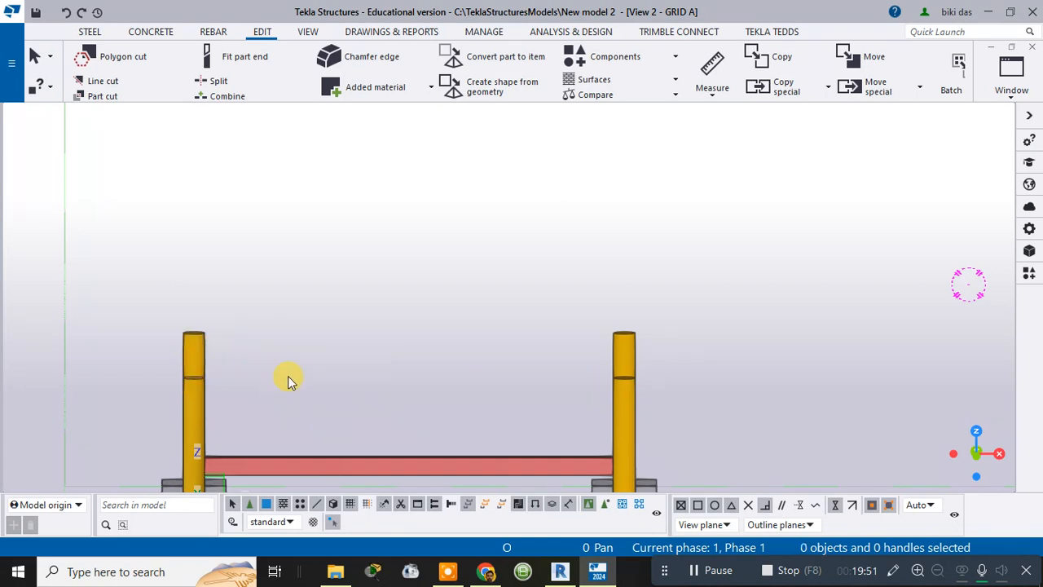
middle_drag(288, 376, 291, 356)
mouse_move(424, 349)
ctrl+middle_down()
mouse_move(428, 327)
mouse_move(415, 333)
mouse_move(423, 334)
ctrl+middle_up()
scroll(564, 339, down, 5)
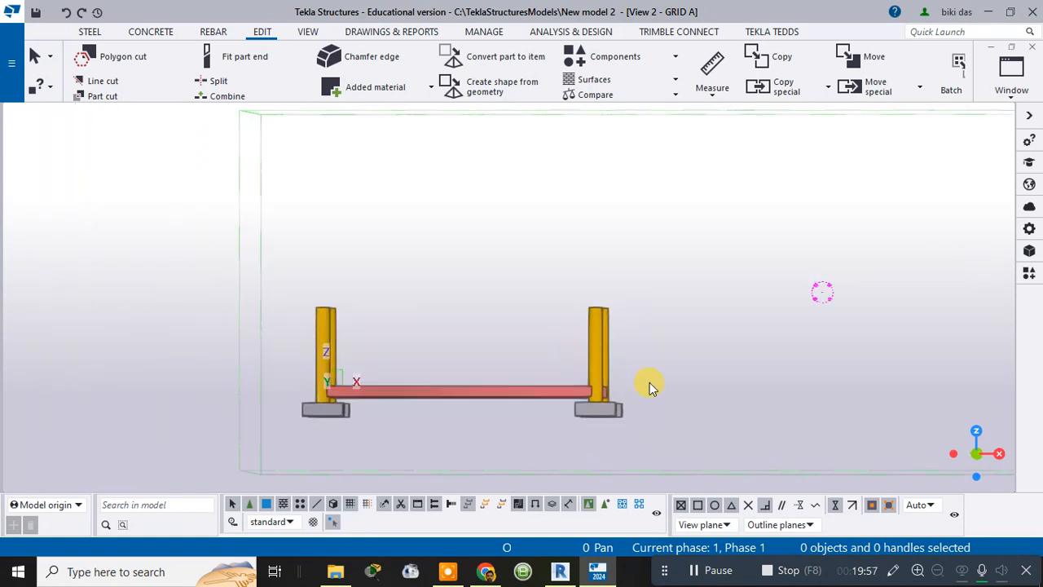
mouse_move(650, 382)
ctrl+middle_down()
mouse_move(664, 379)
mouse_move(633, 377)
mouse_move(652, 390)
mouse_move(668, 345)
mouse_move(668, 356)
ctrl+middle_up()
scroll(652, 377, up, 1)
scroll(652, 389, down, 5)
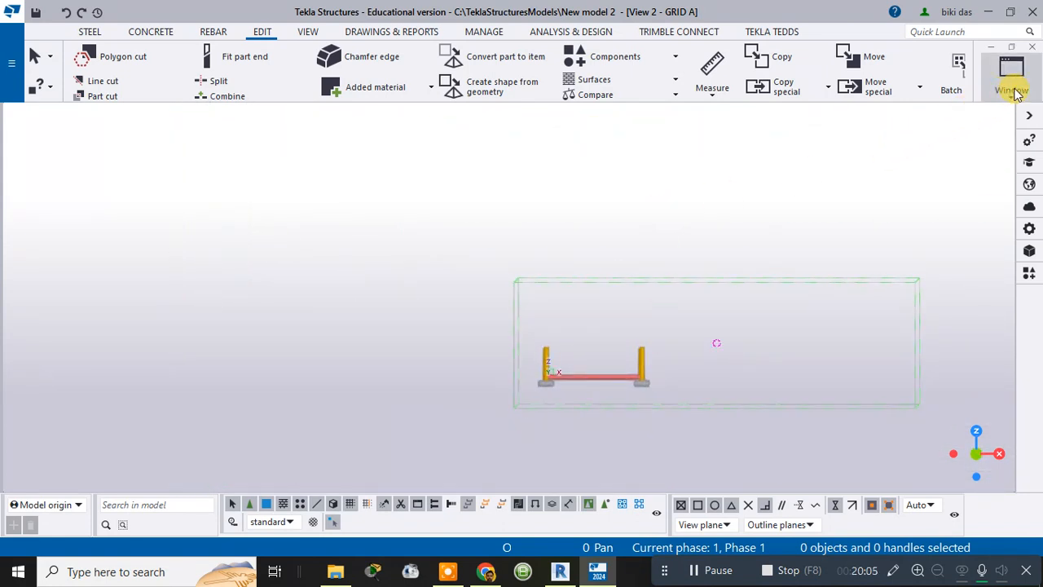
right_click(526, 195)
click(508, 195)
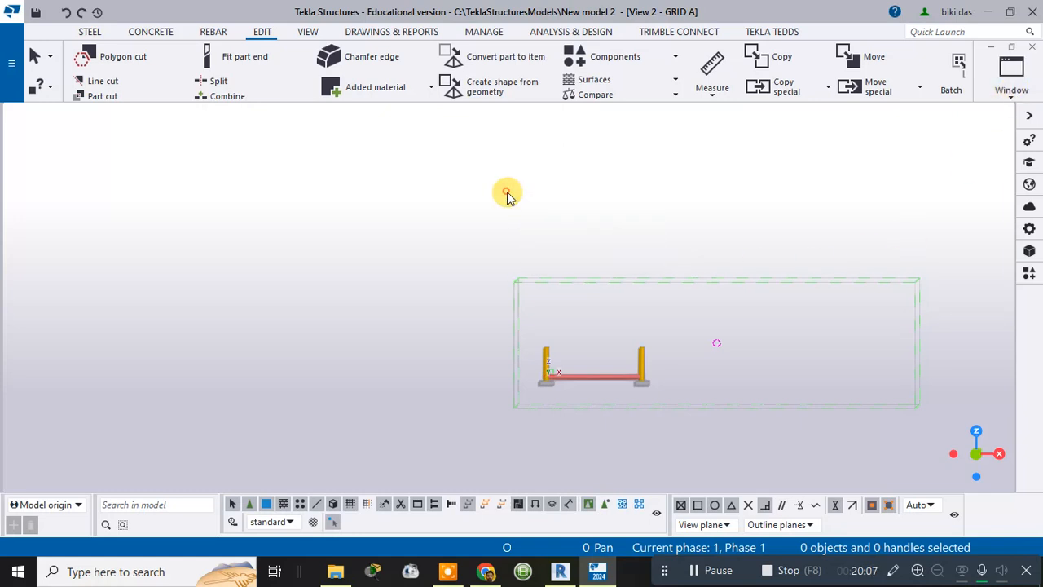
key(ctrl+a)
right_click(592, 341)
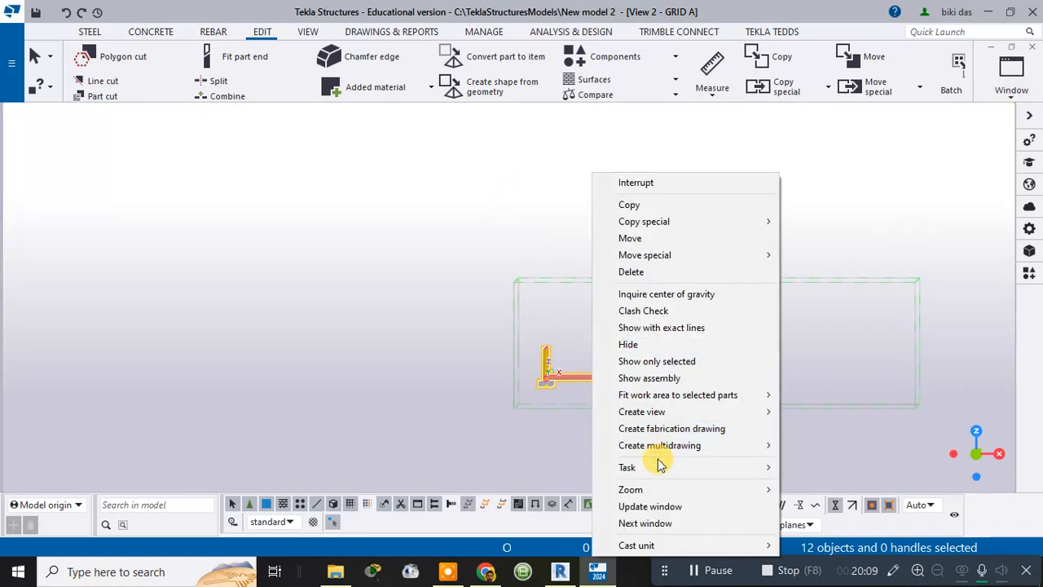
mouse_move(661, 465)
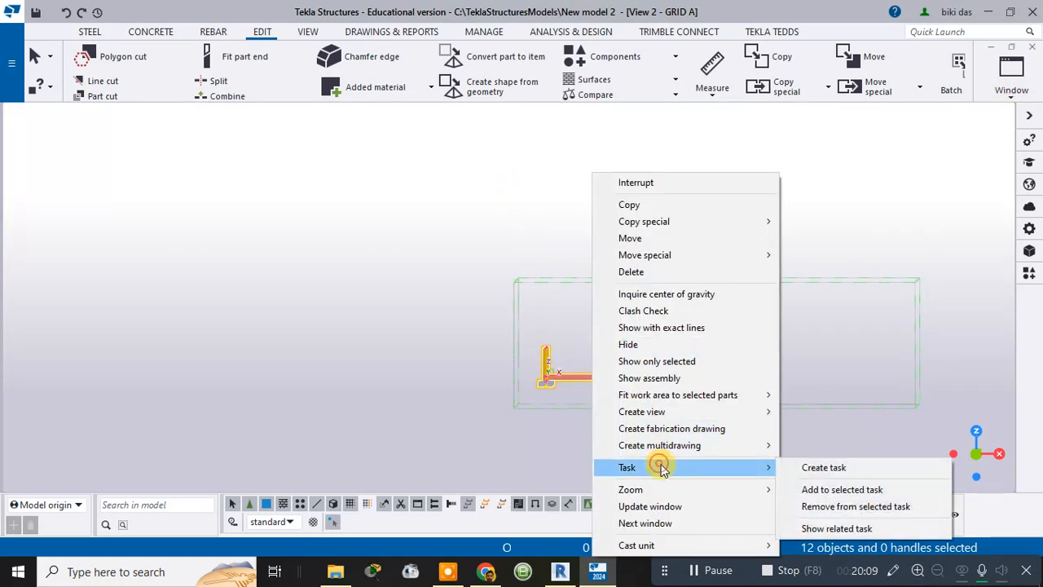
Hide the GRID A view, make it visible again and confirm the view list.
click(1008, 86)
click(973, 174)
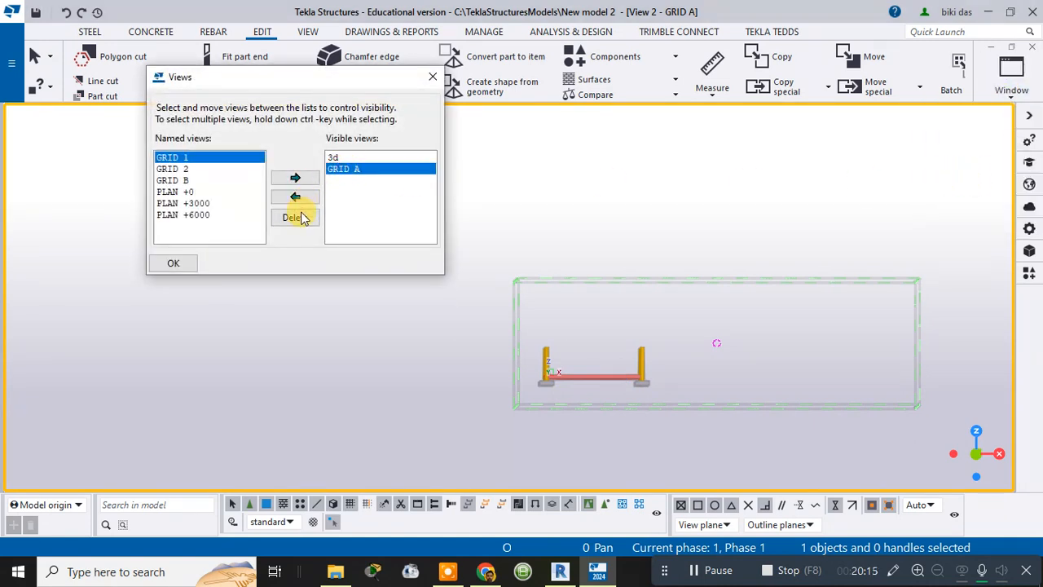
click(297, 197)
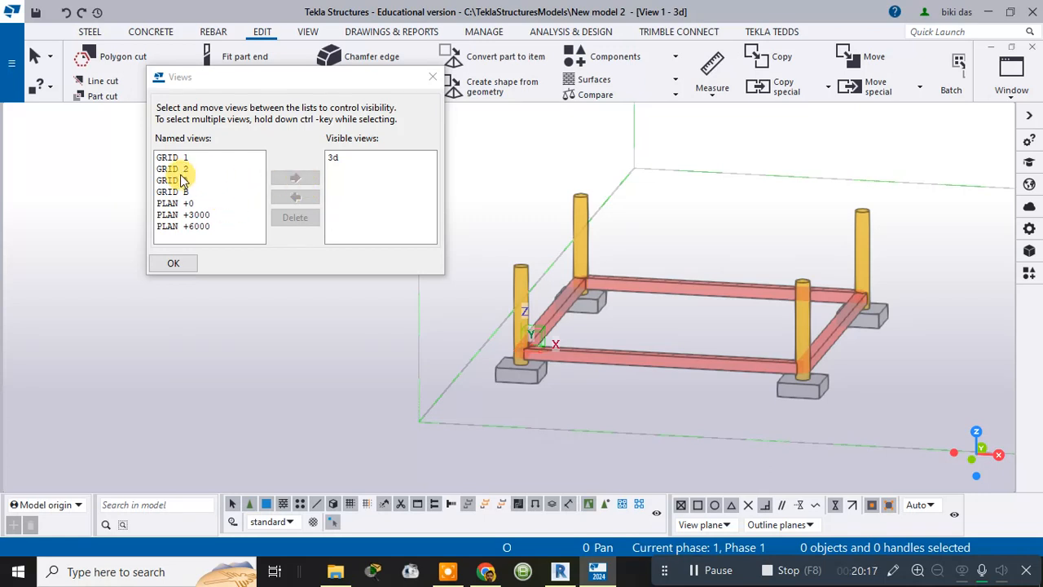
click(183, 180)
click(295, 177)
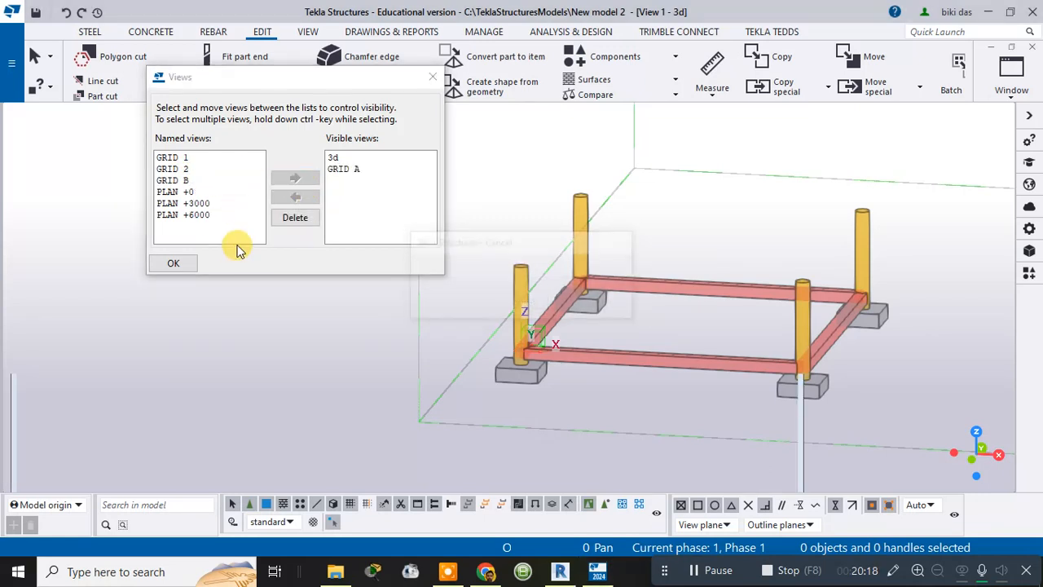
click(184, 261)
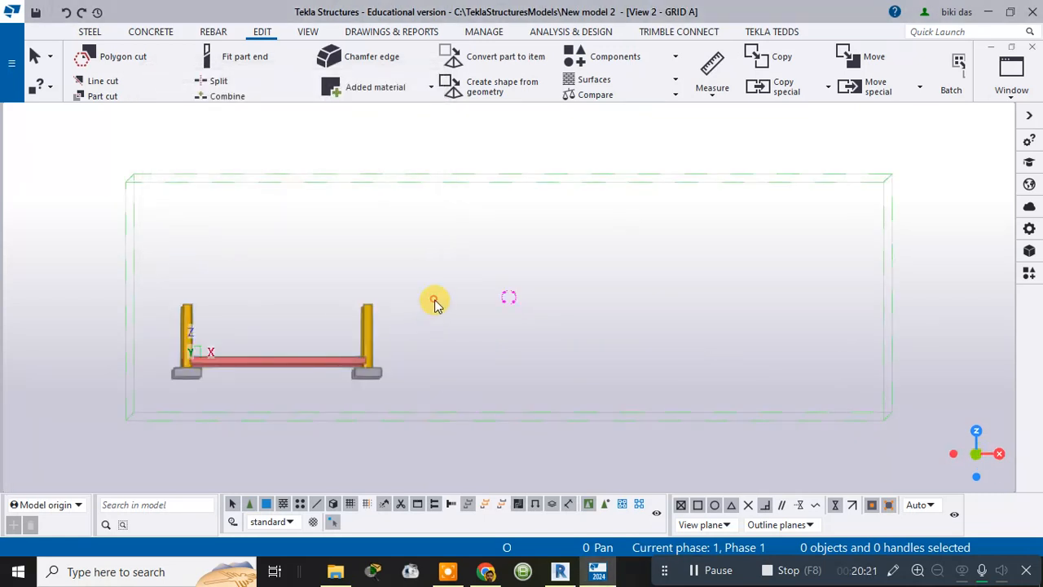
Select the lower beam along grid line A and examine its end at grid line 2 against level +0.
click(404, 335)
scroll(406, 332, down, 2)
scroll(405, 332, up, 4)
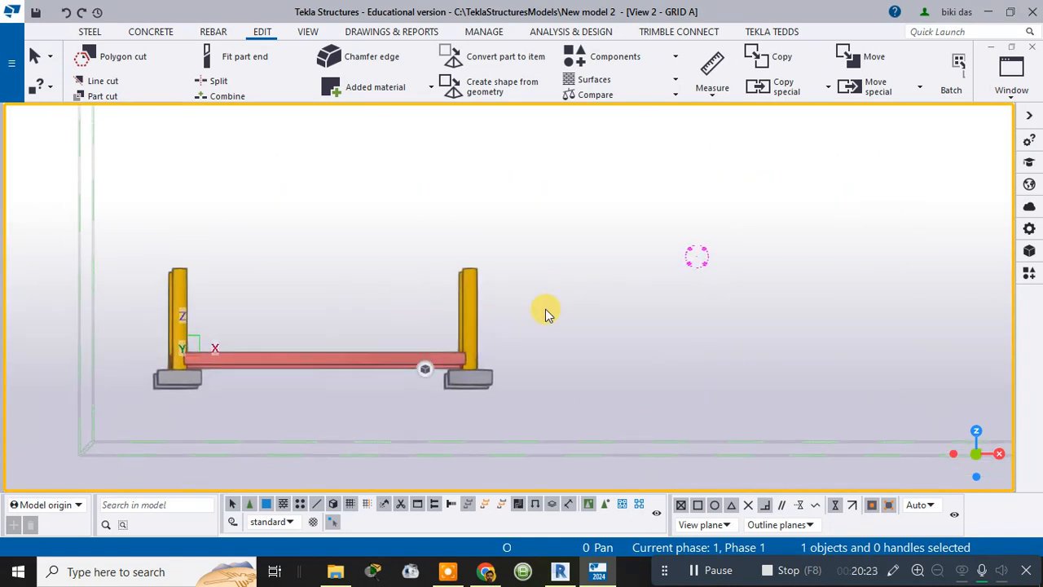
click(425, 358)
scroll(462, 349, up, 3)
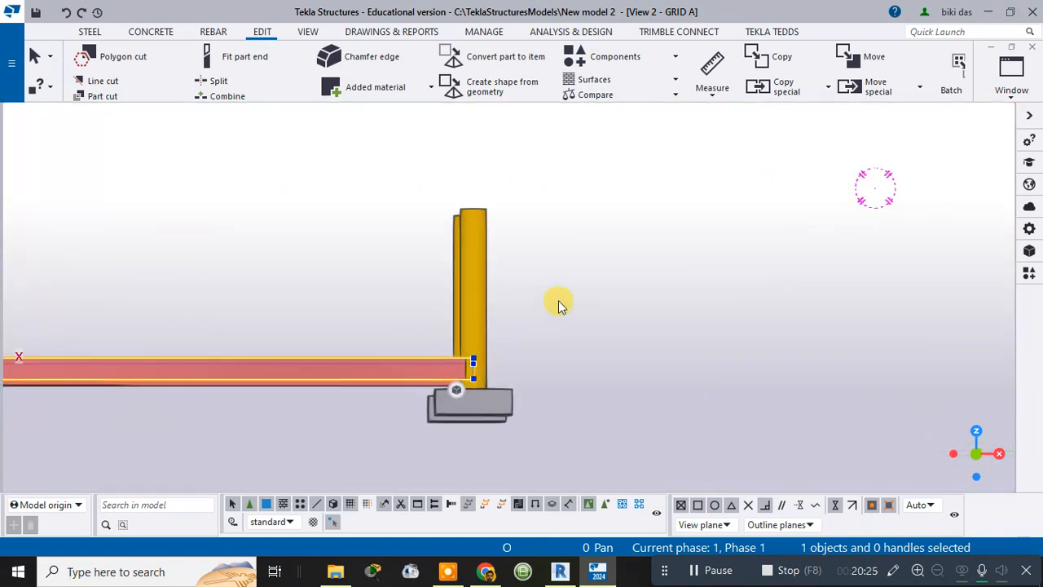
scroll(607, 294, down, 2)
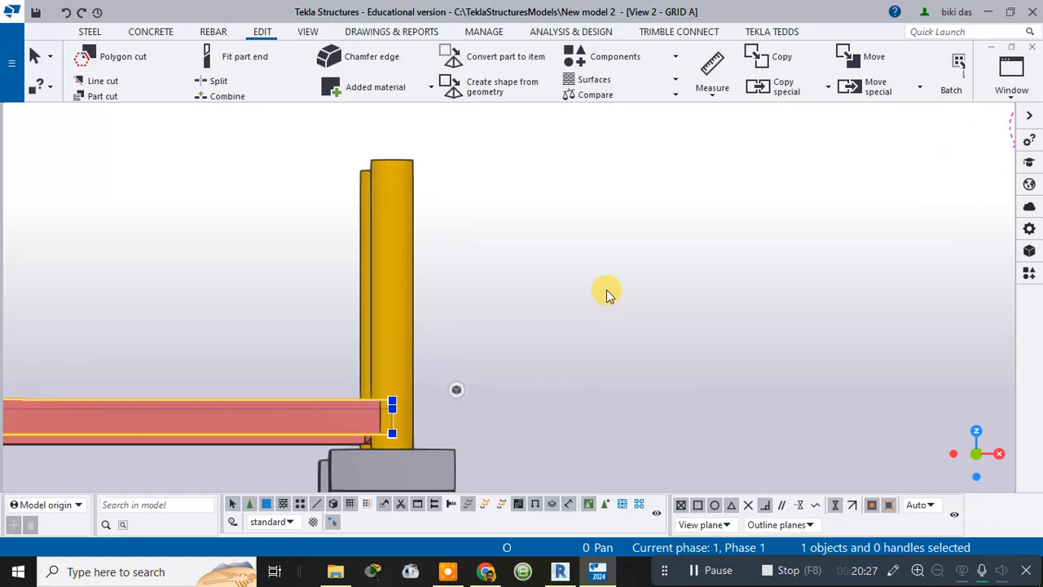
scroll(607, 293, down, 2)
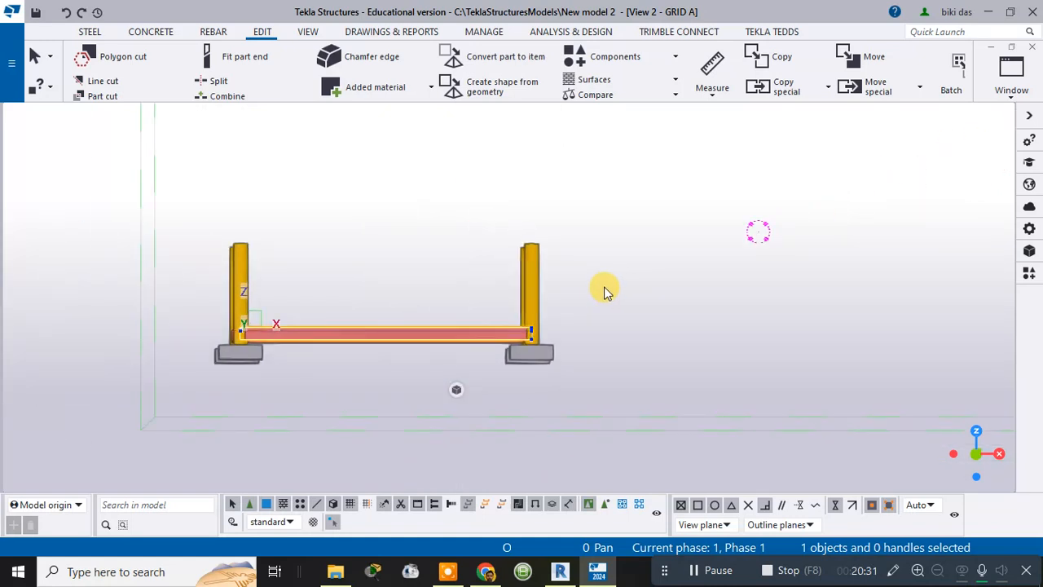
scroll(605, 291, up, 2)
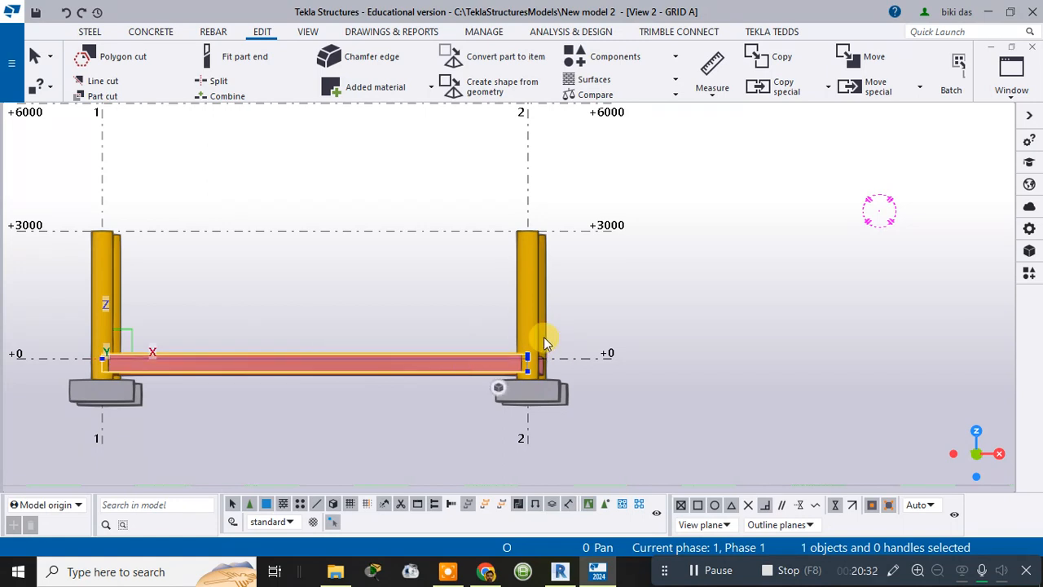
scroll(551, 337, up, 2)
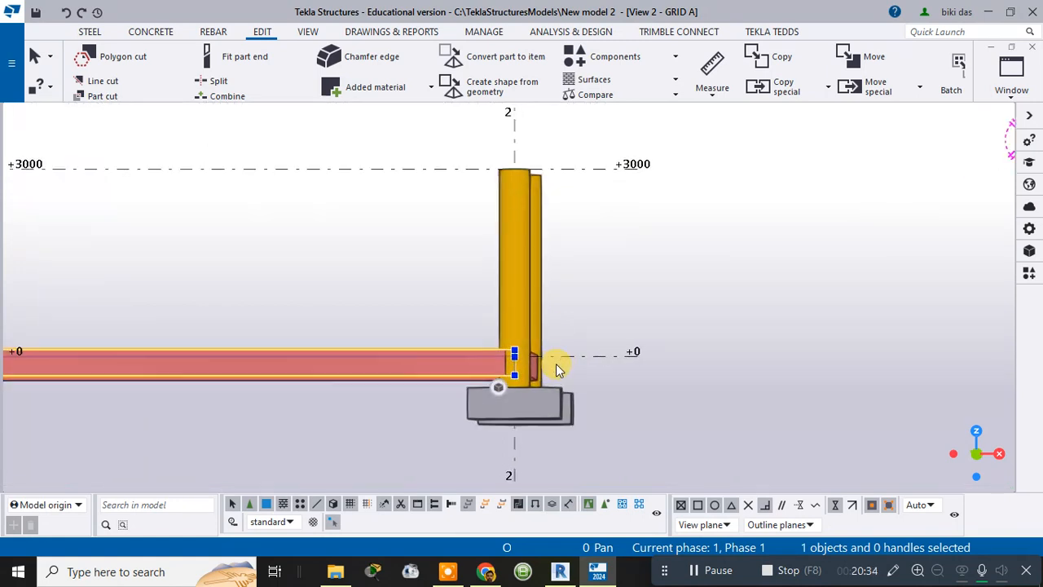
scroll(572, 367, up, 2)
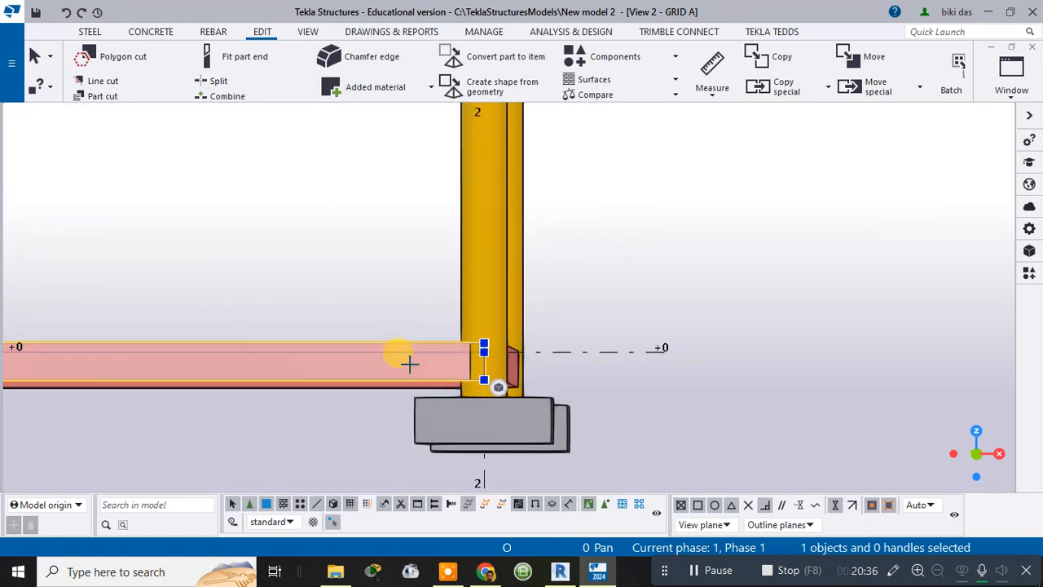
Start copying the selected lower beam, using its top edge at the column on grid line 2 as the copy origin.
click(782, 57)
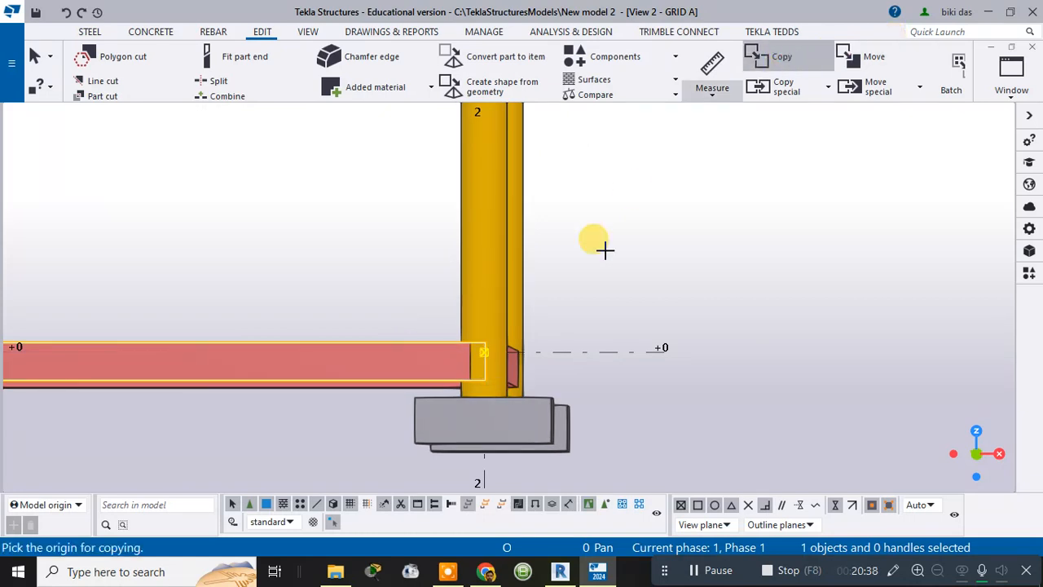
scroll(497, 355, up, 3)
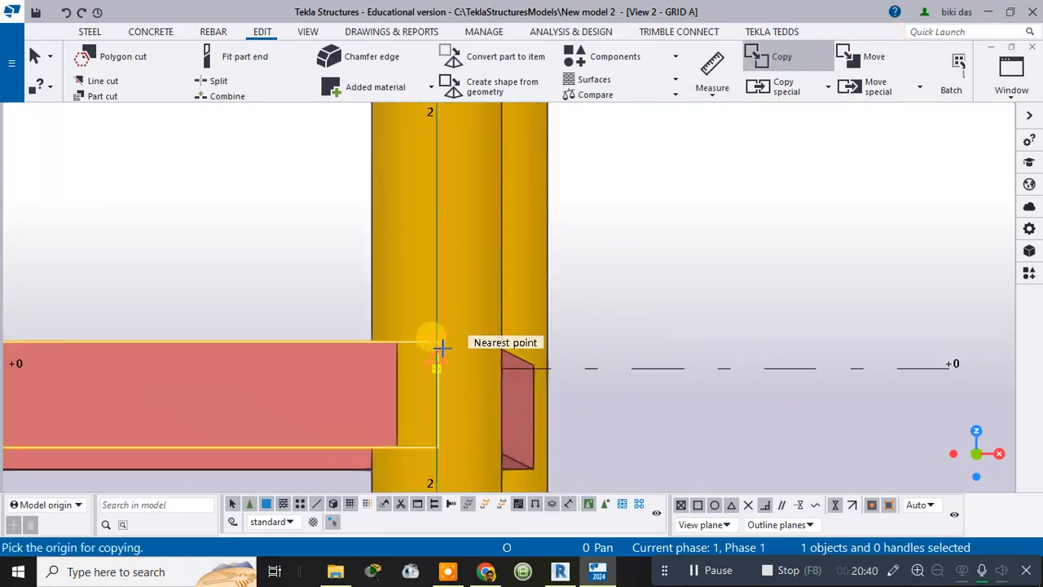
scroll(444, 338, up, 2)
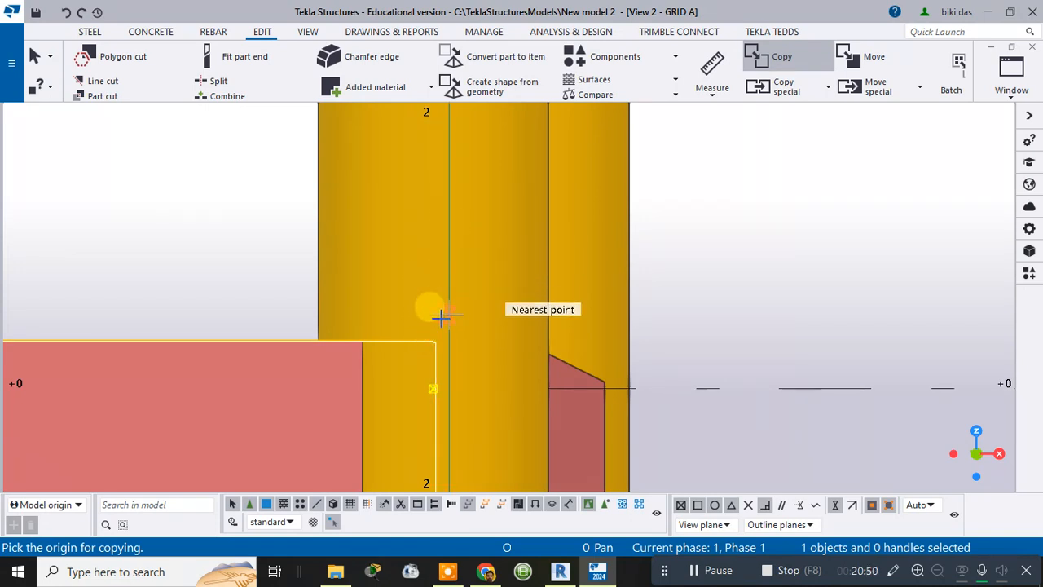
scroll(436, 342, down, 2)
scroll(438, 329, down, 4)
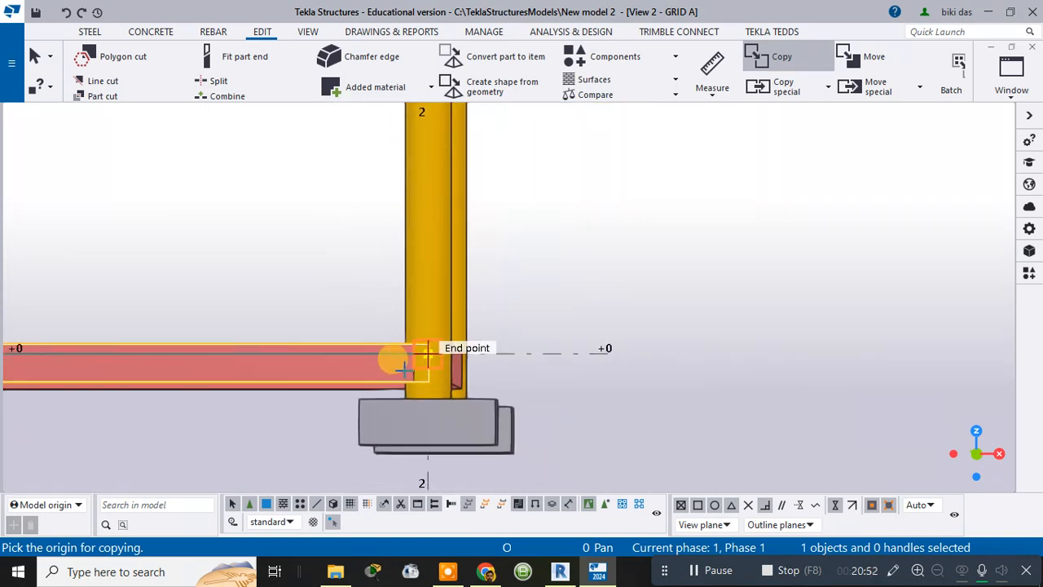
scroll(392, 366, up, 2)
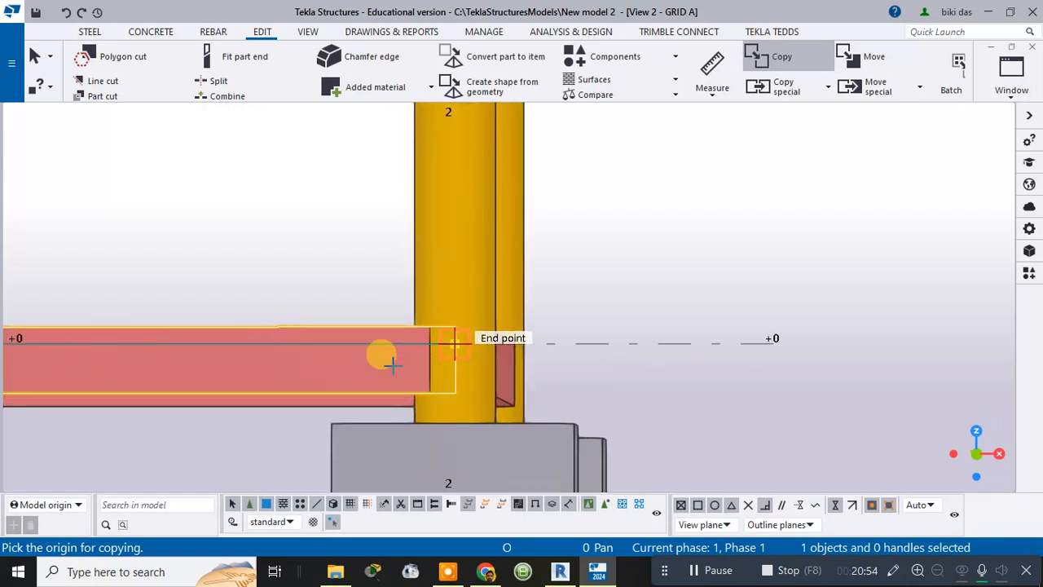
scroll(381, 349, down, 2)
scroll(414, 337, down, 2)
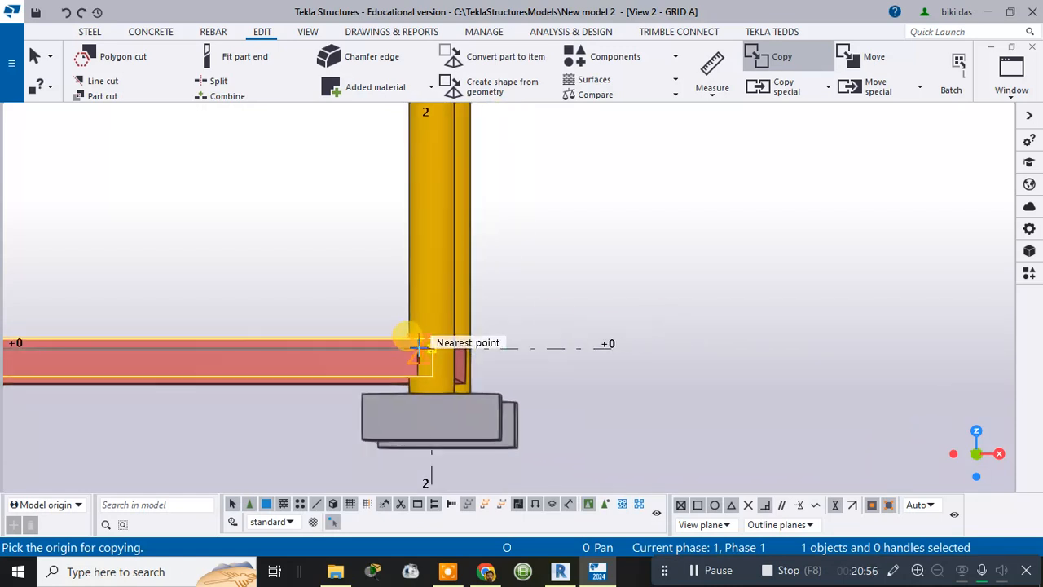
middle_drag(281, 346, 570, 353)
scroll(144, 353, up, 4)
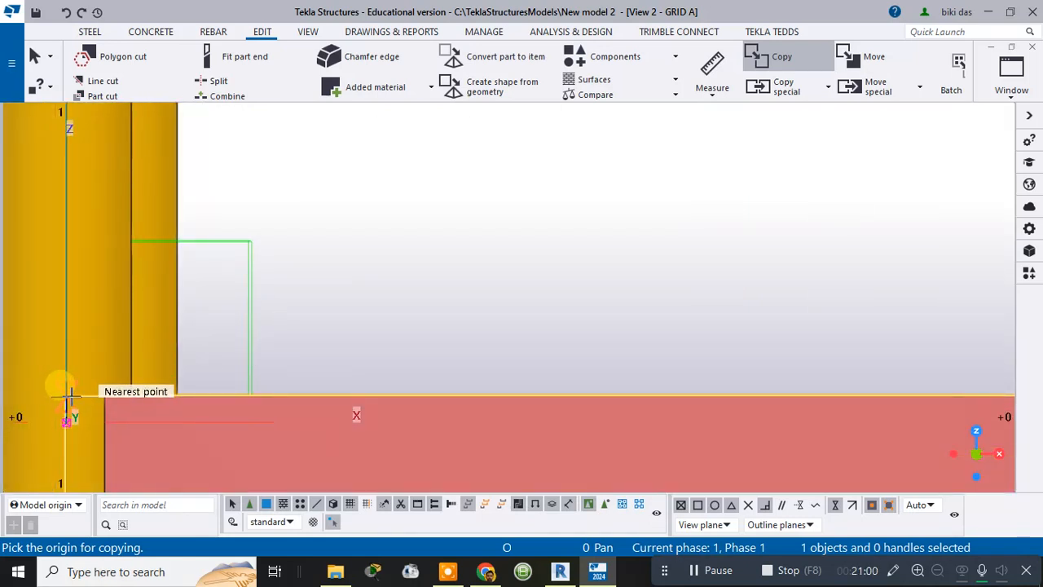
scroll(830, 326, down, 2)
middle_drag(699, 323, 110, 348)
scroll(829, 326, down, 2)
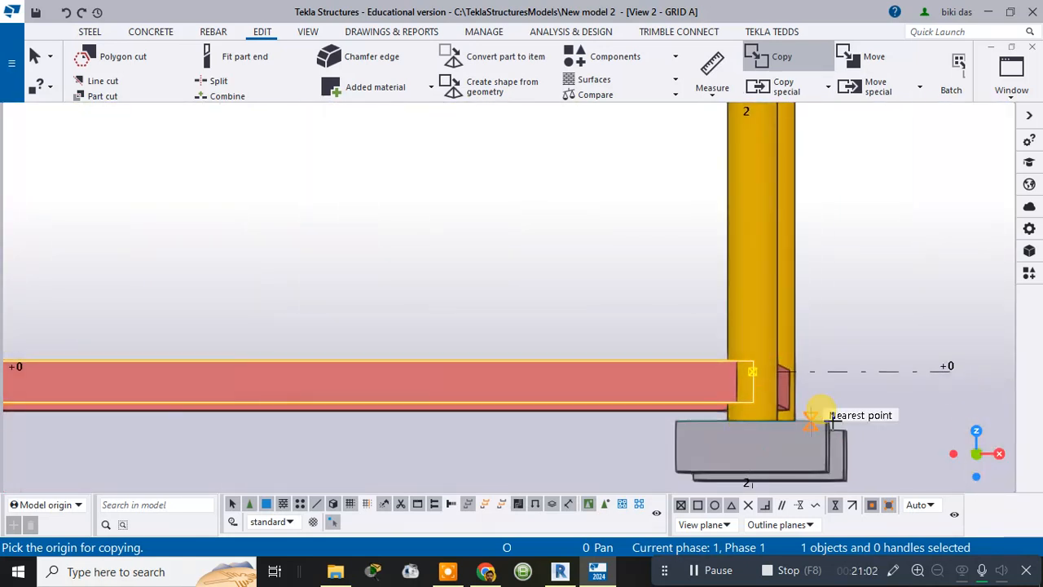
scroll(721, 352, up, 3)
scroll(722, 352, up, 3)
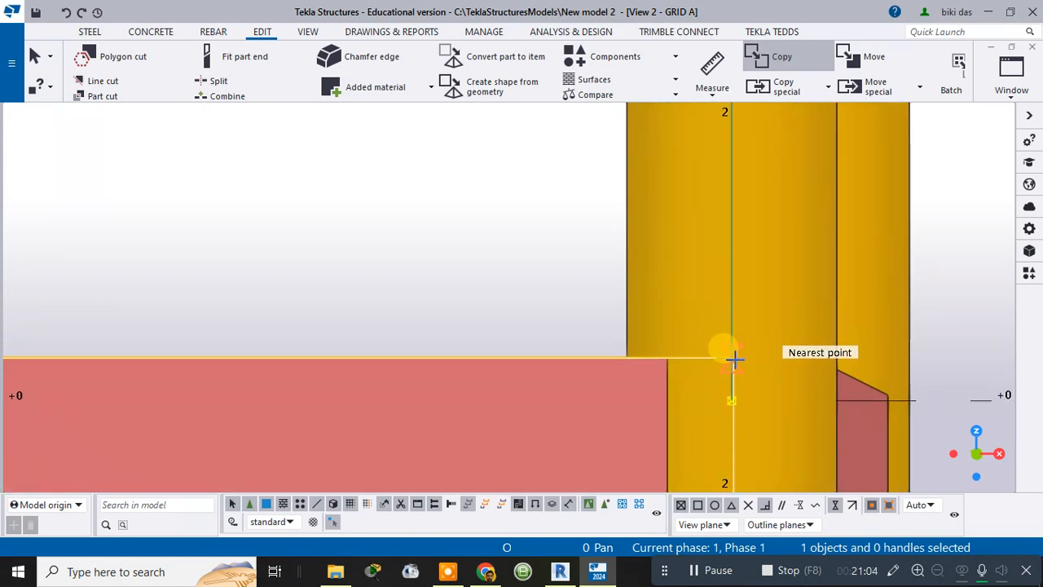
scroll(735, 356, up, 3)
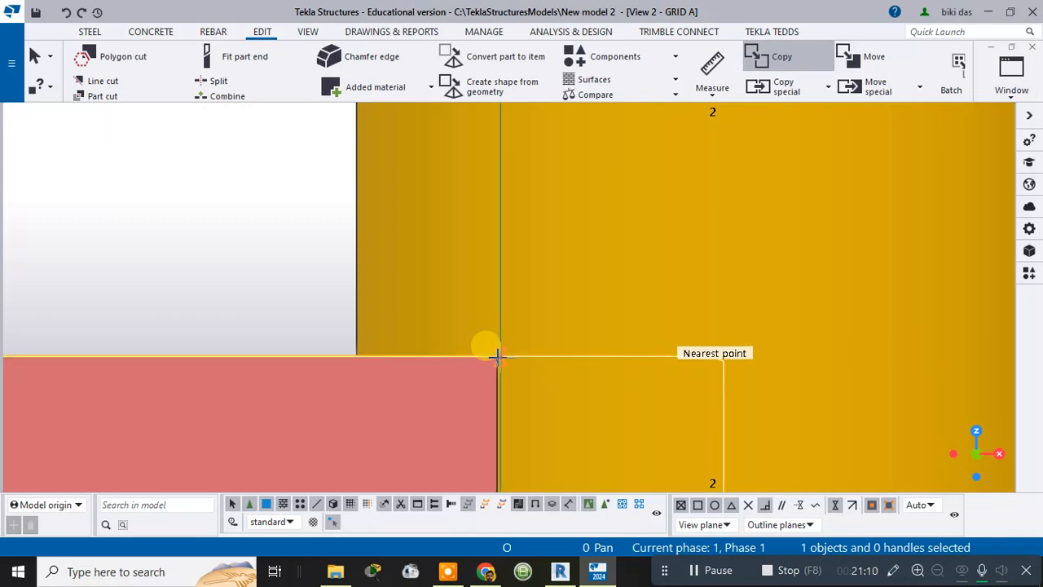
click(497, 359)
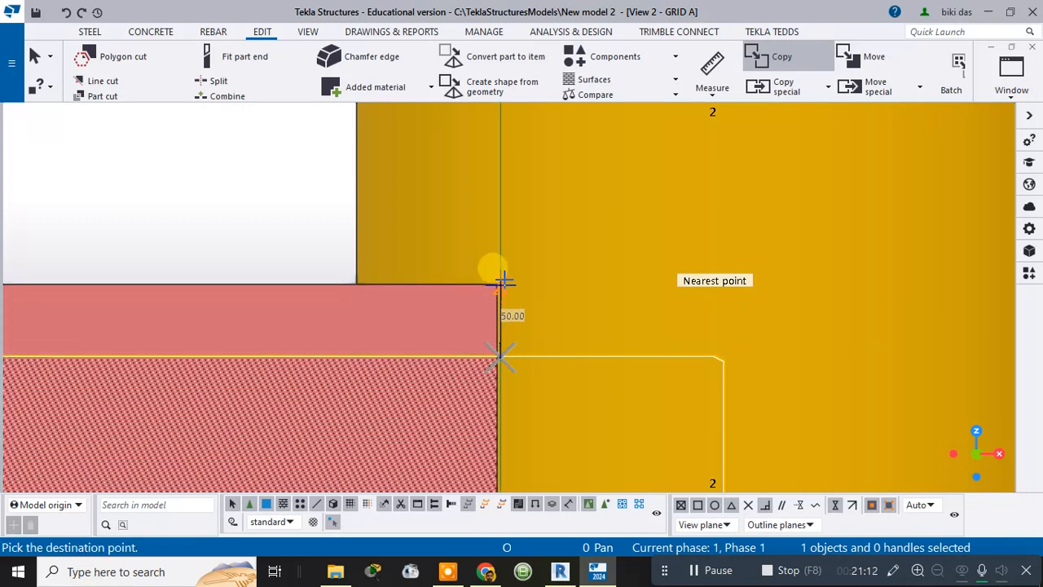
Place the beam copy vertically above the origin, with its top edge on level +3000, and end the copying.
scroll(514, 233, down, 3)
scroll(559, 131, down, 5)
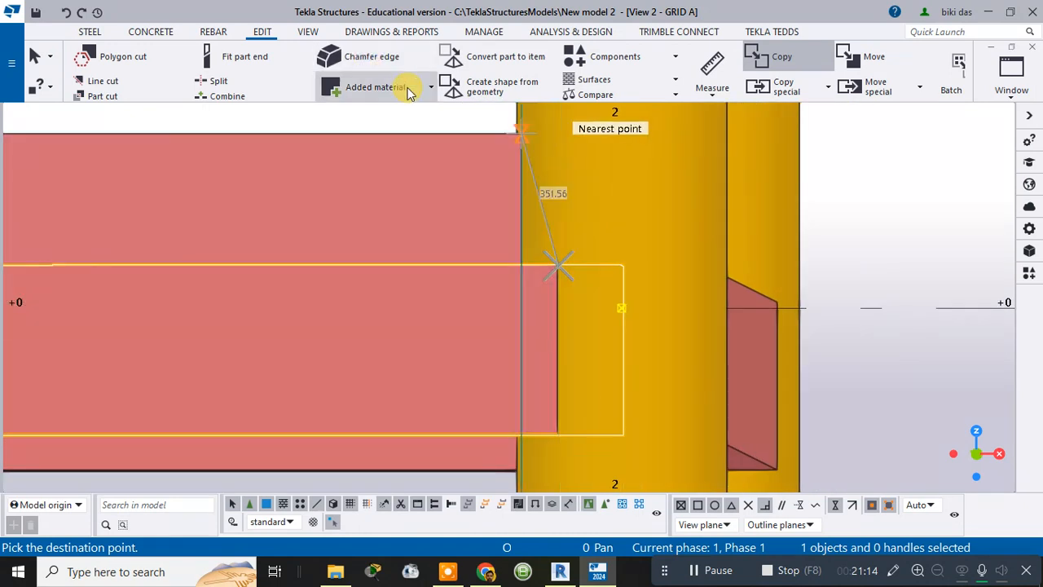
middle_drag(556, 125, 503, 191)
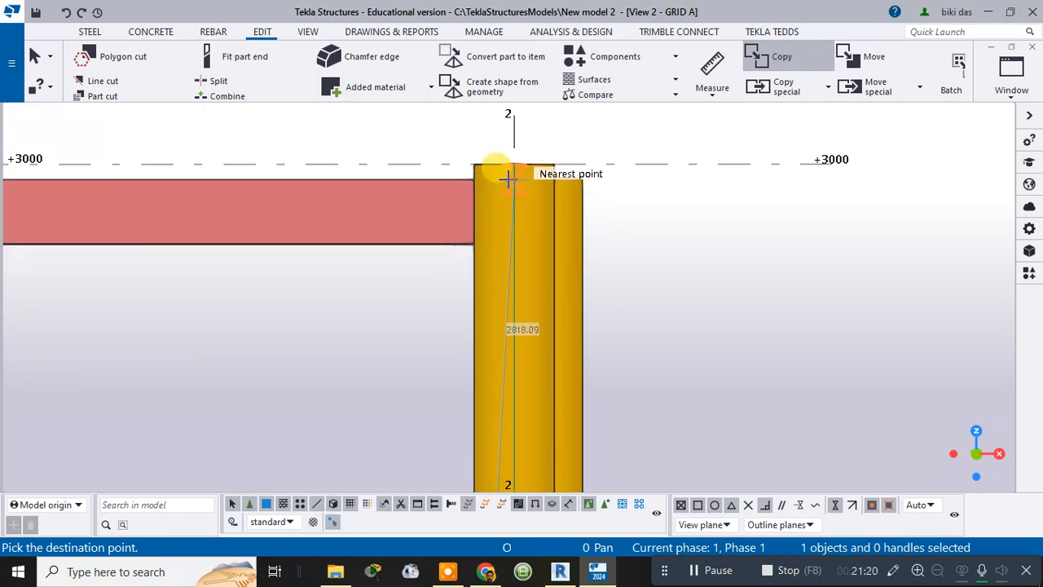
click(506, 166)
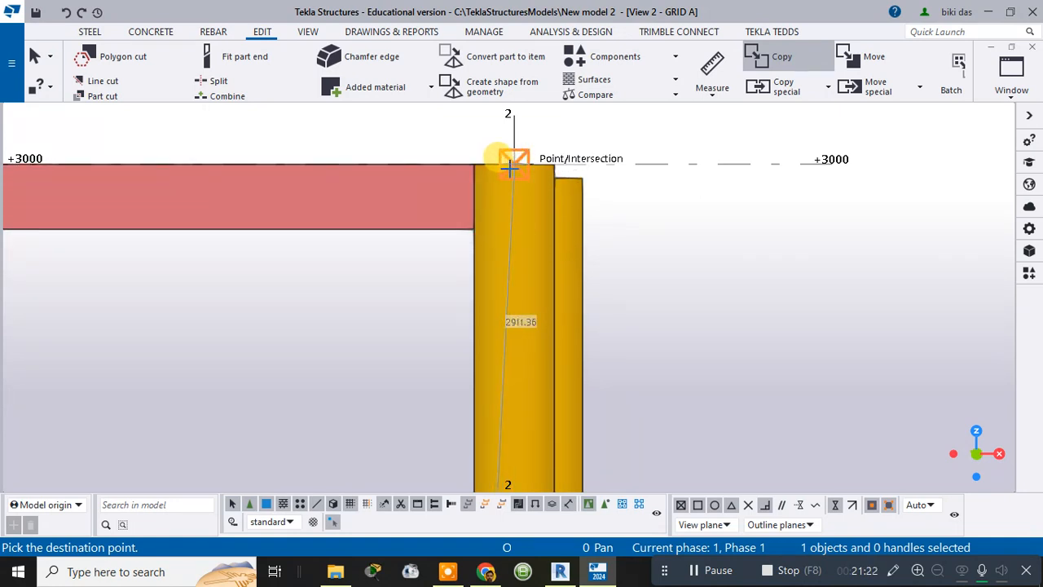
scroll(506, 166, down, 2)
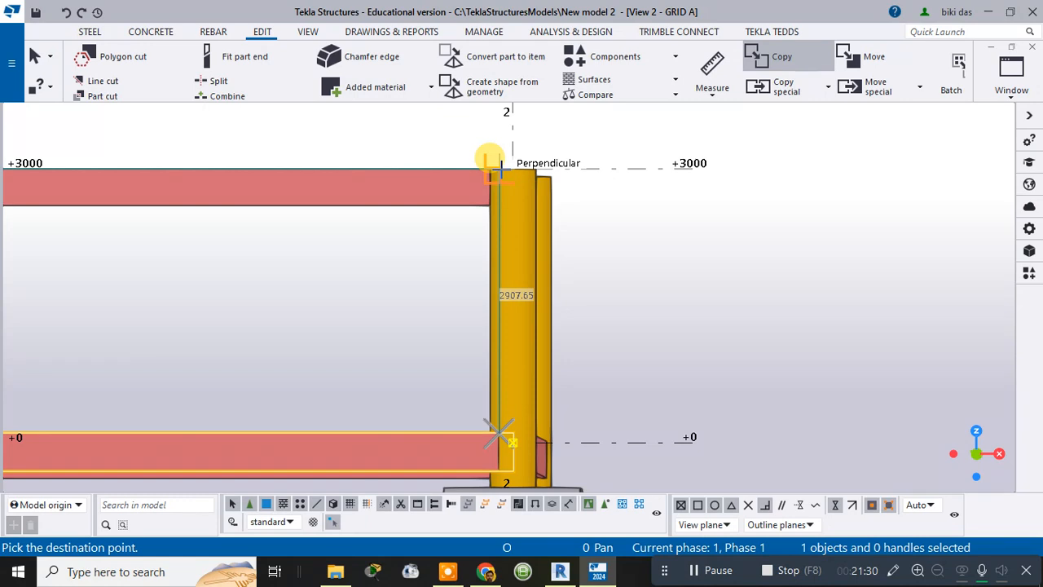
click(500, 167)
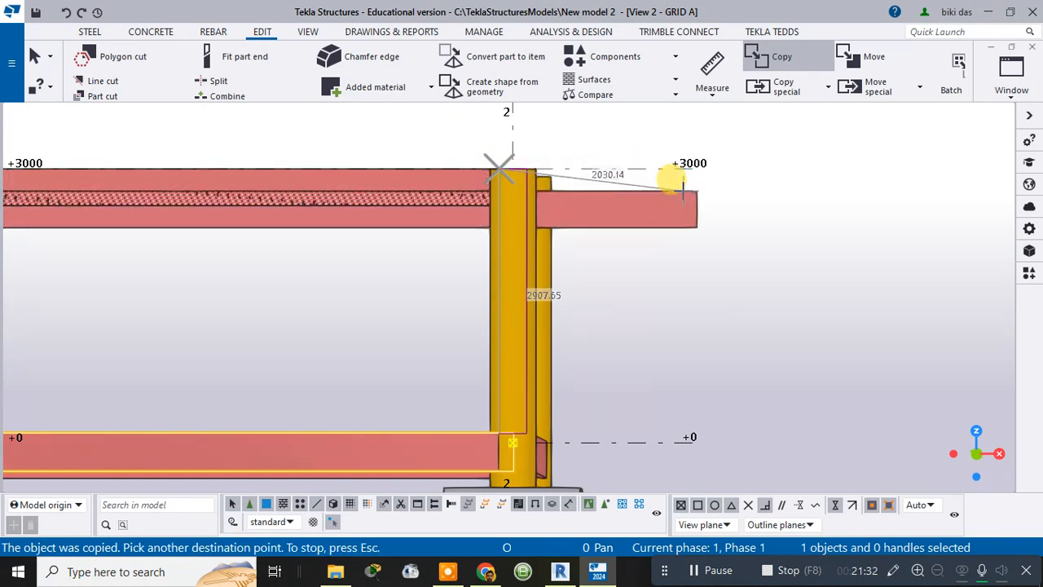
key(Escape)
Select the copied upper beam and examine its end at the column on grid line 2 against level +3000.
middle_drag(504, 218, 515, 268)
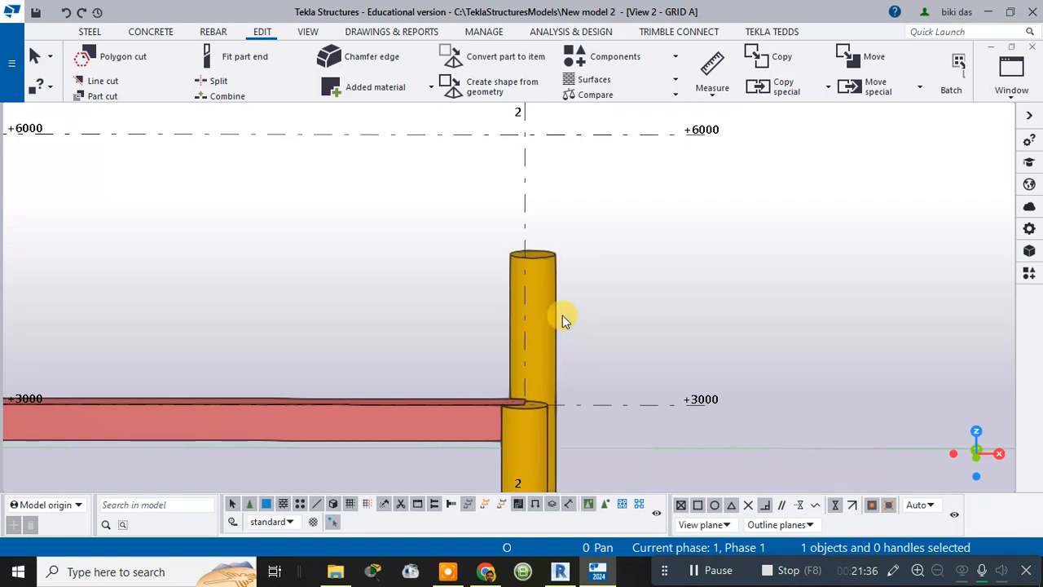
ctrl+middle_drag(562, 314, 562, 298)
scroll(521, 273, up, 5)
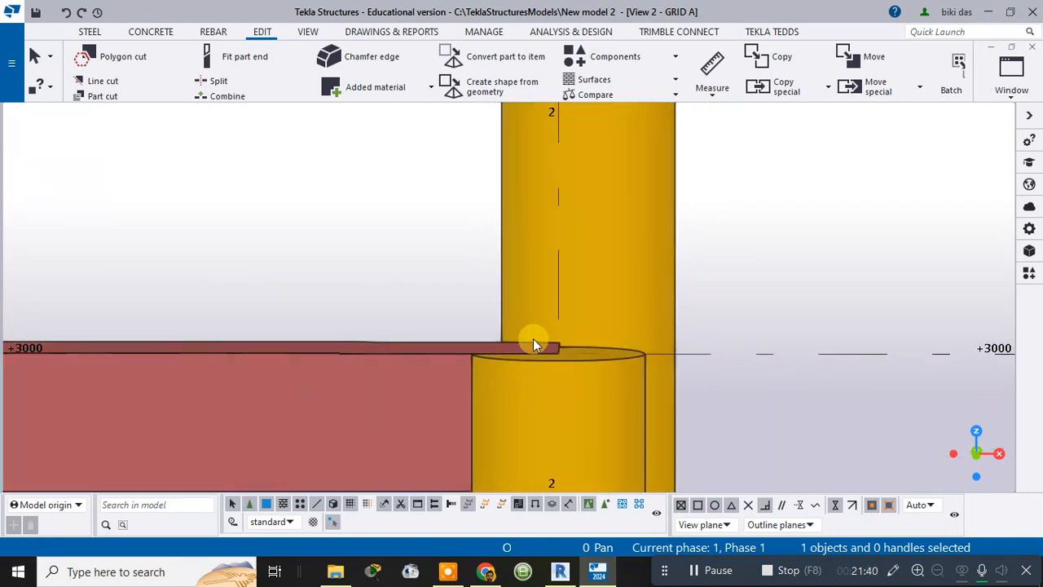
scroll(528, 347, down, 2)
click(487, 359)
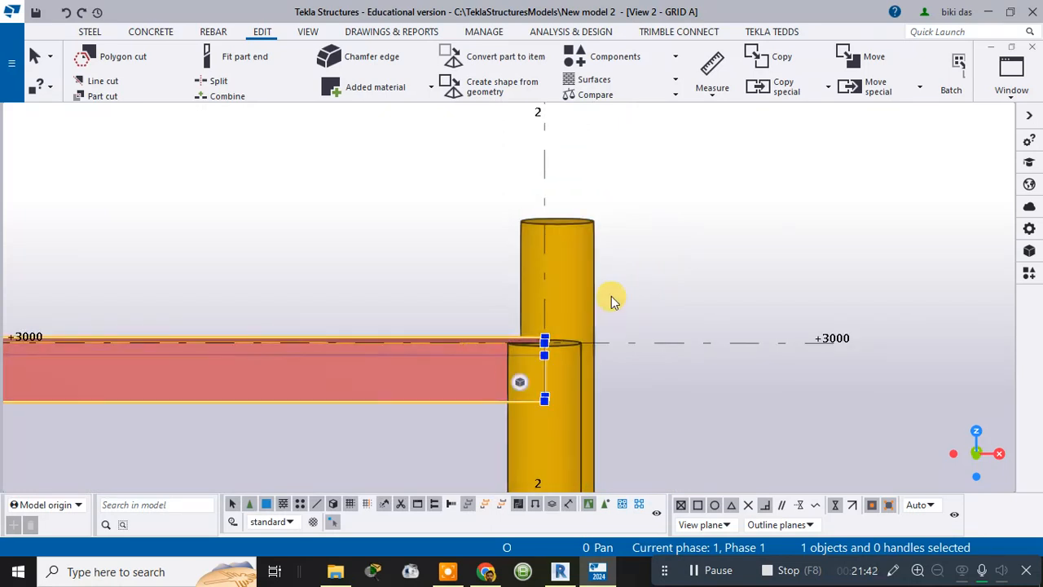
scroll(613, 285, up, 3)
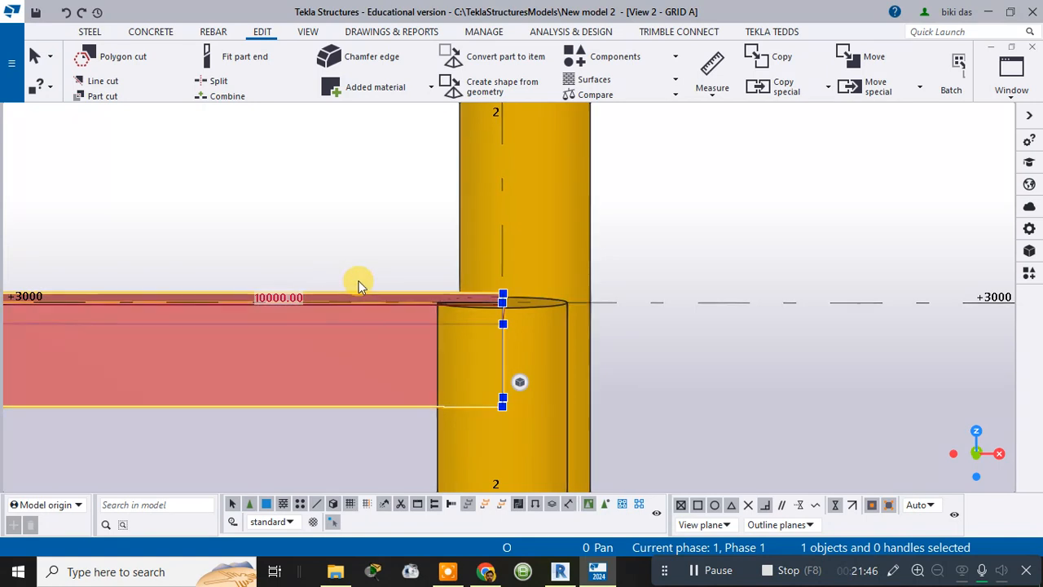
key(Down)
key(Down)
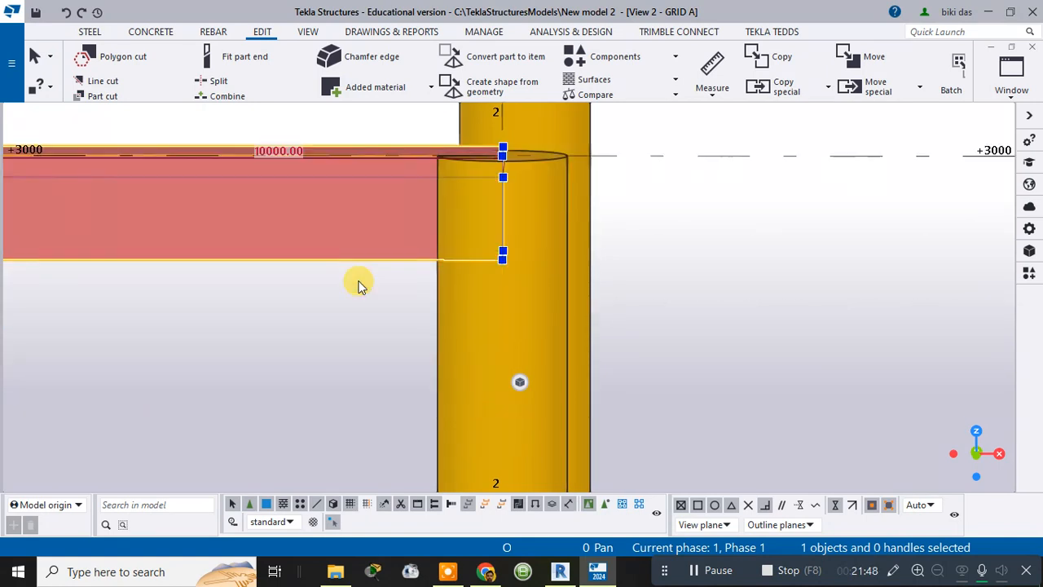
key(Down)
key(Up)
key(Up)
key(Up)
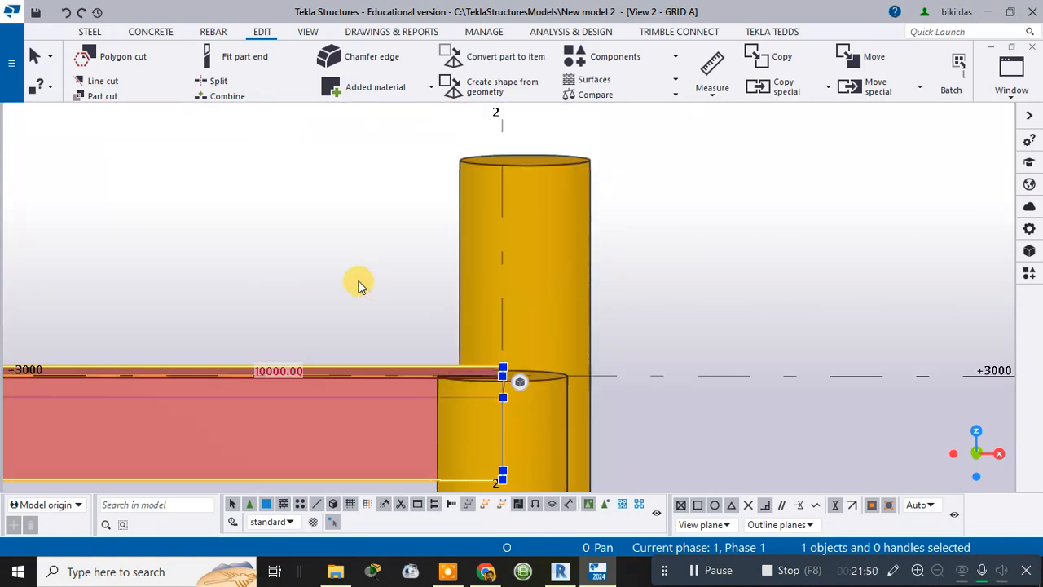
key(Up)
key(Up)
key(Down)
key(Down)
key(Down)
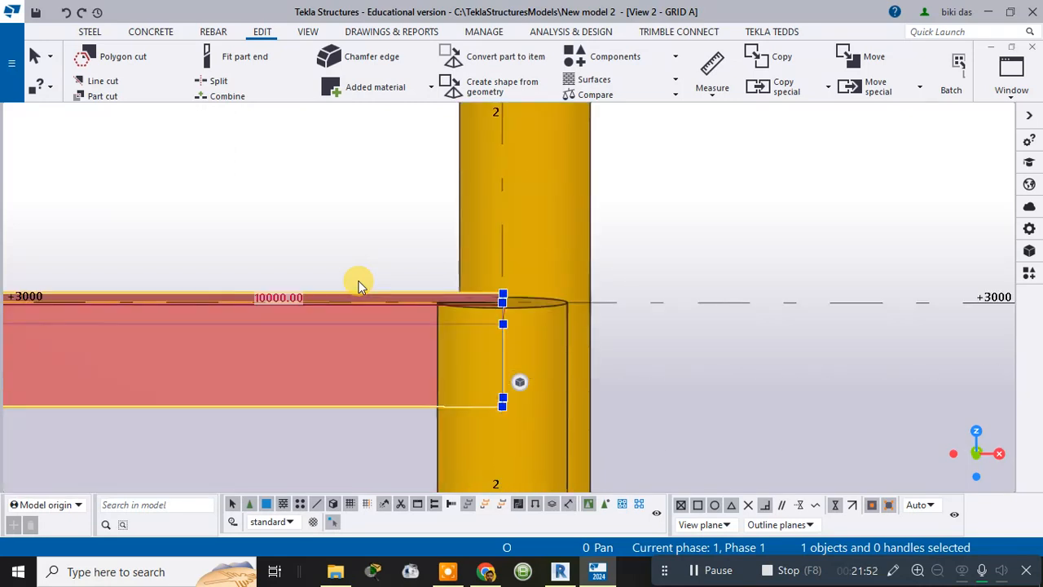
key(Down)
scroll(387, 228, down, 4)
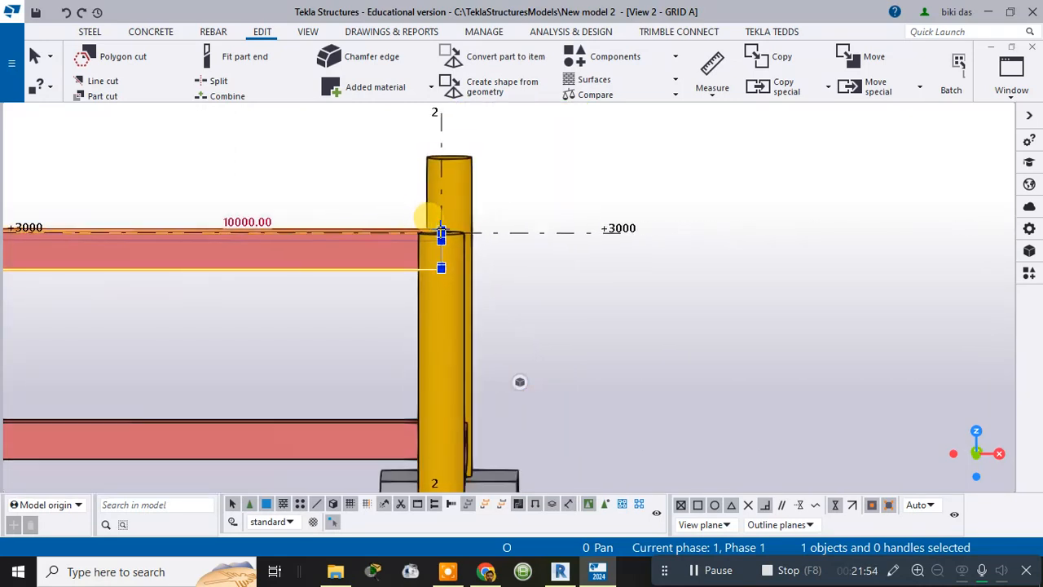
click(404, 234)
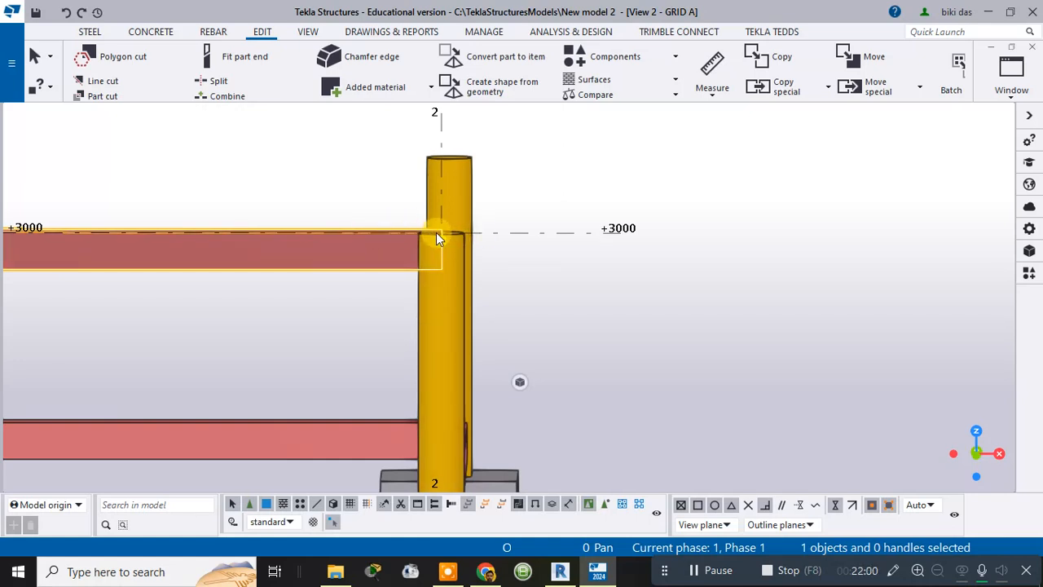
scroll(343, 241, down, 2)
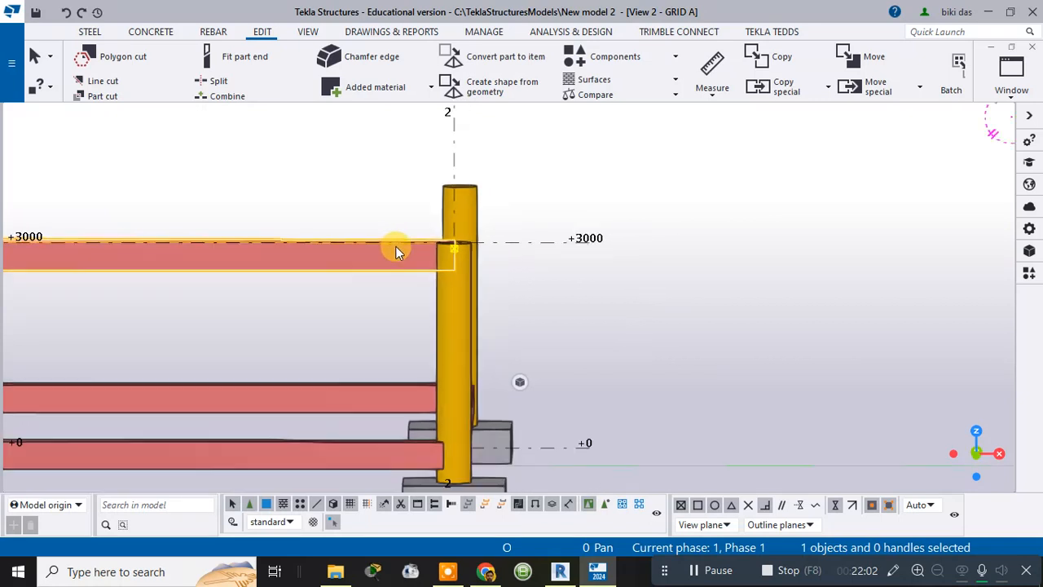
scroll(397, 252, down, 1)
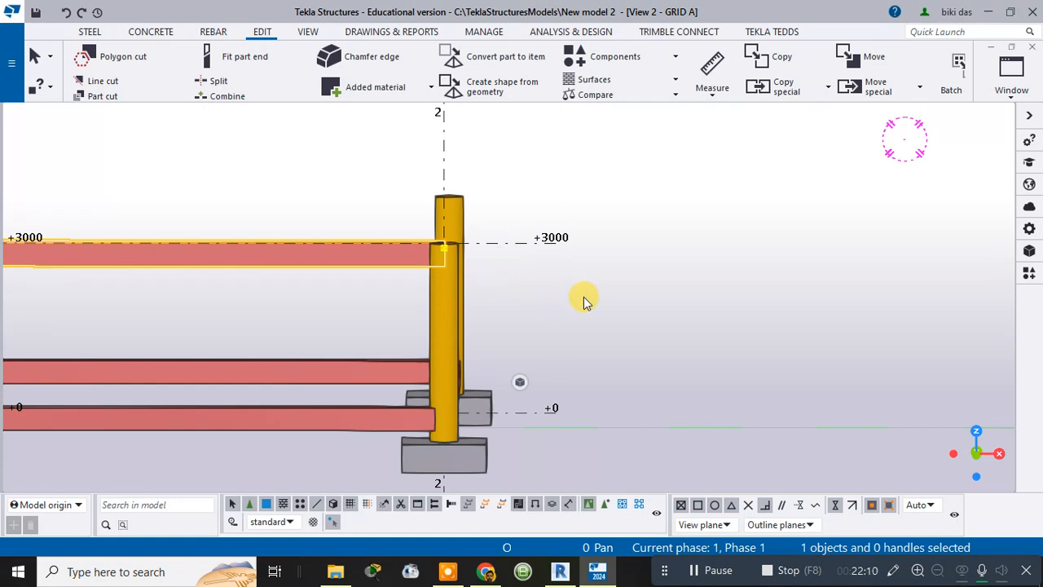
right_click(658, 146)
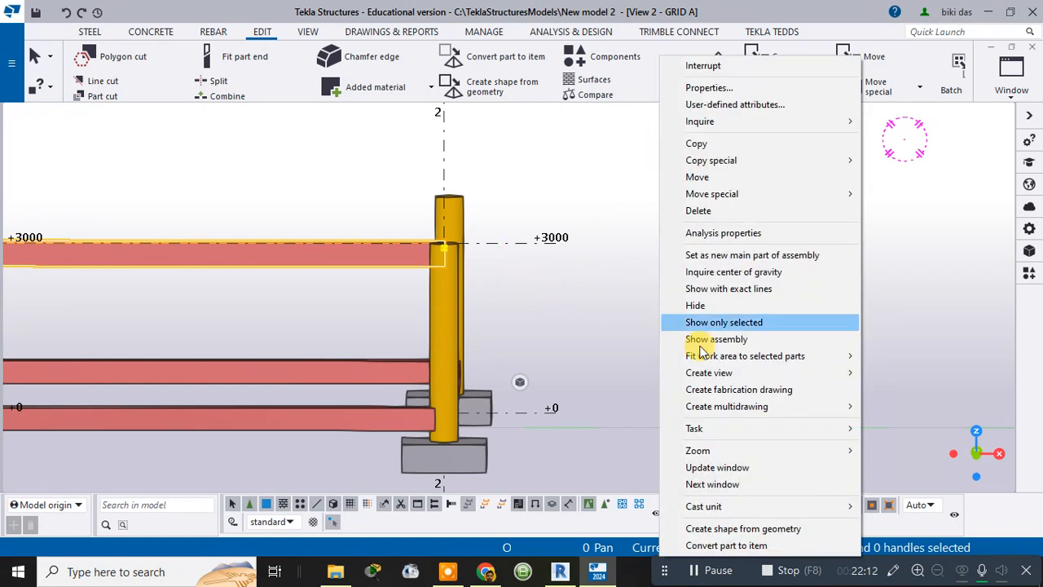
mouse_move(722, 429)
click(920, 307)
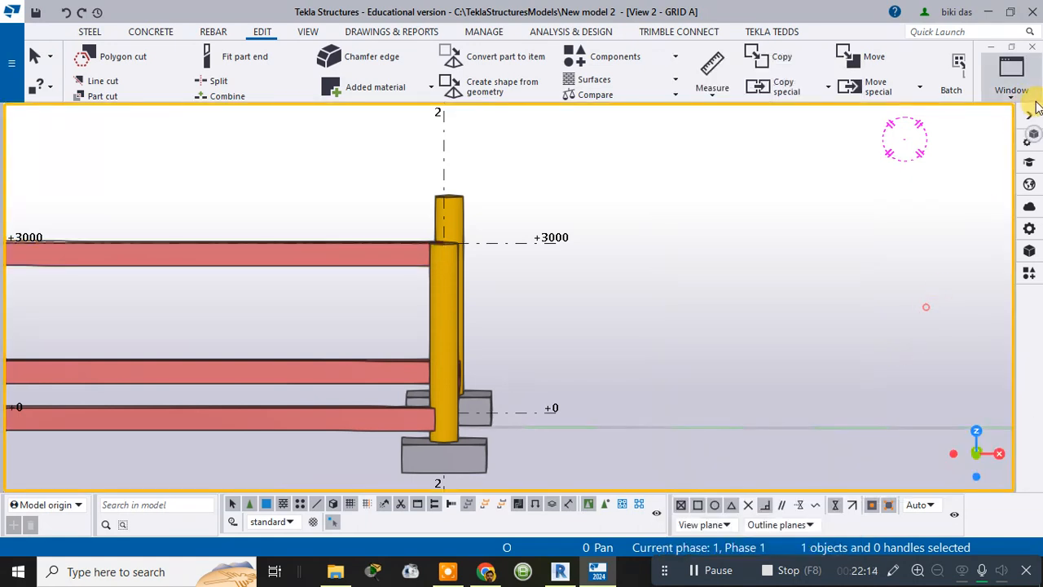
Make the GRID 2 view visible, hide the GRID A view and confirm the view list.
click(1012, 73)
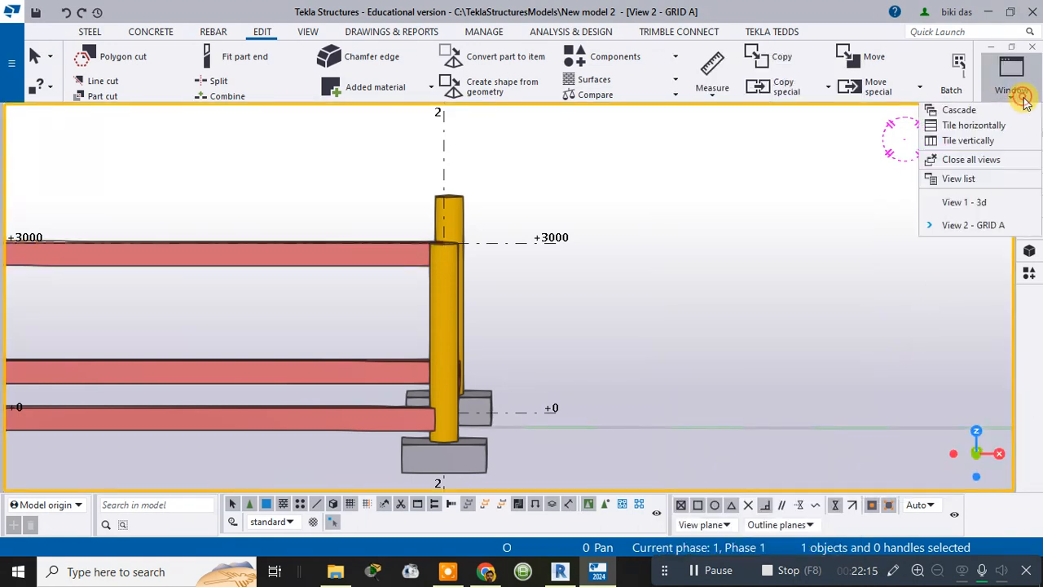
click(958, 178)
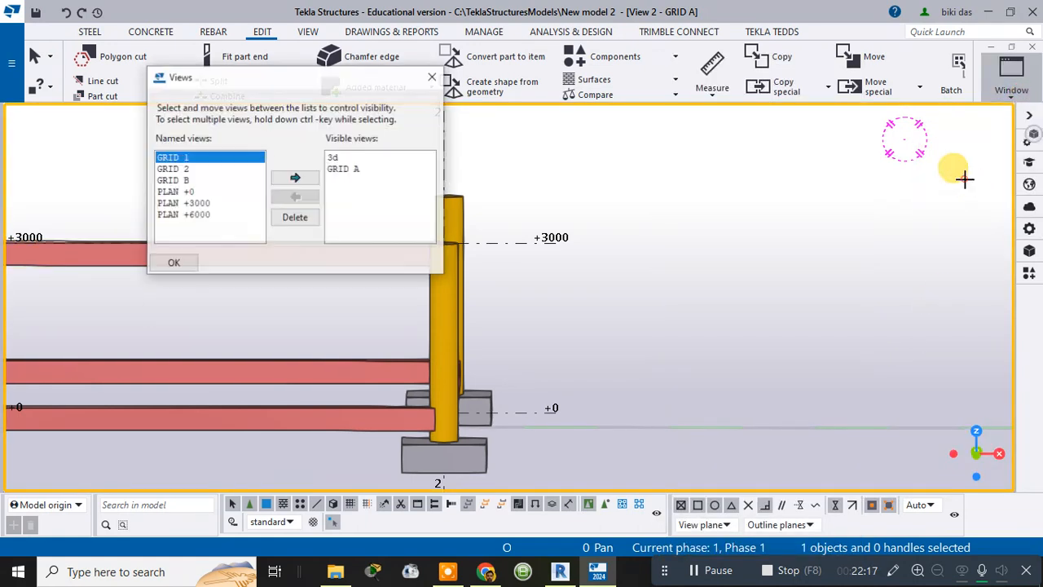
click(200, 169)
click(296, 178)
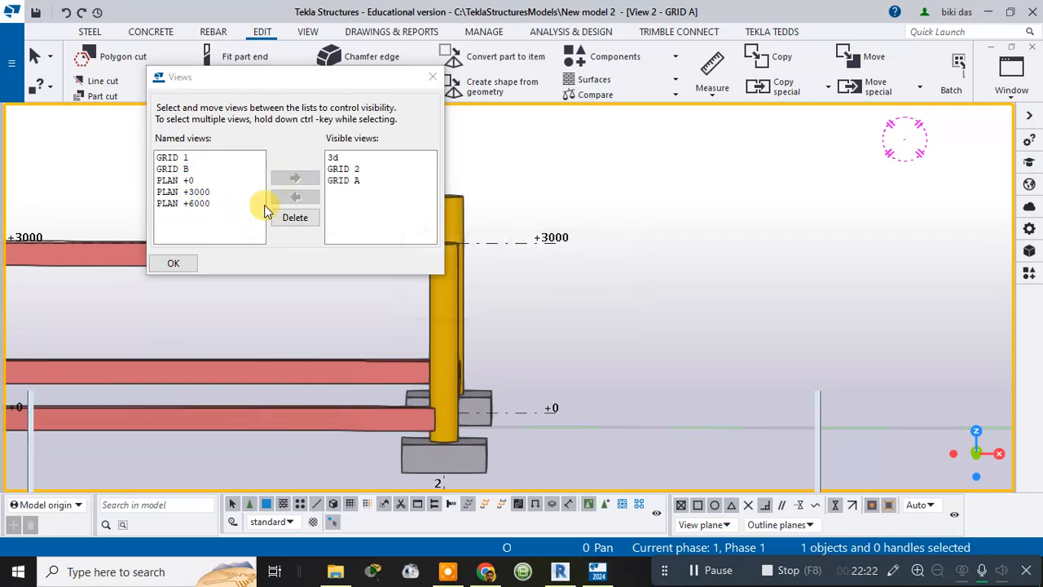
click(355, 180)
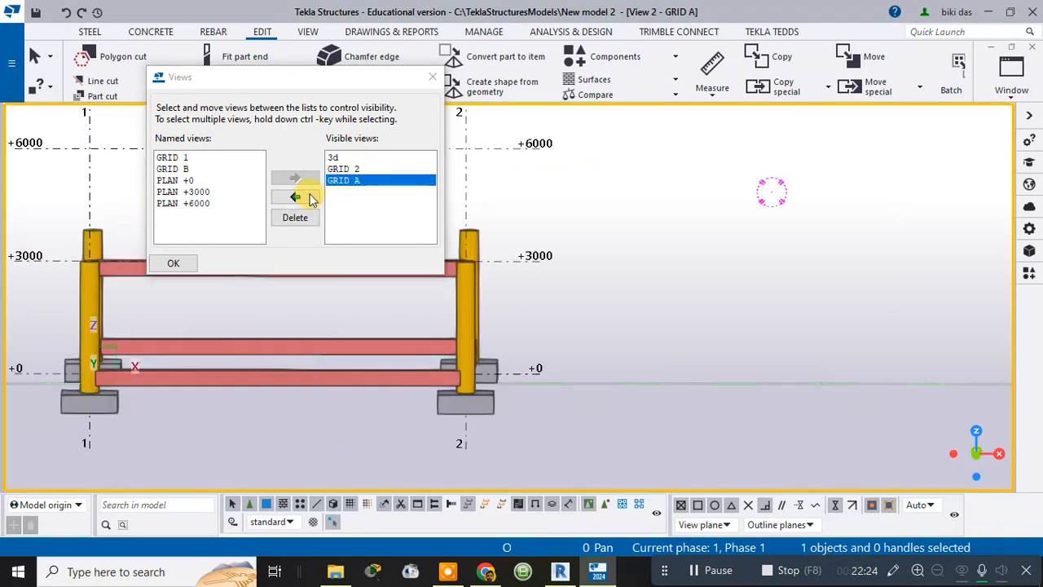
click(297, 197)
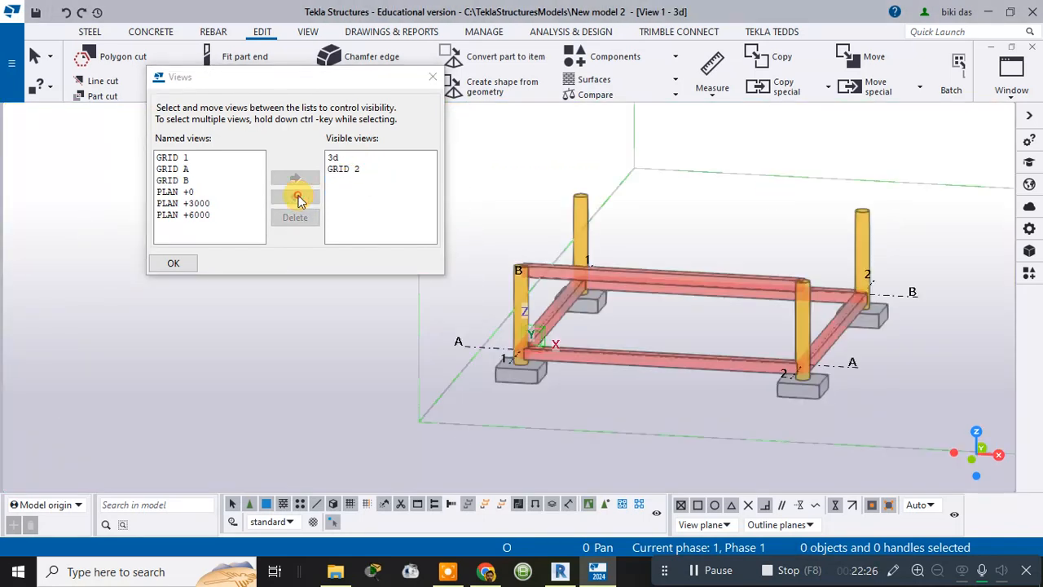
click(174, 264)
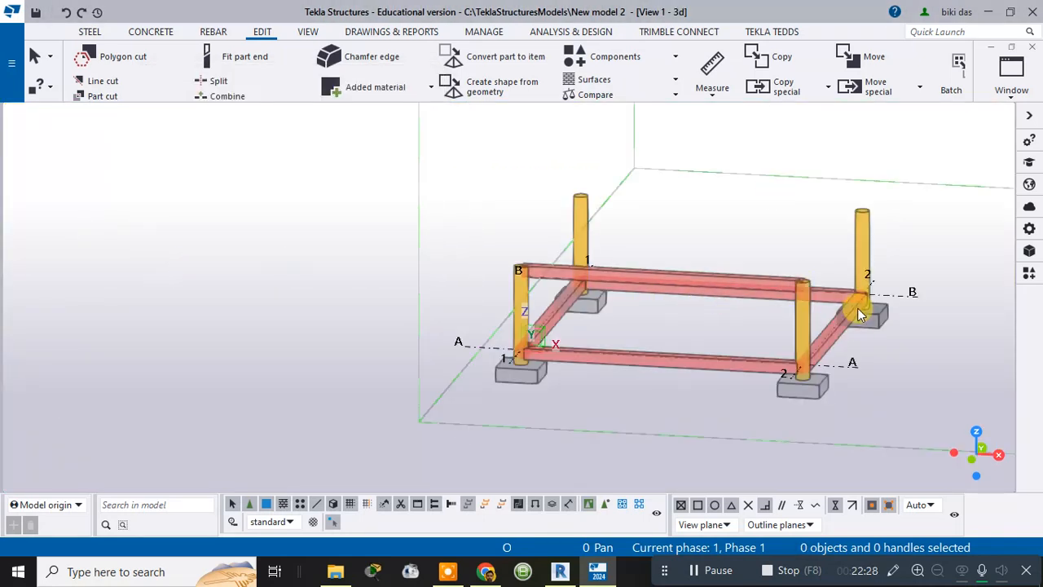
Tile the 3D view and the GRID 2 view vertically side by side, with the whole frame visible in the 3D view.
middle_drag(896, 349, 928, 333)
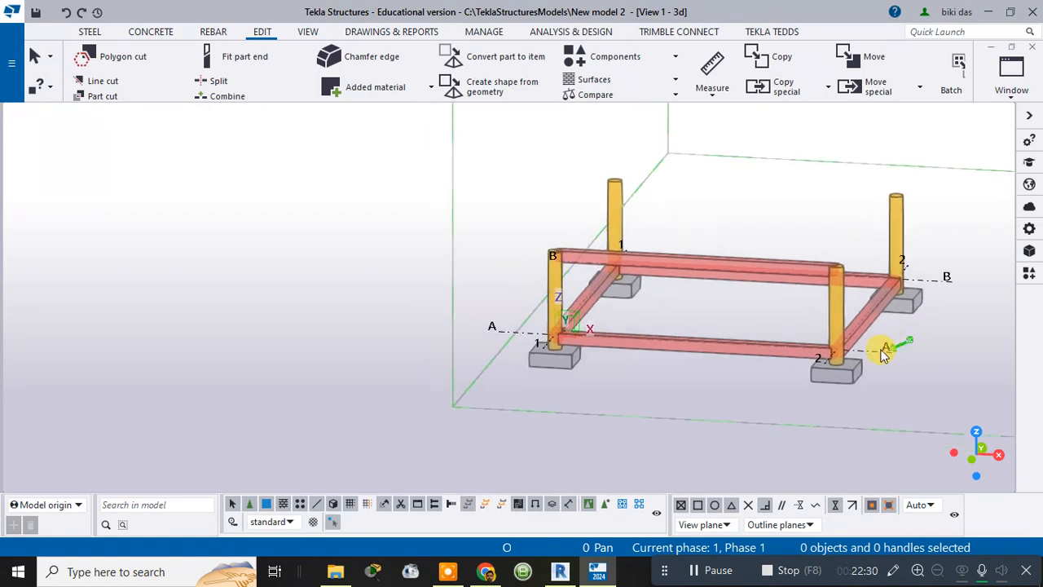
middle_drag(828, 357, 889, 342)
click(1011, 74)
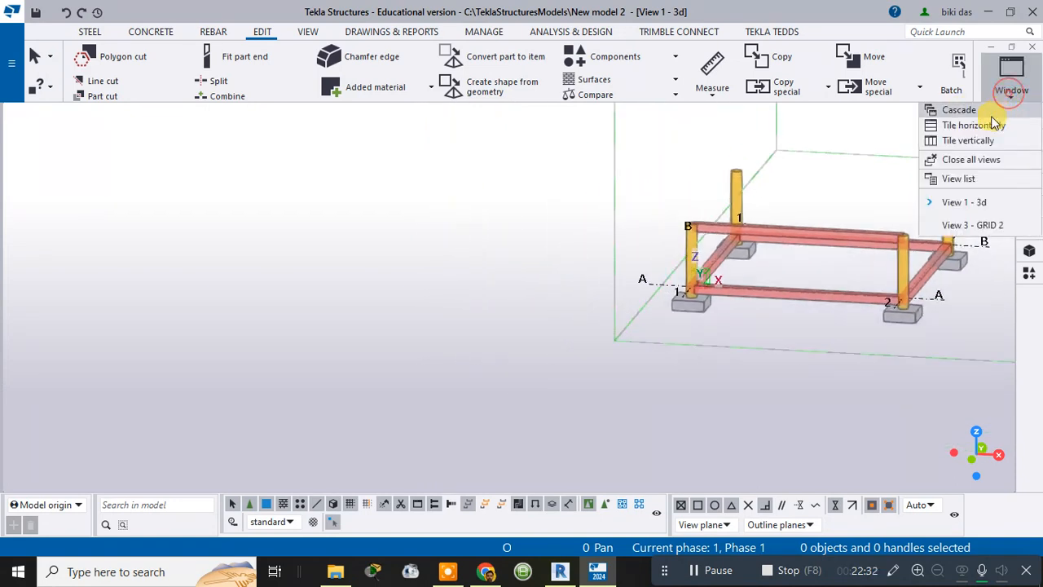
click(969, 138)
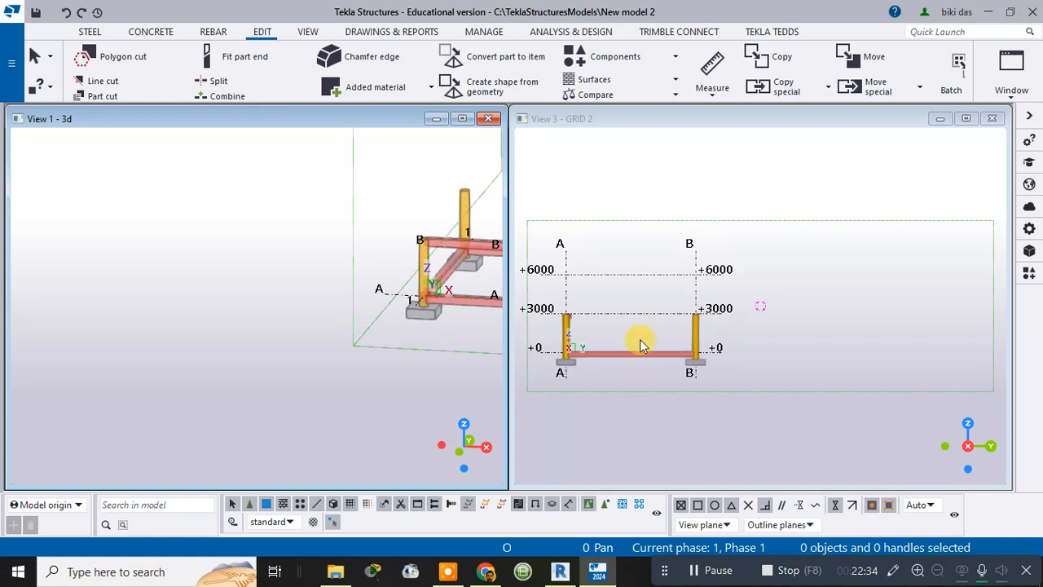
scroll(684, 334, up, 3)
middle_drag(456, 318, 101, 364)
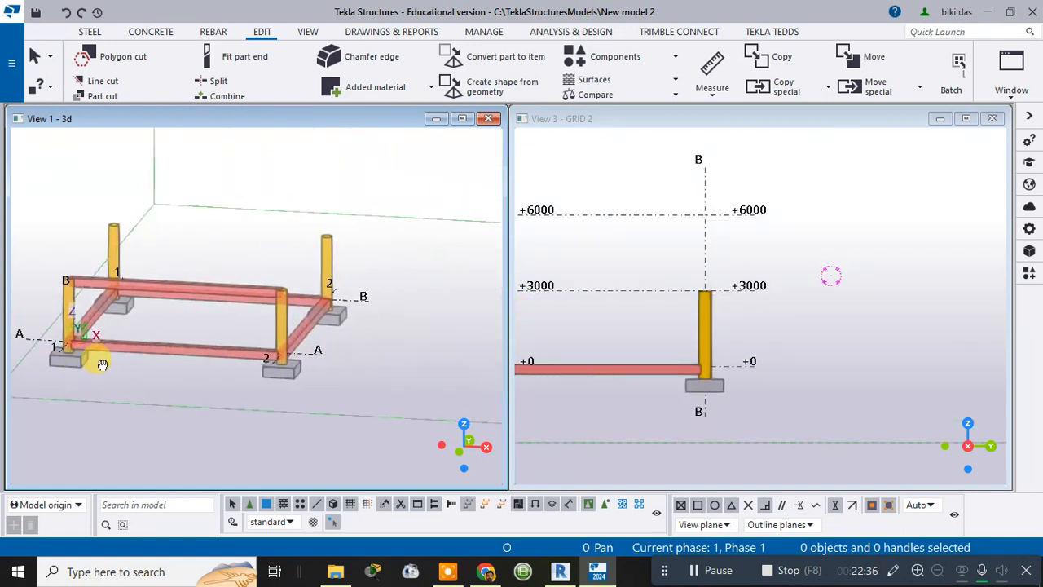
Open the properties of the upper beam at the top of the grid line A column in the GRID 2 view and review them.
scroll(693, 350, down, 2)
scroll(691, 310, up, 3)
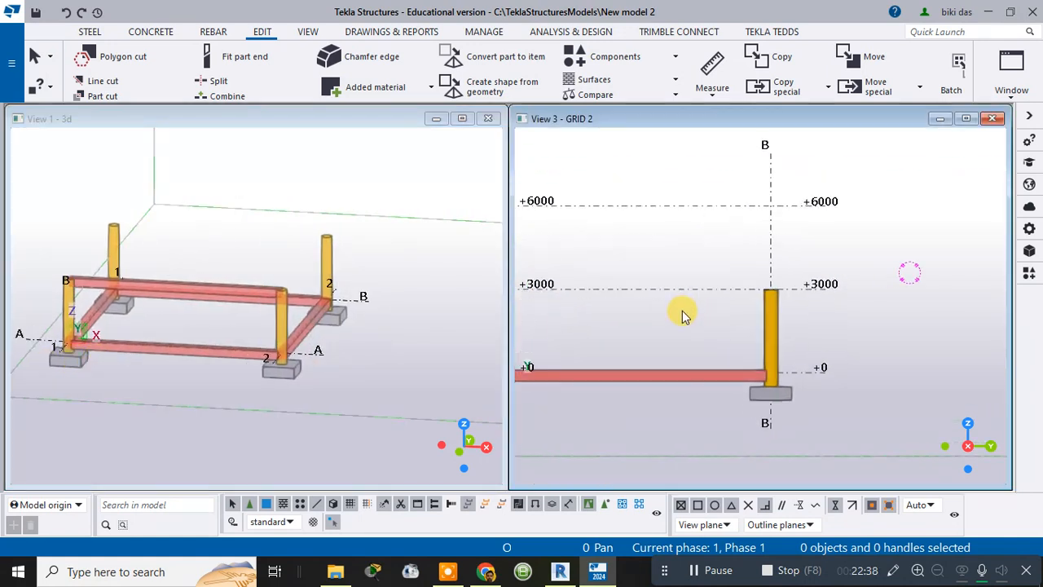
middle_drag(641, 302, 779, 308)
scroll(663, 284, up, 3)
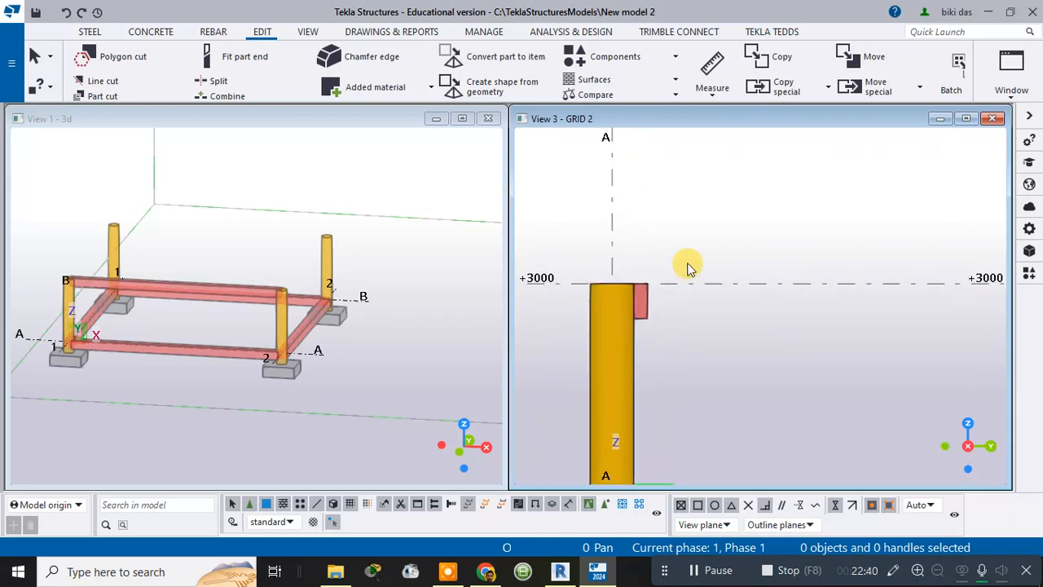
scroll(689, 272, down, 3)
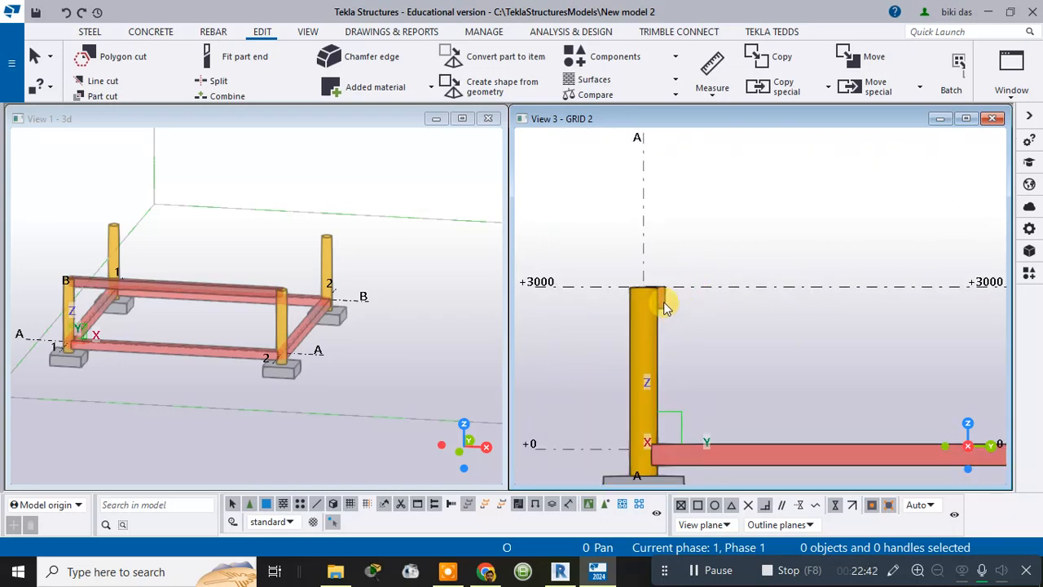
click(663, 301)
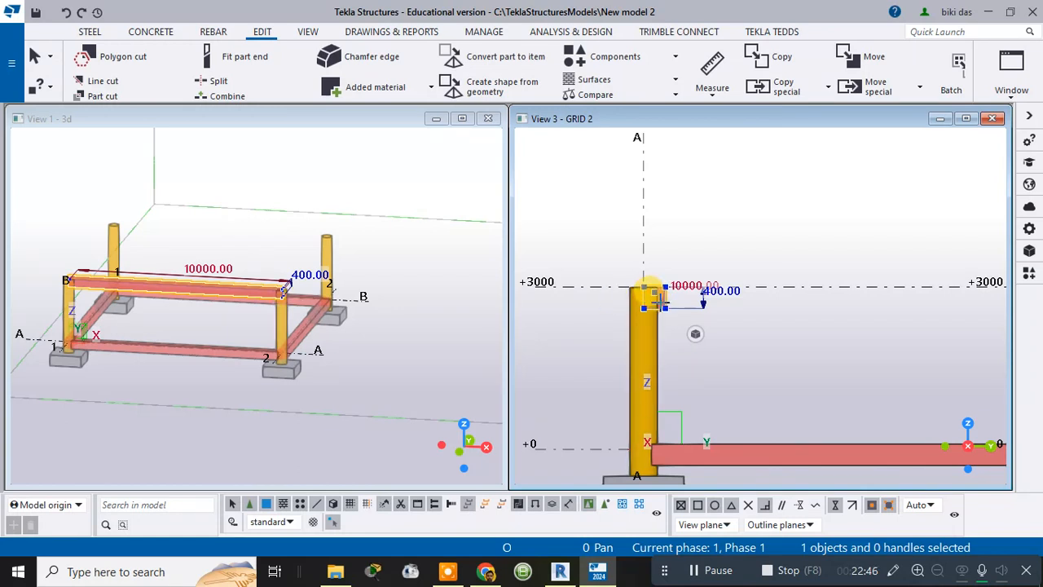
double_click(658, 301)
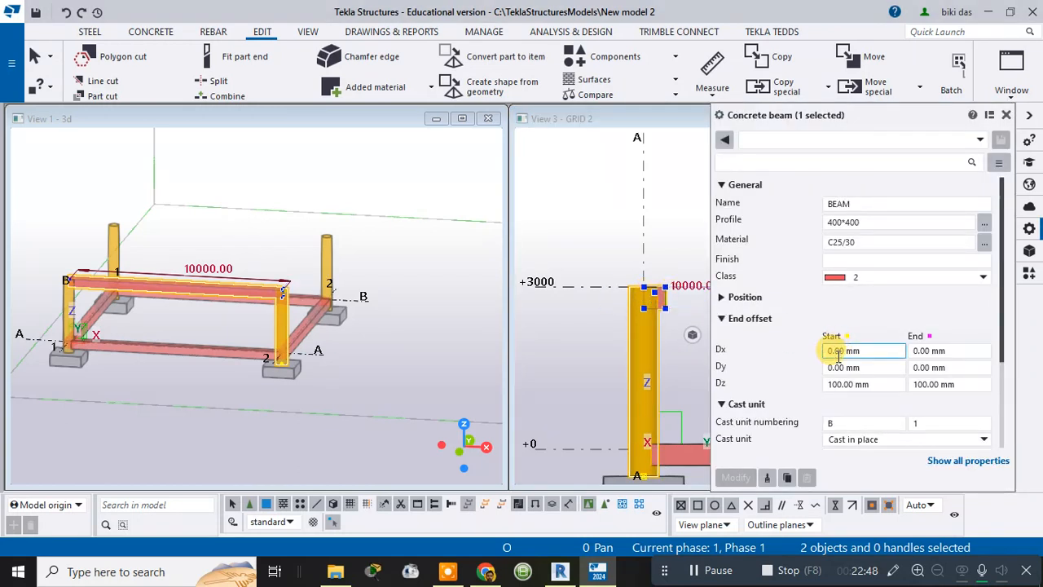
scroll(839, 362, down, 3)
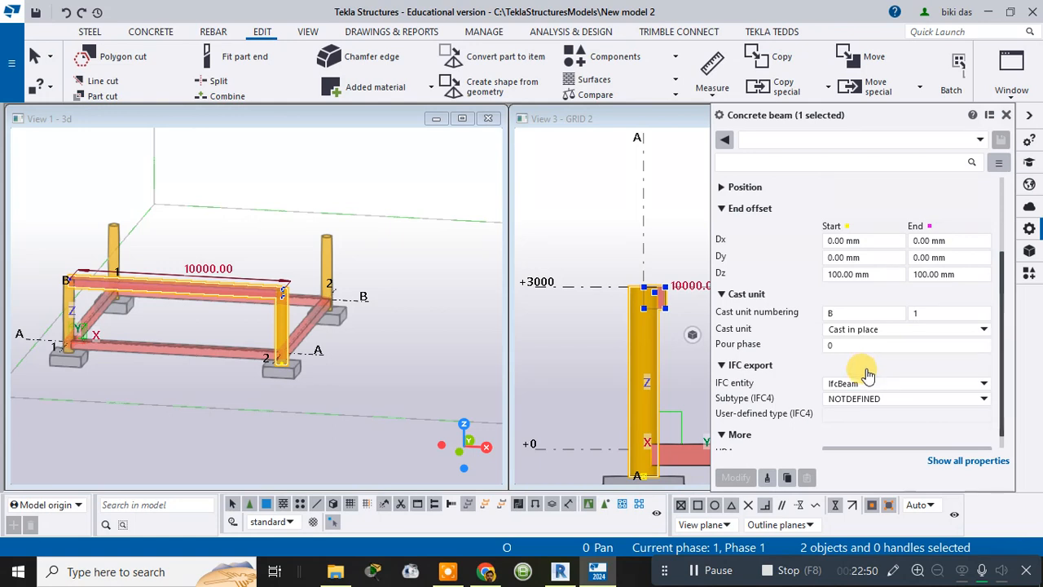
scroll(866, 366, down, 1)
scroll(870, 368, up, 4)
scroll(869, 368, up, 1)
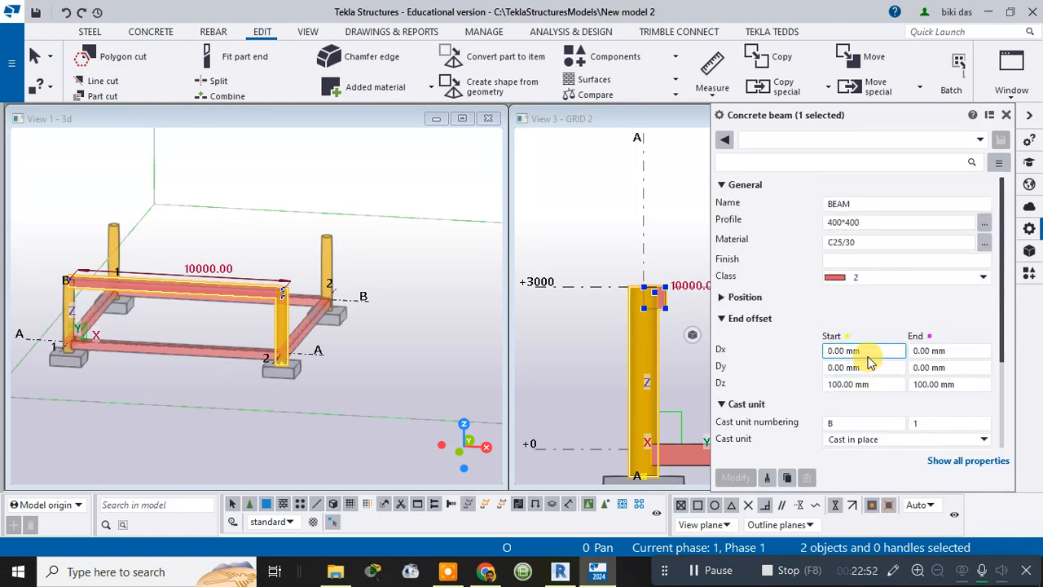
Try the Middle depth position on the selected upper beam and apply the modification.
click(737, 296)
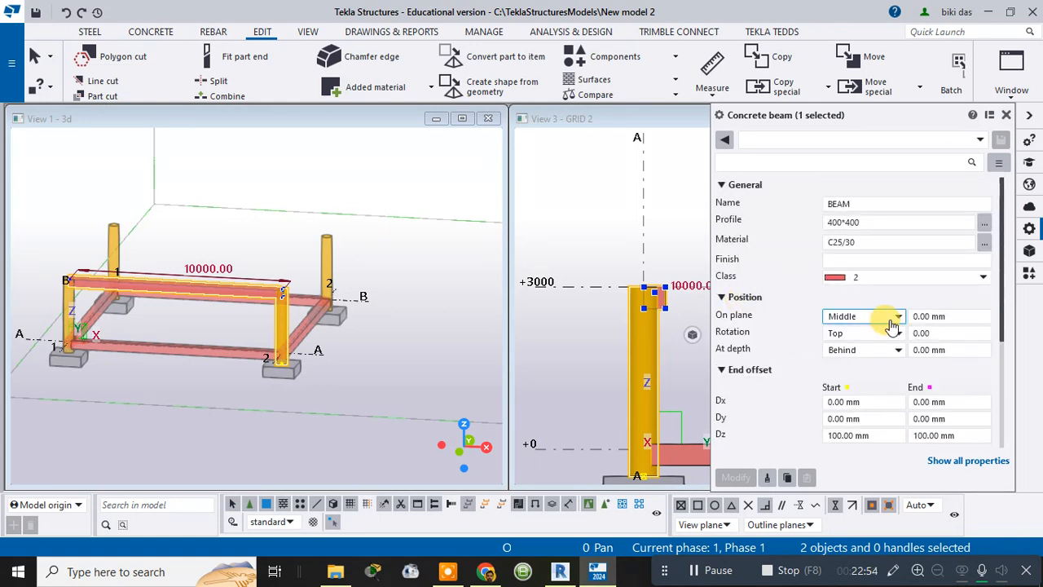
click(893, 350)
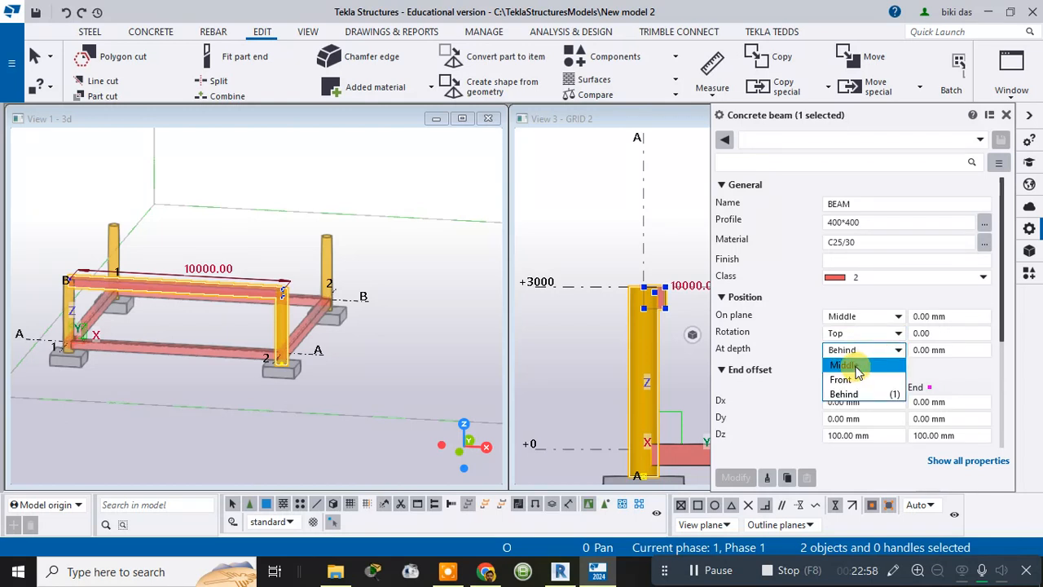
click(857, 367)
click(736, 477)
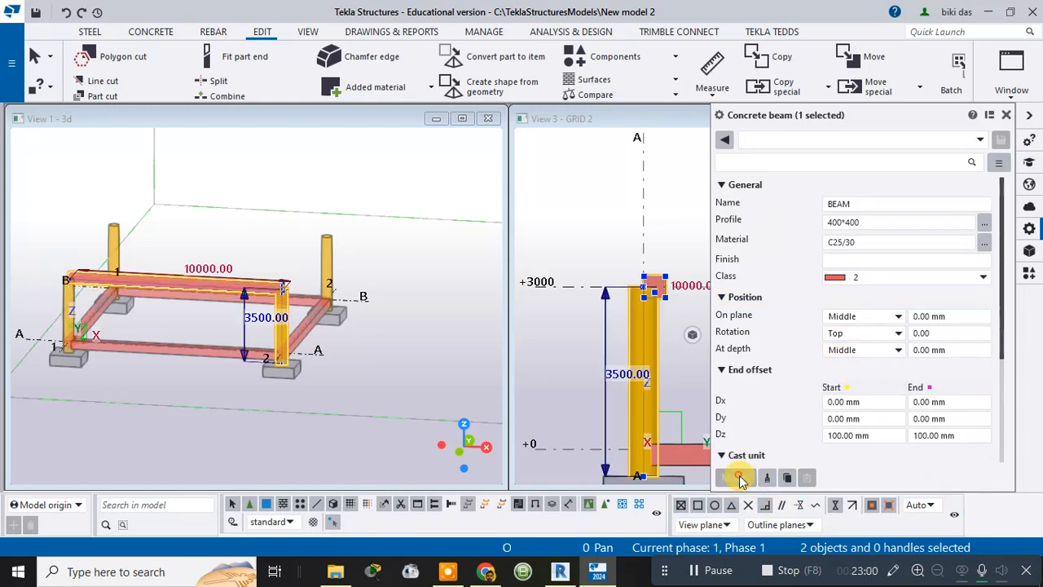
Set the upper beam's rotation to Below, depth to Behind and both Dy end offsets to 200 mm, and close its properties.
scroll(658, 277, up, 1)
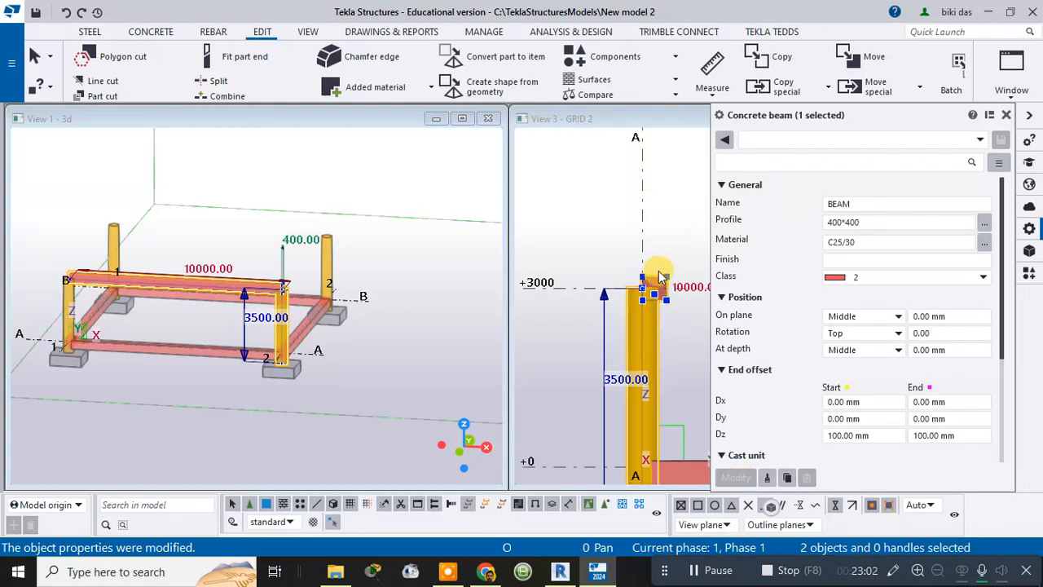
scroll(658, 277, up, 2)
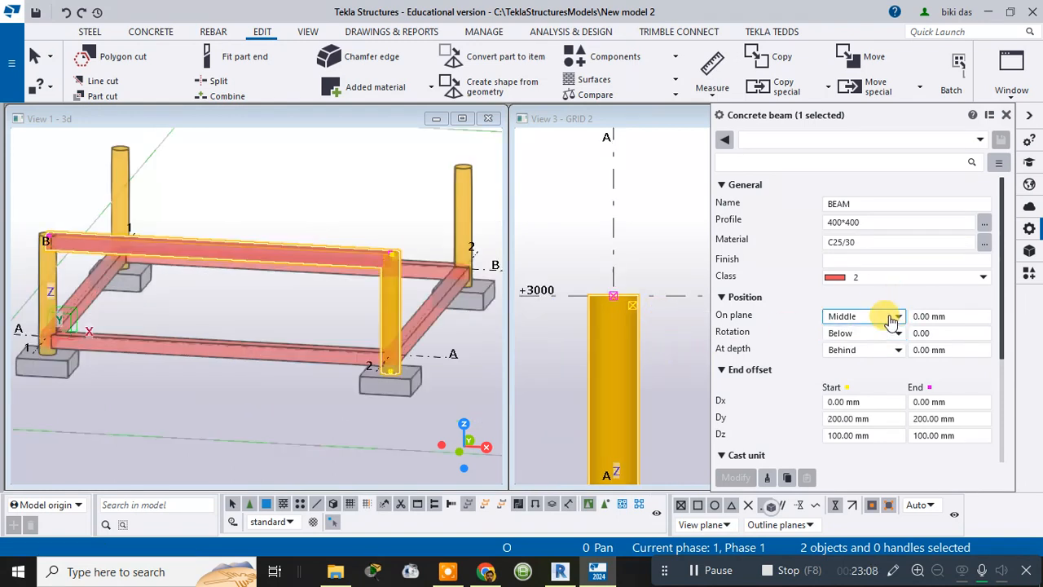
click(852, 434)
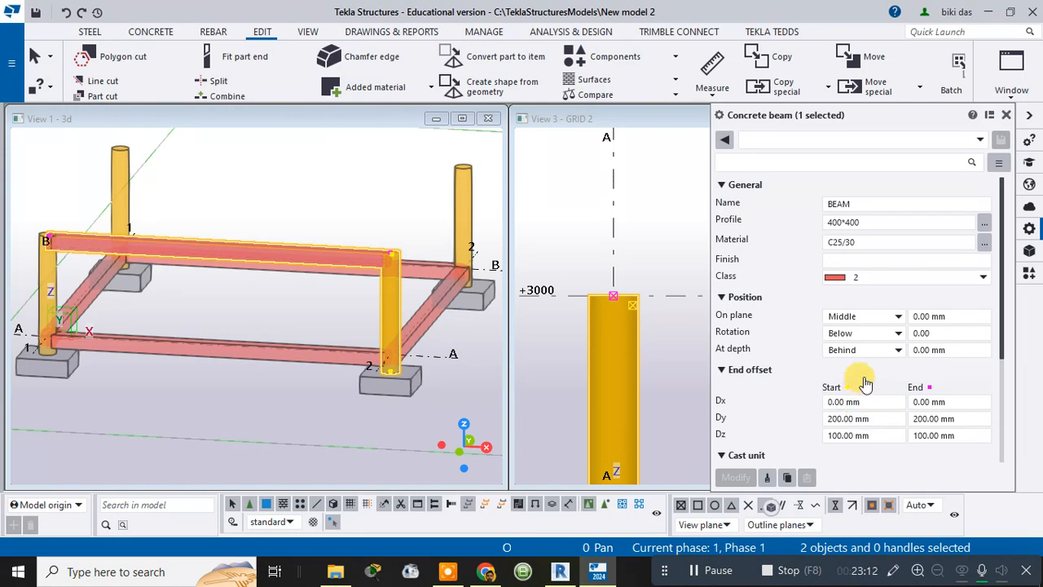
click(844, 443)
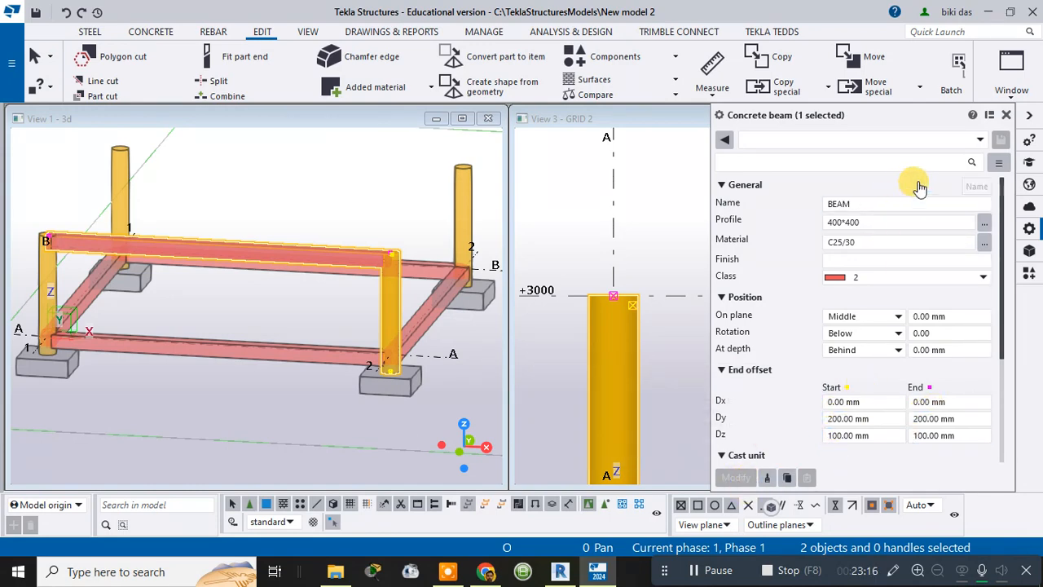
click(1008, 118)
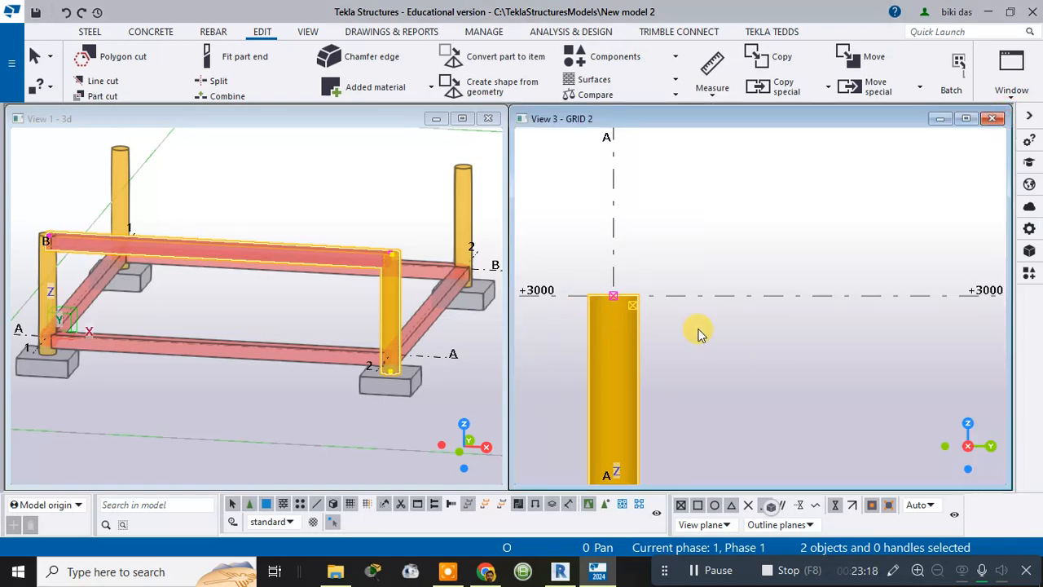
Start copying the lower beam in the GRID 2 view, using its top edge at the column on grid line B as the origin.
scroll(698, 333, down, 2)
middle_drag(765, 382, 475, 292)
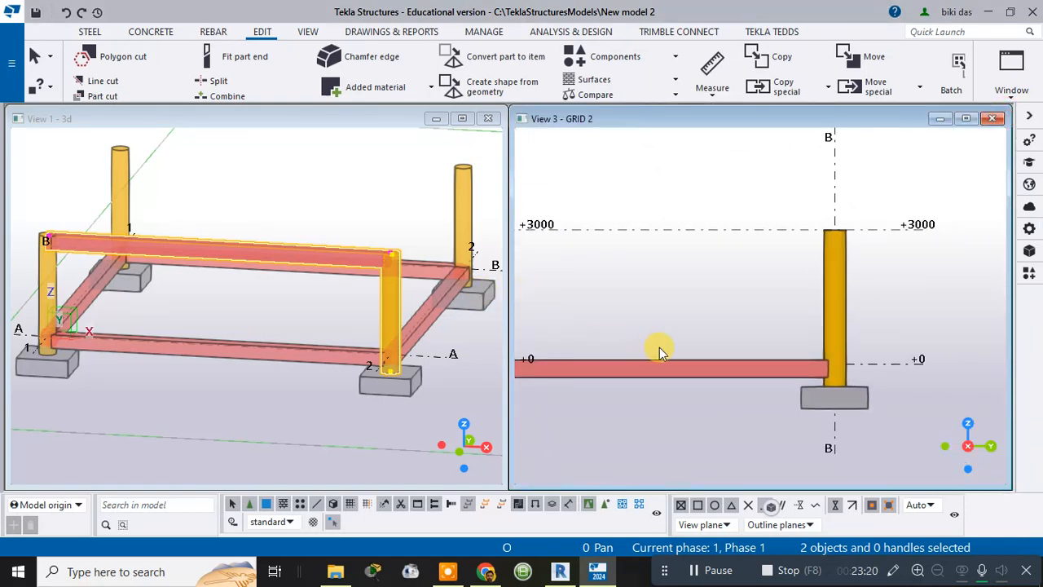
scroll(660, 347, down, 1)
click(689, 365)
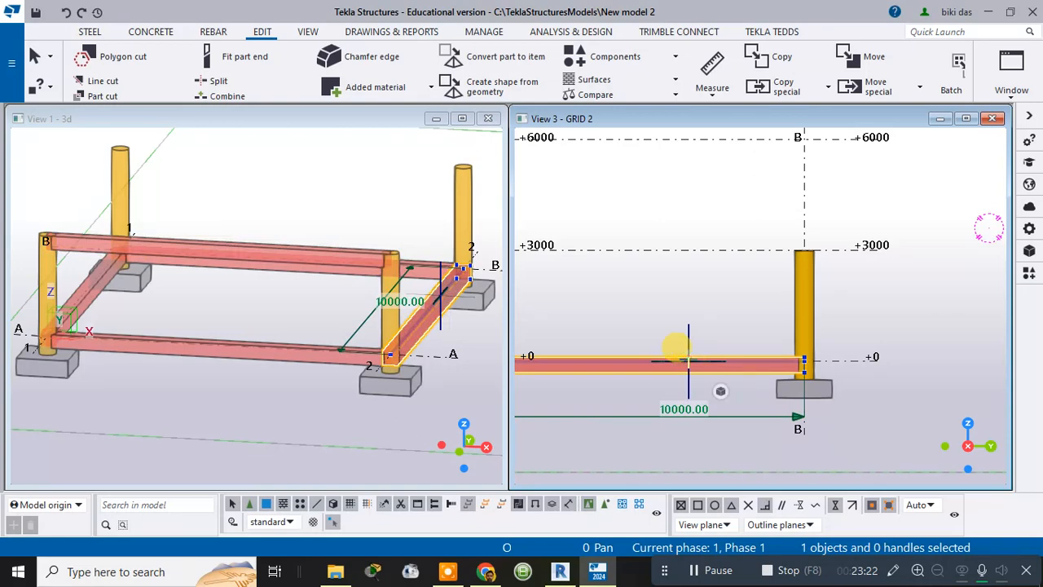
click(766, 62)
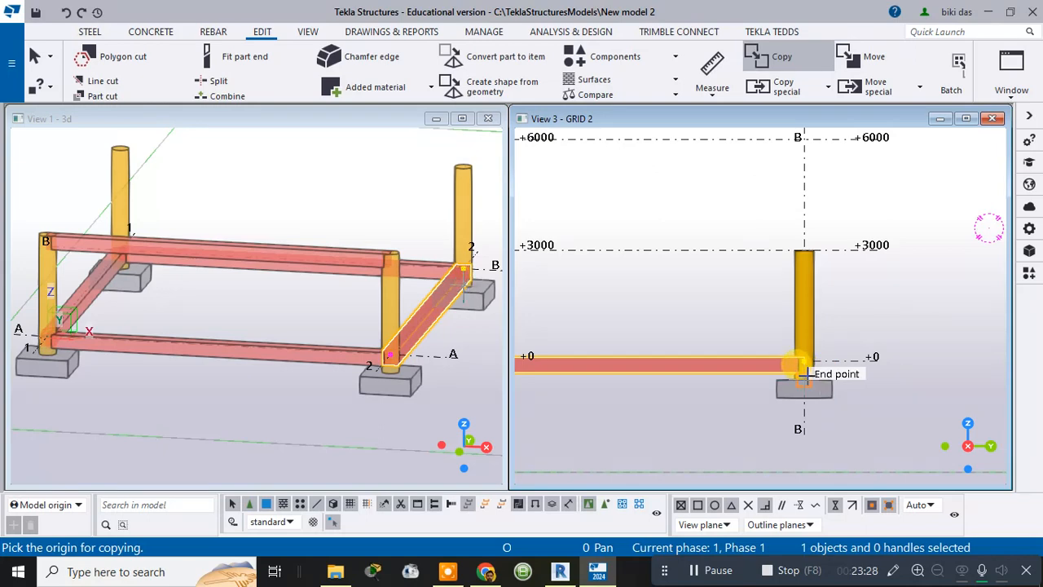
scroll(804, 374, up, 3)
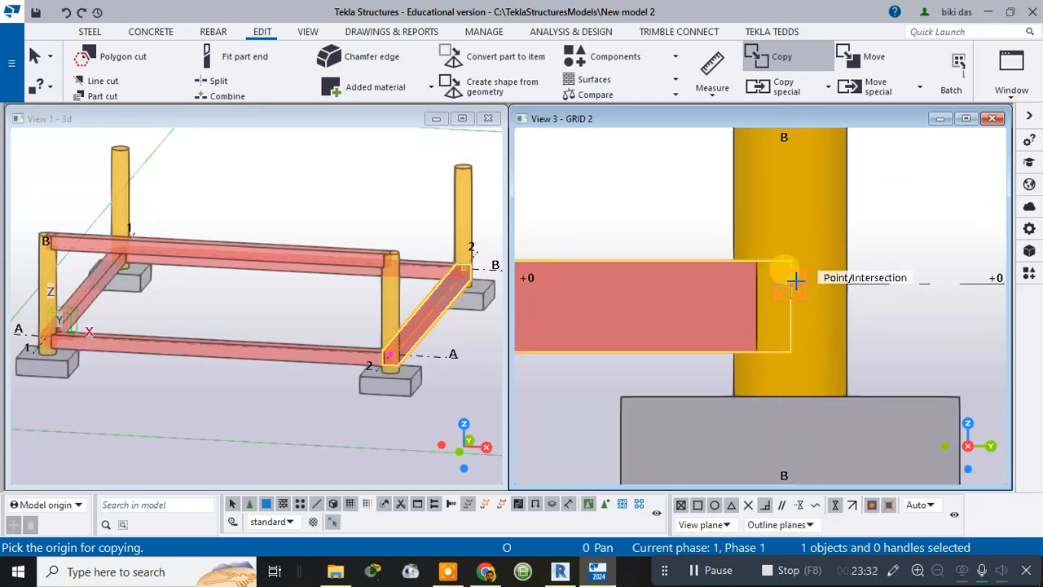
click(758, 261)
Place the beam copy with its top edge on level +3000 at the grid line B column, end the copying and clear the selection.
scroll(765, 186, down, 4)
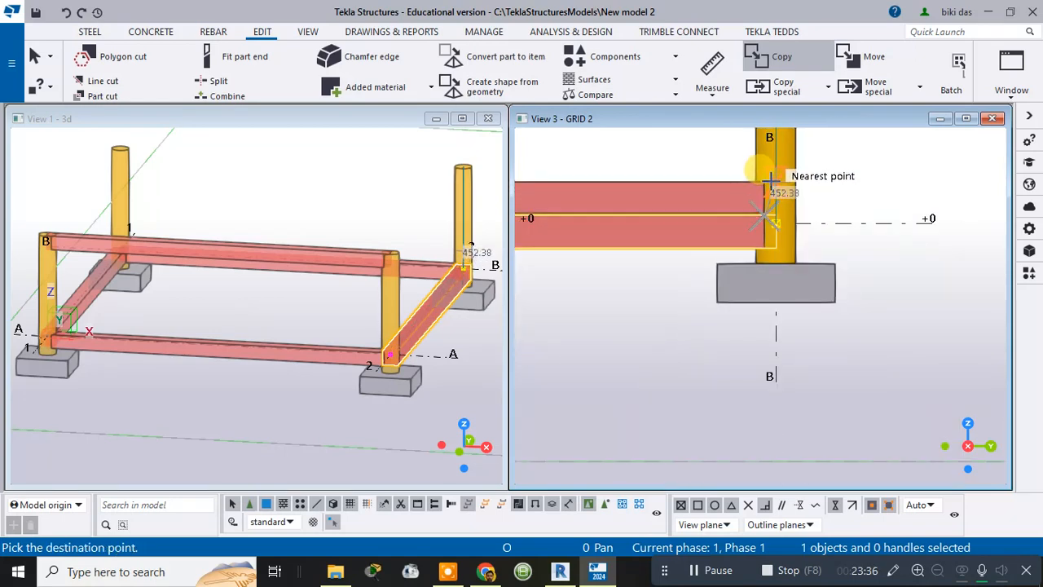
middle_drag(775, 181, 774, 530)
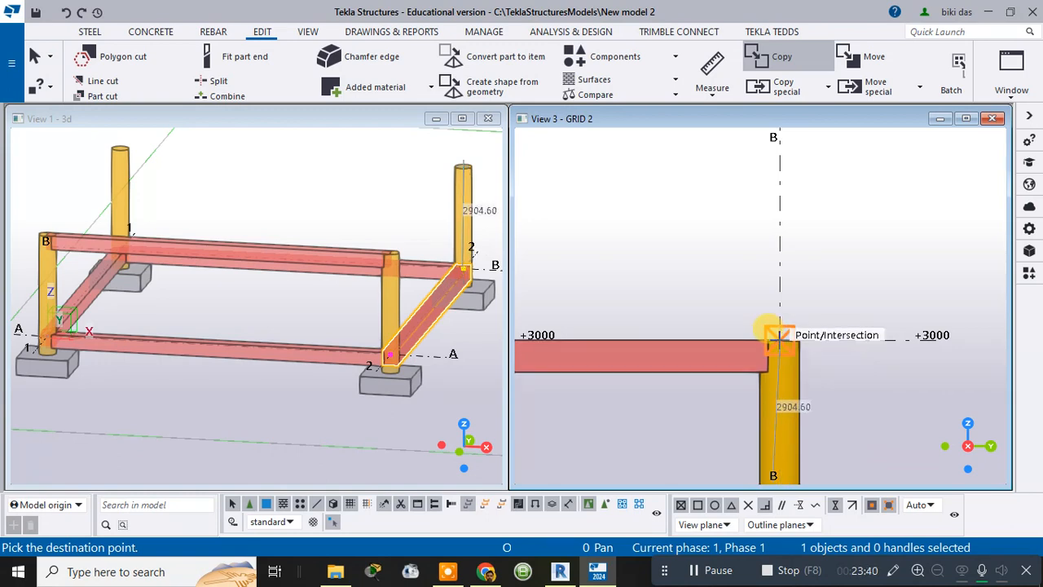
click(759, 331)
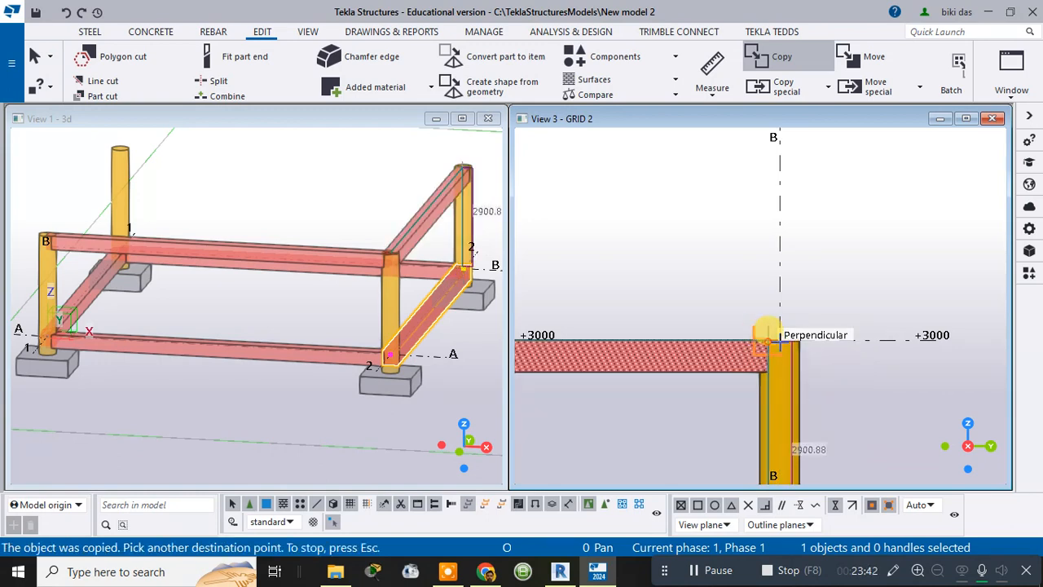
key(Escape)
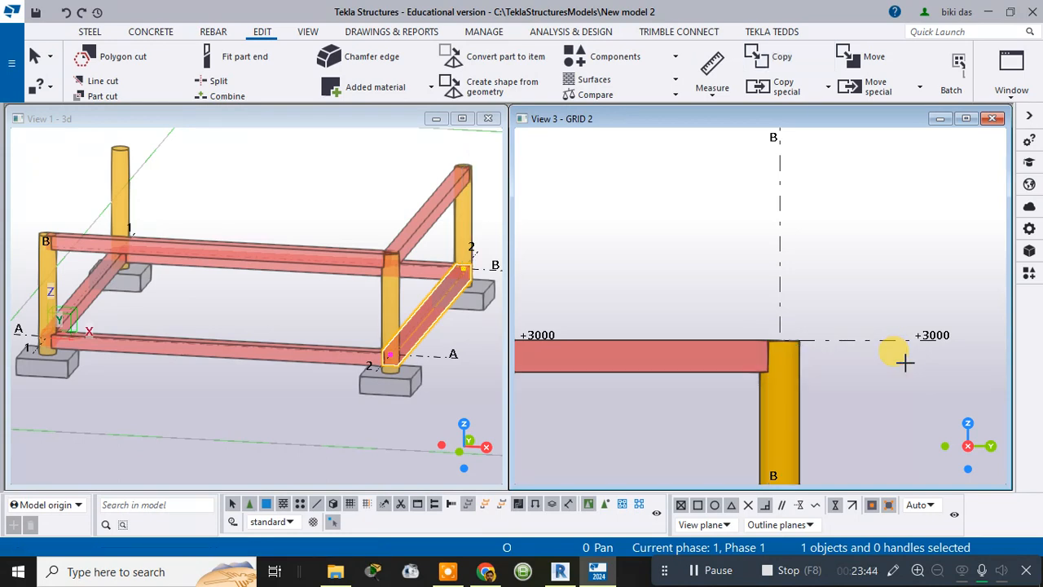
scroll(896, 349, down, 4)
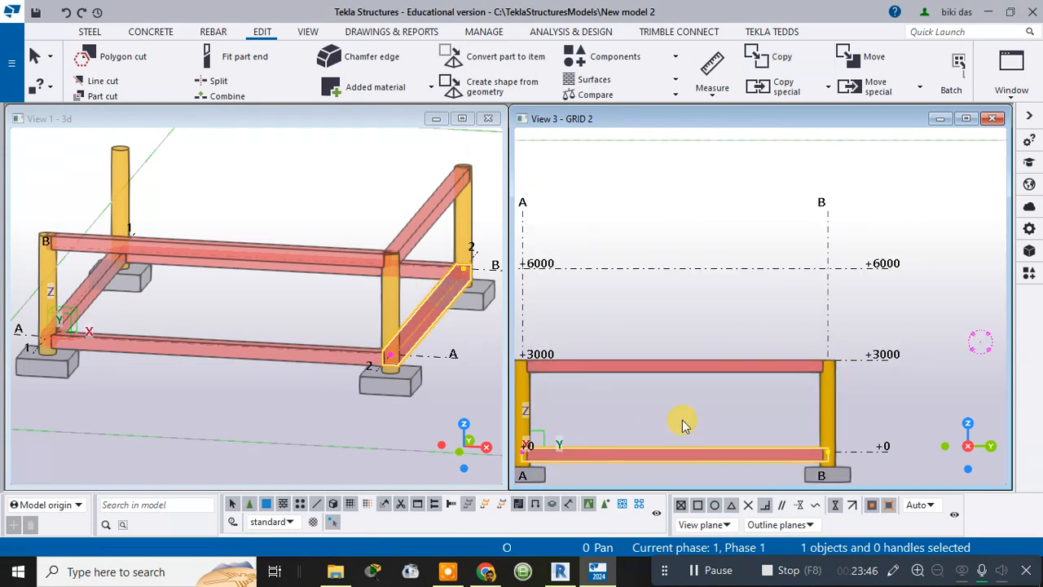
click(873, 399)
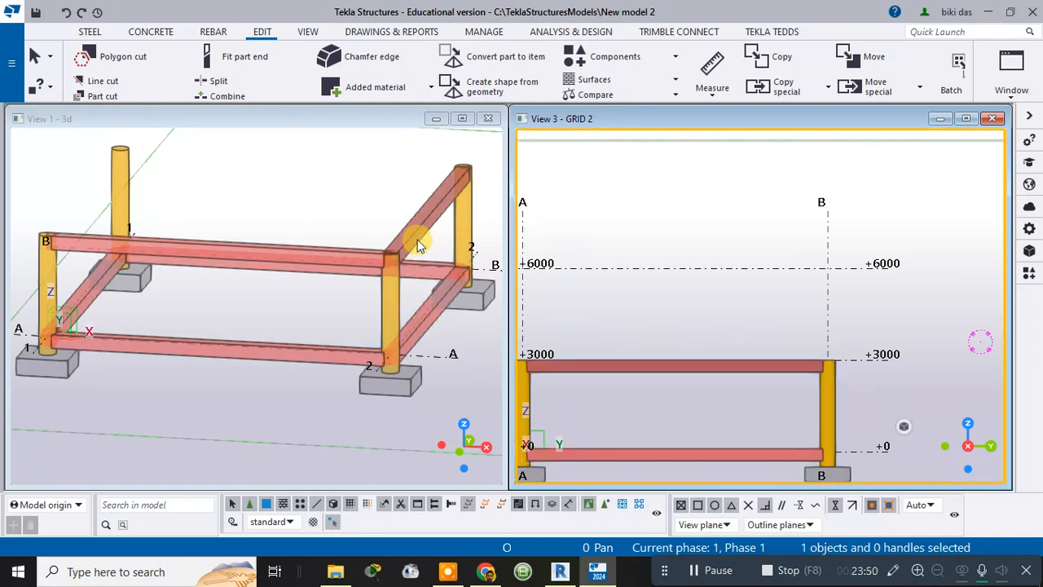
Examine how the upper beams meet the column tops in the 3D view, also checking the frame in plan.
scroll(764, 352, down, 2)
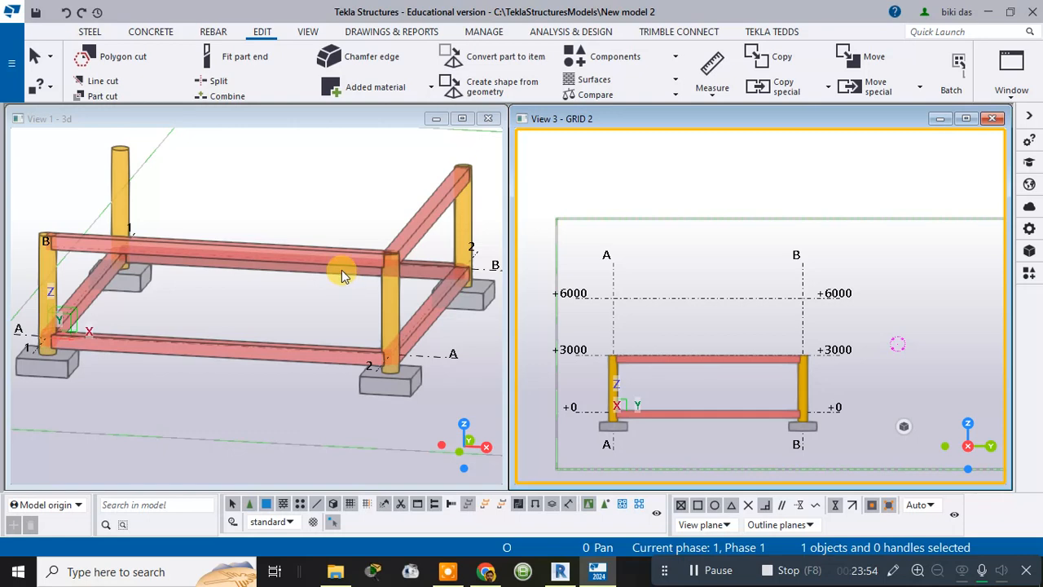
scroll(429, 280, up, 3)
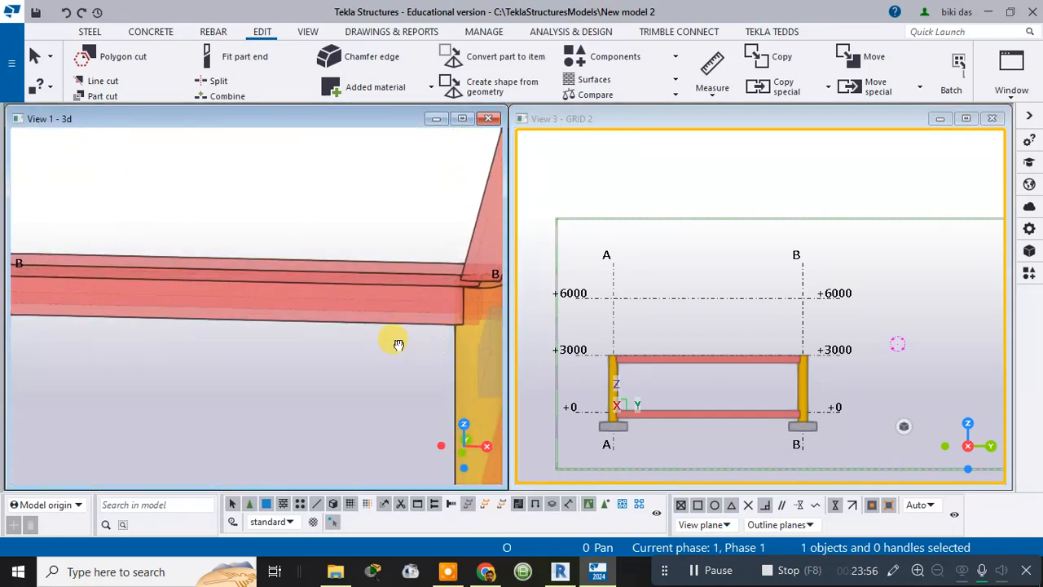
middle_drag(398, 345, 391, 285)
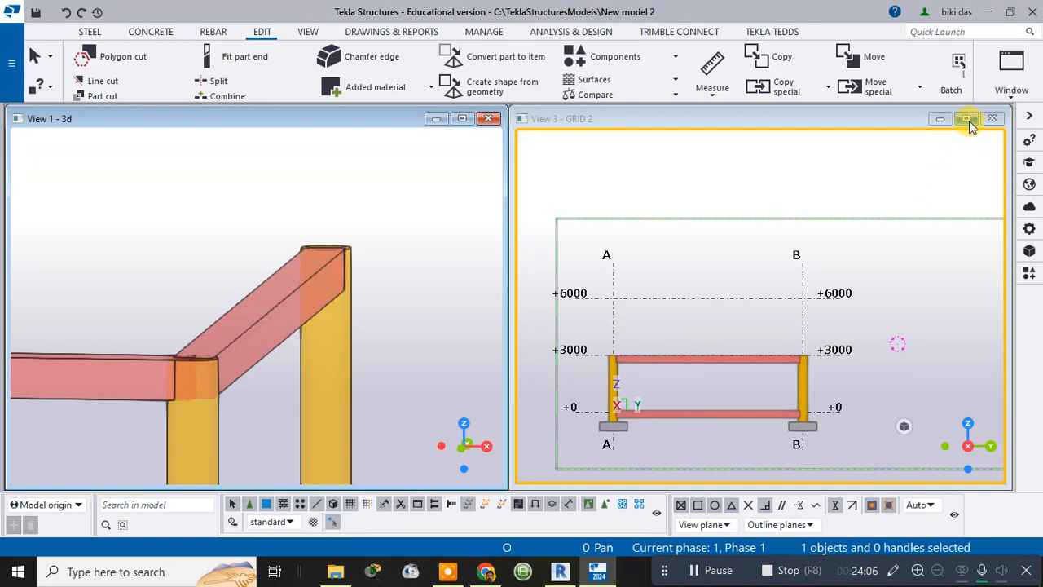
key(ctrl+p)
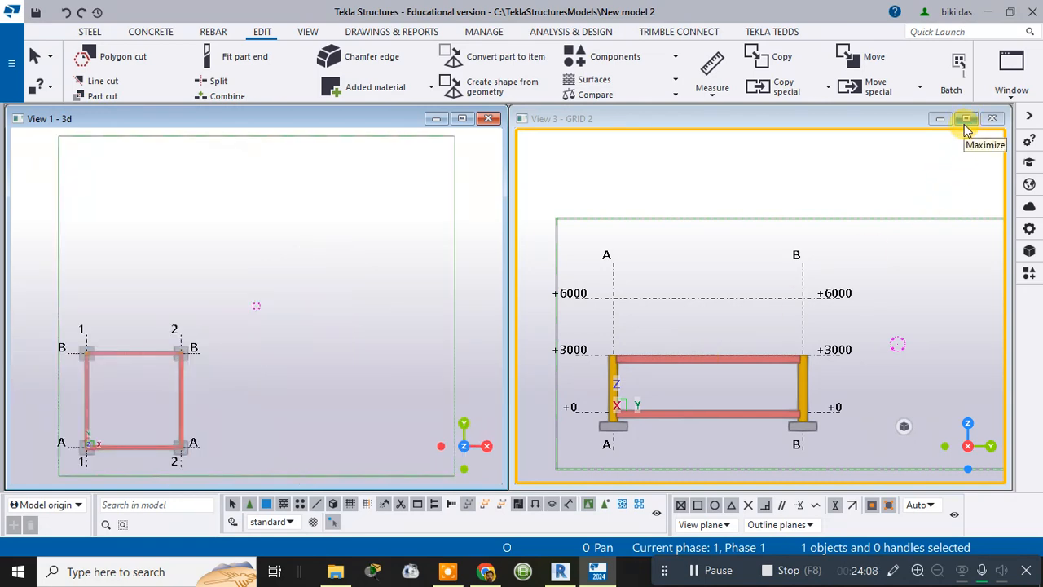
key(ctrl+p)
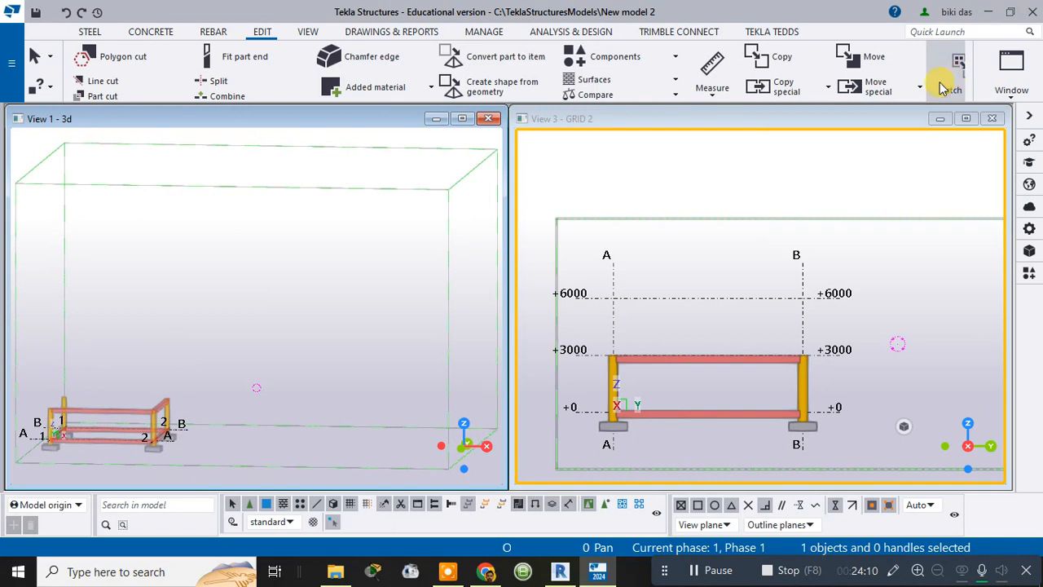
middle_drag(168, 333, 341, 248)
scroll(310, 296, up, 6)
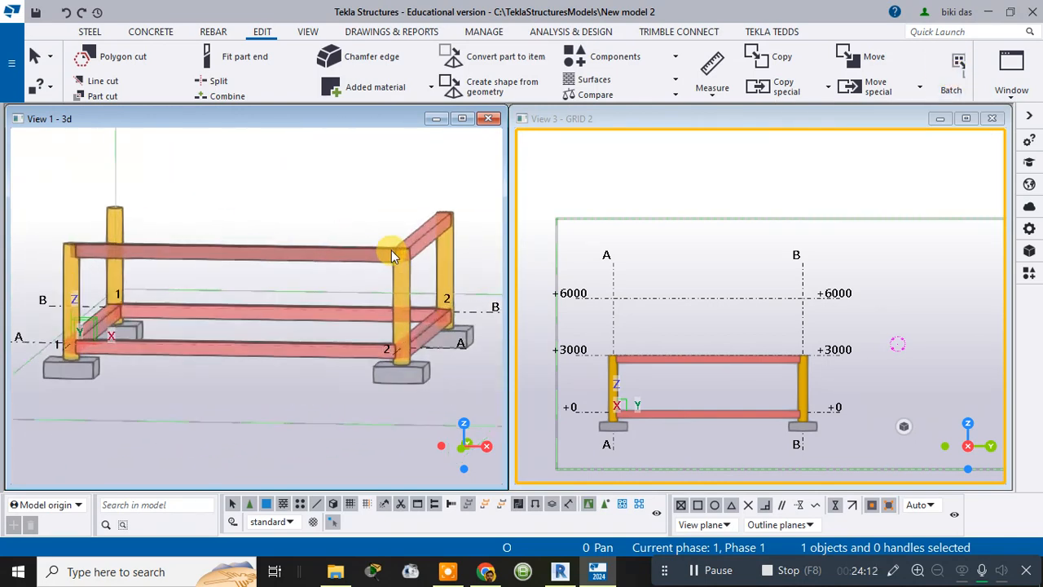
Set up a linear copy of the upper beam on grid line A with dX 0 and dY 10000 mm.
click(368, 252)
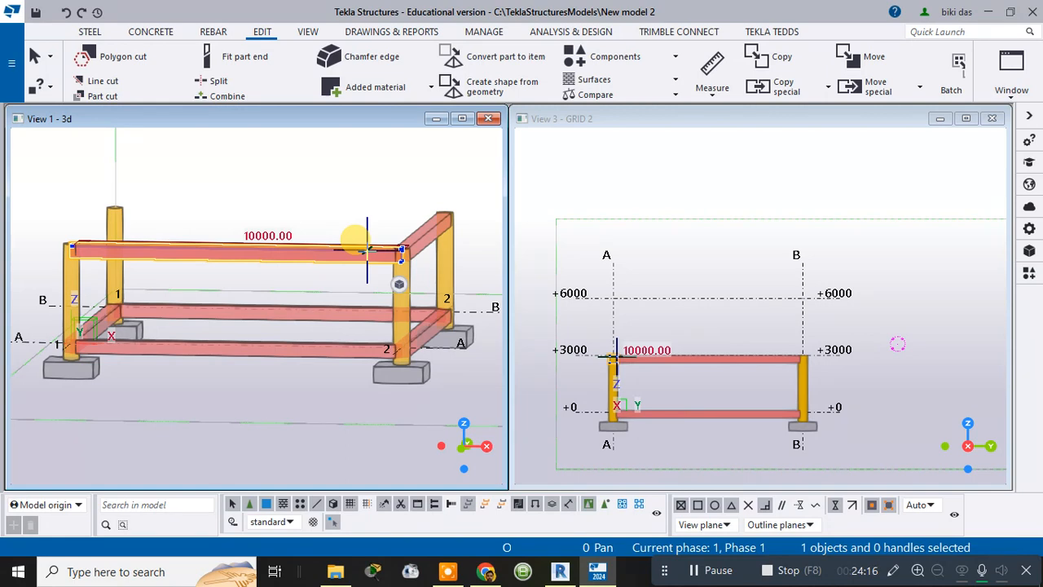
right_click(368, 249)
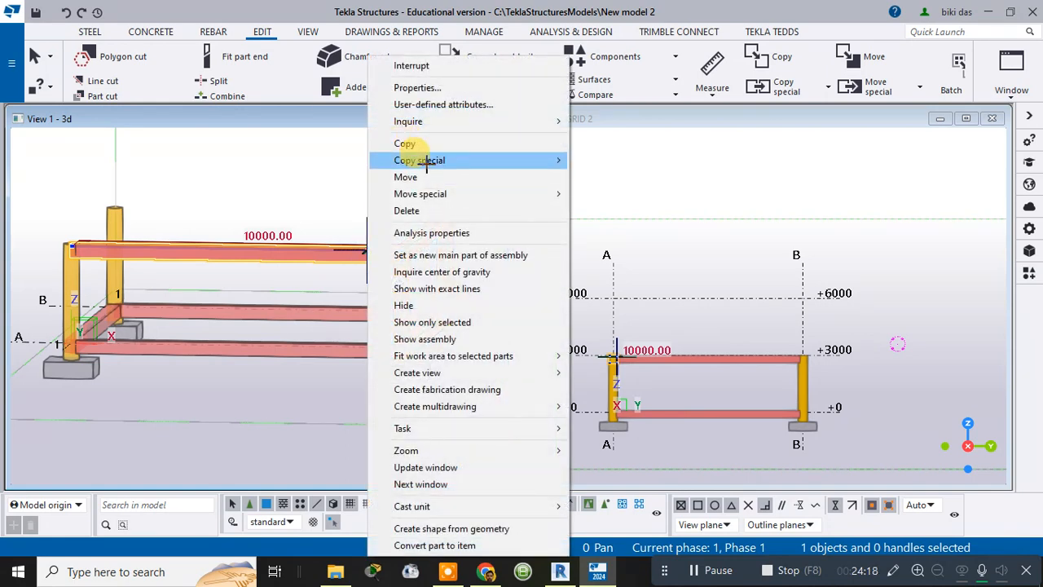
mouse_move(427, 161)
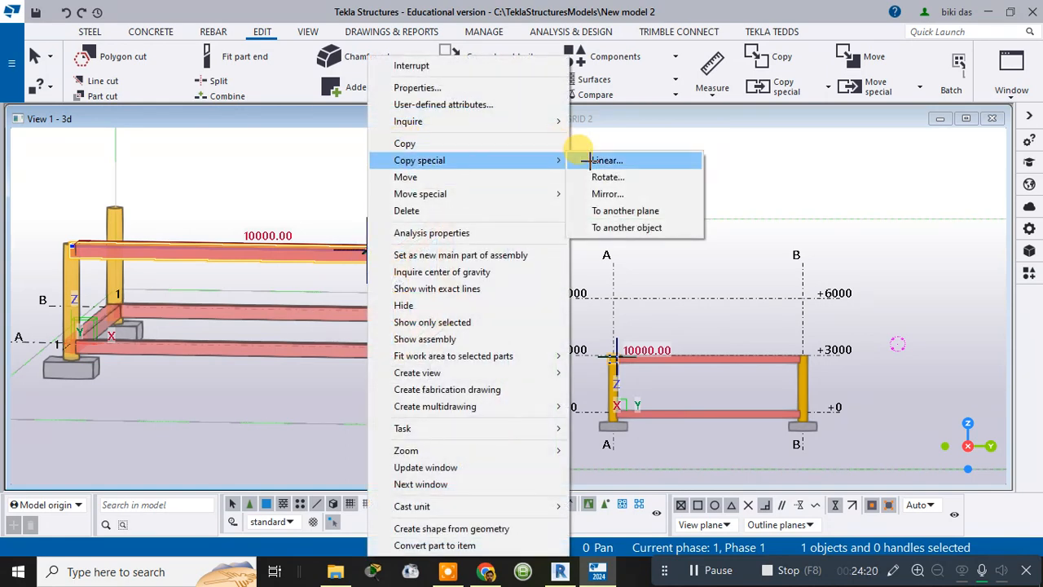
click(602, 161)
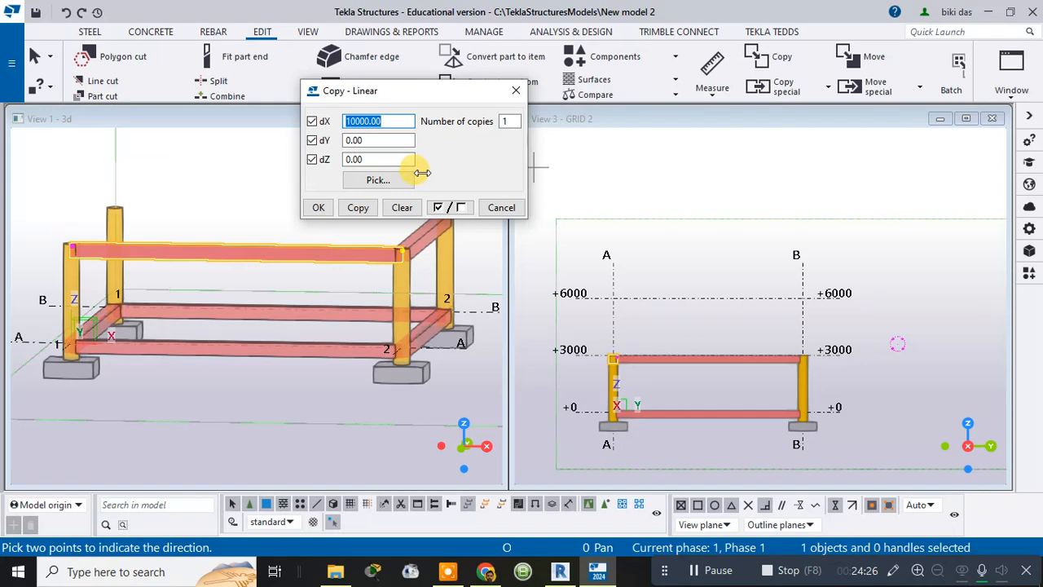
click(384, 141)
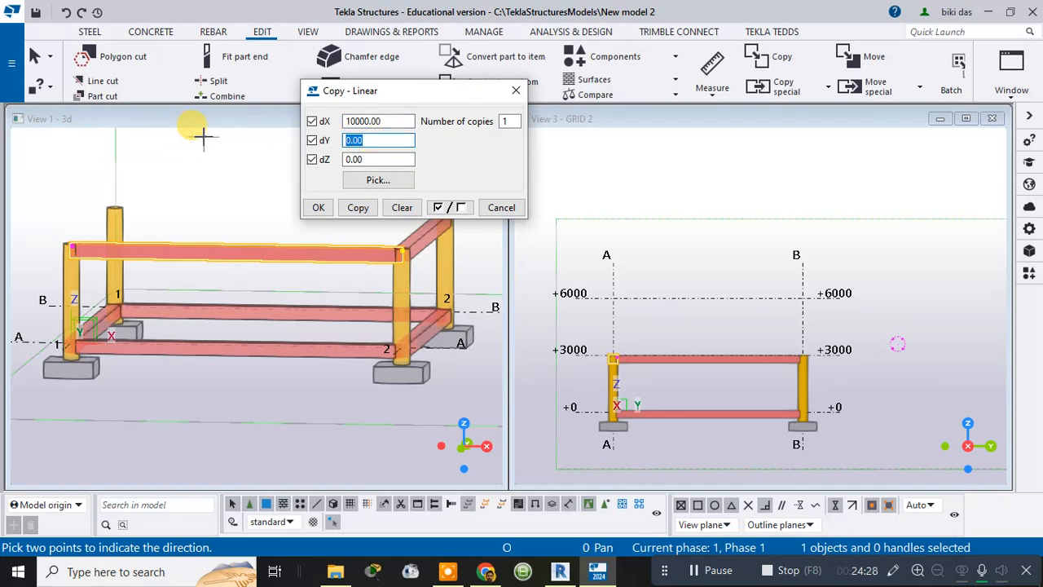
click(313, 141)
text(10000)
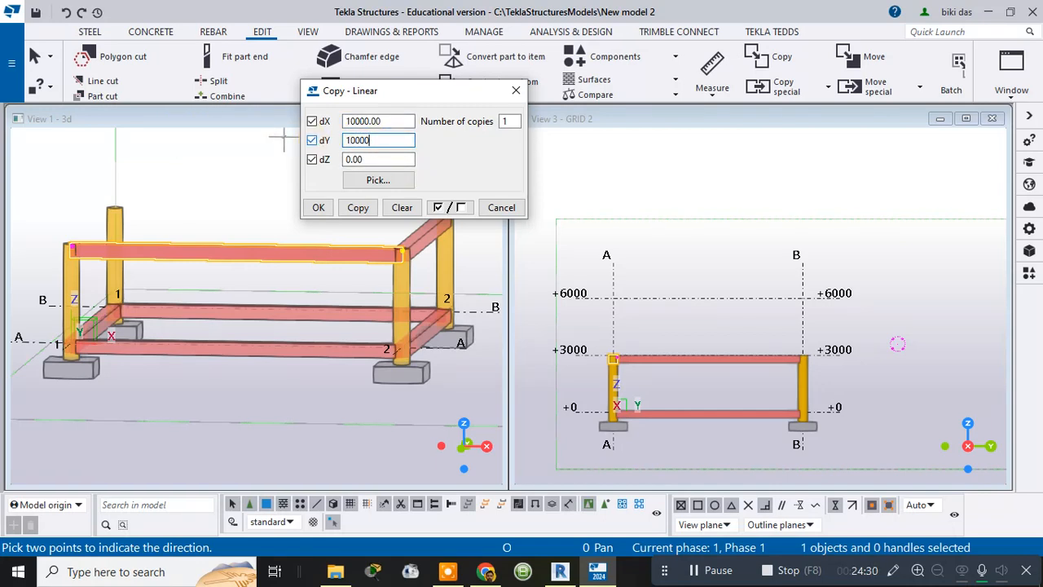
click(397, 120)
text(0)
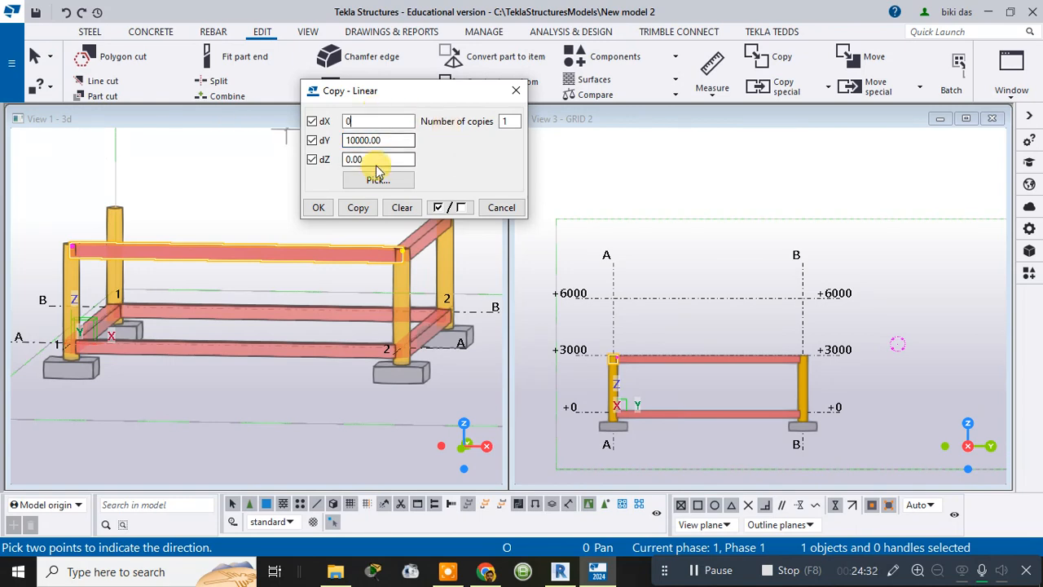
Create one copy of the grid line A upper beam along grid line B.
click(378, 179)
scroll(49, 207, up, 5)
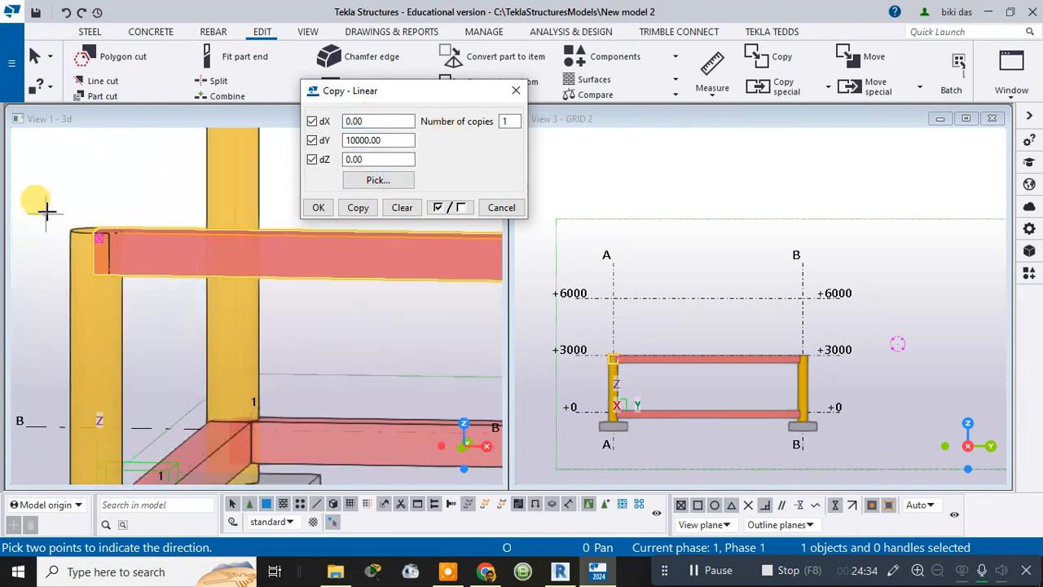
scroll(49, 210, up, 3)
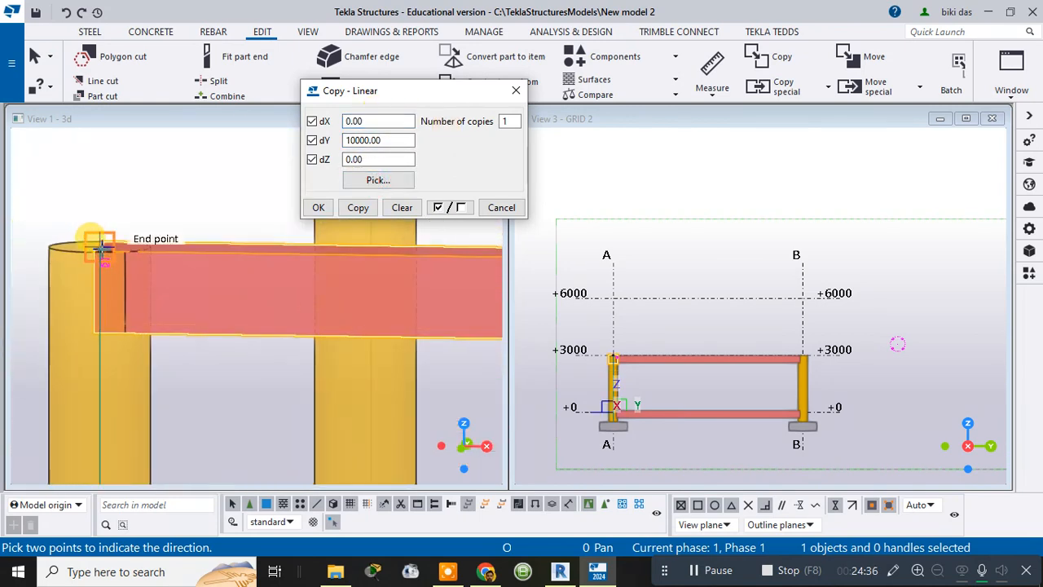
click(99, 246)
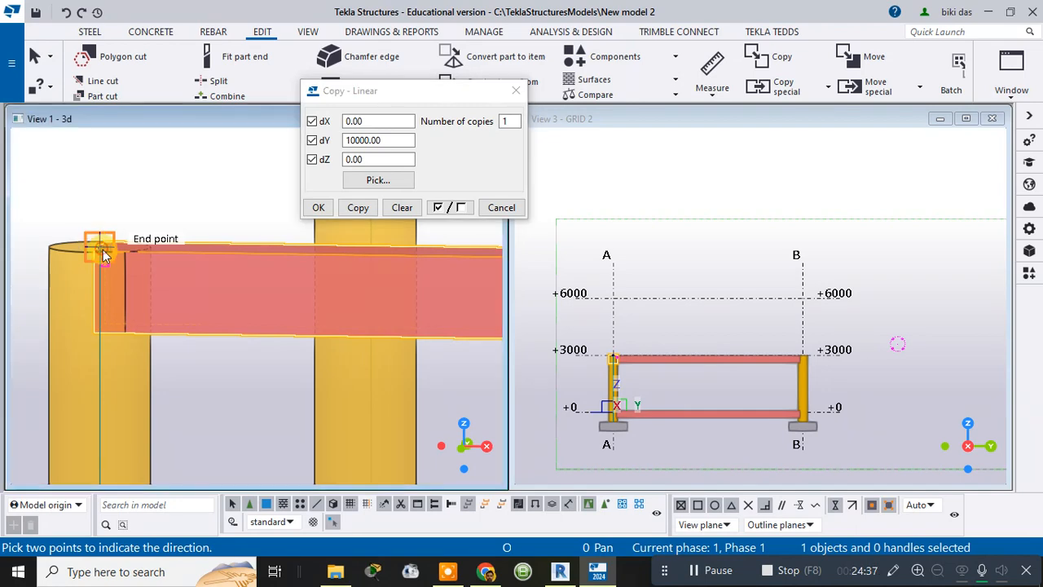
click(359, 207)
scroll(411, 237, down, 5)
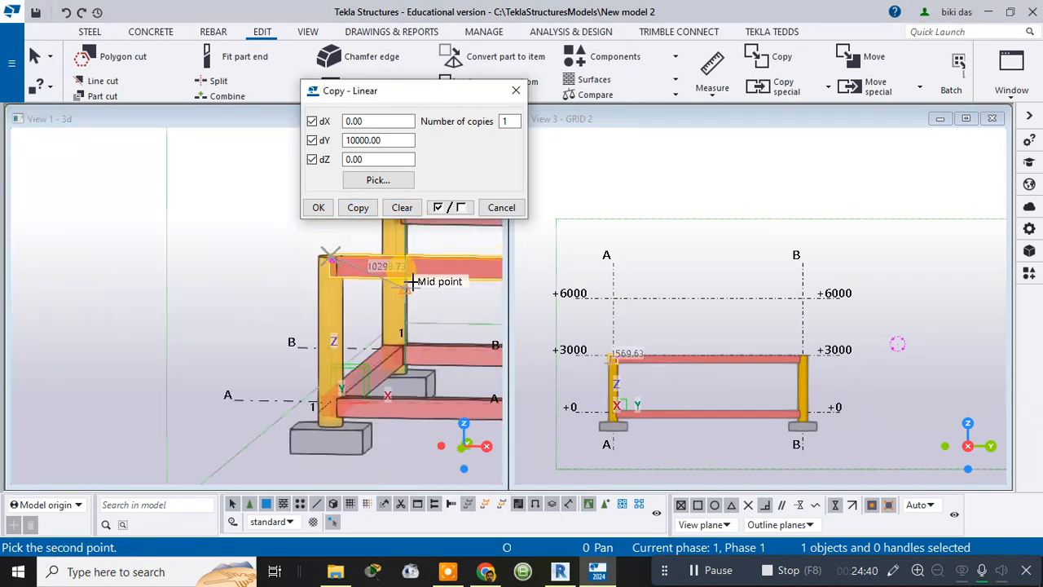
click(249, 315)
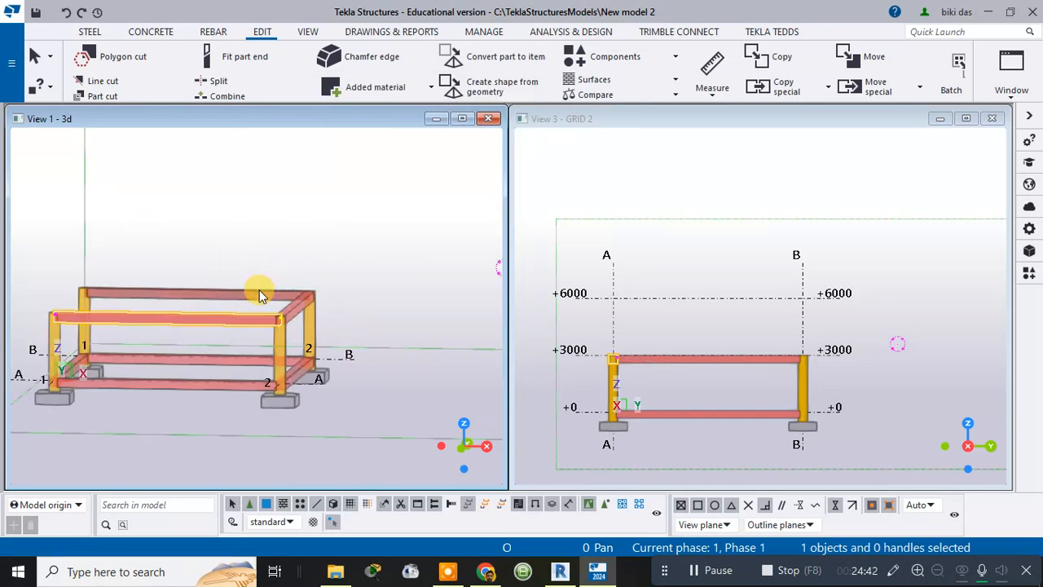
Set up a linear copy of the upper beam on grid line 2 with dX -10000 mm and dY 0.
scroll(269, 297, up, 4)
click(289, 303)
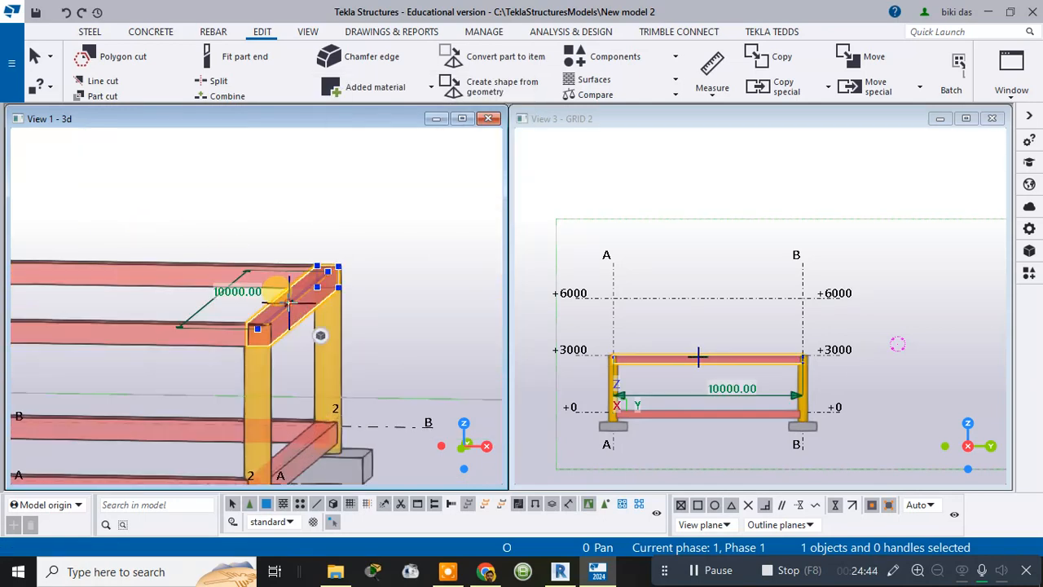
right_click(290, 303)
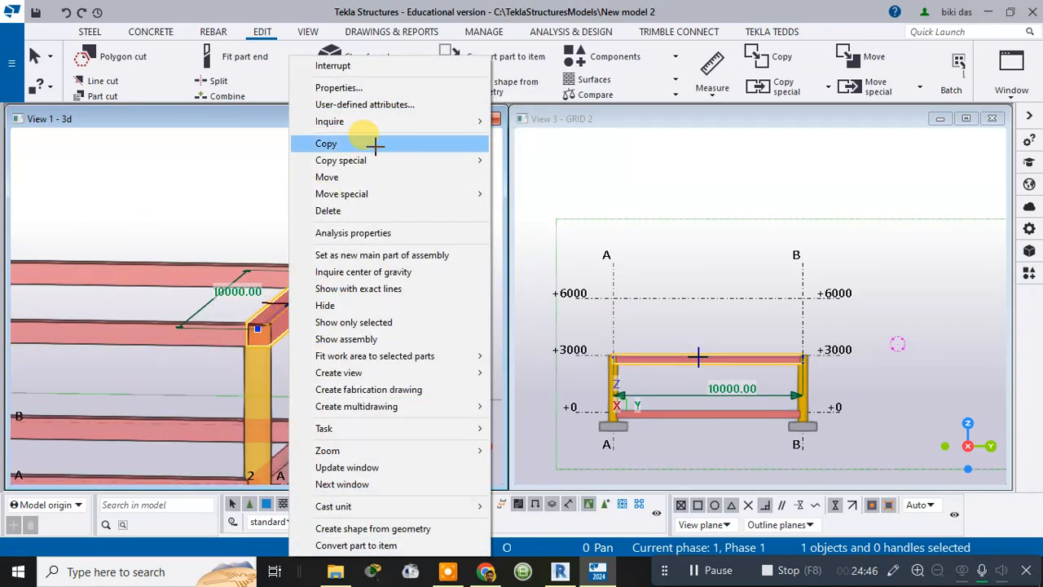
mouse_move(466, 156)
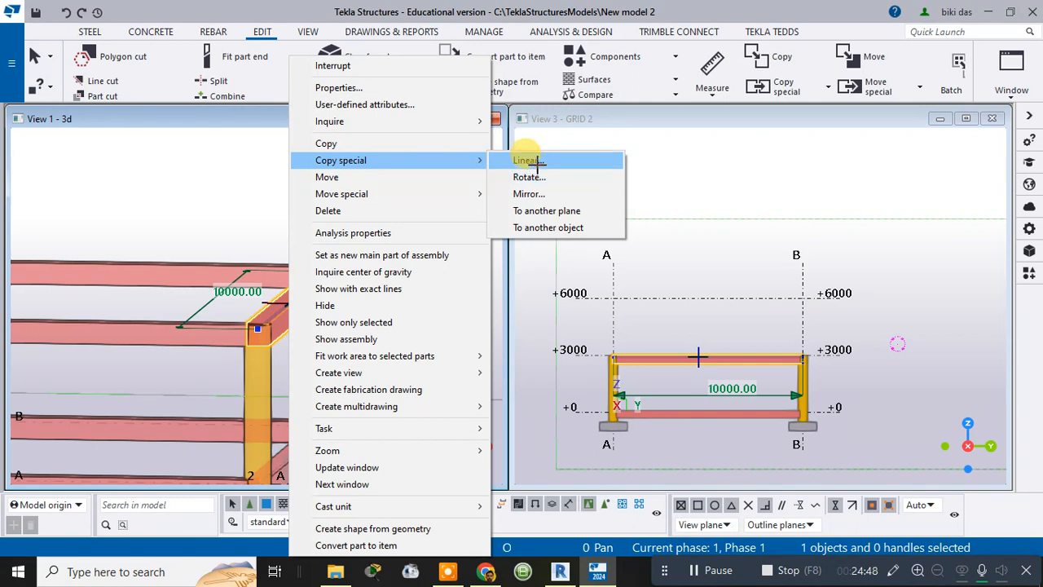
click(537, 163)
double_click(396, 143)
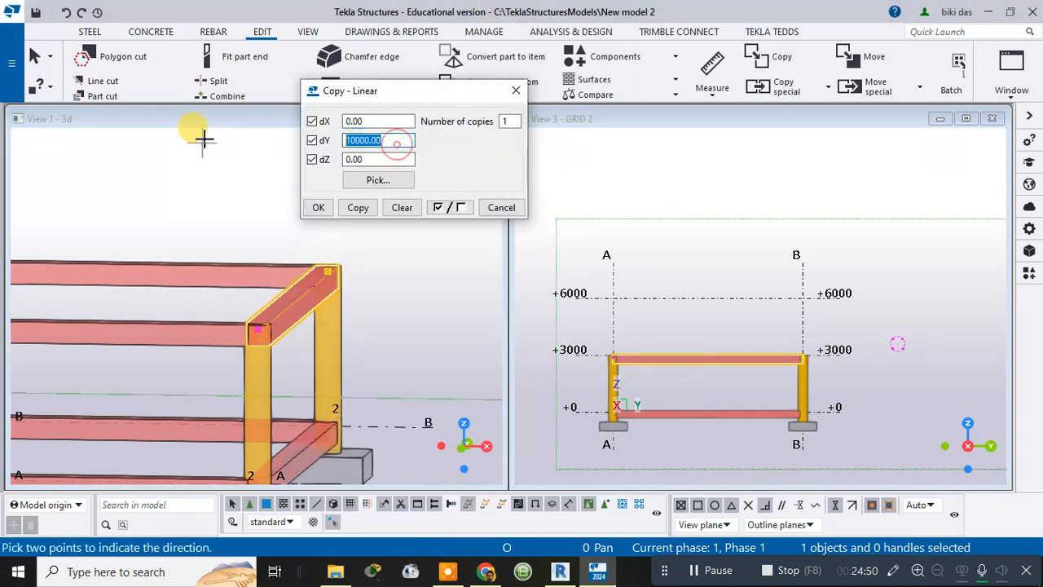
scroll(375, 268, down, 4)
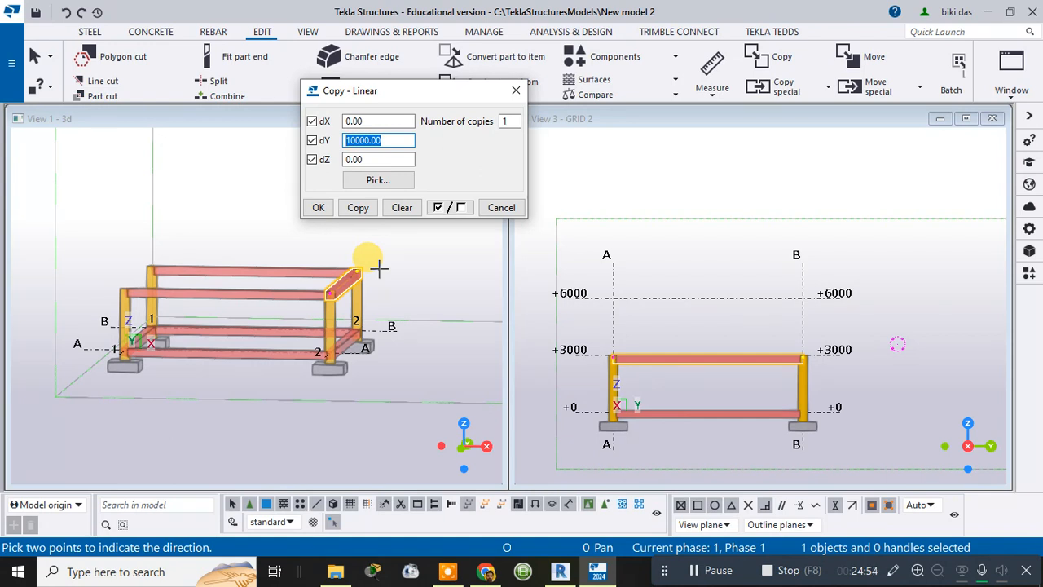
double_click(376, 121)
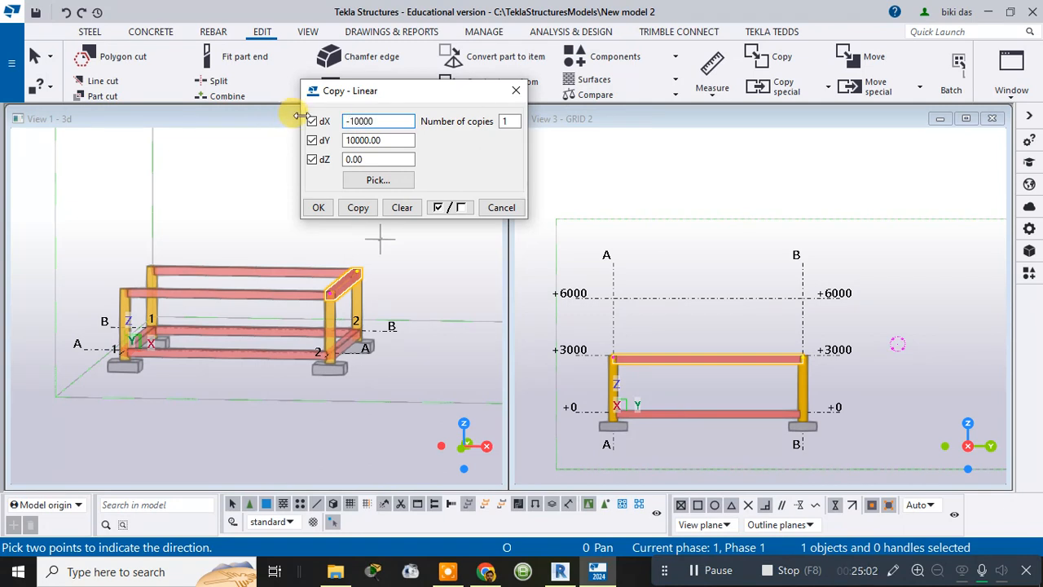
double_click(390, 138)
text(0)
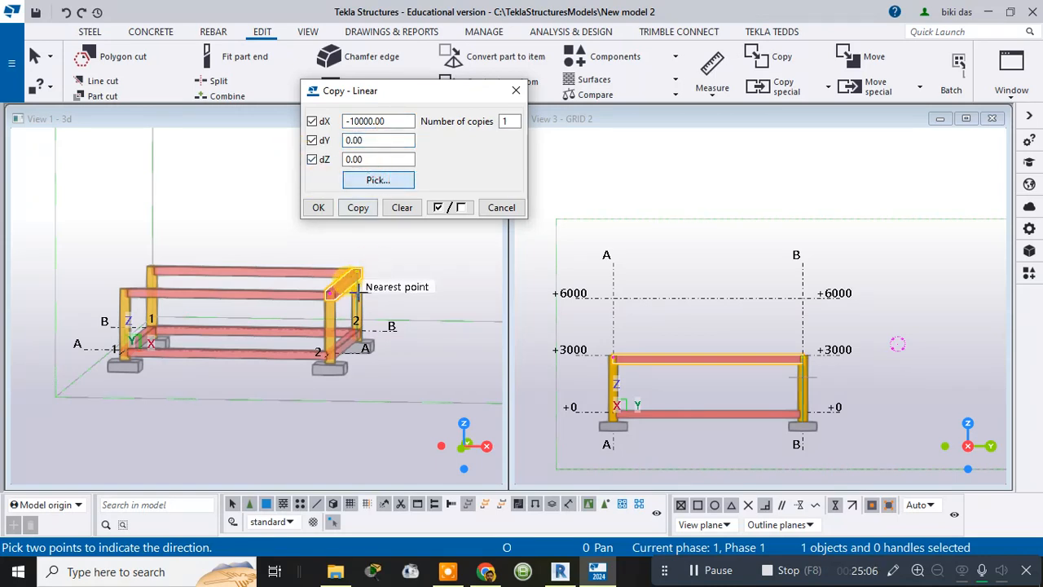
Create one copy of the grid line 2 upper beam along grid line 1 and close the linear copy dialog.
scroll(351, 208, up, 6)
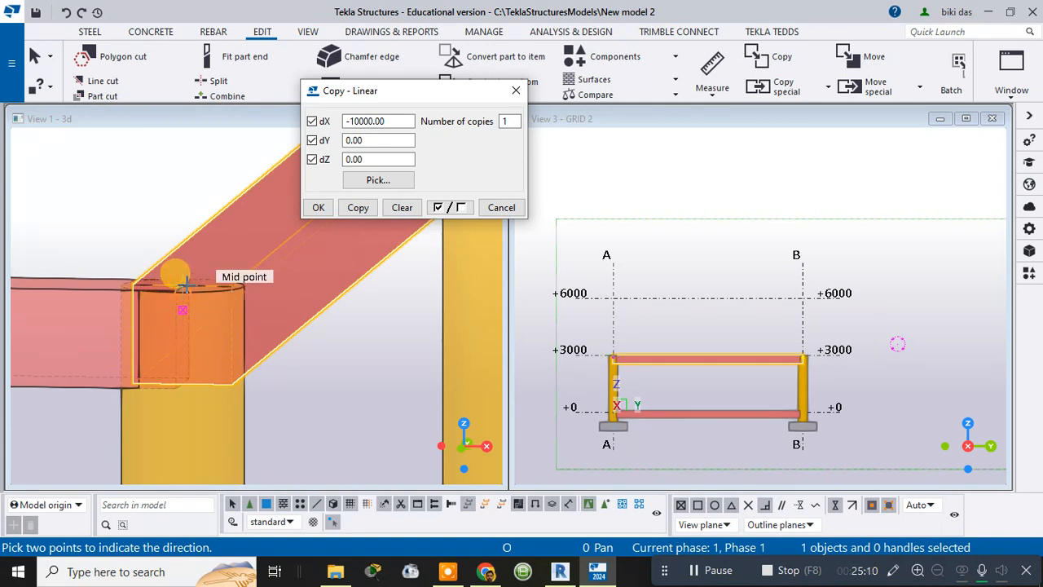
click(183, 283)
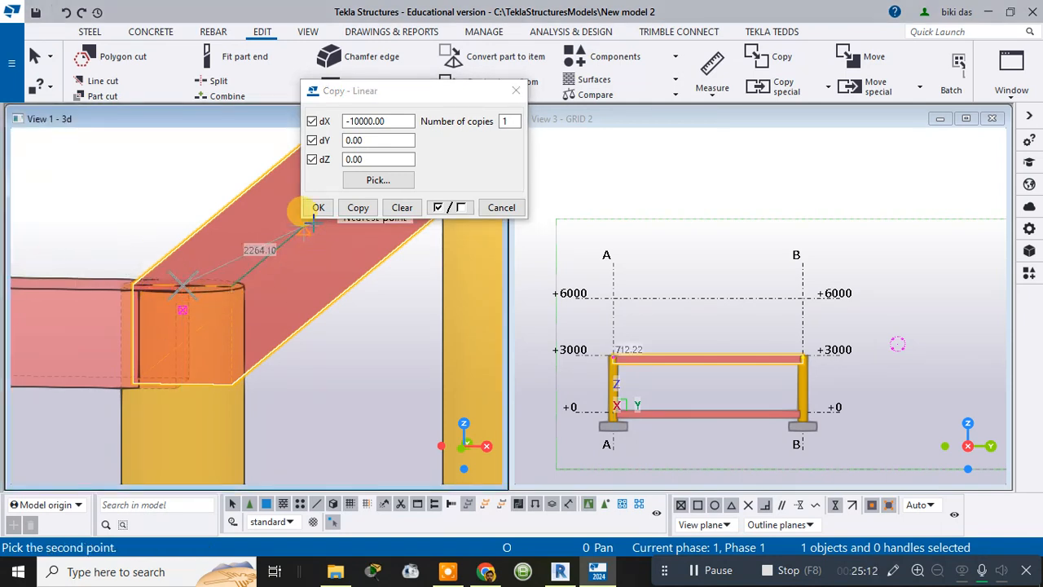
scroll(122, 269, down, 8)
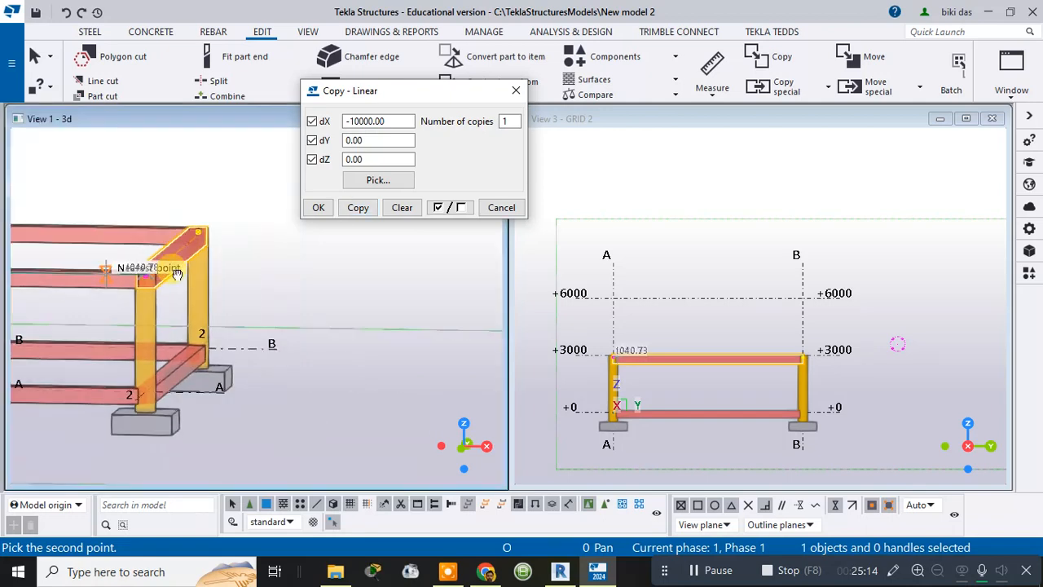
click(358, 210)
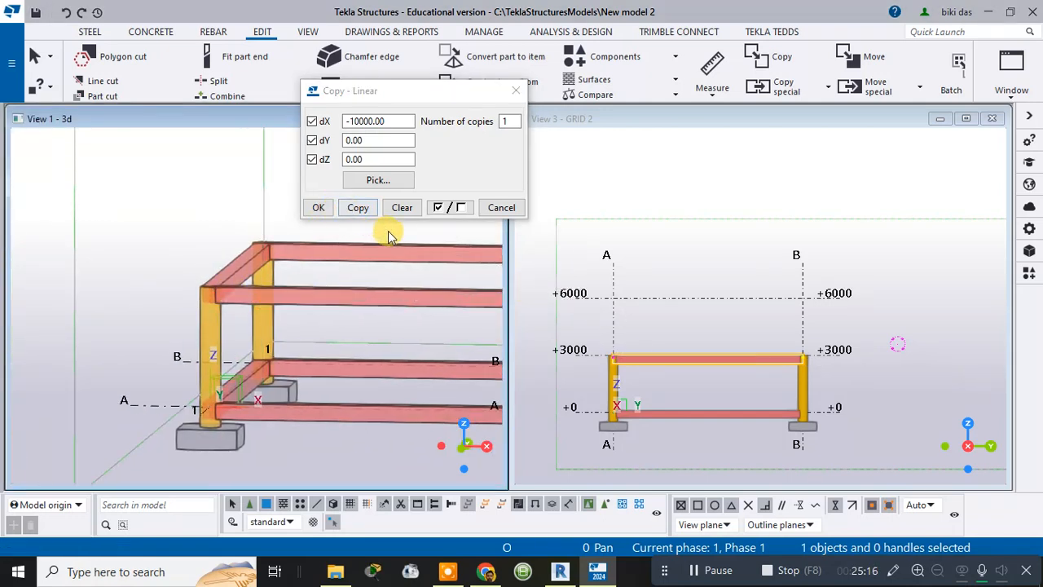
click(515, 90)
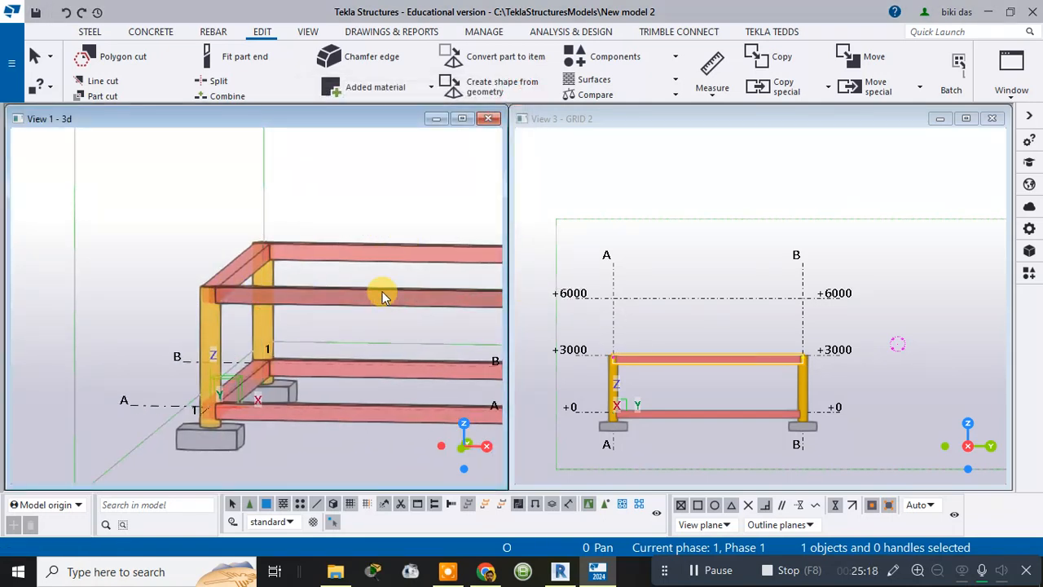
Change the class of all four upper beams to 3 and close their properties.
click(383, 294)
ctrl+click(231, 275)
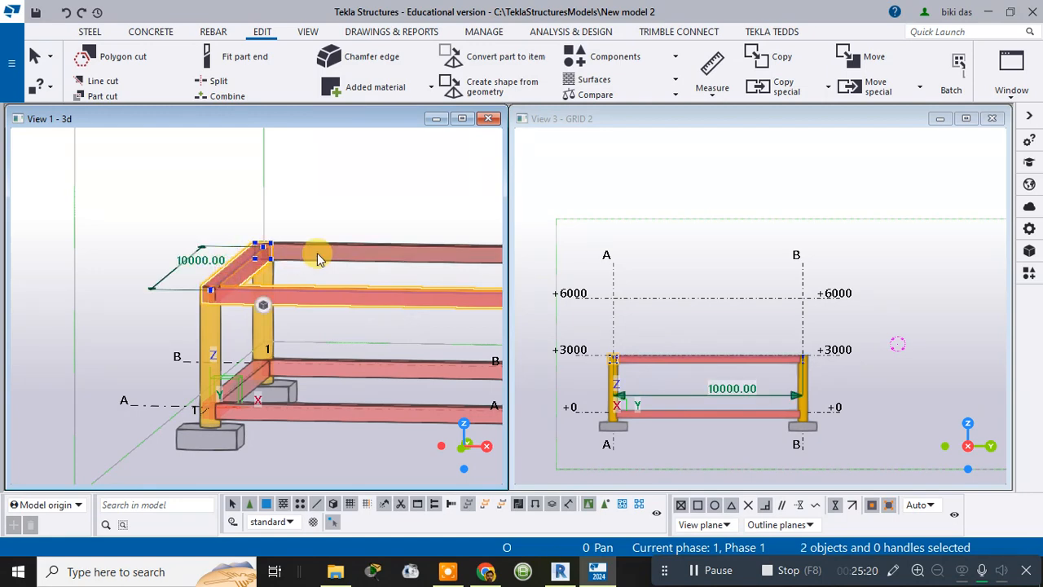
ctrl+click(323, 250)
scroll(354, 250, down, 4)
middle_drag(322, 255, 23, 272)
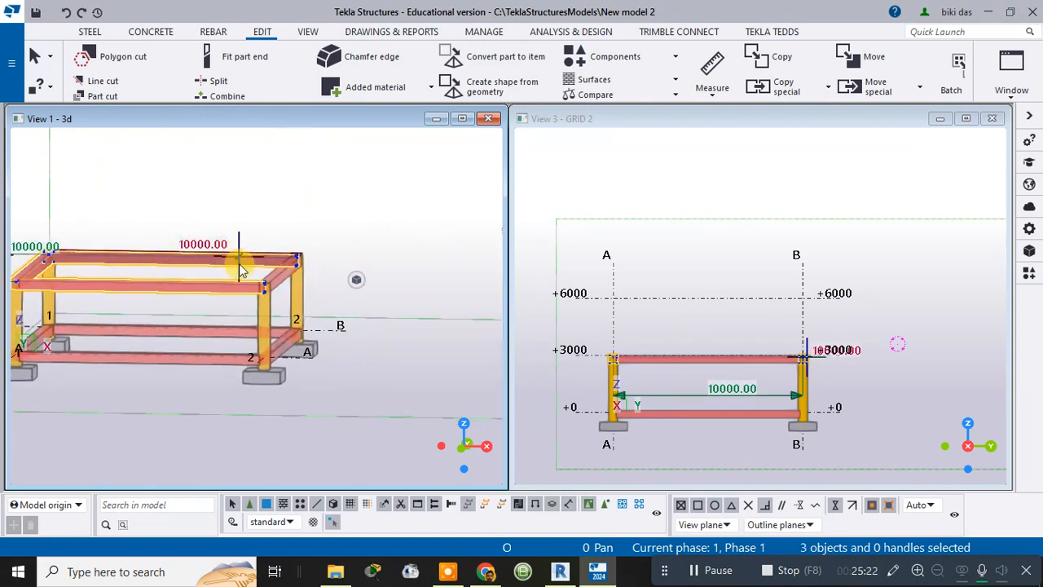
scroll(303, 284, up, 4)
ctrl+click(299, 279)
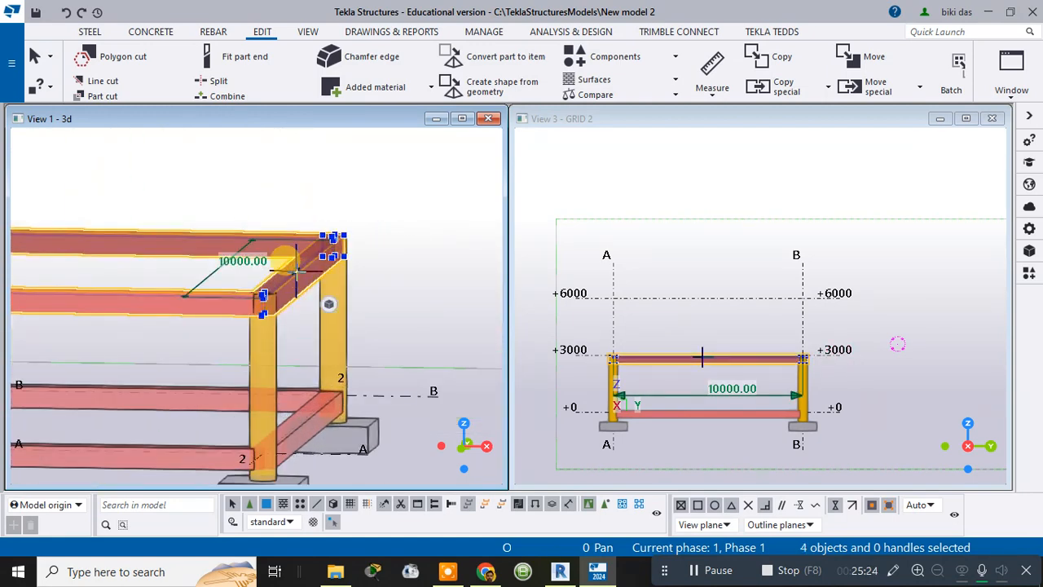
click(1029, 228)
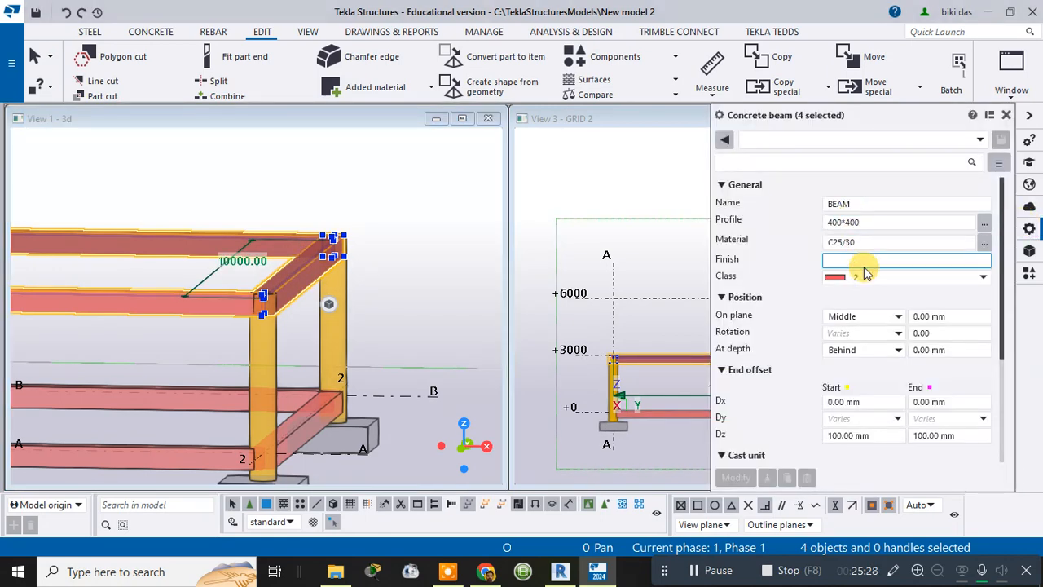
click(981, 276)
click(877, 341)
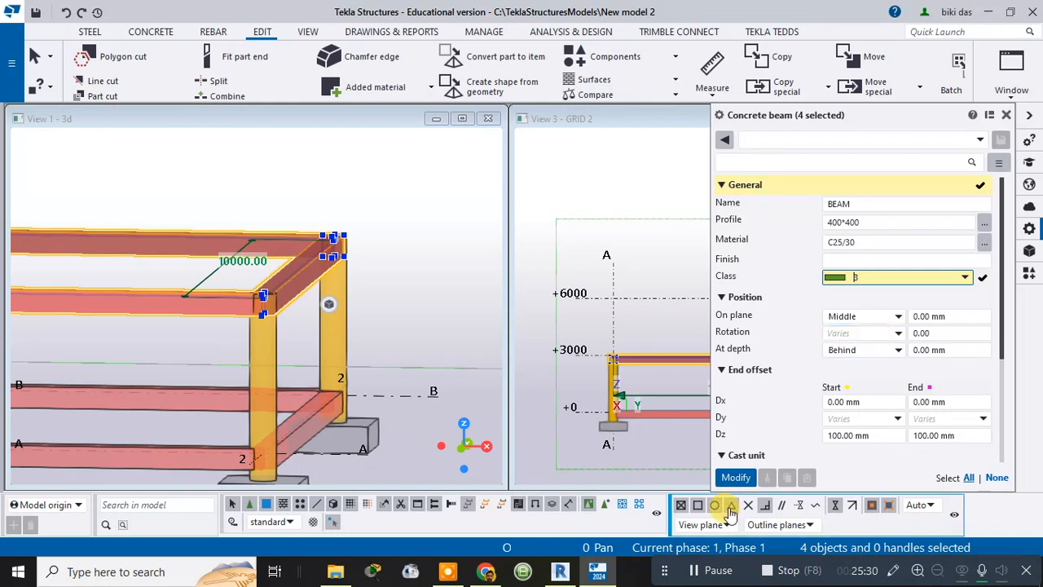
click(735, 477)
click(1006, 115)
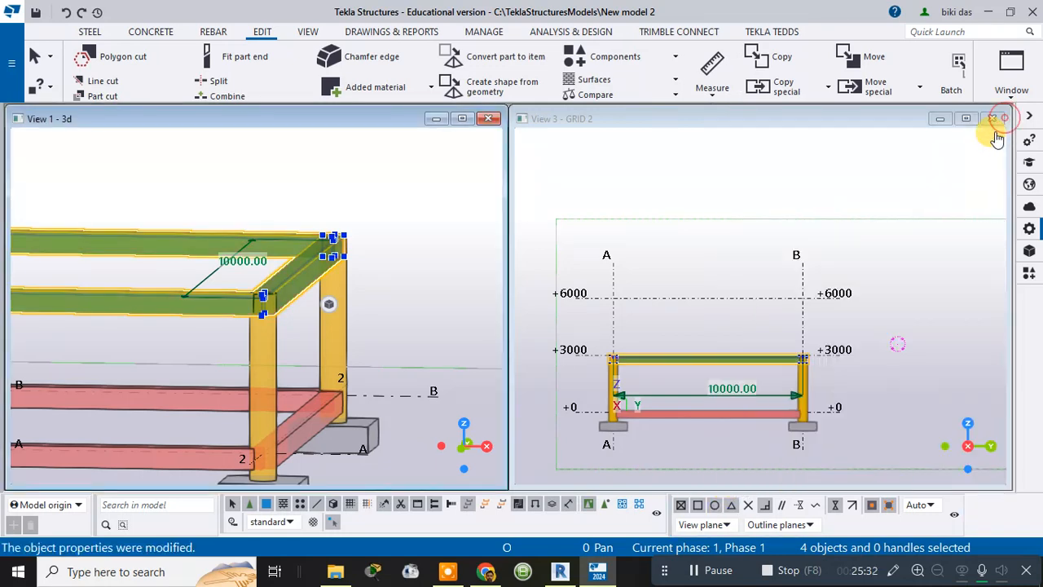
Switch the 3D view to a plan view of the frame and start the concrete Slab command.
scroll(391, 296, down, 4)
mouse_move(407, 270)
ctrl+middle_down()
mouse_move(383, 221)
mouse_move(396, 193)
mouse_move(410, 221)
mouse_move(407, 274)
ctrl+middle_up()
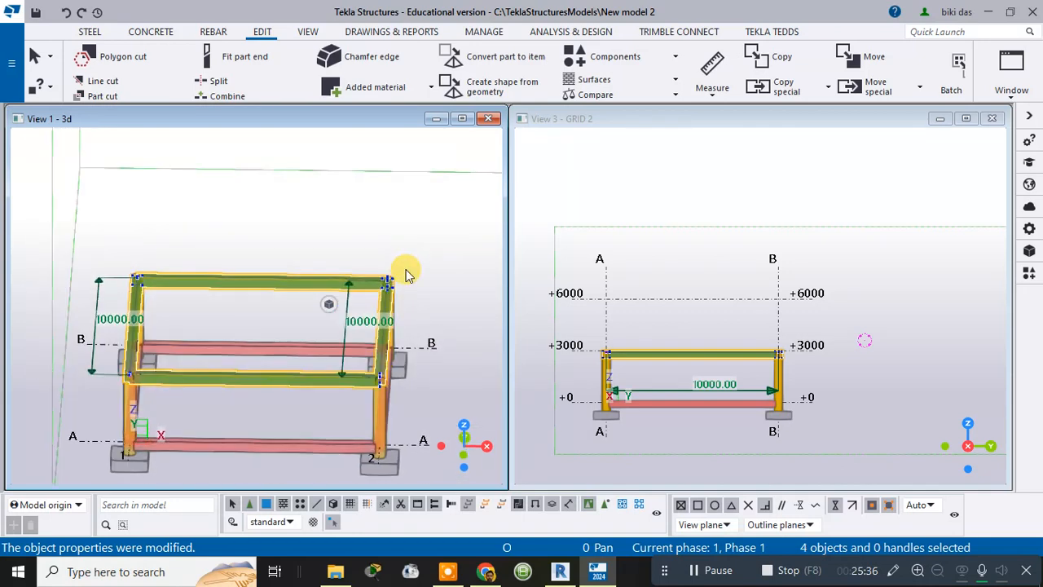
key(ctrl+p)
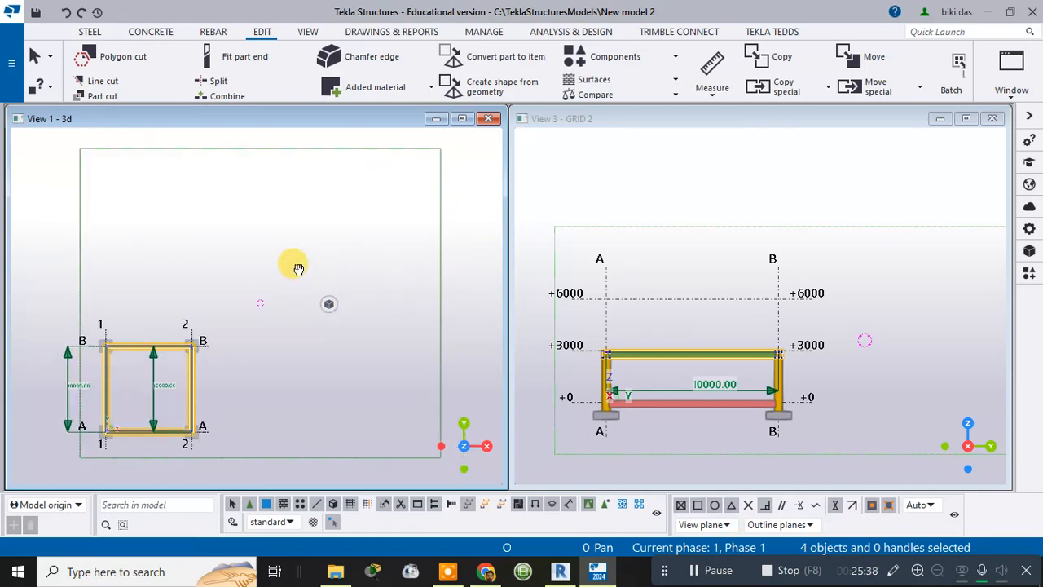
scroll(163, 314, up, 5)
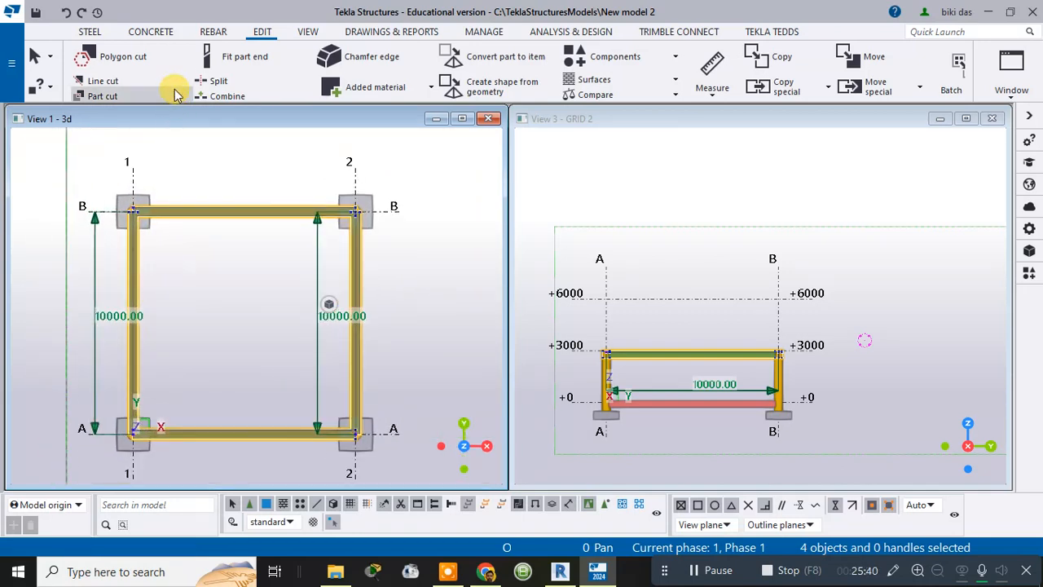
click(150, 32)
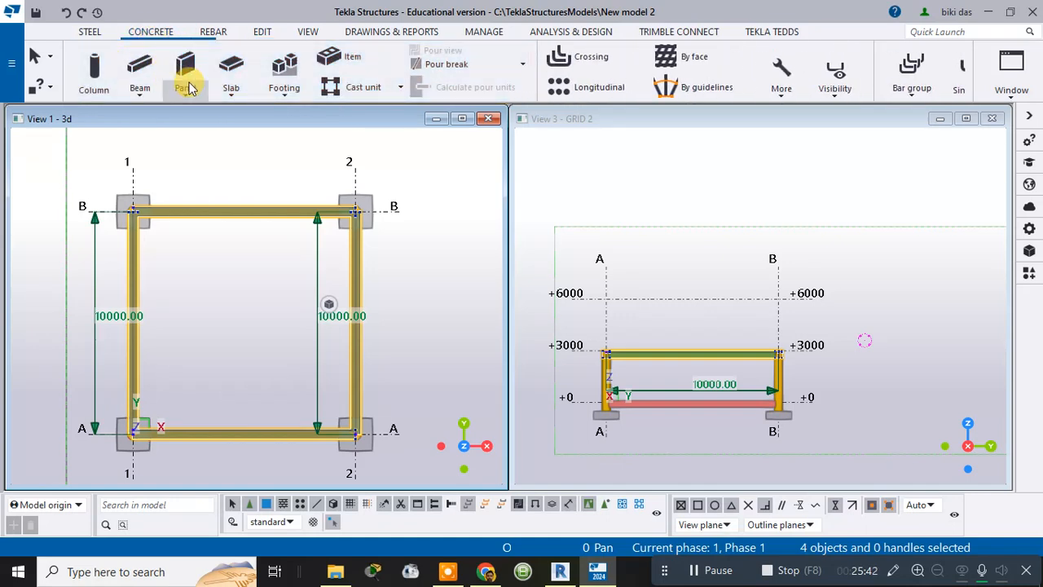
click(232, 91)
click(195, 112)
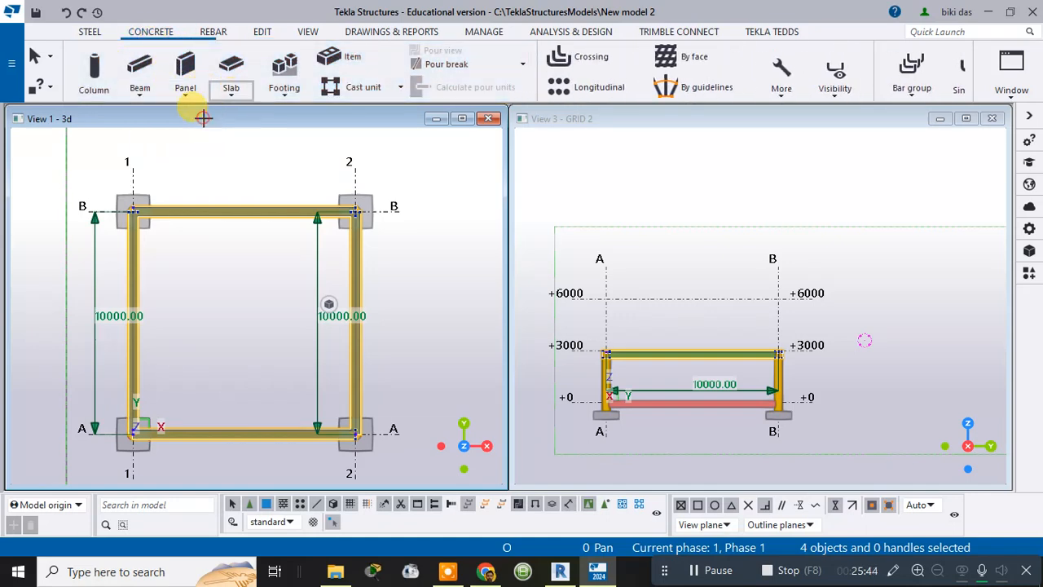
Examine the available snap points at the B-1 beam corner and the beam ring for placing the slab corners.
scroll(160, 198, up, 3)
scroll(160, 203, up, 4)
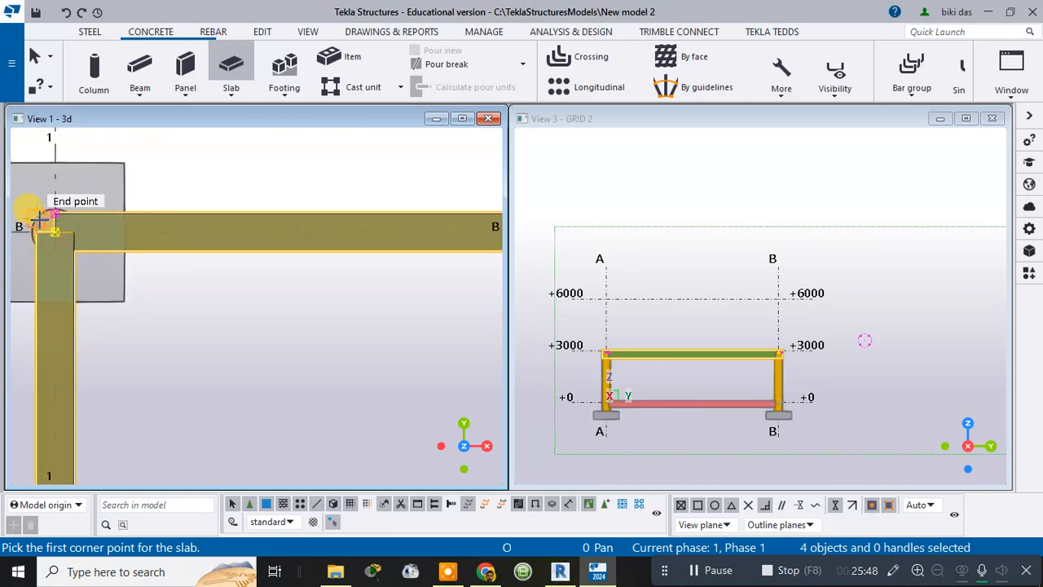
scroll(55, 214, down, 5)
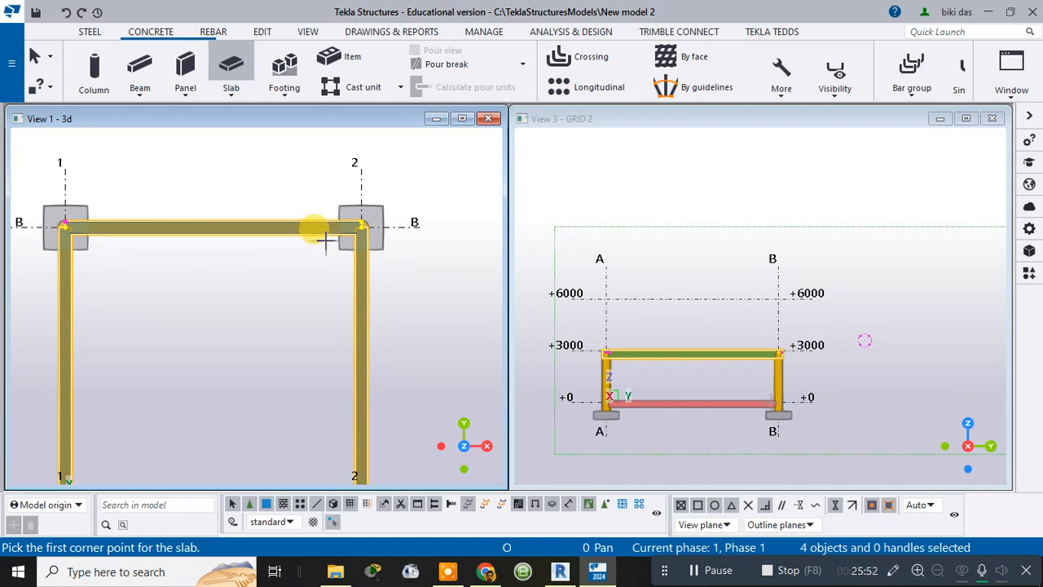
scroll(62, 243, down, 5)
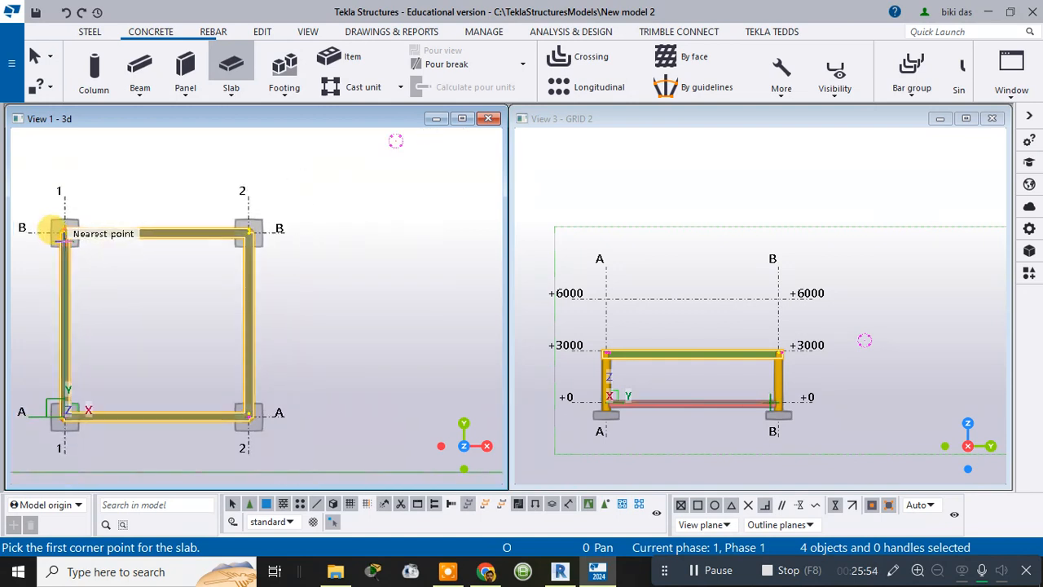
scroll(58, 246, up, 6)
scroll(59, 246, up, 5)
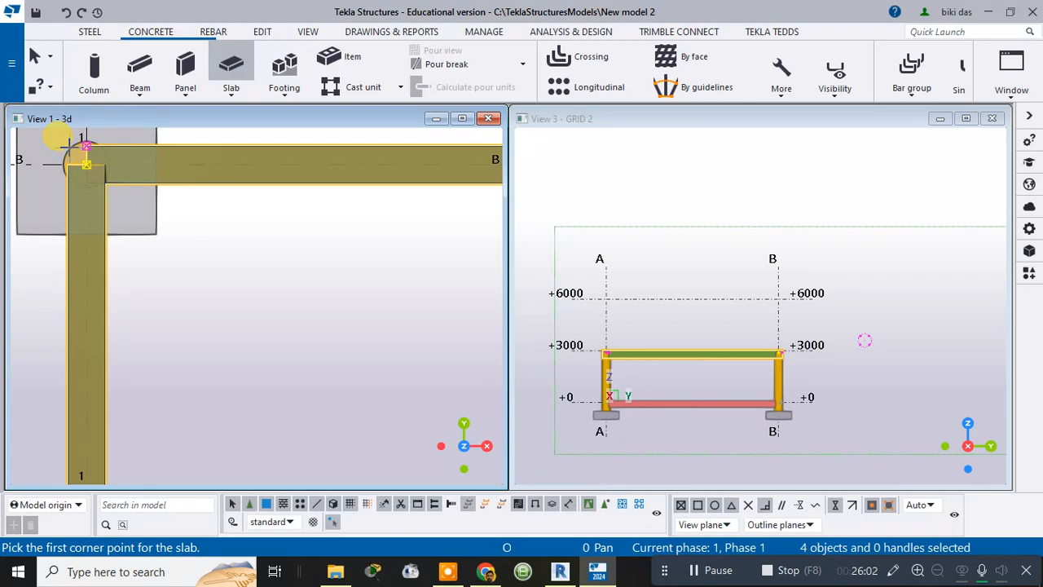
scroll(85, 143, down, 2)
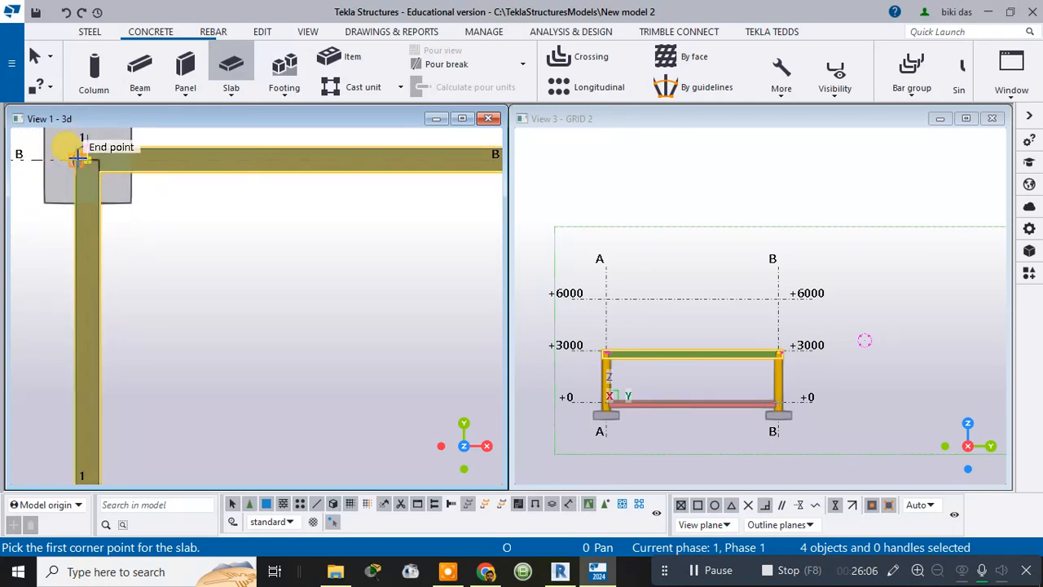
scroll(208, 158, down, 2)
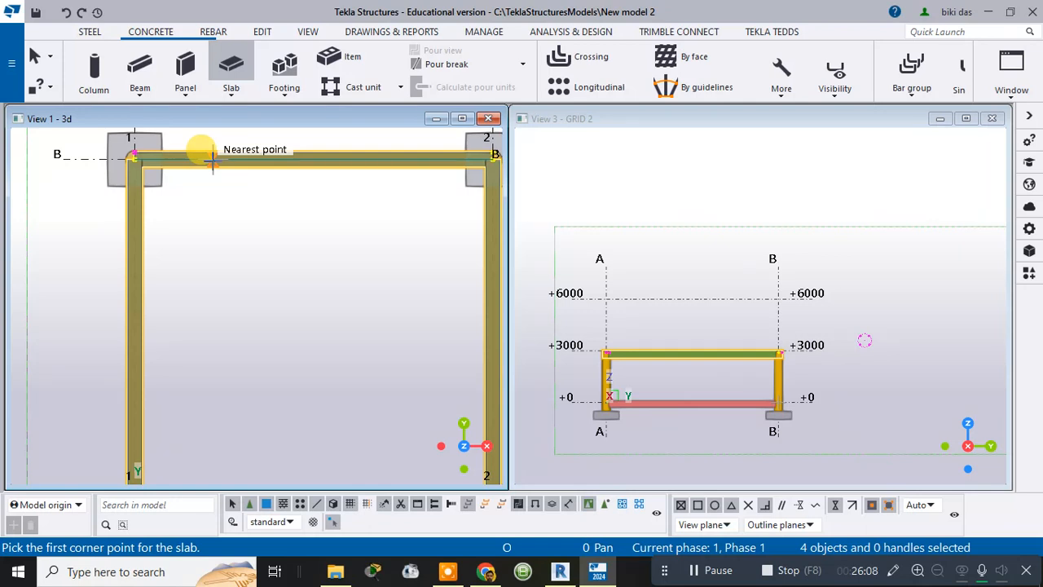
scroll(329, 236, down, 4)
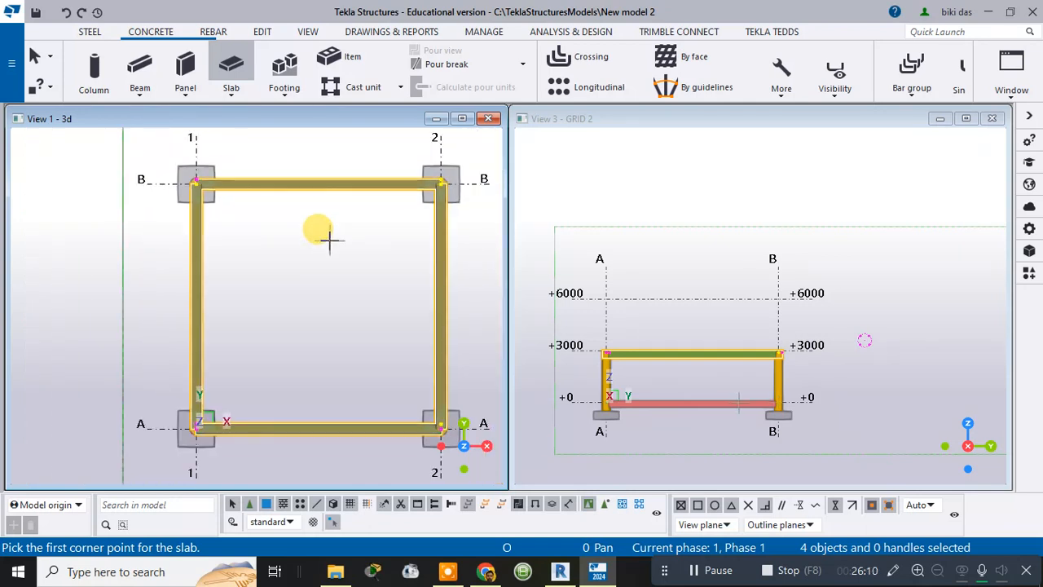
Start the slab outline at grid intersection A-2 and set its second corner at grid intersection B-2.
scroll(399, 369, up, 3)
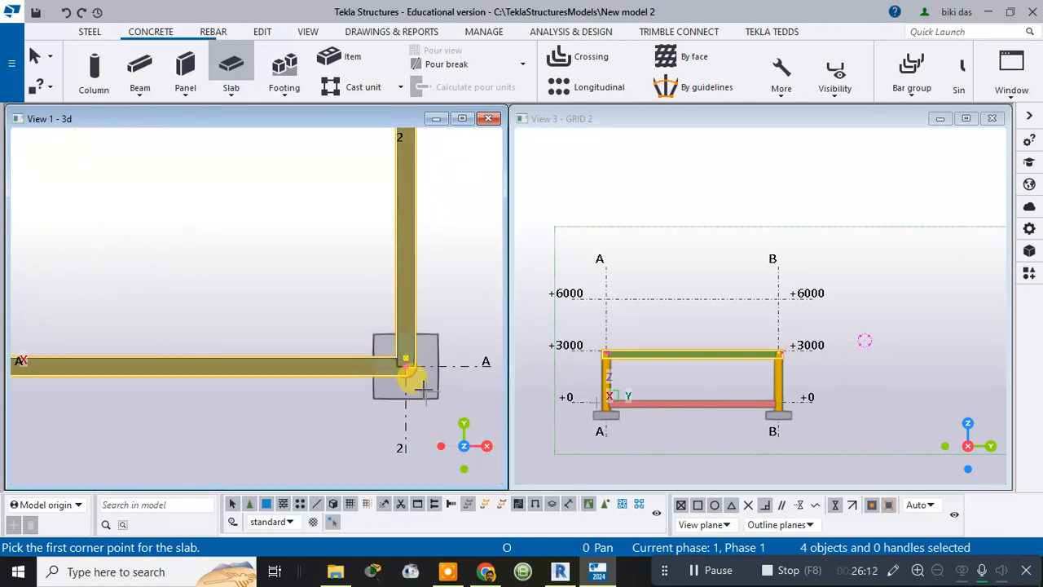
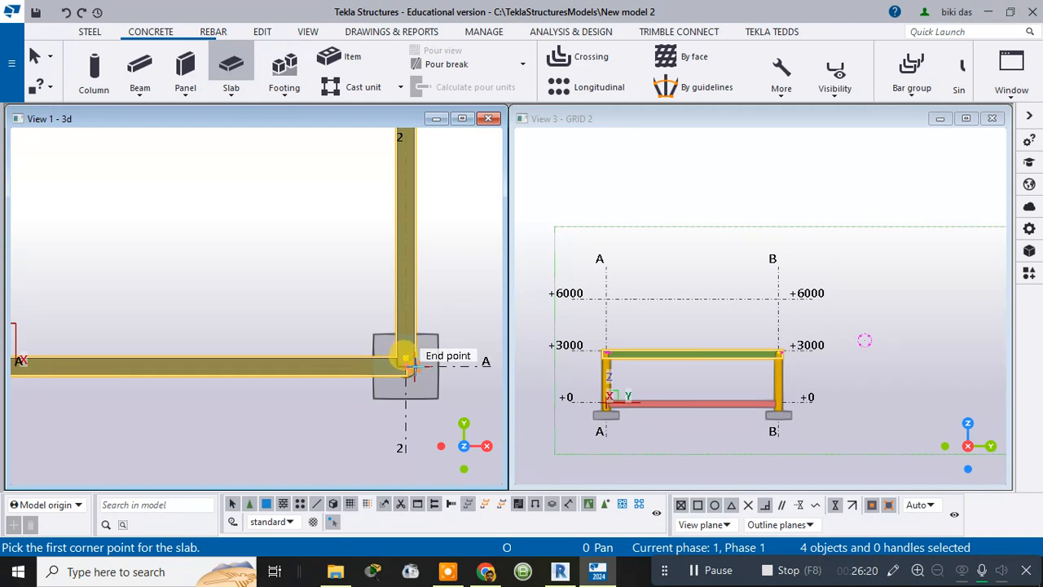
scroll(410, 367, up, 2)
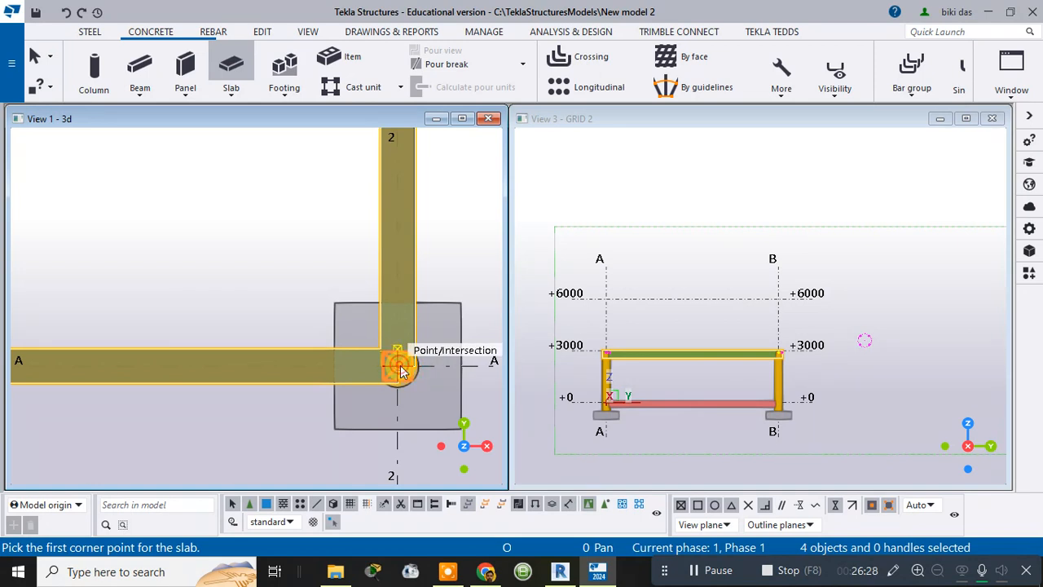
click(400, 371)
scroll(399, 170, down, 2)
middle_drag(400, 169, 419, 470)
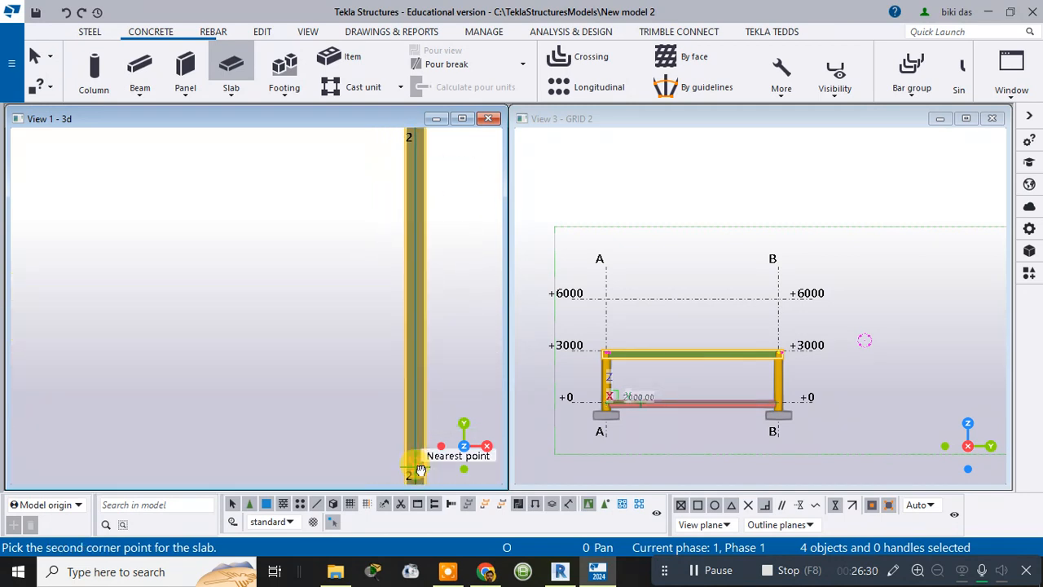
scroll(407, 226, down, 3)
scroll(418, 162, up, 4)
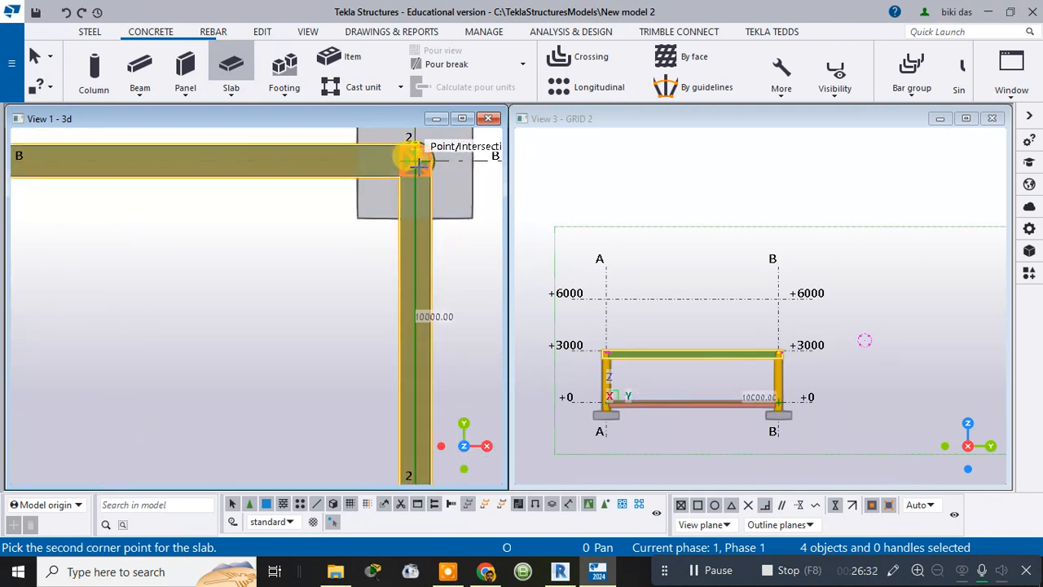
click(415, 160)
Place the third slab corner at grid intersection B-1 and the fourth at grid intersection A-1.
scroll(111, 154, down, 3)
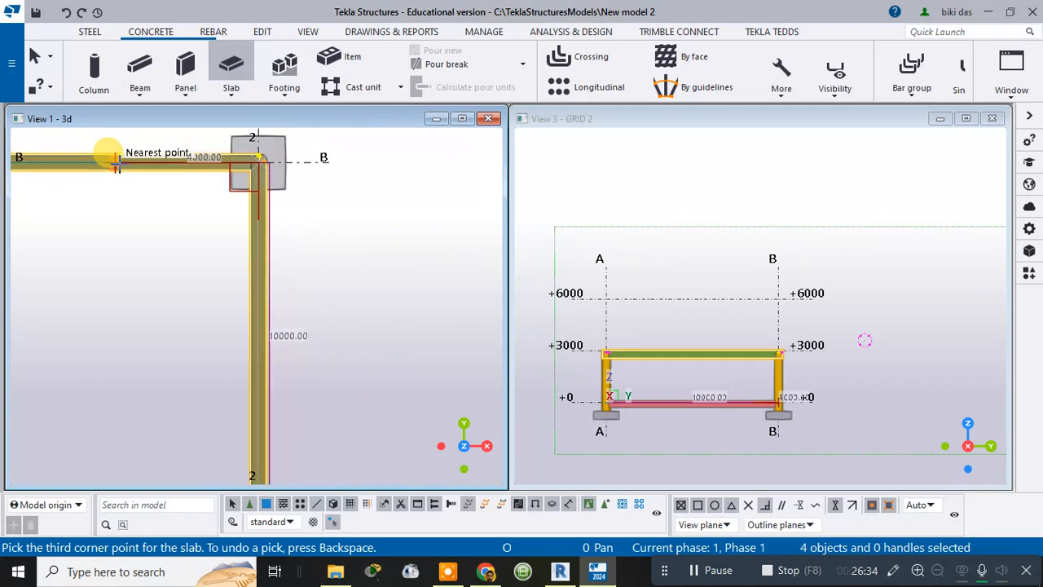
middle_drag(112, 154, 485, 166)
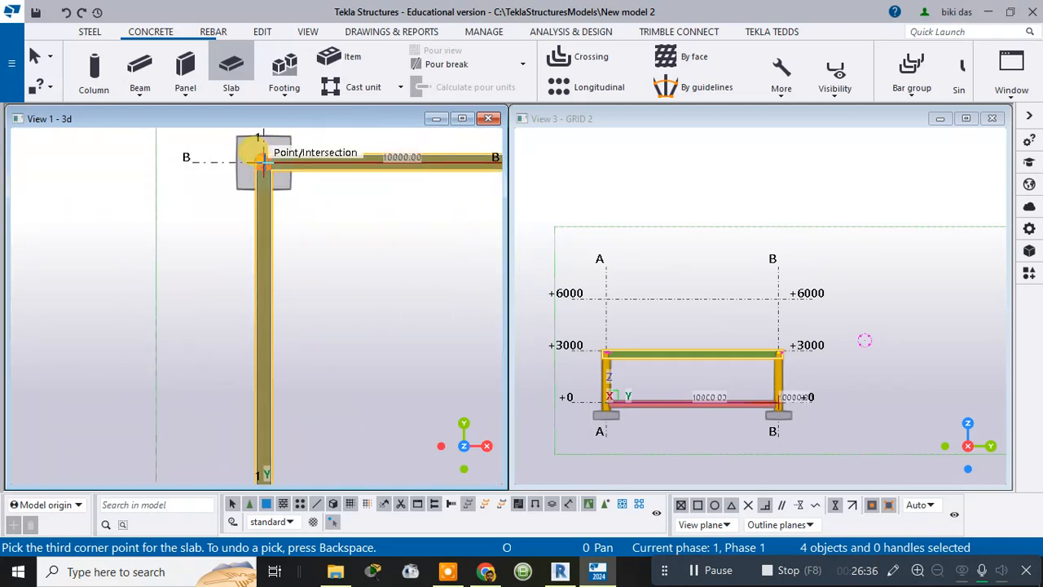
click(263, 162)
scroll(277, 407, down, 2)
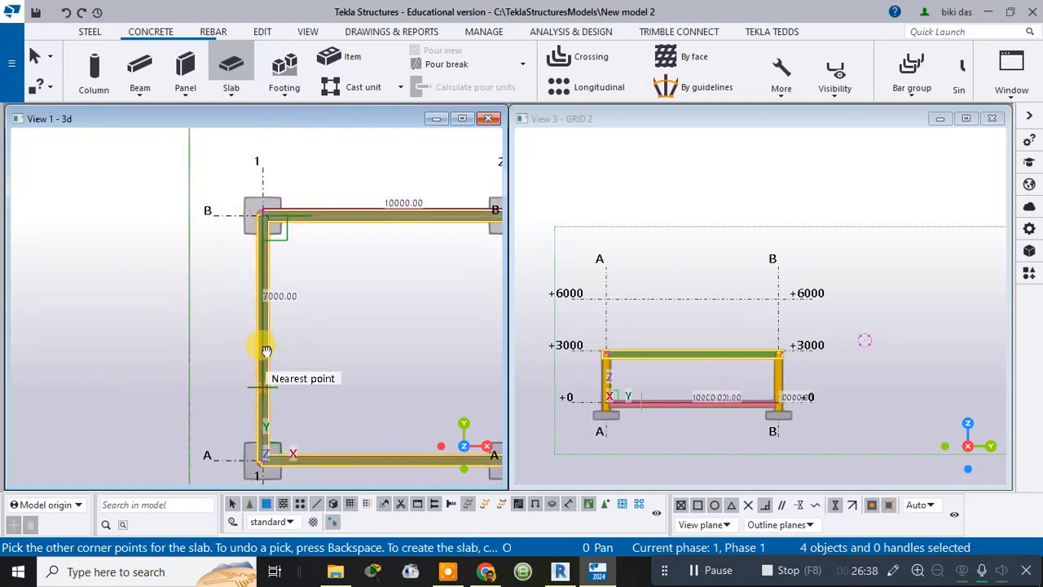
scroll(261, 334, up, 2)
scroll(259, 324, up, 5)
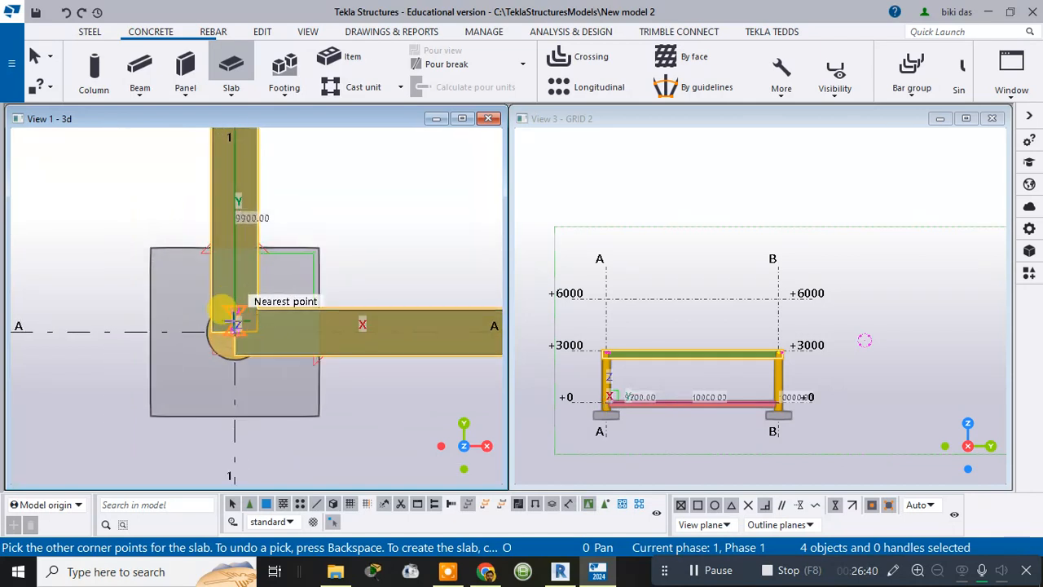
click(235, 326)
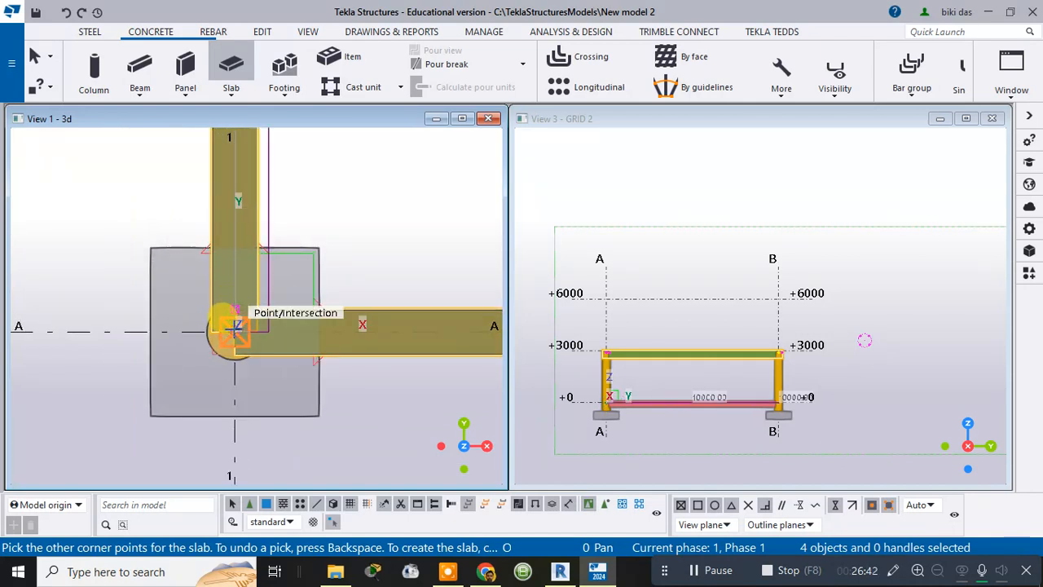
Close the slab outline at grid intersection A-2, create the slab, and end the Slab command.
scroll(452, 349, down, 2)
middle_drag(388, 347, 31, 339)
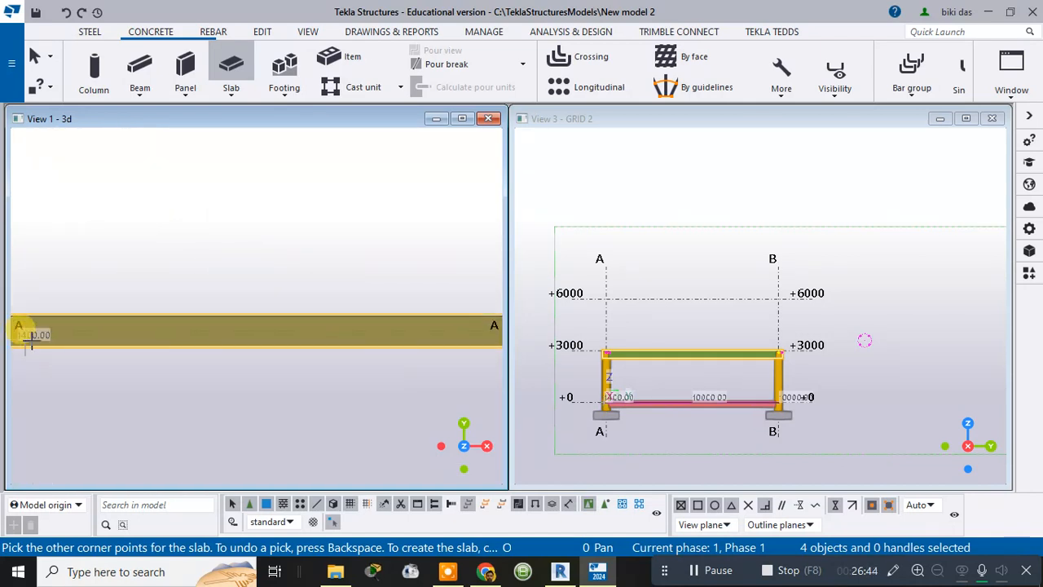
scroll(228, 334, down, 2)
middle_drag(346, 332, 139, 333)
scroll(325, 327, up, 2)
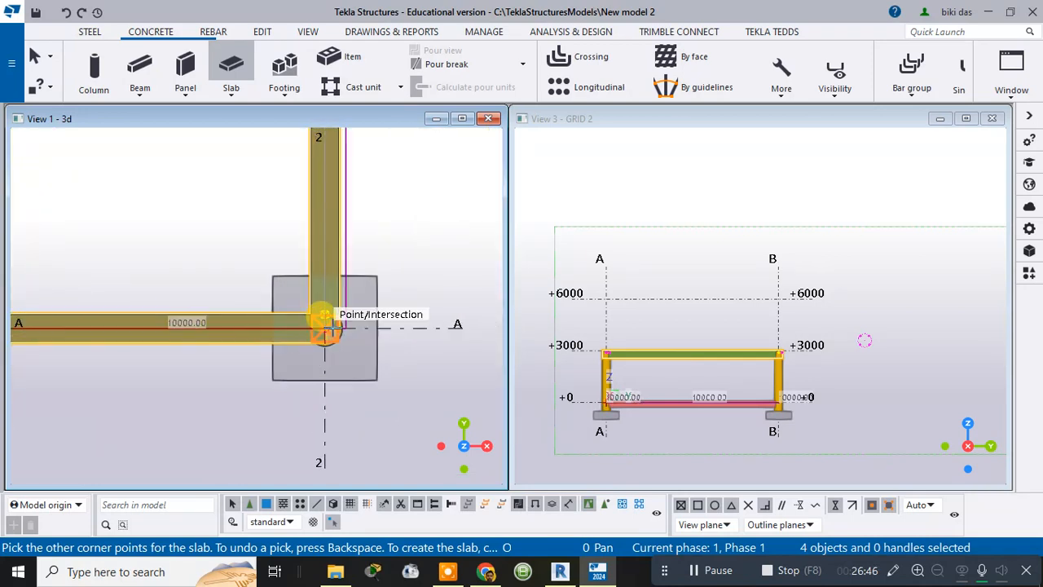
click(324, 326)
middle_click(324, 326)
scroll(324, 326, up, 1)
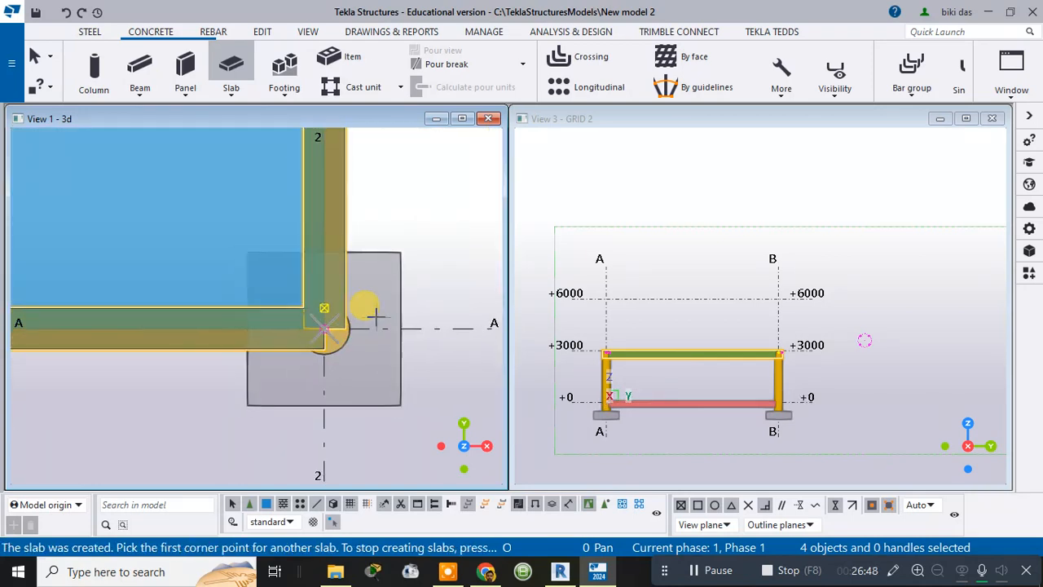
scroll(376, 318, down, 1)
key(Escape)
Set the on-plane position to Left for the upper beams on grid lines A and 1 and the lower beams on grid lines 2 and B.
scroll(397, 271, down, 1)
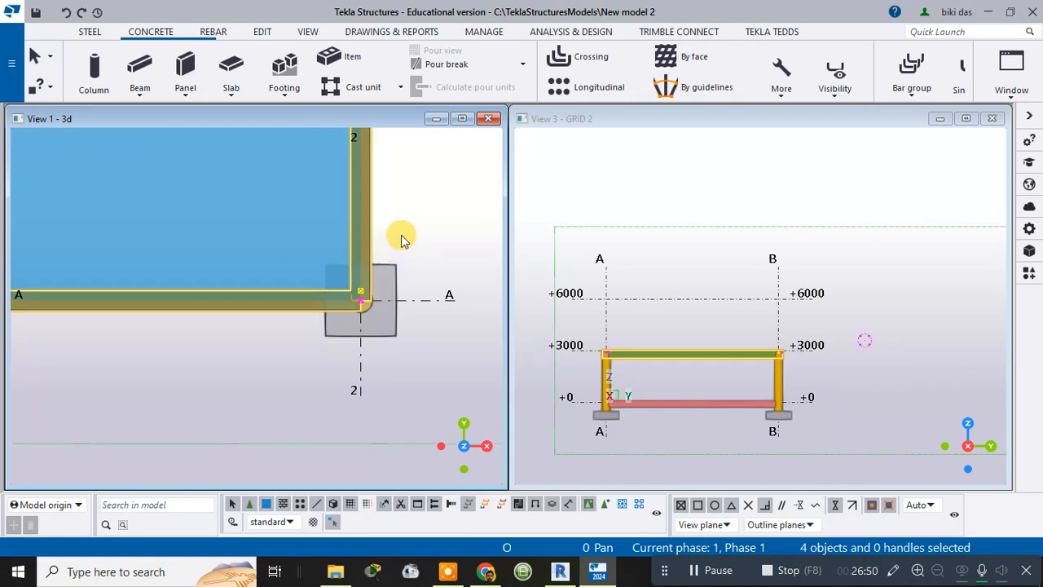
click(401, 234)
scroll(401, 232, down, 4)
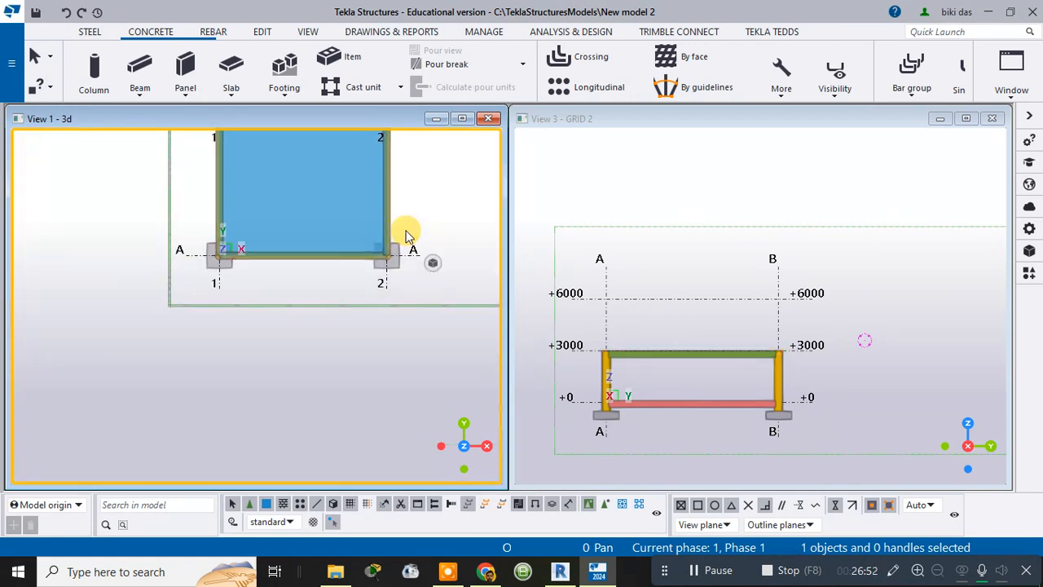
ctrl+middle_drag(406, 232, 350, 326)
scroll(360, 298, up, 5)
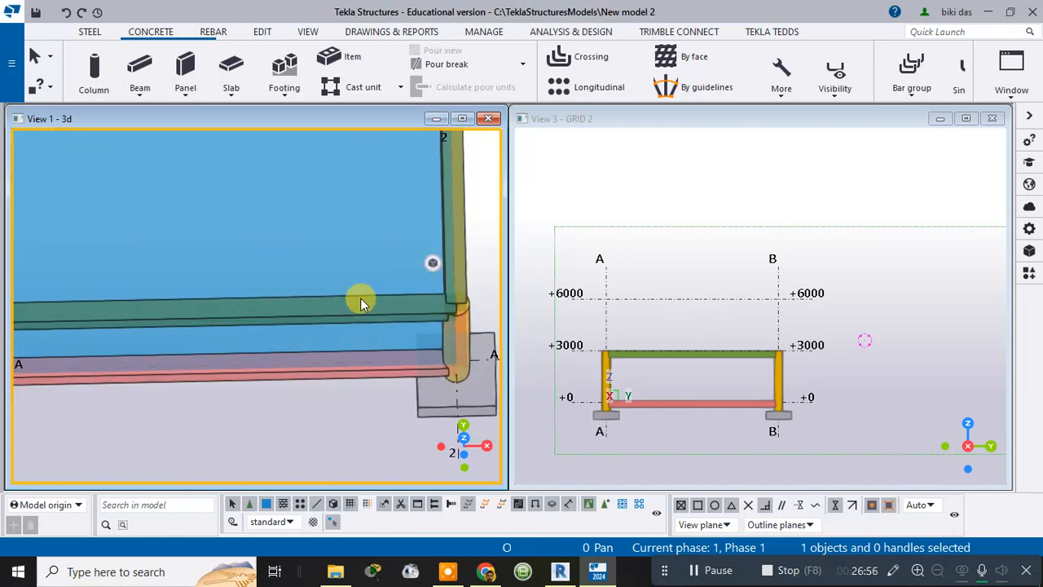
click(407, 316)
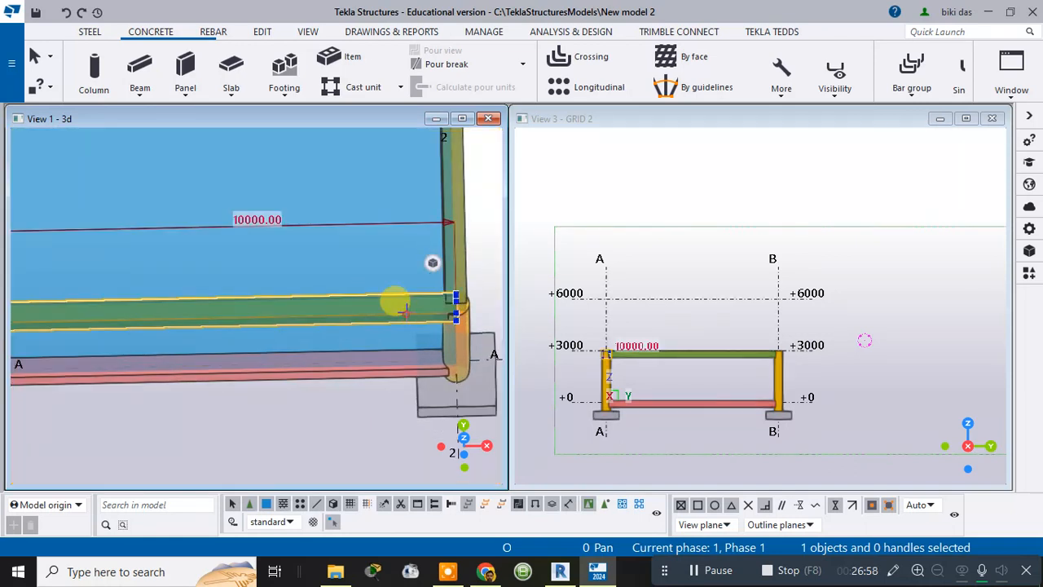
ctrl+click(465, 259)
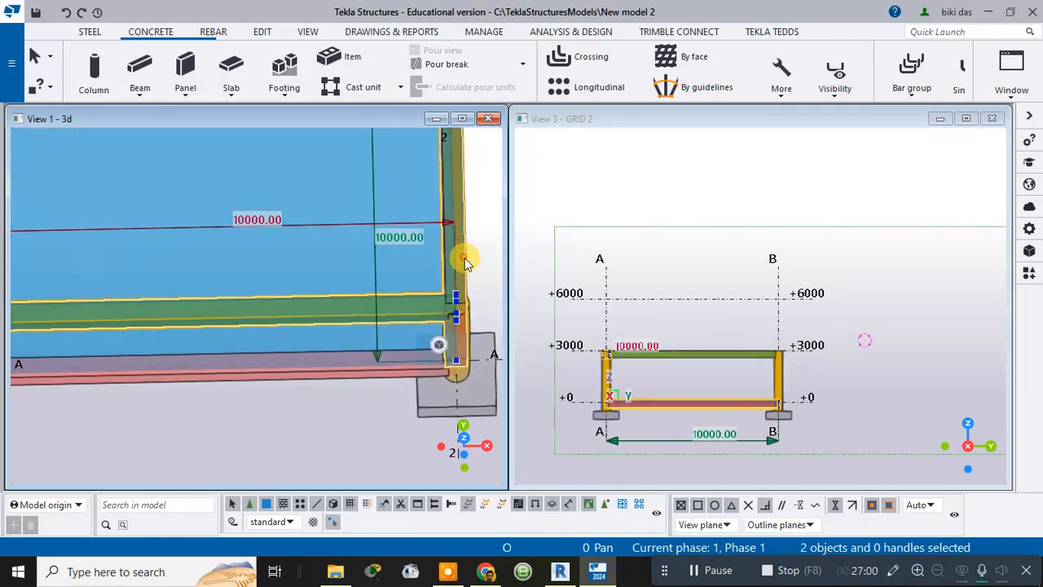
ctrl+middle_drag(464, 257, 373, 129)
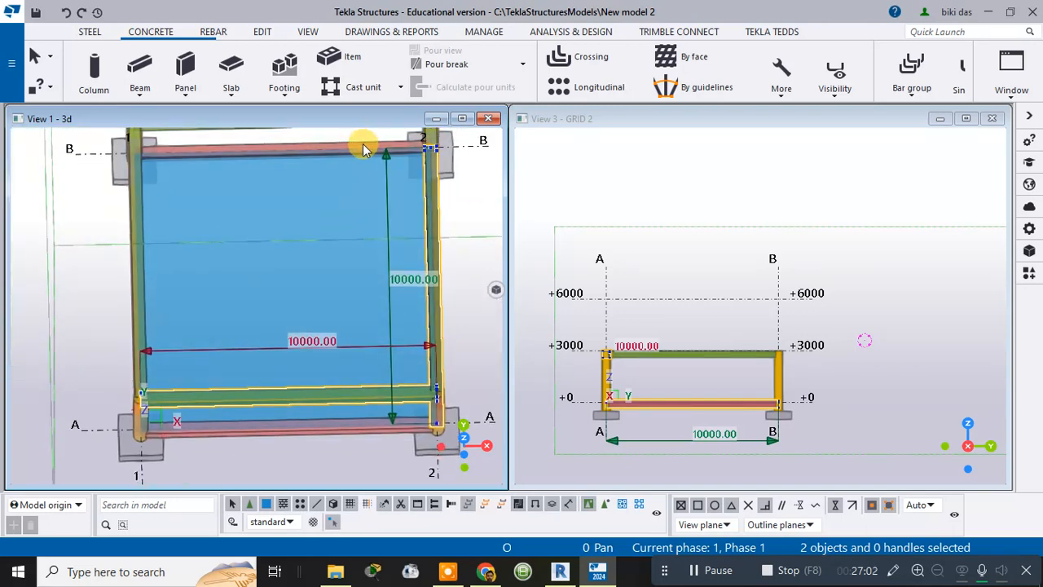
ctrl+click(365, 144)
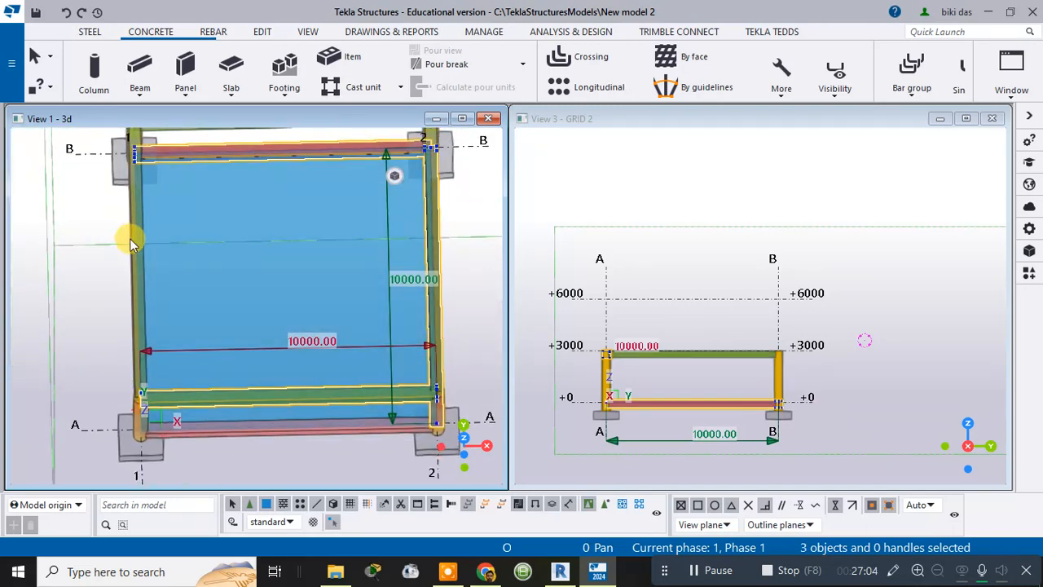
ctrl+click(131, 238)
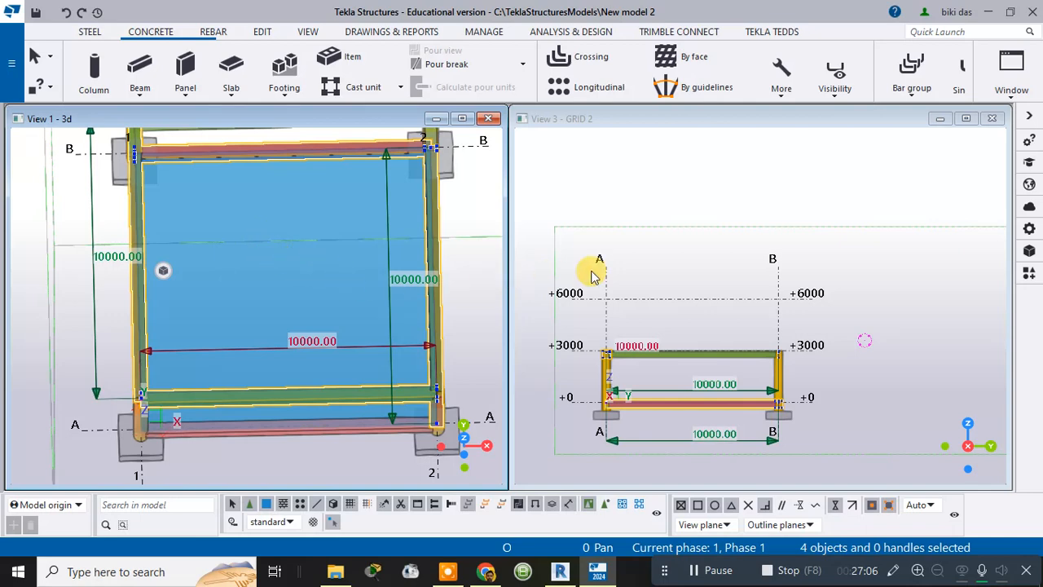
click(1030, 229)
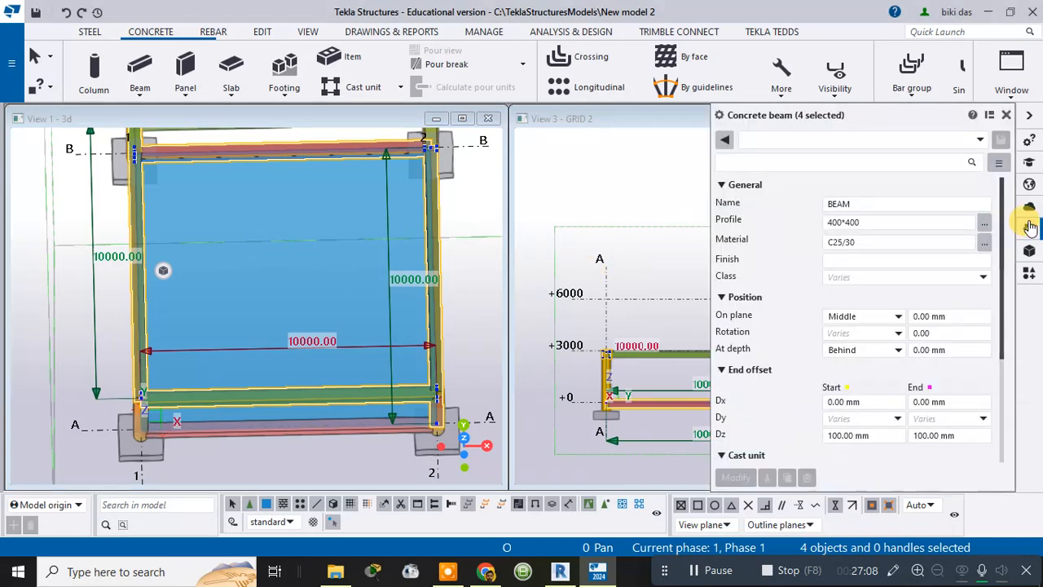
click(865, 318)
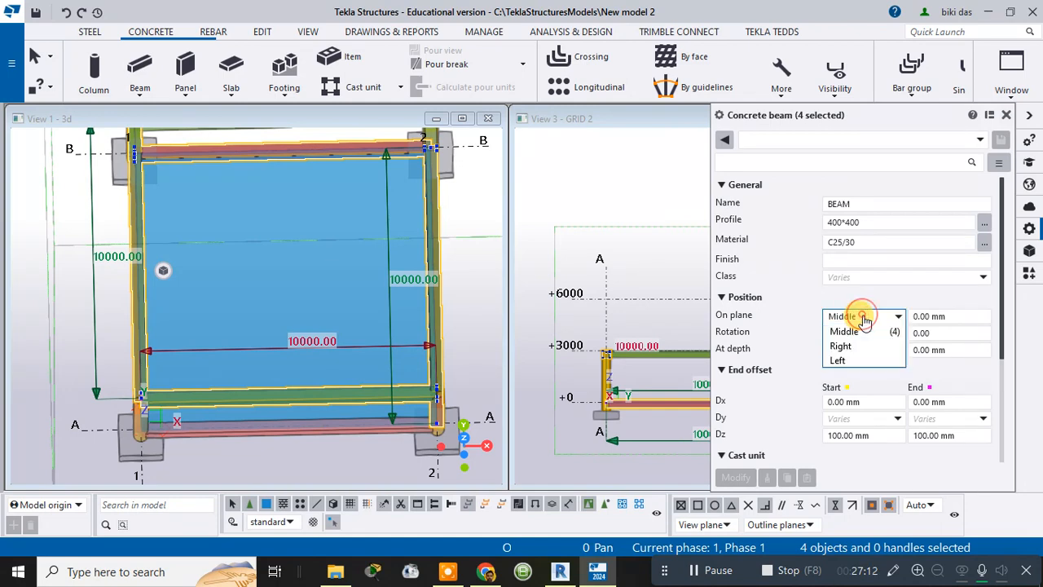
click(853, 361)
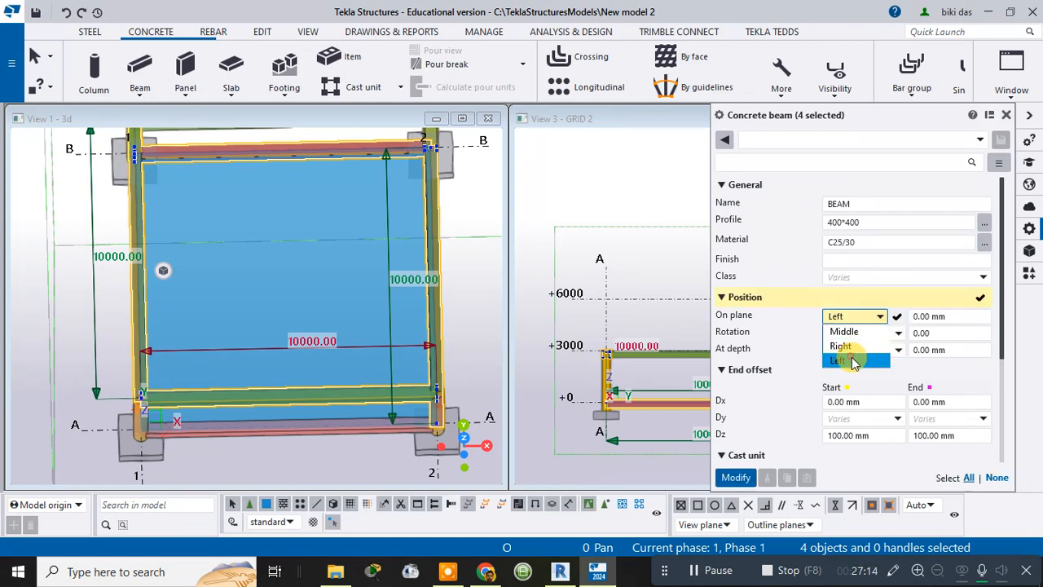
click(738, 475)
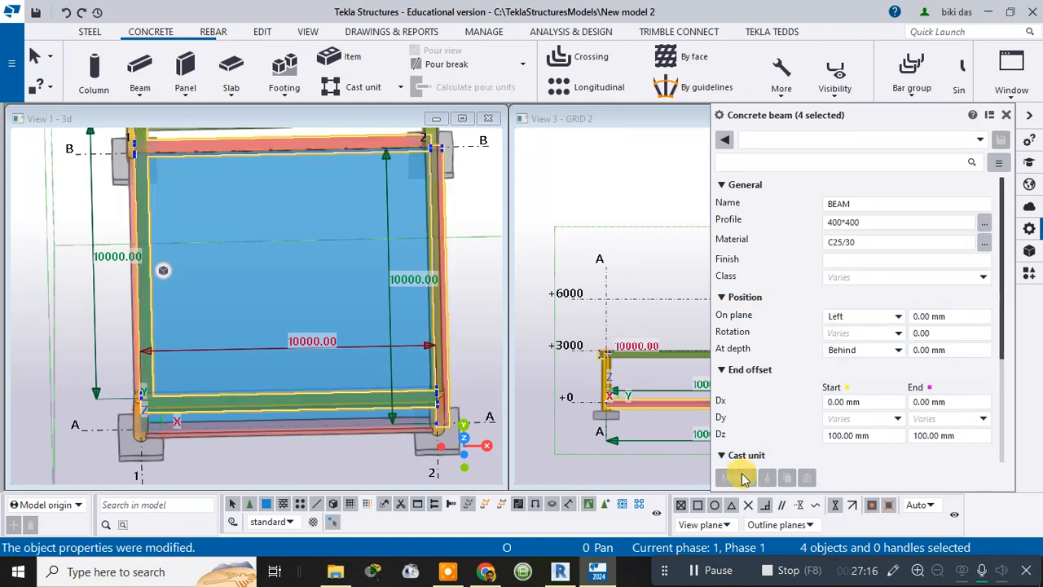
Examine how the modified beams meet the columns and slab edges along grid line 1, at A-2 and at both grid line B corners.
scroll(139, 344, up, 5)
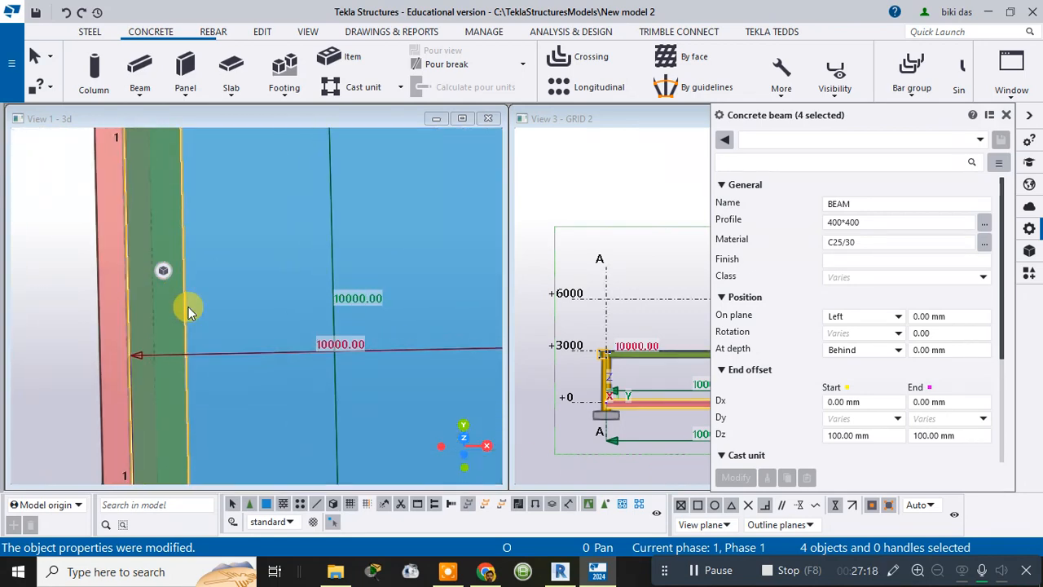
ctrl+middle_drag(188, 308, 236, 283)
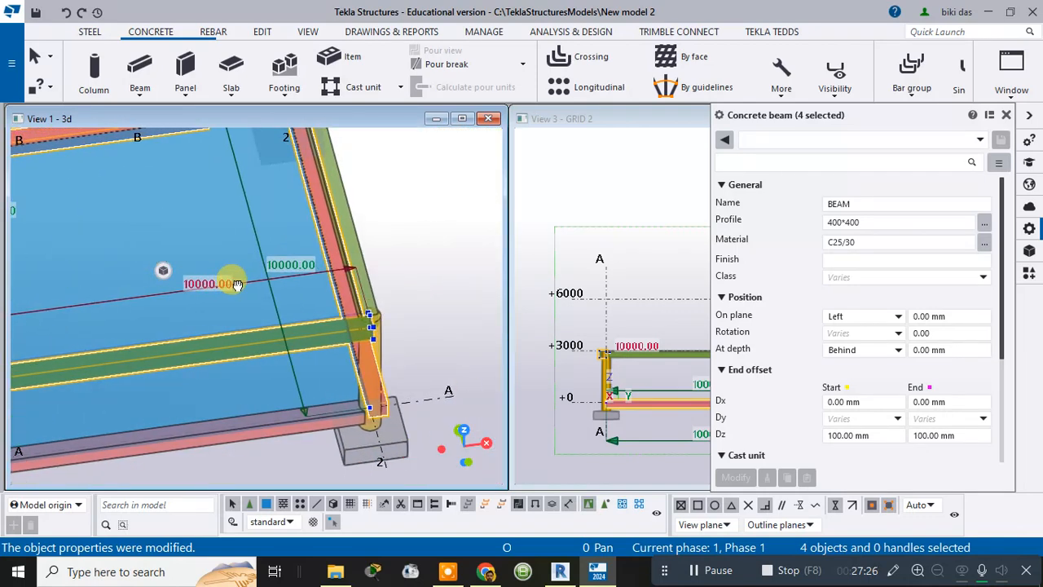
scroll(385, 266, up, 3)
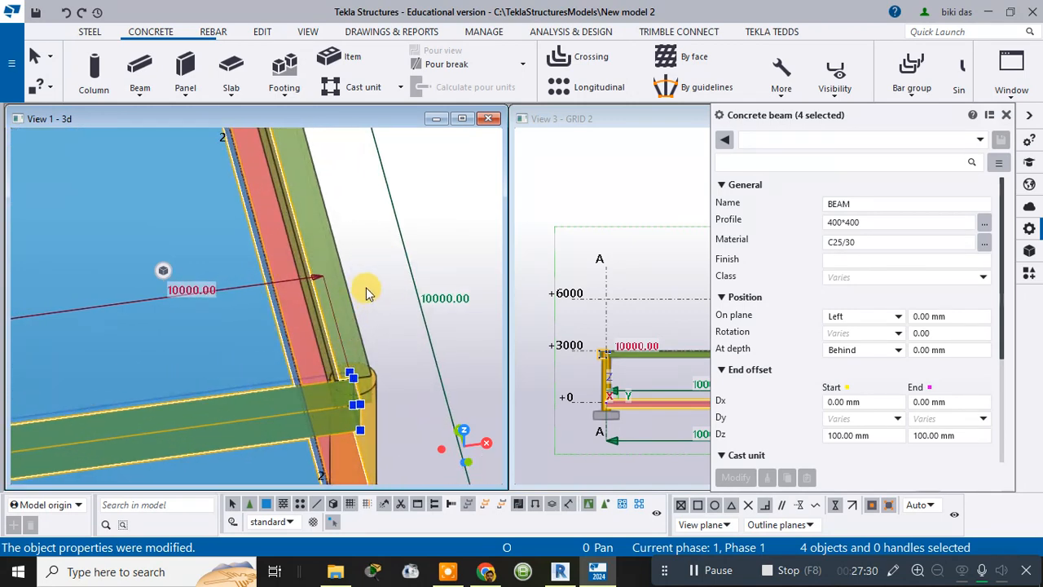
ctrl+middle_drag(362, 277, 267, 407)
click(392, 263)
scroll(337, 246, up, 6)
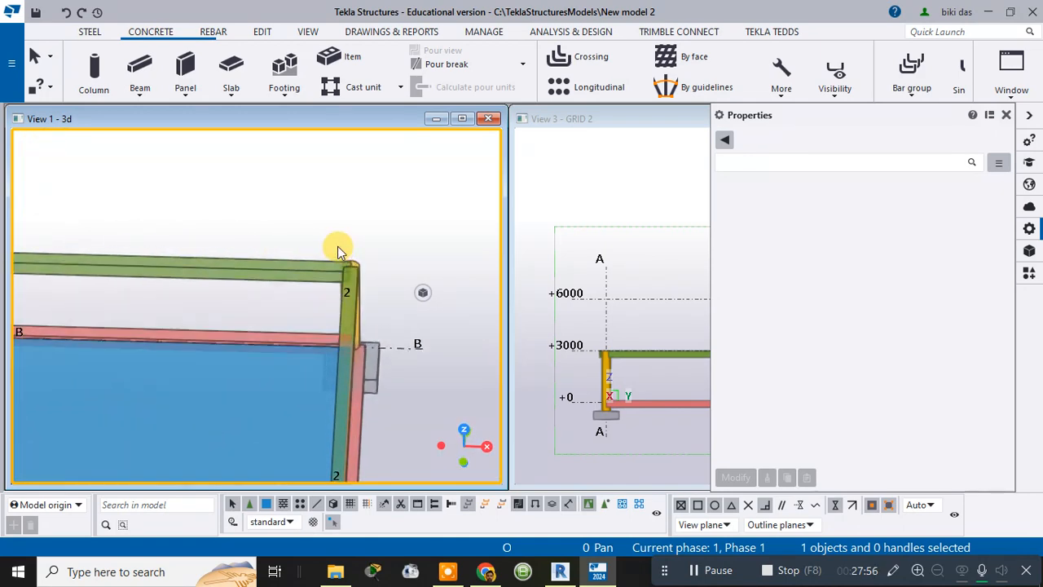
scroll(362, 240, down, 3)
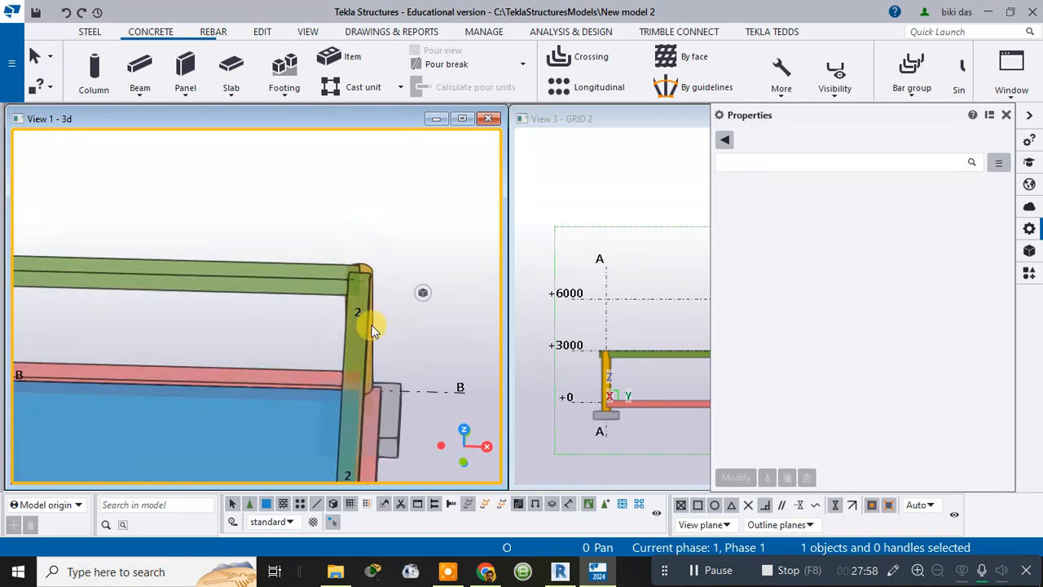
scroll(356, 361, down, 3)
middle_drag(177, 342, 201, 288)
scroll(145, 372, up, 2)
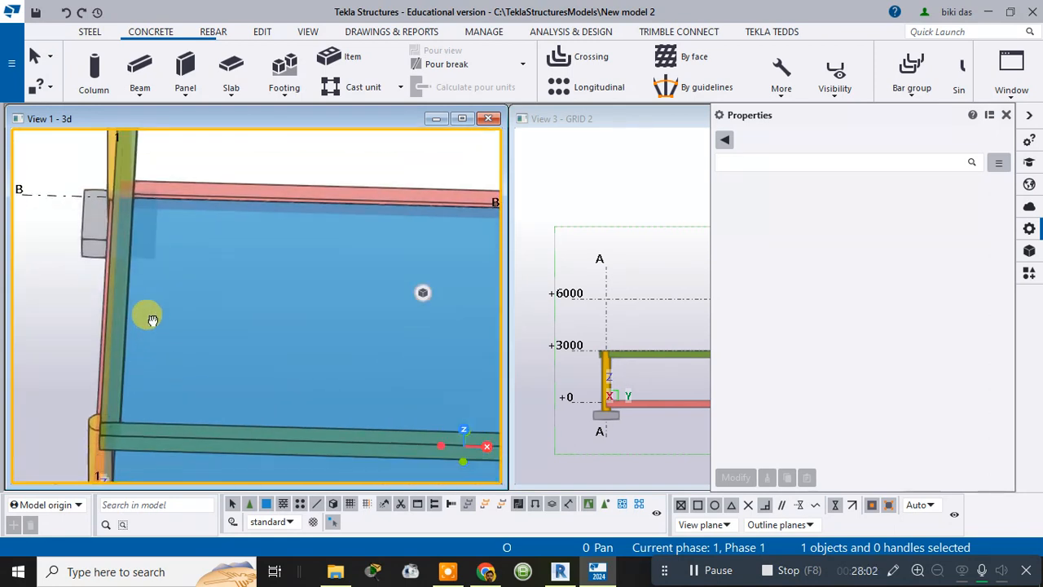
scroll(269, 317, down, 3)
ctrl+middle_drag(269, 317, 422, 349)
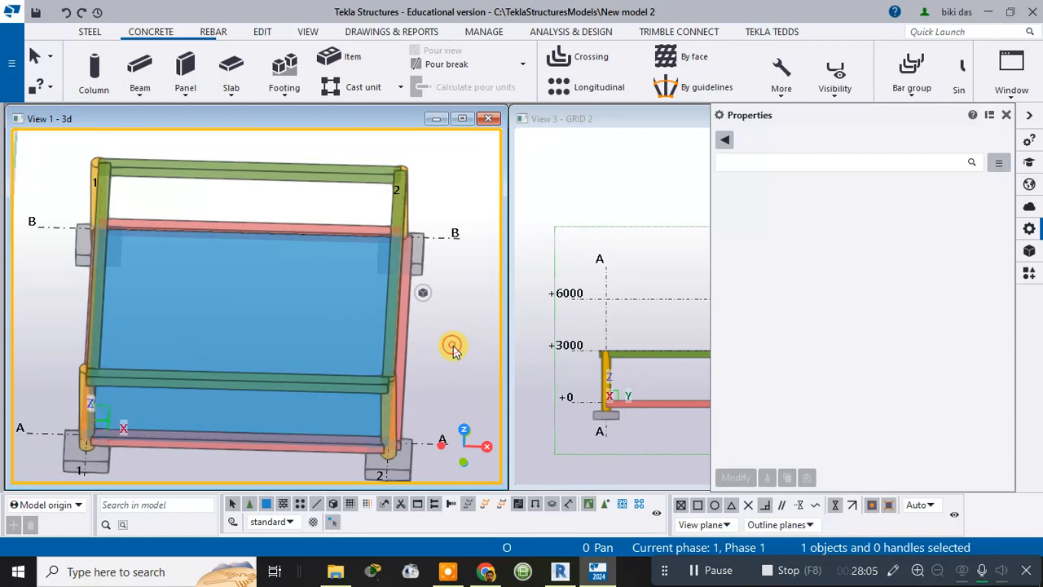
Close the beam properties and examine the slab and whole frame from low and raised viewing angles.
click(1005, 115)
scroll(403, 311, up, 2)
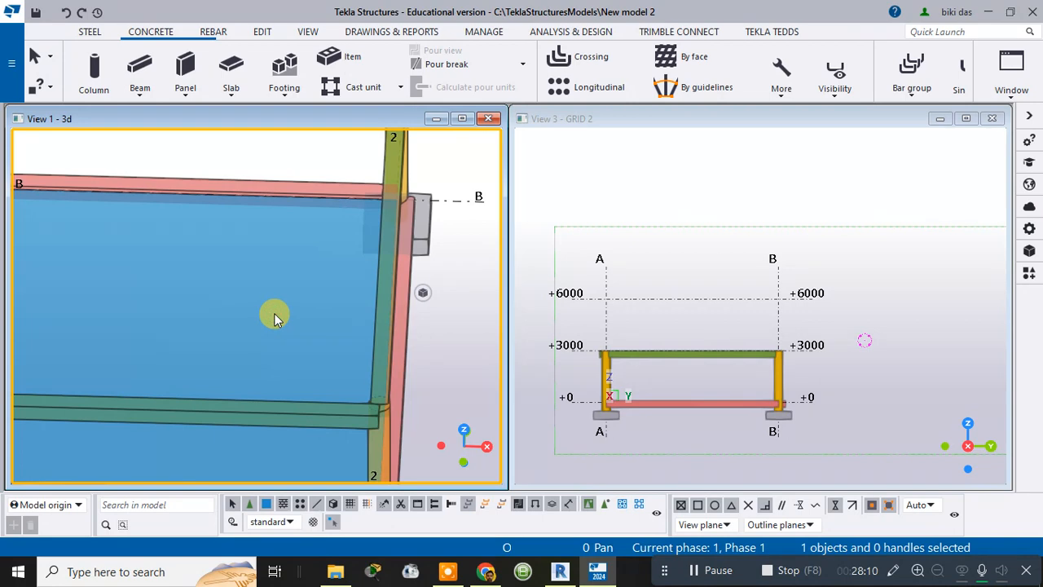
scroll(273, 313, down, 3)
scroll(274, 312, down, 2)
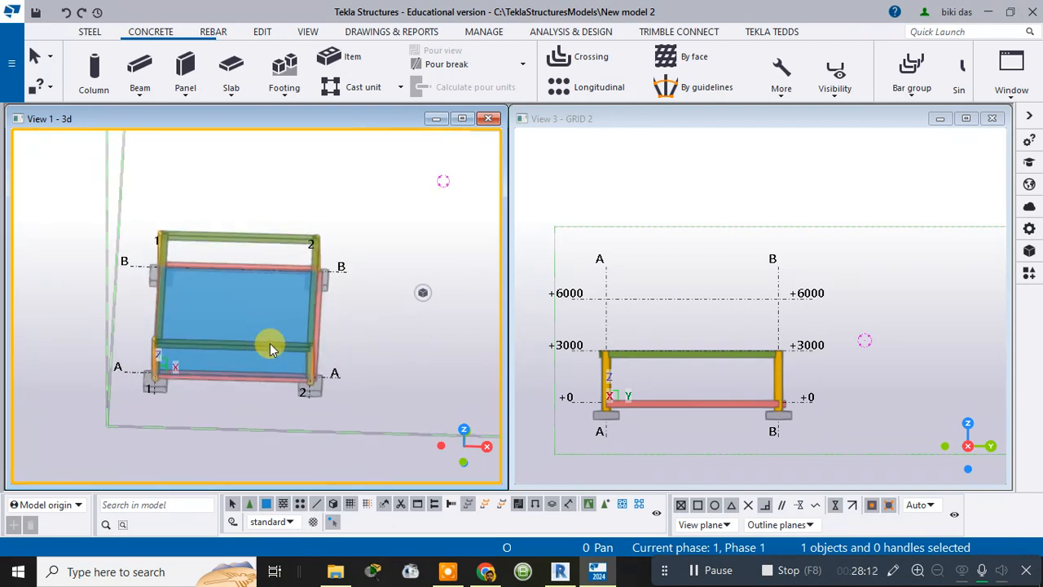
ctrl+middle_drag(269, 343, 305, 362)
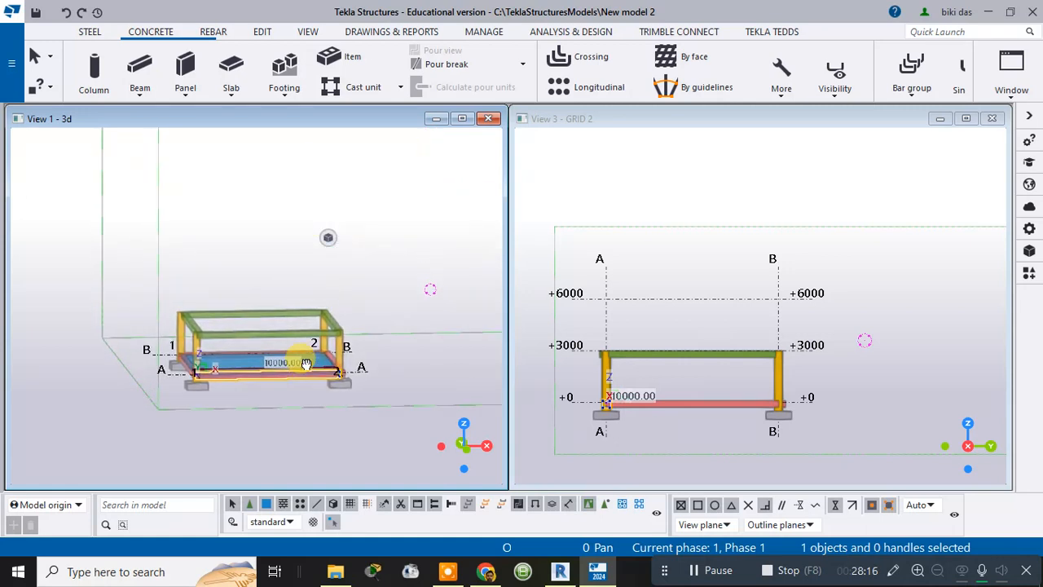
ctrl+middle_drag(393, 259, 263, 386)
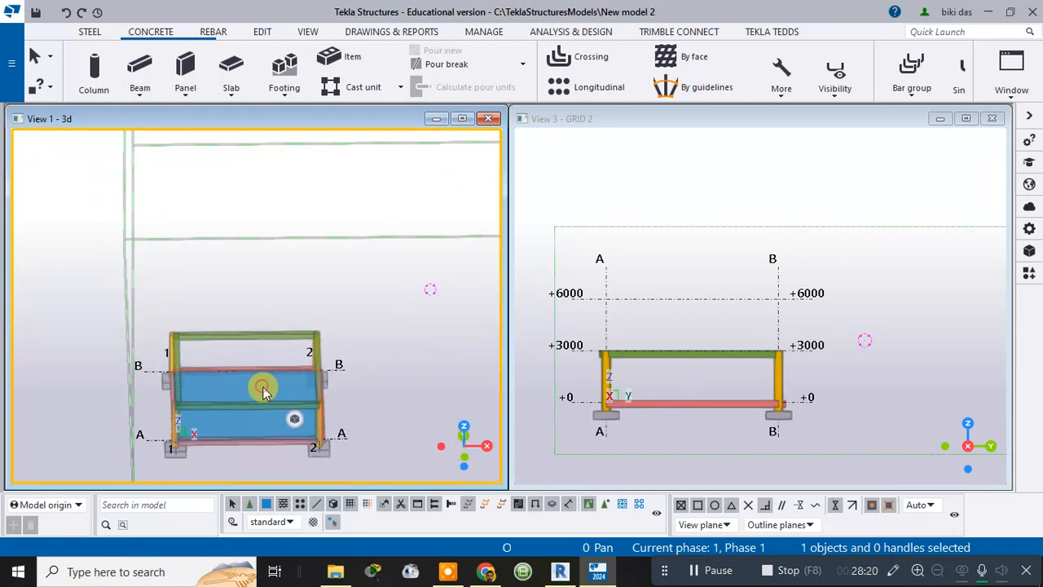
double_click(263, 387)
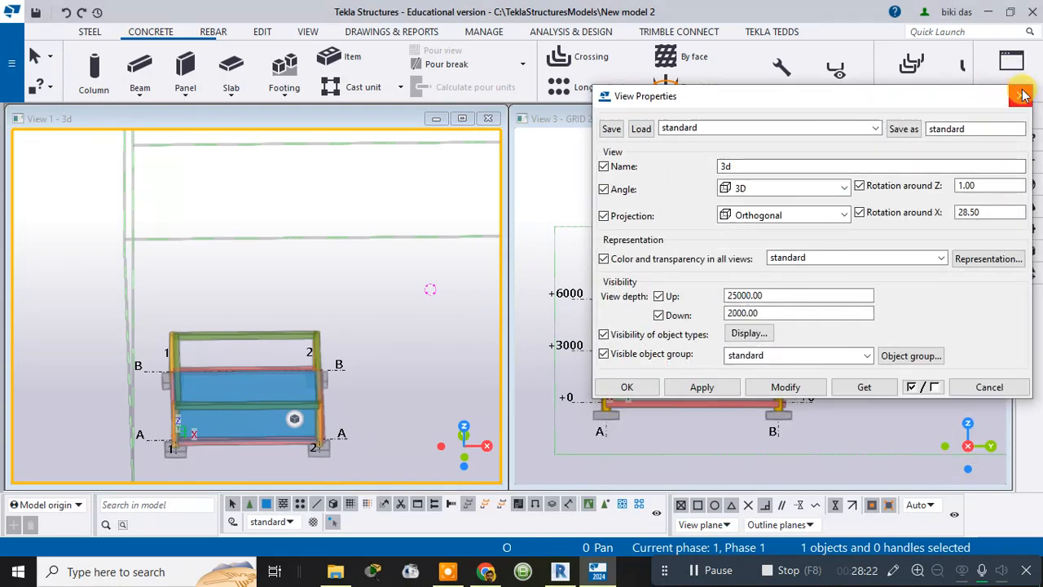
click(1021, 95)
scroll(269, 352, up, 5)
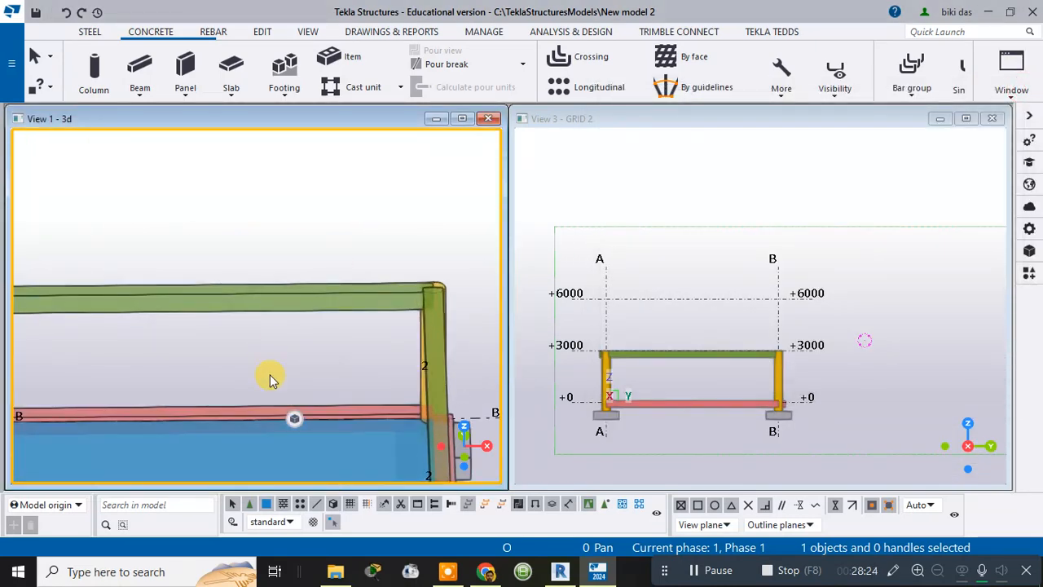
middle_drag(281, 362, 348, 108)
click(327, 188)
click(319, 237)
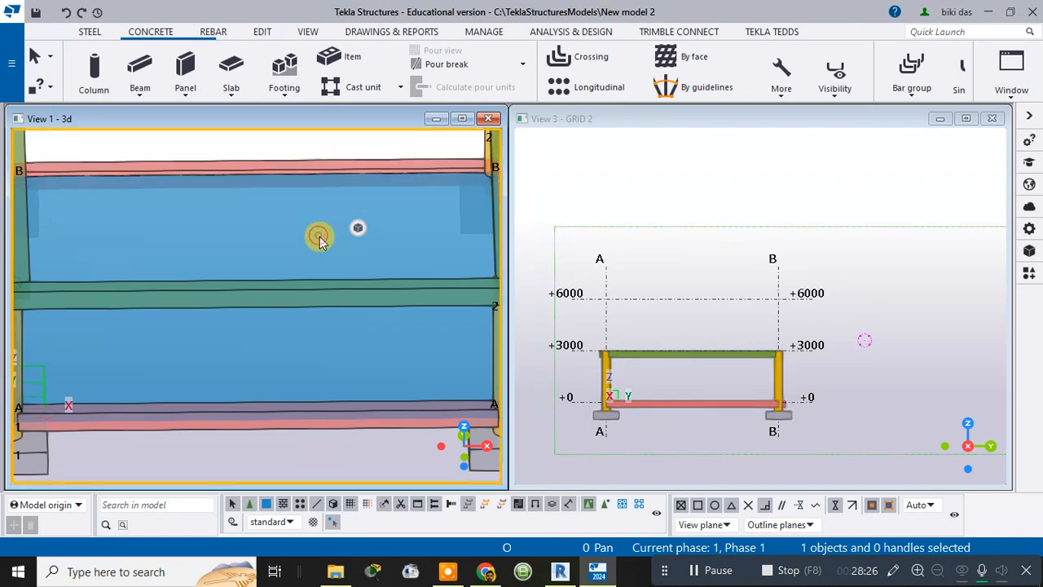
scroll(319, 239, down, 3)
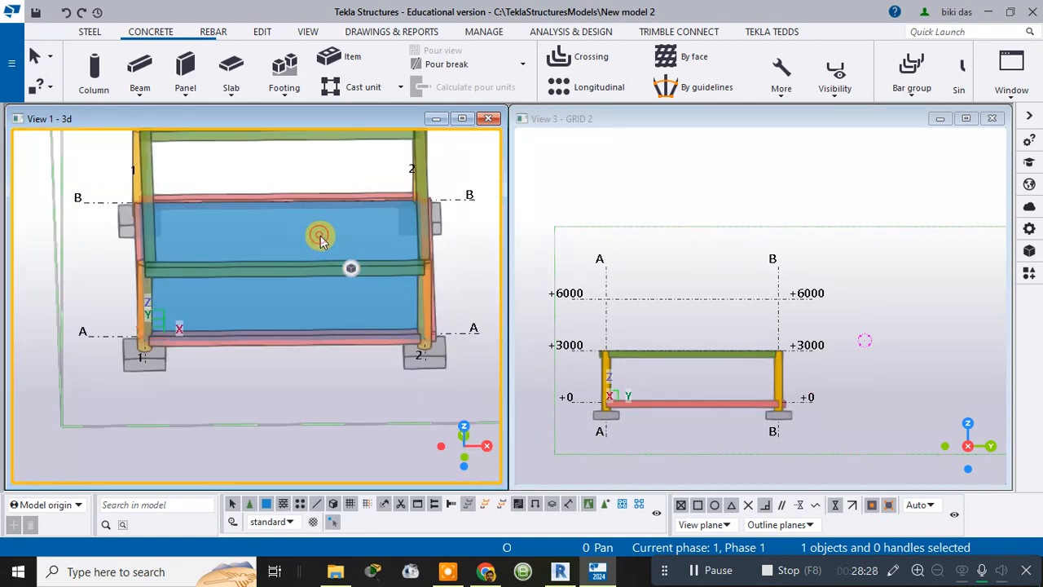
double_click(320, 237)
click(1017, 96)
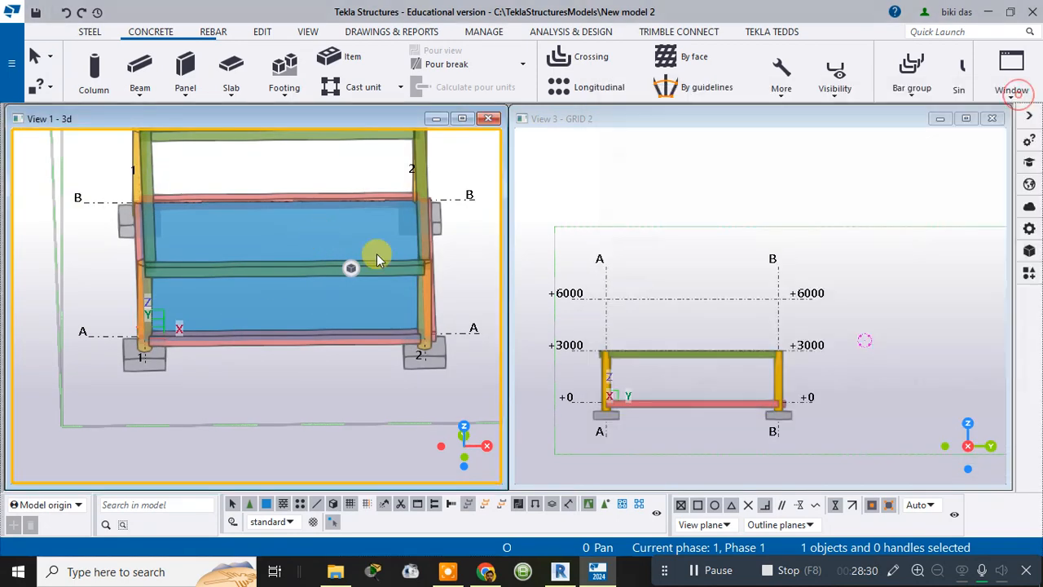
Restrict selection to parts, select the slab between grid lines A-B and 1-2, and open its properties.
ctrl+middle_drag(271, 321, 245, 241)
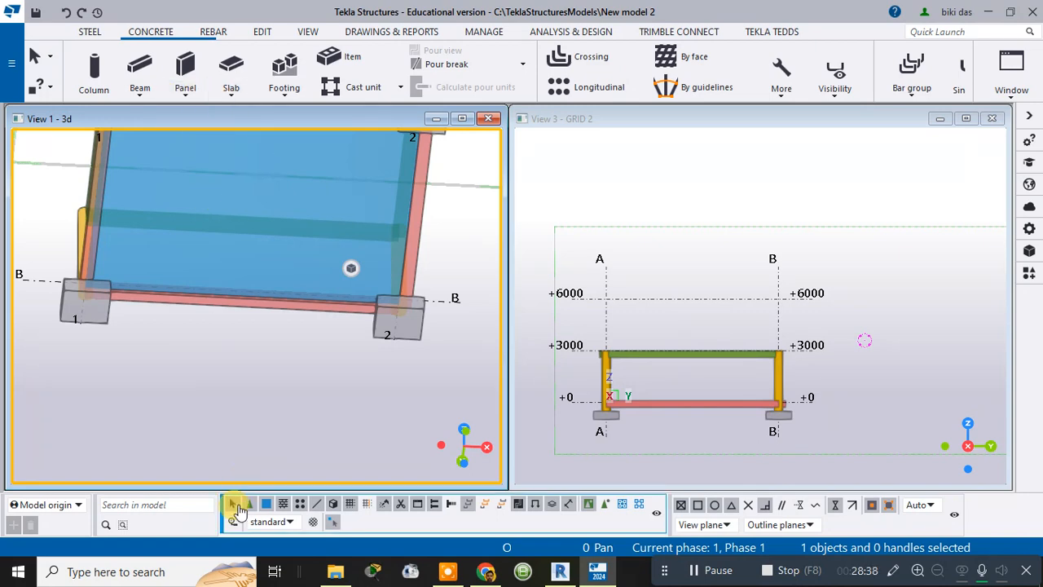
click(266, 503)
key(Escape)
scroll(240, 237, down, 3)
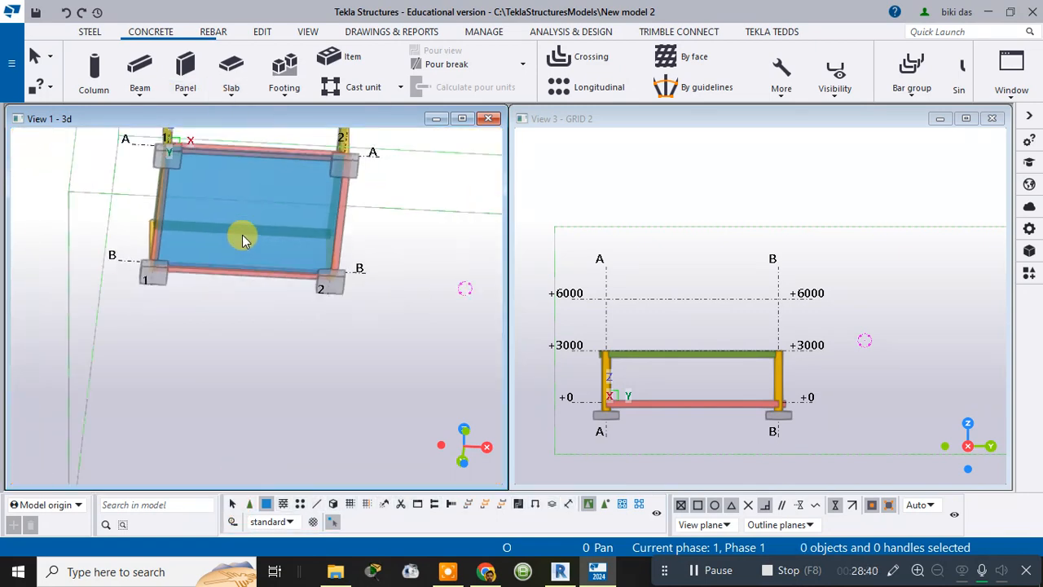
click(275, 159)
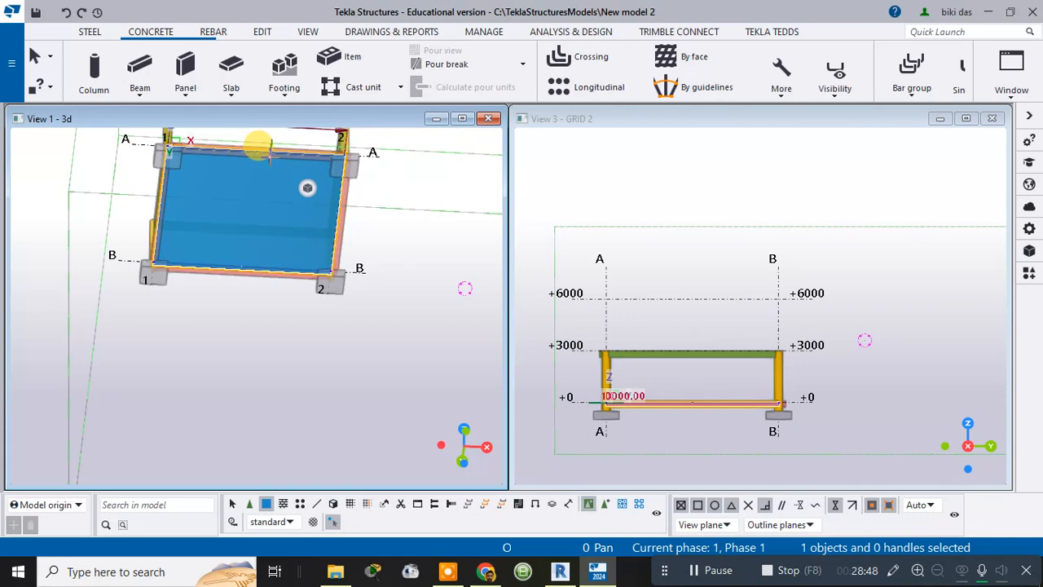
right_click(270, 156)
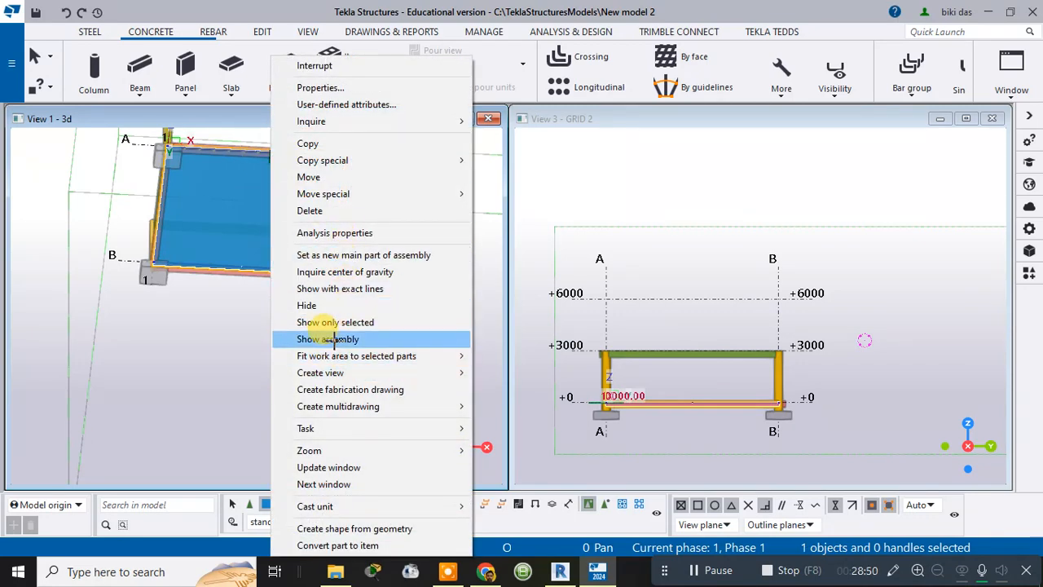
key(Escape)
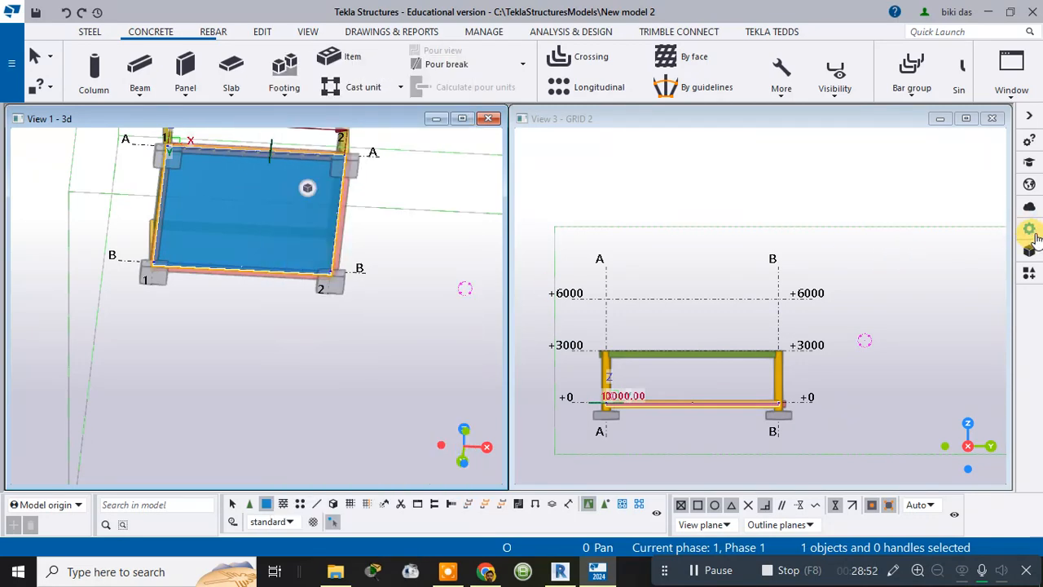
click(1032, 234)
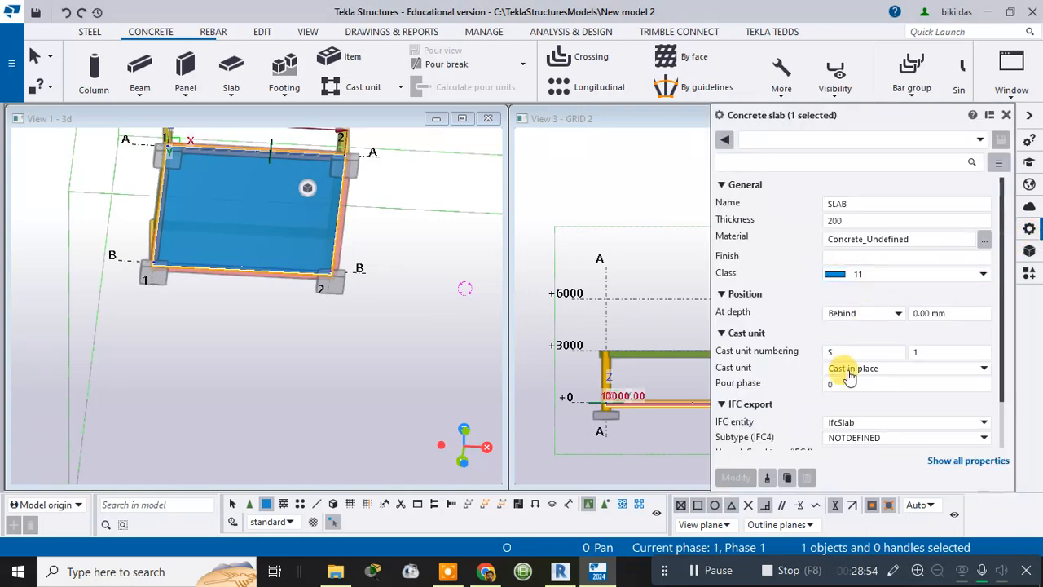
Apply a depth offset of 30000 mm to the slab and check its position relative to the frame.
scroll(849, 357, down, 1)
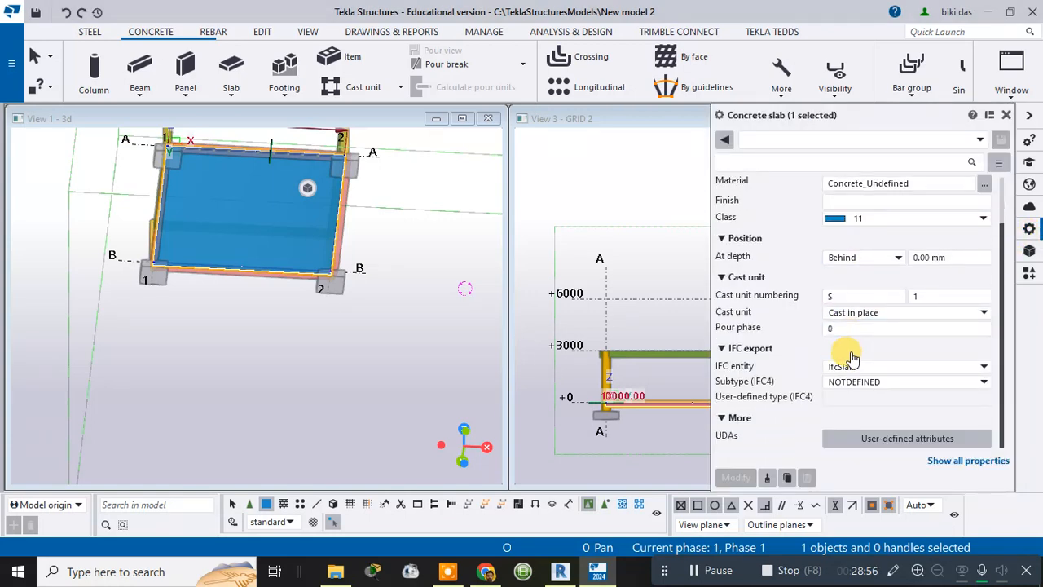
scroll(849, 356, up, 1)
click(746, 294)
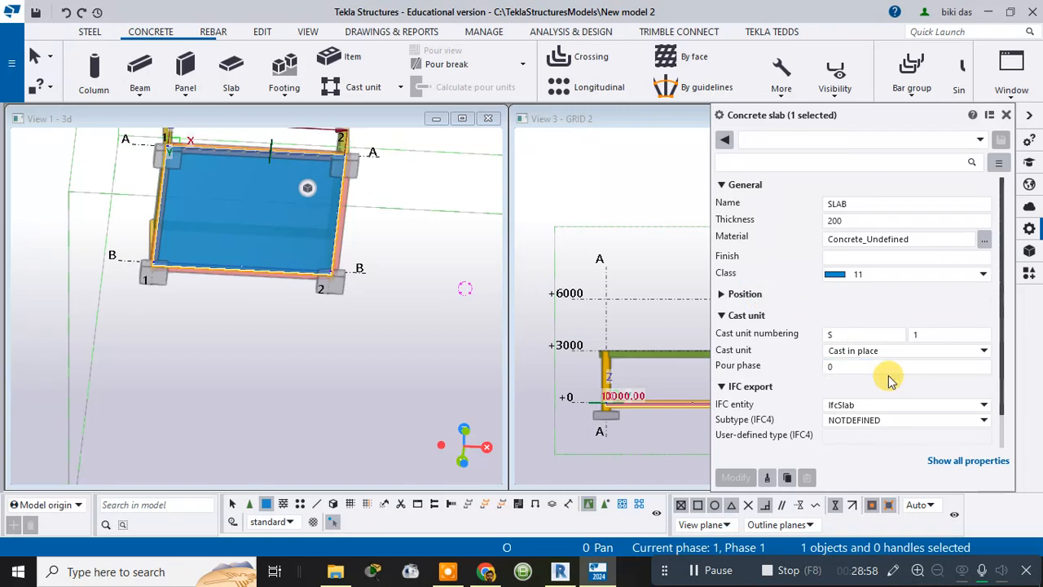
click(761, 295)
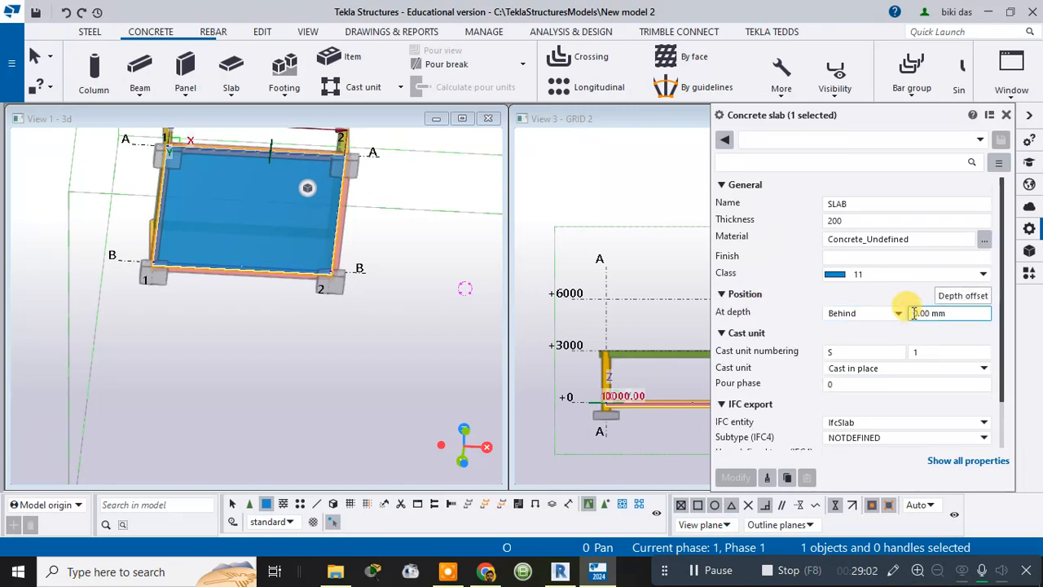
click(927, 313)
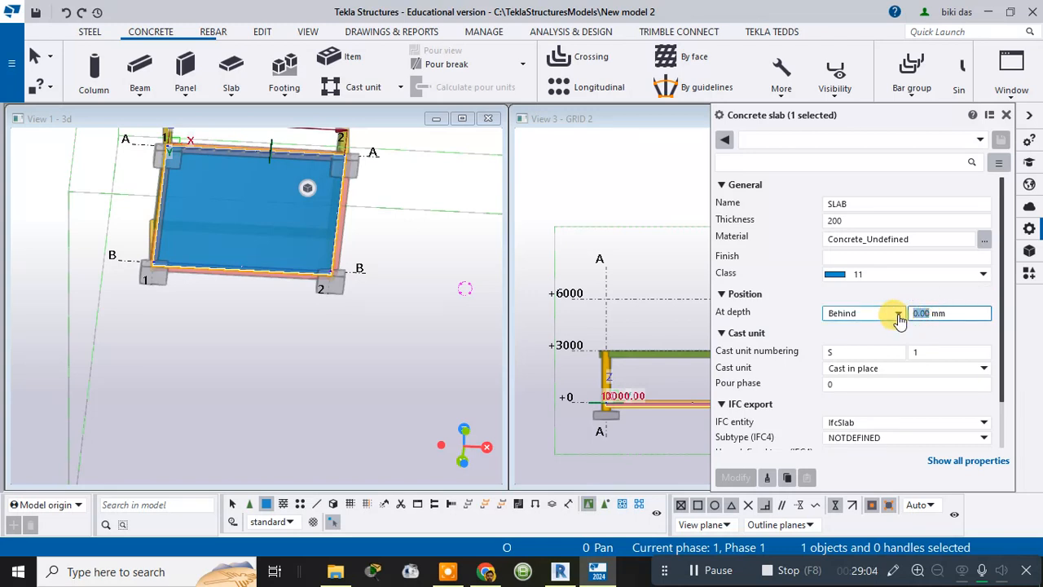
text(300)
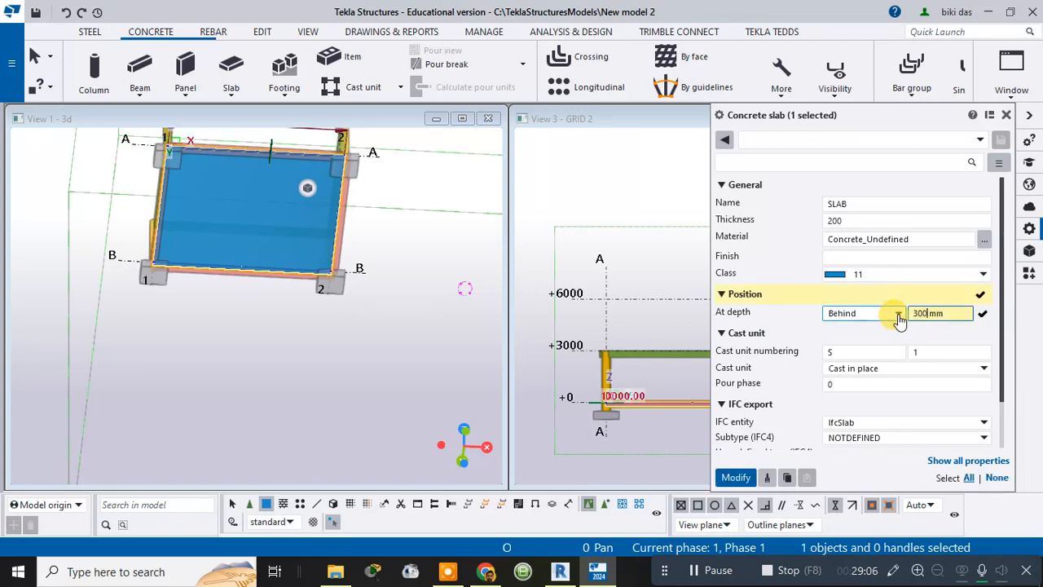
click(743, 479)
scroll(422, 348, down, 2)
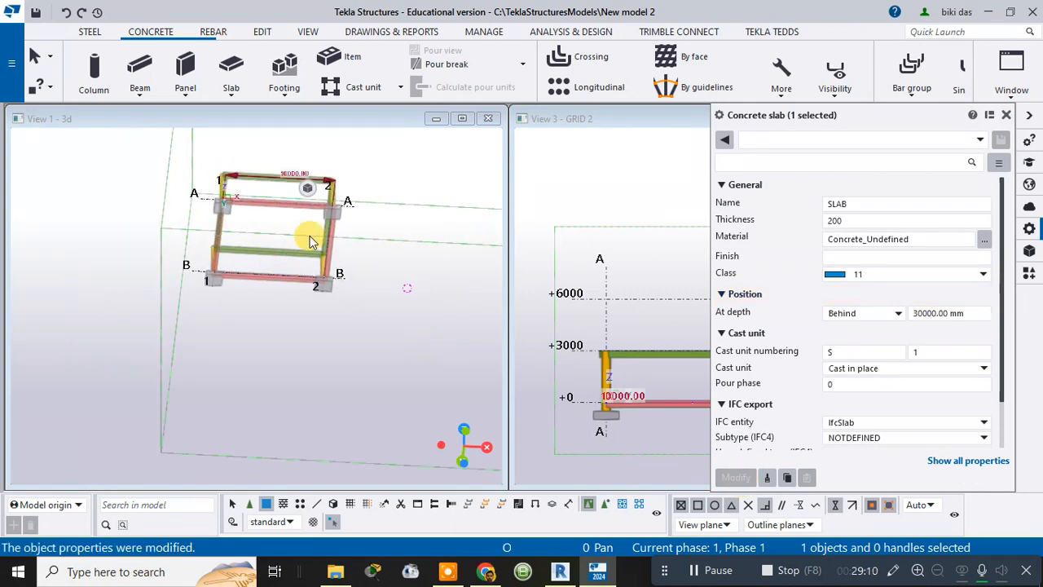
ctrl+middle_drag(378, 248, 381, 417)
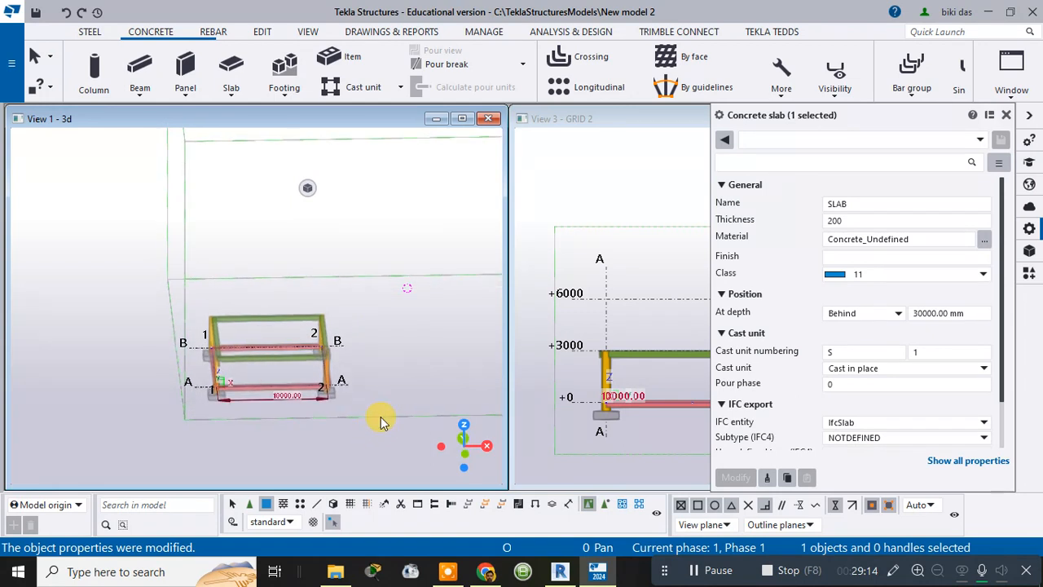
Change the slab's depth offset to 3000 mm, apply it, and check the slab's level in both views.
click(936, 316)
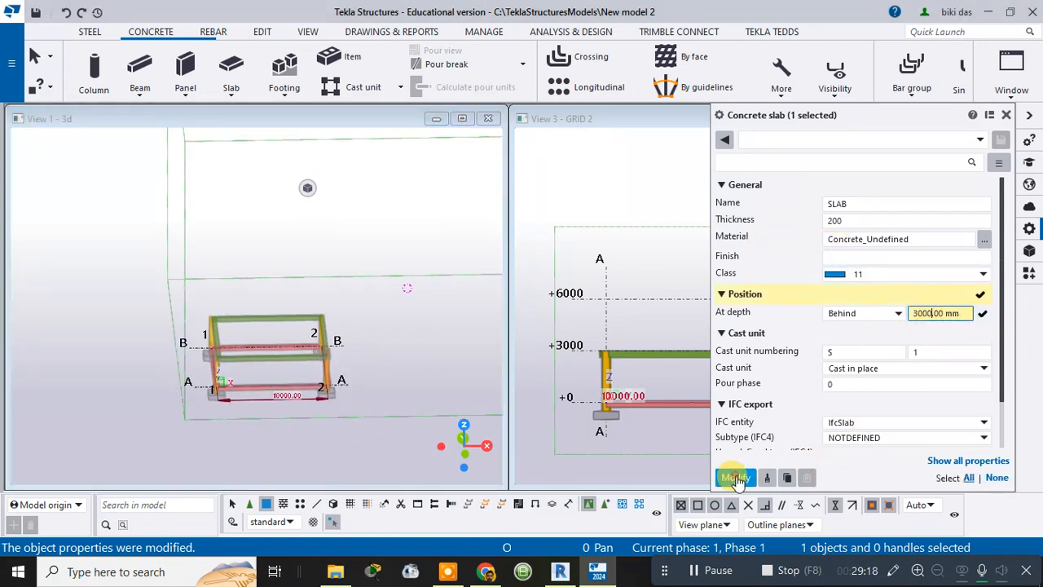
click(735, 477)
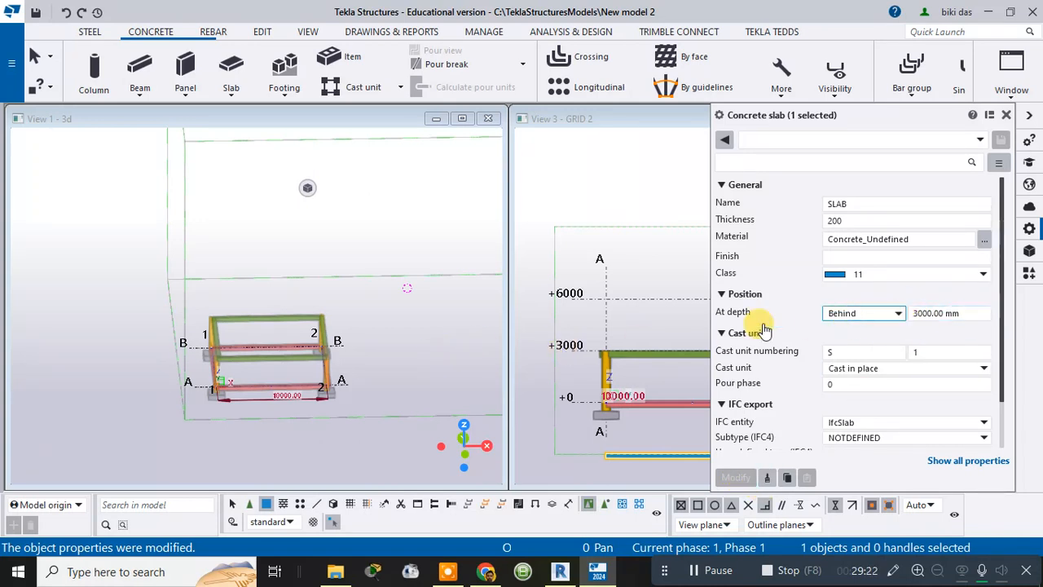
scroll(415, 314, down, 5)
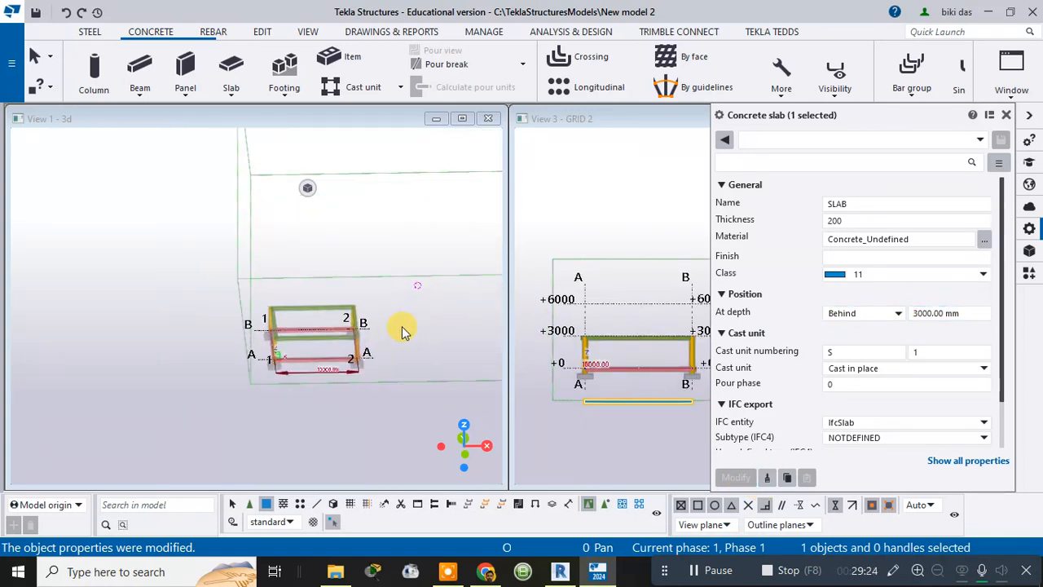
scroll(400, 330, up, 5)
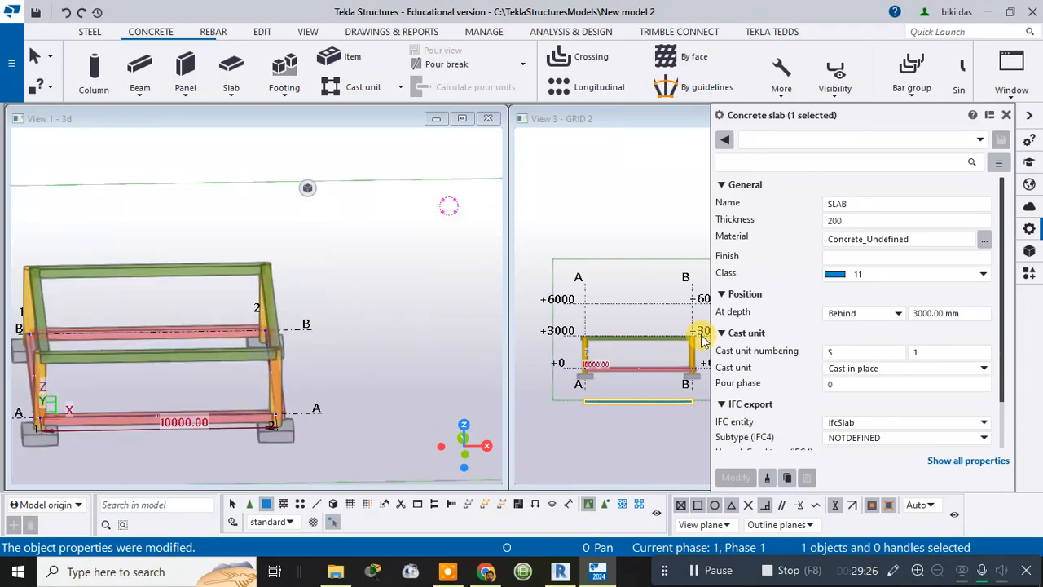
Choose Front as the slab's depth position.
click(897, 314)
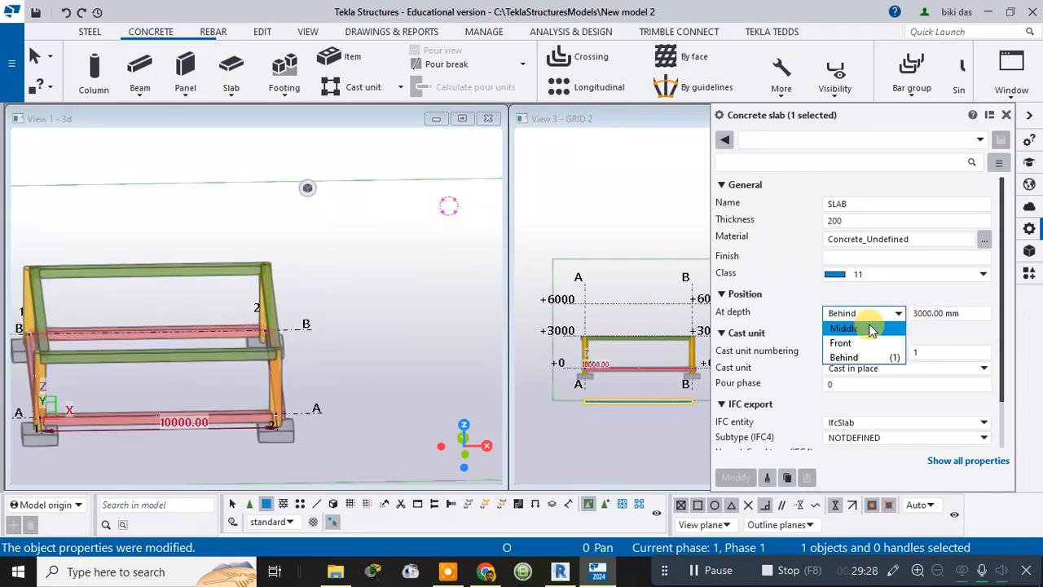
click(846, 342)
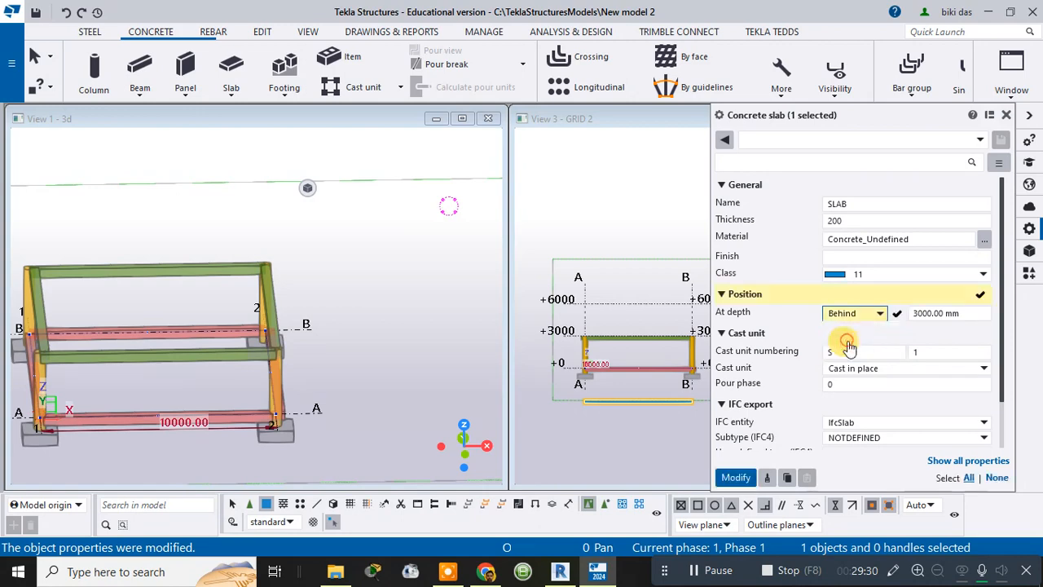
Apply the Front depth position with a 3000 mm offset to the concrete slab and deselect it.
click(740, 479)
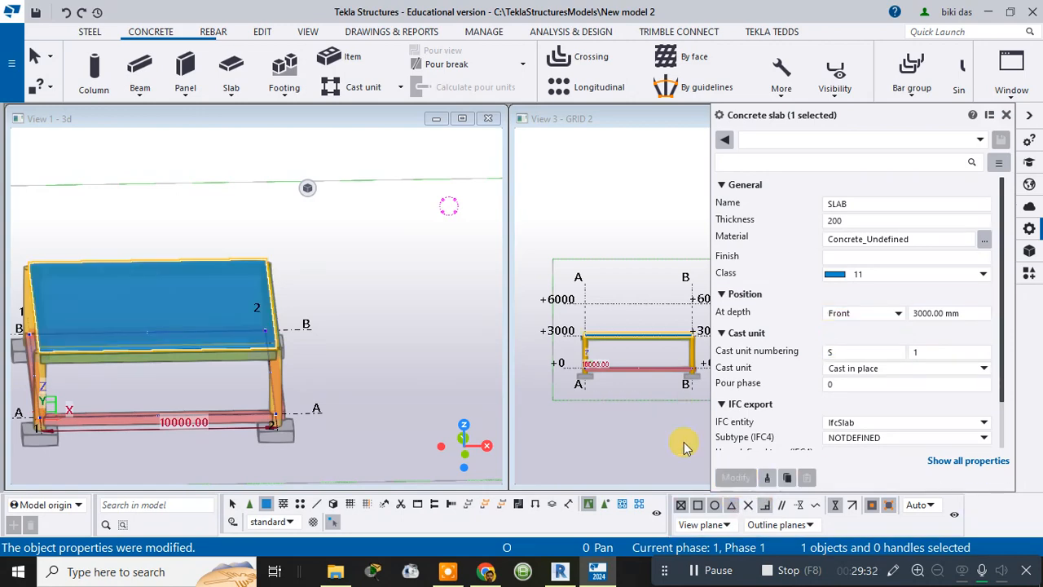
ctrl+middle_drag(380, 345, 397, 309)
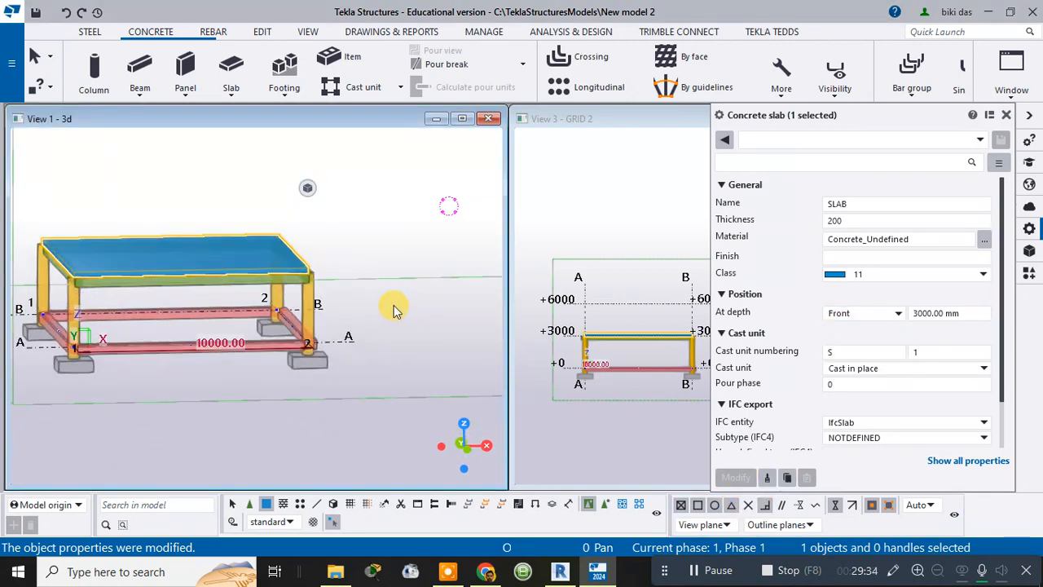
scroll(372, 265, up, 1)
ctrl+middle_drag(388, 256, 373, 280)
click(367, 237)
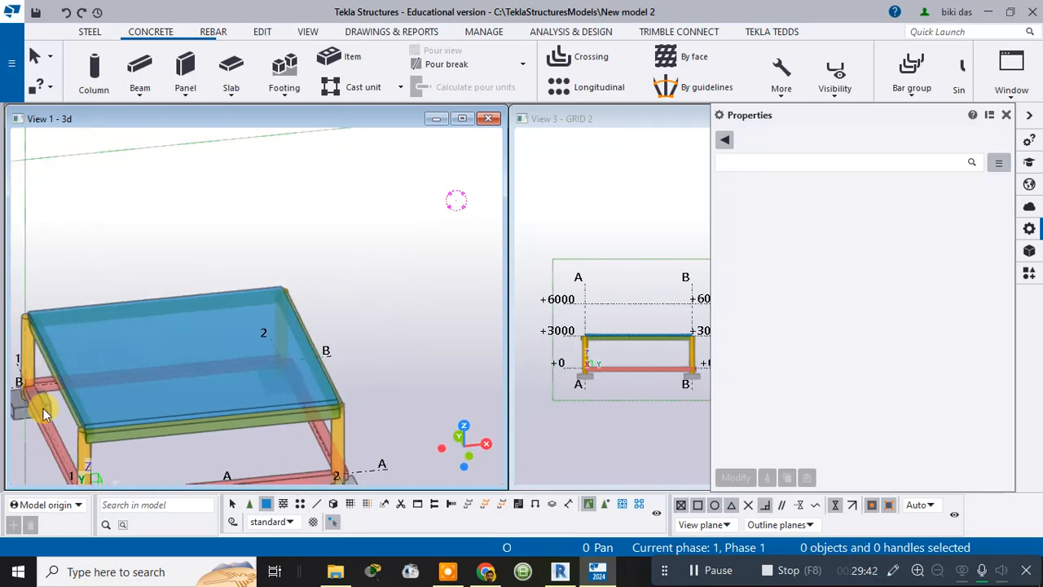
Set the on-plane position of the upper 400*400 beam along grid line A to Right.
scroll(102, 403, up, 5)
ctrl+middle_drag(174, 402, 175, 227)
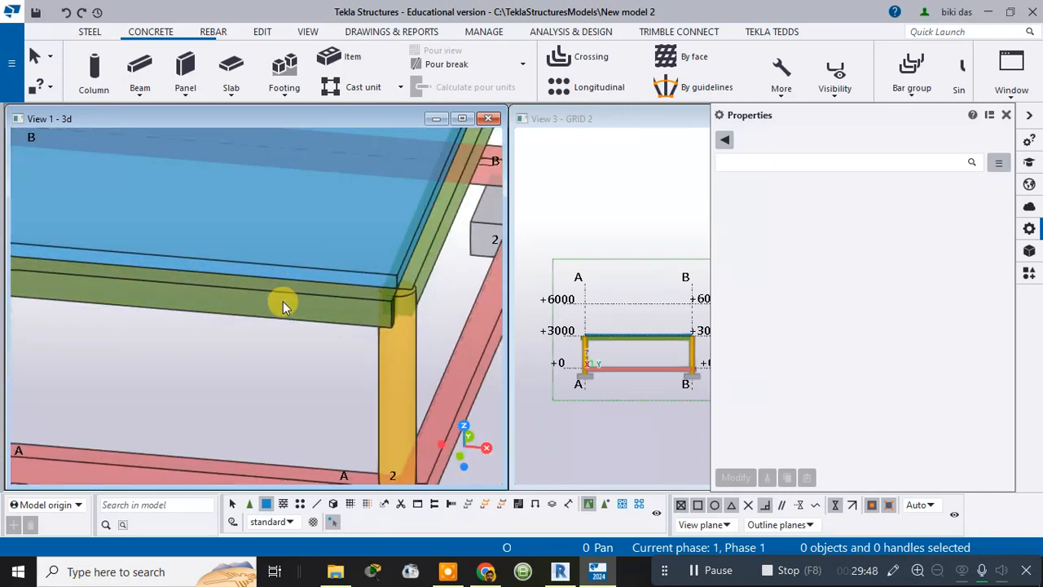
click(285, 295)
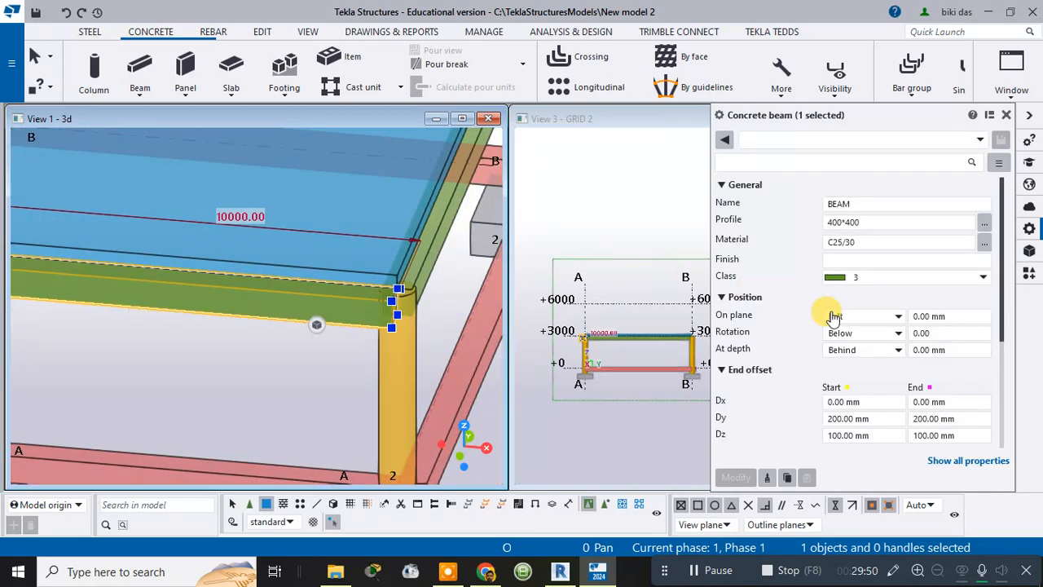
click(879, 321)
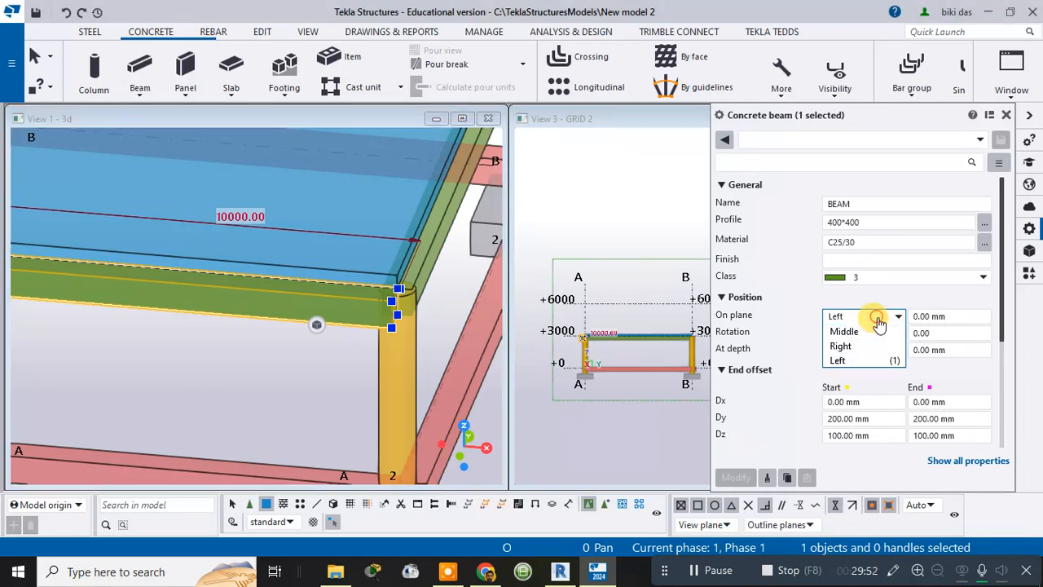
click(848, 347)
click(736, 483)
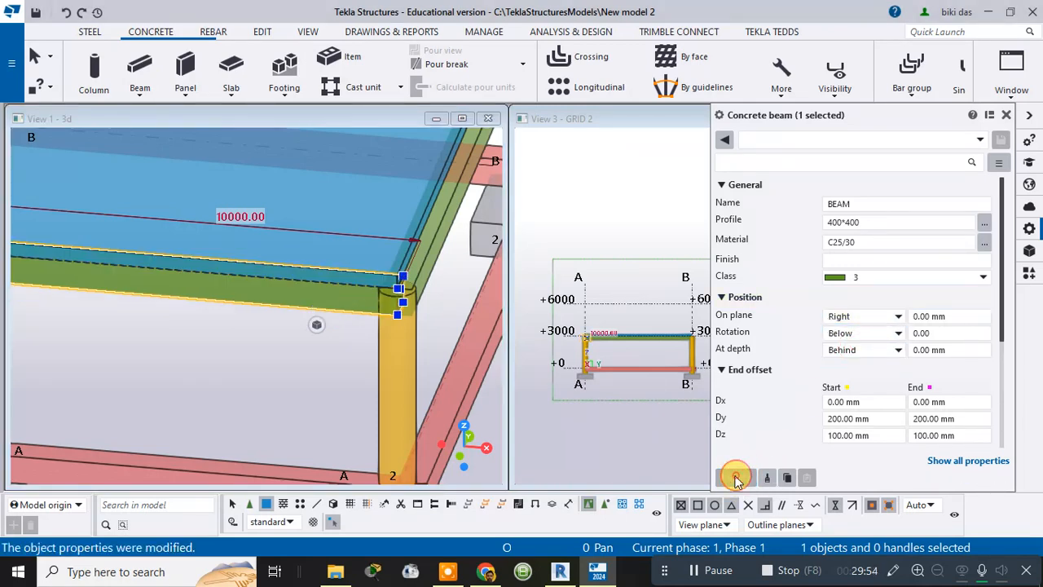
click(439, 321)
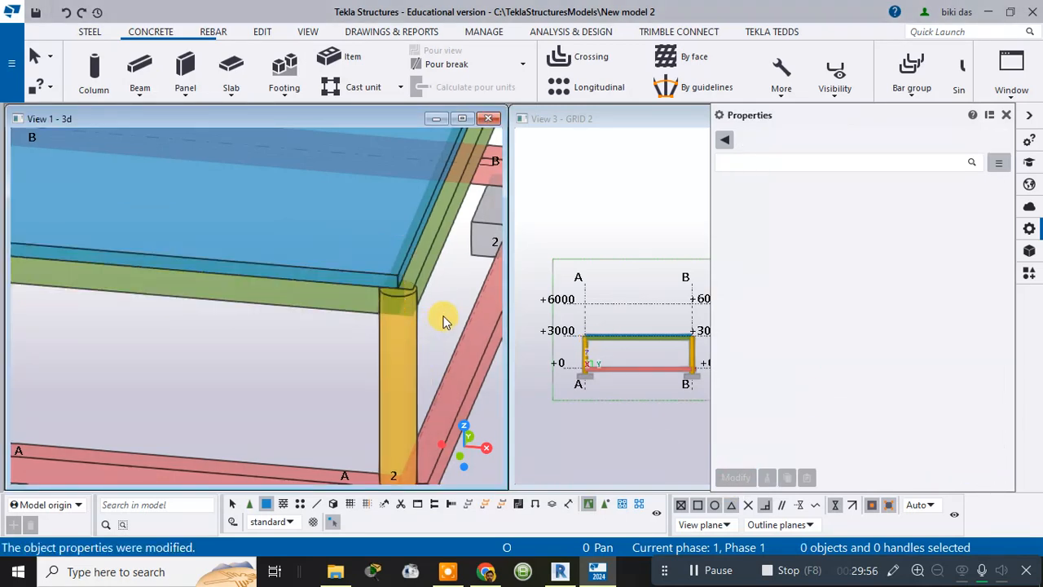
Try the Left on-plane position for the upper beam along grid line 2.
ctrl+middle_drag(440, 321, 405, 331)
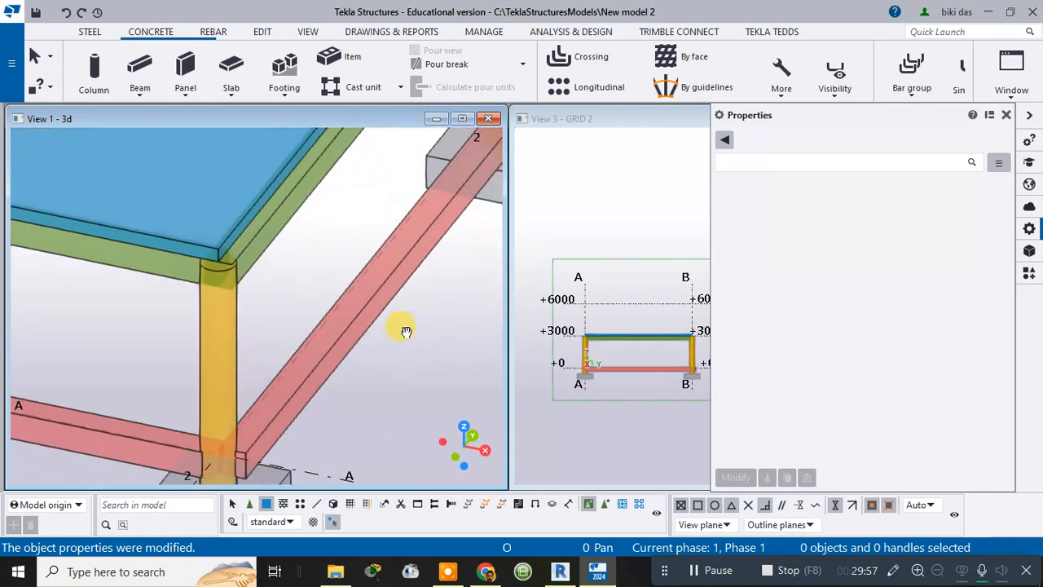
click(271, 229)
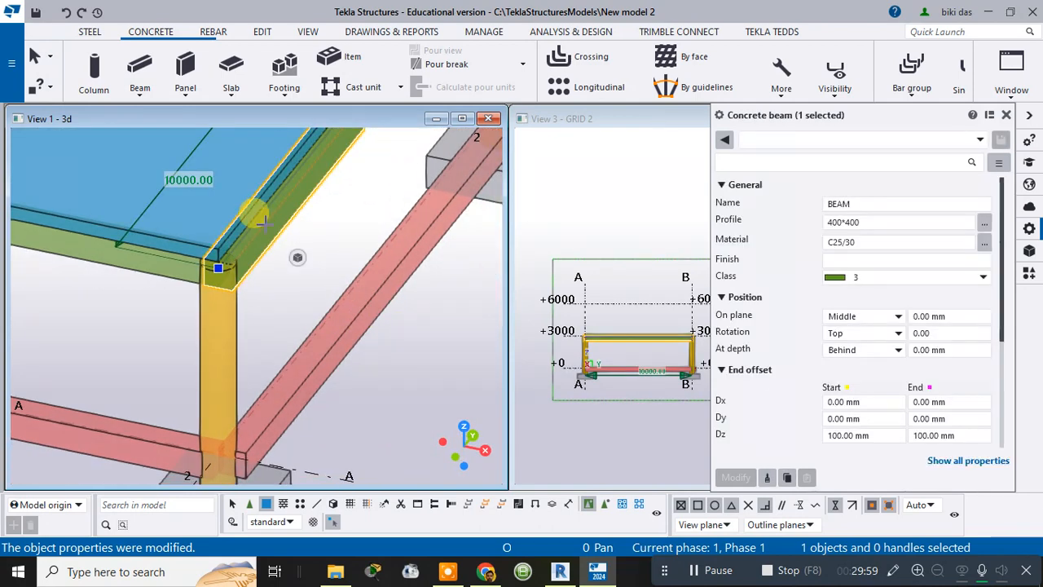
click(871, 321)
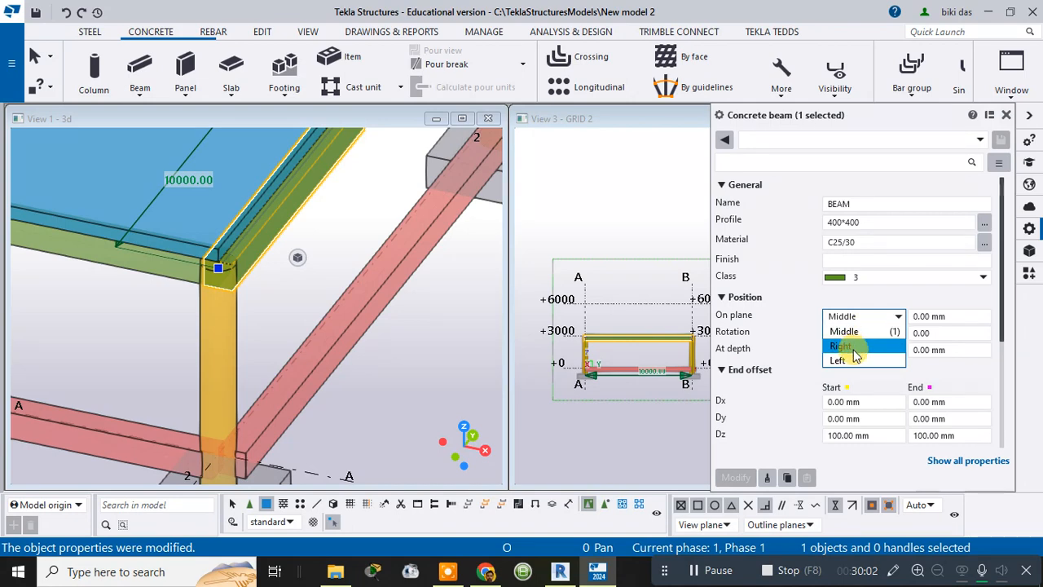
click(845, 360)
click(736, 477)
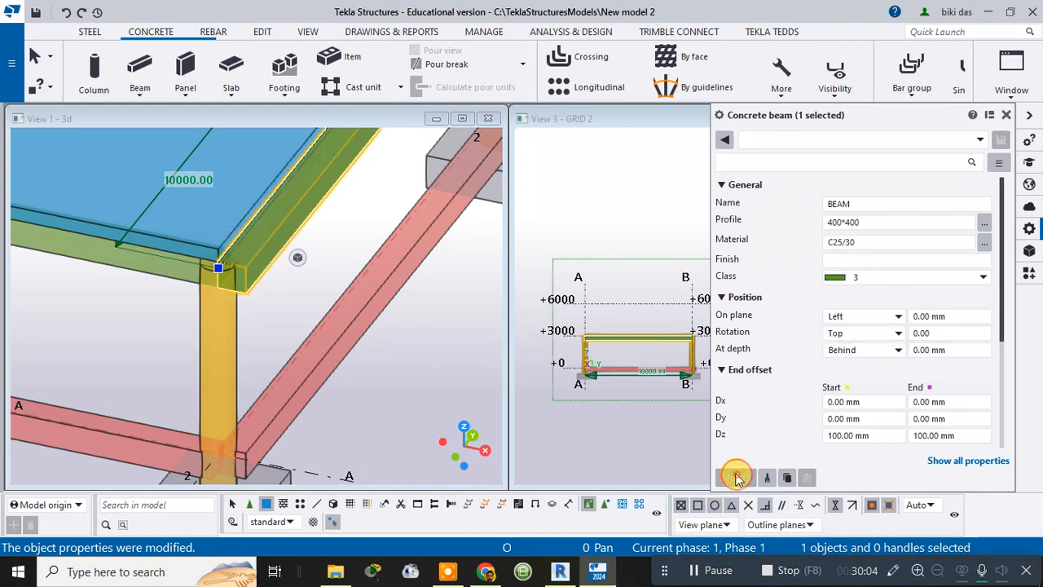
Set the on-plane position of the upper beam along grid line 2 to Right and deselect it.
click(841, 326)
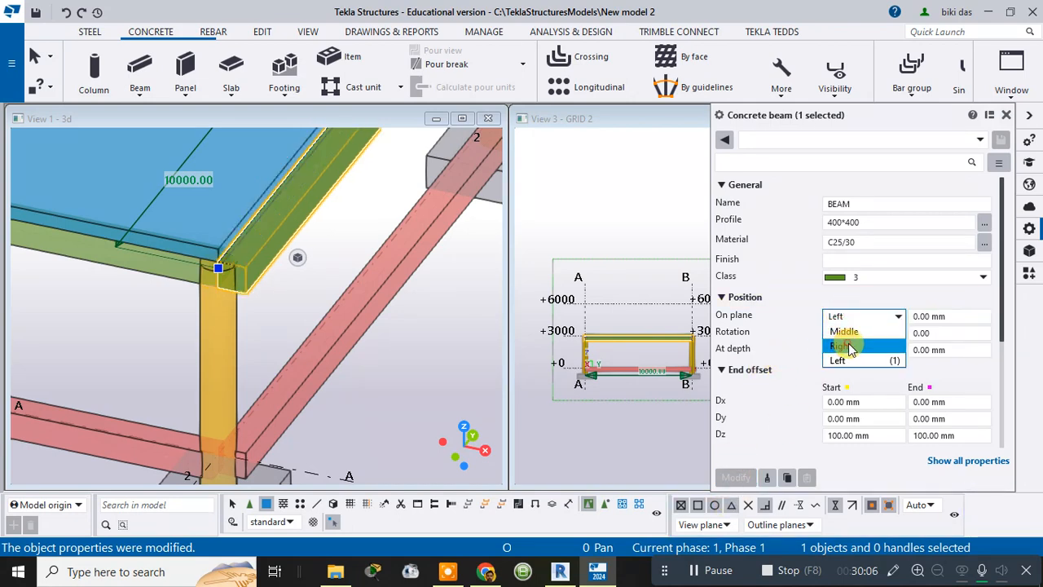
click(847, 344)
click(736, 478)
click(408, 392)
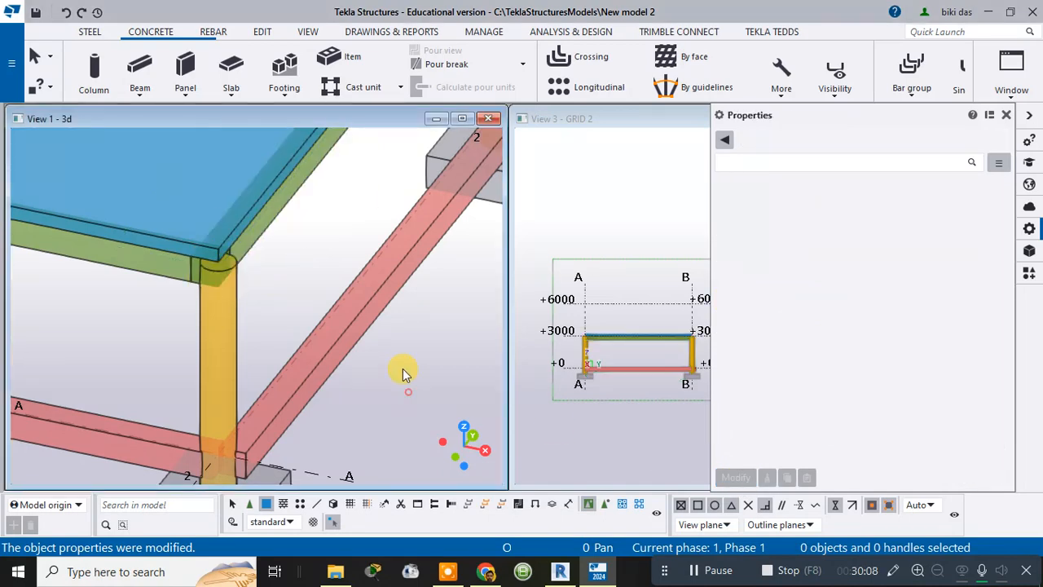
Try the Right on-plane position for the upper beam along grid line B.
ctrl+middle_drag(429, 296, 357, 388)
scroll(361, 235, down, 2)
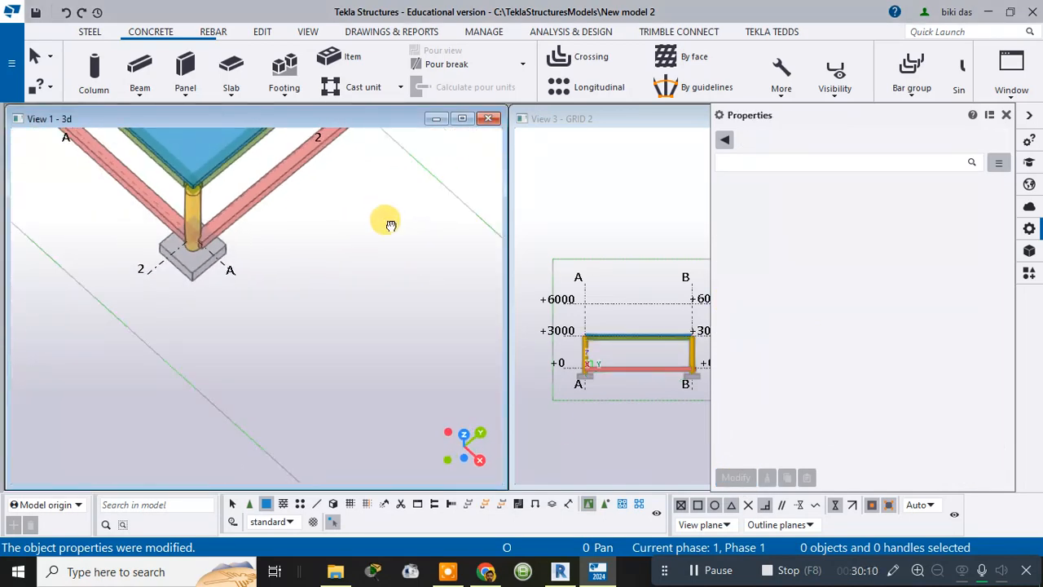
middle_drag(392, 225, 282, 519)
ctrl+middle_drag(355, 255, 305, 301)
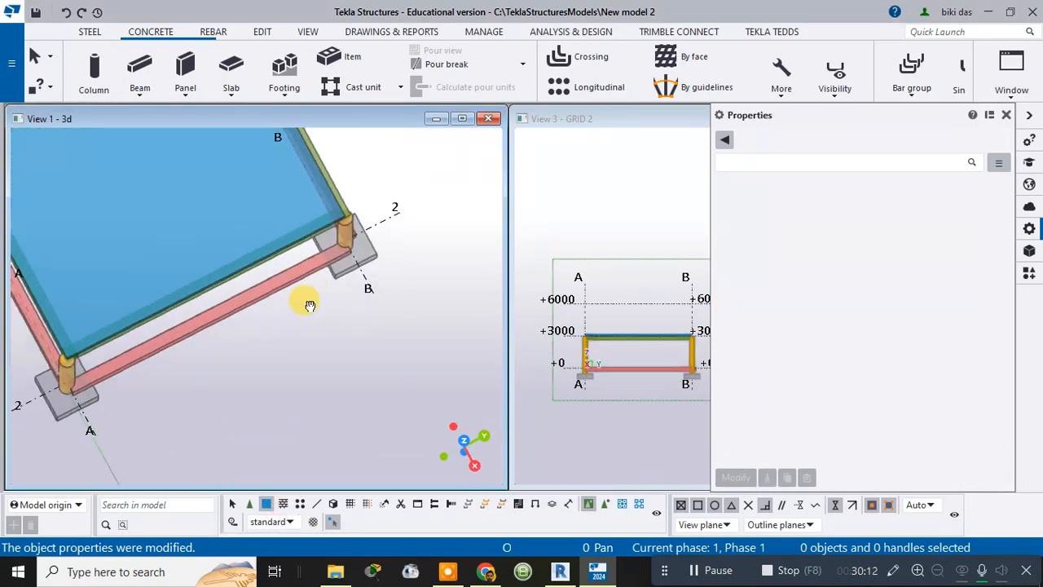
middle_drag(368, 220, 302, 363)
click(274, 339)
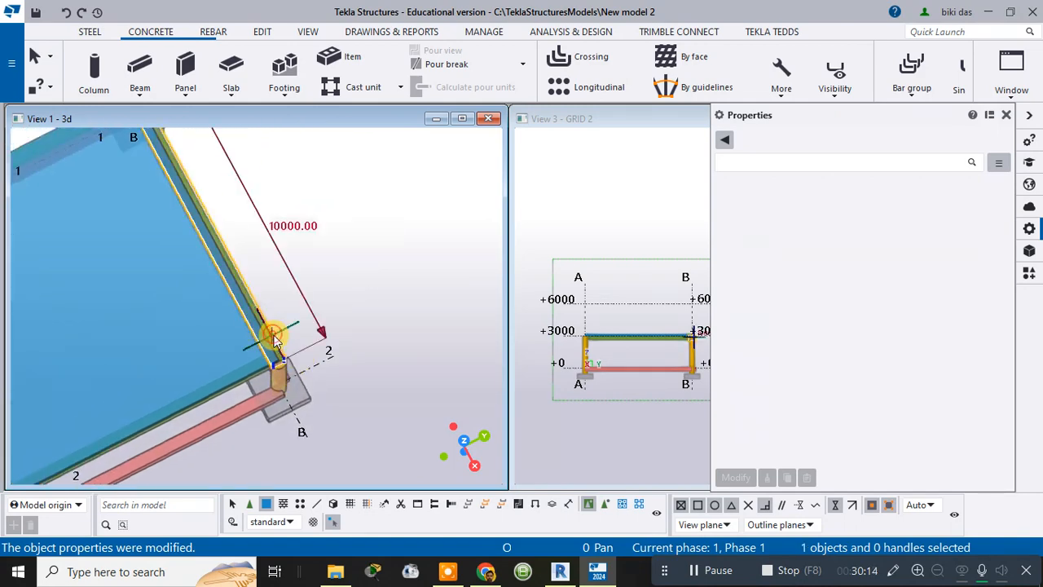
click(839, 316)
click(844, 347)
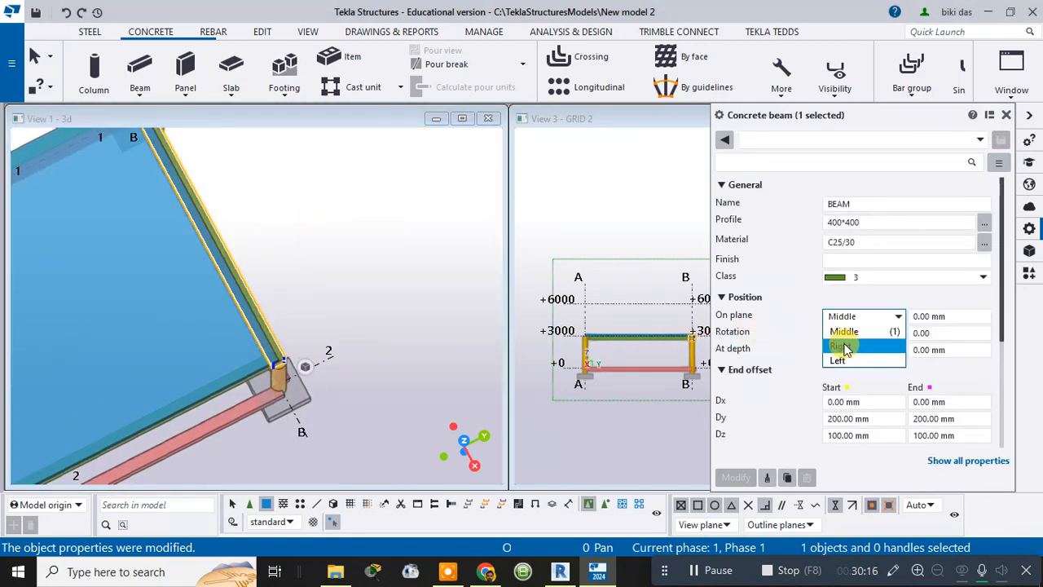
click(735, 477)
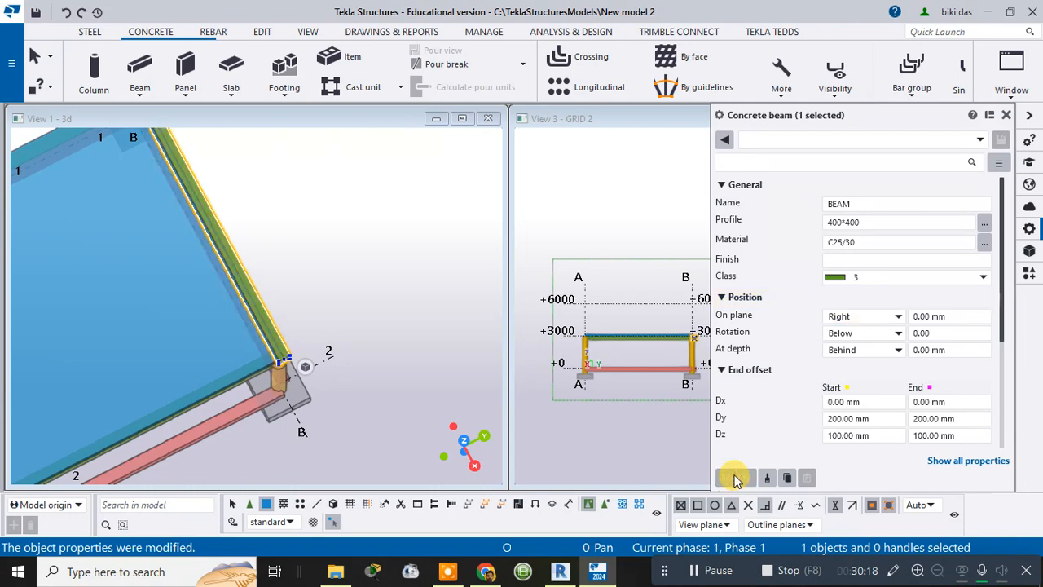
Set the on-plane position of the upper beam along grid line B to Left and deselect it.
click(847, 316)
click(844, 361)
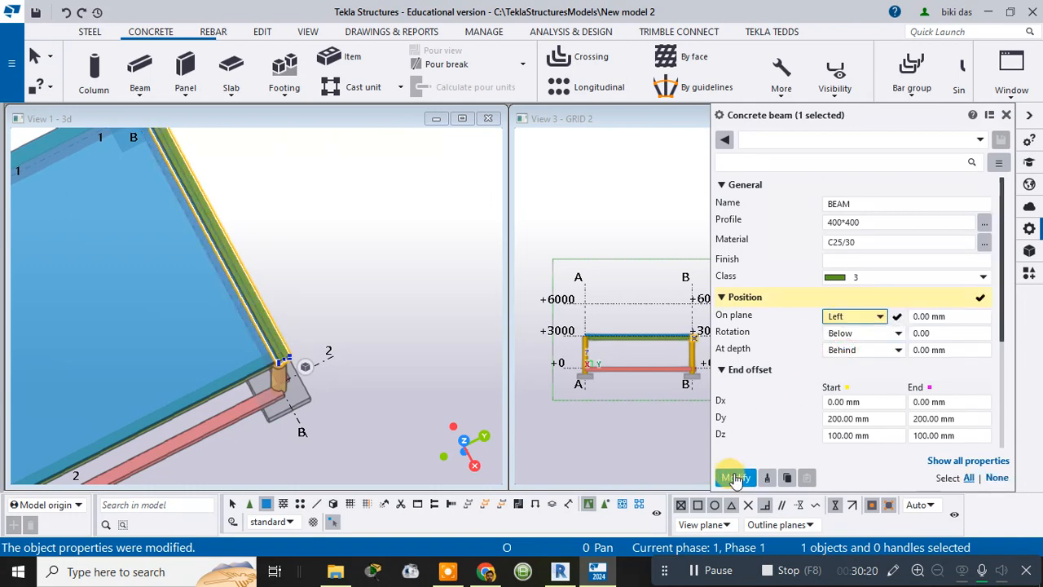
click(734, 477)
click(350, 291)
ctrl+middle_drag(349, 291, 350, 375)
scroll(352, 215, up, 3)
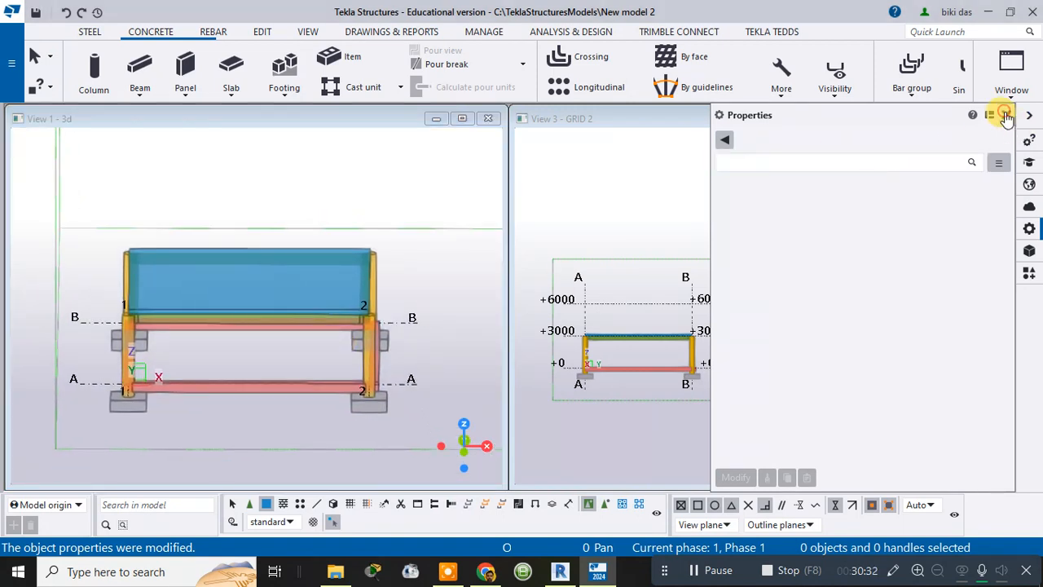
Close the object properties and search the applications and components catalogue for "pad".
click(1006, 115)
click(1029, 275)
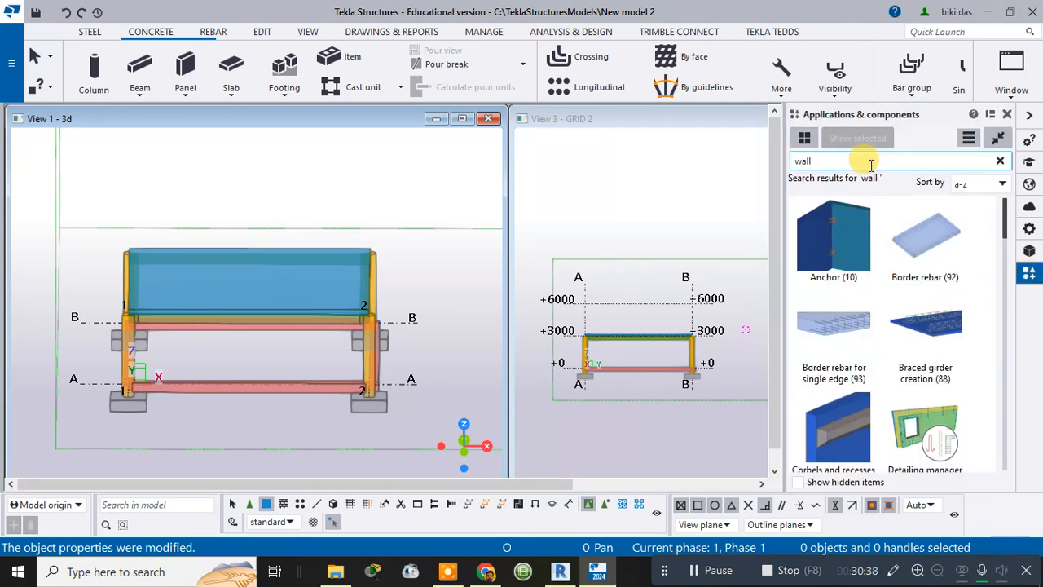
click(1000, 160)
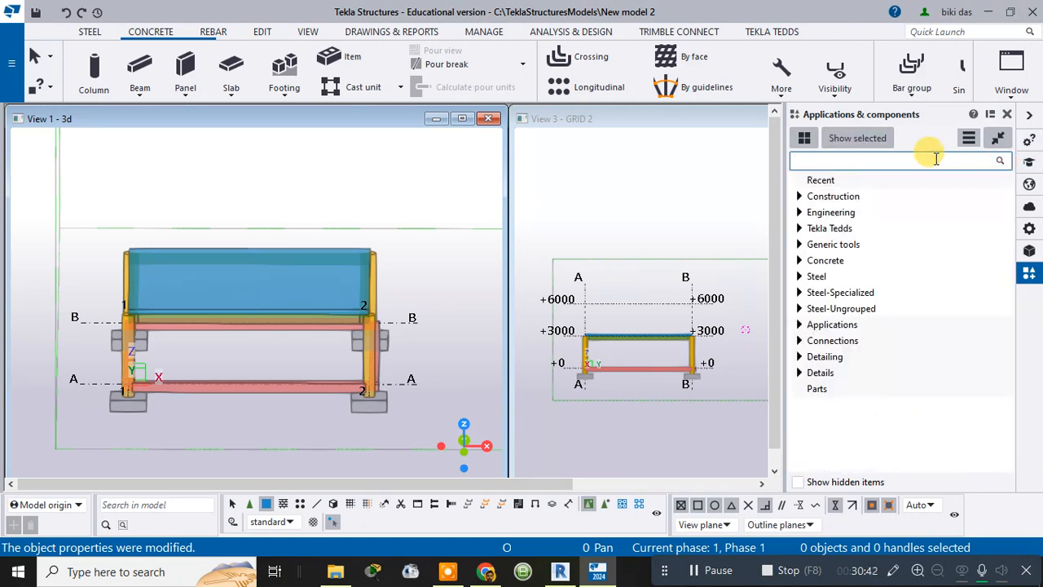
text(pad)
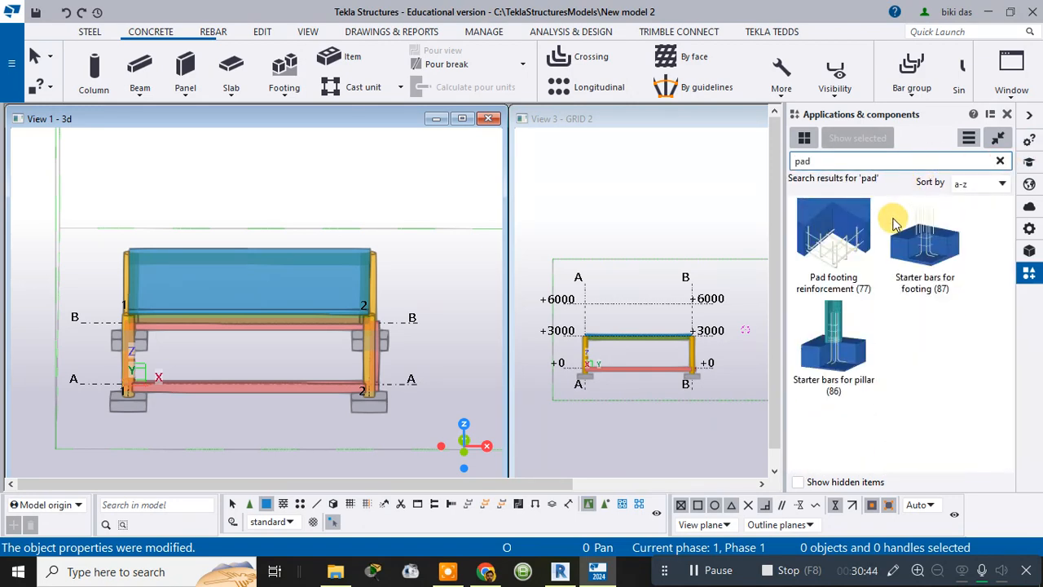
Apply the Pad footing reinforcement (77) component to all four footings, at grid intersections 2/A, 2/B, 1/B and 1/A.
click(847, 236)
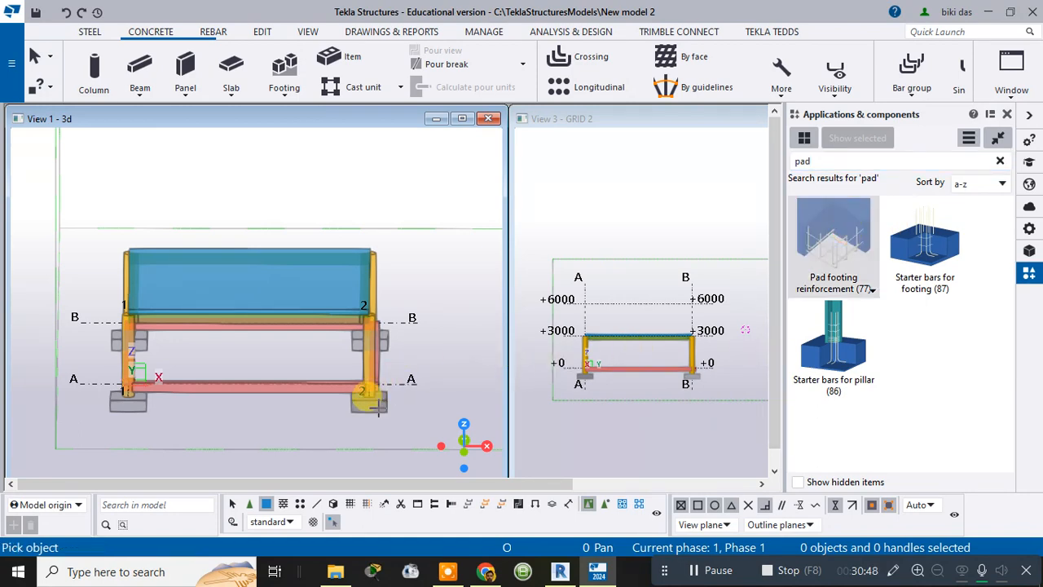
scroll(377, 412, up, 2)
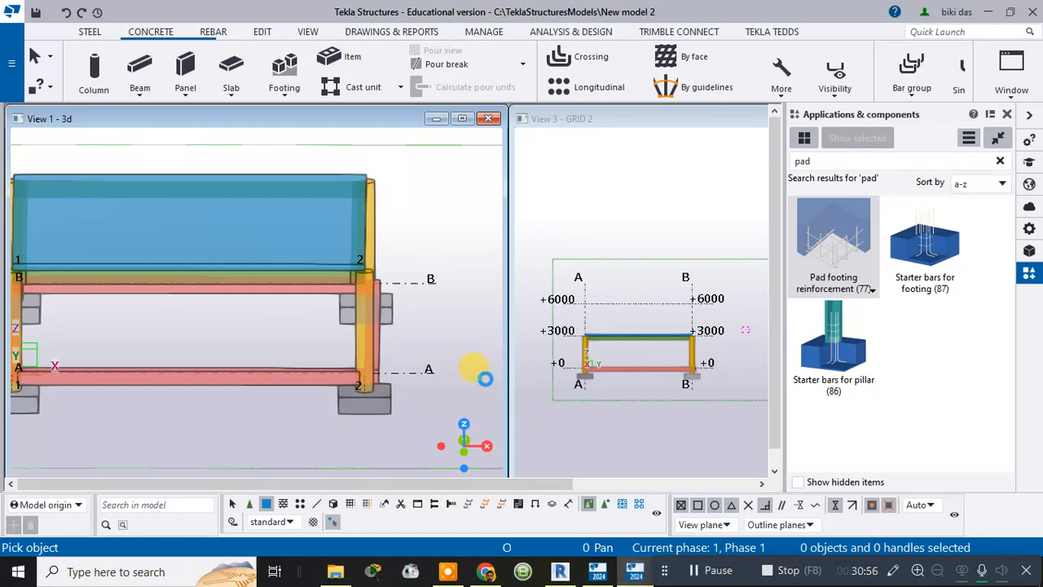
scroll(375, 379, up, 4)
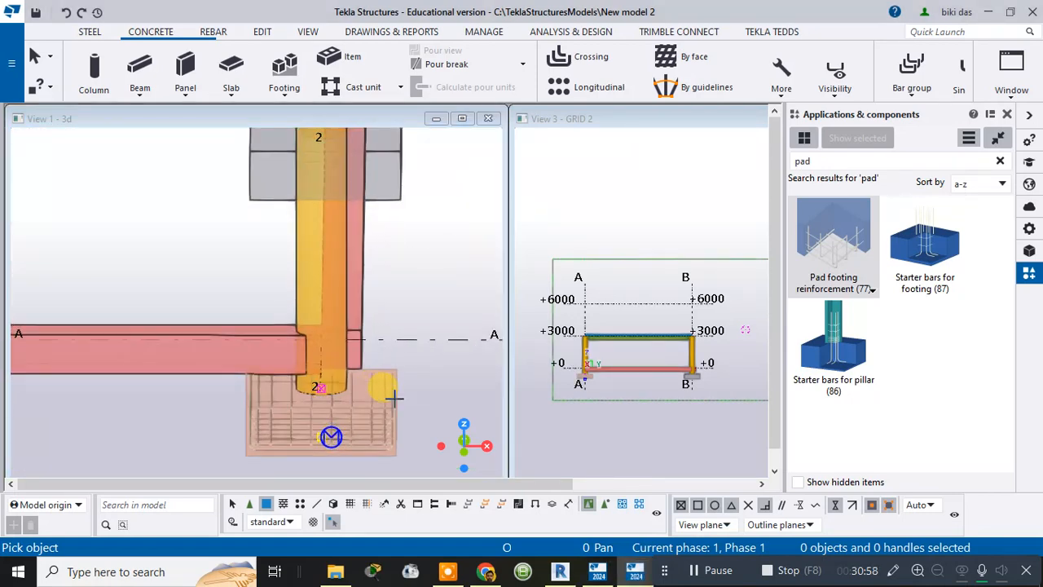
scroll(397, 147, down, 5)
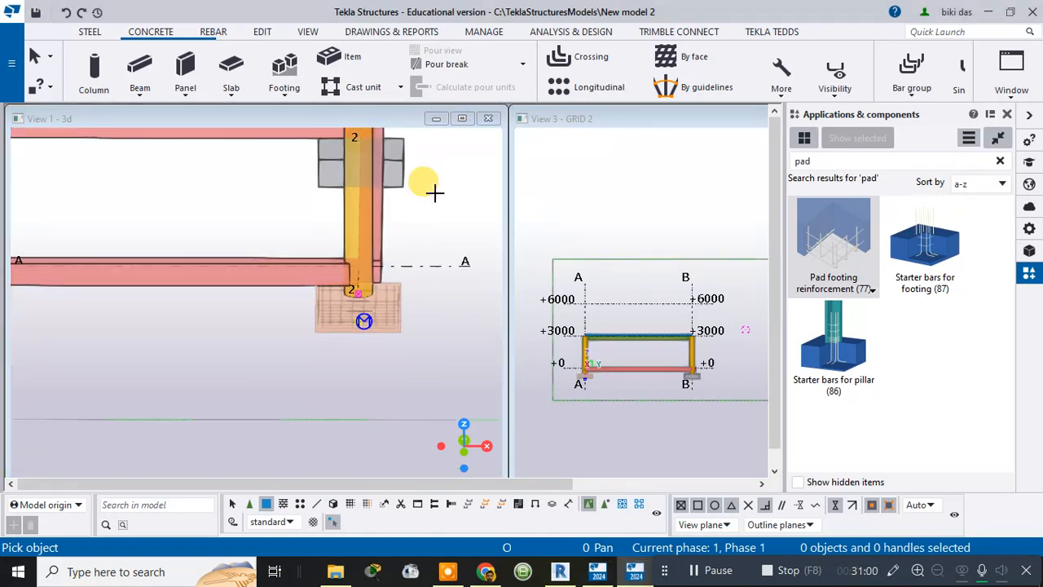
click(411, 171)
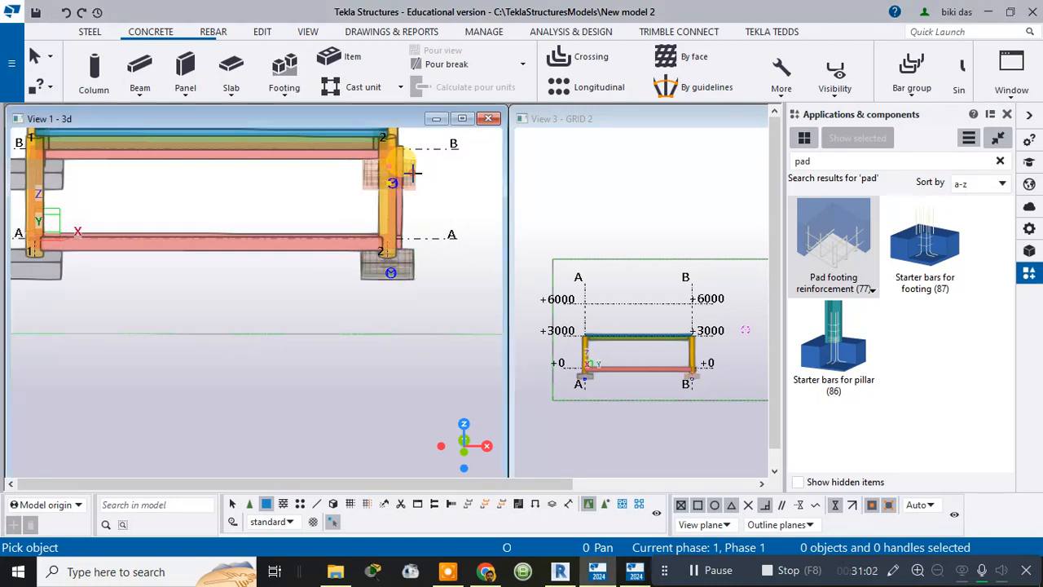
click(55, 171)
click(52, 255)
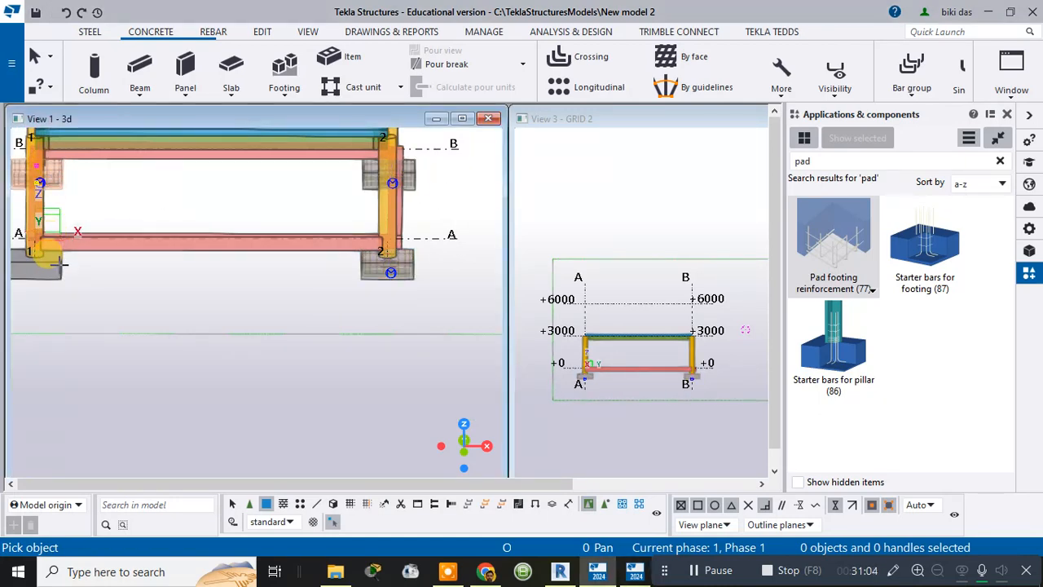
scroll(182, 298, down, 3)
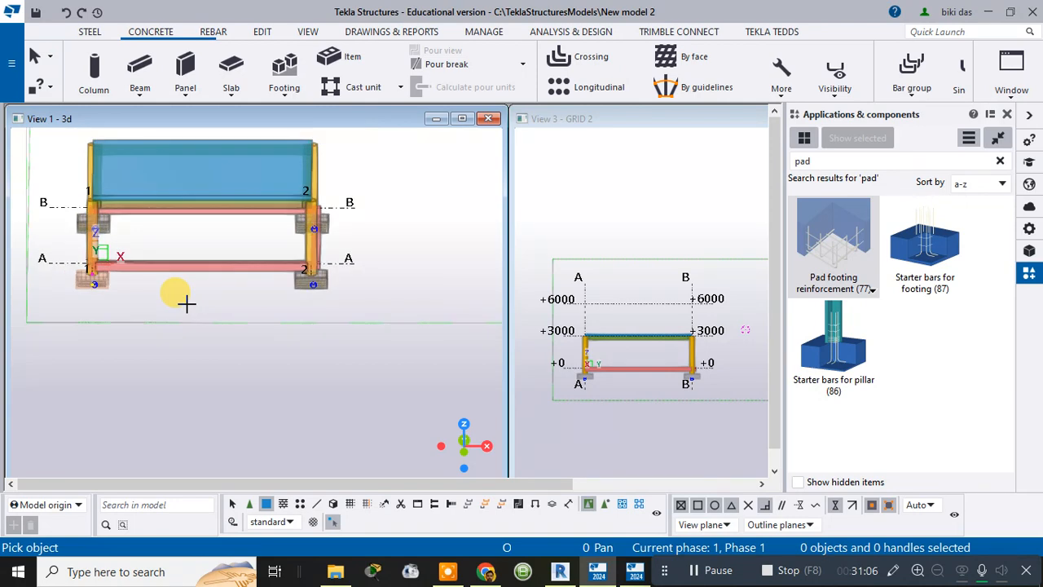
key(Escape)
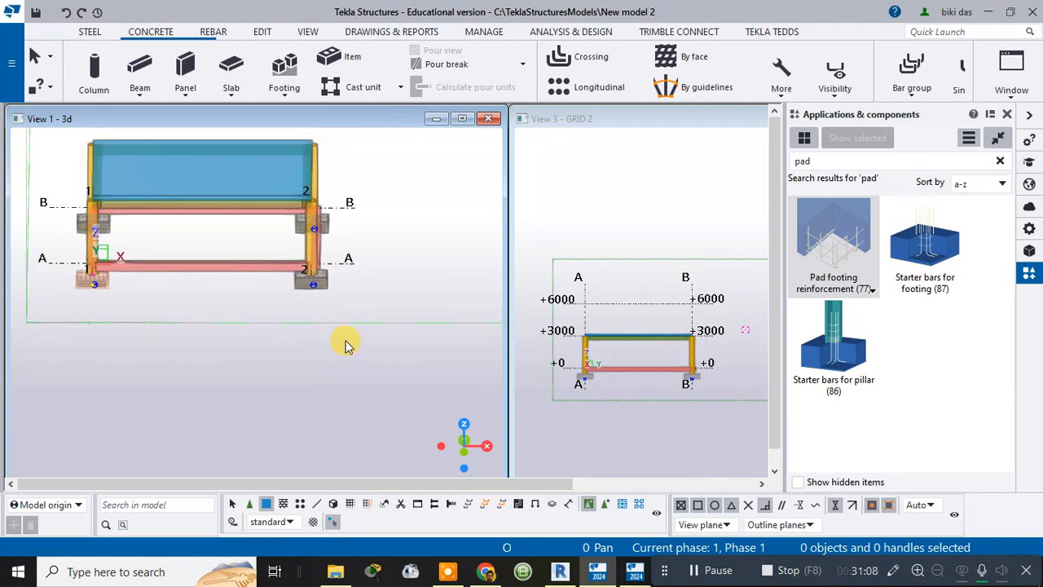
Search the components catalogue for "star" and view the Starter bars for footing (87) properties.
click(1000, 160)
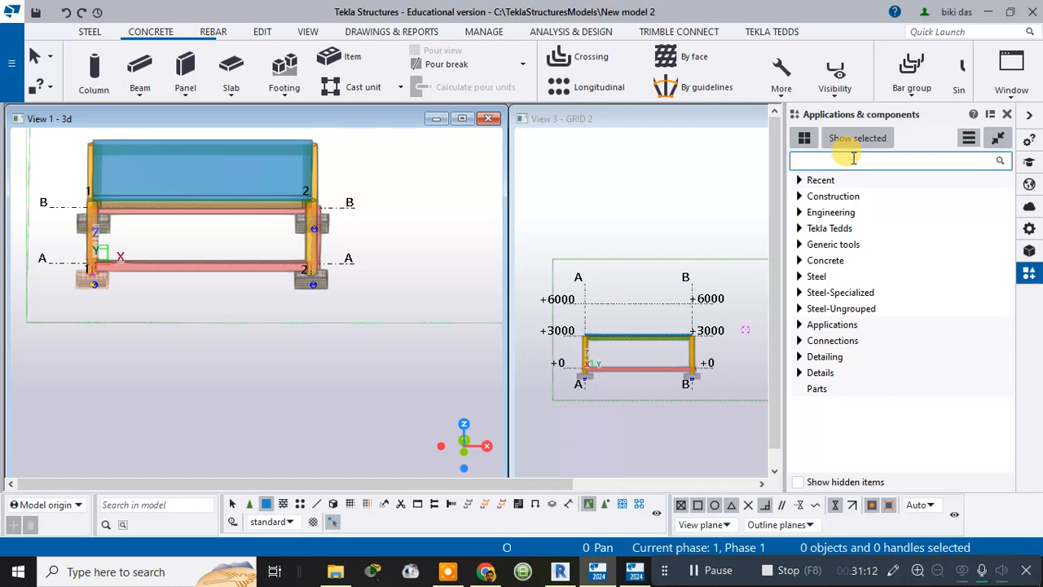
text(star)
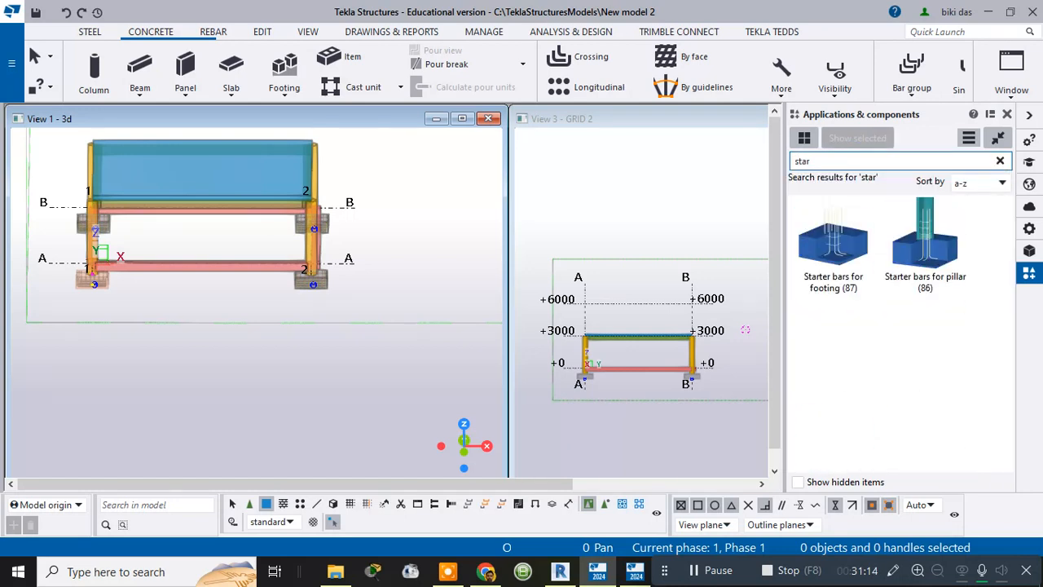
click(845, 256)
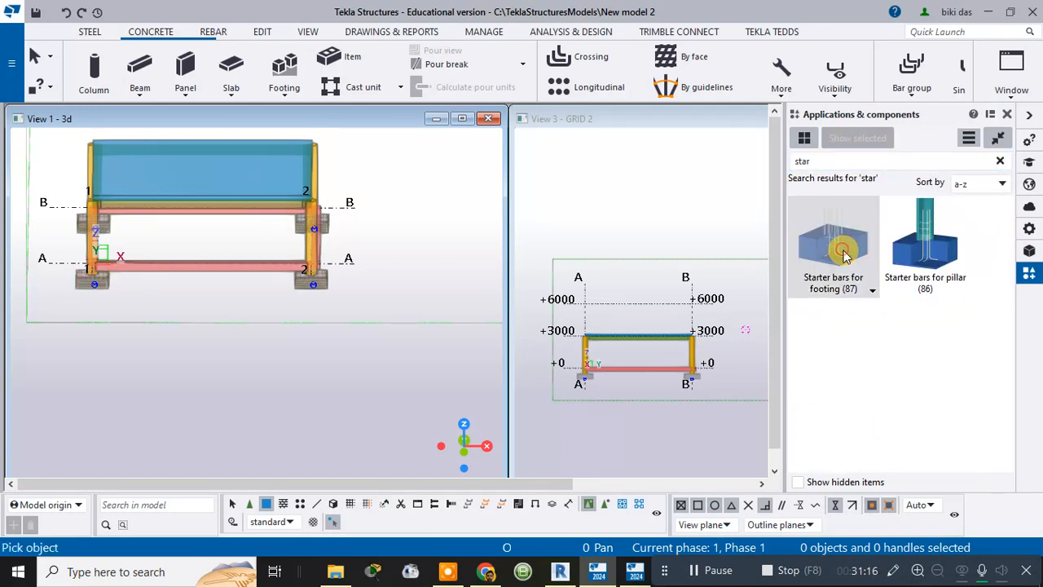
double_click(831, 239)
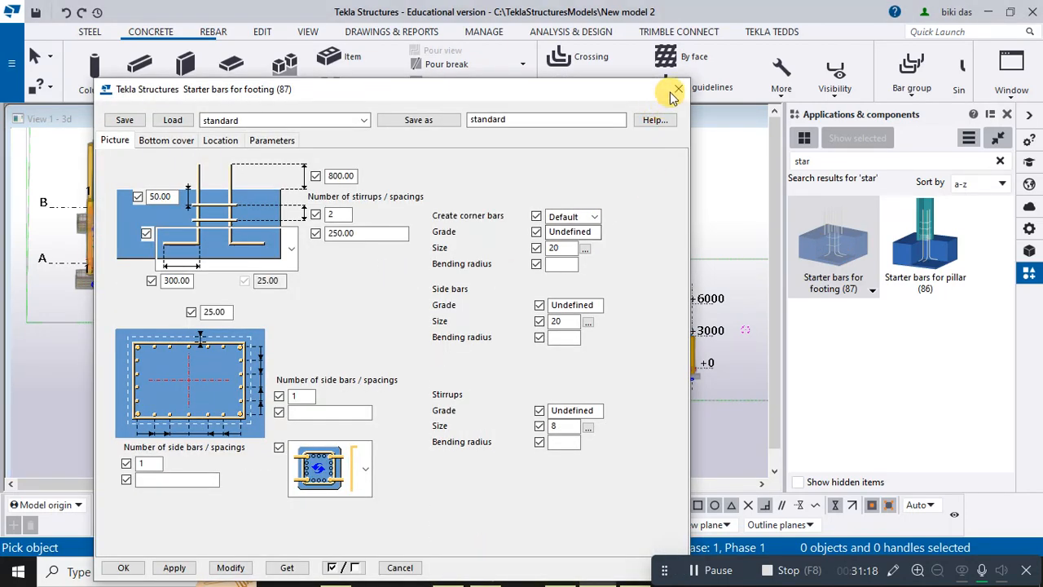
key(Escape)
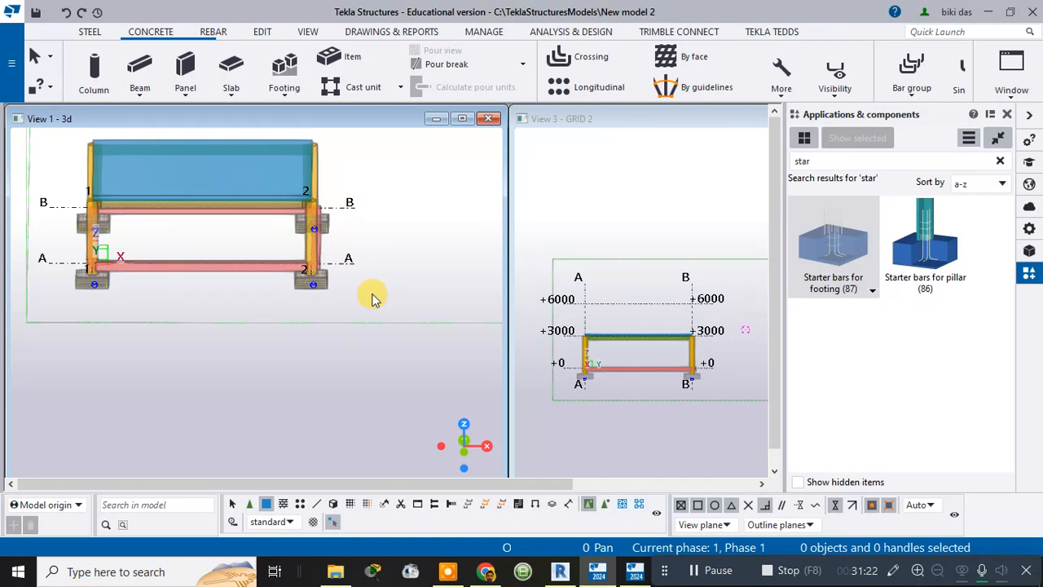
Interrupt the running starter bars command and close the components catalogue.
click(248, 507)
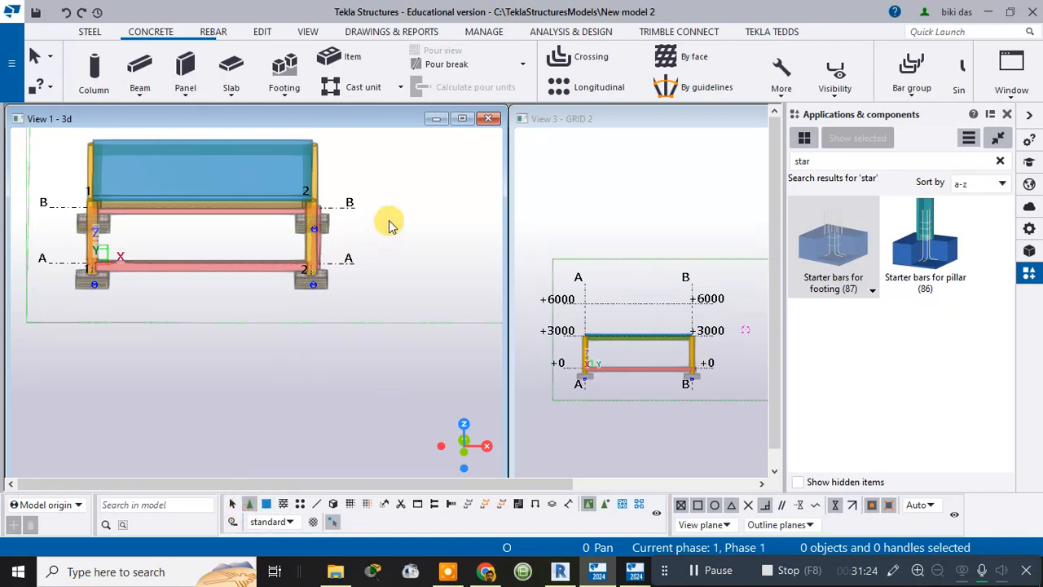
right_click(398, 217)
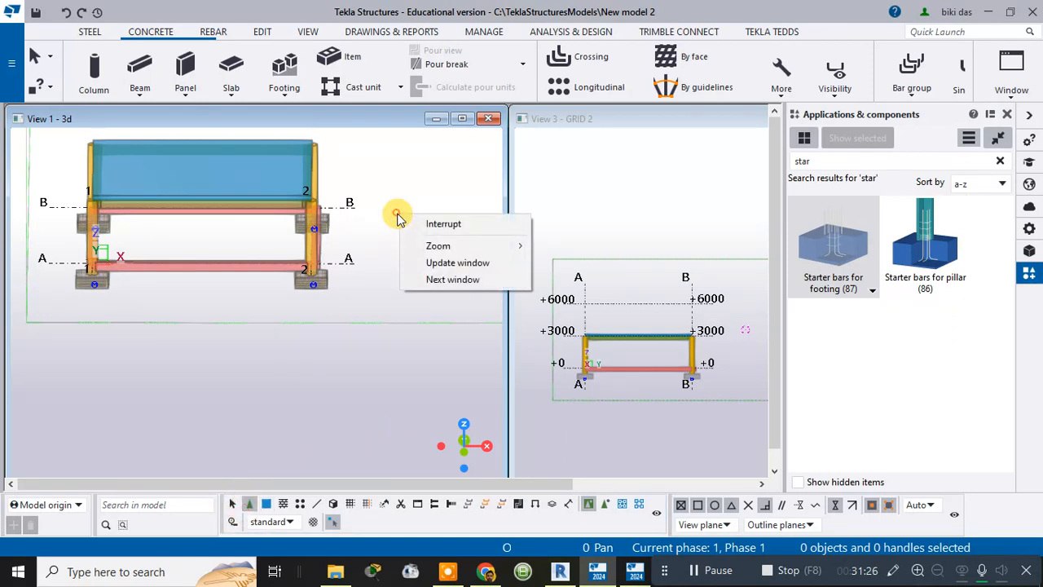
click(411, 222)
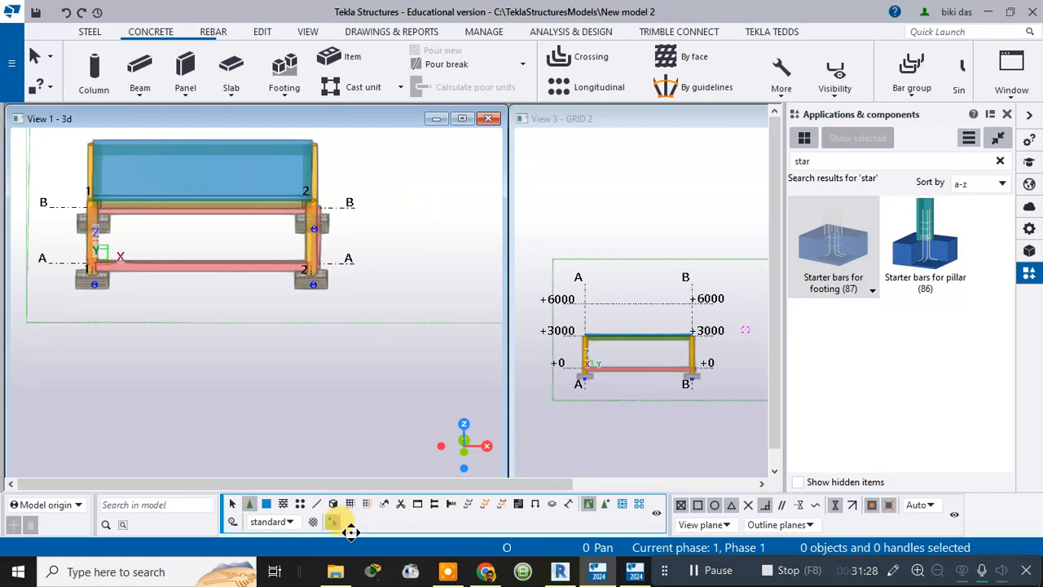
scroll(375, 261, down, 2)
middle_drag(378, 249, 225, 457)
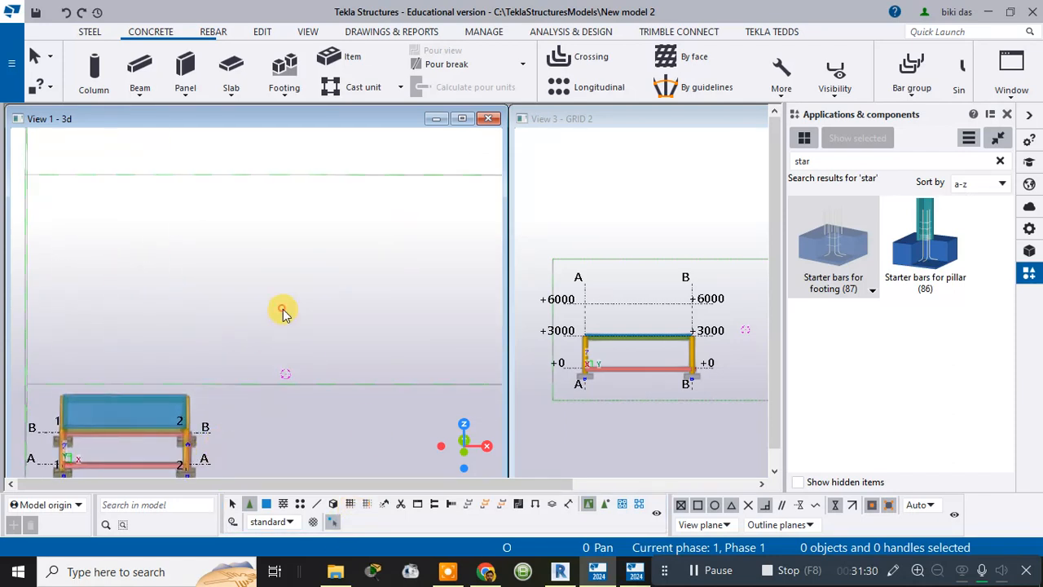
right_click(283, 310)
click(294, 295)
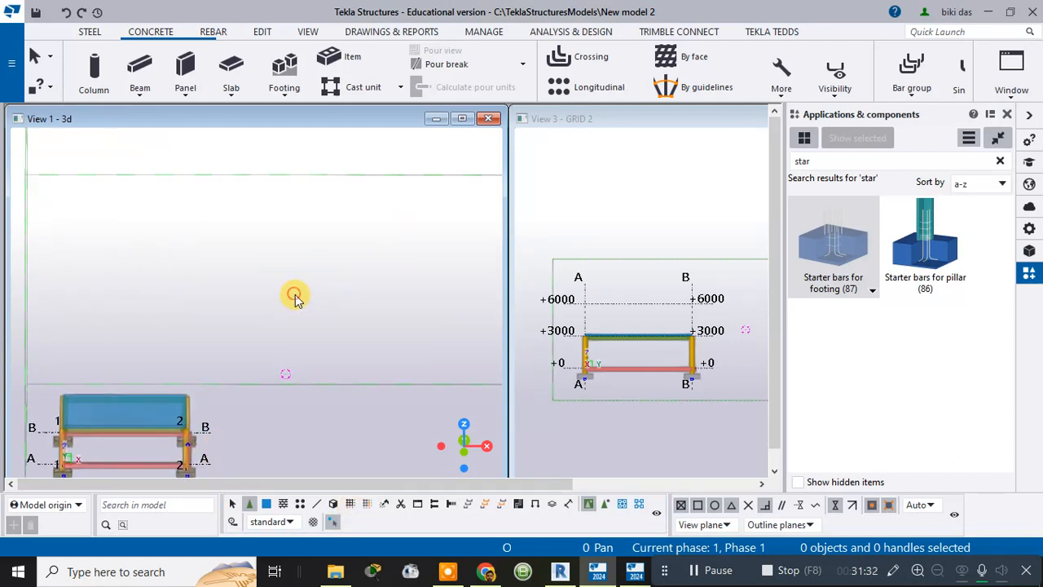
right_click(330, 318)
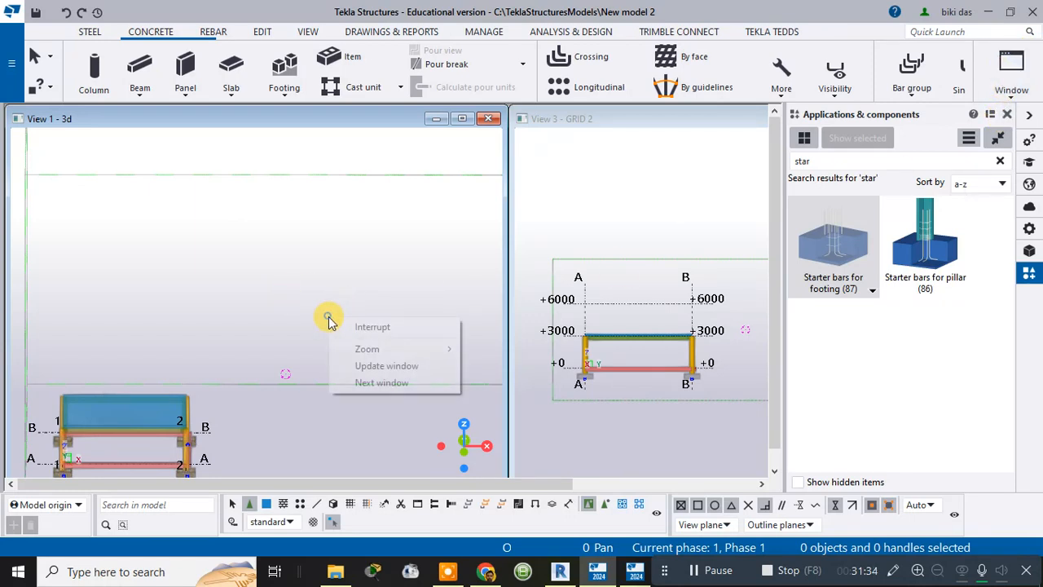
click(1001, 139)
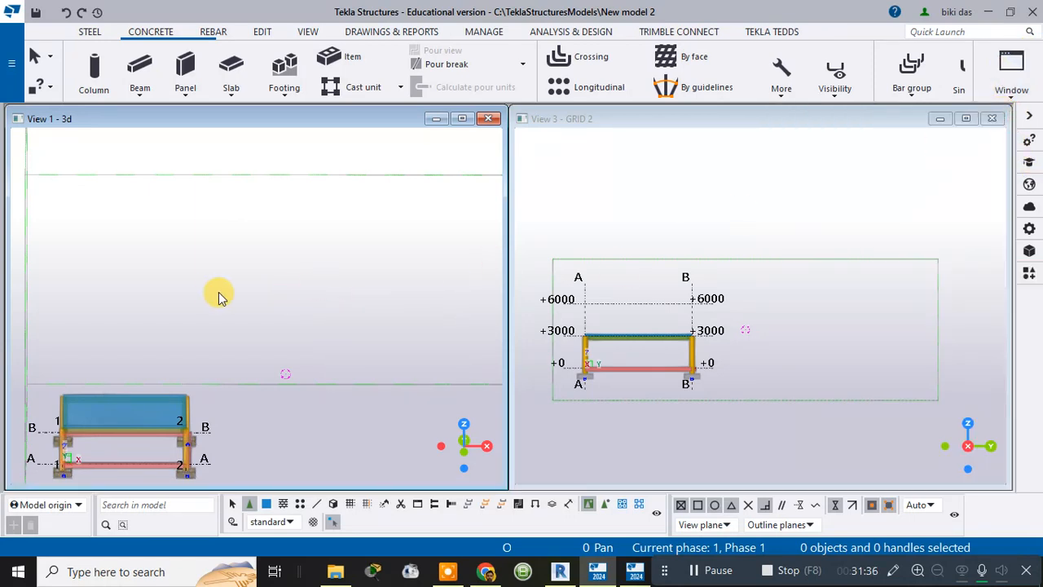
scroll(209, 295, down, 5)
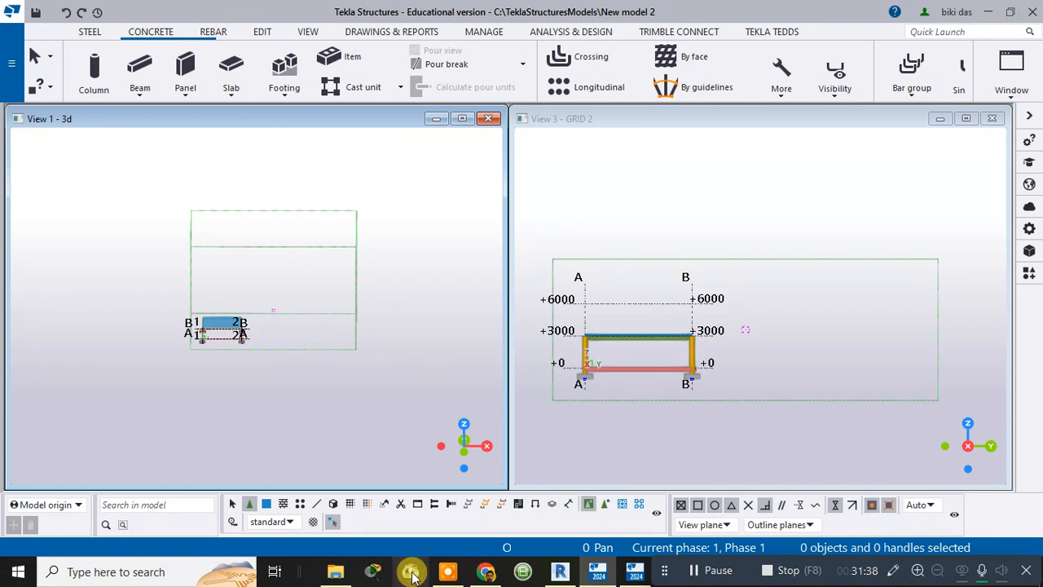
click(293, 327)
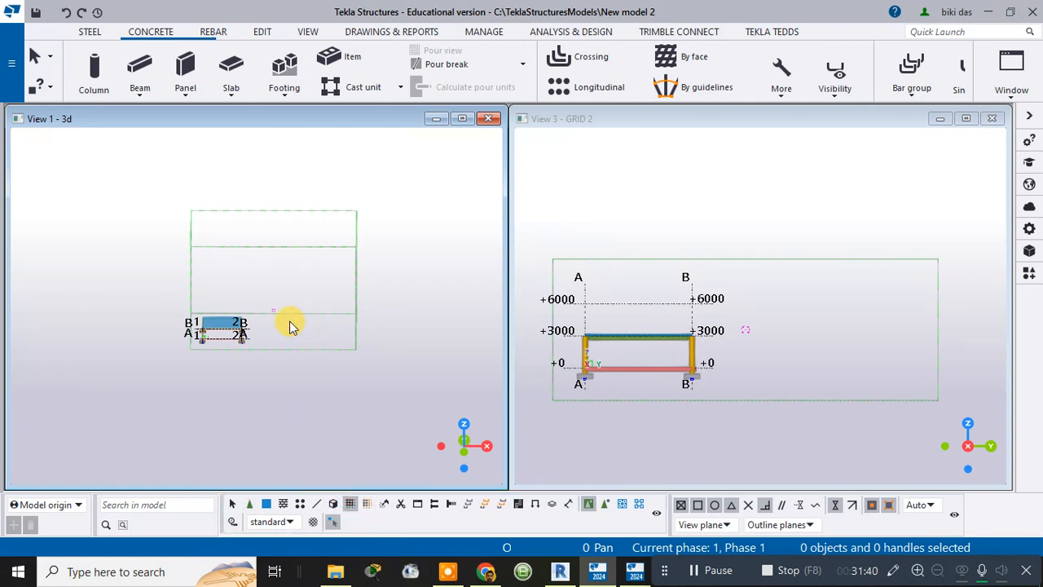
click(234, 345)
scroll(275, 301, up, 3)
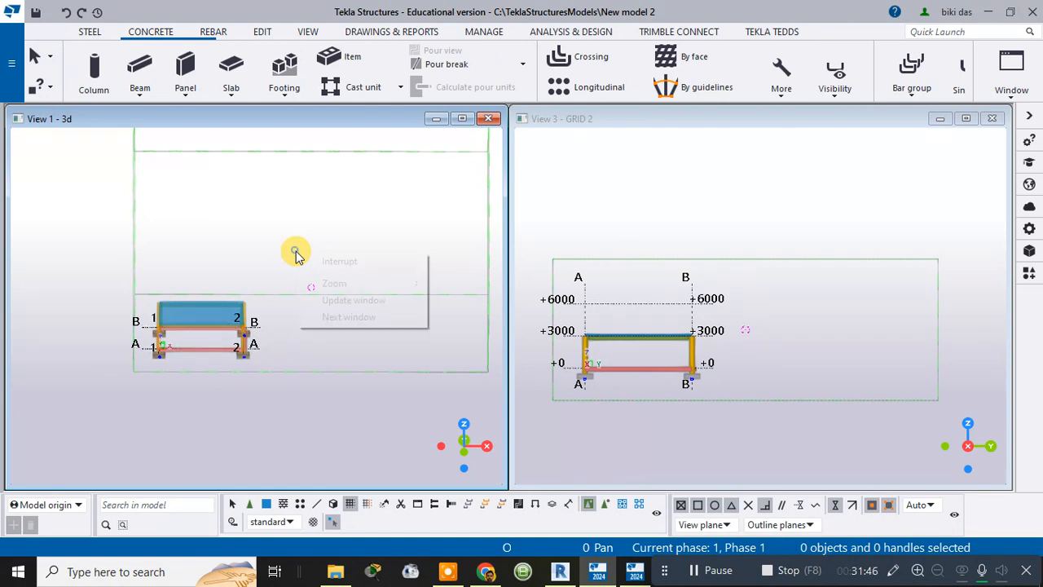
click(309, 261)
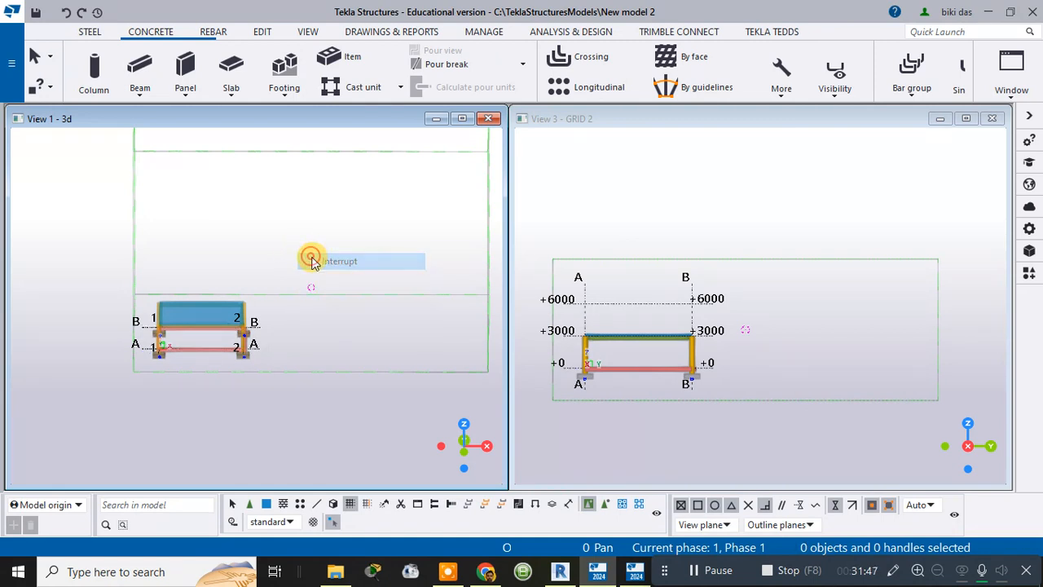
click(252, 337)
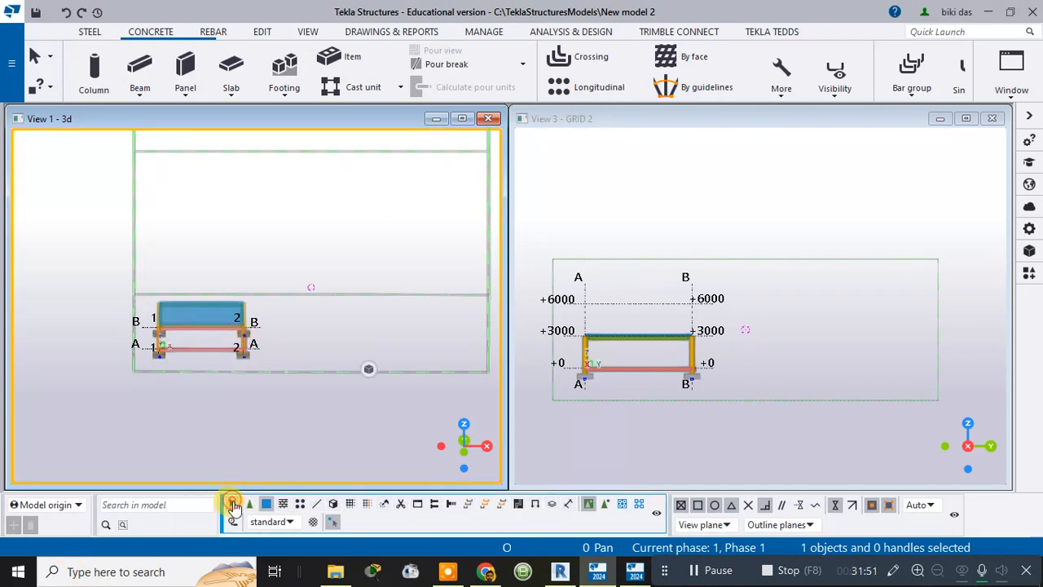
click(323, 324)
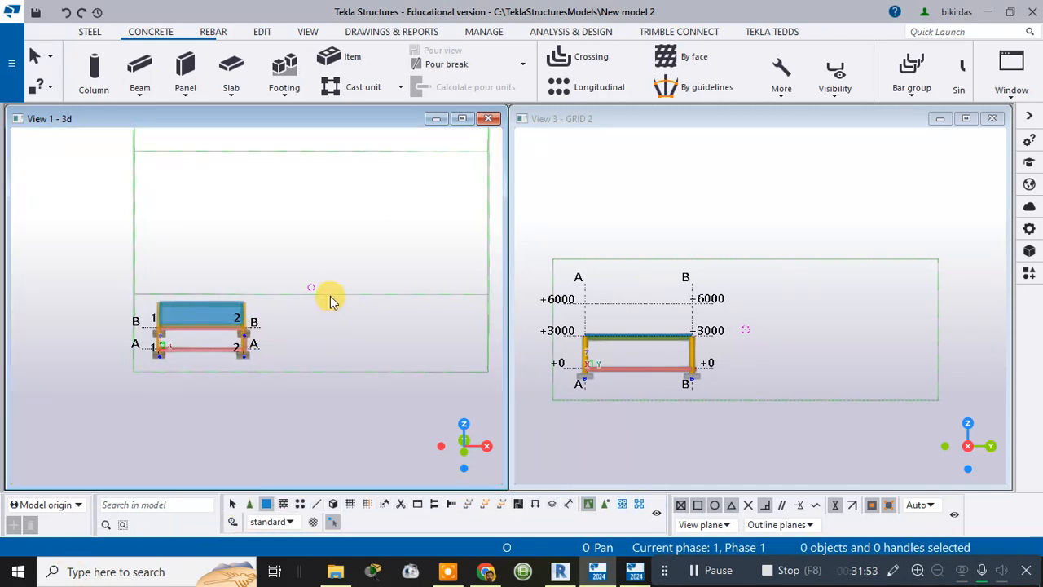
Show only the footings in the 3D view by setting its visible object group to Name - Footing.
double_click(284, 245)
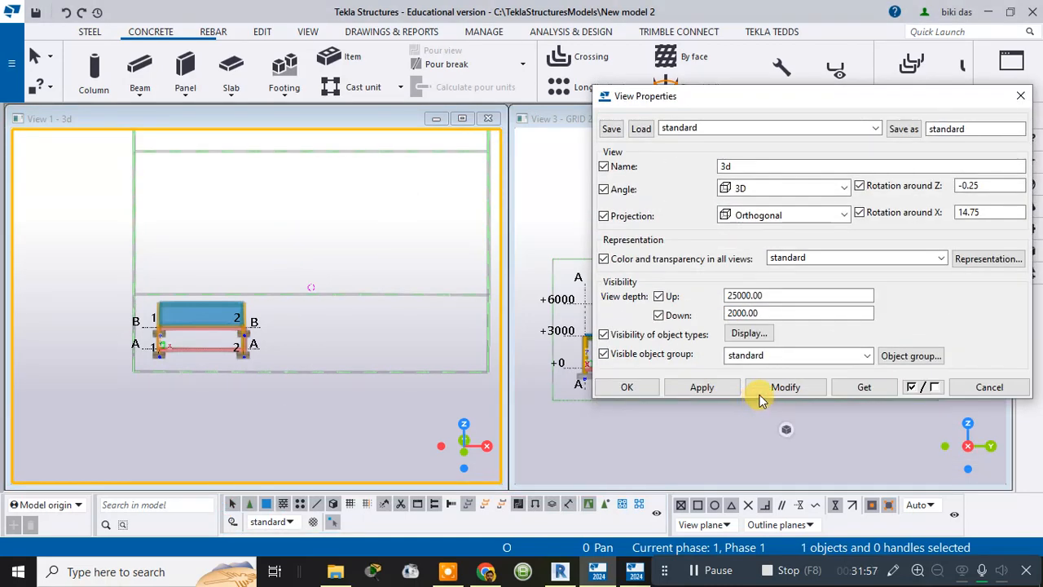
click(837, 356)
click(866, 356)
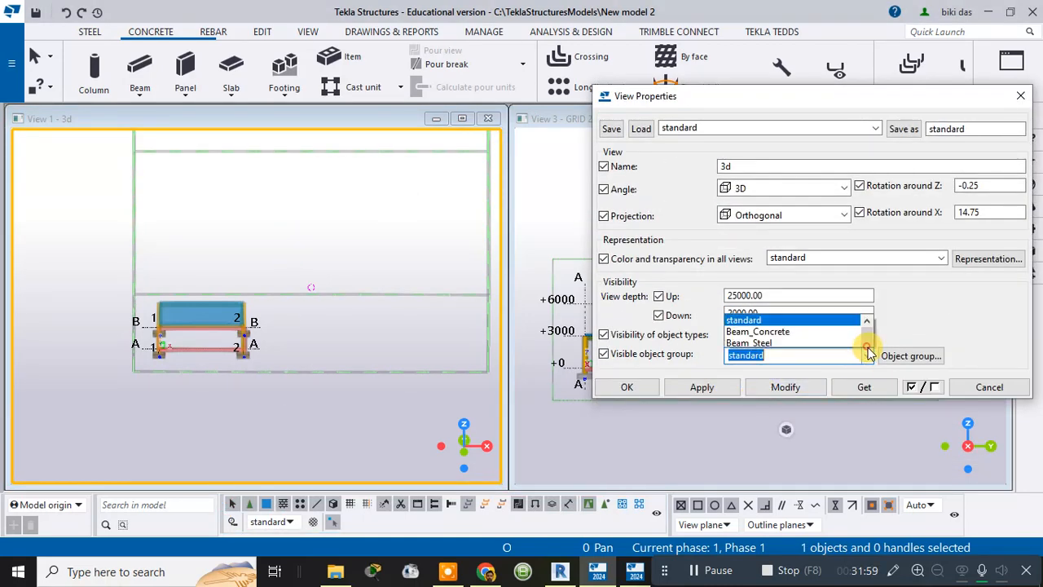
click(762, 191)
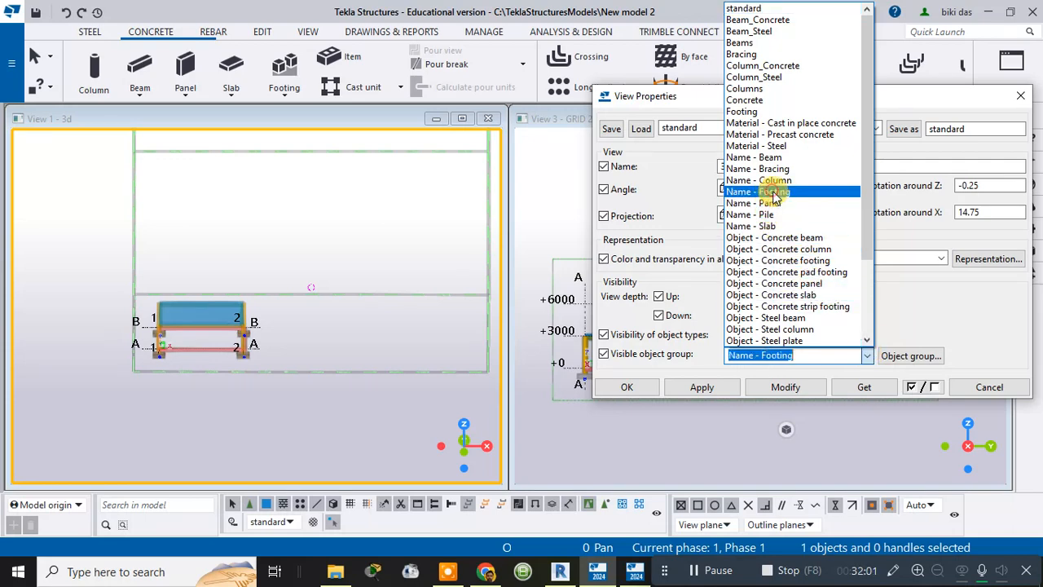
click(700, 389)
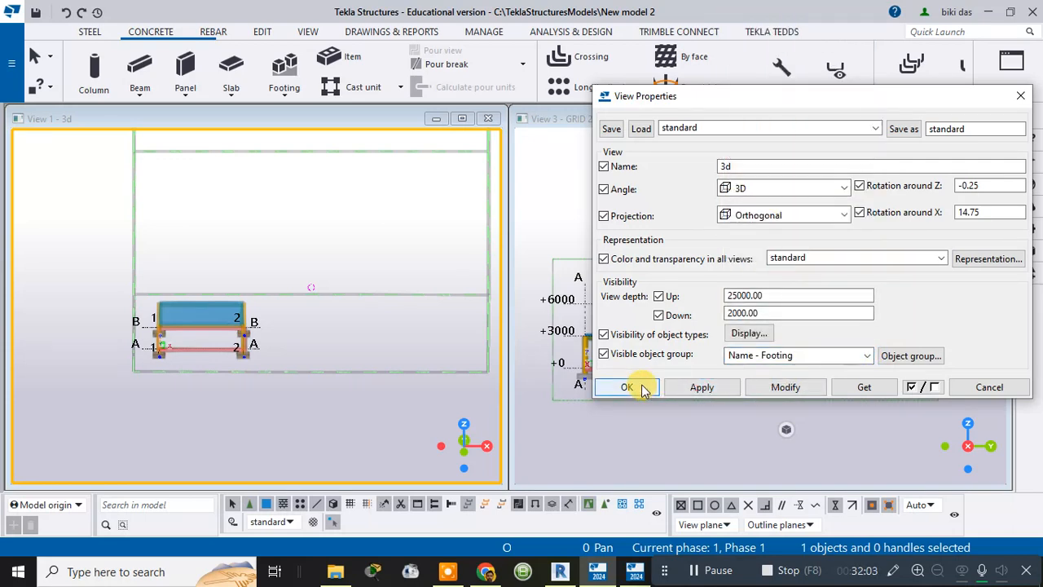
click(783, 388)
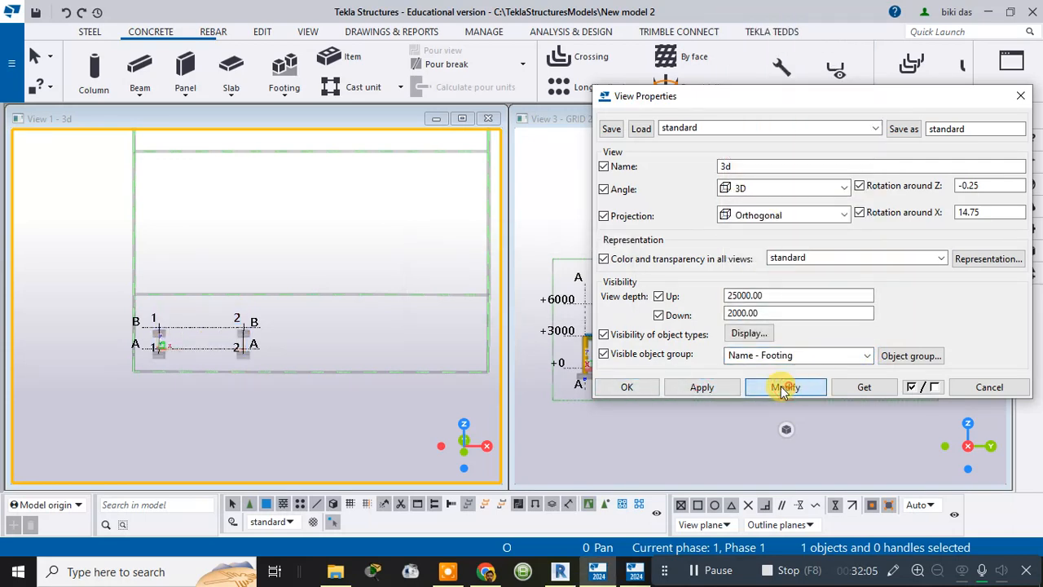
click(633, 388)
Apply the Starter bars for footing (87) component to all four footings and inspect the bars in the 3D view.
scroll(240, 345, up, 6)
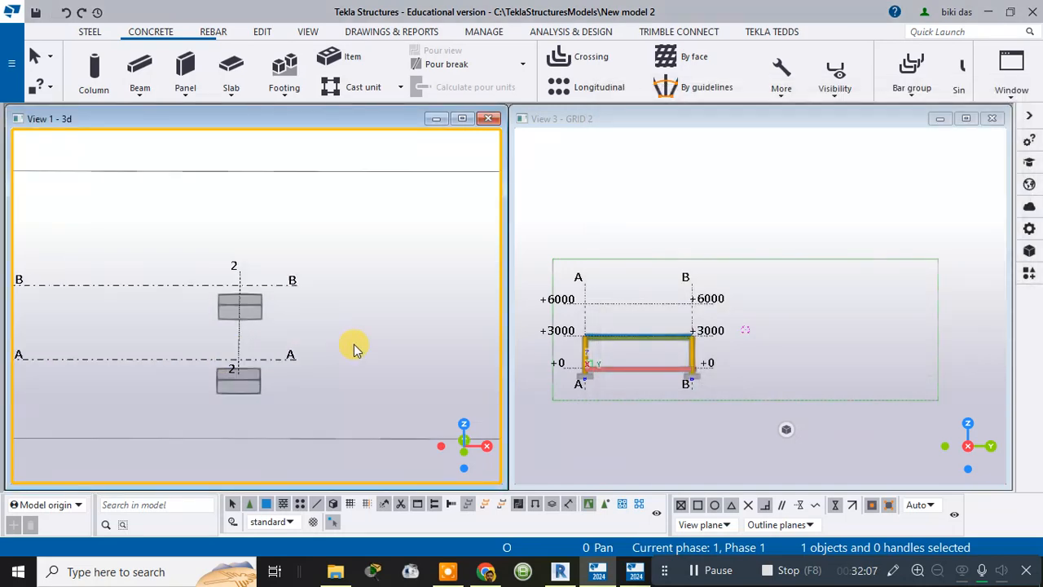
middle_drag(372, 323, 479, 302)
scroll(430, 303, down, 3)
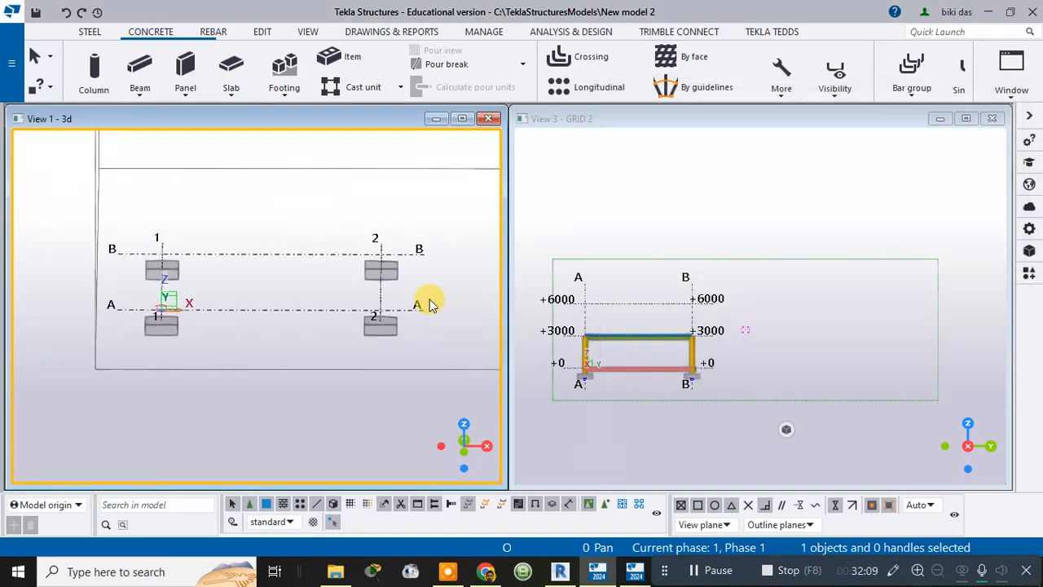
click(1028, 273)
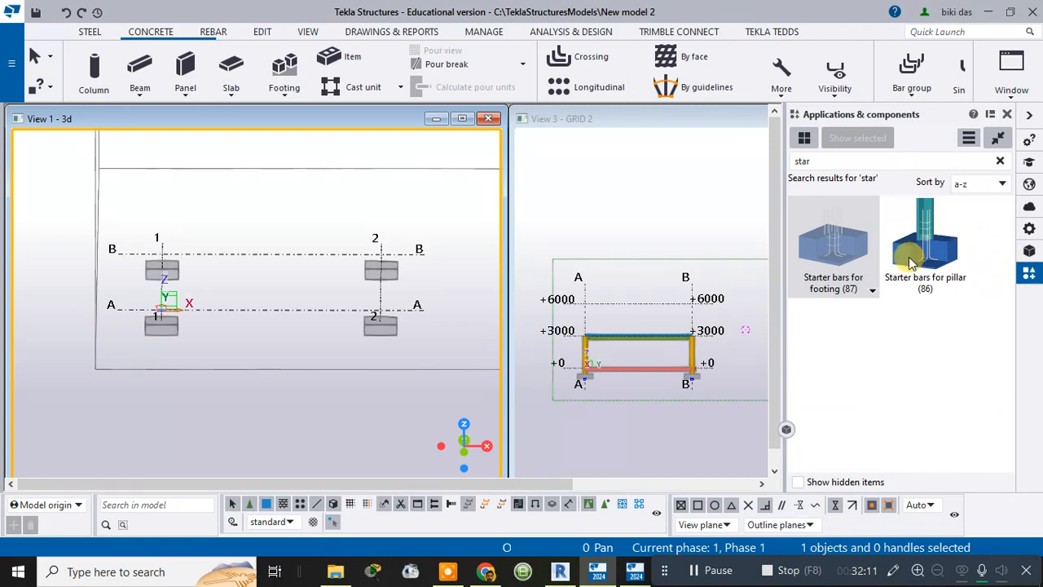
double_click(834, 243)
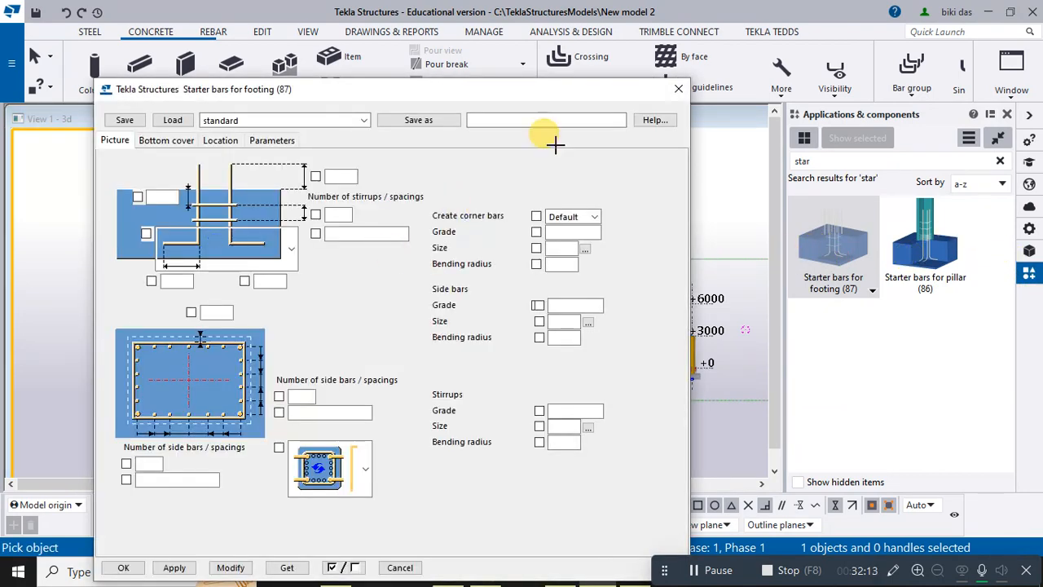
click(679, 88)
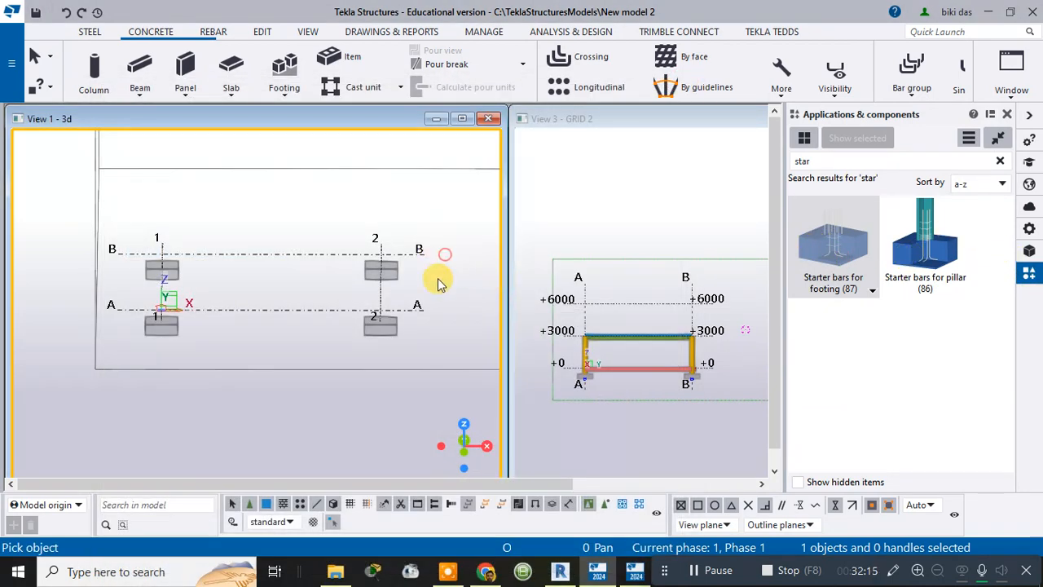
mouse_move(143, 337)
mouse_down()
mouse_move(117, 345)
mouse_move(140, 351)
mouse_up()
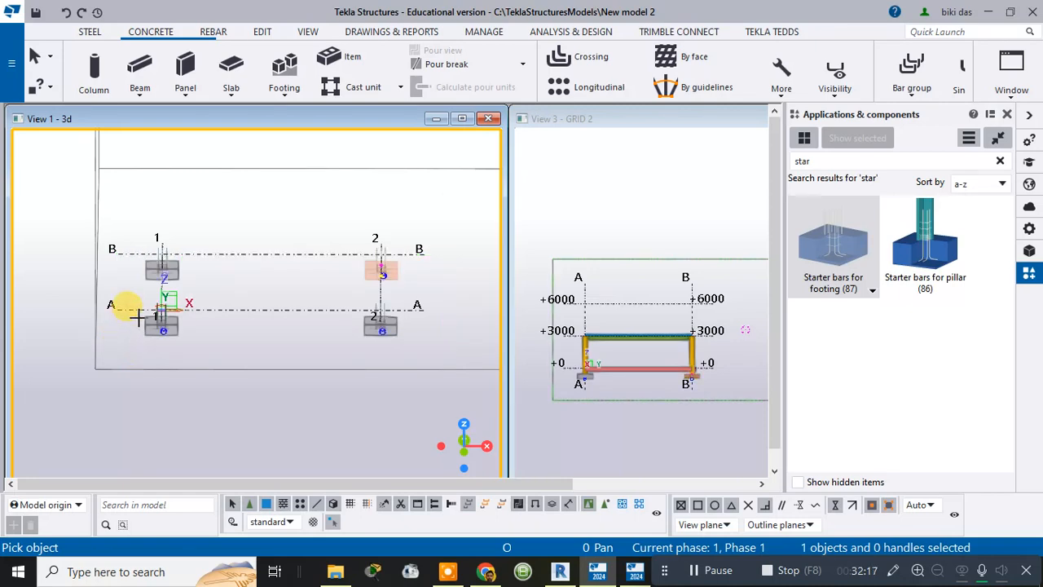
scroll(241, 261, up, 2)
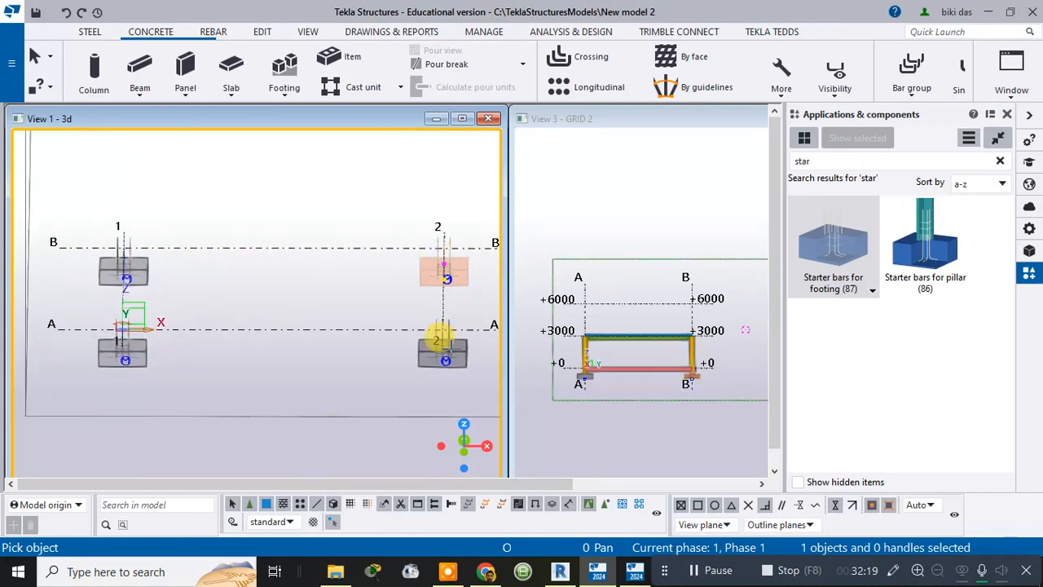
scroll(442, 327, up, 2)
scroll(461, 342, up, 2)
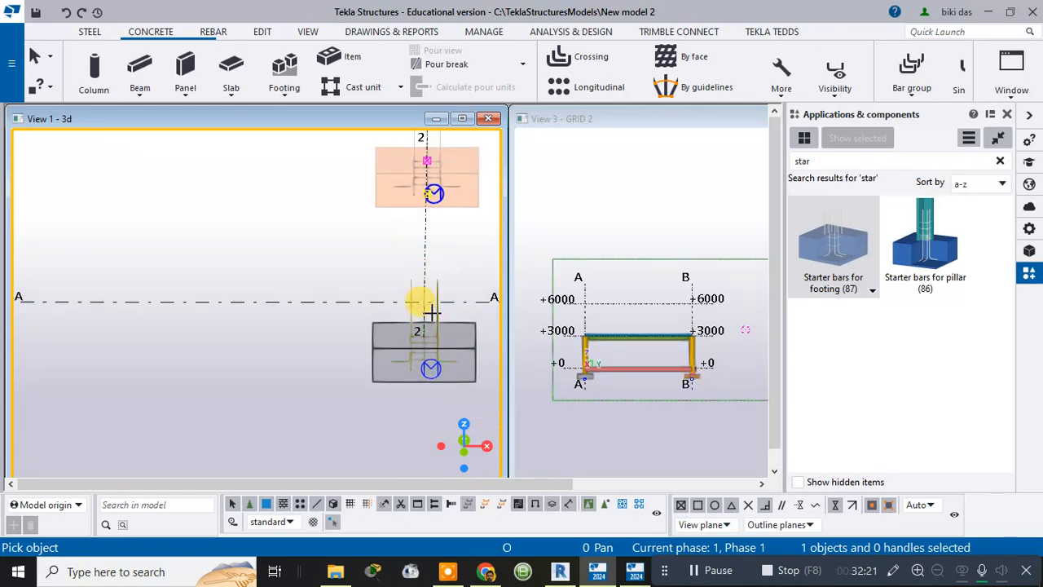
scroll(424, 331, down, 3)
scroll(379, 332, down, 1)
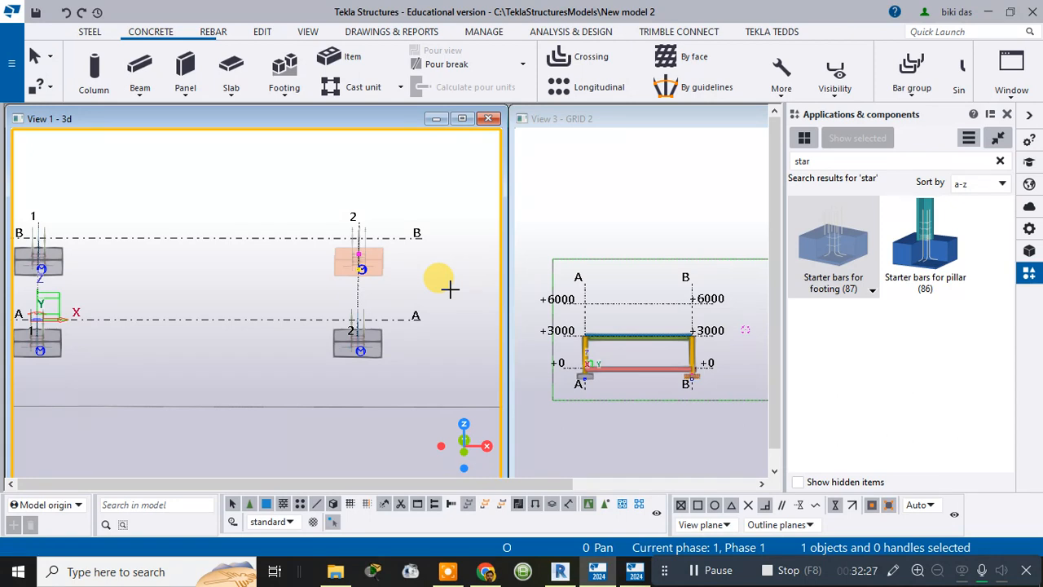
Clear the component search, switch the 3D view to Parts wireframe rendering and inspect the starter bars inside the footings.
click(1000, 161)
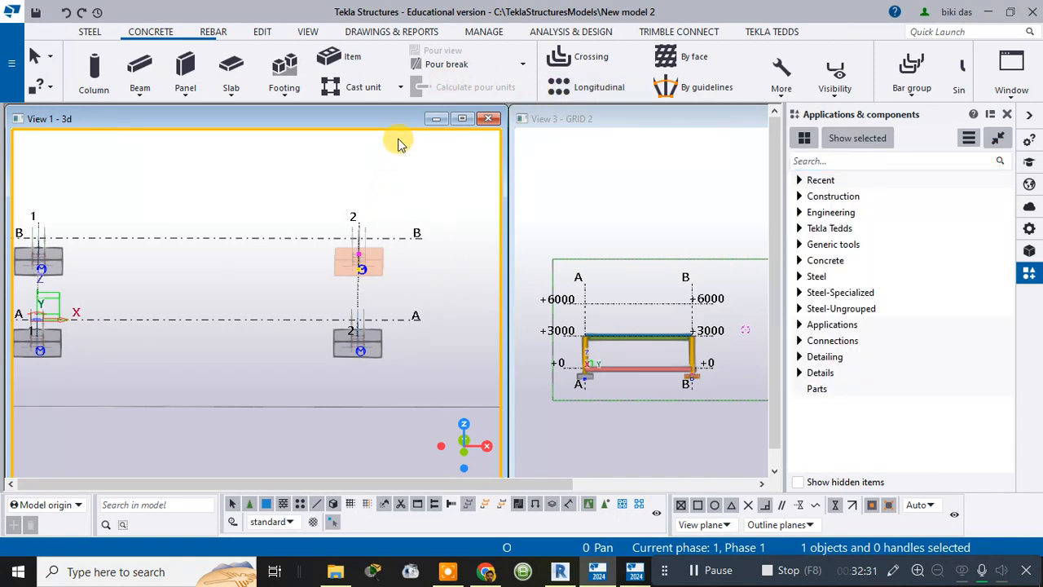
click(299, 32)
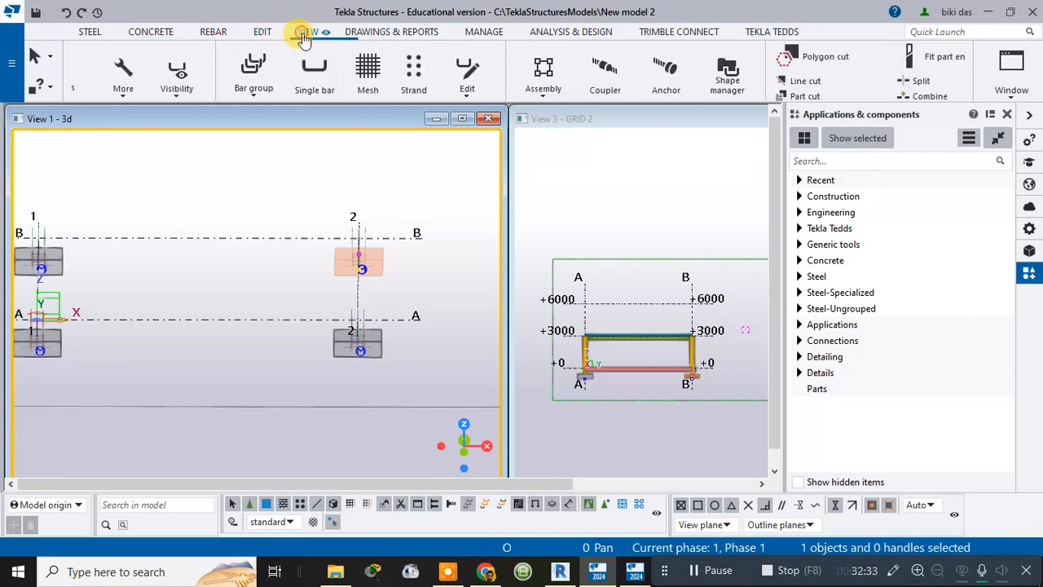
click(497, 88)
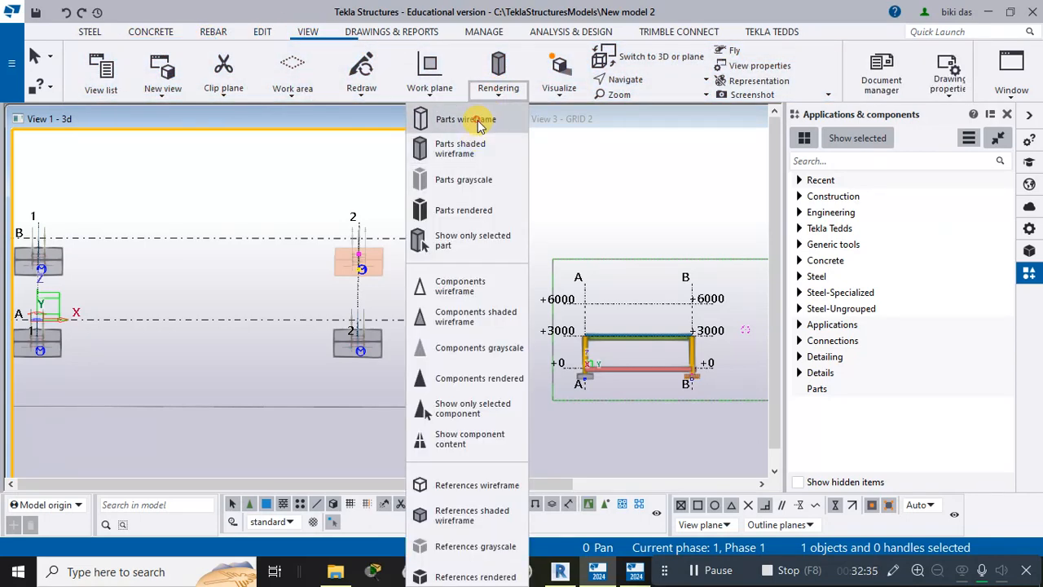
click(465, 119)
scroll(388, 279, up, 5)
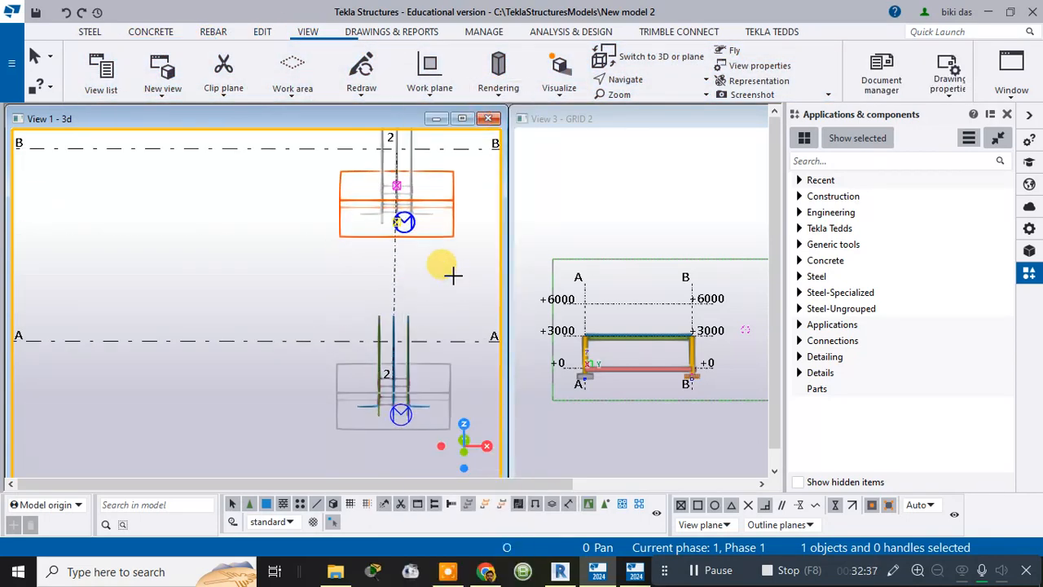
scroll(446, 268, down, 3)
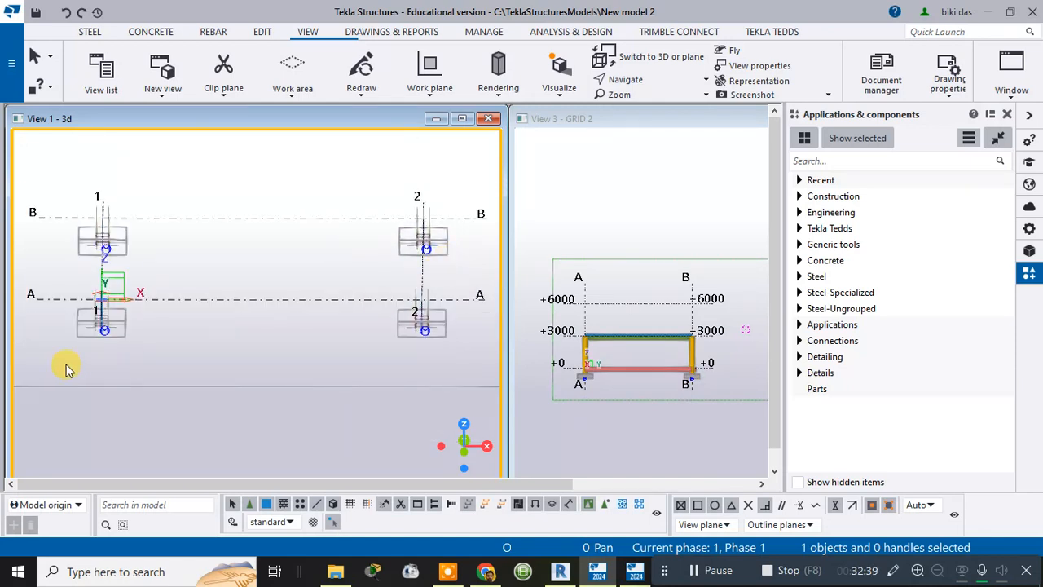
scroll(93, 315, up, 6)
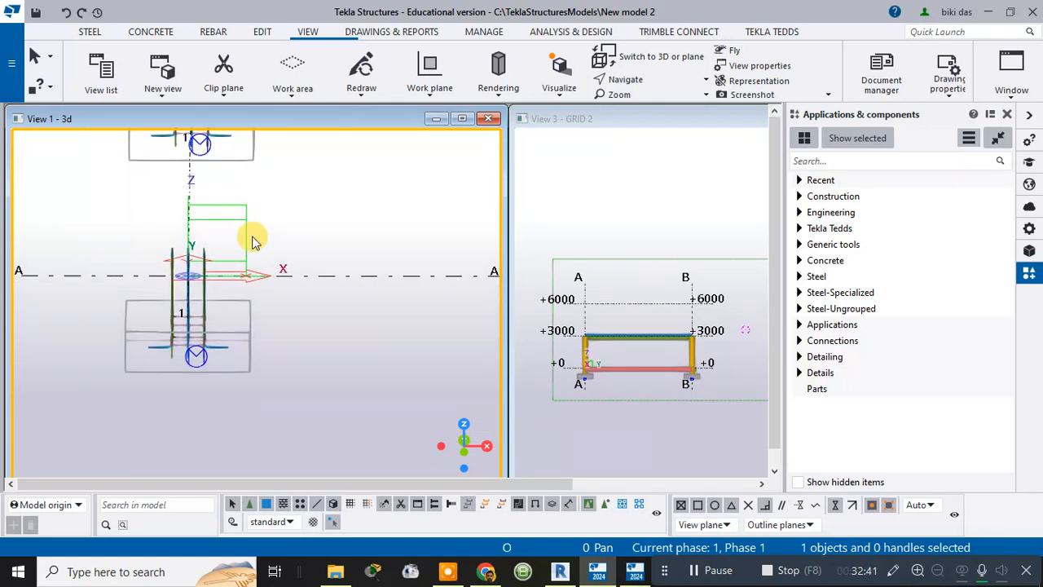
Search the components catalogue for "pad" and apply Pad footing reinforcement (77) to the two footings on grid line 1.
click(943, 162)
text(pad)
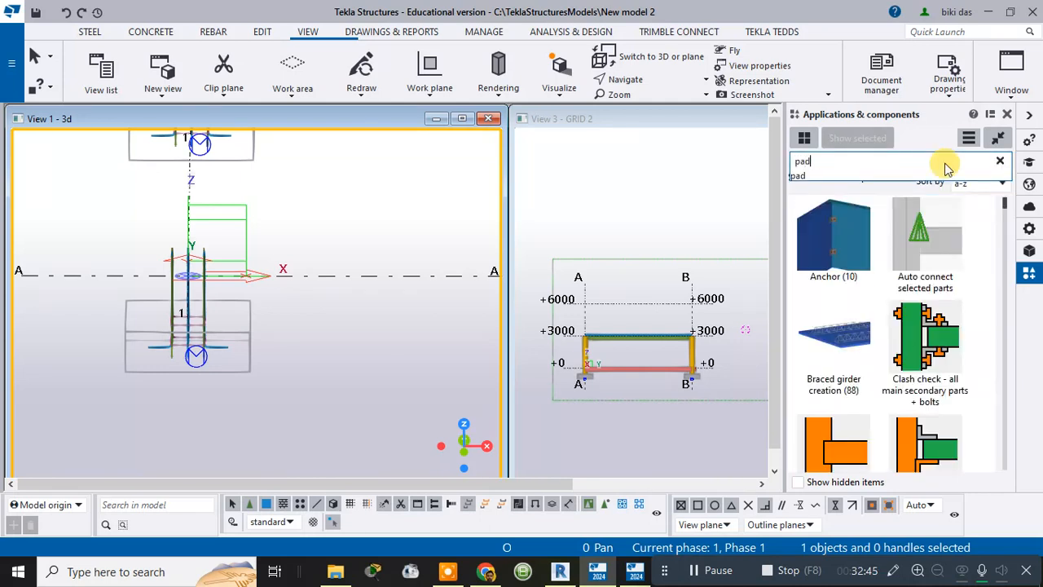
click(835, 269)
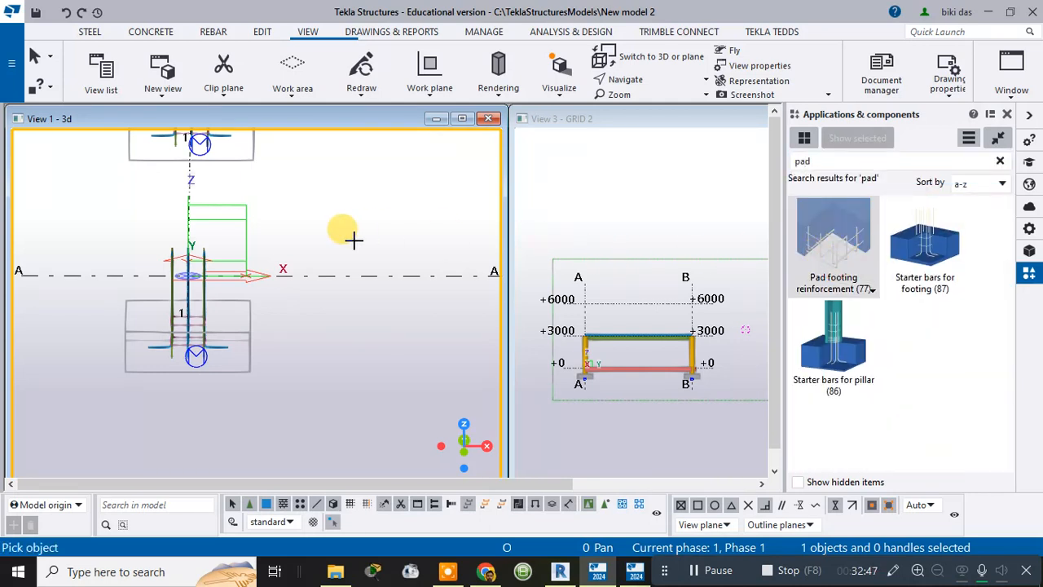
scroll(344, 233, down, 2)
click(254, 321)
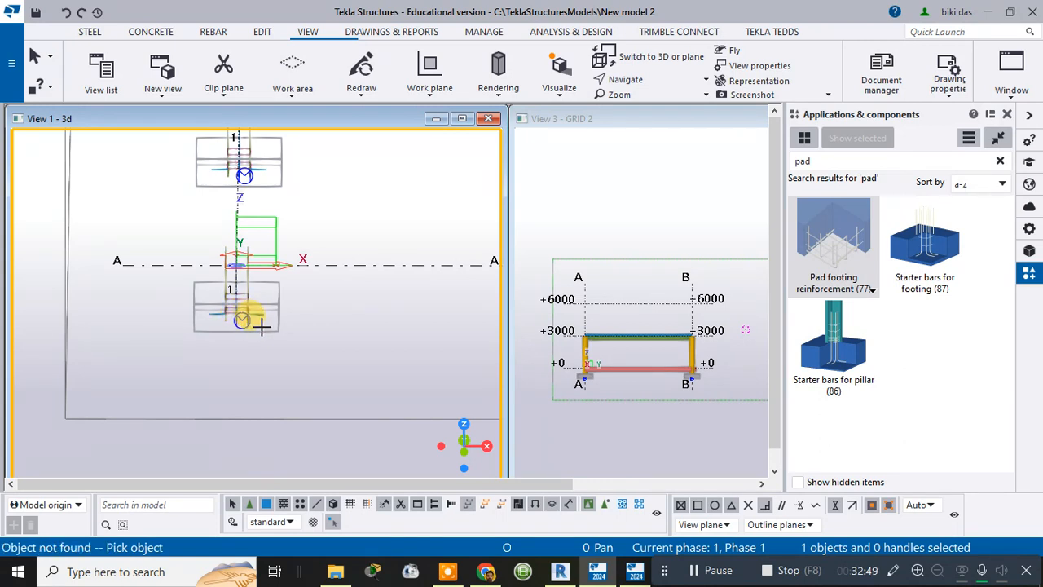
click(261, 326)
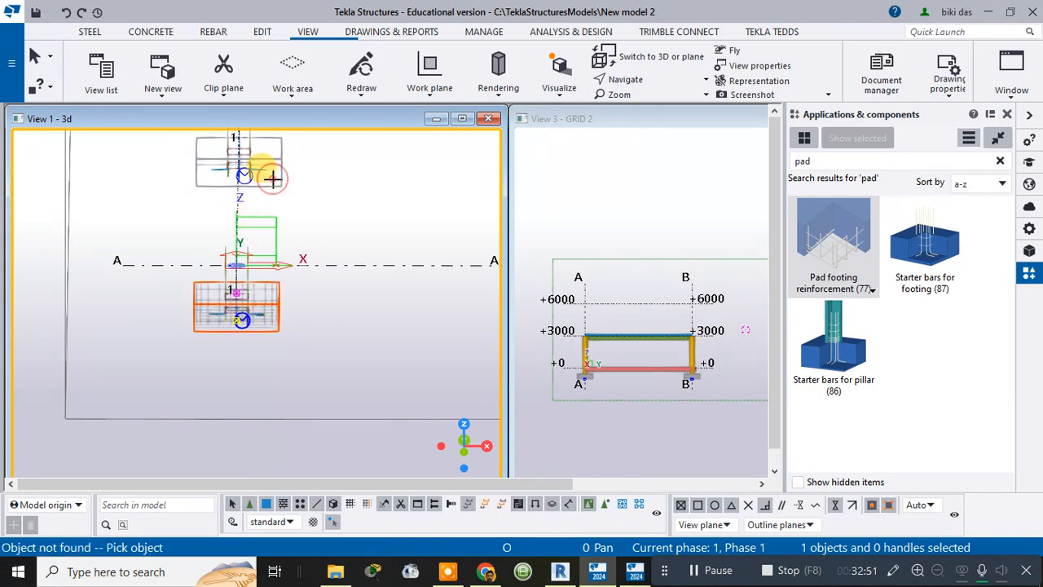
scroll(349, 186, down, 2)
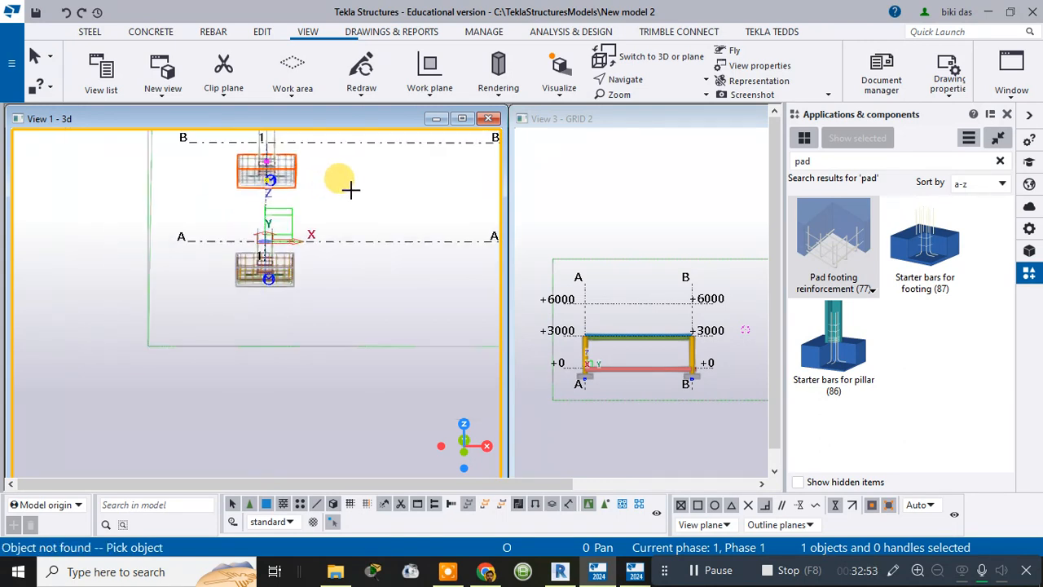
Apply Pad footing reinforcement (77) to the two footings on grid line 2 and end the command.
middle_drag(349, 187, 47, 228)
click(328, 224)
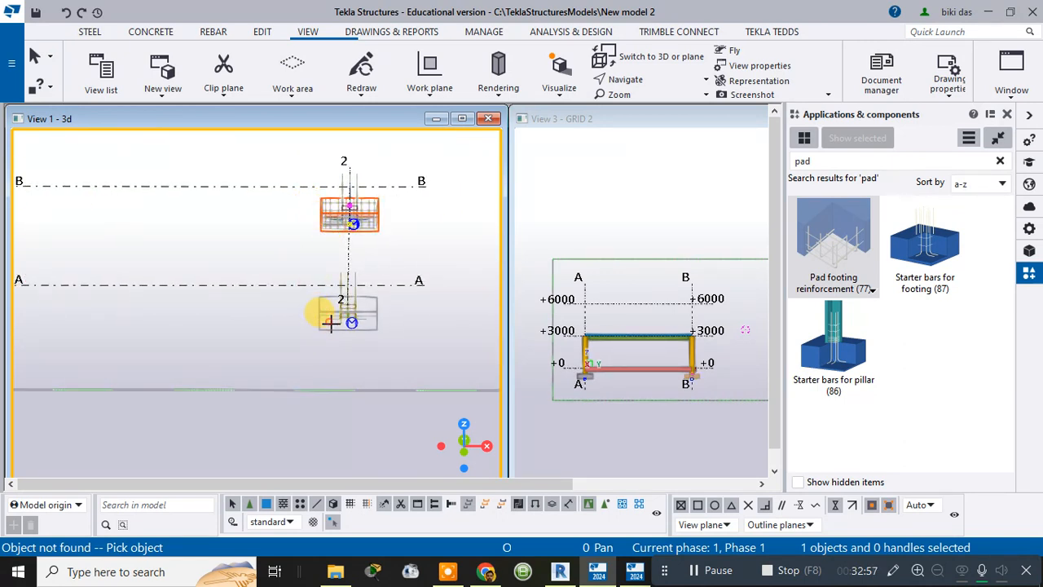
click(330, 324)
scroll(400, 305, up, 6)
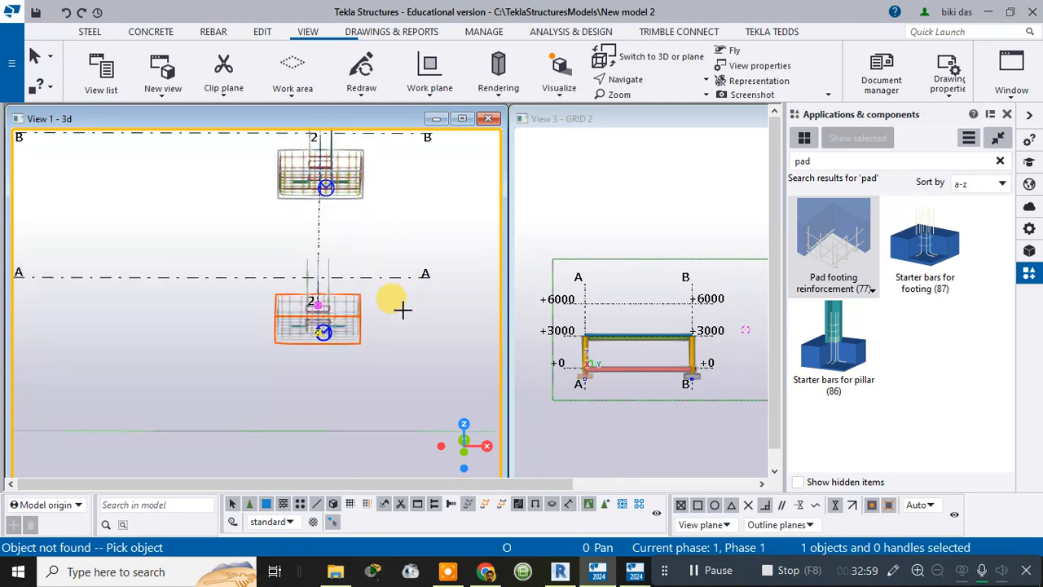
scroll(196, 218, down, 5)
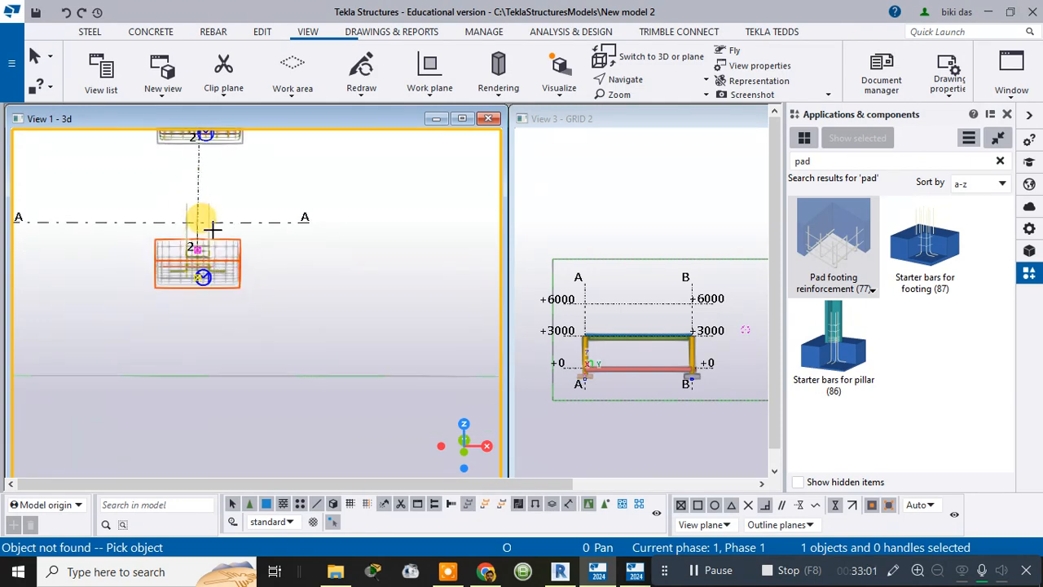
right_click(287, 364)
click(306, 367)
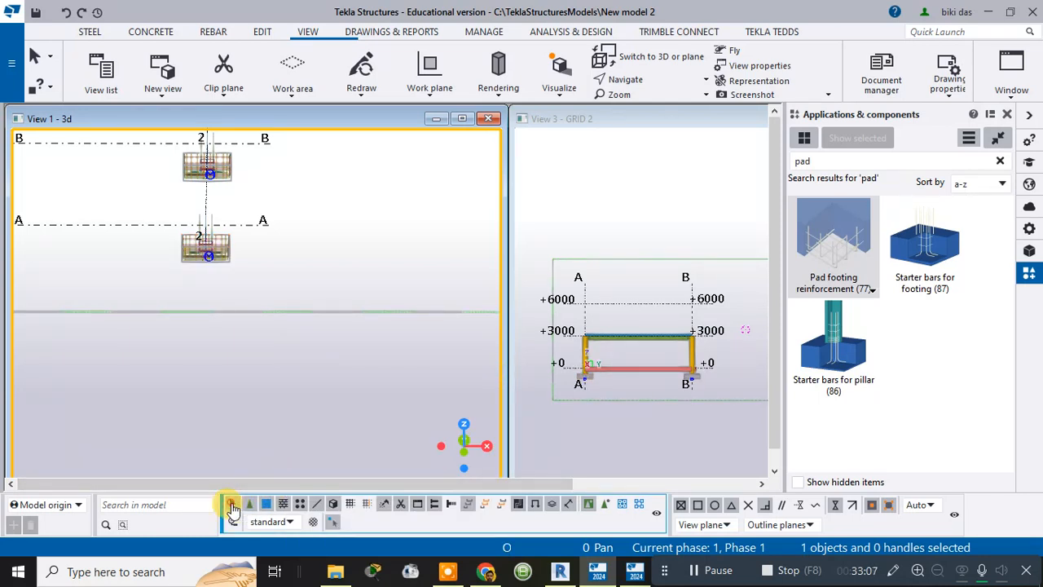
Show only the columns in the 3D view by setting its visible object group to Name - Column.
click(232, 503)
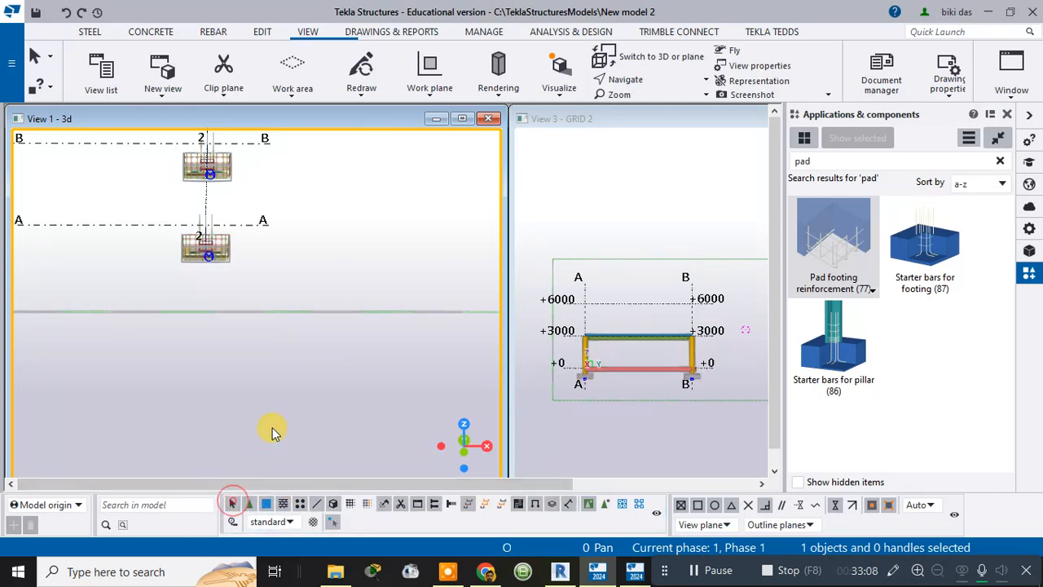
double_click(330, 255)
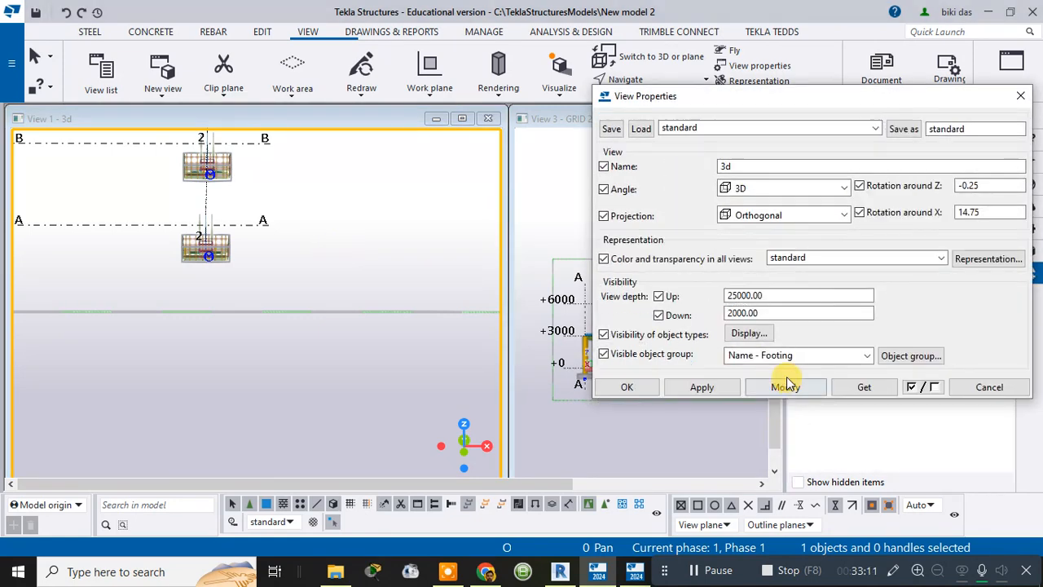
click(862, 356)
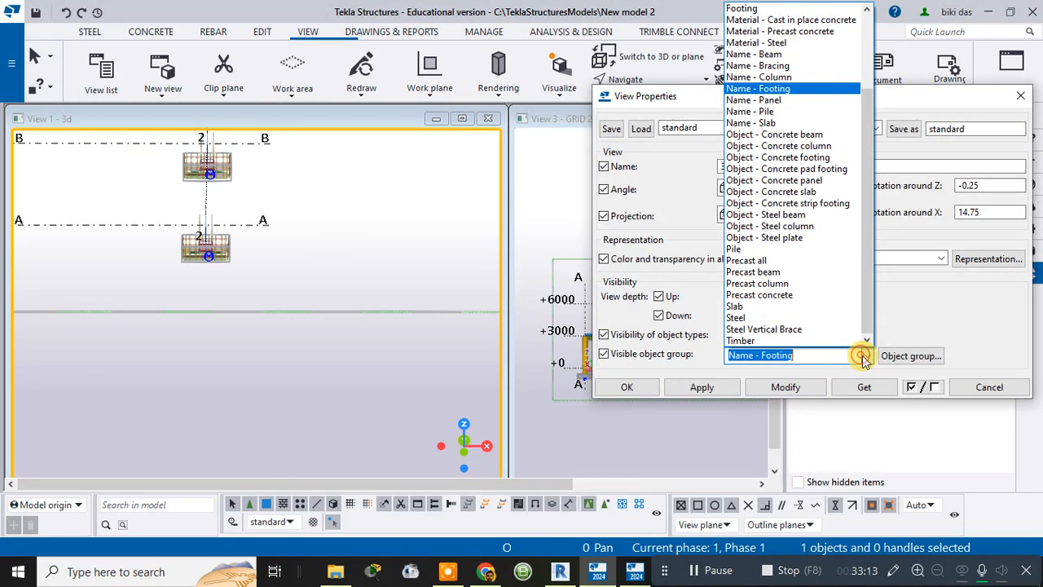
click(762, 77)
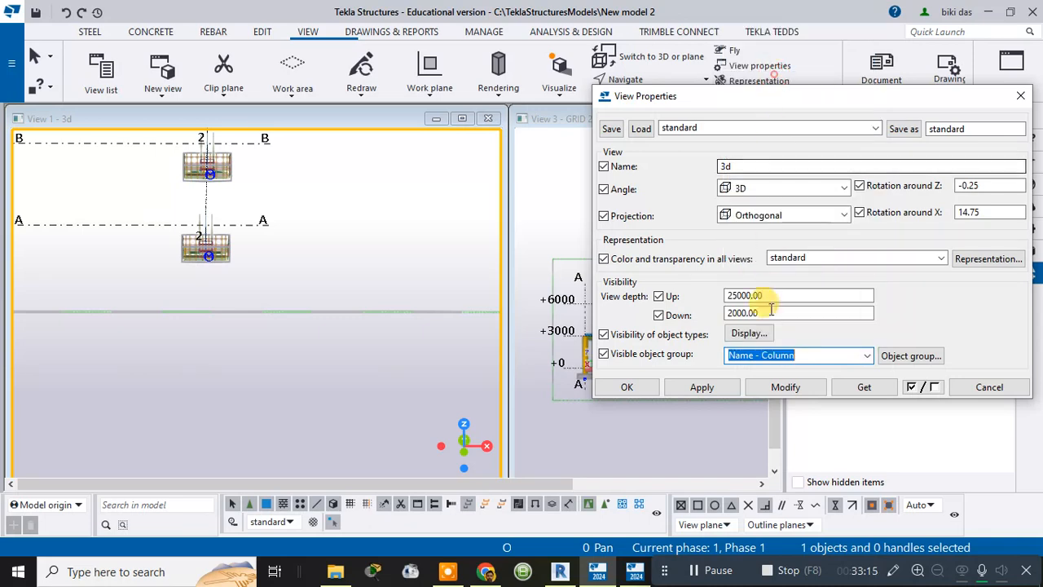
click(783, 386)
click(629, 387)
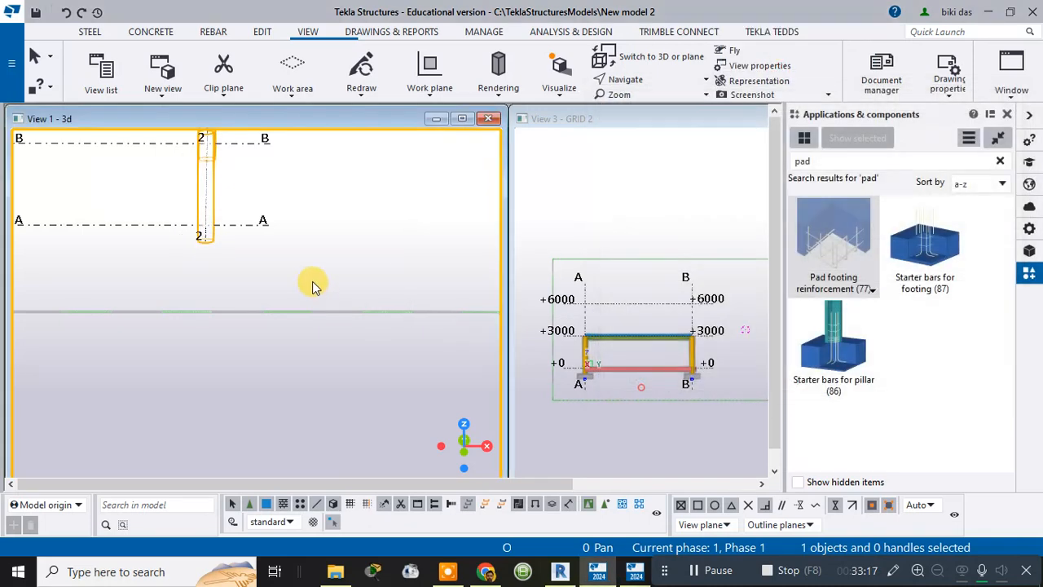
scroll(322, 277, down, 4)
ctrl+middle_drag(368, 232, 356, 266)
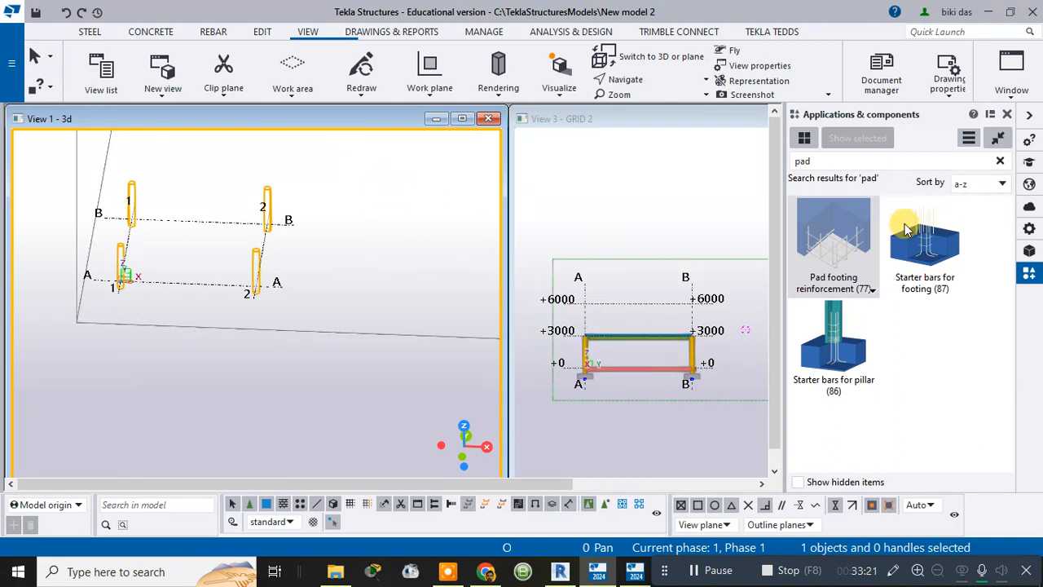
Select all four columns and search the components catalogue for "colu" to find a column reinforcement component.
click(907, 162)
click(999, 161)
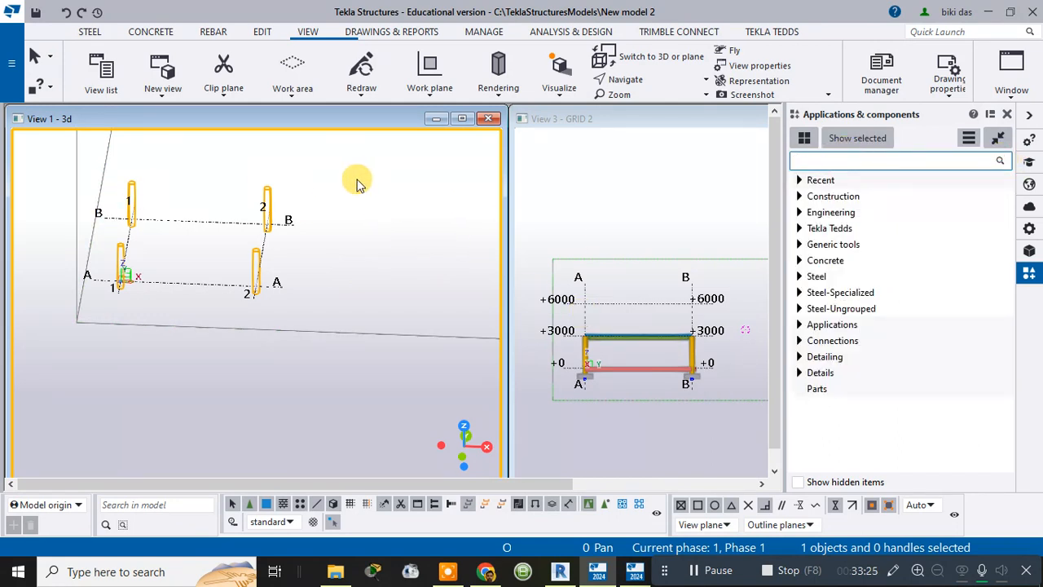
drag(387, 175, 52, 308)
click(844, 162)
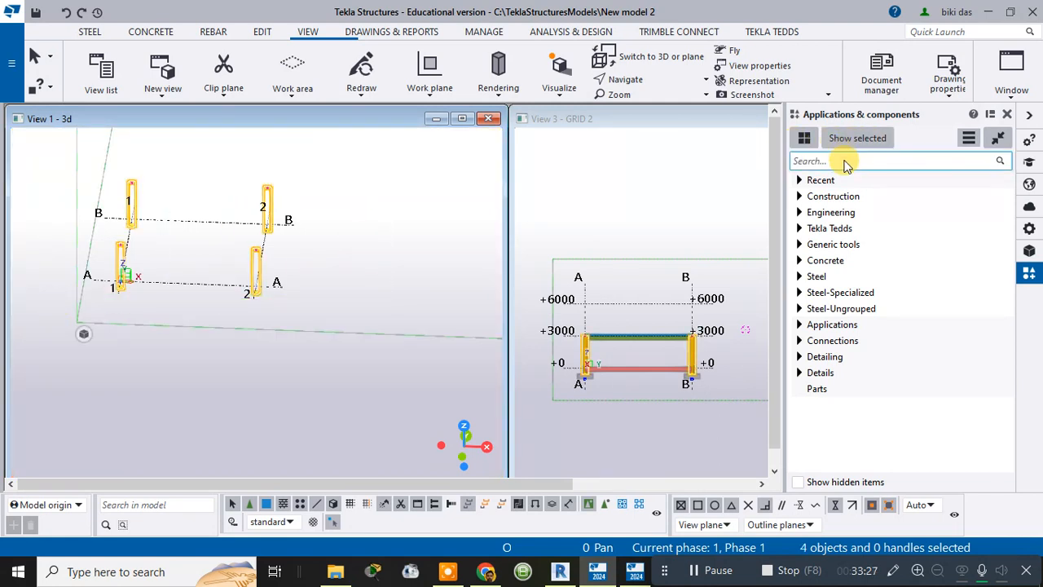
text(colu)
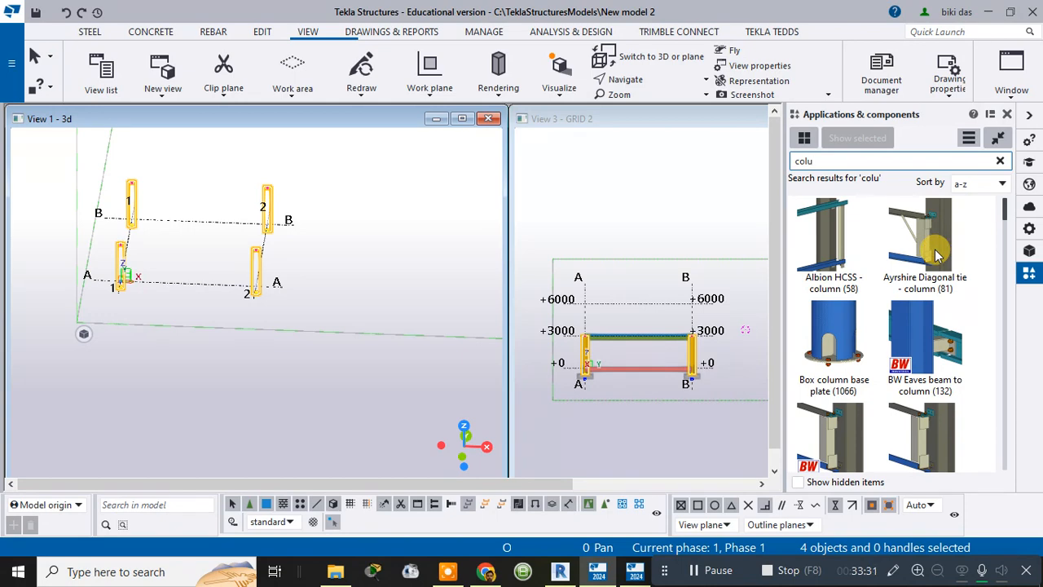
scroll(937, 269, down, 5)
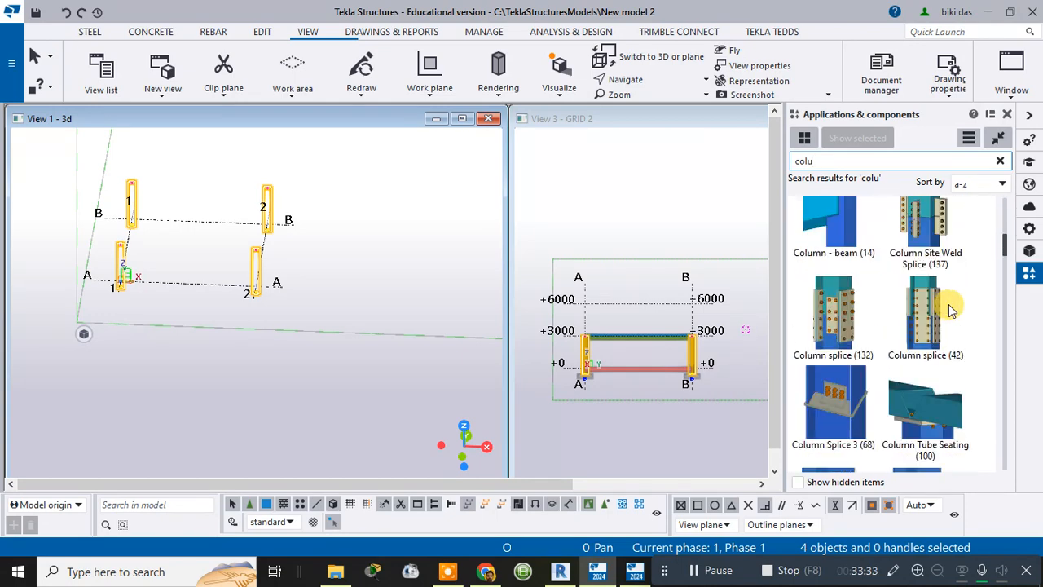
scroll(950, 310, down, 5)
Apply Columns - automated reinforcement layout (57) to the columns, view the component's strand reinforcement properties and close them without changes.
click(945, 269)
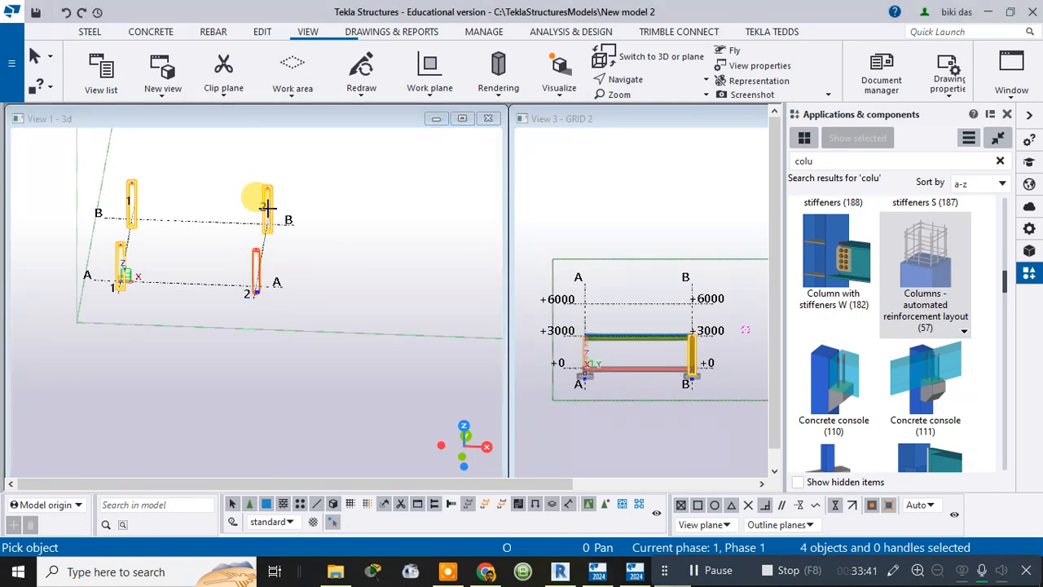
drag(317, 174, 103, 312)
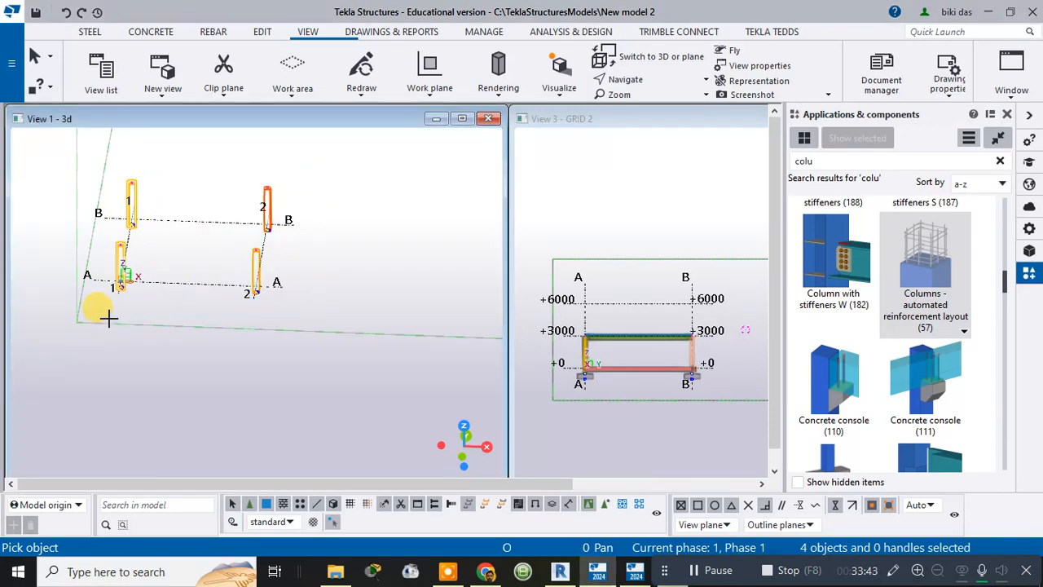
scroll(201, 228, up, 5)
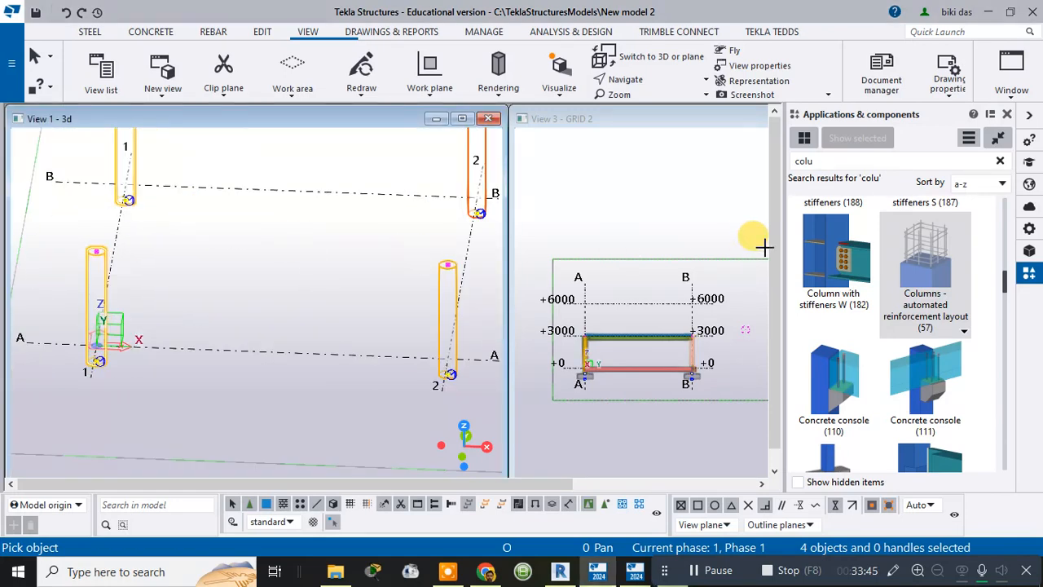
double_click(477, 324)
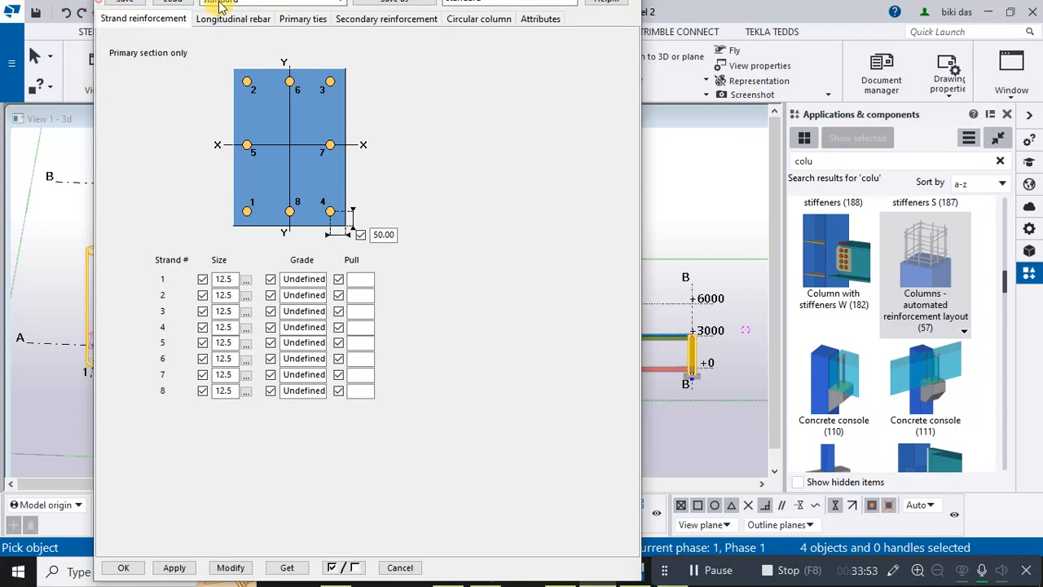
click(400, 567)
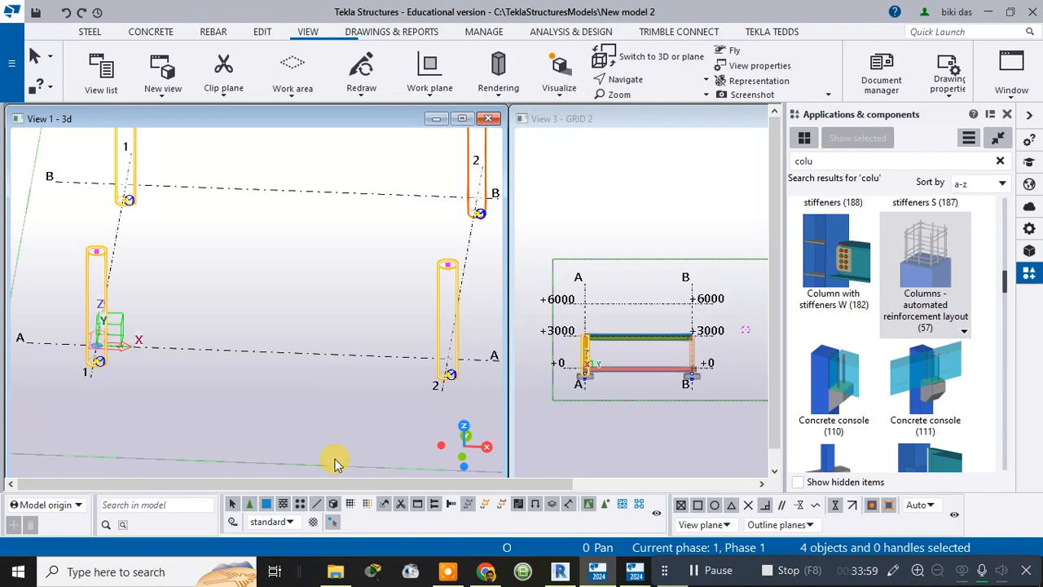
Reapply Parts wireframe rendering to the column-only 3D view.
click(559, 89)
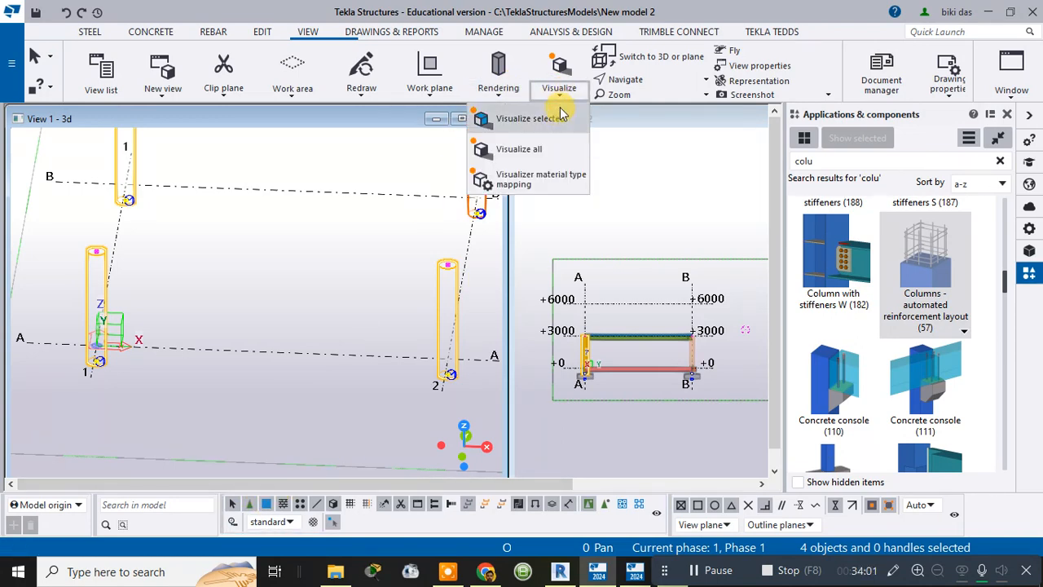
click(559, 92)
click(500, 88)
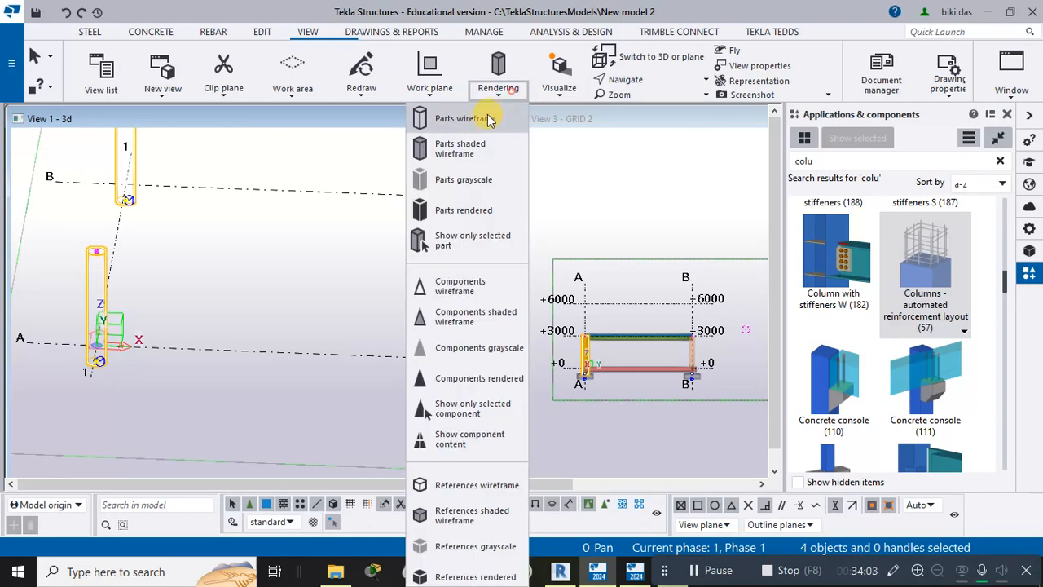
click(486, 120)
View the reinforcement component properties of the column at grid A/2 and close them without changes.
click(481, 179)
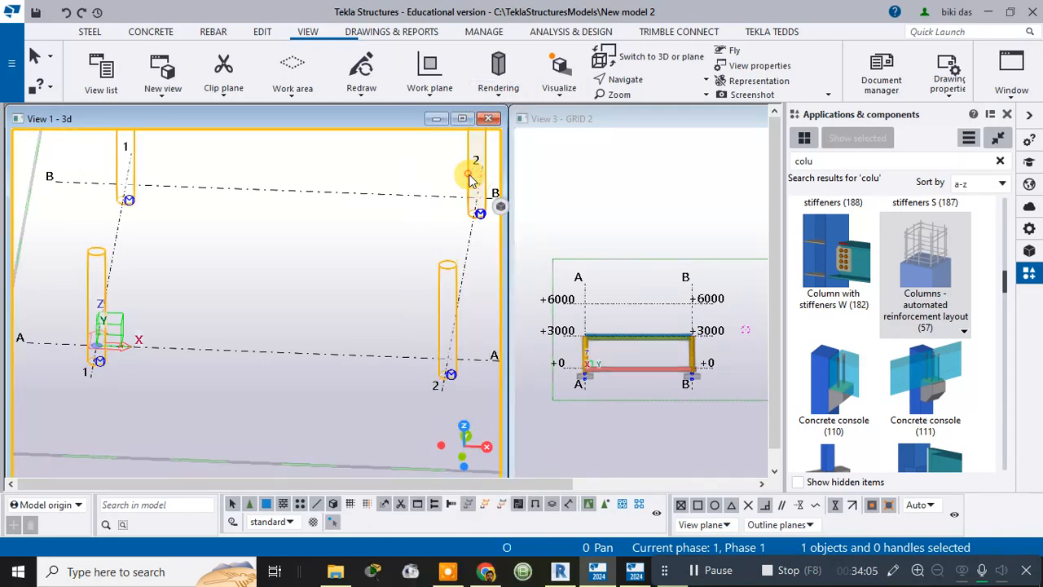
click(453, 290)
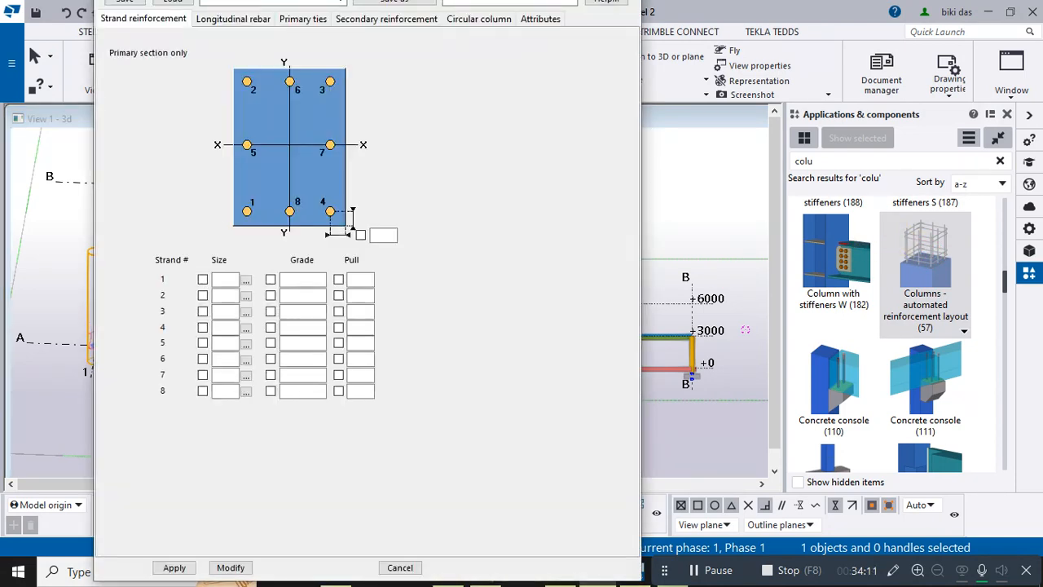
click(400, 567)
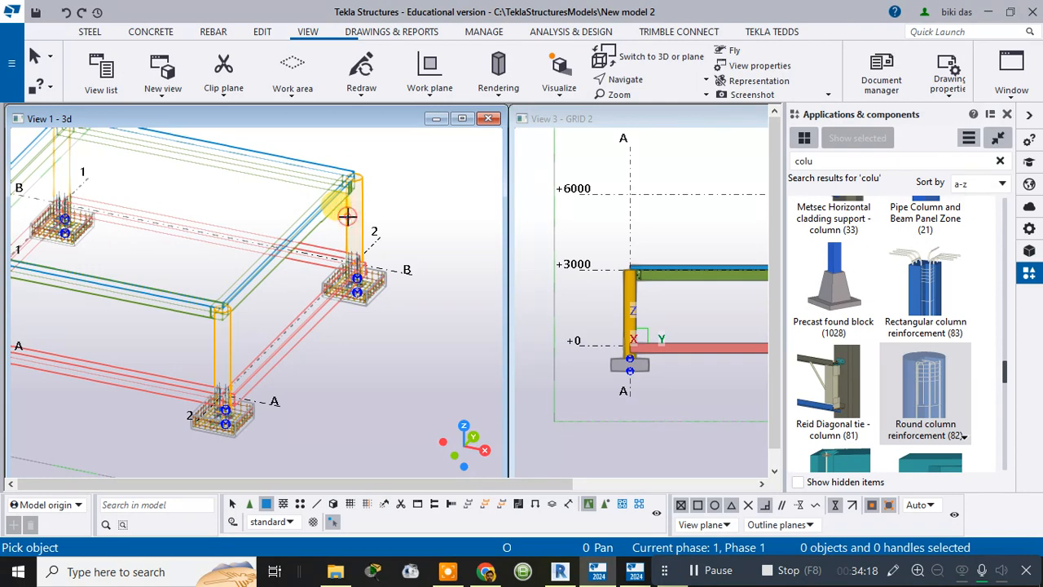
Apply Round column reinforcement (82) to the four columns of the frame.
scroll(97, 263, down, 3)
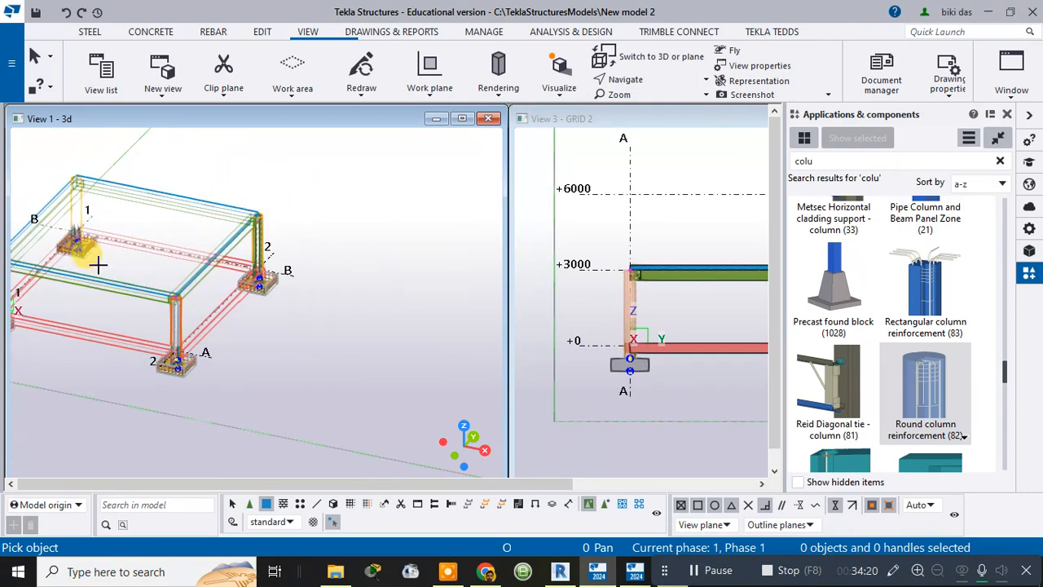
scroll(97, 263, up, 5)
click(215, 218)
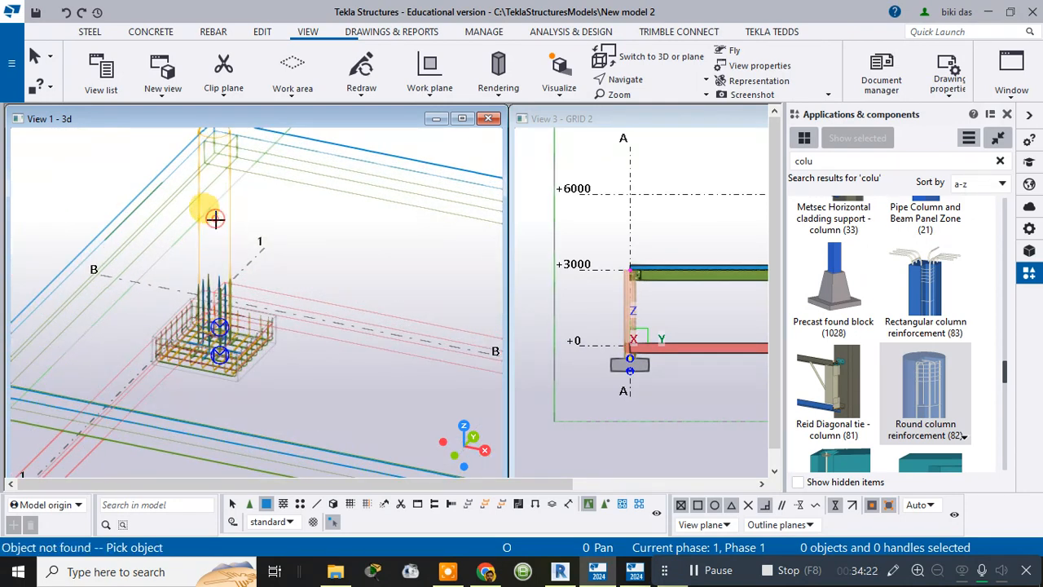
scroll(232, 232, down, 5)
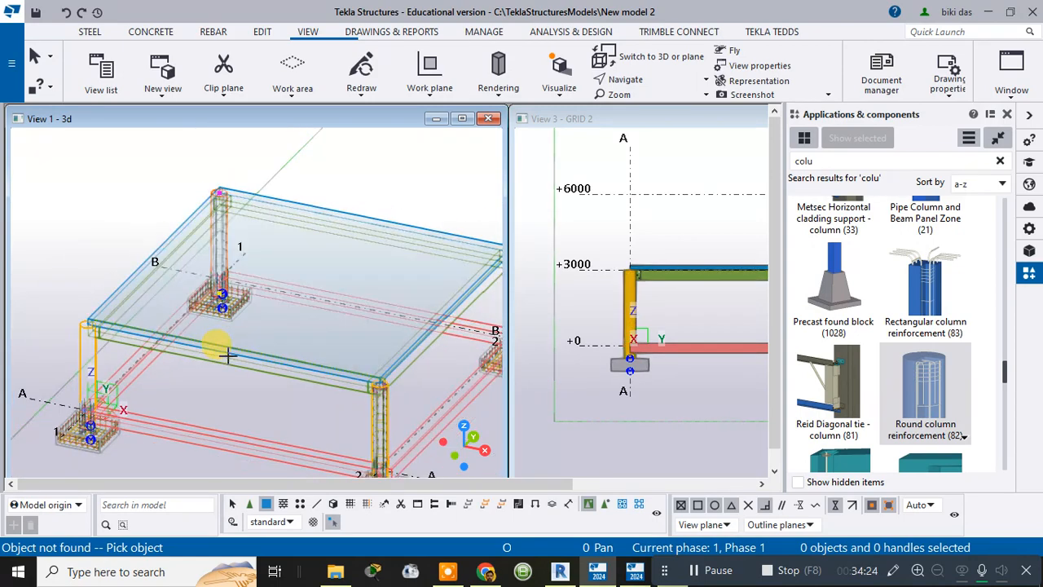
scroll(114, 283, up, 5)
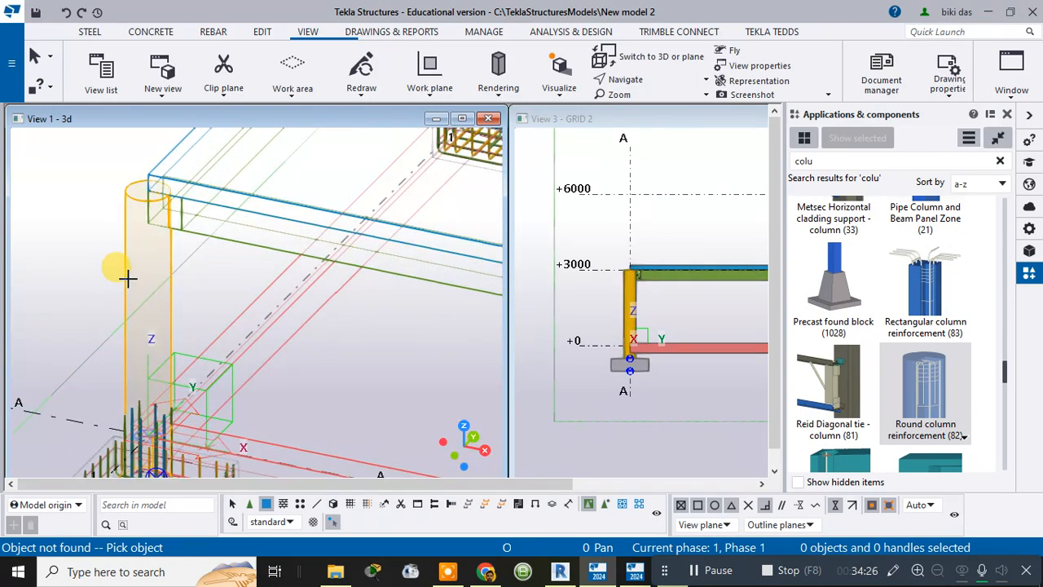
scroll(118, 270, down, 3)
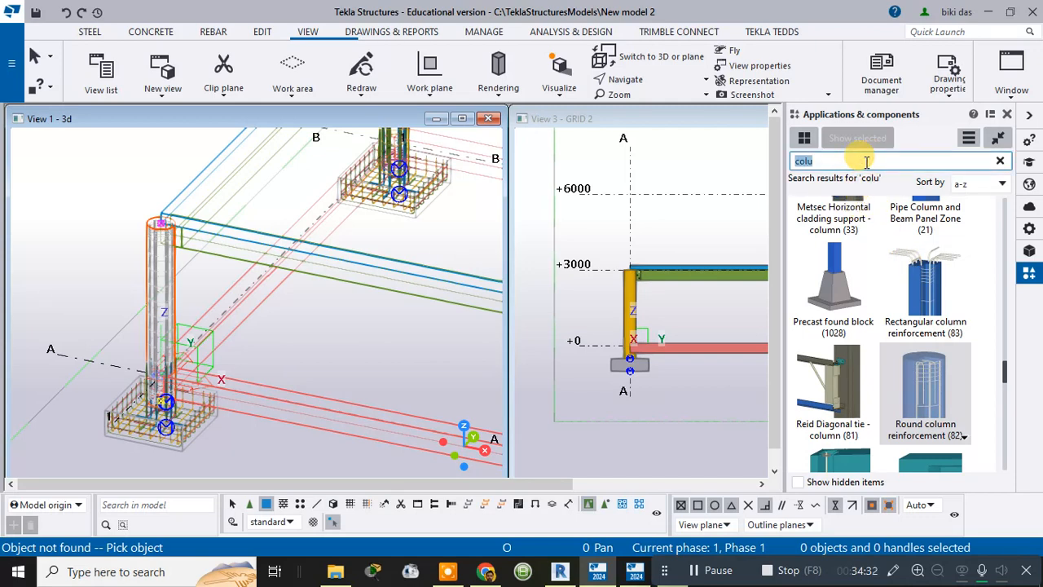
Search the components catalogue for "beam" and view the Beam end reinforcement (79) properties, closing them without changes.
text(beam)
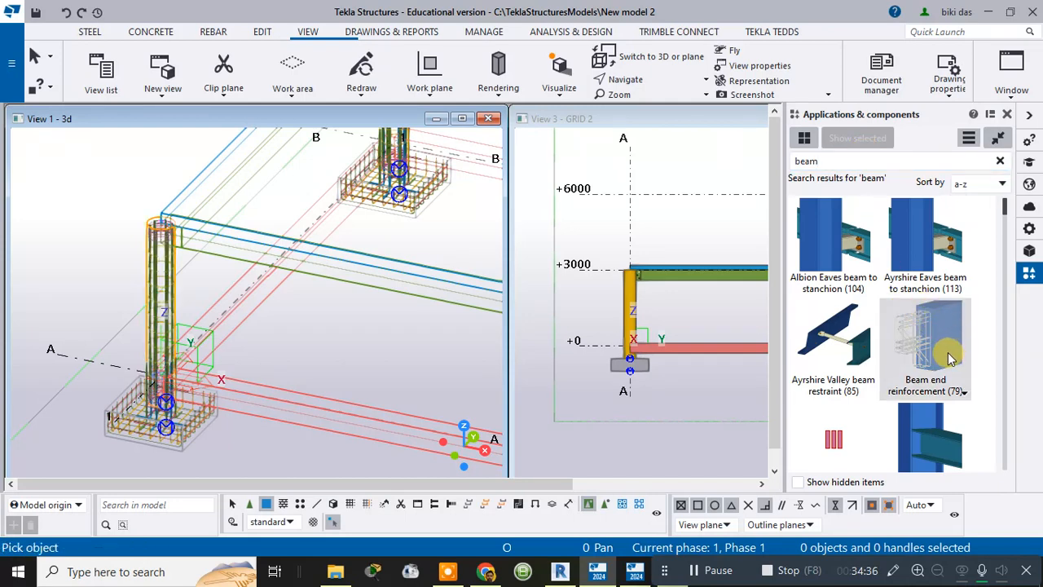
click(387, 285)
ctrl+middle_drag(387, 285, 404, 315)
click(440, 326)
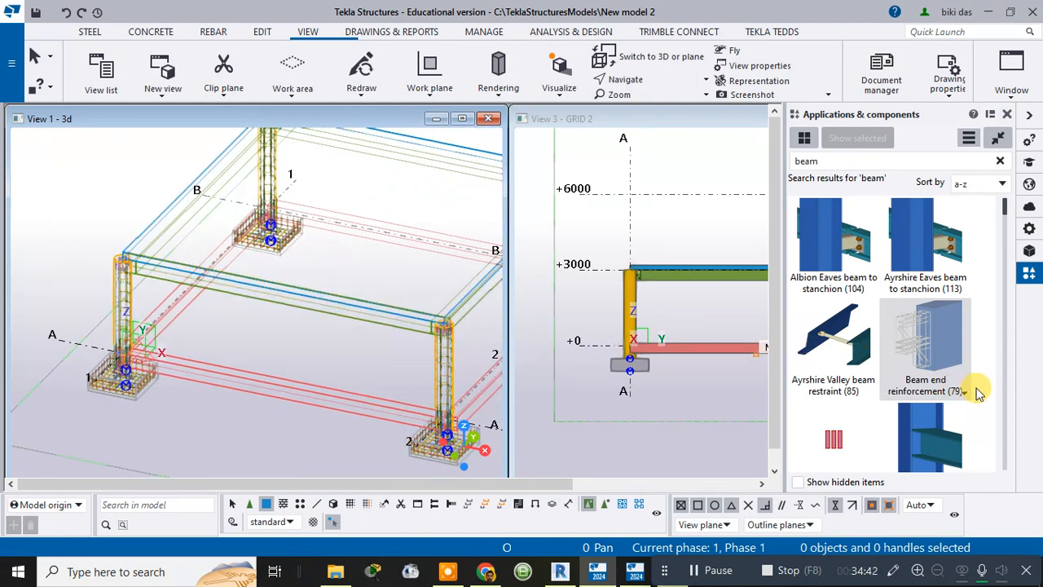
double_click(495, 330)
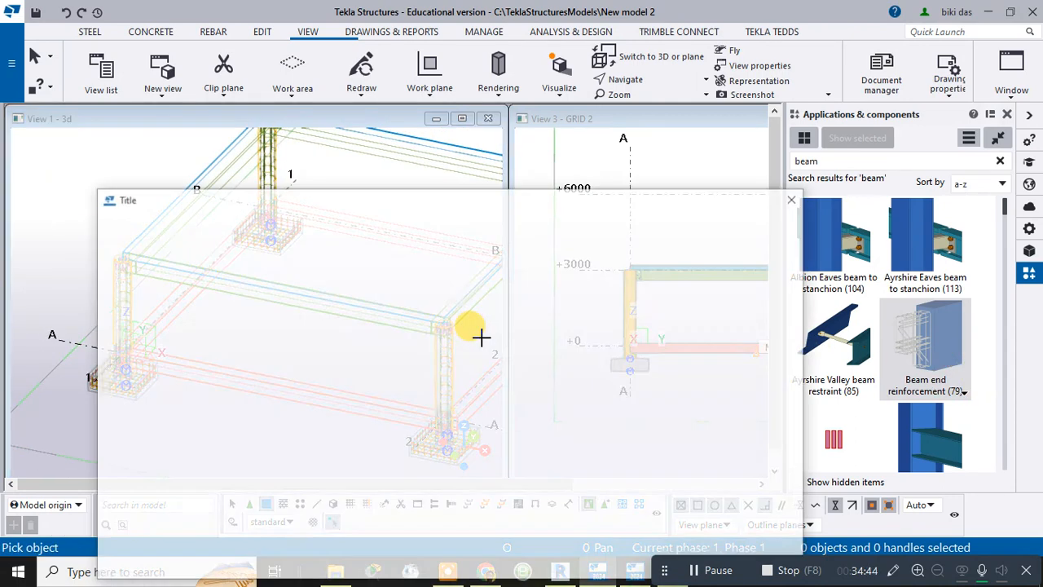
click(788, 100)
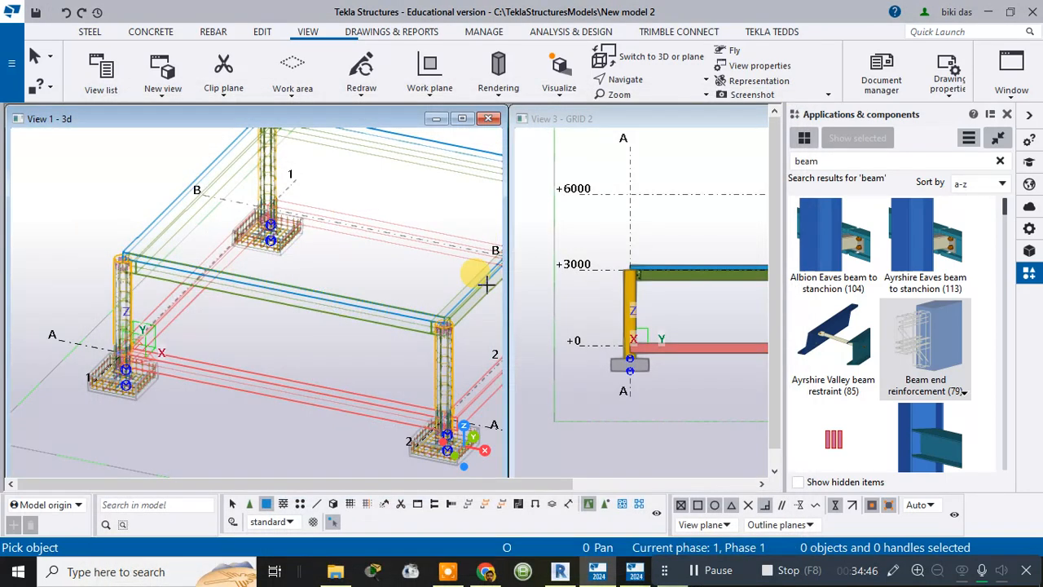
Try to apply Beam end reinforcement (79) to the ground beam along grid 2 and review the component's bar layout.
ctrl+middle_drag(471, 301, 391, 310)
middle_drag(402, 236, 314, 322)
click(320, 349)
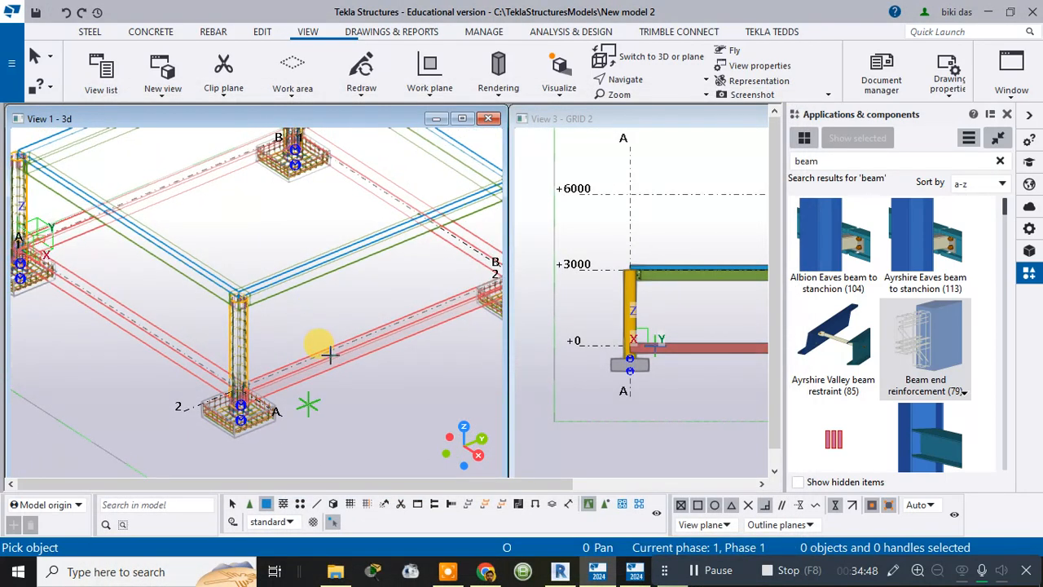
click(958, 344)
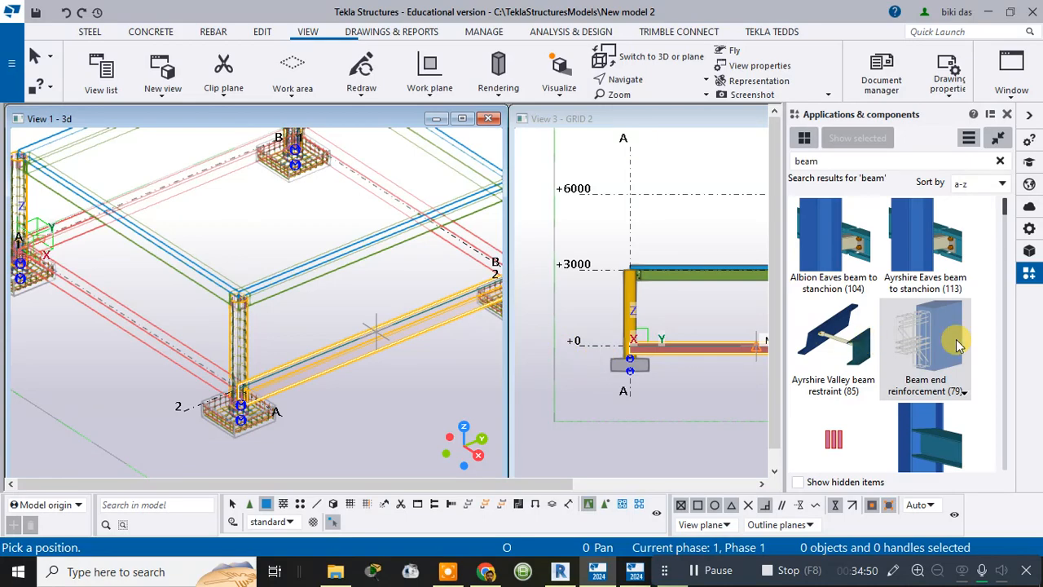
double_click(957, 338)
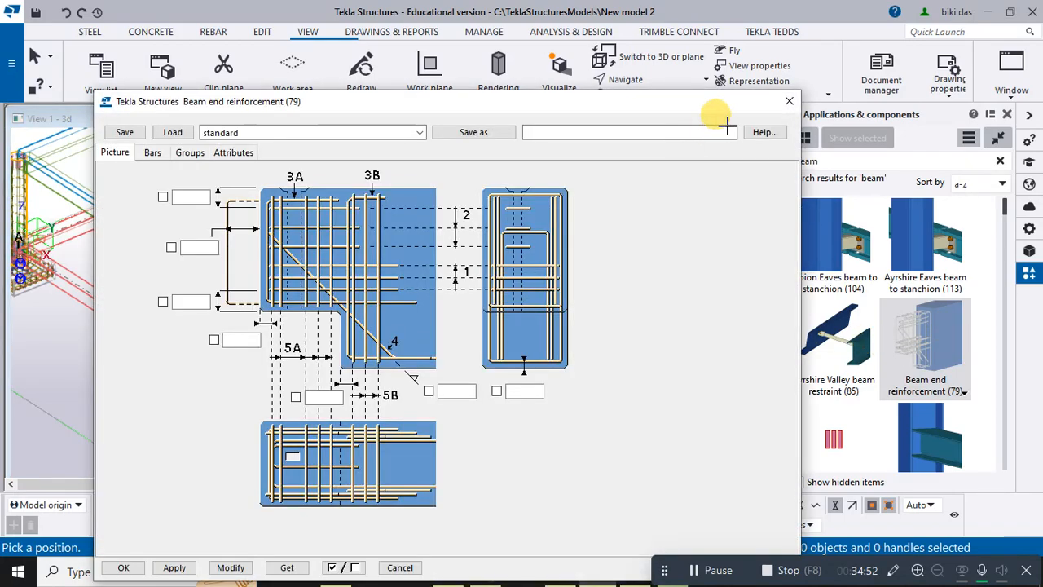
click(794, 102)
Find the Beam reinforcement (63) component in the catalogue, view its parameters and close them without changes.
scroll(892, 294, down, 1)
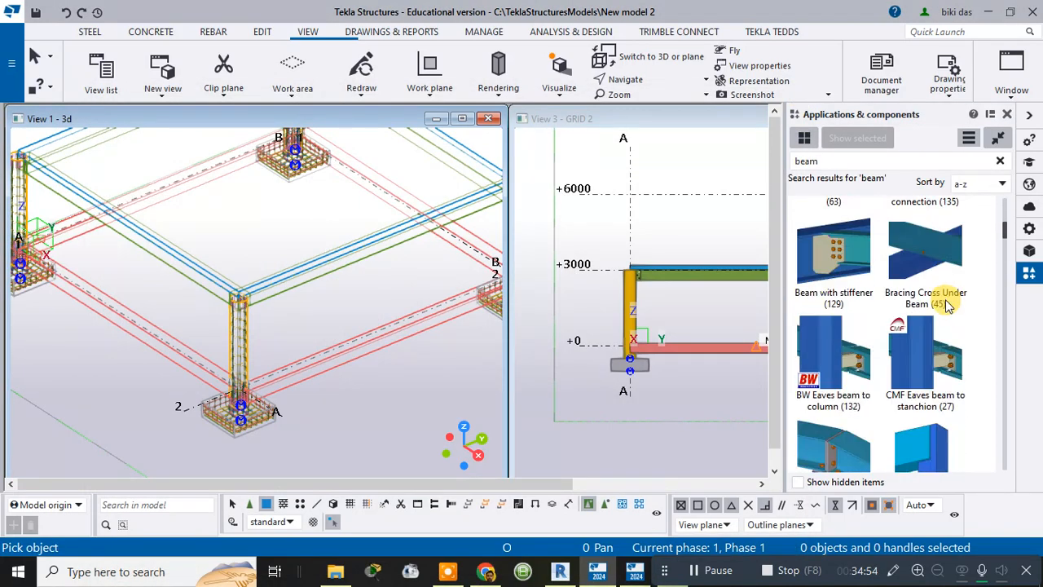
scroll(888, 278, up, 1)
click(850, 294)
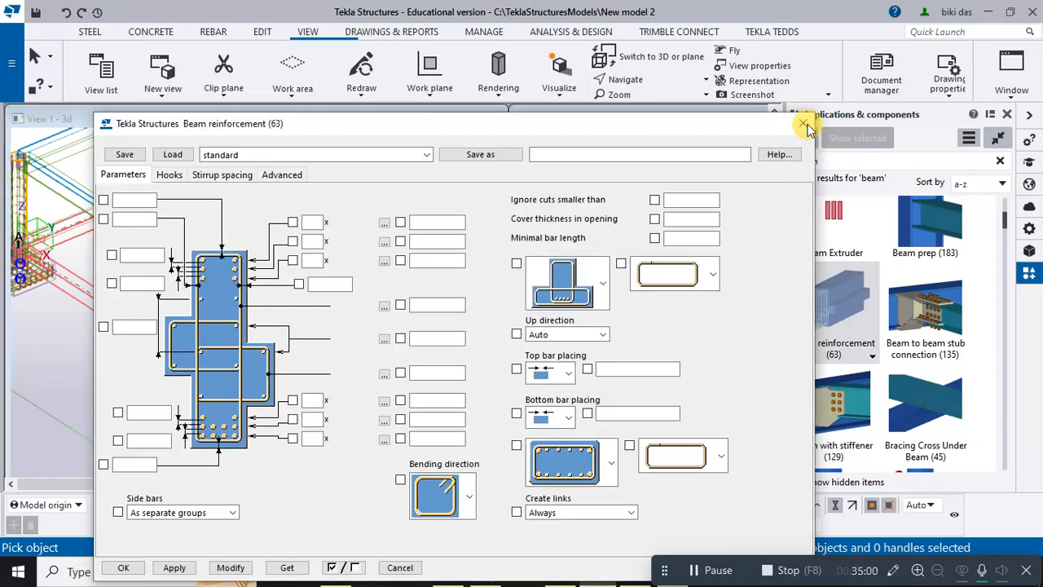
click(802, 123)
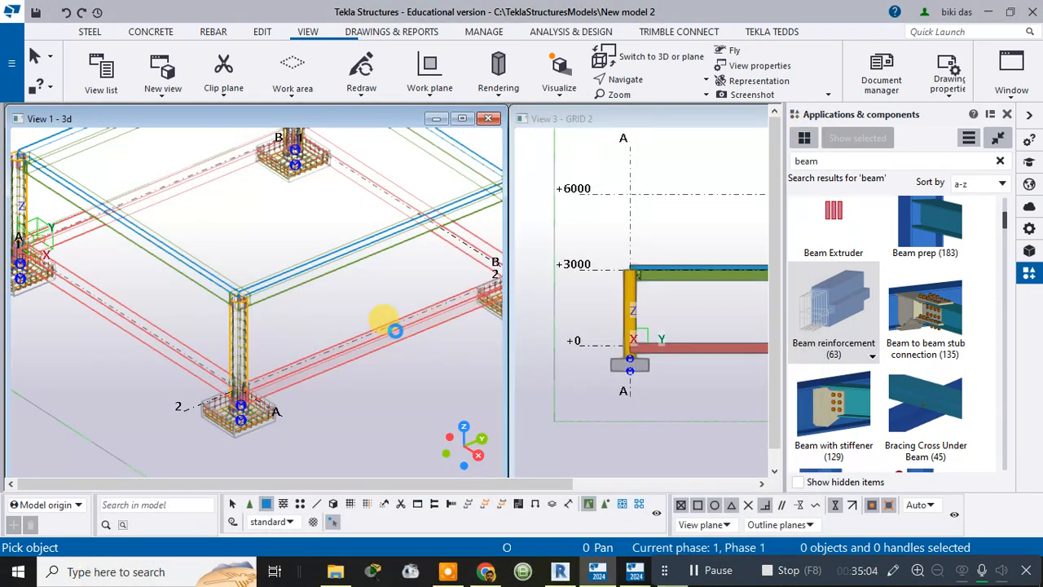
Apply Beam reinforcement (63) to the ground and upper beams along grids 2 and A.
click(394, 327)
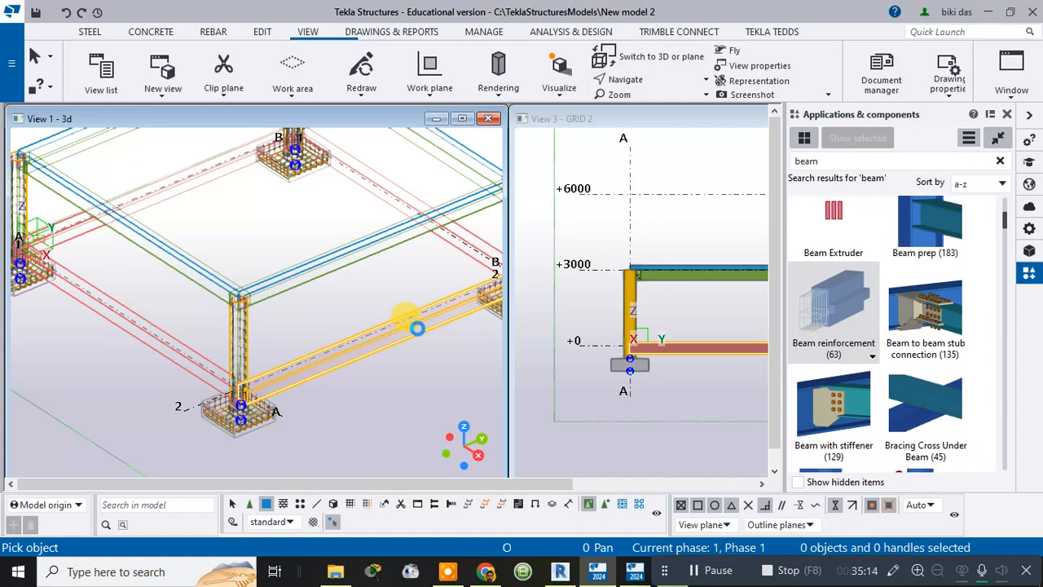
click(416, 328)
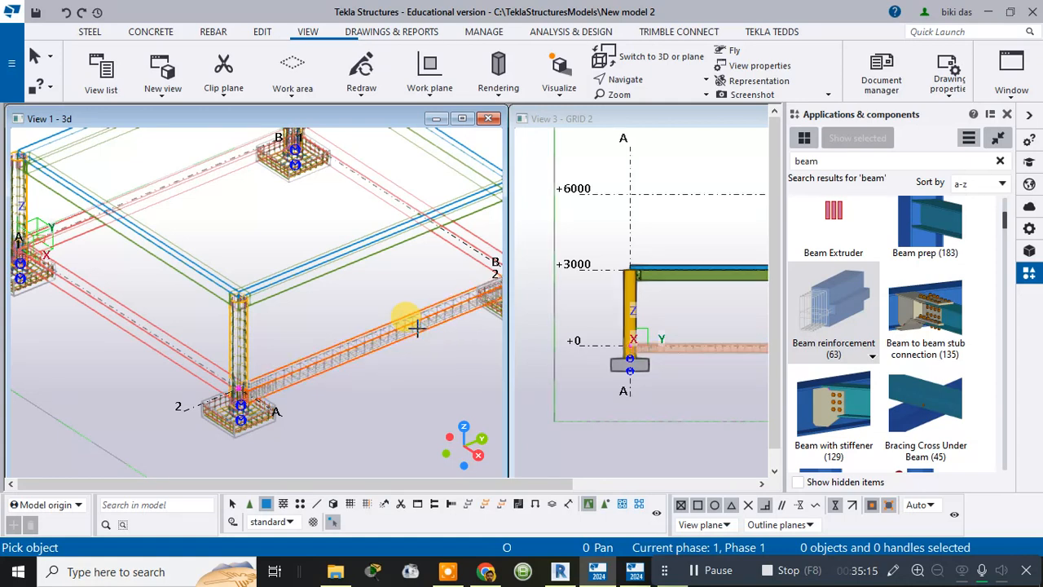
click(366, 263)
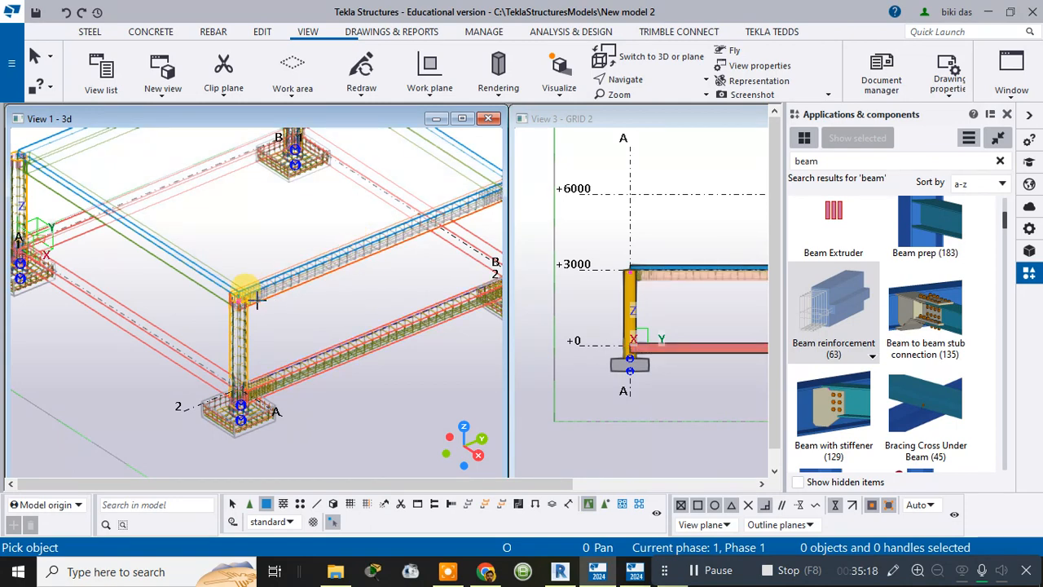
click(203, 292)
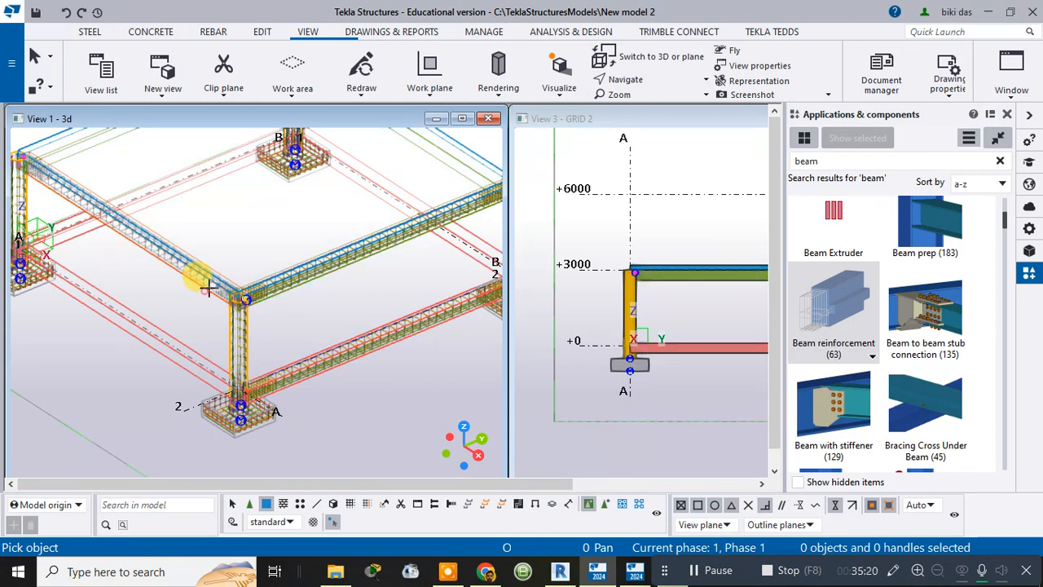
click(181, 367)
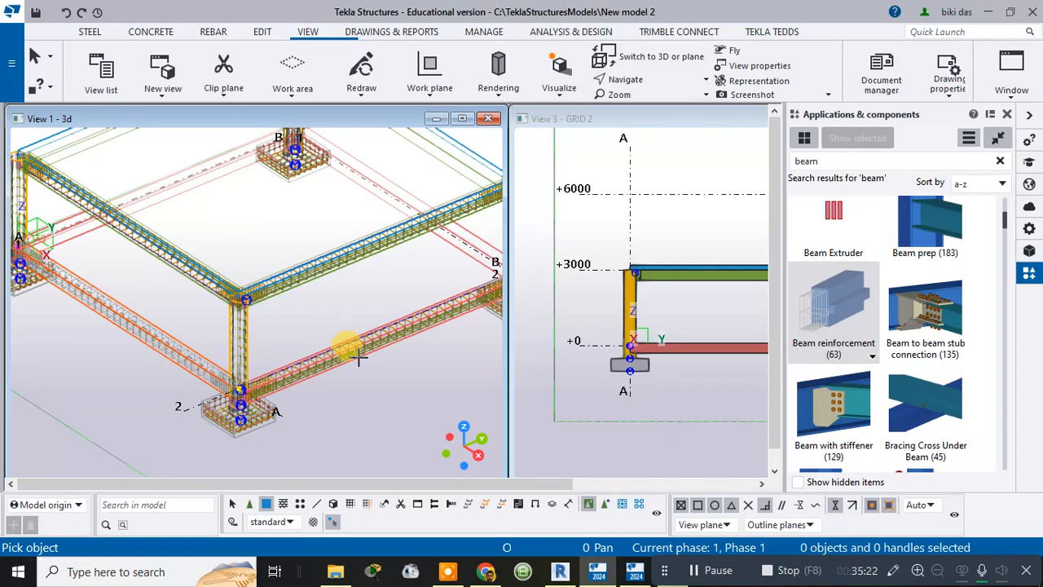
Apply Beam reinforcement (63) to the ground and upper beams along grids B and 1.
scroll(359, 357, down, 2)
middle_drag(448, 356, 386, 355)
middle_drag(316, 365, 338, 373)
middle_drag(342, 371, 128, 381)
mouse_move(406, 316)
ctrl+middle_down()
mouse_move(365, 335)
mouse_move(442, 272)
mouse_move(231, 369)
ctrl+middle_up()
scroll(240, 274, up, 5)
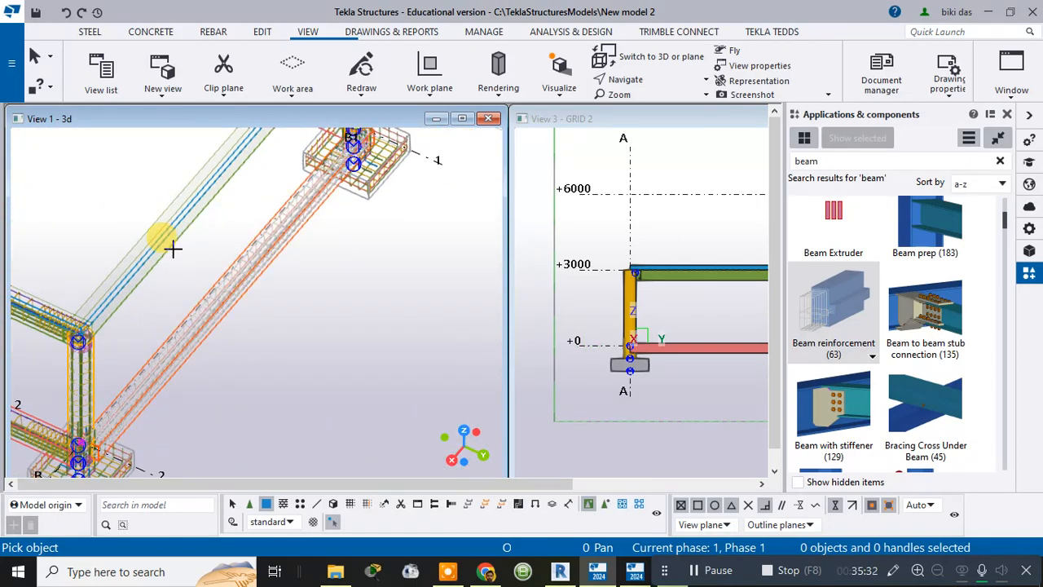
ctrl+middle_drag(174, 233, 180, 308)
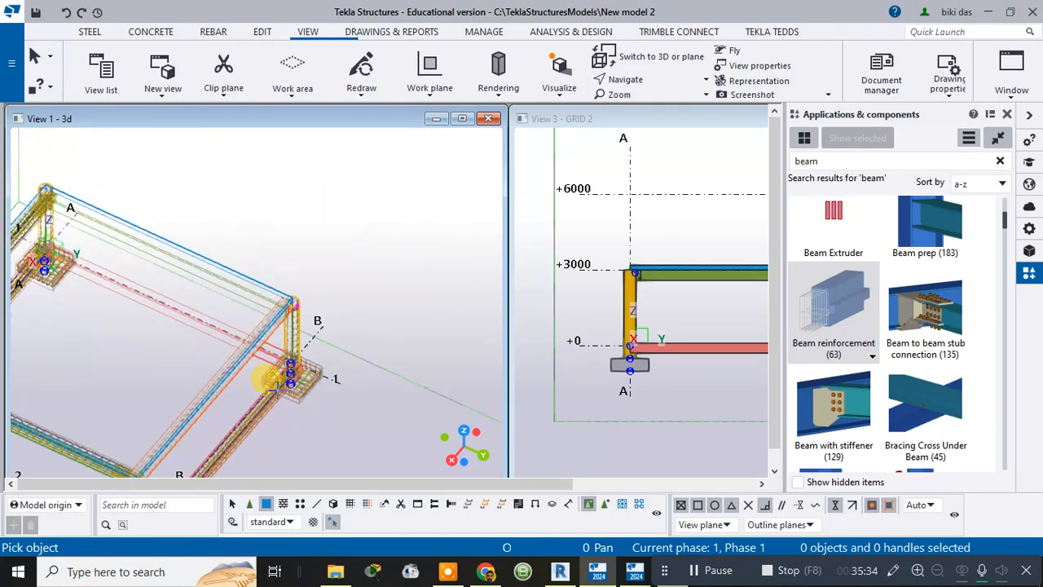
click(187, 316)
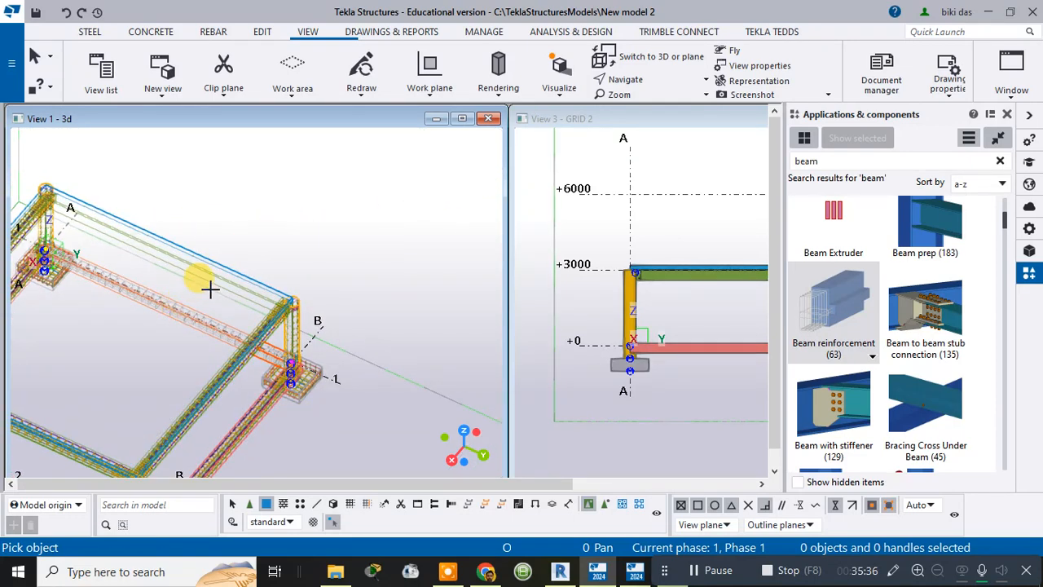
scroll(213, 257, up, 4)
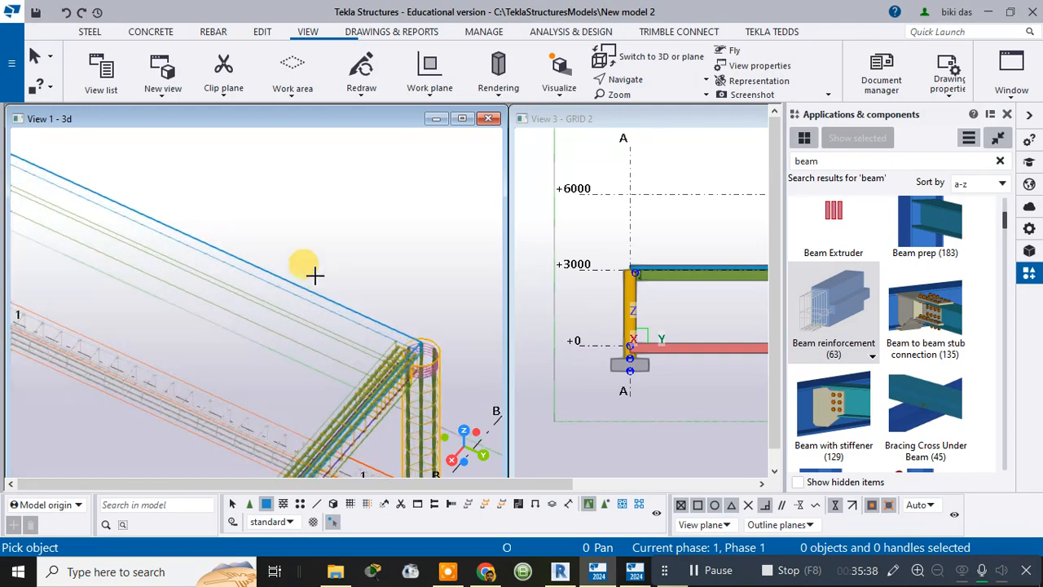
scroll(295, 325, down, 6)
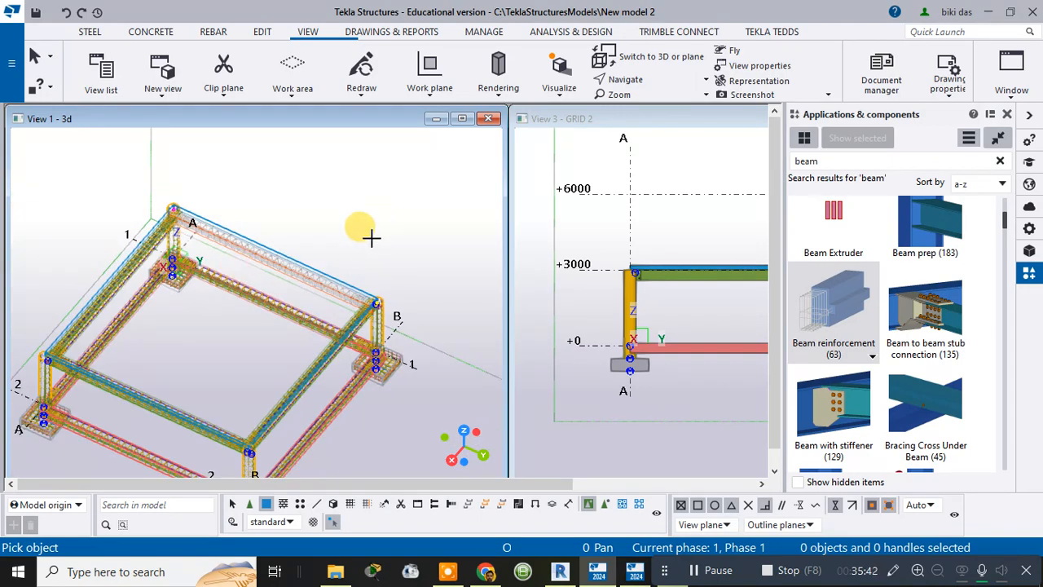
ctrl+middle_drag(366, 233, 333, 261)
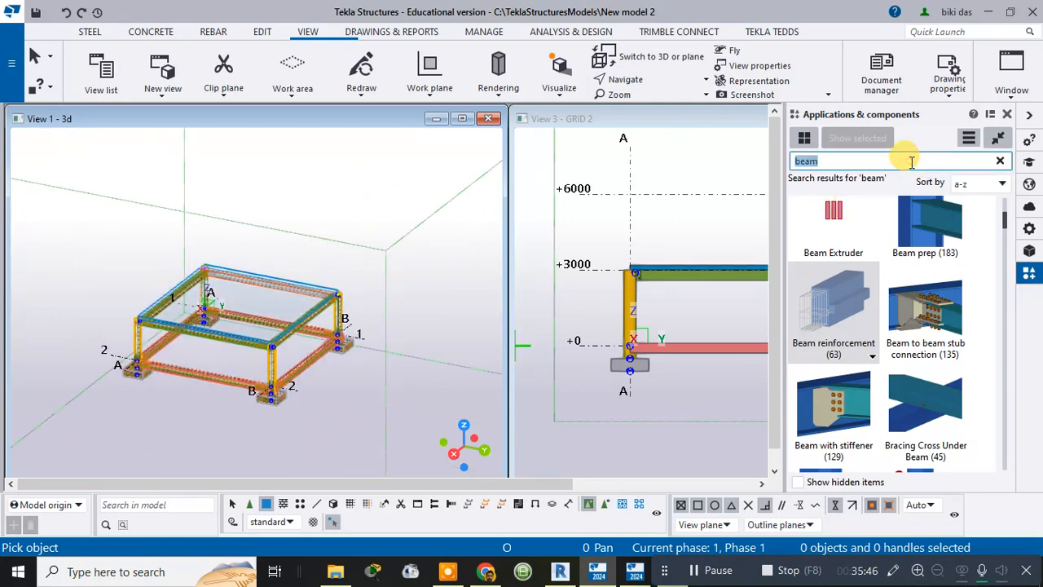
Search the components catalogue for "mesh" and apply the Mesh Bars component to the slab at +3000.
text(mesh)
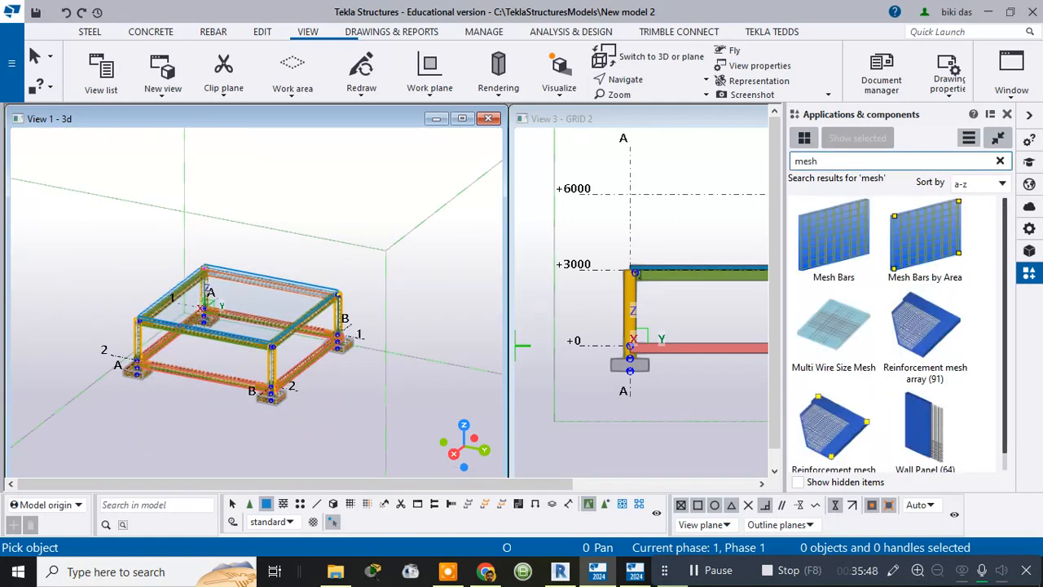
click(837, 238)
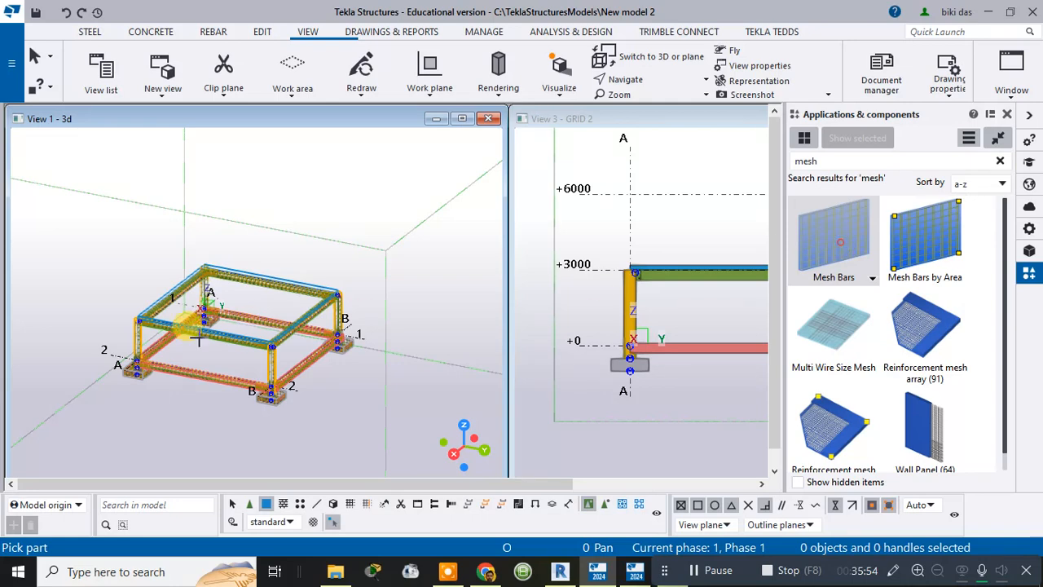
scroll(223, 320, up, 2)
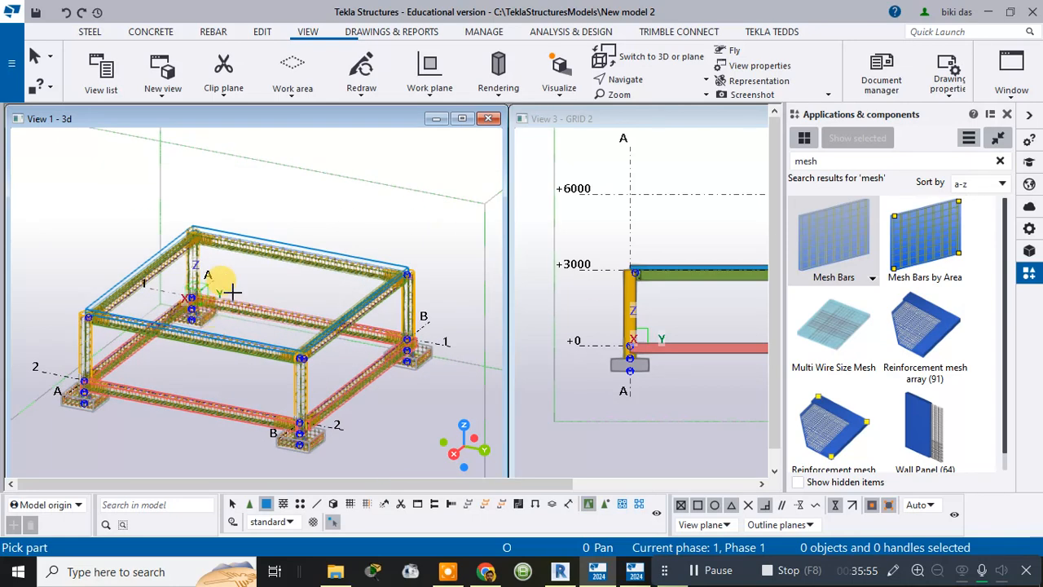
click(260, 244)
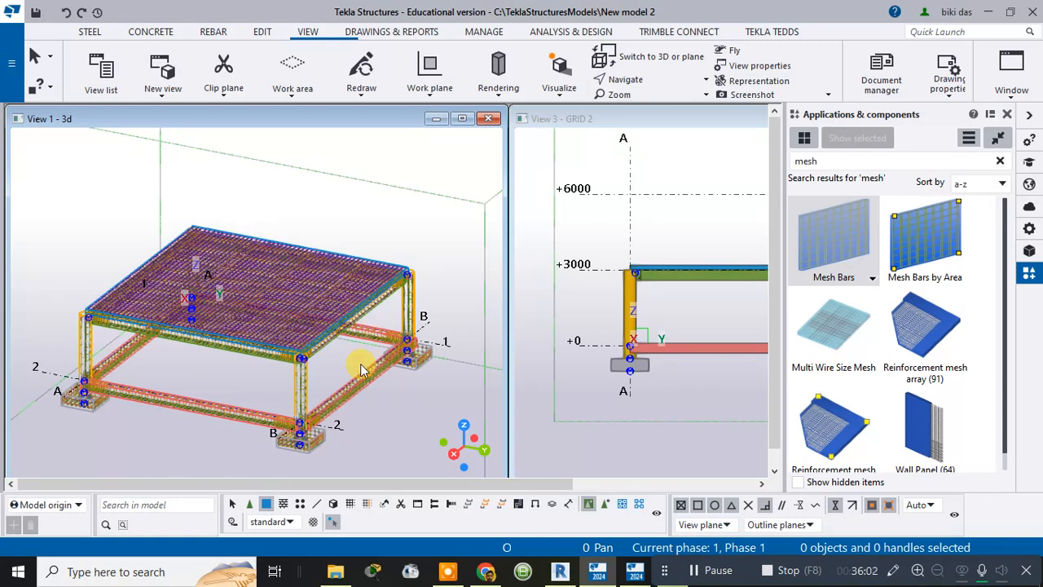
Close the components catalogue and select the slab in the 3D view to inspect its mesh bars.
ctrl+middle_drag(358, 413, 381, 287)
scroll(378, 290, up, 4)
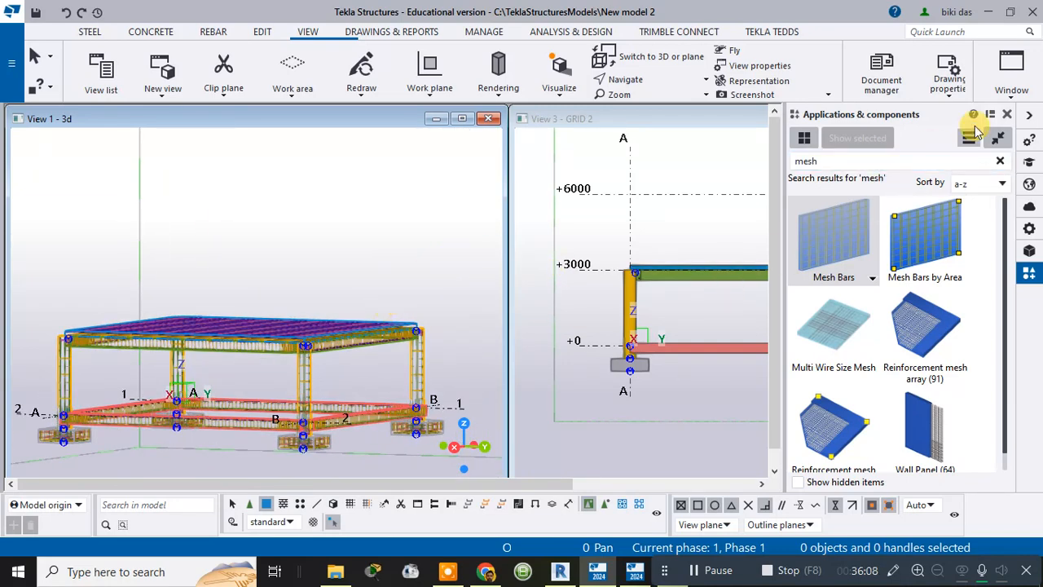
click(1007, 114)
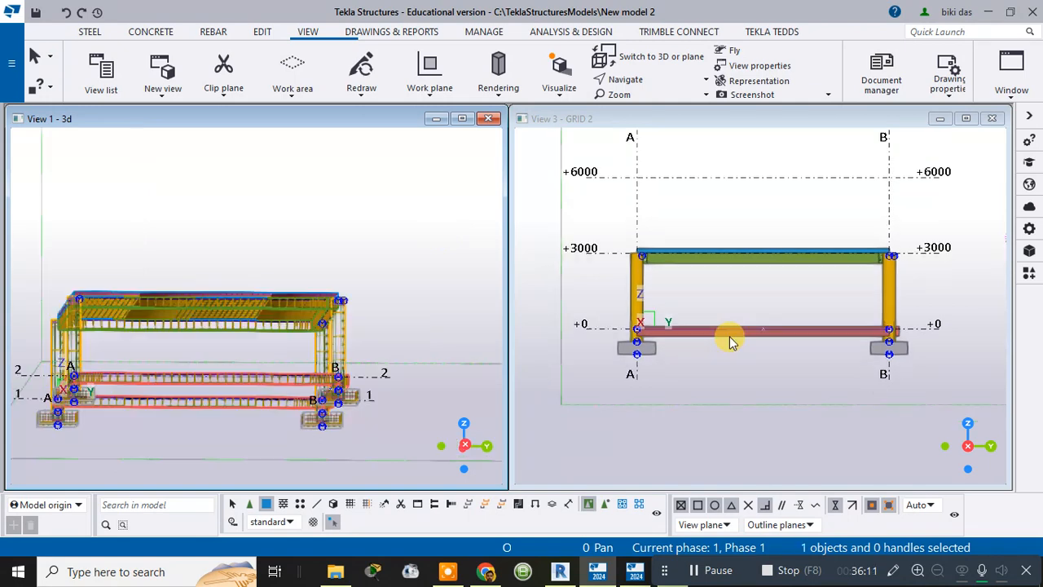
click(182, 456)
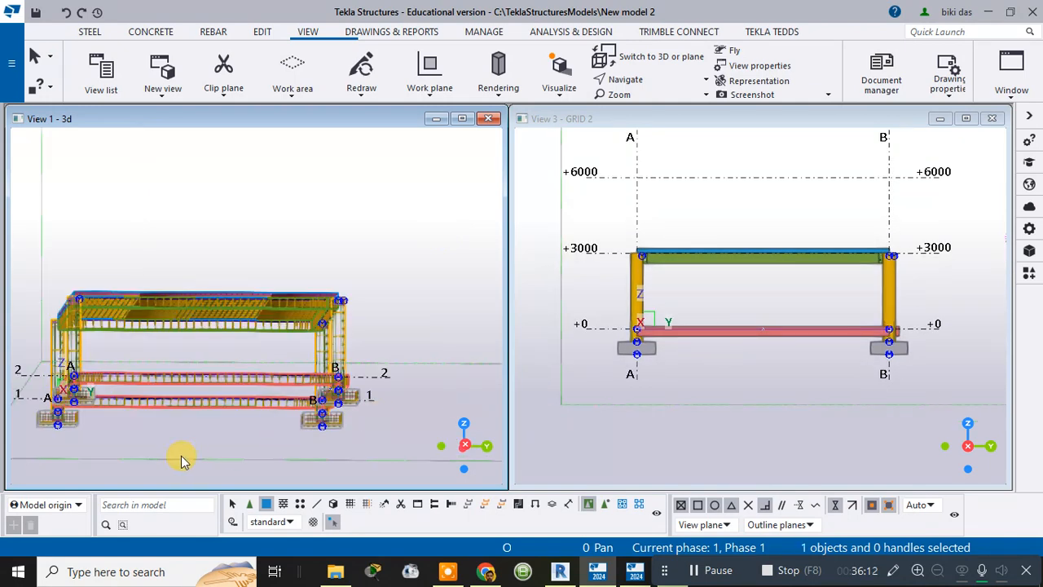
click(337, 240)
scroll(287, 370, up, 2)
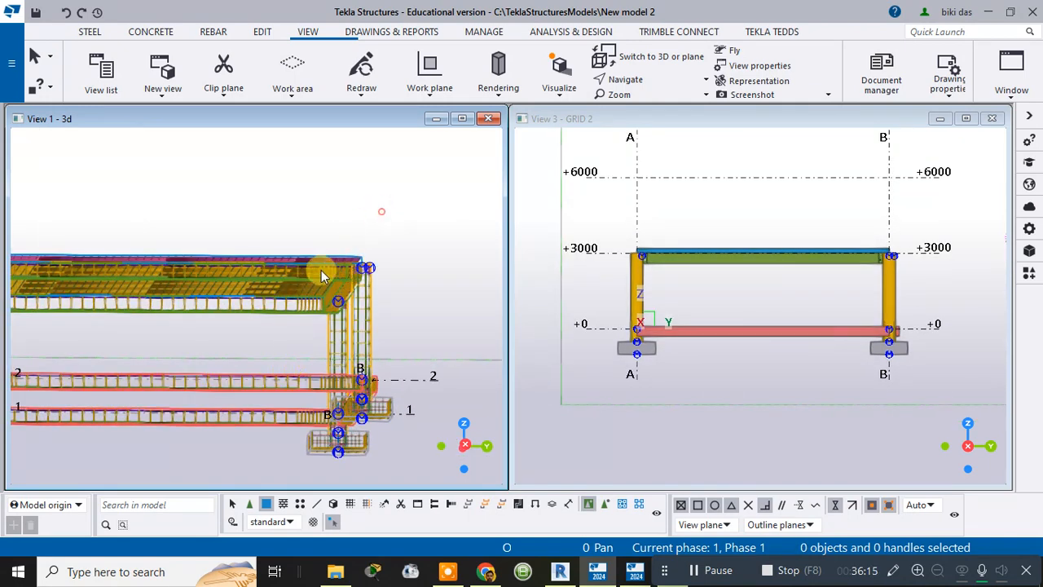
click(305, 286)
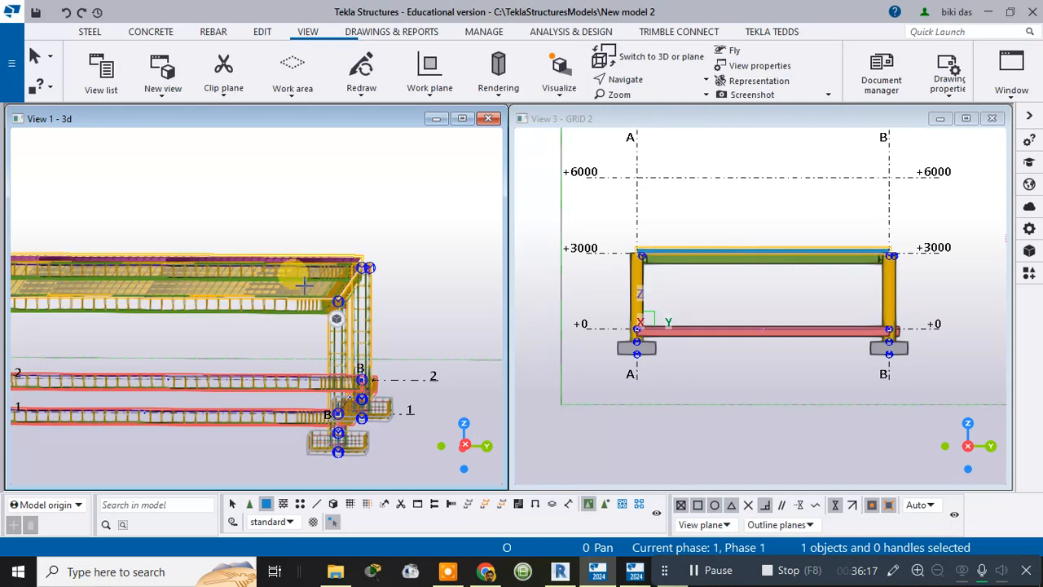
Copy the slab at +3000 linearly with dZ 3000 and one copy, placing a reinforced slab at +6000.
right_click(305, 284)
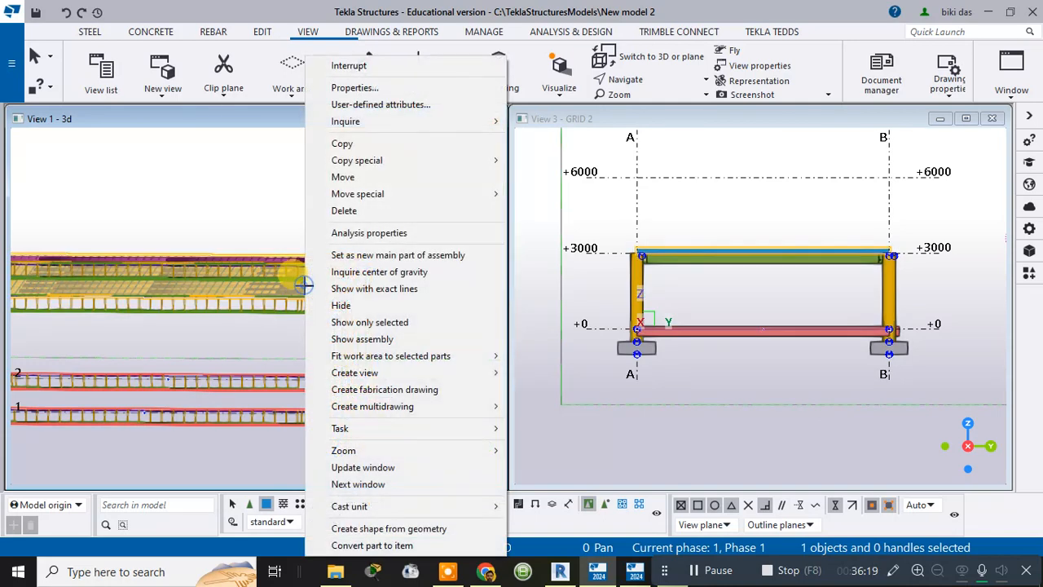
click(381, 159)
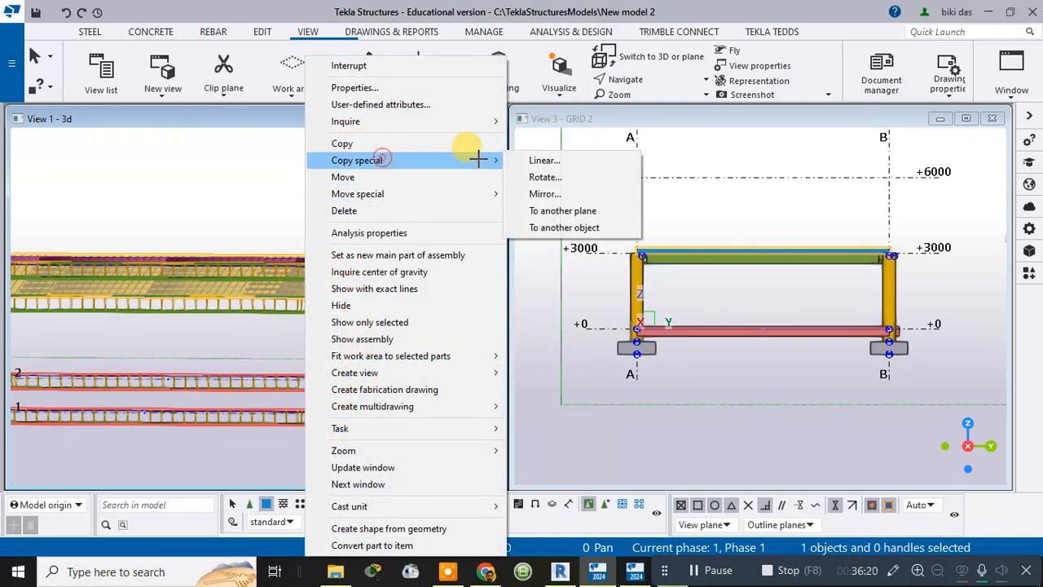
click(534, 160)
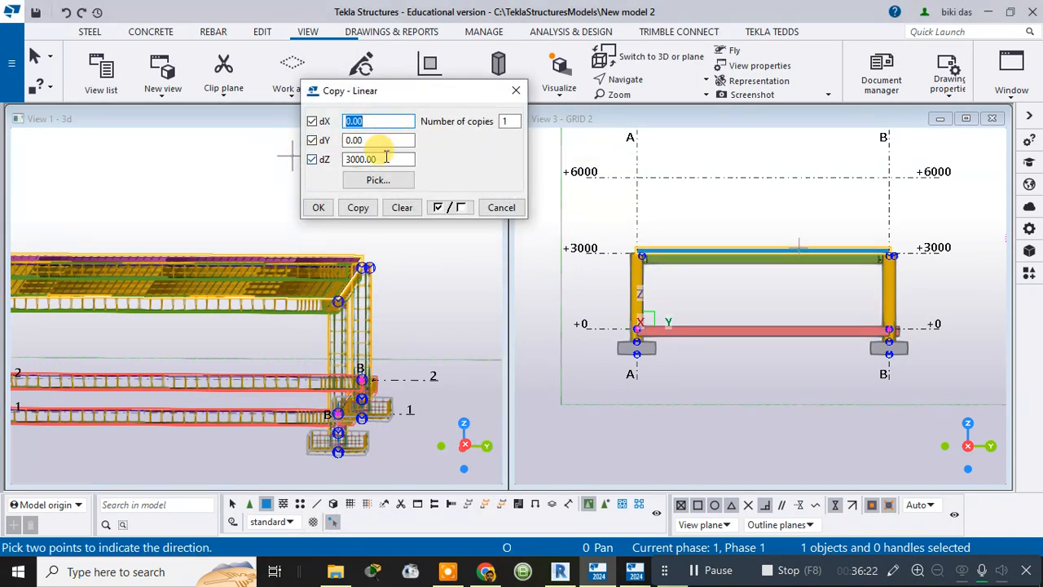
click(378, 180)
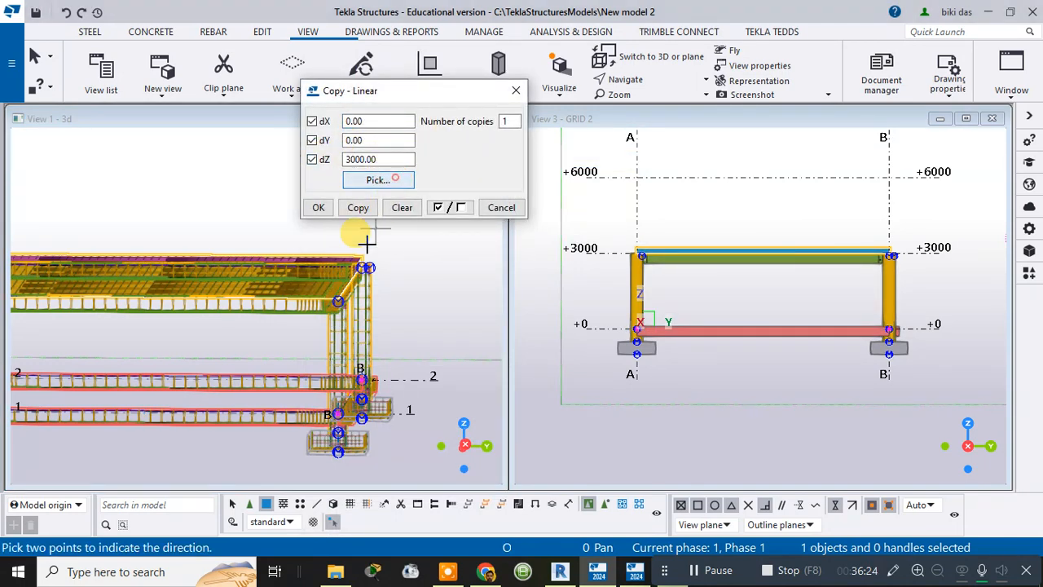
scroll(334, 285, up, 5)
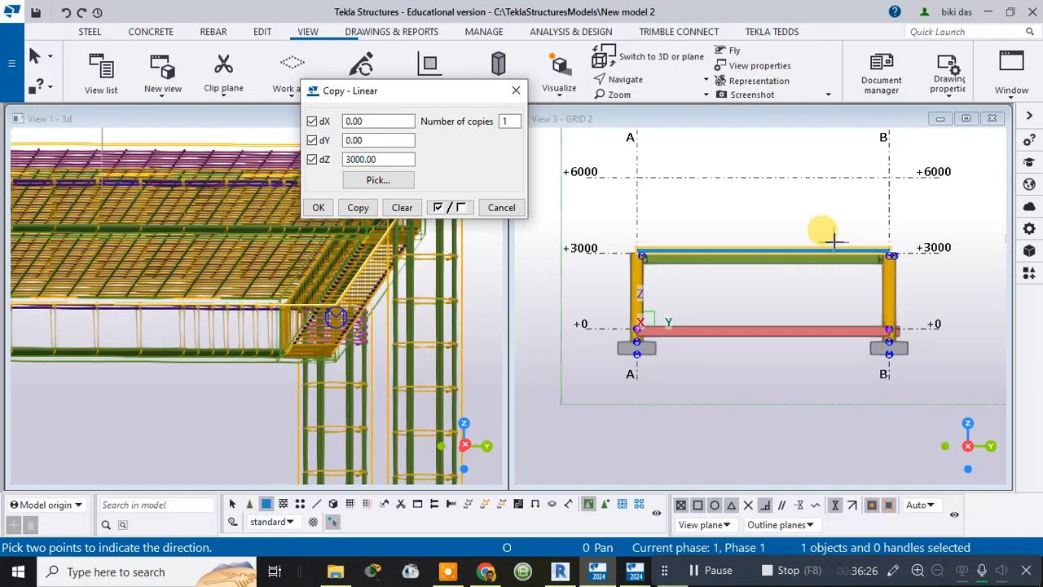
scroll(893, 240, up, 5)
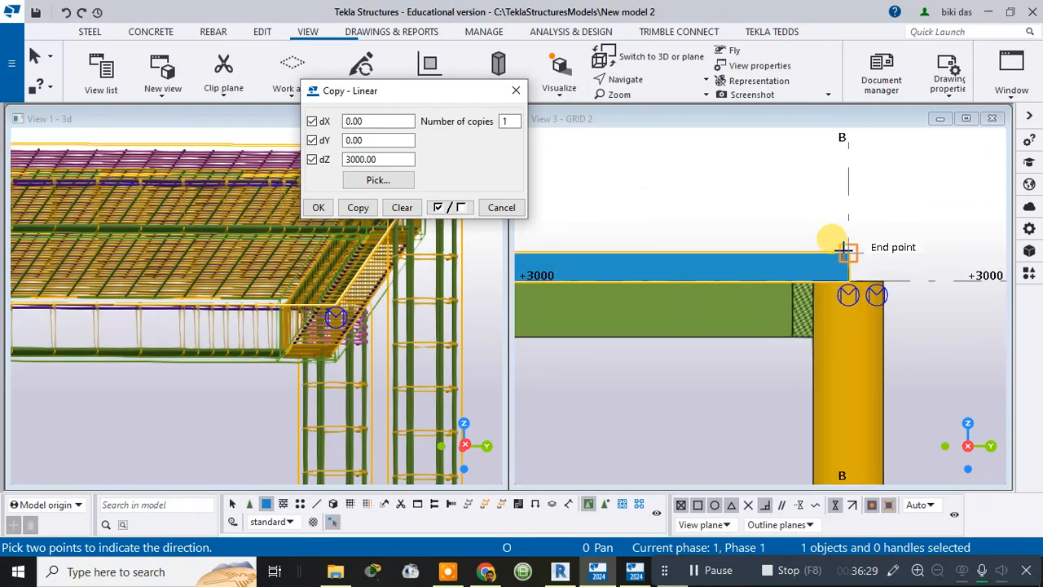
click(844, 252)
click(360, 209)
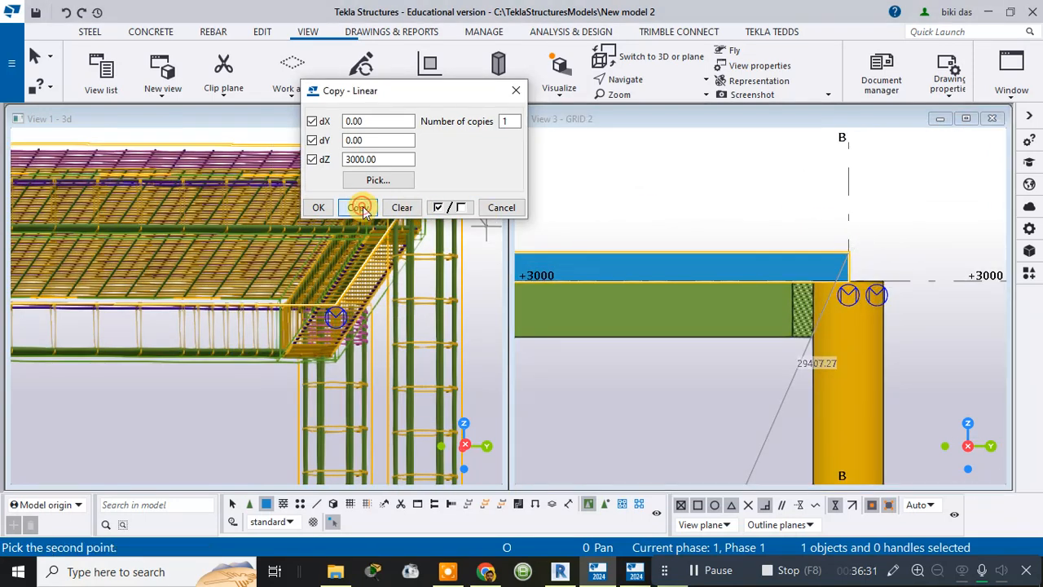
scroll(769, 199, down, 2)
scroll(766, 191, down, 3)
click(753, 169)
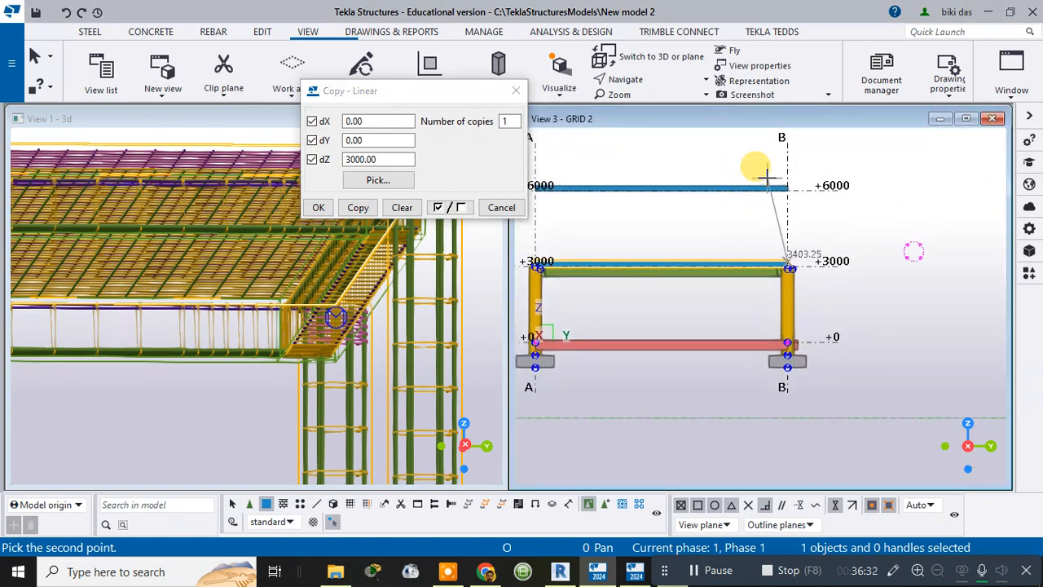
Clear the slab selection and examine the copied slab above the frame in the 3D view.
scroll(442, 300, down, 4)
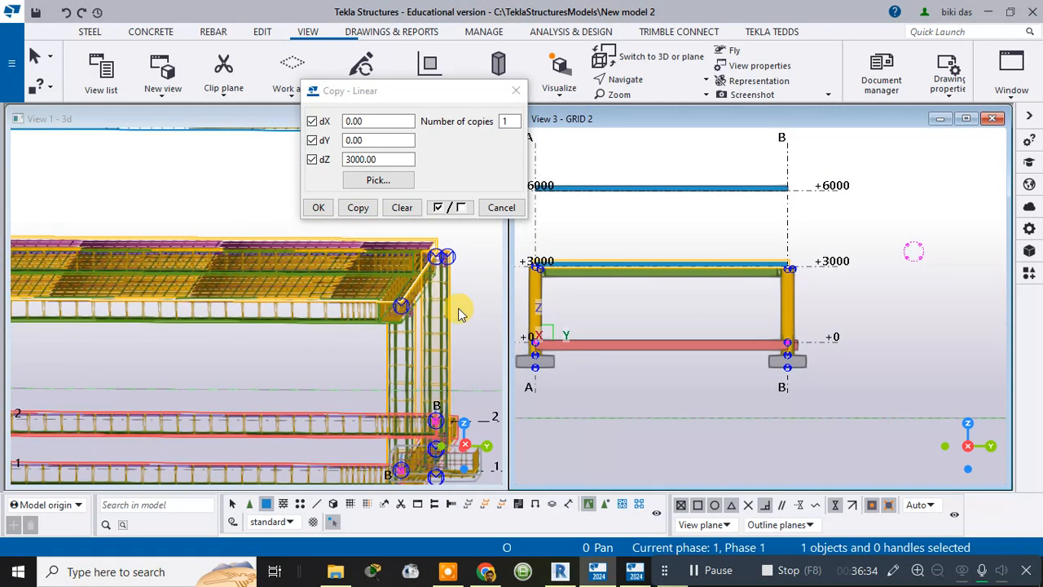
ctrl+middle_drag(459, 312, 210, 330)
scroll(200, 372, down, 3)
click(150, 347)
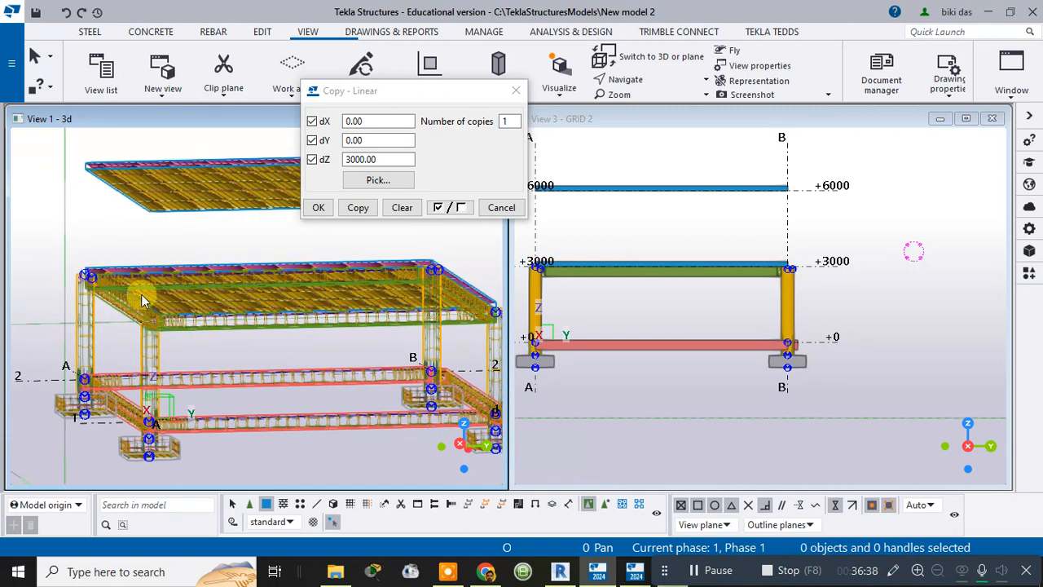
scroll(142, 300, down, 2)
scroll(432, 273, down, 2)
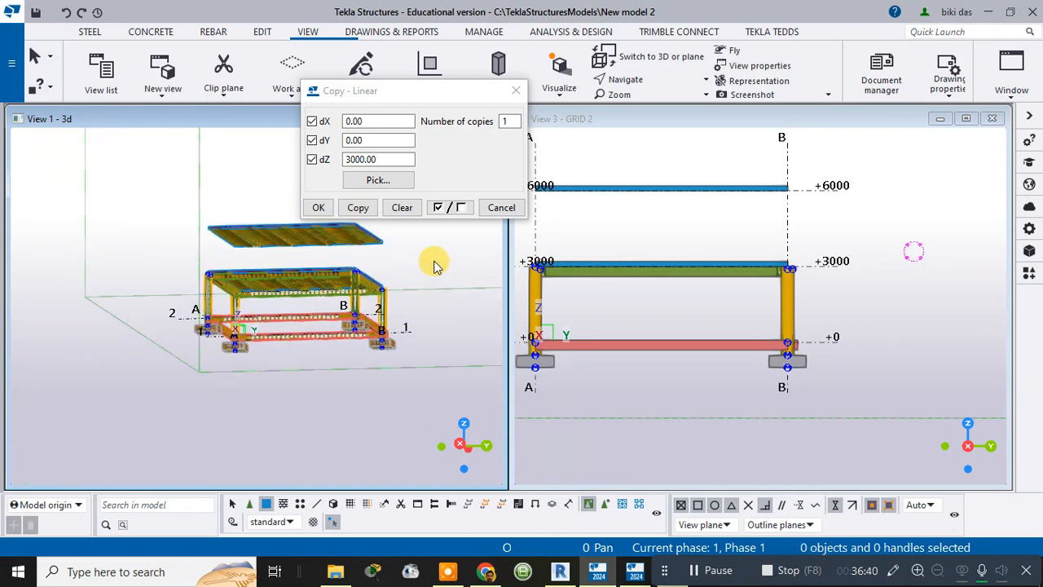
ctrl+middle_drag(432, 273, 376, 261)
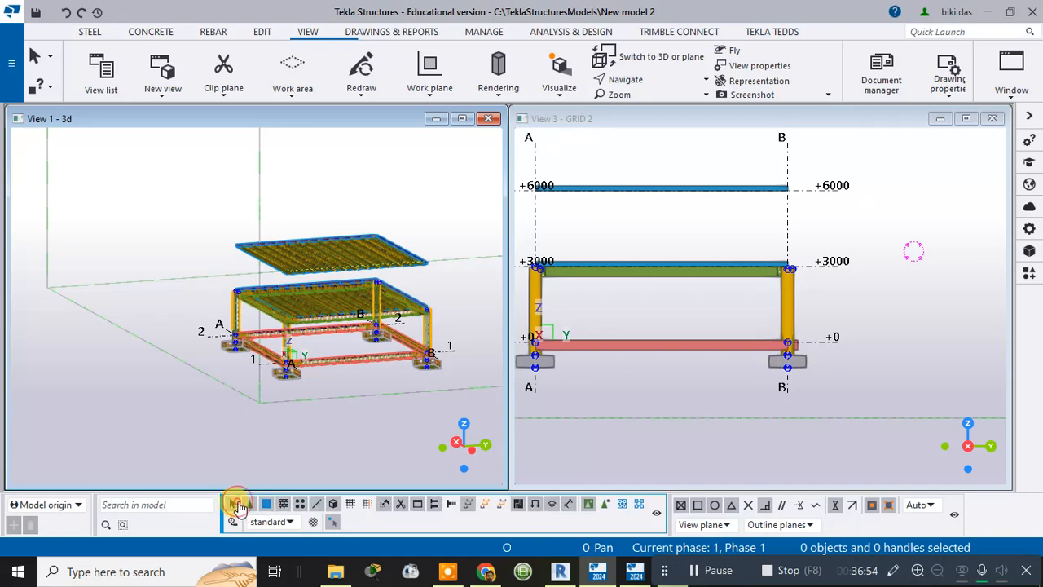
Apply the 3D view properties to View 3 with the visible object group set to Name - Column.
double_click(119, 284)
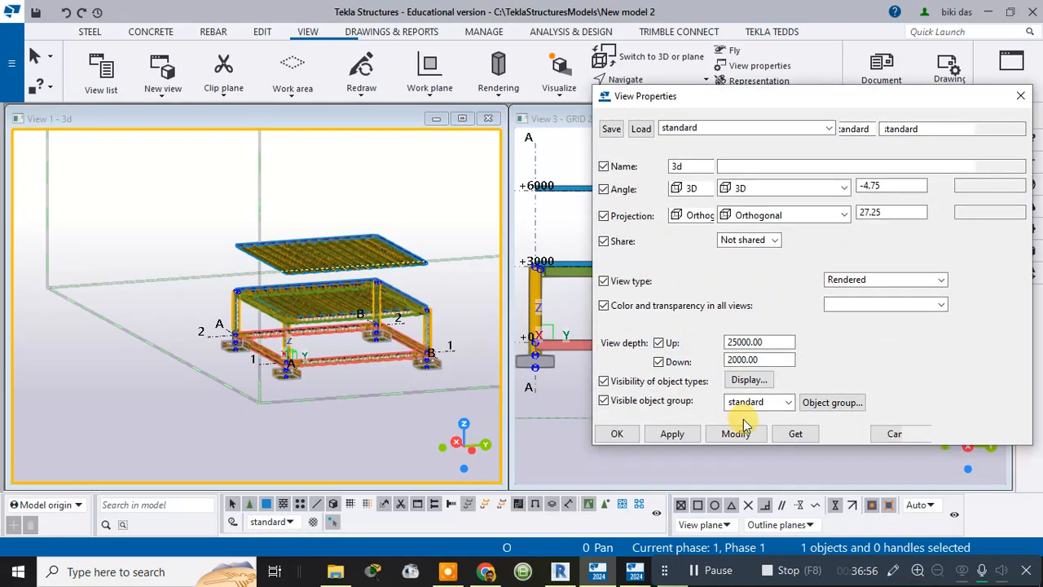
click(778, 358)
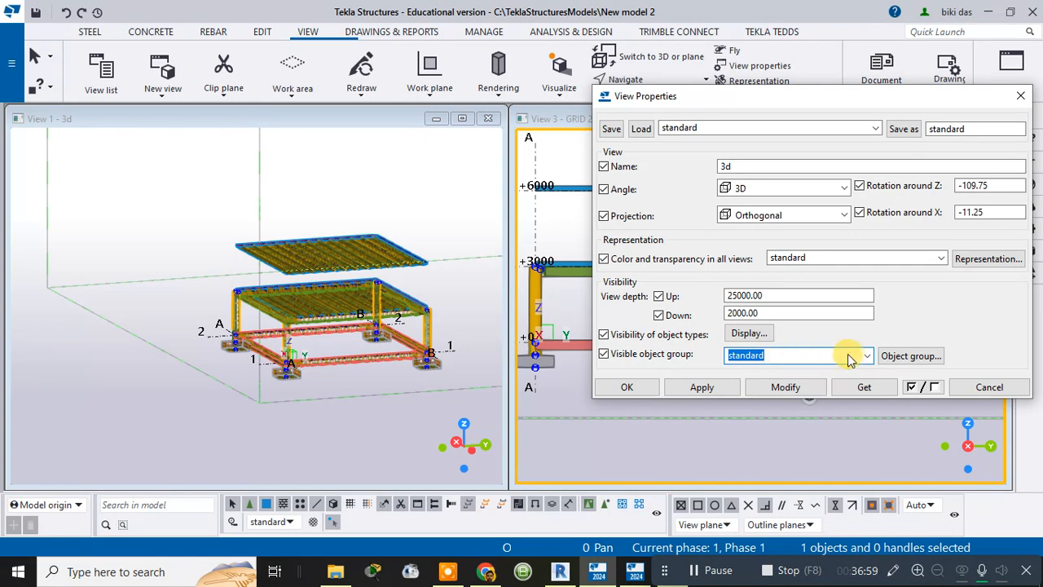
click(867, 359)
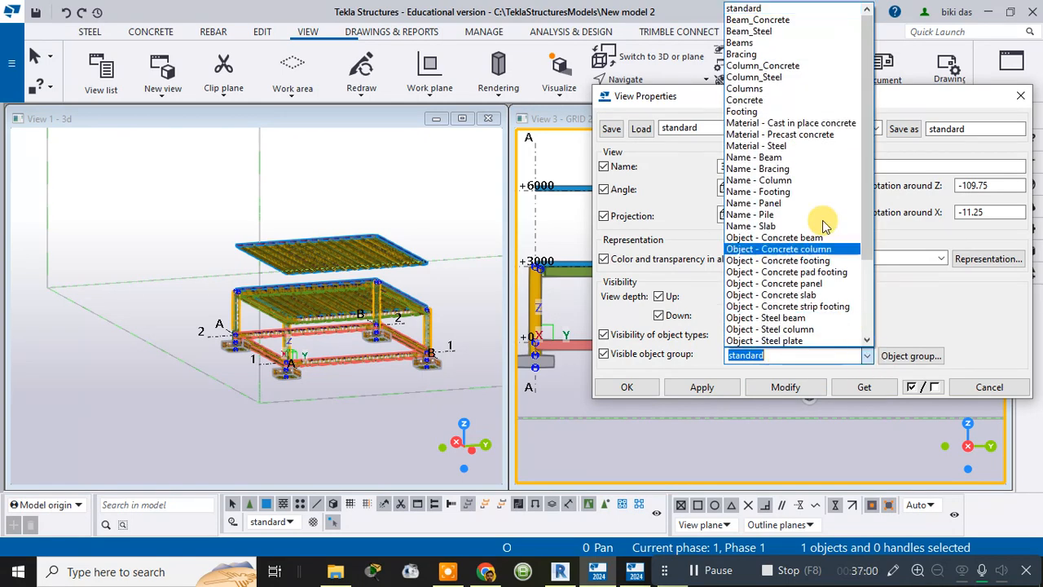
click(794, 168)
click(794, 389)
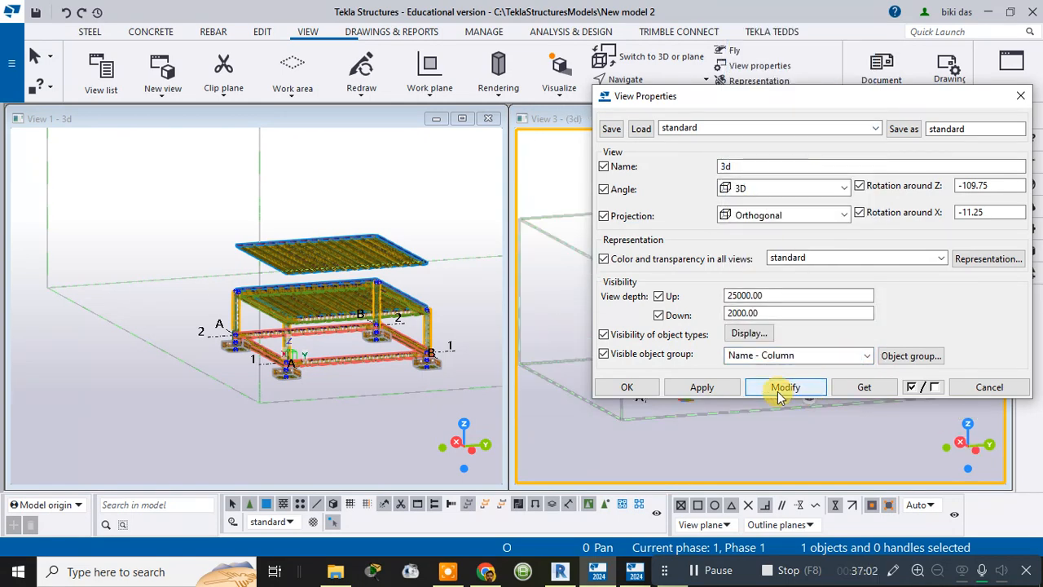
click(632, 390)
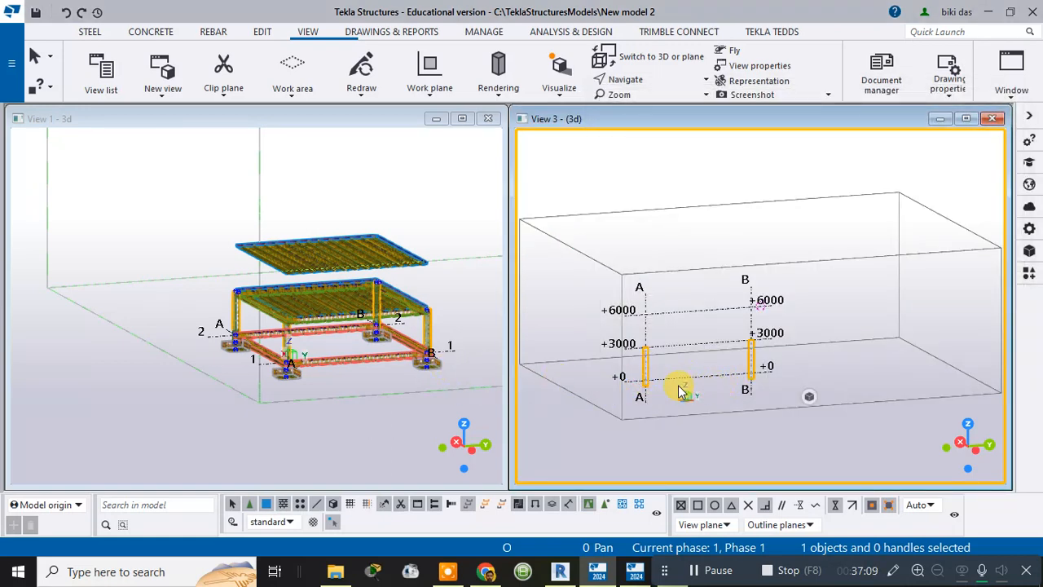
Set the visible object group of View 1 to Name - Column so that it shows only the columns.
scroll(675, 385, up, 2)
scroll(444, 285, up, 3)
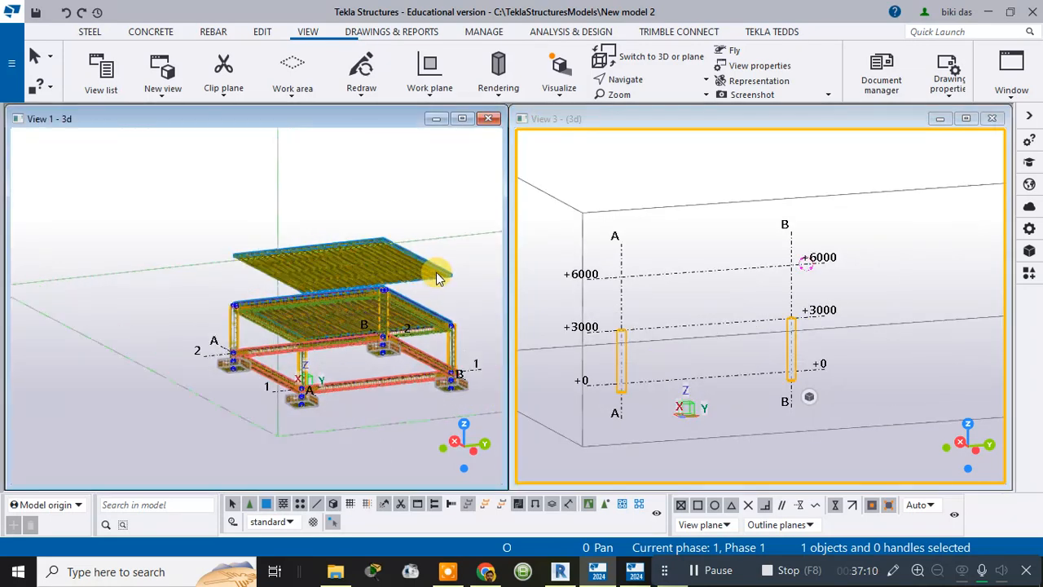
middle_drag(452, 293, 414, 277)
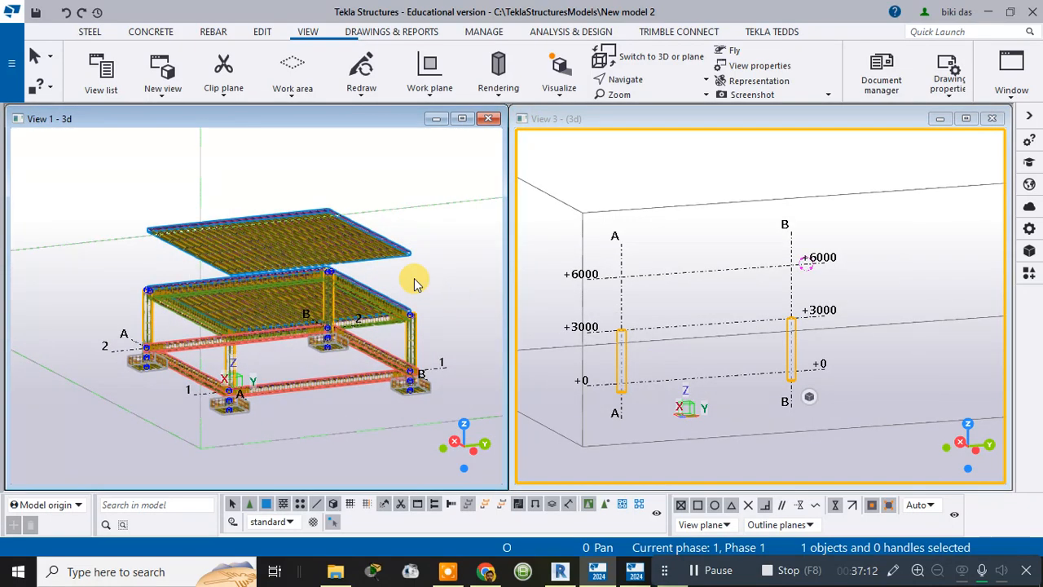
click(96, 415)
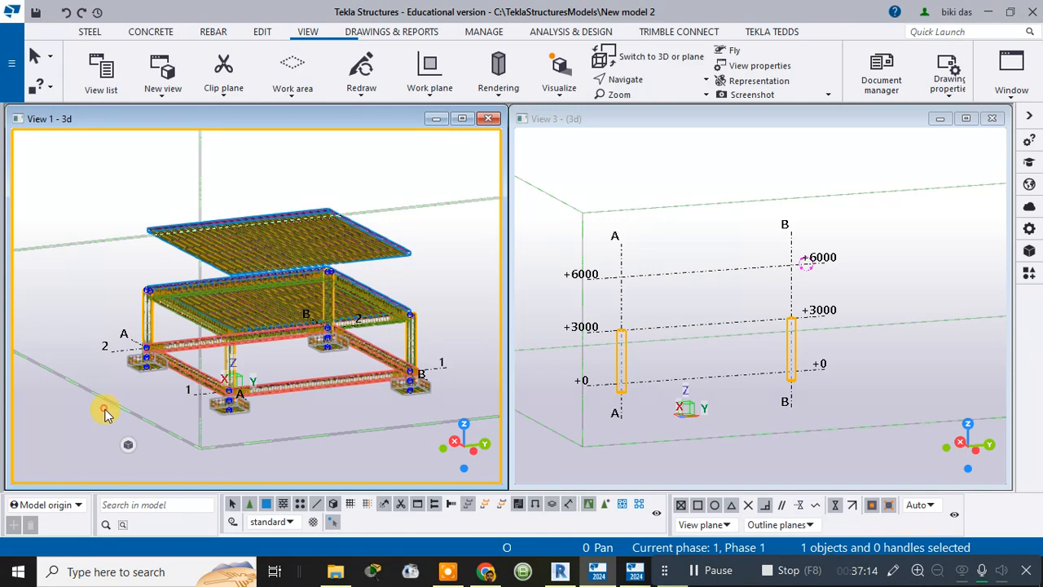
double_click(104, 413)
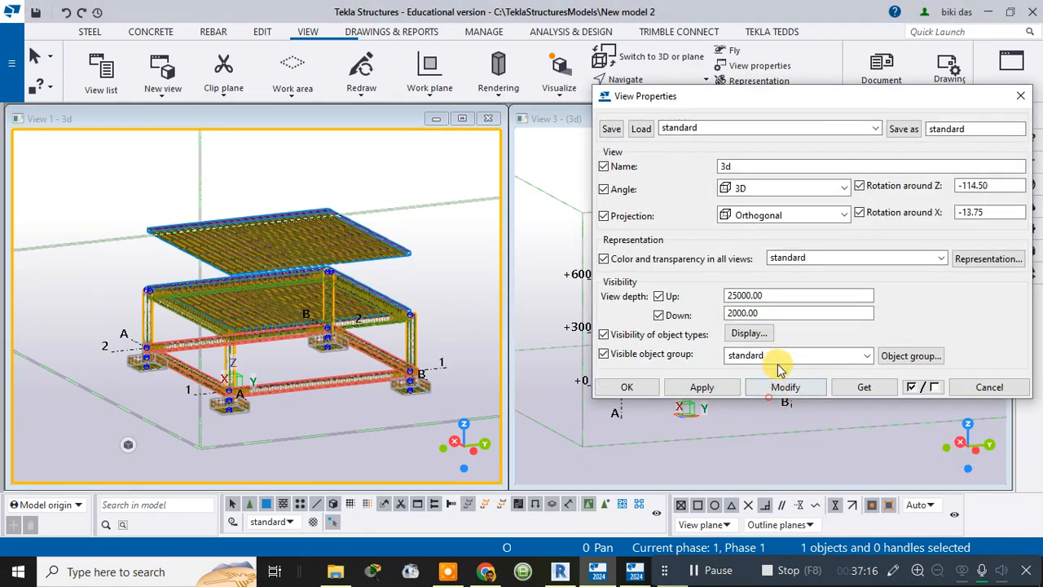
click(776, 359)
click(866, 356)
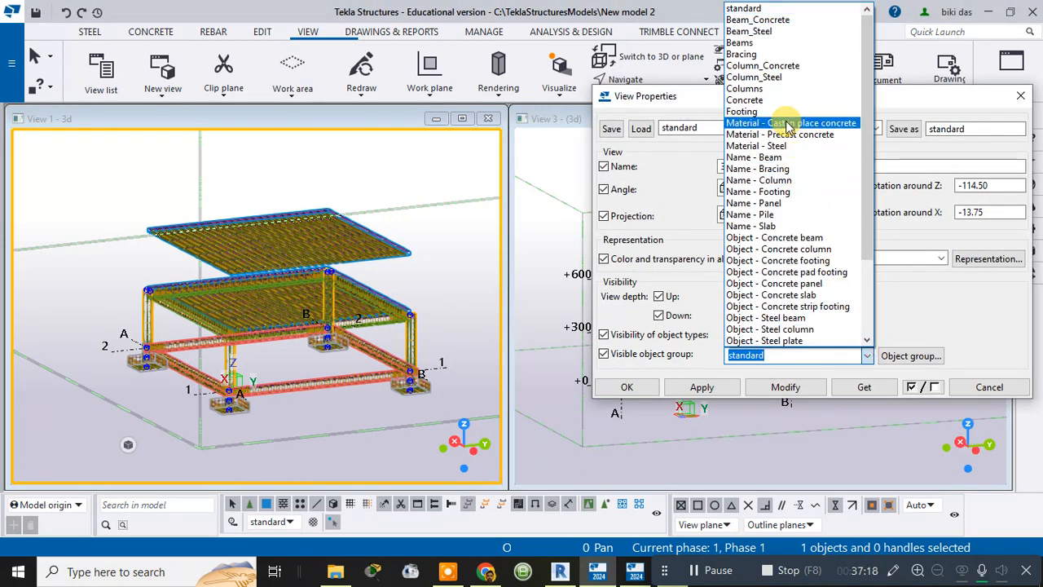
click(758, 180)
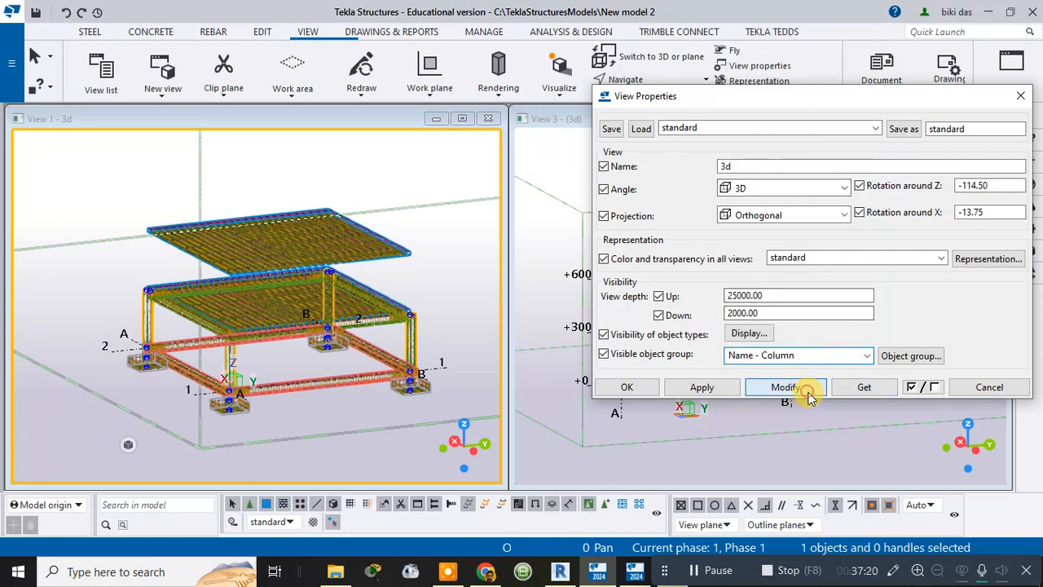
click(806, 388)
click(627, 387)
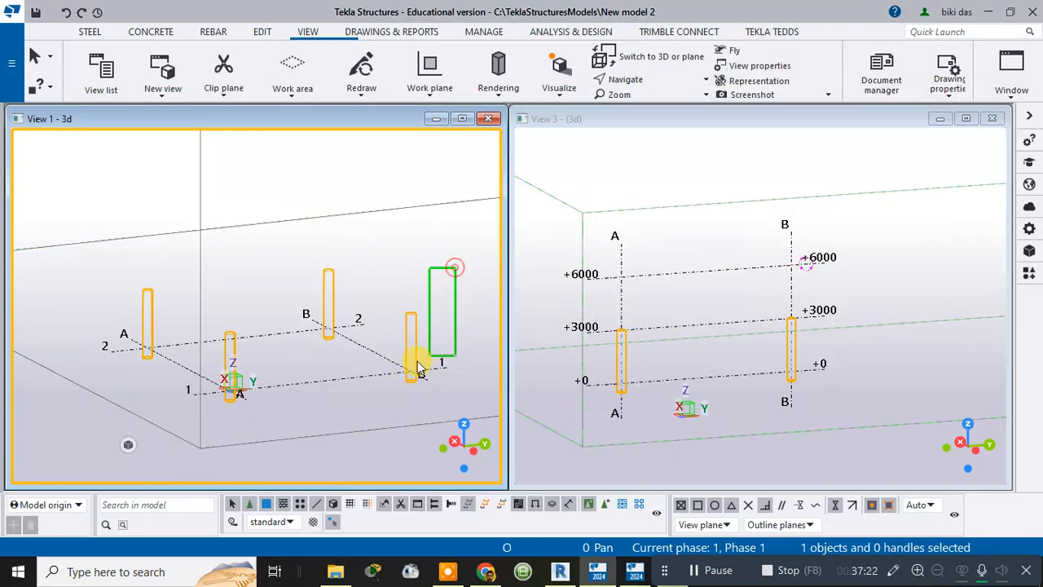
Select all four columns and copy them linearly with dZ 3000 and one copy to form the upper storey.
drag(418, 368, 123, 399)
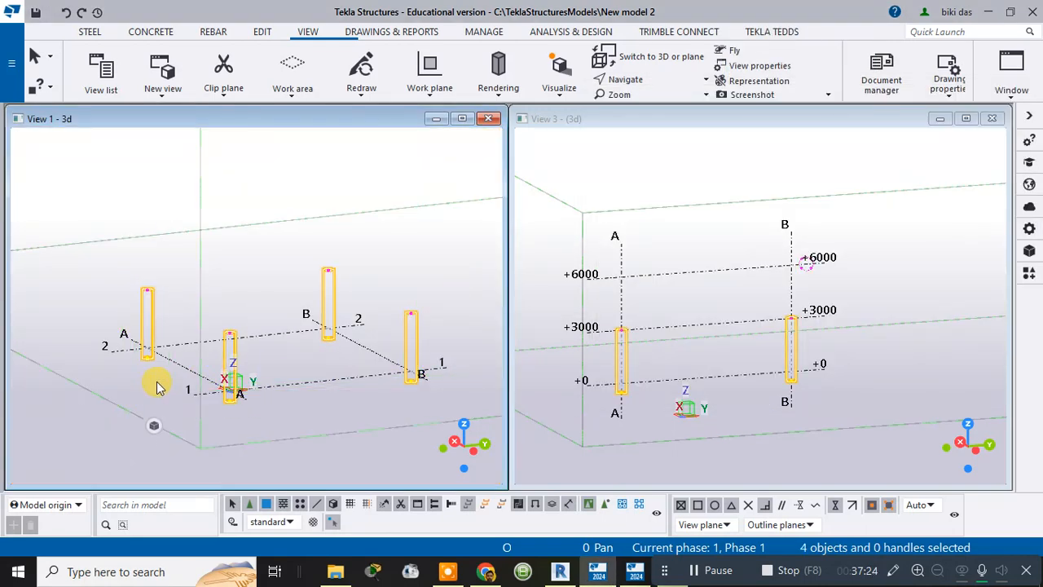
right_click(330, 305)
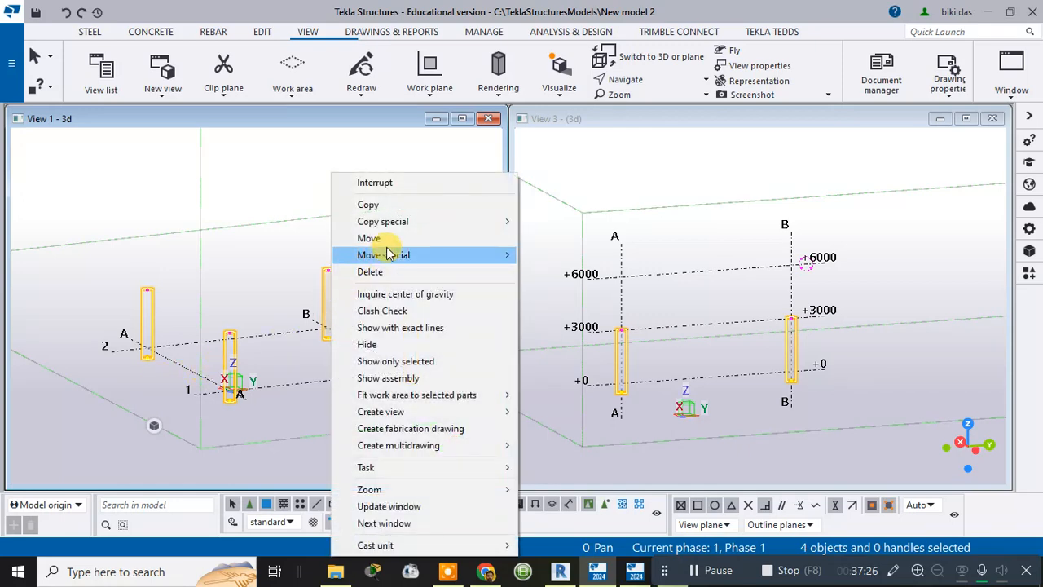
mouse_move(405, 225)
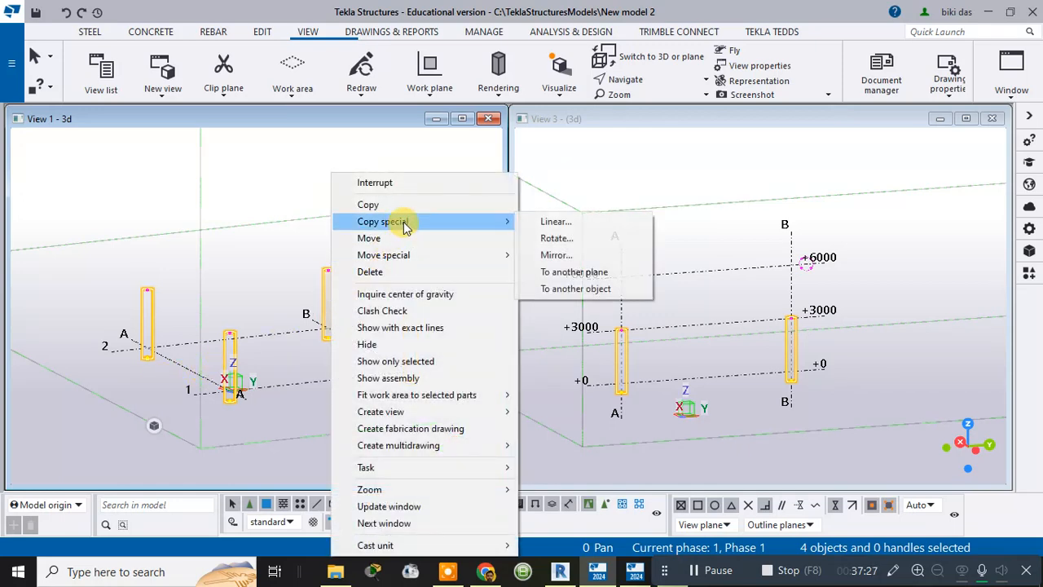
click(556, 223)
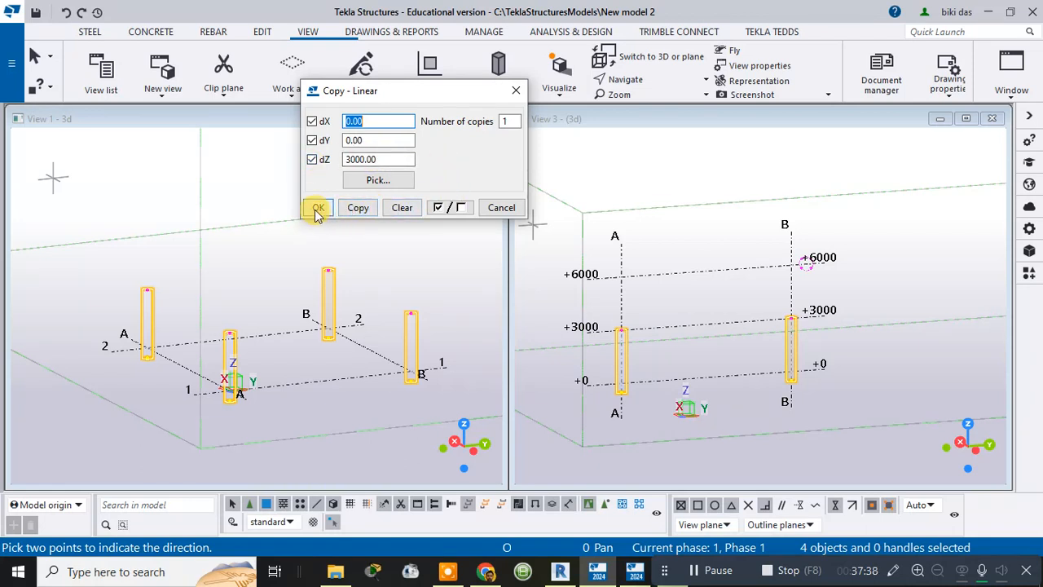
click(362, 177)
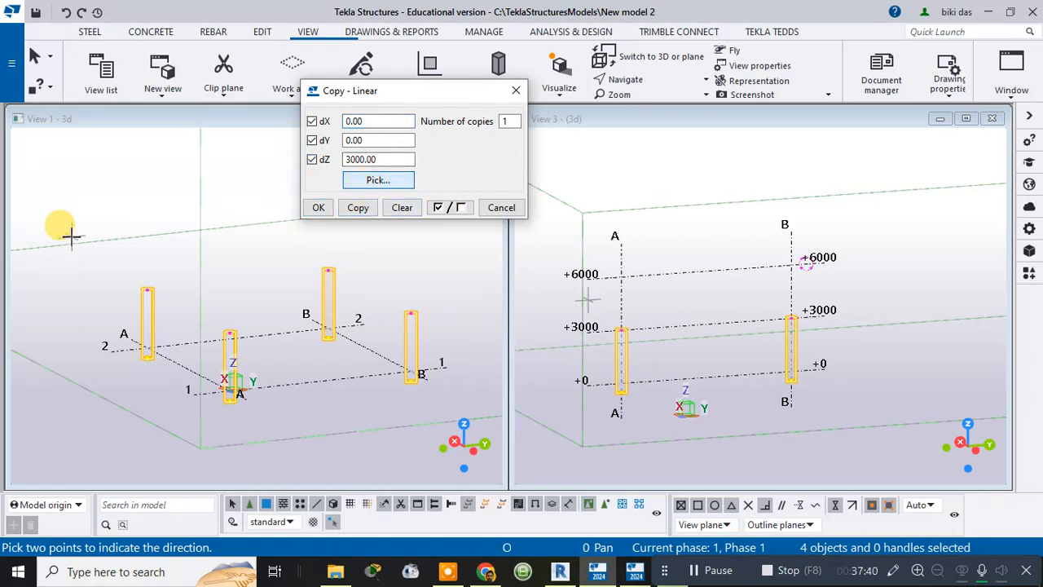
scroll(152, 279, up, 5)
scroll(147, 285, up, 2)
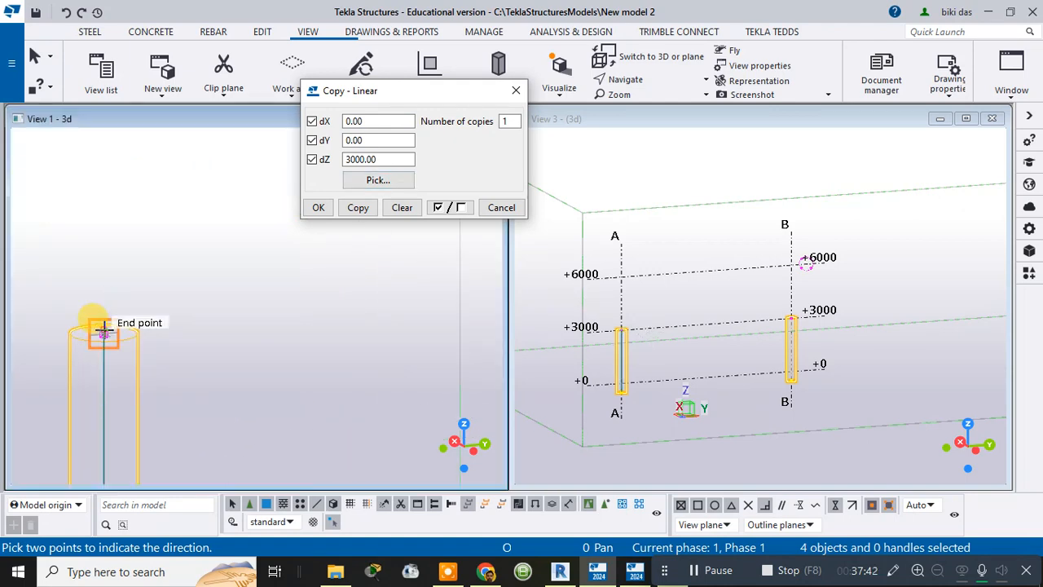
click(104, 332)
click(359, 209)
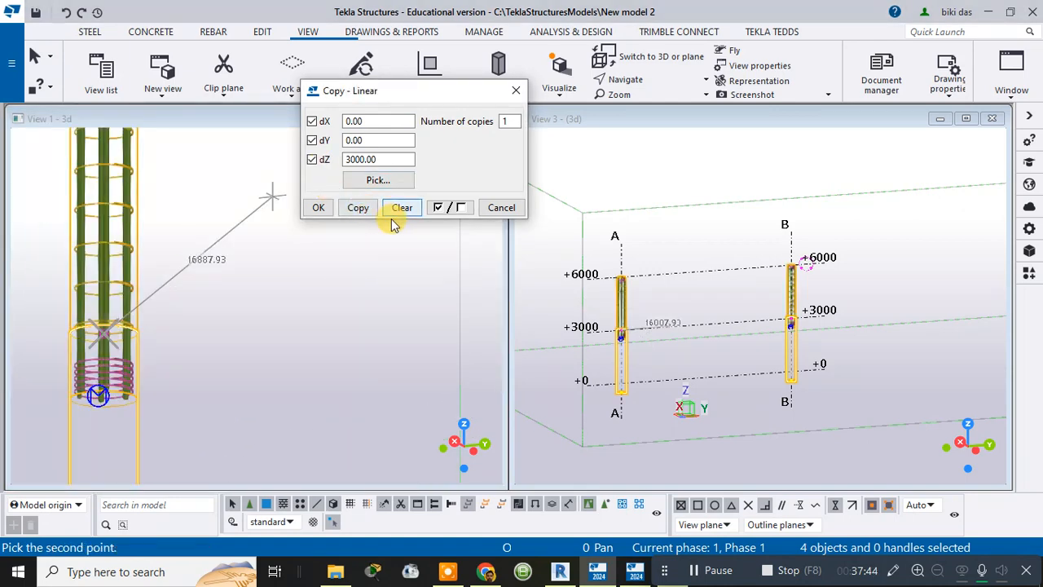
scroll(393, 233, down, 4)
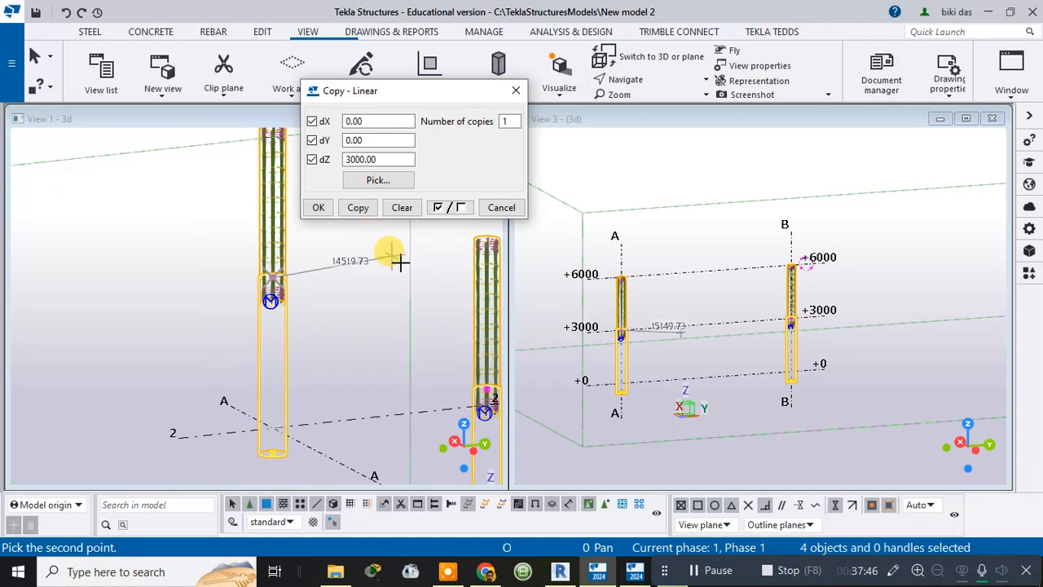
scroll(405, 281, down, 1)
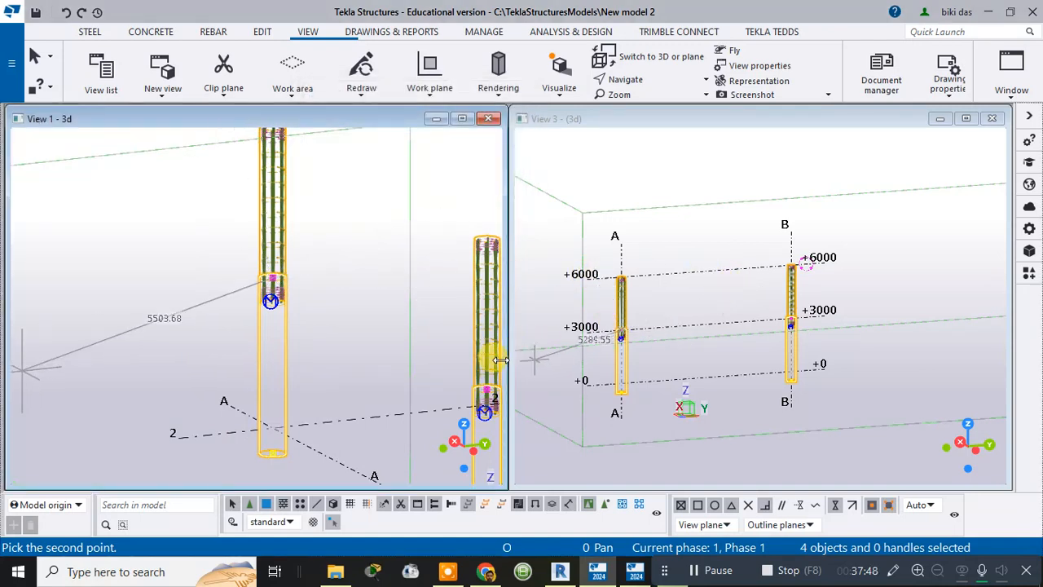
scroll(403, 324, down, 1)
scroll(383, 327, down, 2)
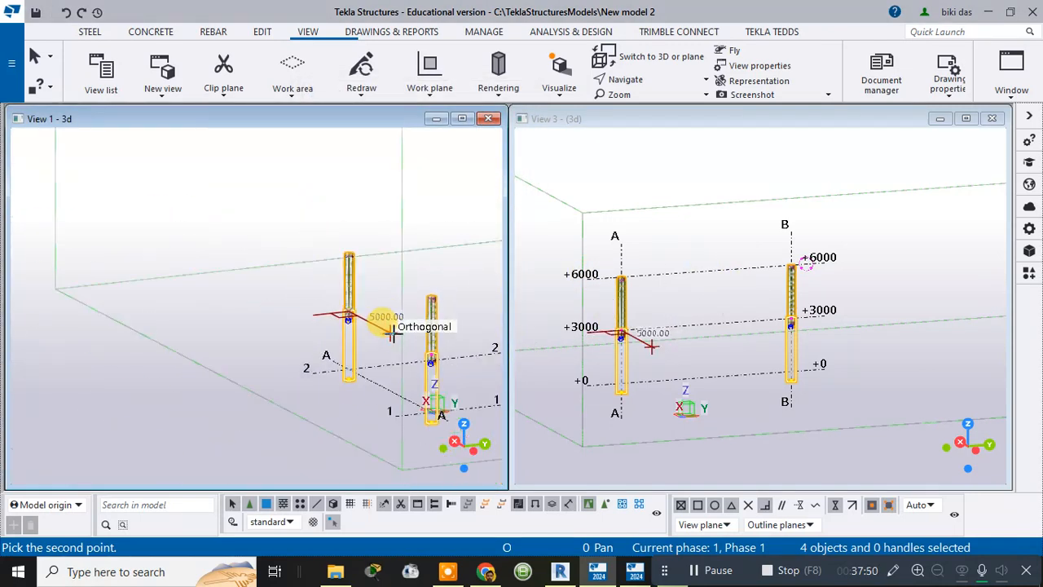
middle_drag(332, 323, 205, 302)
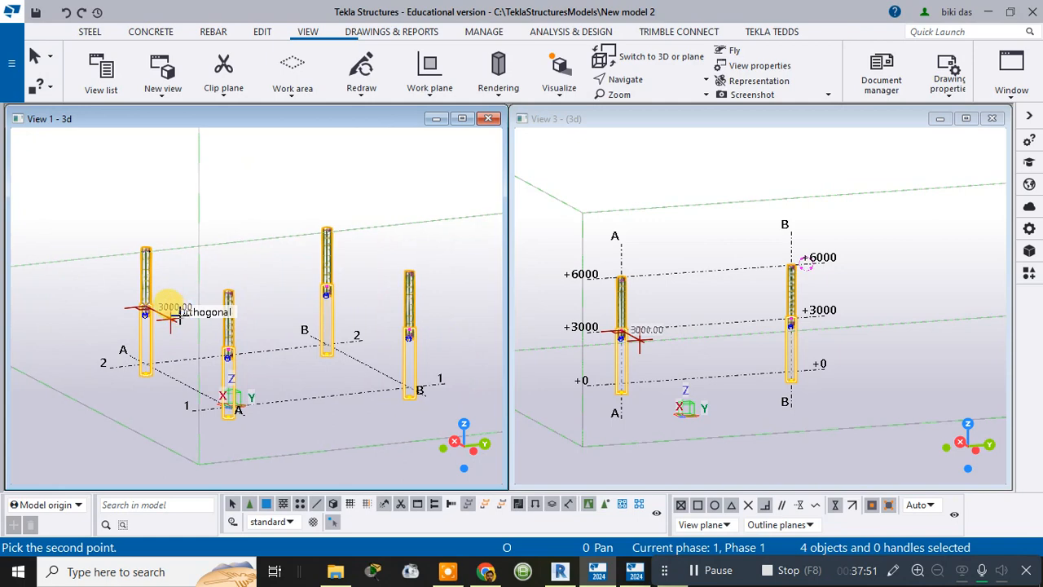
End the active linear copy command and clear the column selection in View 1.
click(364, 259)
right_click(363, 259)
right_click(356, 221)
click(340, 206)
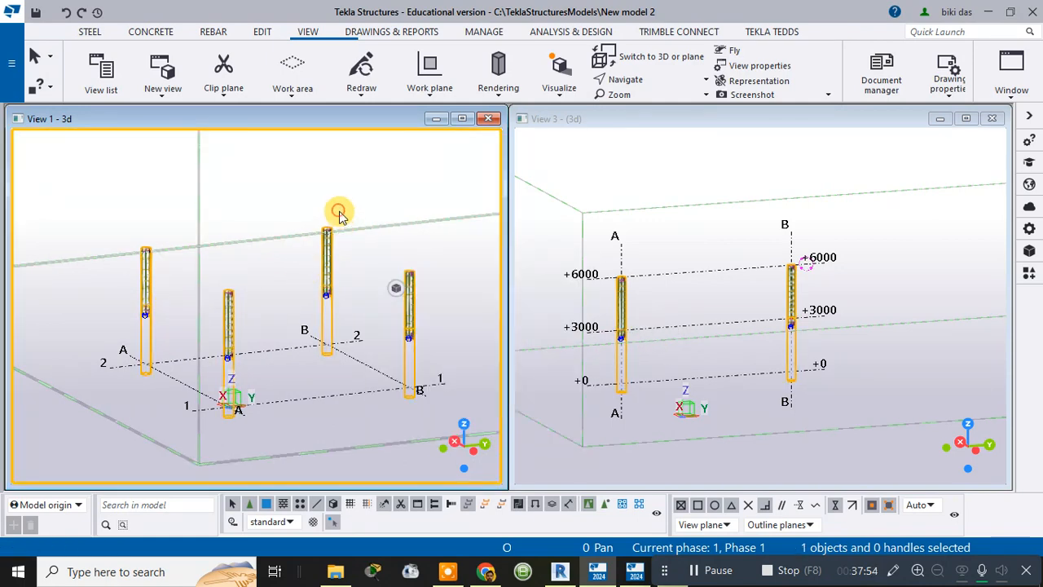
Set the visible object group of View 1 to Object - Concrete beam so that it shows only the beams.
double_click(340, 216)
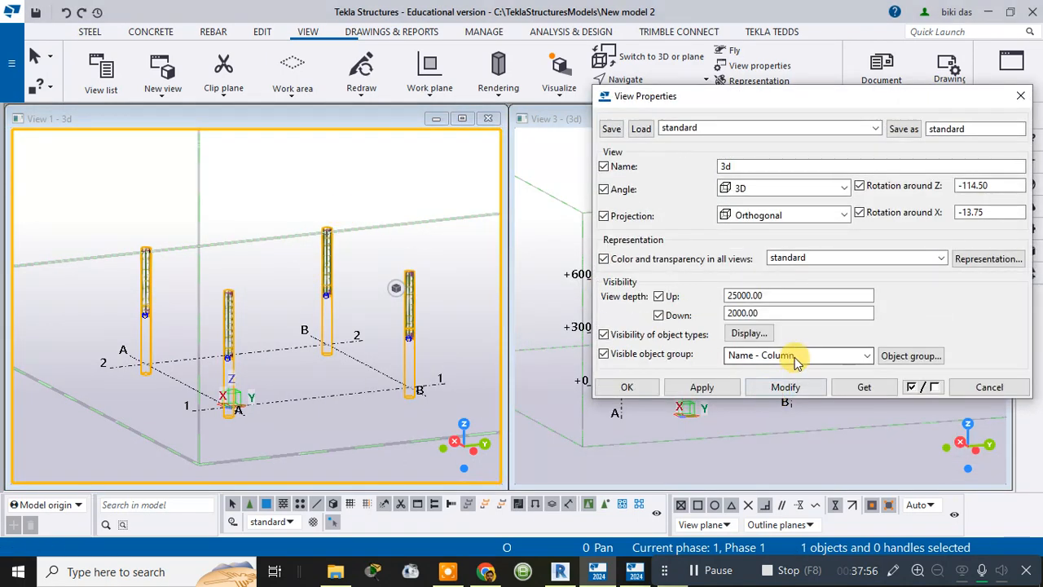
click(867, 355)
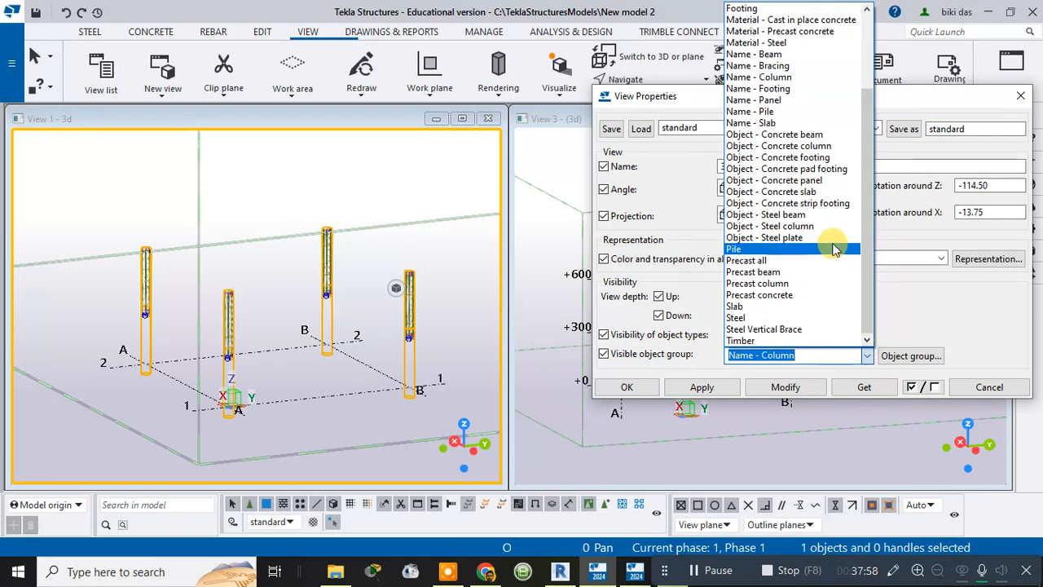
click(789, 137)
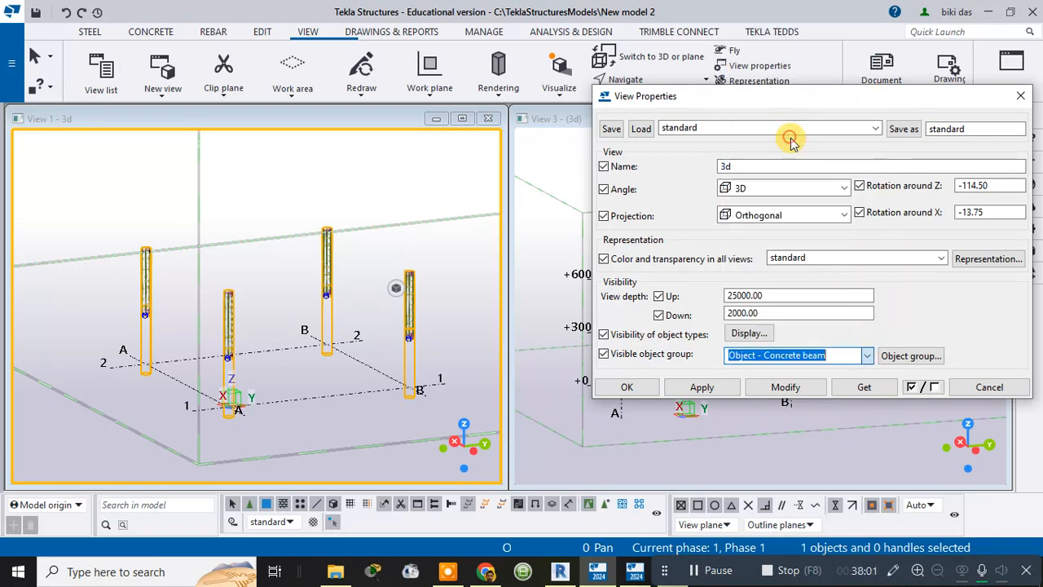
click(806, 391)
Select the four green upper beams and copy them linearly with dZ 3000 and one copy to form the second-storey beams.
scroll(396, 325, up, 2)
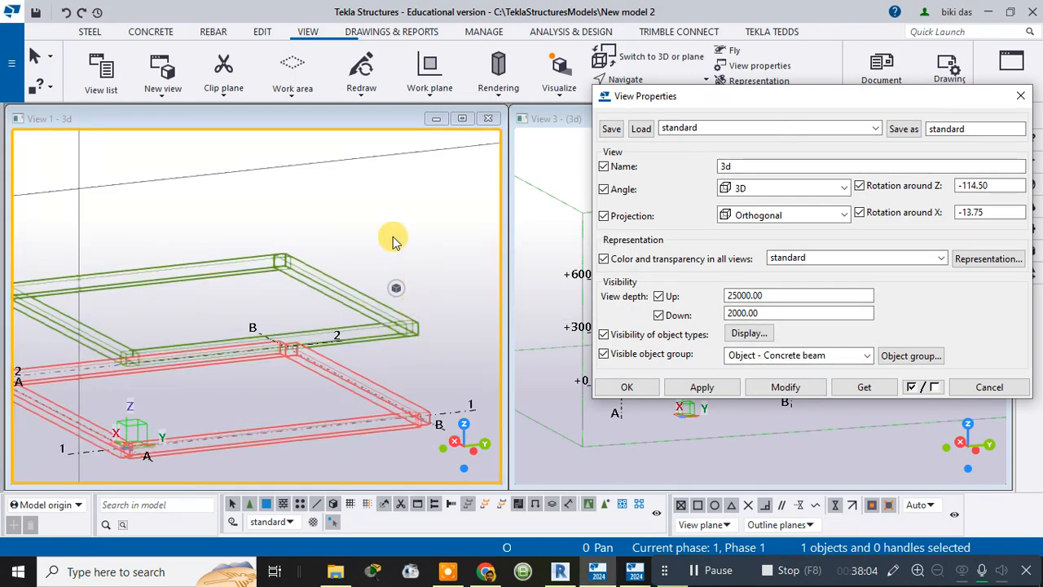
scroll(394, 236, down, 1)
drag(106, 256, 392, 314)
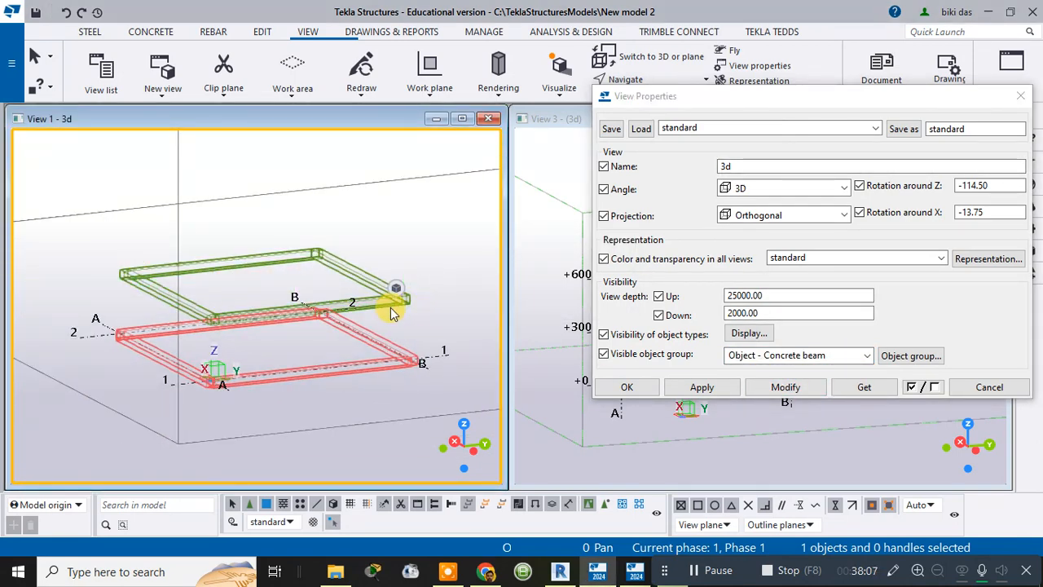
ctrl+click(193, 281)
ctrl+click(199, 269)
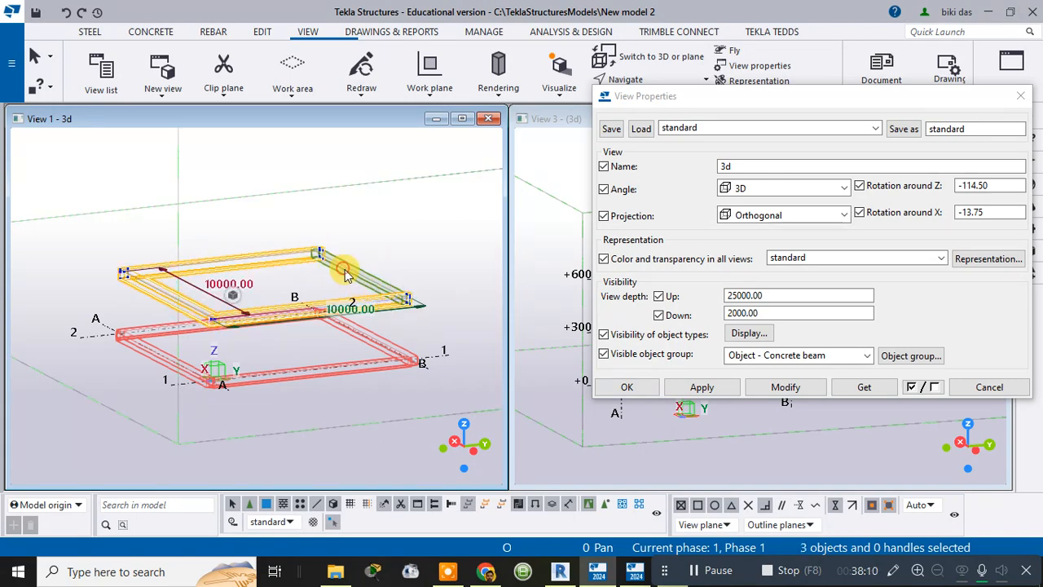
ctrl+click(342, 269)
right_click(342, 269)
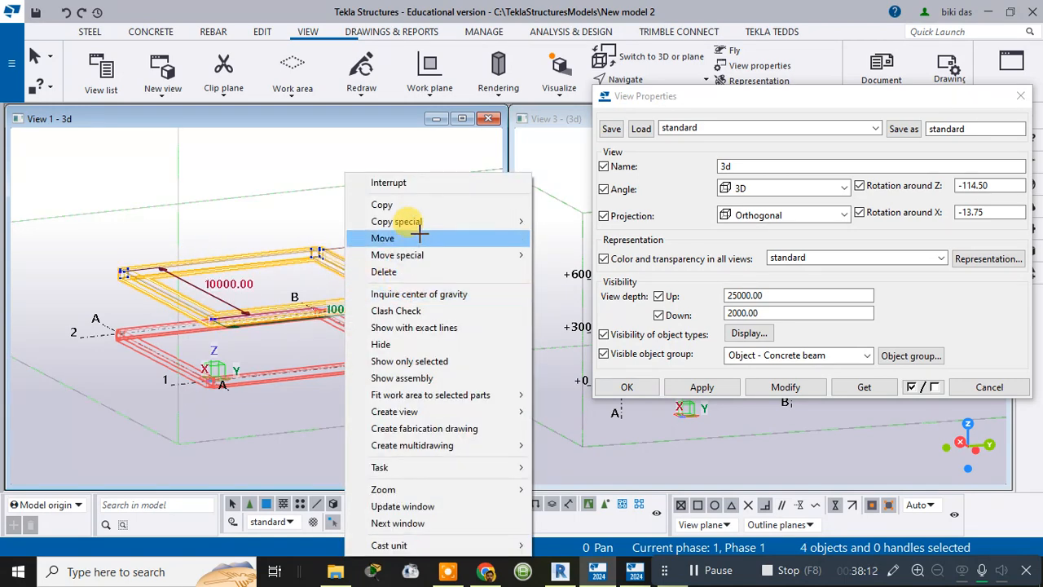
mouse_move(408, 220)
click(563, 221)
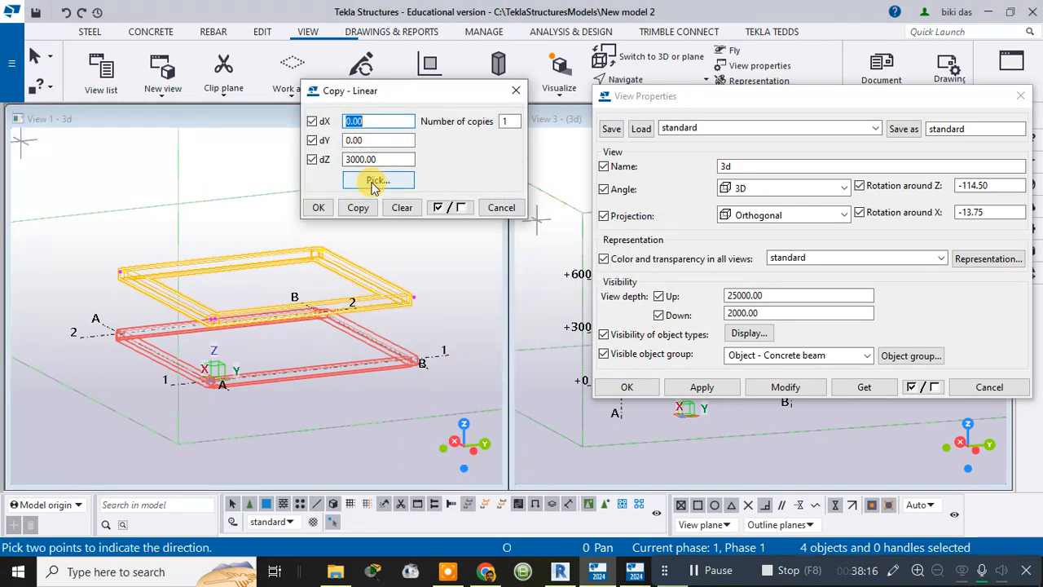
click(371, 180)
scroll(118, 269, up, 5)
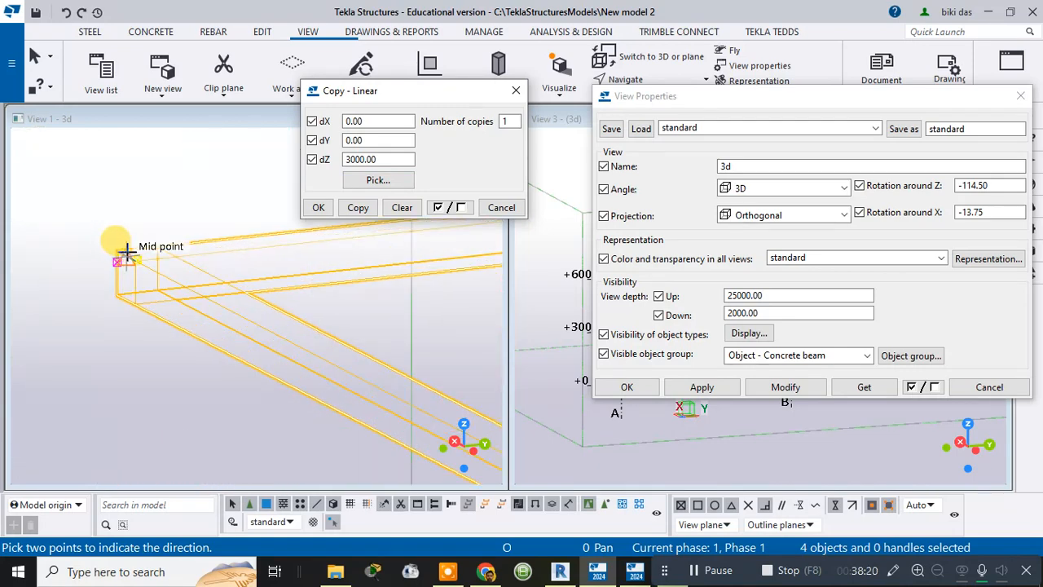
click(118, 251)
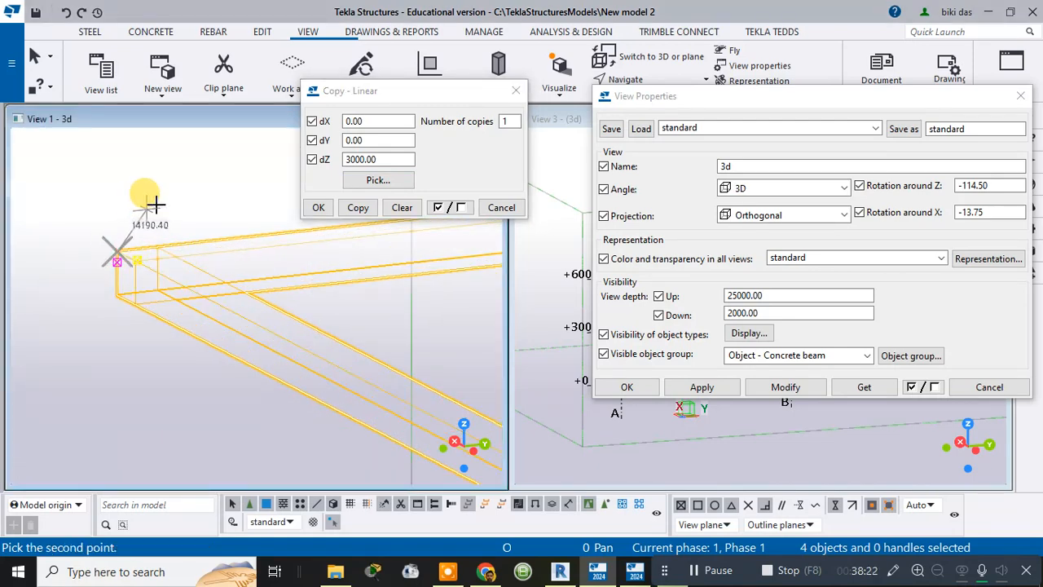
click(358, 208)
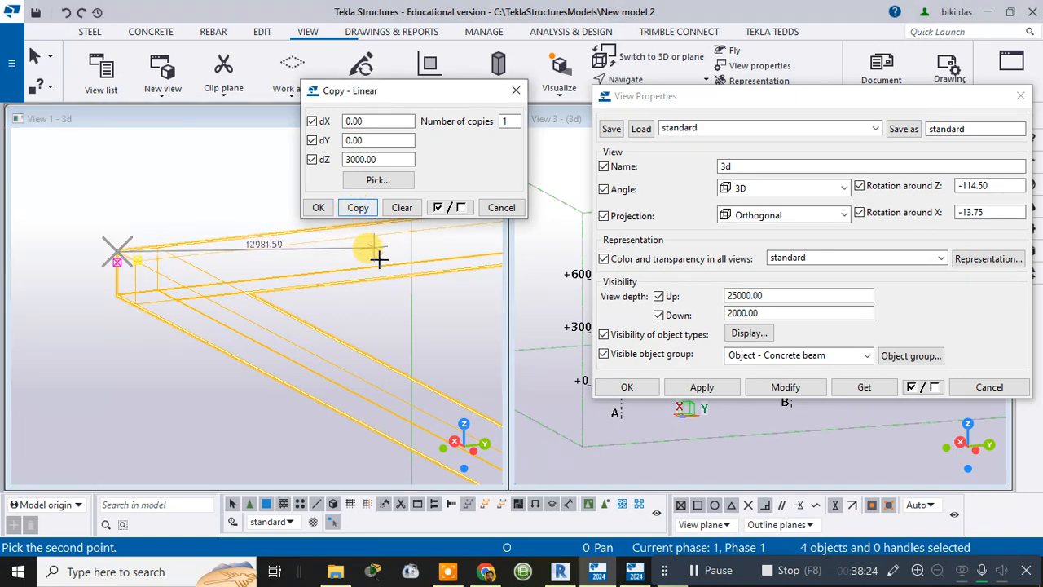
scroll(373, 255, down, 3)
middle_drag(408, 278, 227, 299)
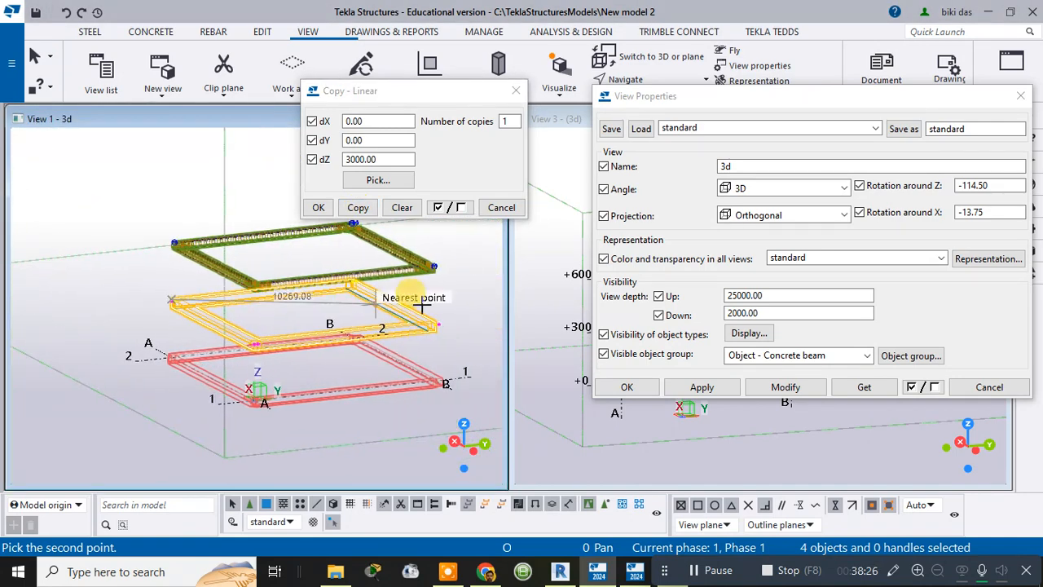
ctrl+middle_drag(420, 308, 410, 319)
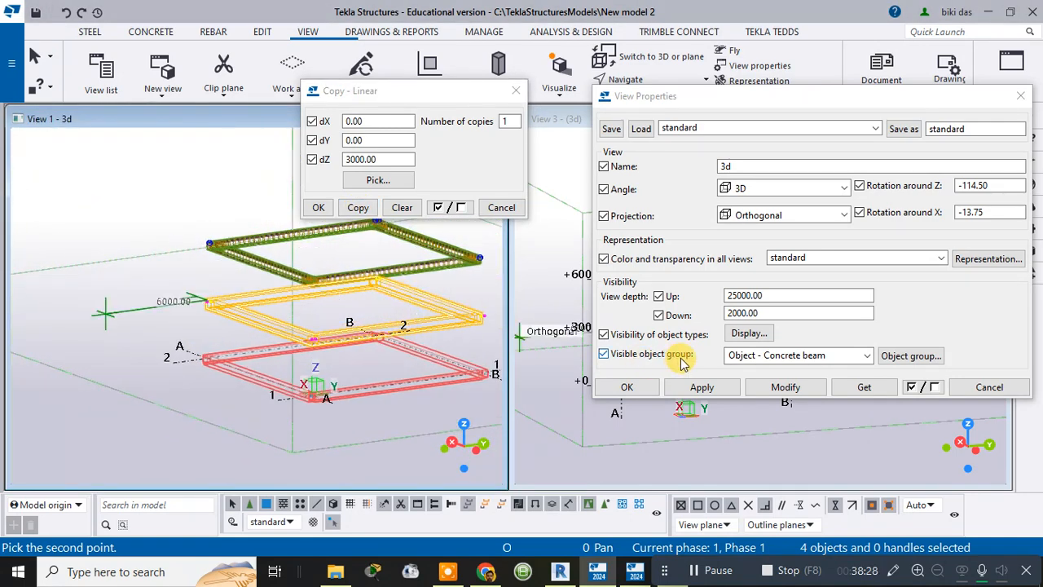
click(321, 207)
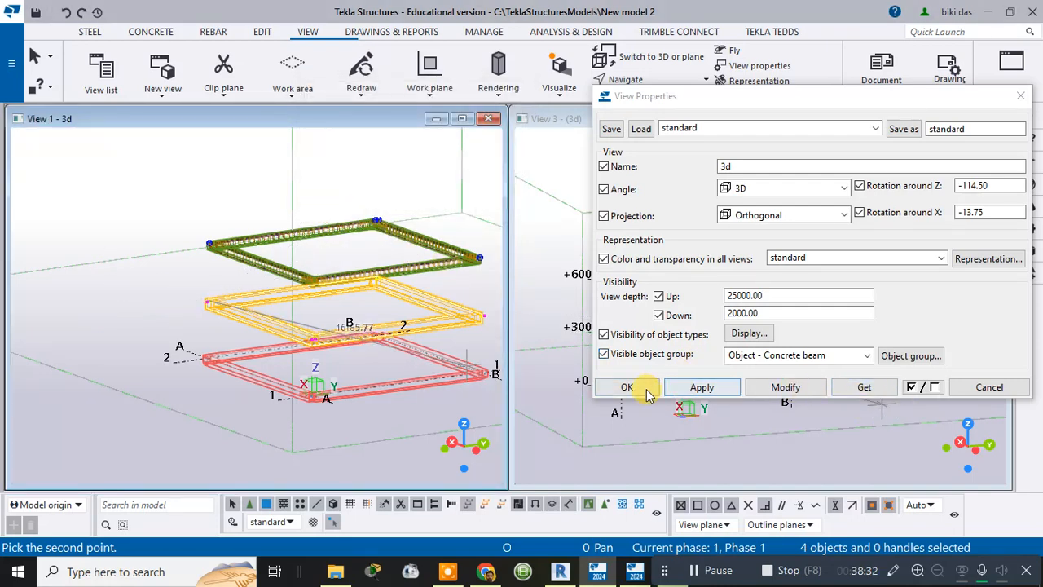
Try to switch the visible object group of View 1 back to standard while the copy command is still running.
click(867, 355)
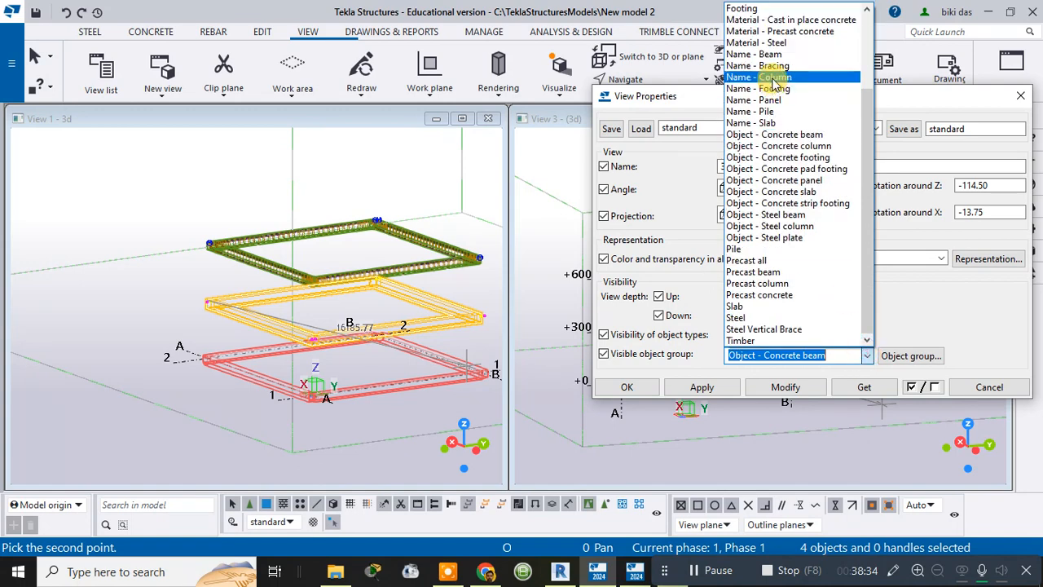
scroll(774, 41, up, 3)
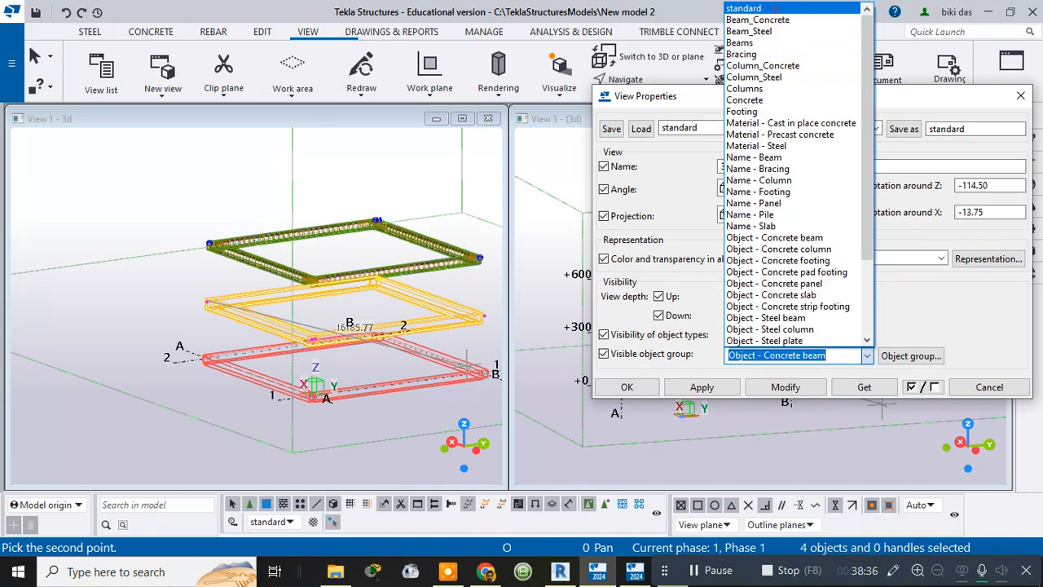
click(774, 8)
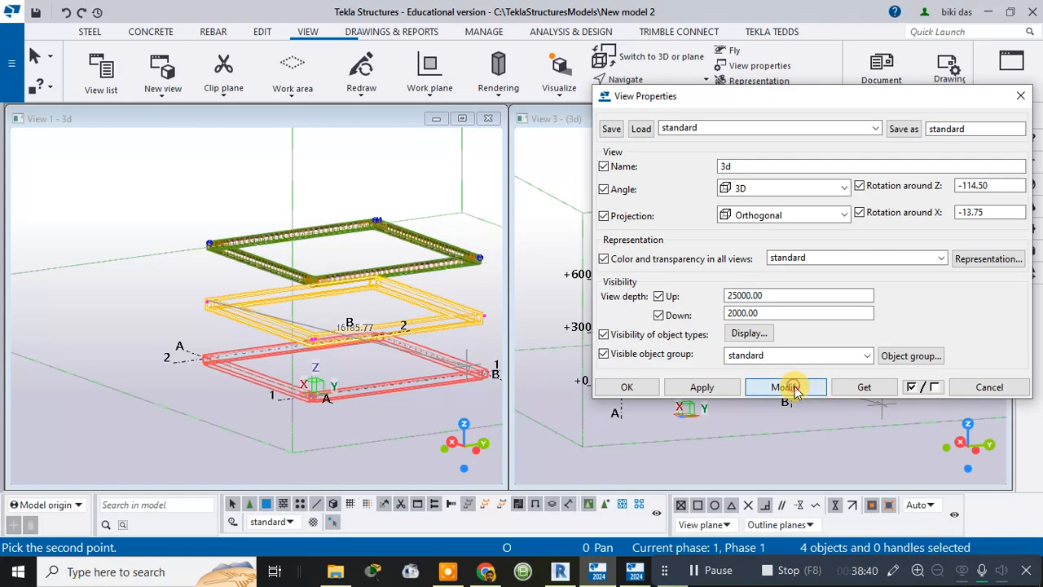
click(819, 355)
click(797, 384)
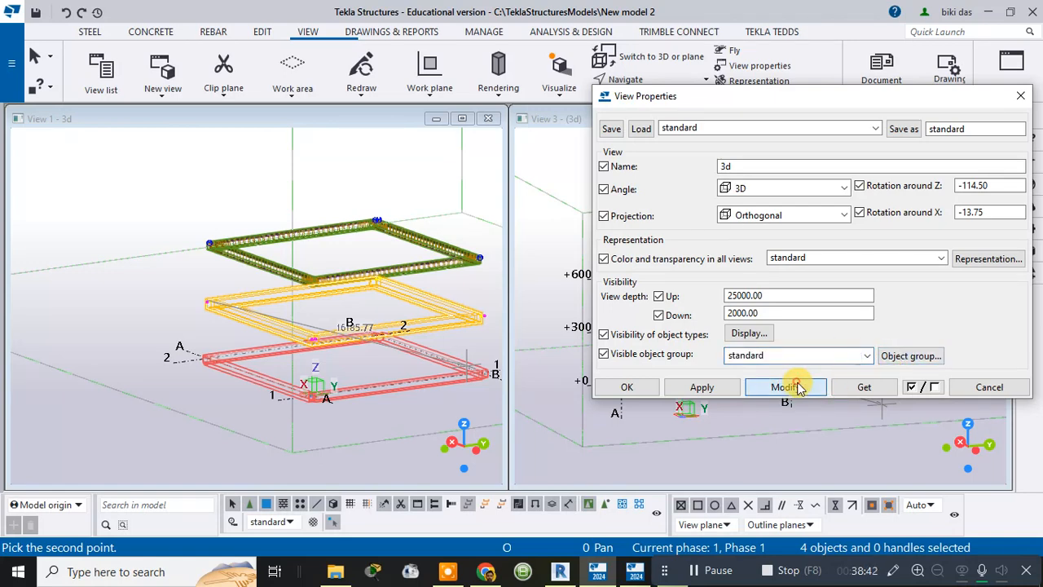
click(629, 386)
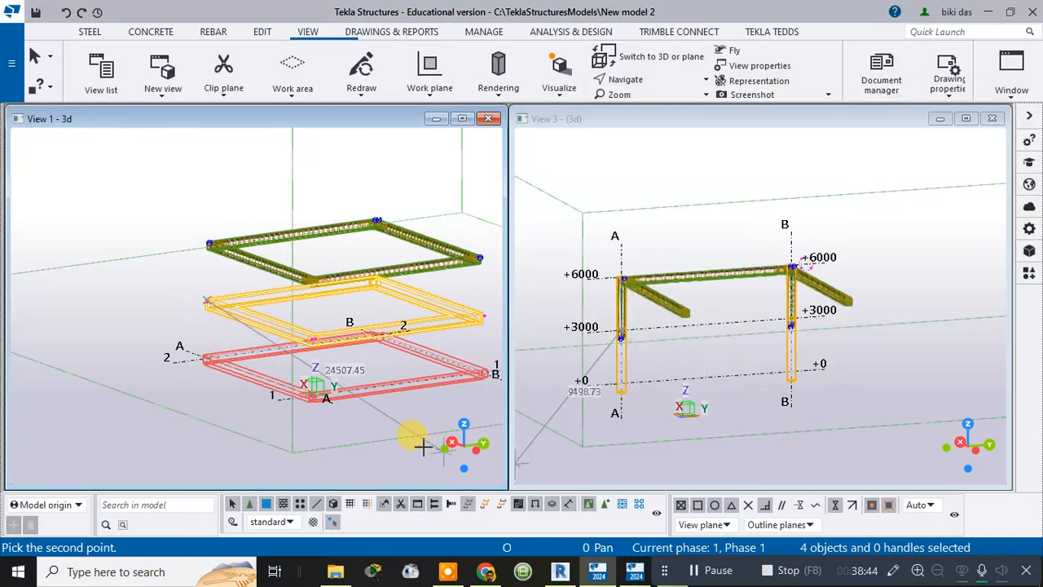
End the copy command and set the visible object group of View 1 to standard to show the whole structure.
key(Escape)
click(369, 459)
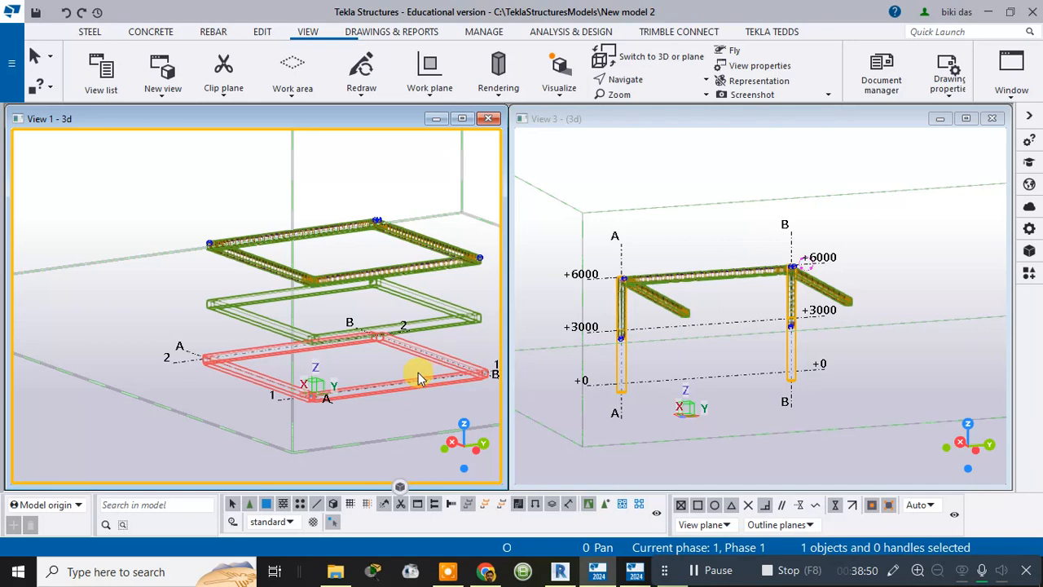
double_click(148, 436)
click(794, 355)
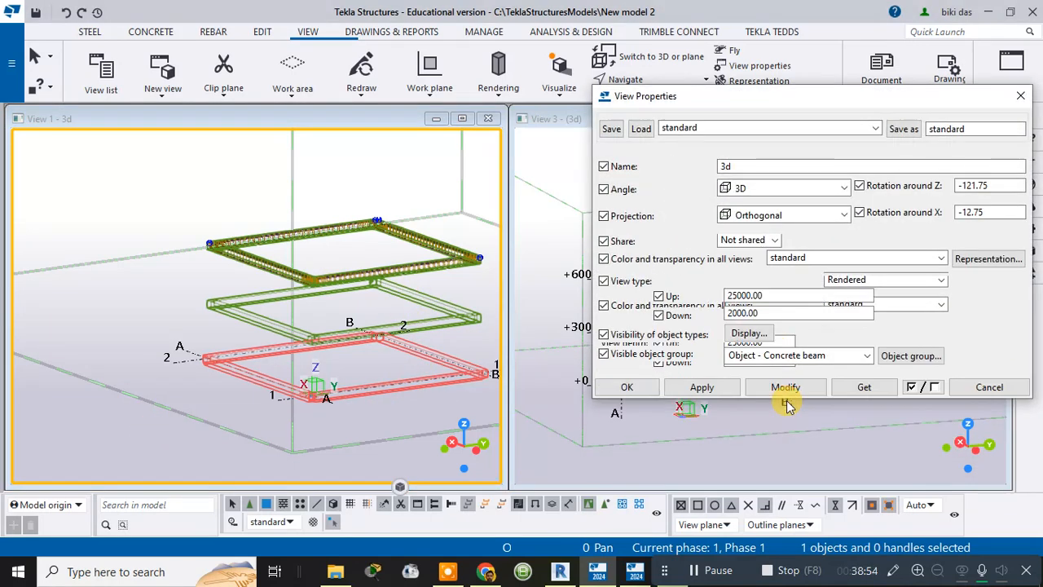
click(782, 417)
click(843, 355)
scroll(811, 49, up, 3)
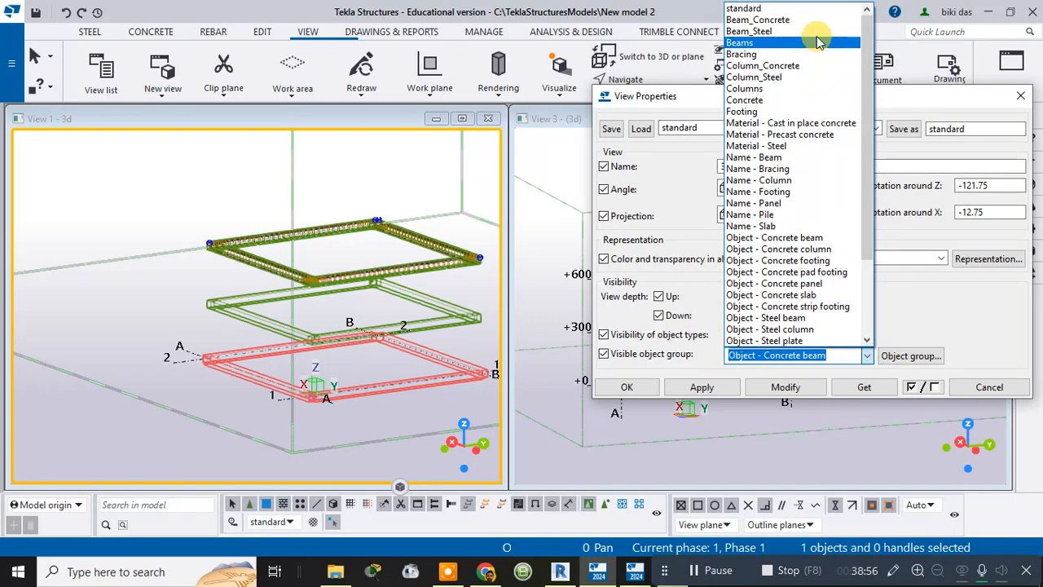
click(806, 8)
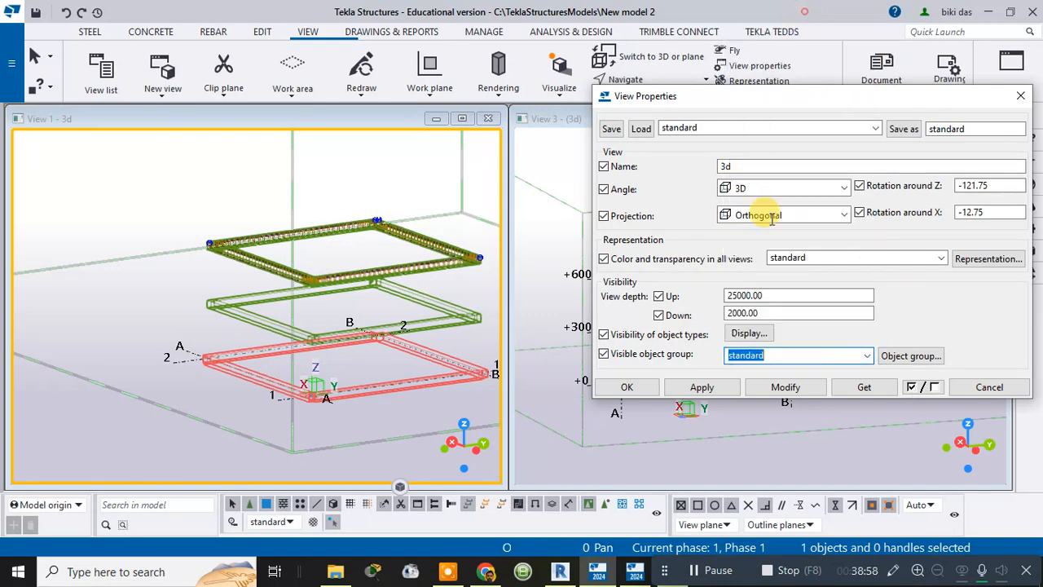
click(786, 390)
click(627, 388)
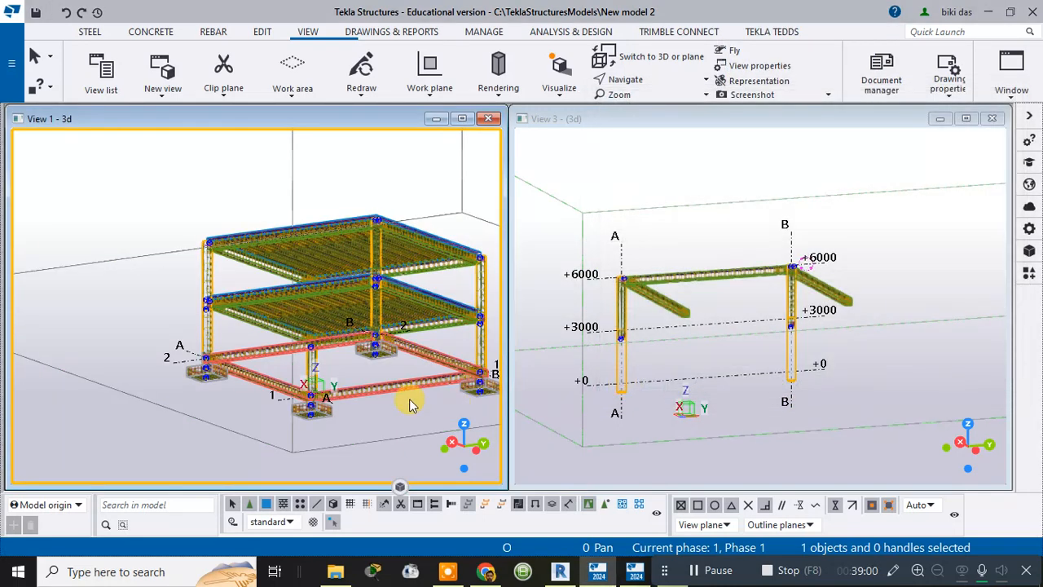
Close View 3 and maximize View 1 to look over the complete two-storey frame.
ctrl+middle_drag(455, 389, 276, 206)
ctrl+middle_drag(379, 324, 396, 300)
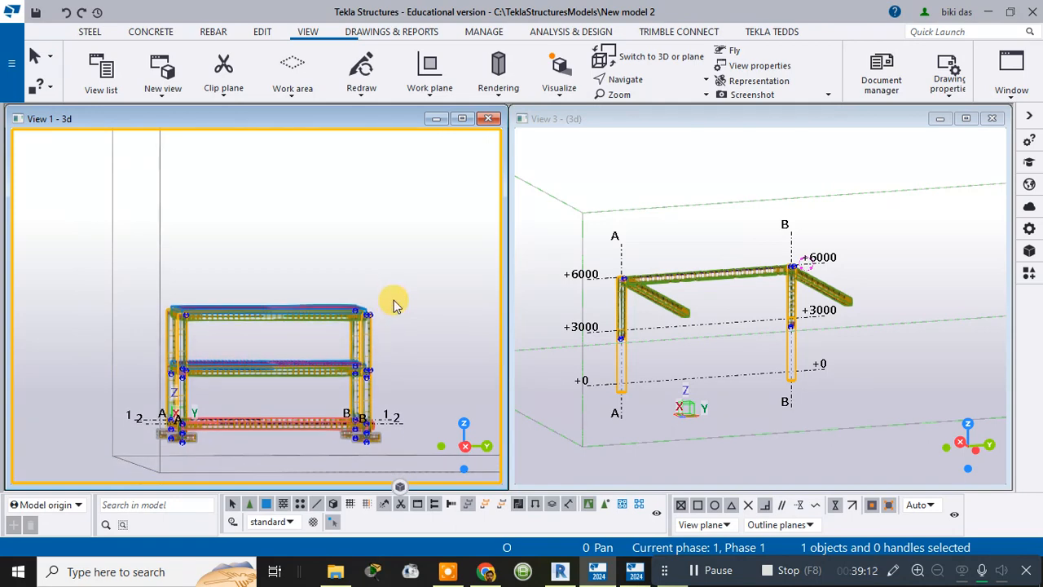
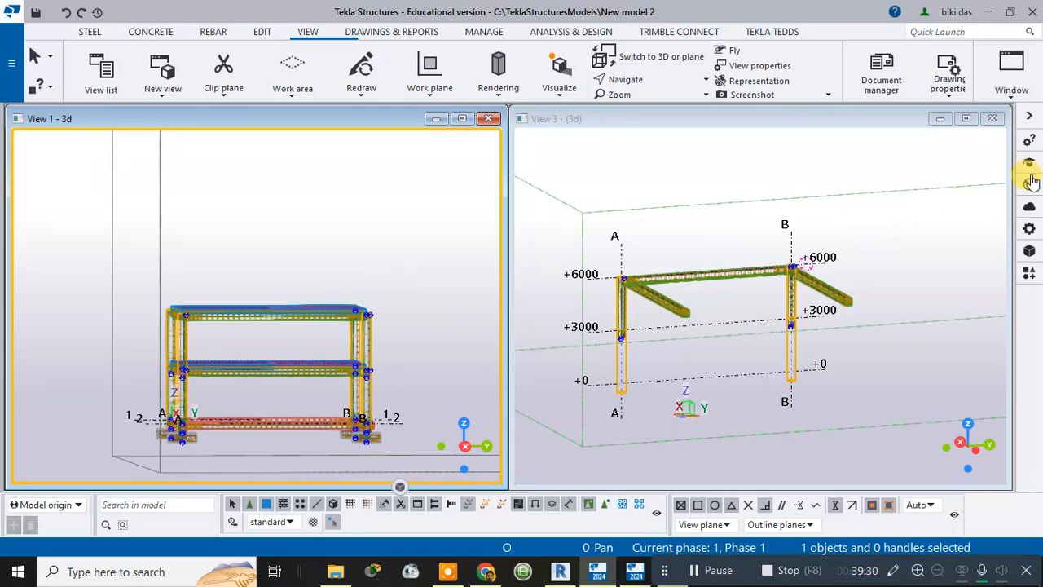
click(991, 118)
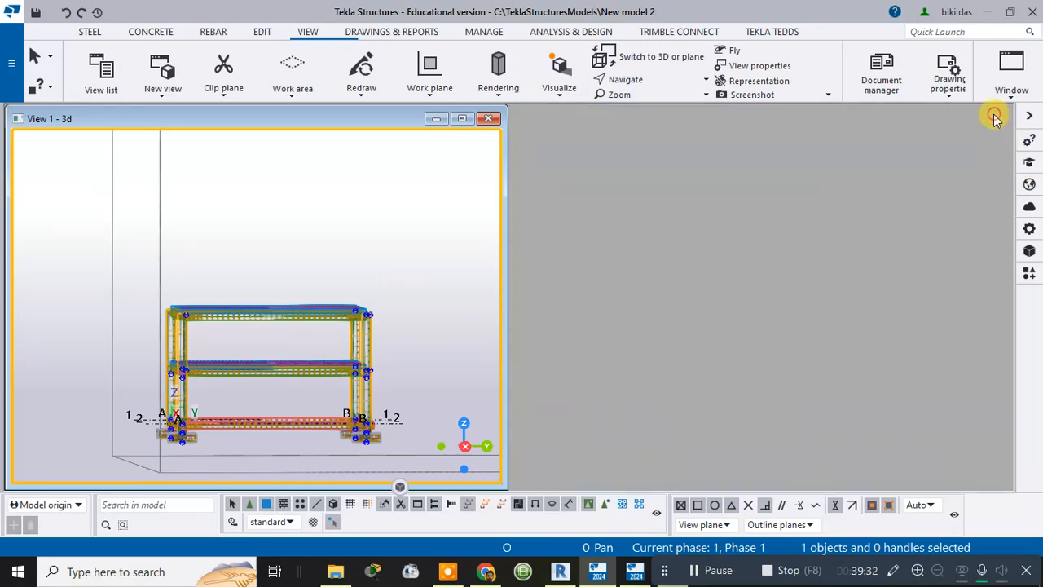
click(462, 118)
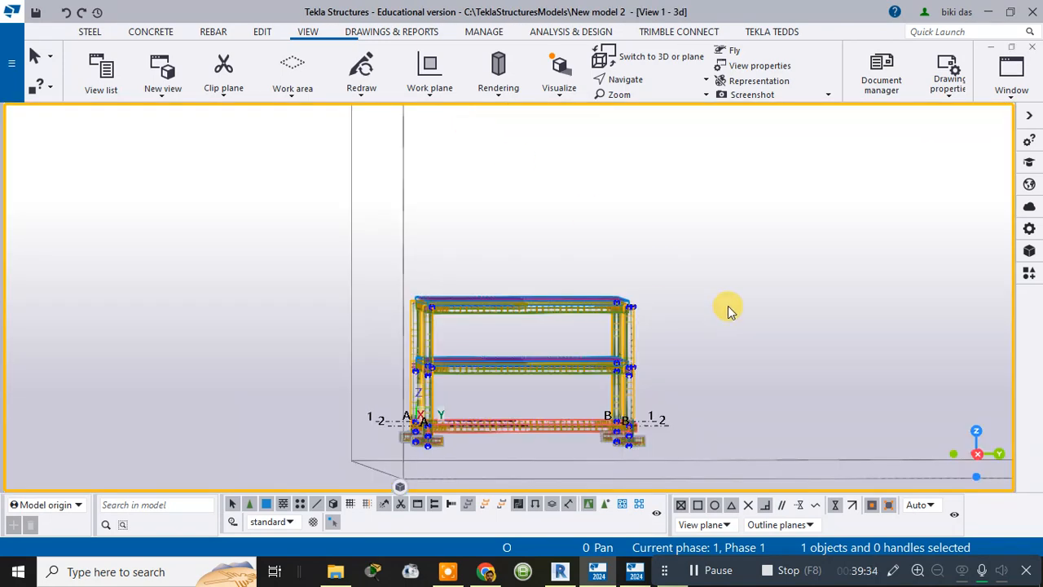
ctrl+middle_drag(730, 309, 729, 367)
ctrl+middle_drag(698, 298, 760, 310)
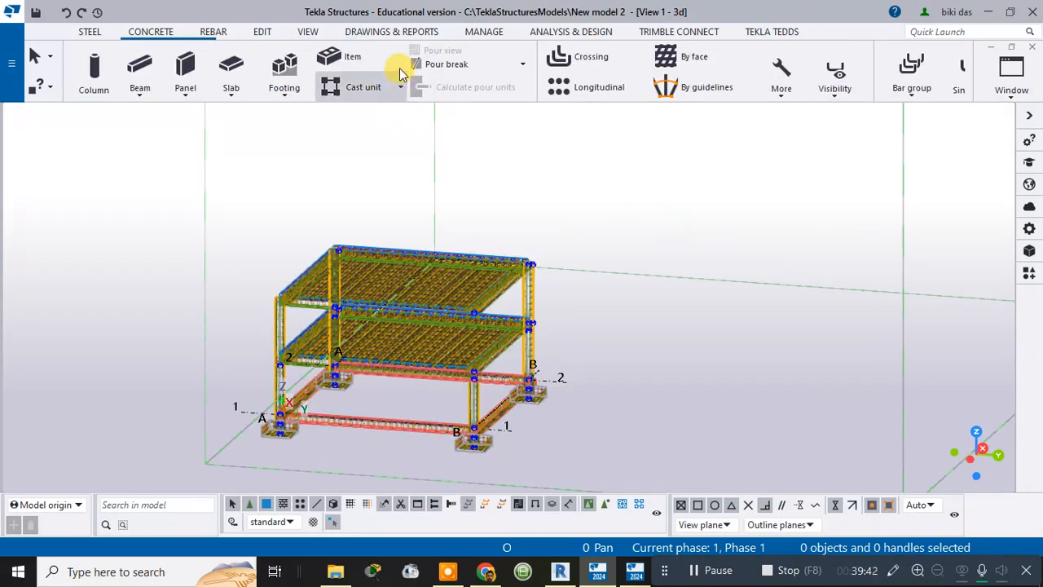
Select the entire two-storey frame and number the series of the selected objects.
click(400, 33)
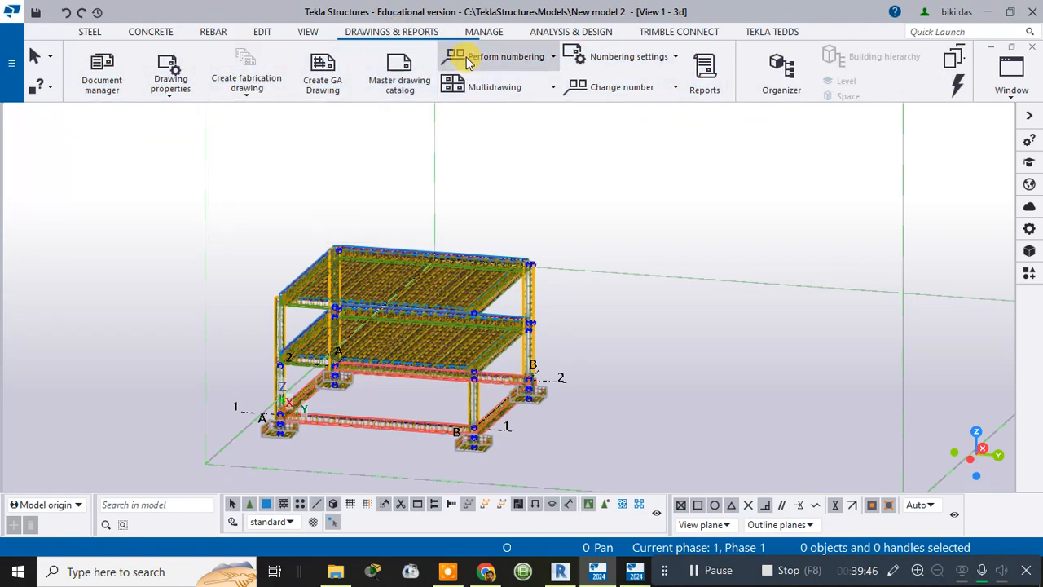
mouse_move(603, 193)
mouse_down()
mouse_move(554, 383)
mouse_move(224, 471)
mouse_up()
click(517, 55)
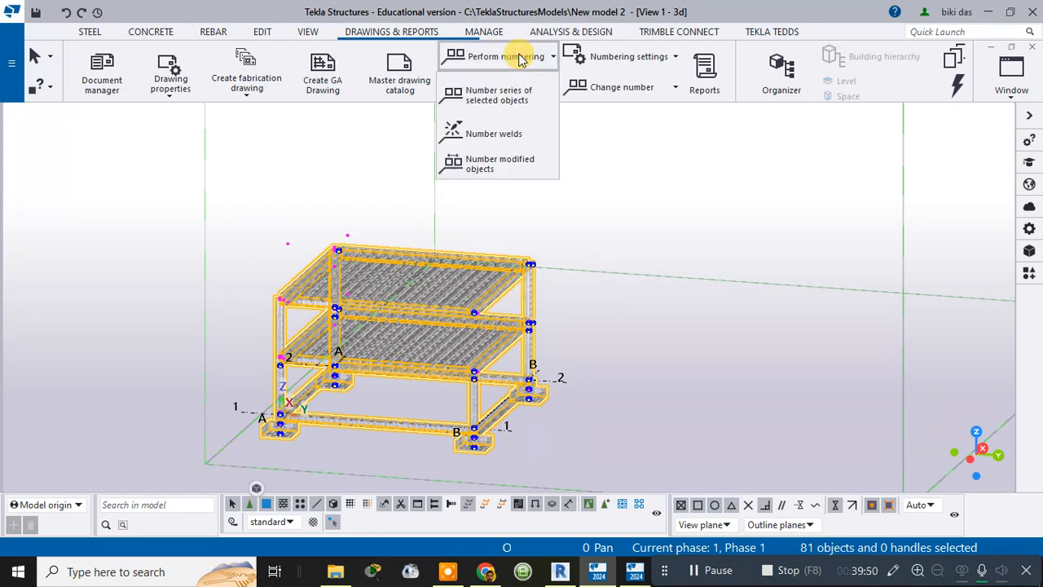
click(505, 96)
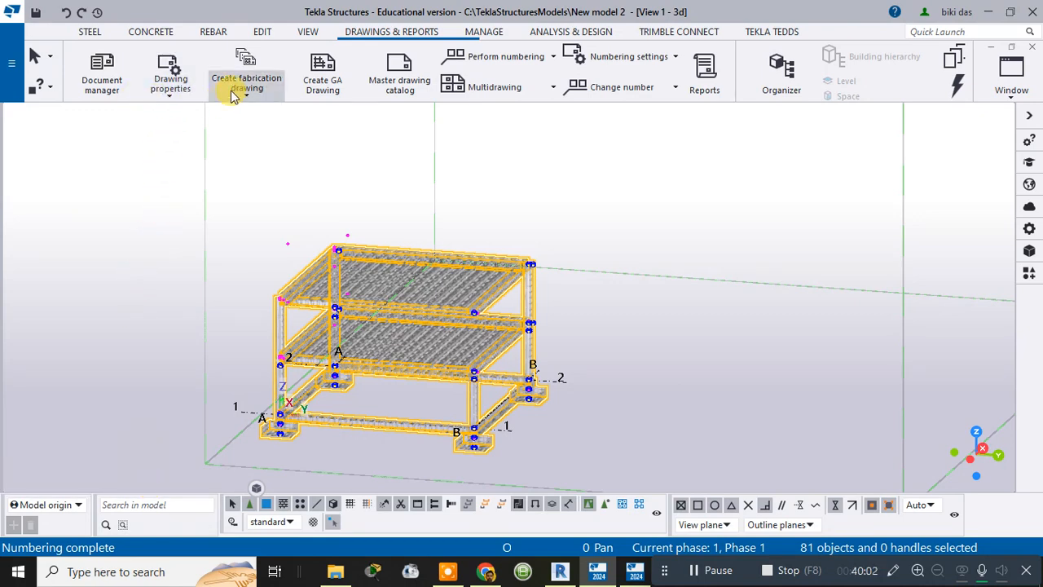
Open the cast unit drawing properties and accept the standard settings, with the cast unit defined by cast unit position.
click(171, 94)
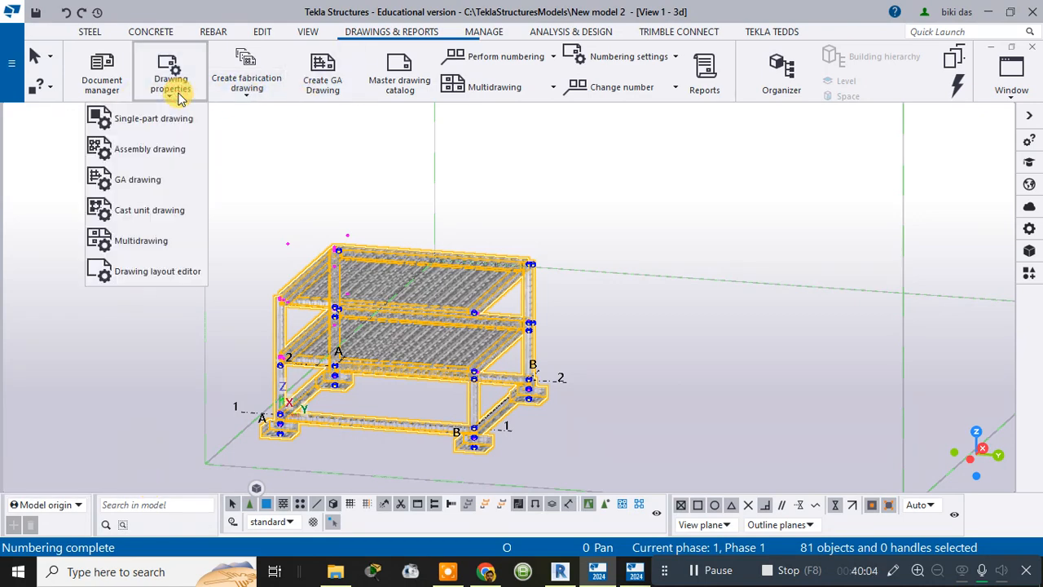
click(164, 213)
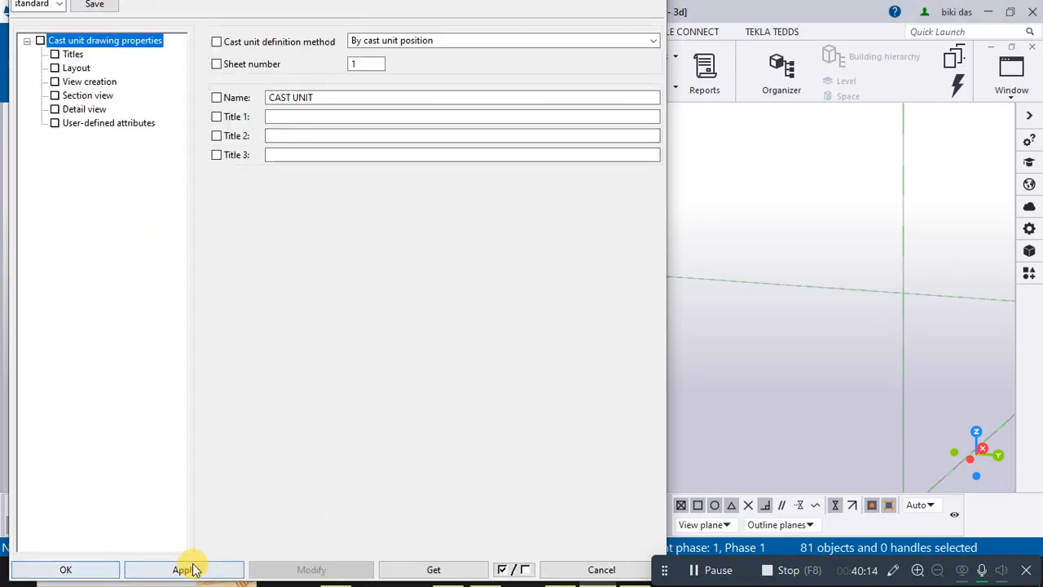
click(67, 568)
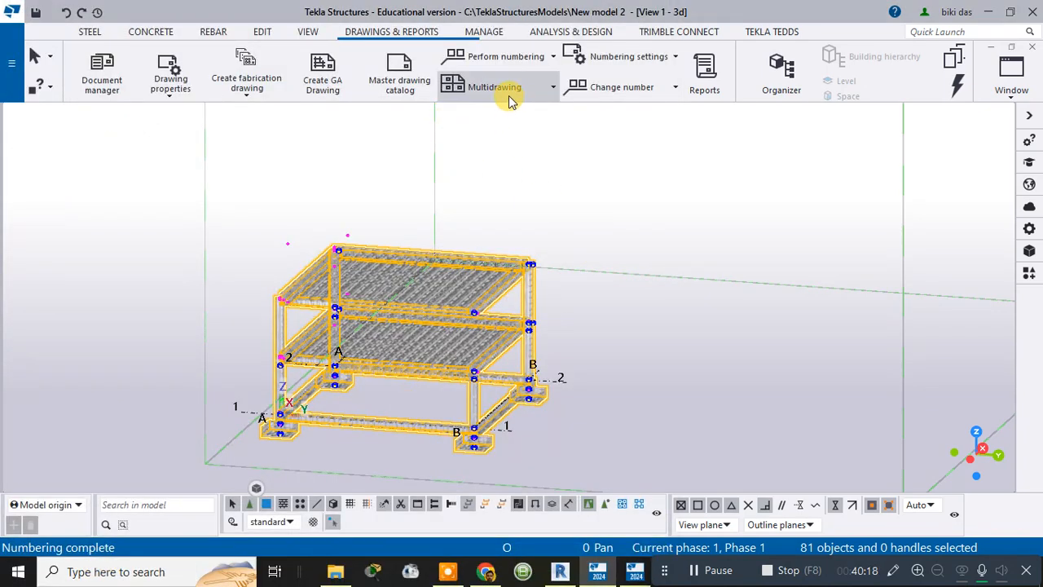
click(551, 86)
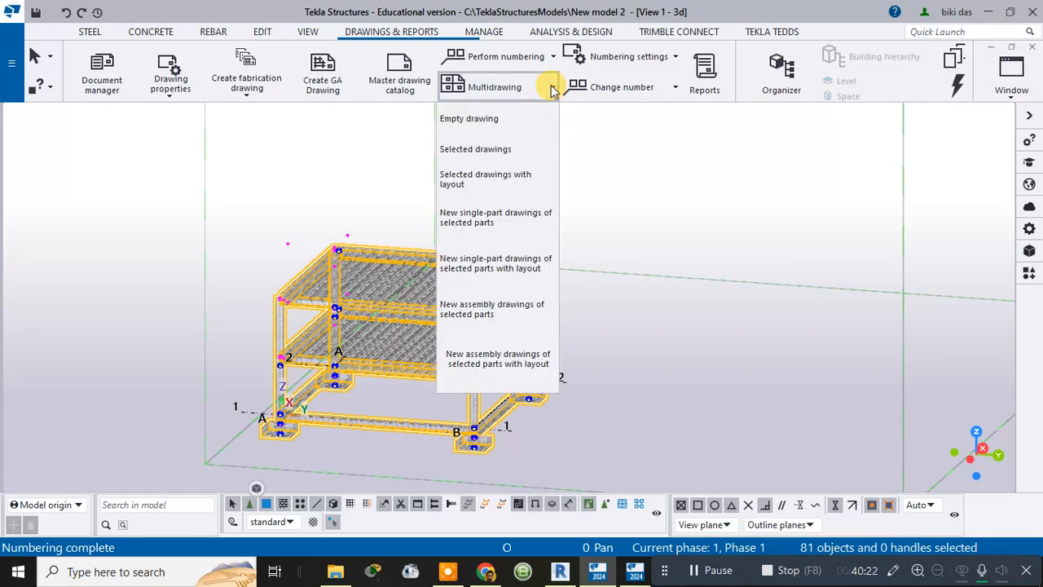
click(551, 86)
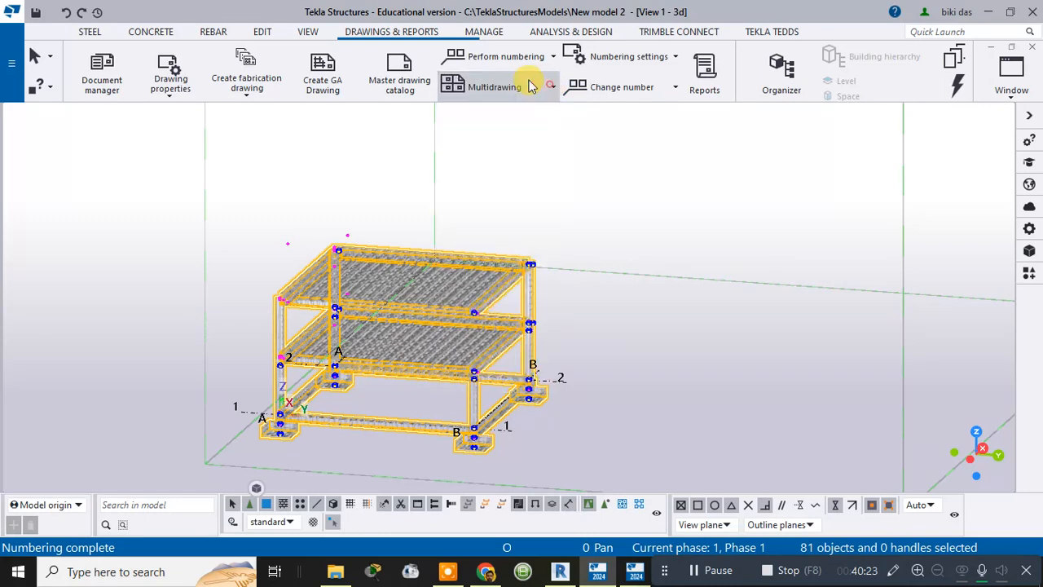
click(334, 94)
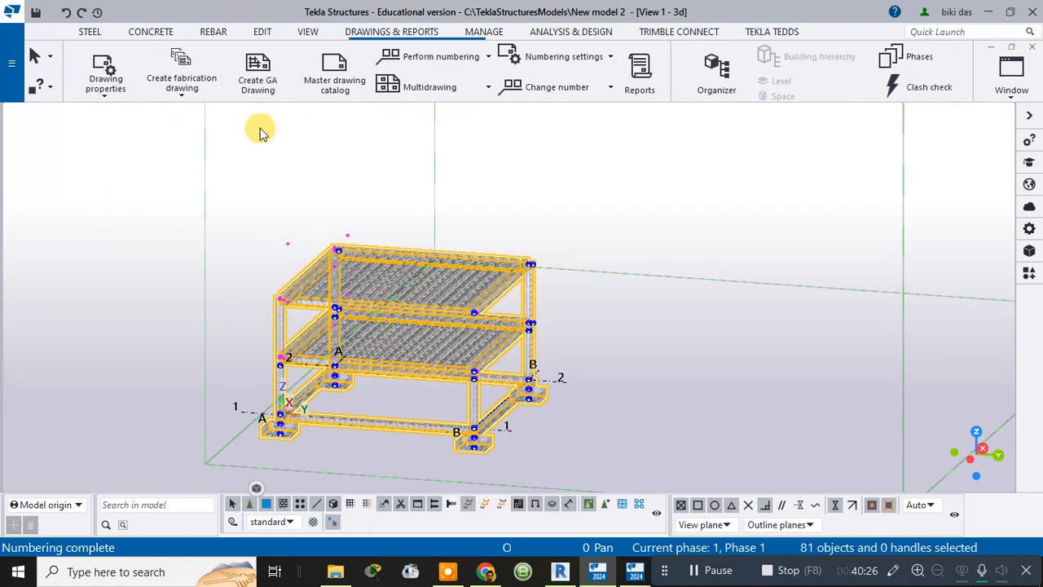
click(339, 93)
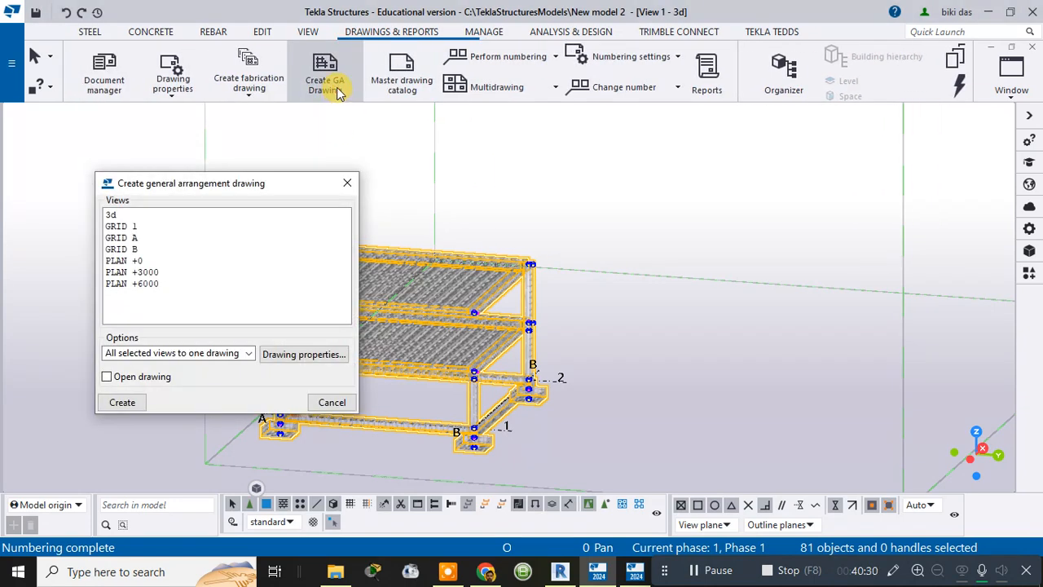
click(347, 182)
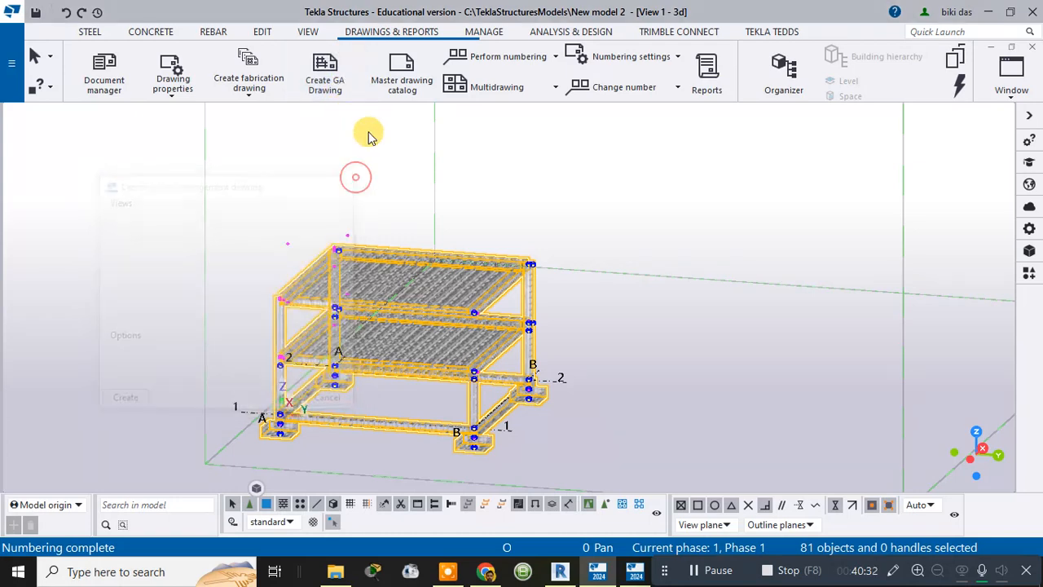
click(401, 90)
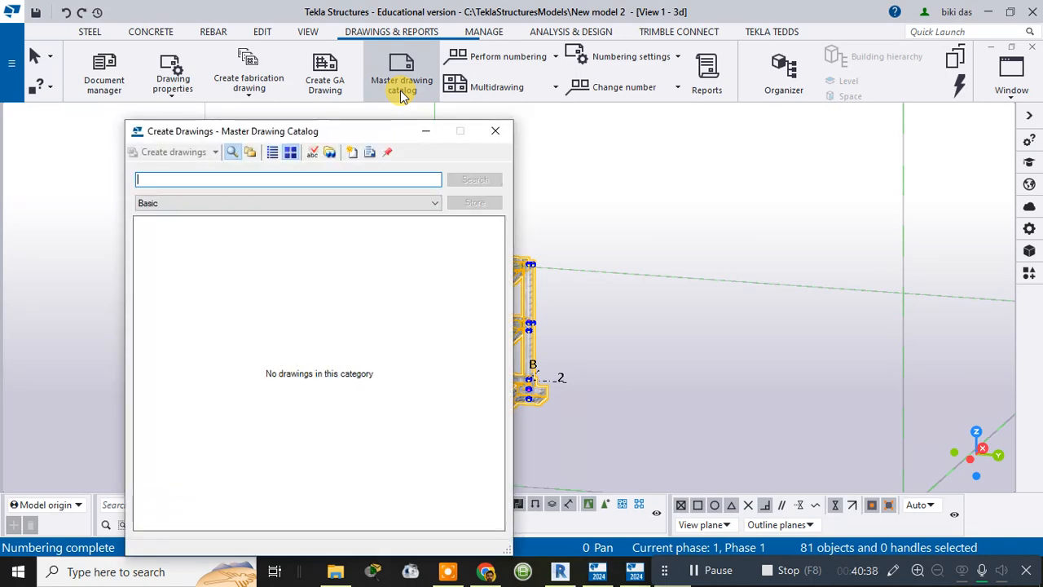
click(494, 130)
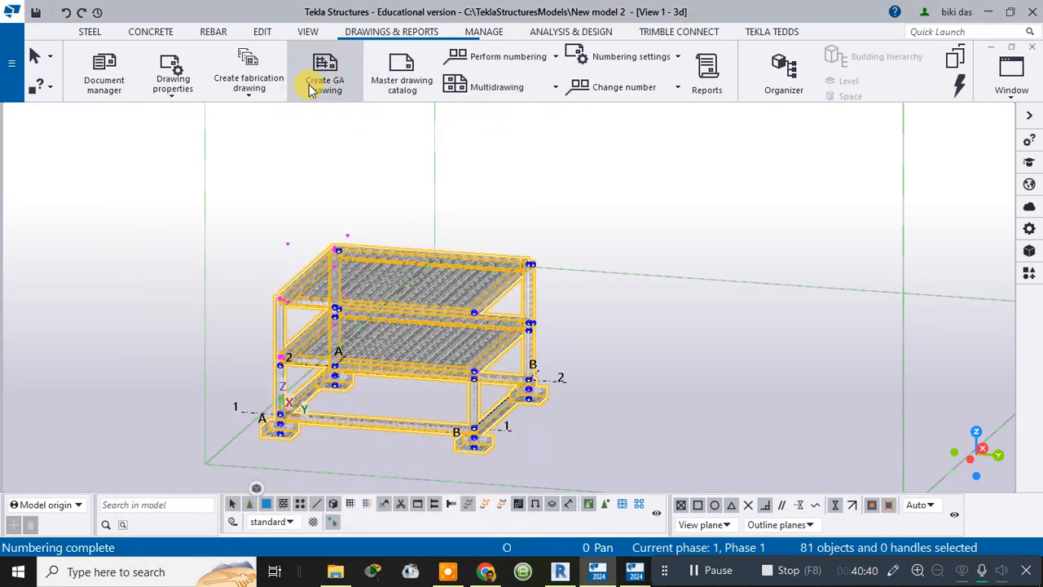
click(314, 85)
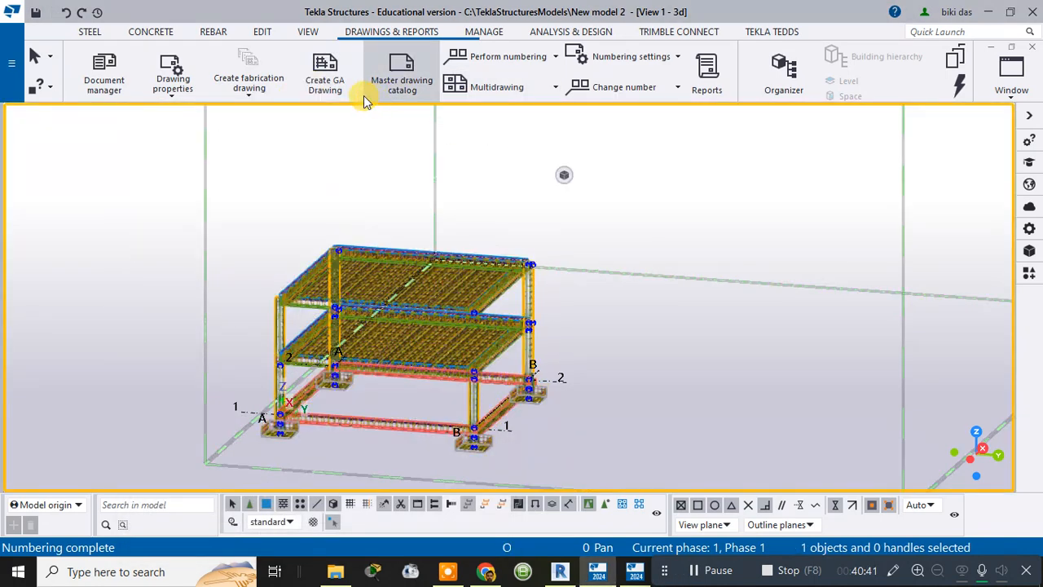
Open the Master Drawing Catalog and list the master drawings of all categories.
click(402, 82)
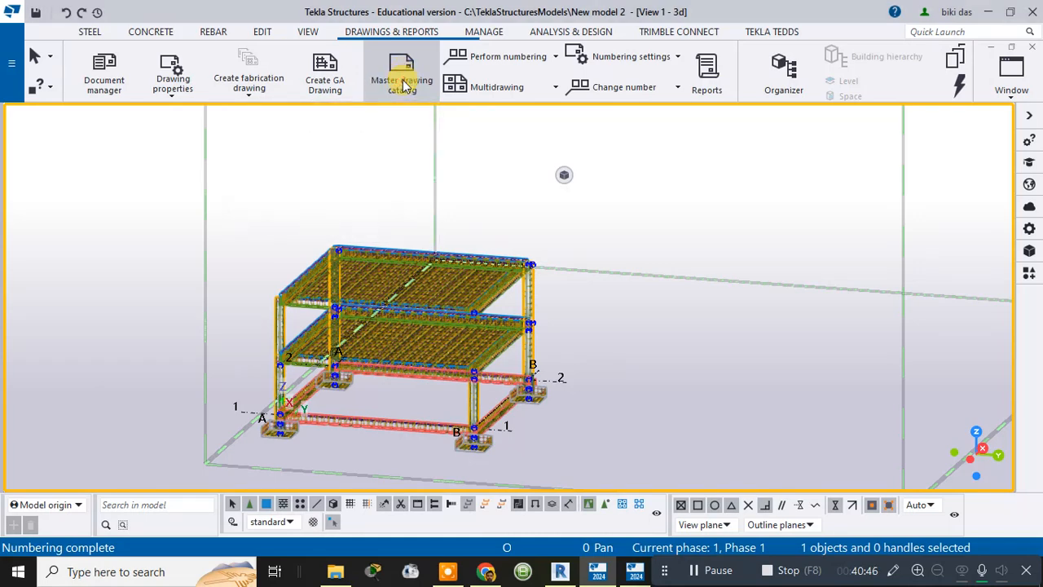
click(427, 202)
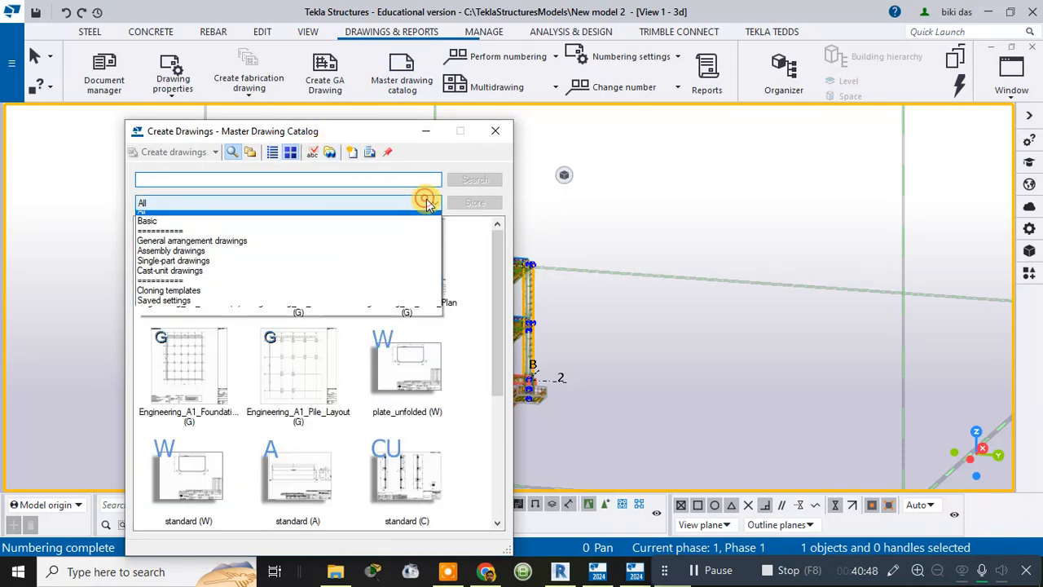
click(427, 202)
click(426, 202)
click(422, 202)
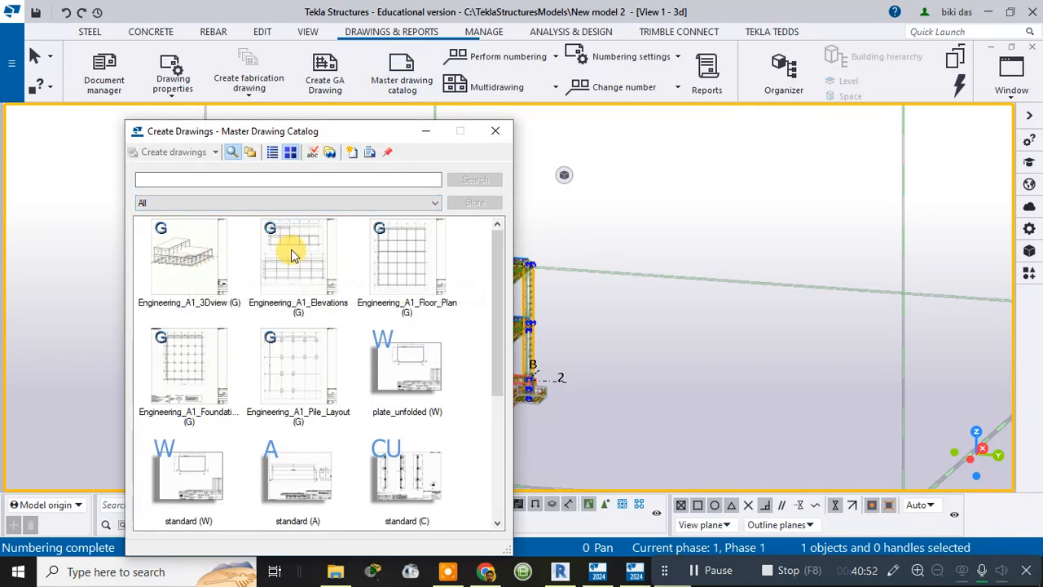
Look through the general arrangement, single-part, assembly and cast unit master drawings in the catalog.
scroll(191, 293, down, 3)
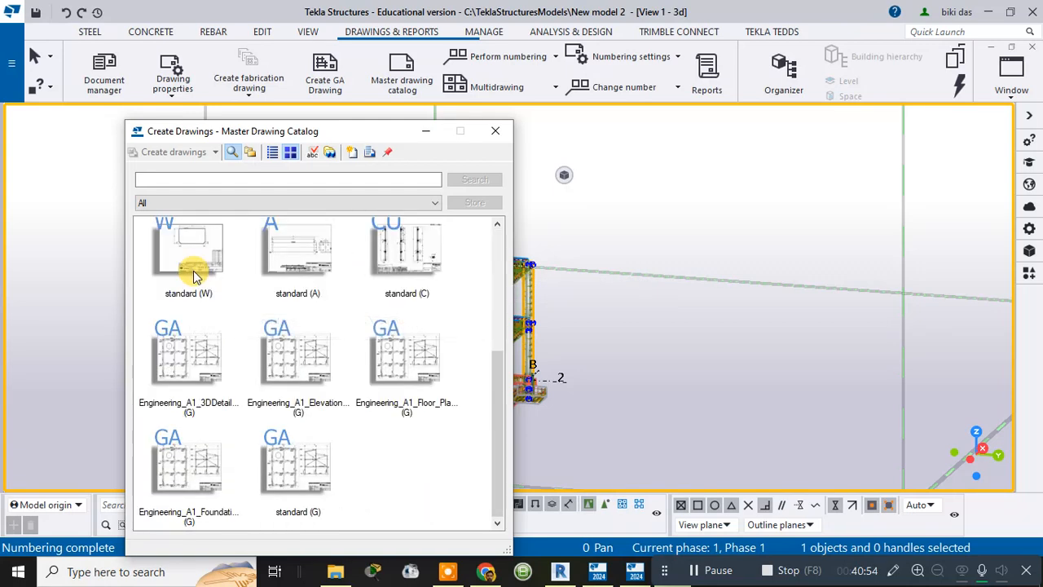
scroll(193, 277, up, 5)
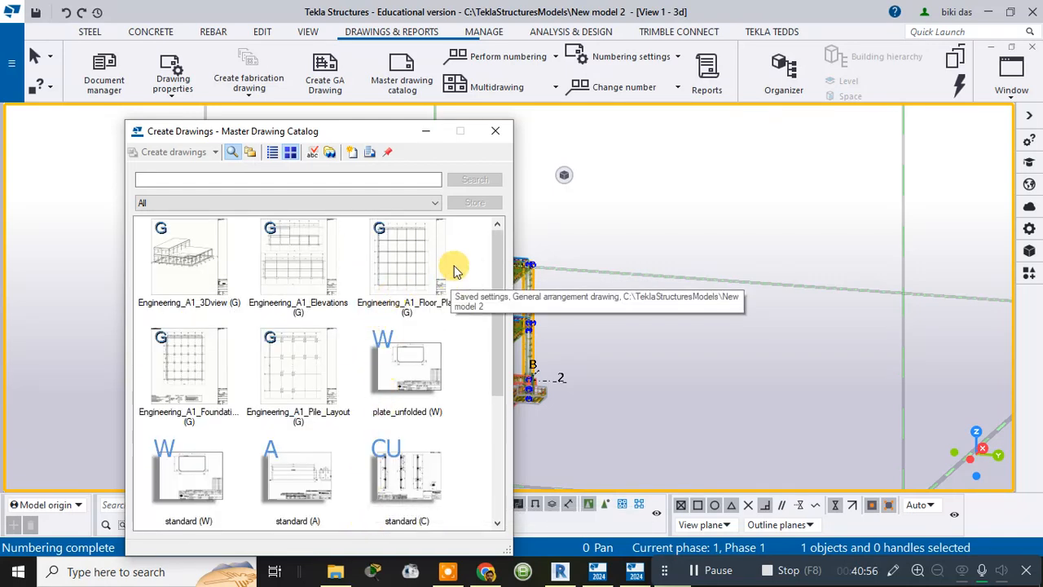
drag(471, 239, 186, 456)
scroll(187, 448, down, 3)
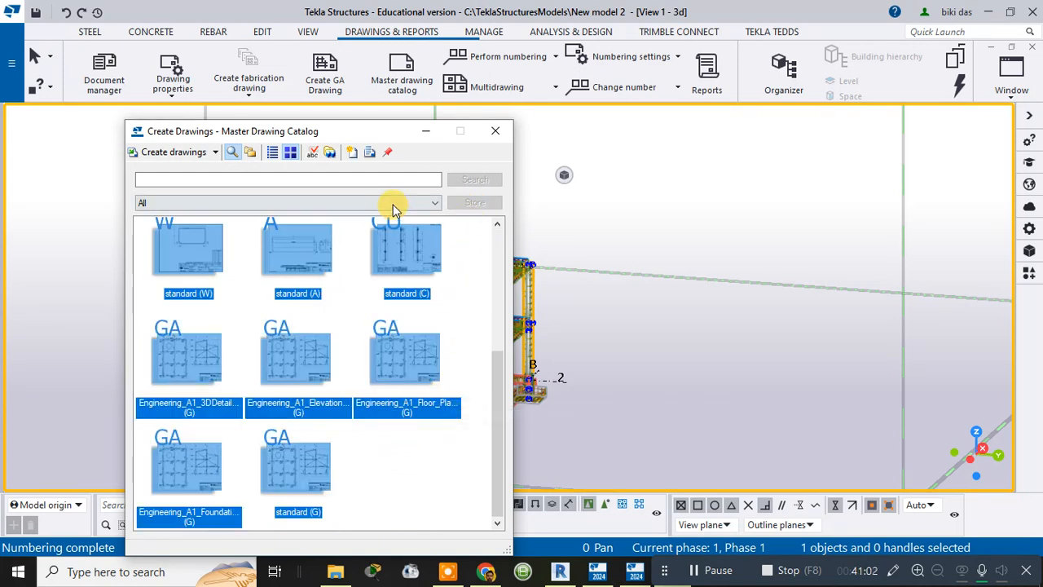
drag(392, 136, 435, 97)
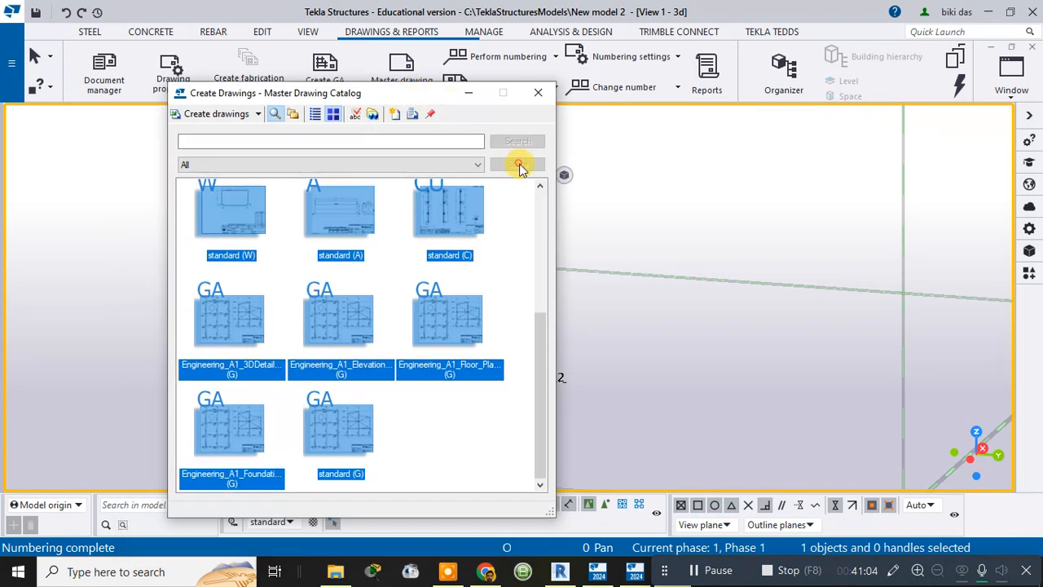
click(462, 164)
click(461, 164)
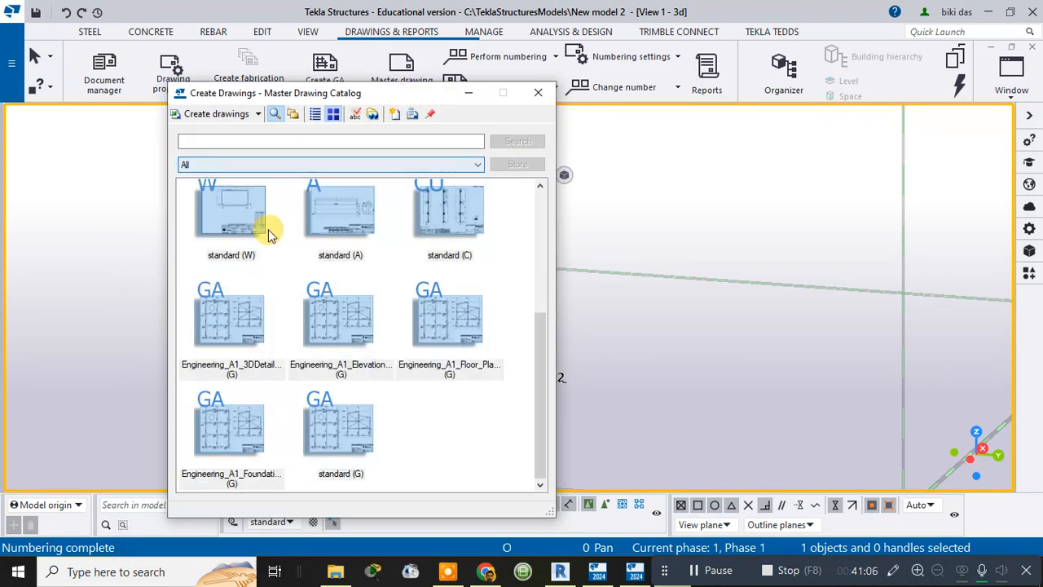
Check the master drawing properties of the standard assembly drawing and of Engineering_A1_3Dview.
double_click(331, 215)
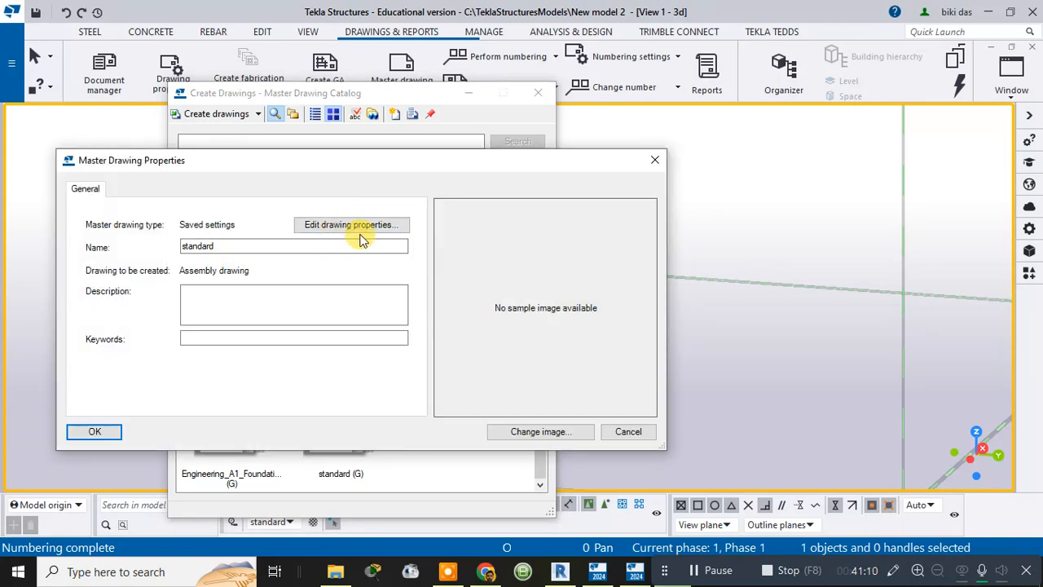
click(654, 160)
scroll(359, 276, up, 3)
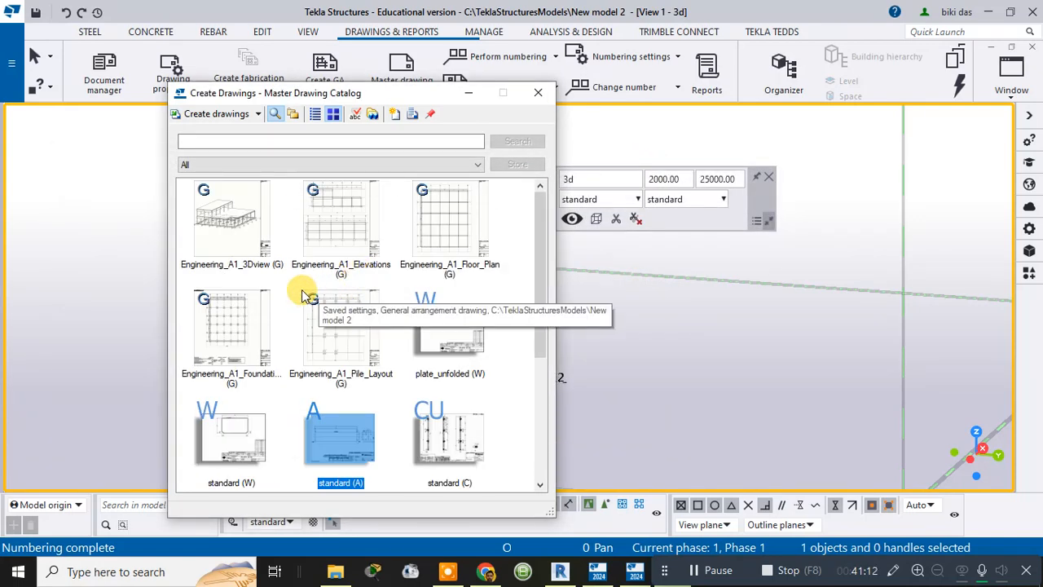
click(242, 214)
double_click(242, 213)
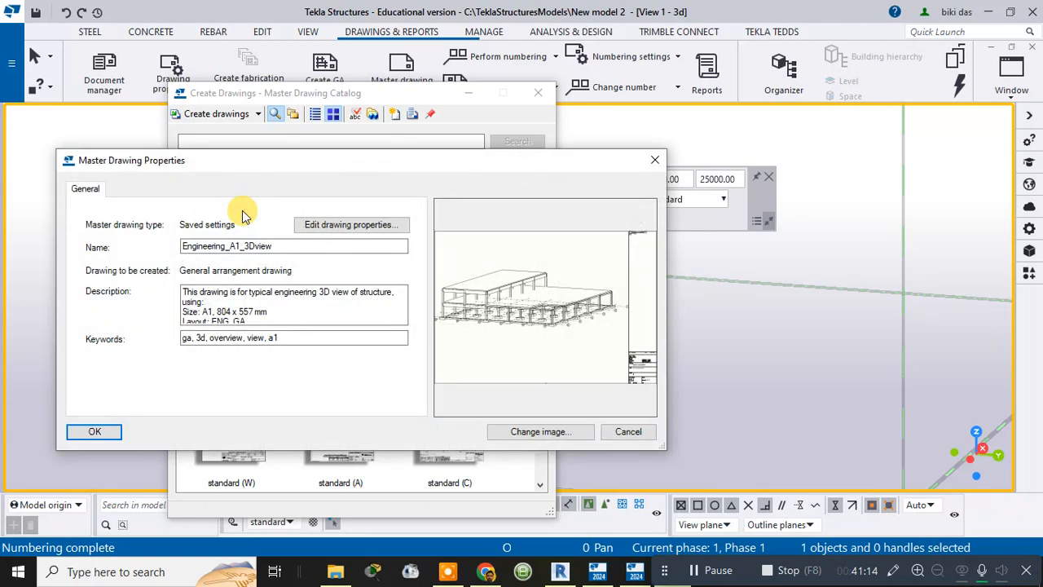
click(103, 432)
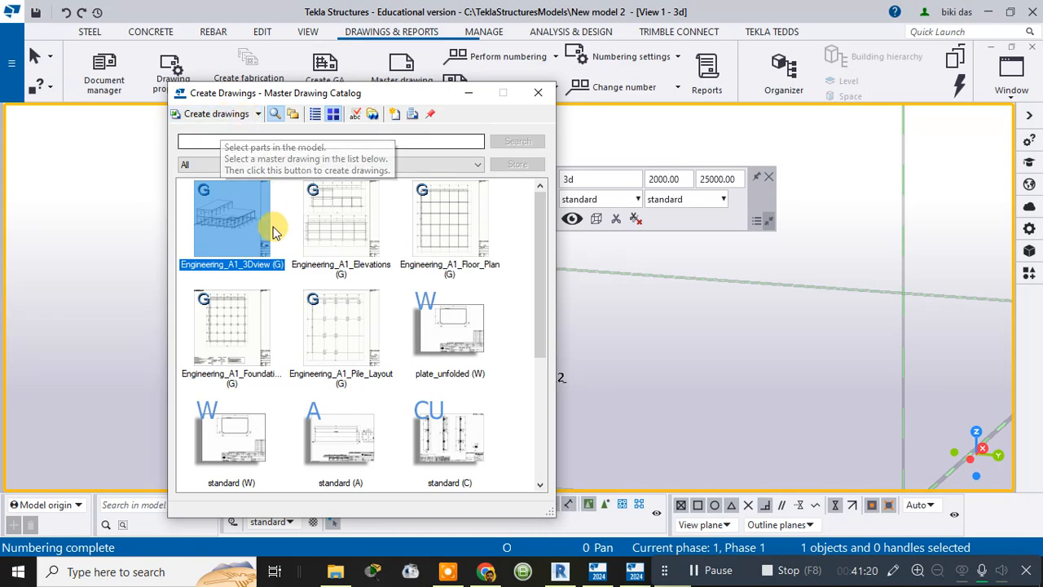
Select all master drawings and create a general arrangement drawing of the 3d view, with all selected views to one drawing.
key(ctrl+a)
click(233, 114)
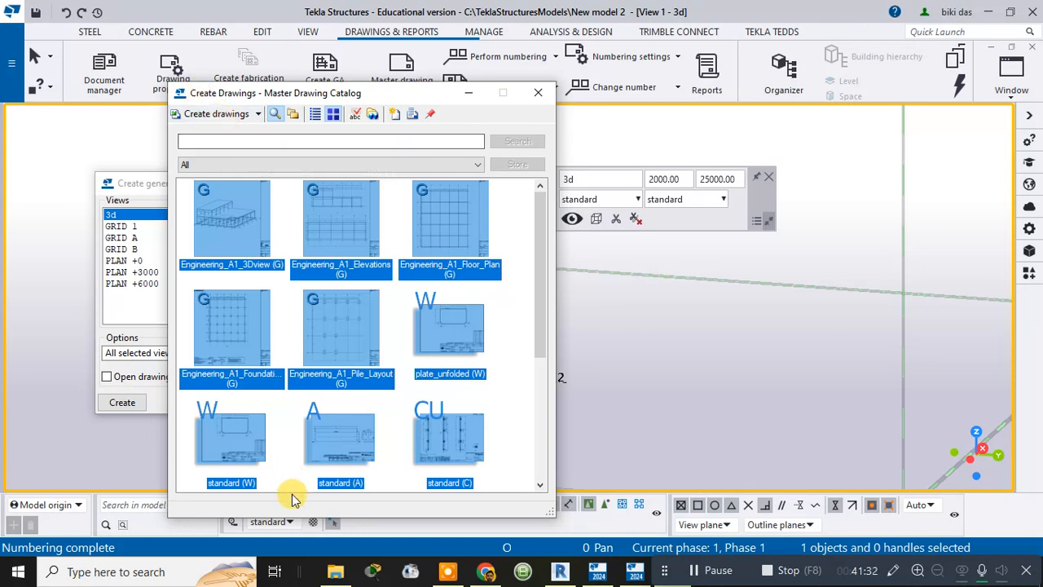
drag(142, 179, 106, 173)
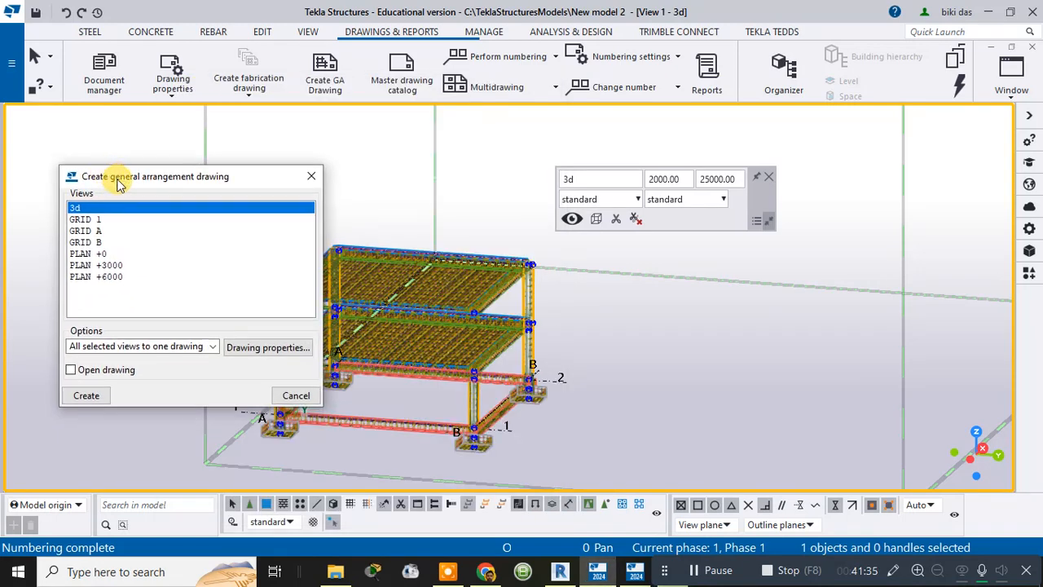
click(87, 396)
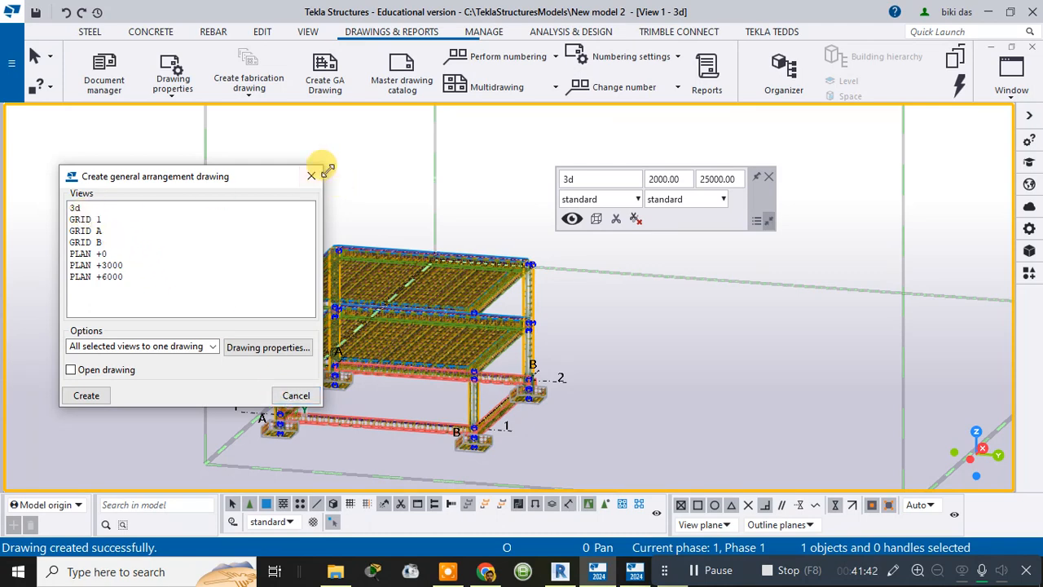
click(304, 178)
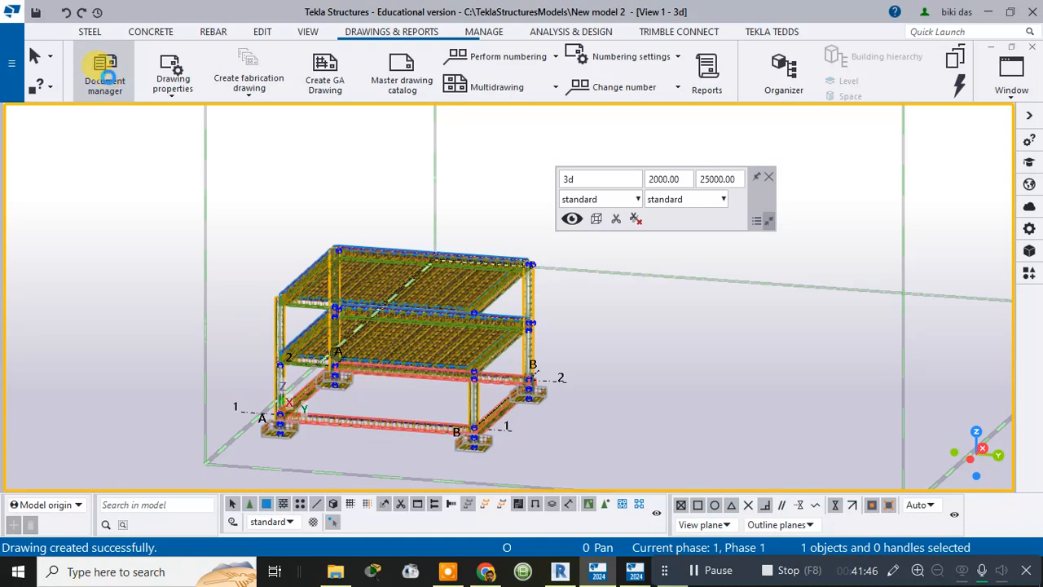
Open the general arrangement drawing titled 3D VIEW OF STRUCTURE, NO HATCHES from the document manager and move the manager out of the way.
click(107, 82)
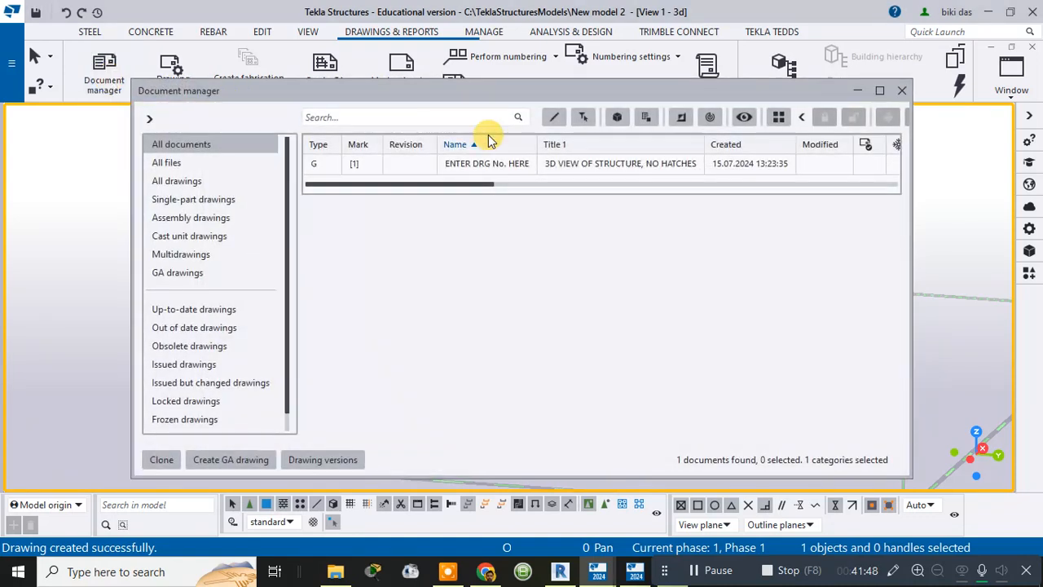
click(497, 164)
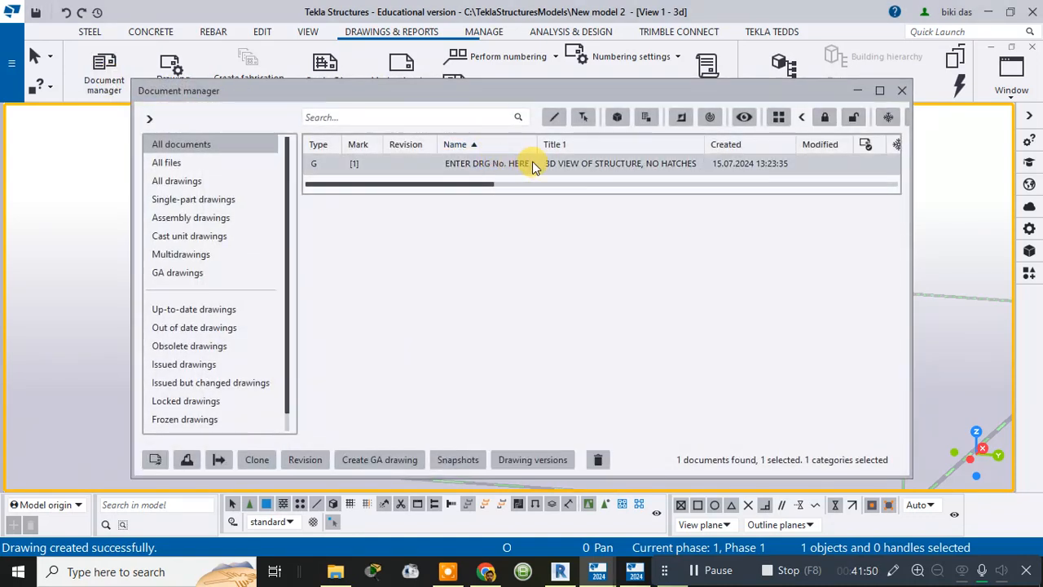
double_click(534, 166)
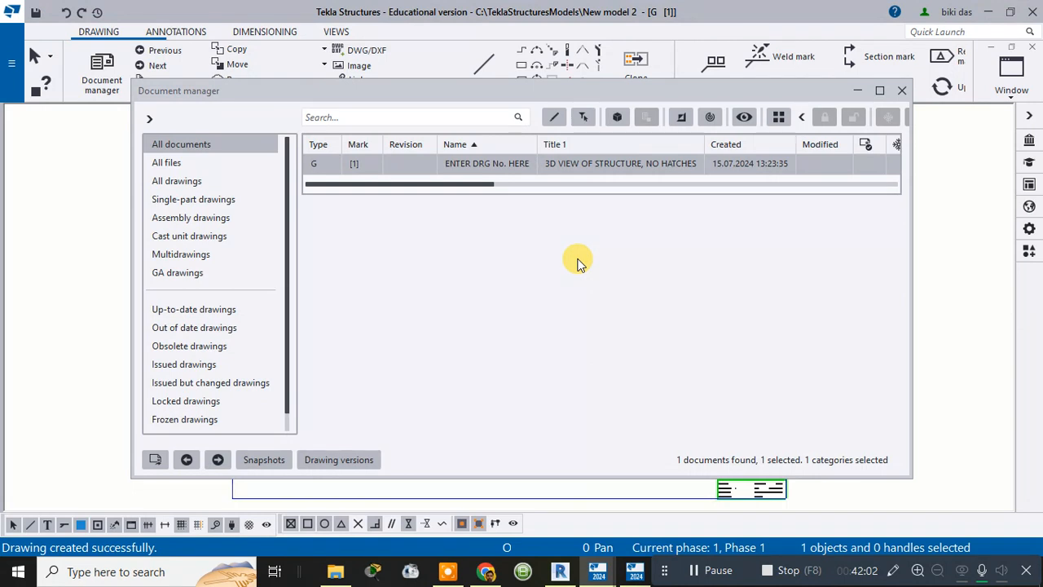
double_click(601, 162)
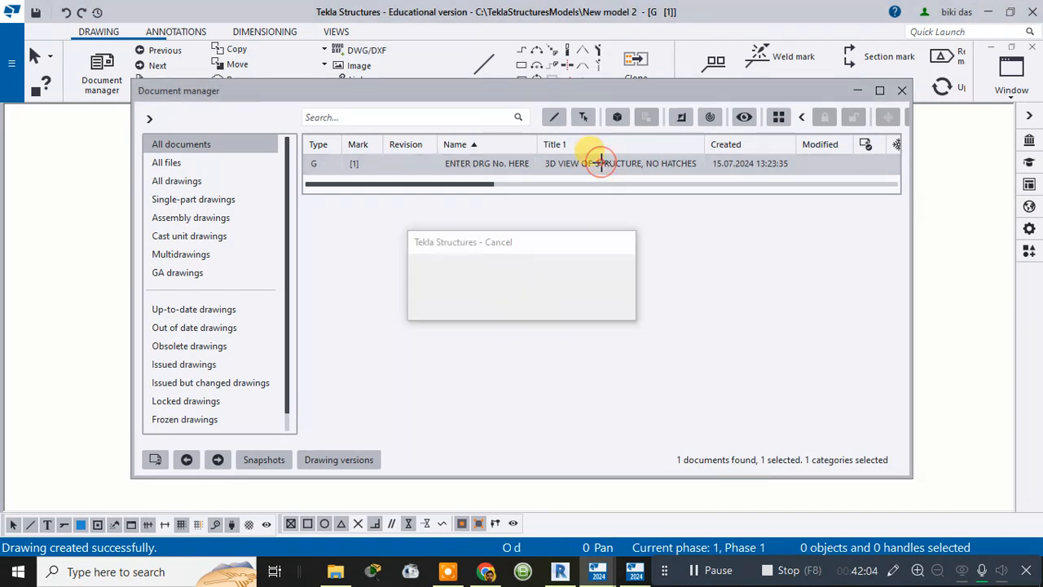
click(855, 90)
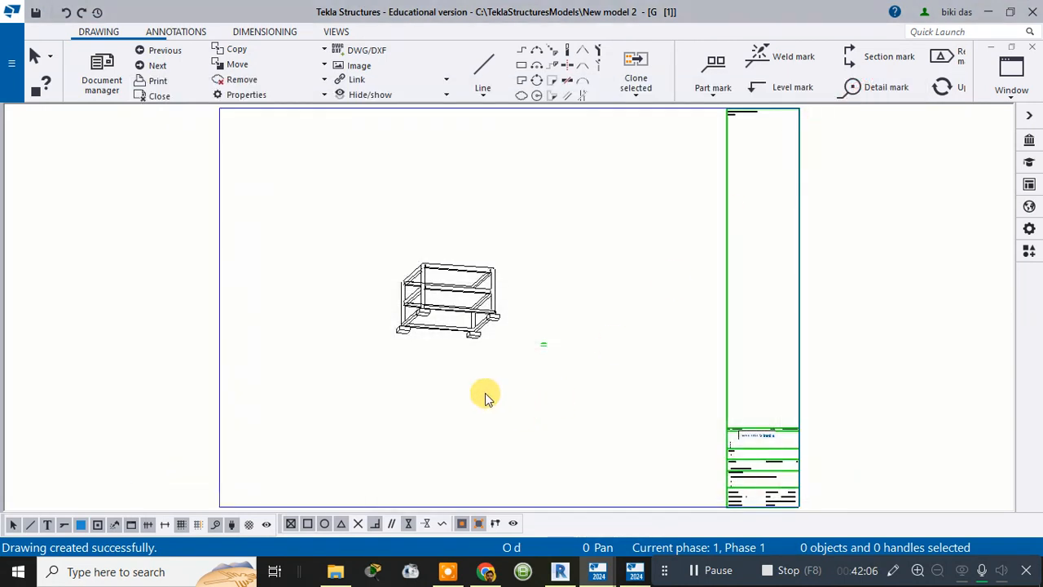
Examine the frame's 3D view, its scale label and the title block on the general arrangement drawing.
scroll(697, 405, up, 2)
scroll(696, 405, up, 1)
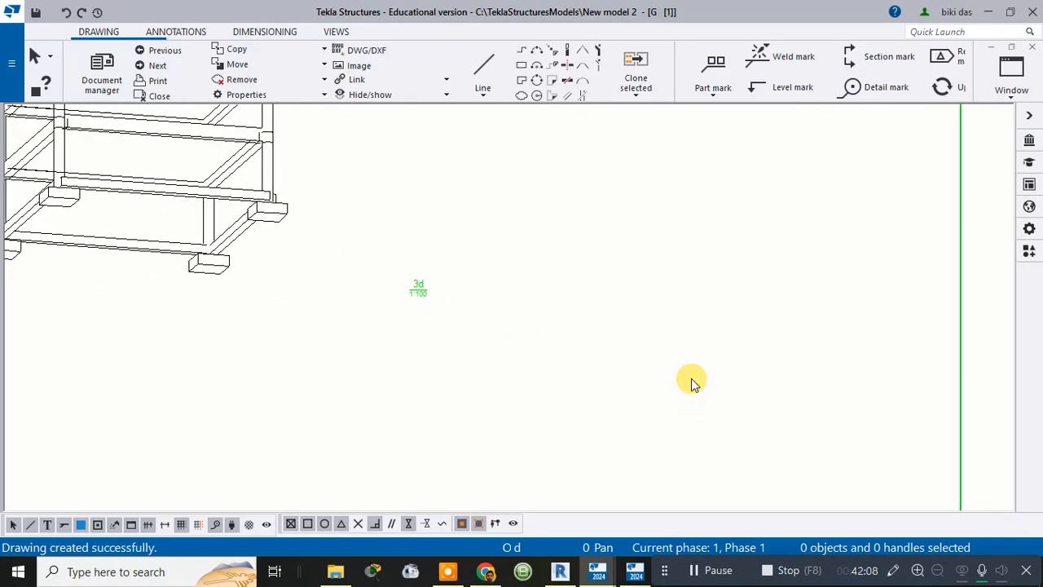
scroll(391, 279, up, 1)
scroll(634, 312, down, 3)
scroll(764, 415, up, 5)
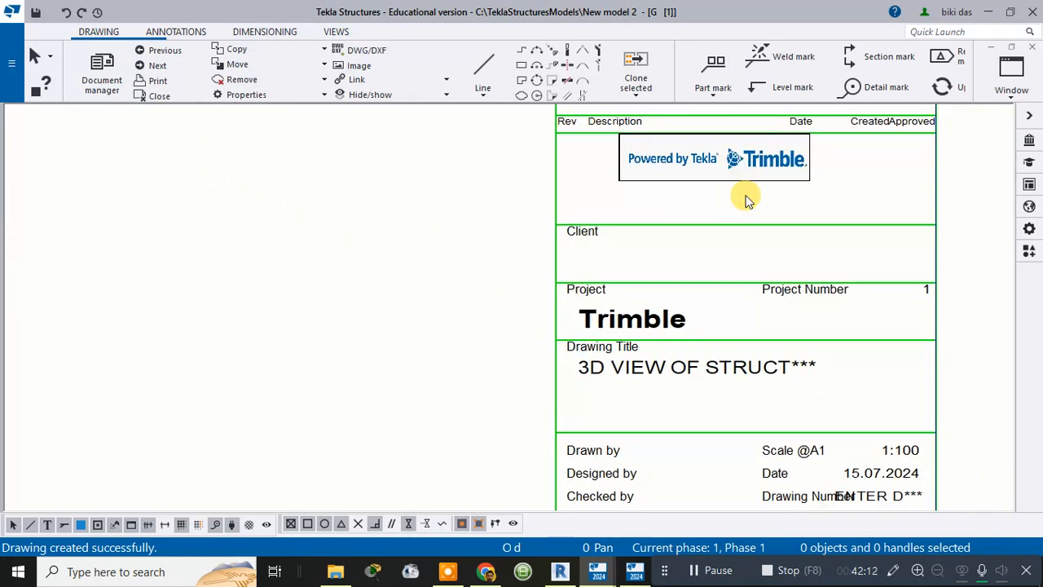
scroll(747, 198, down, 6)
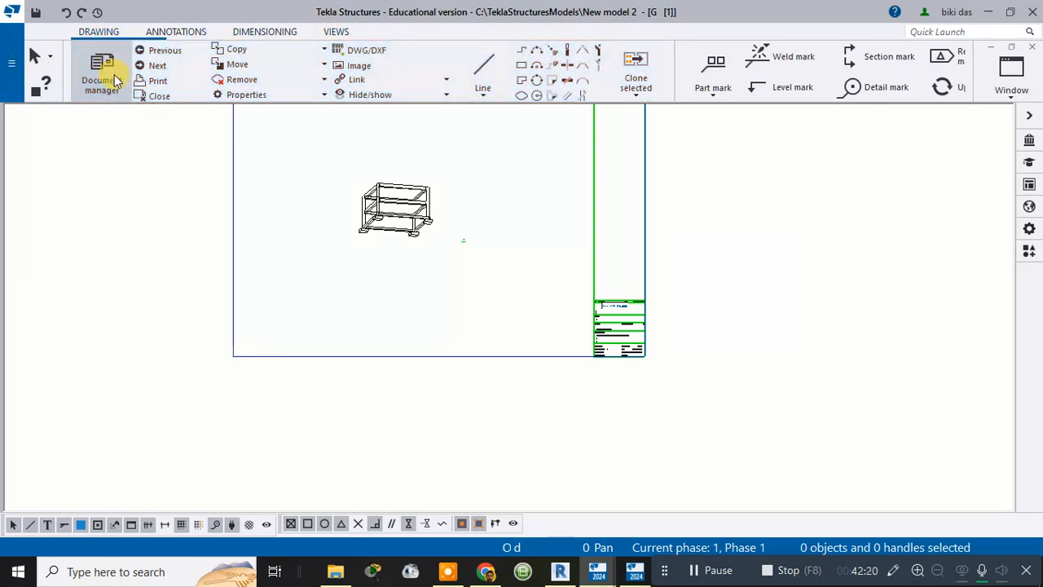
Close the open general arrangement drawing and the document manager, returning to the 3d model view.
click(162, 98)
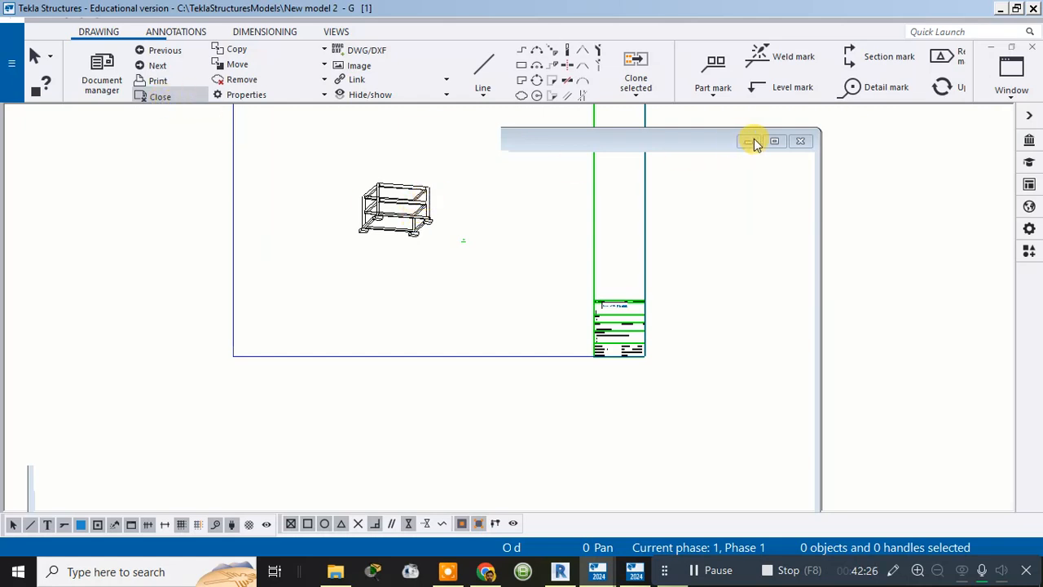
mouse_move(599, 568)
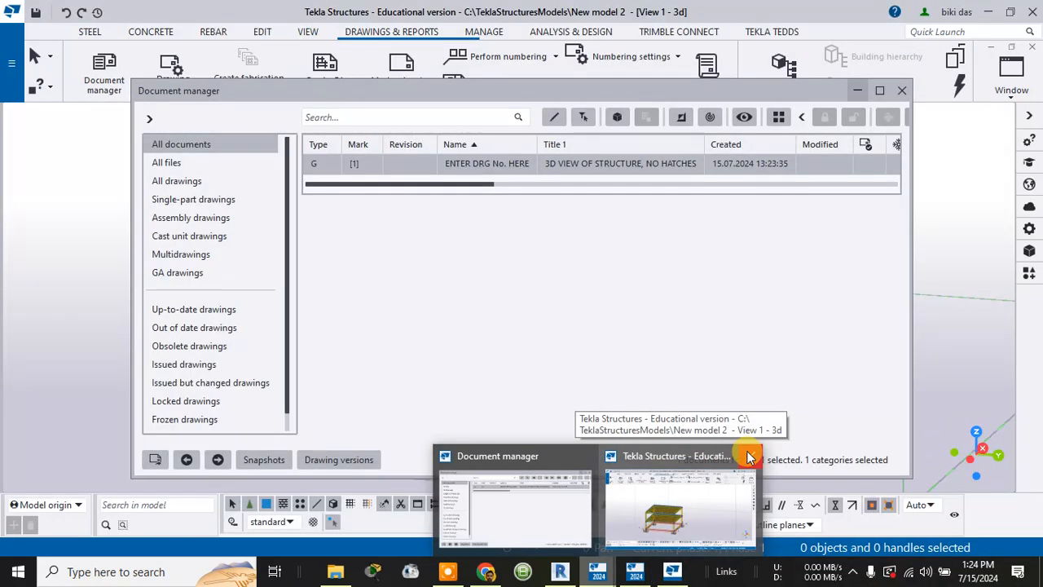
click(750, 456)
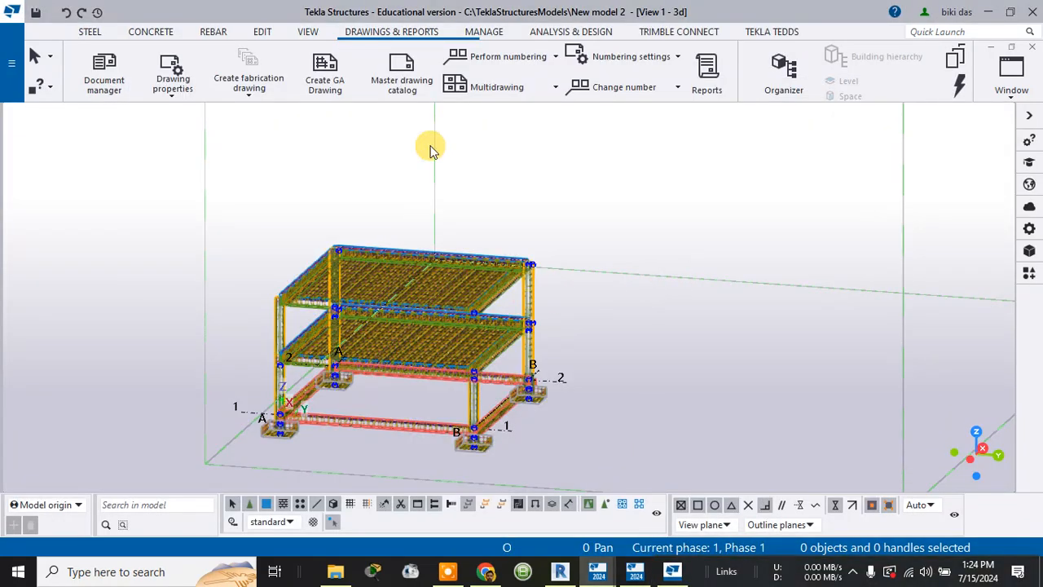
Try to create a cast unit drawing from the standard (C) master drawing in the master drawing catalog, and close the catalog.
click(407, 88)
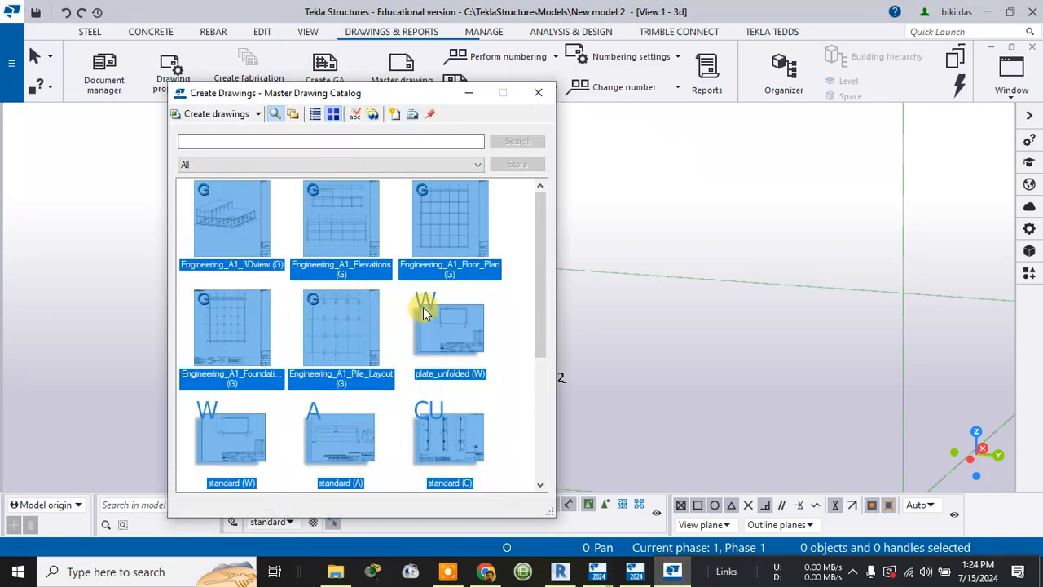
click(506, 230)
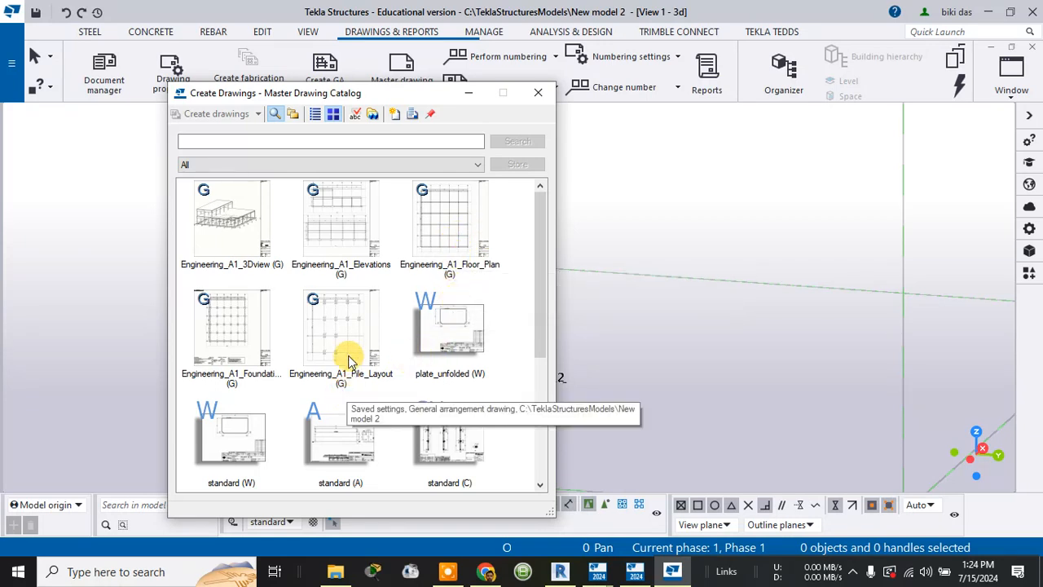
scroll(466, 383, down, 2)
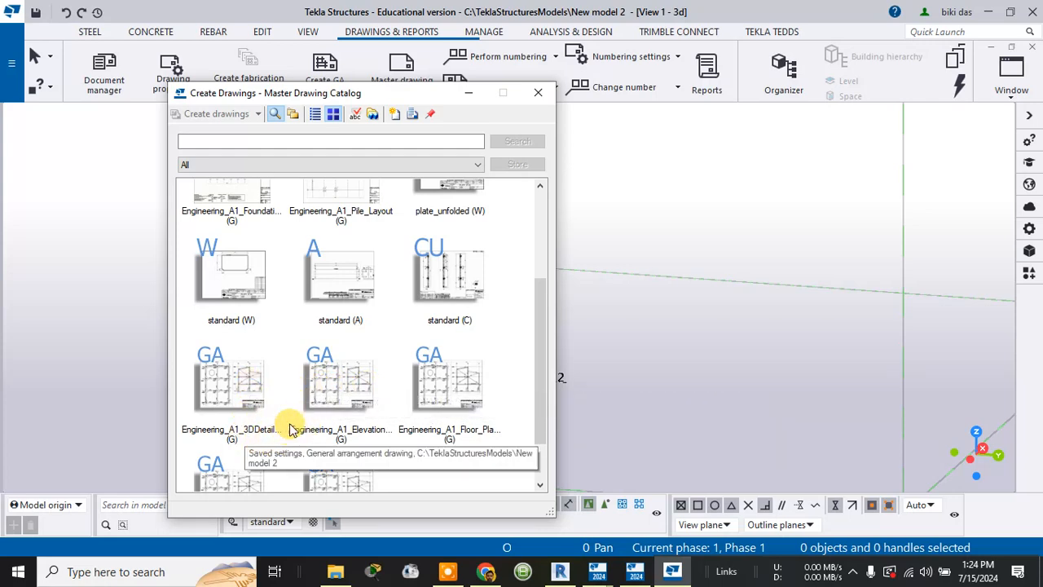
scroll(330, 403, down, 2)
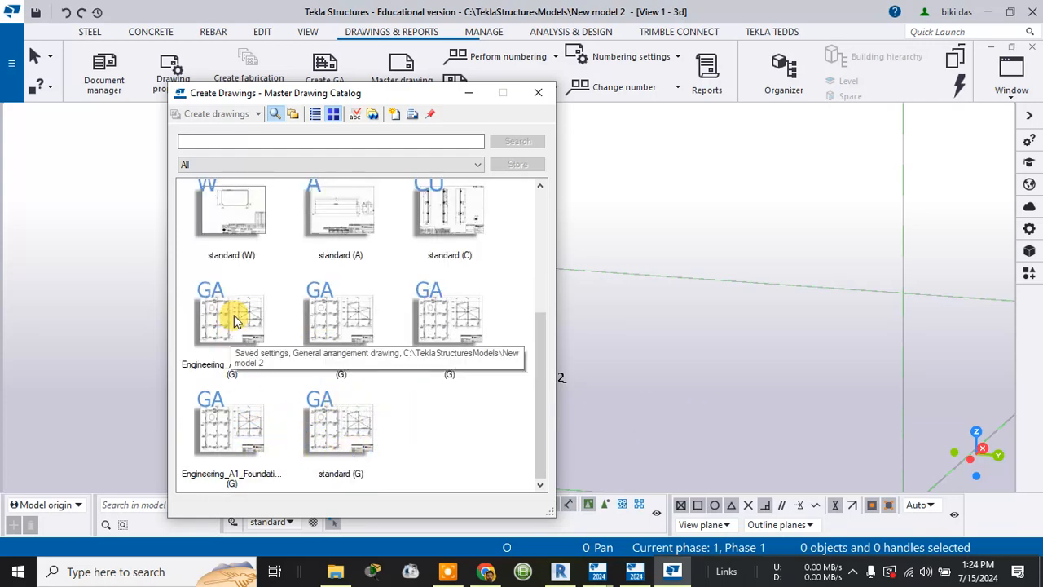
scroll(265, 297, up, 3)
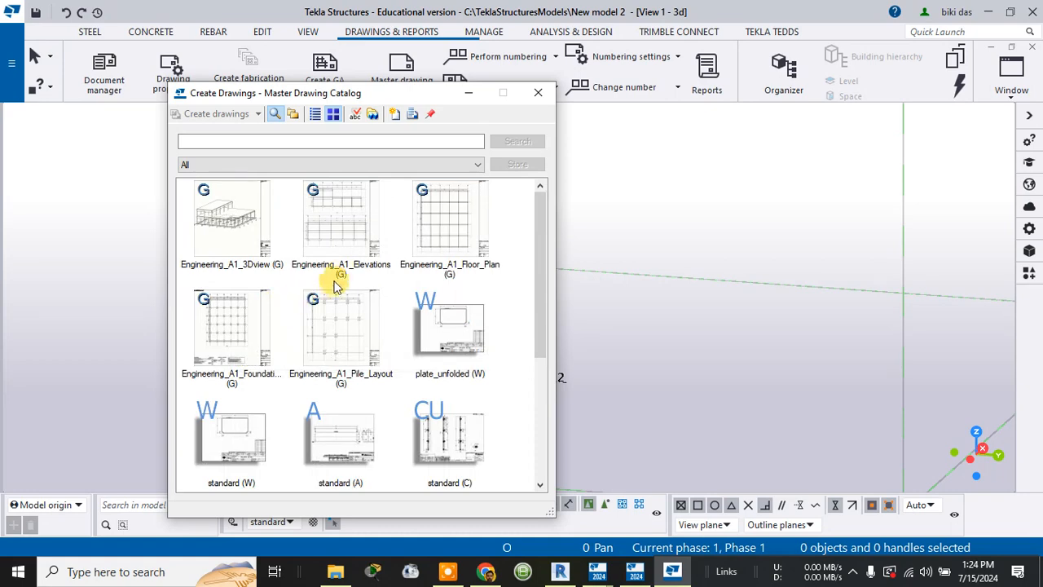
scroll(395, 261, down, 3)
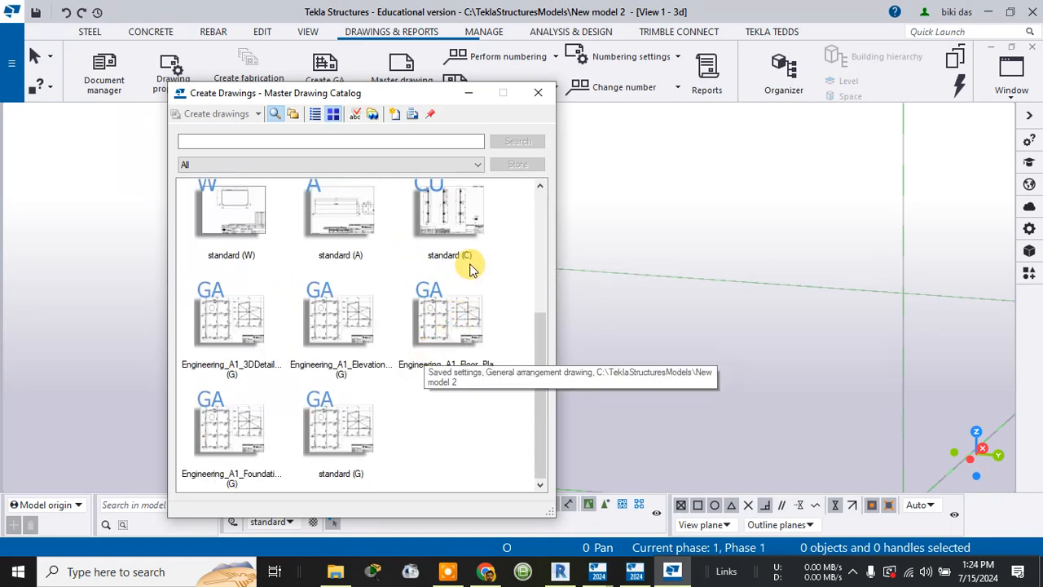
click(460, 205)
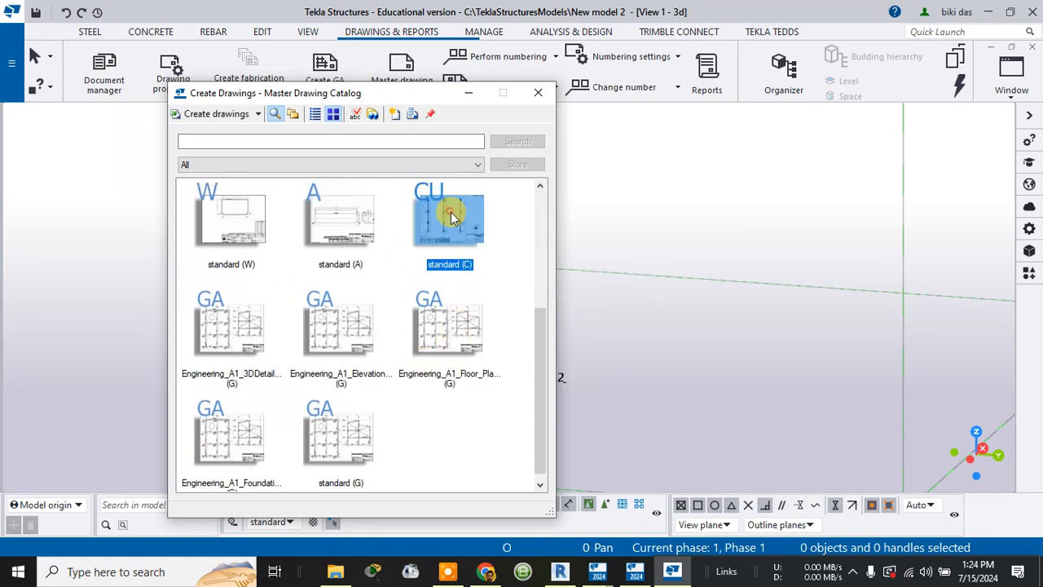
double_click(451, 210)
click(94, 431)
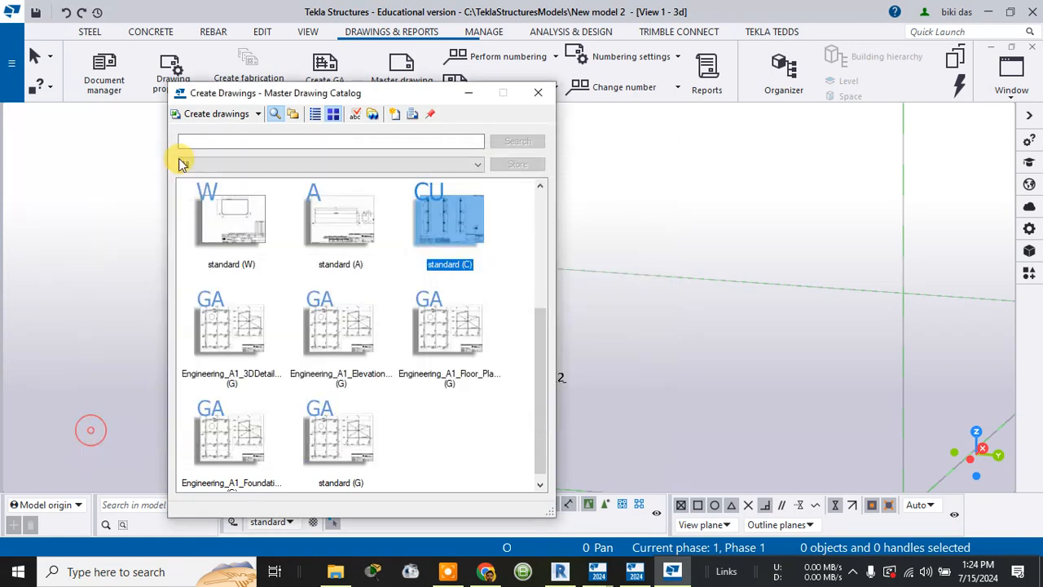
click(204, 117)
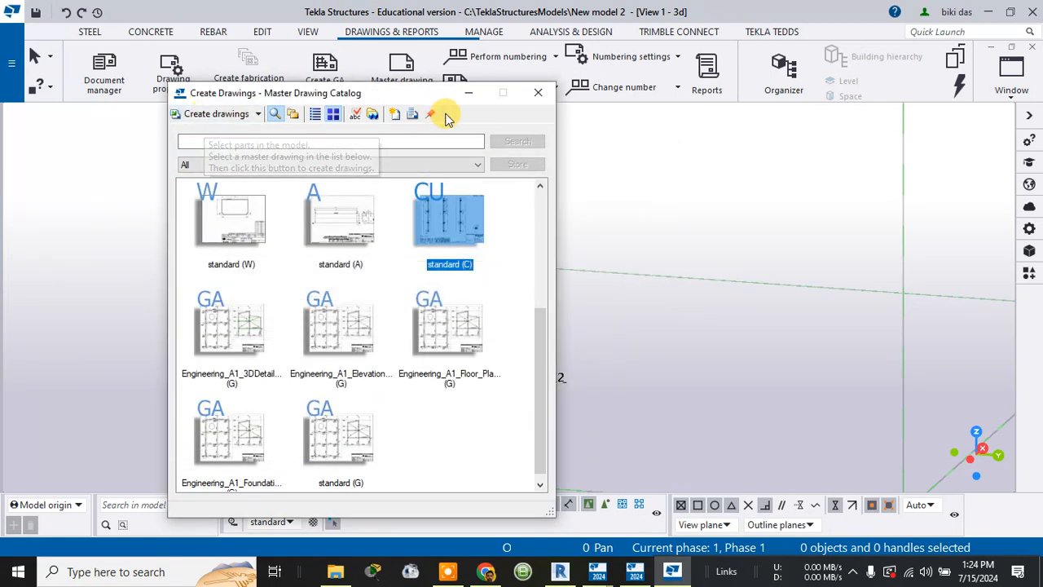
click(536, 93)
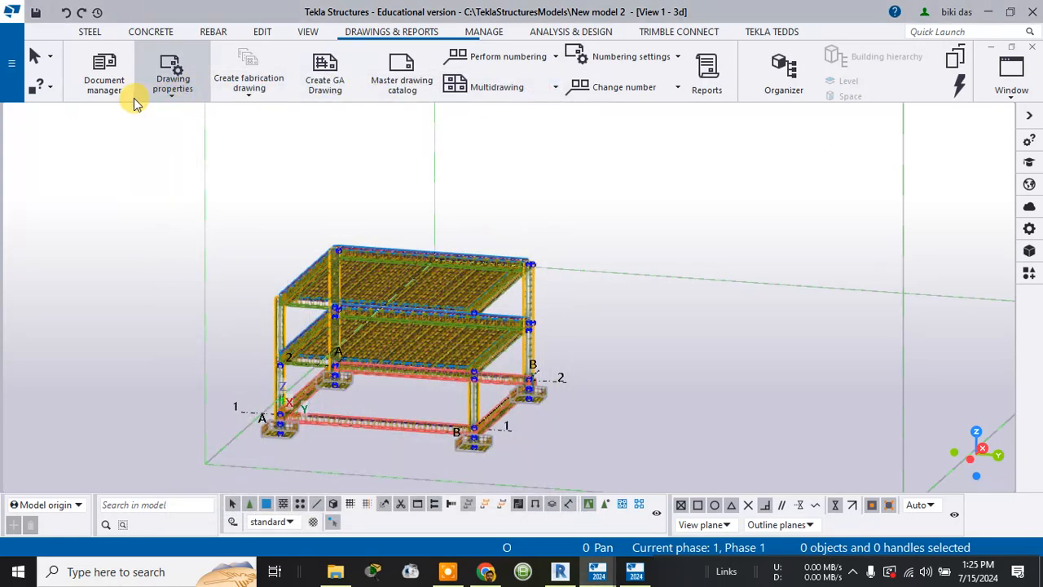
Create a general arrangement drawing of the PLAN +3000 view from the document manager, with all selected views to one drawing.
click(104, 81)
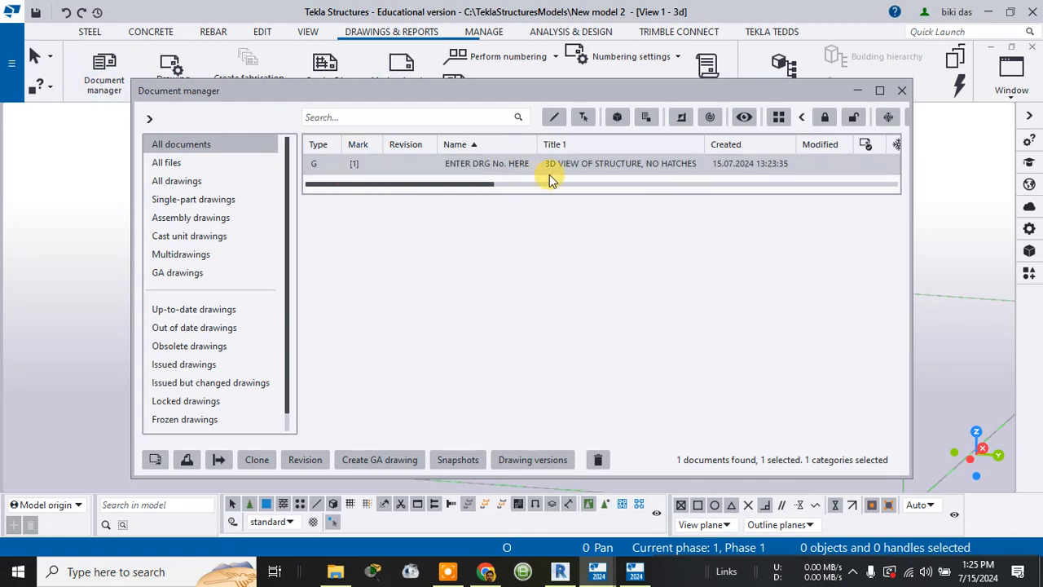
drag(476, 185, 220, 182)
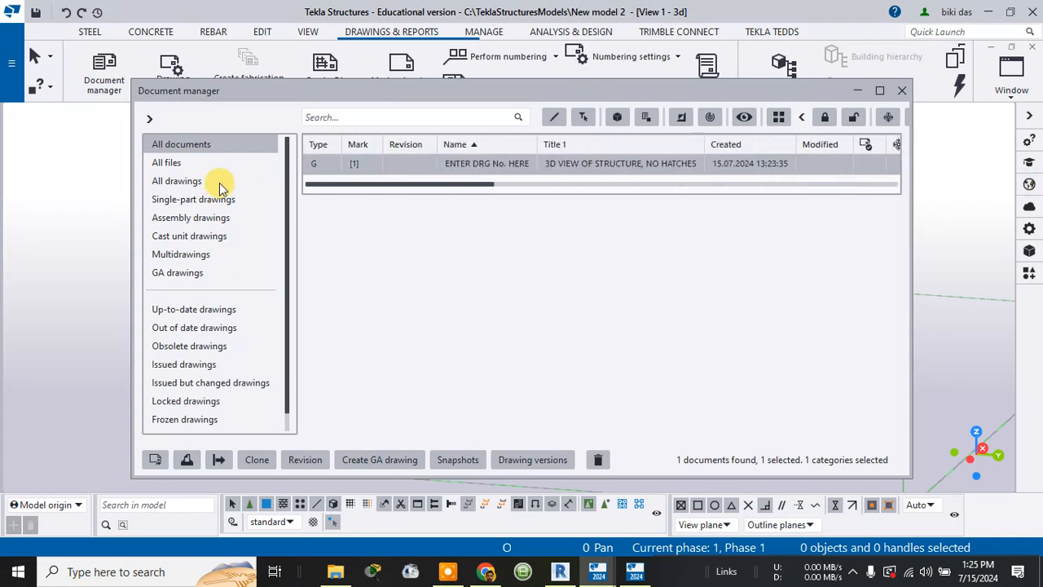
click(399, 461)
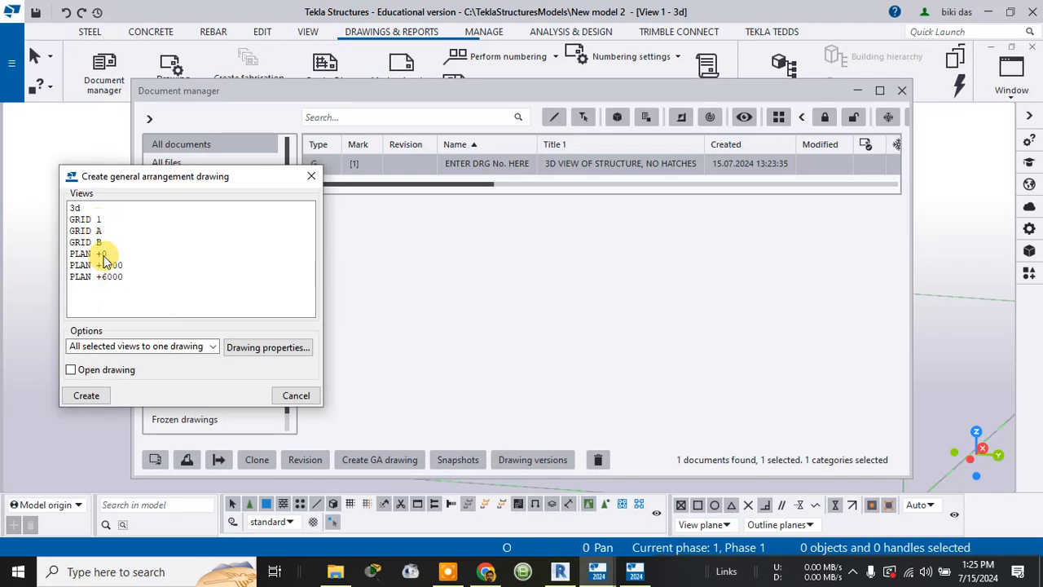
click(104, 266)
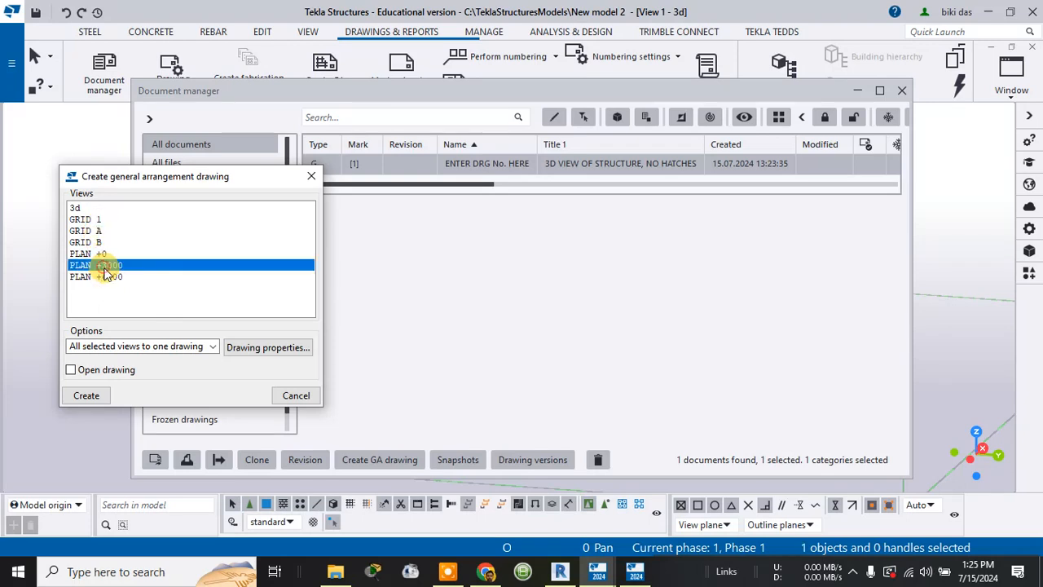
click(98, 396)
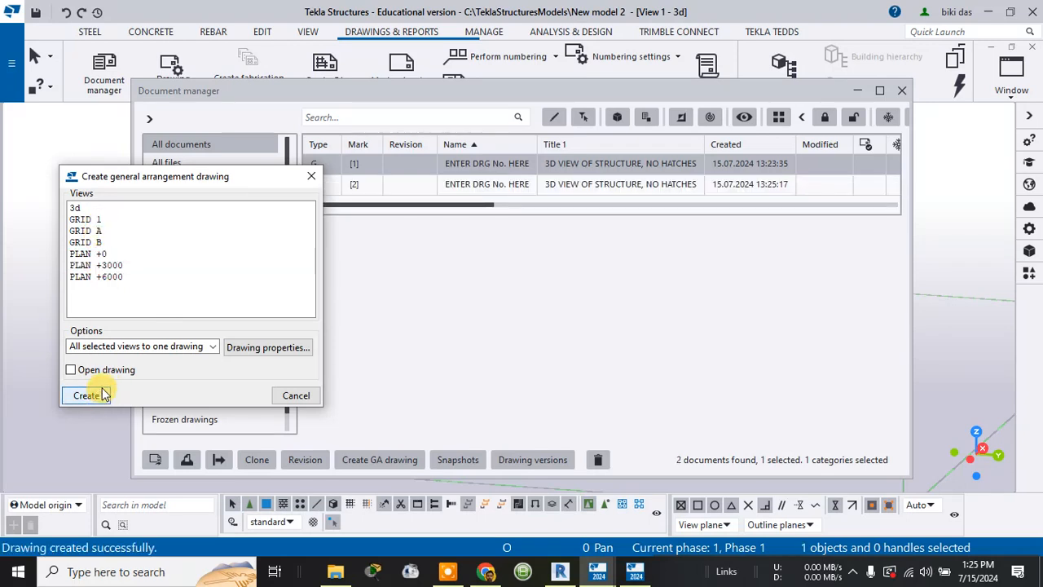
click(311, 176)
Open general arrangement drawing [2] and close the document manager.
click(453, 184)
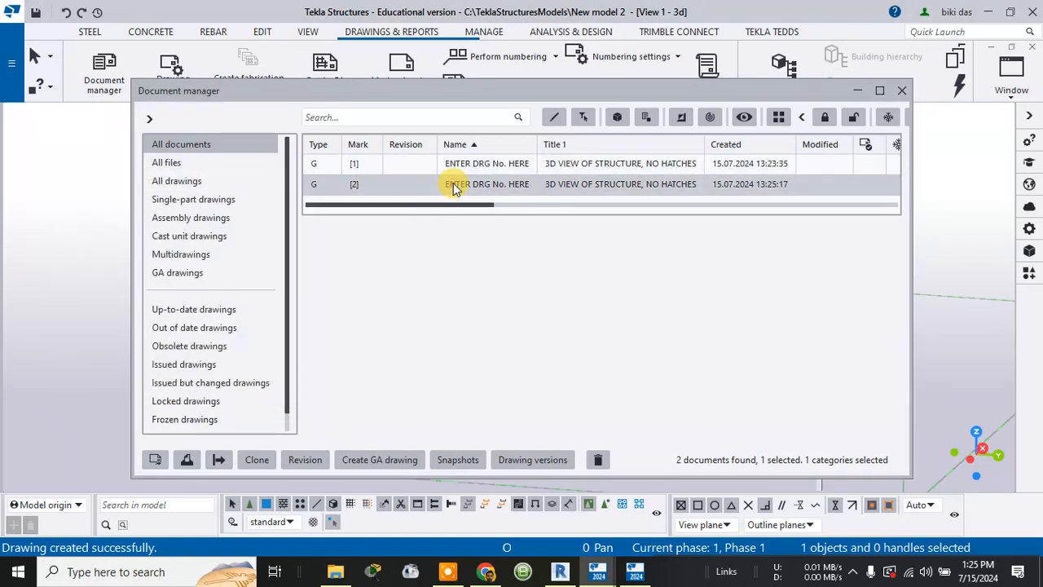
double_click(455, 185)
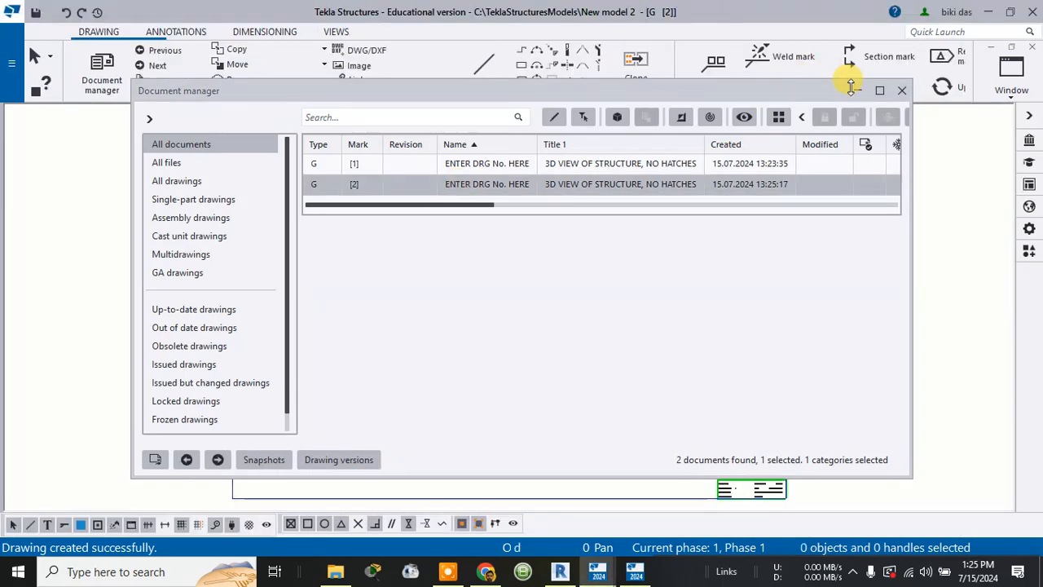
click(901, 91)
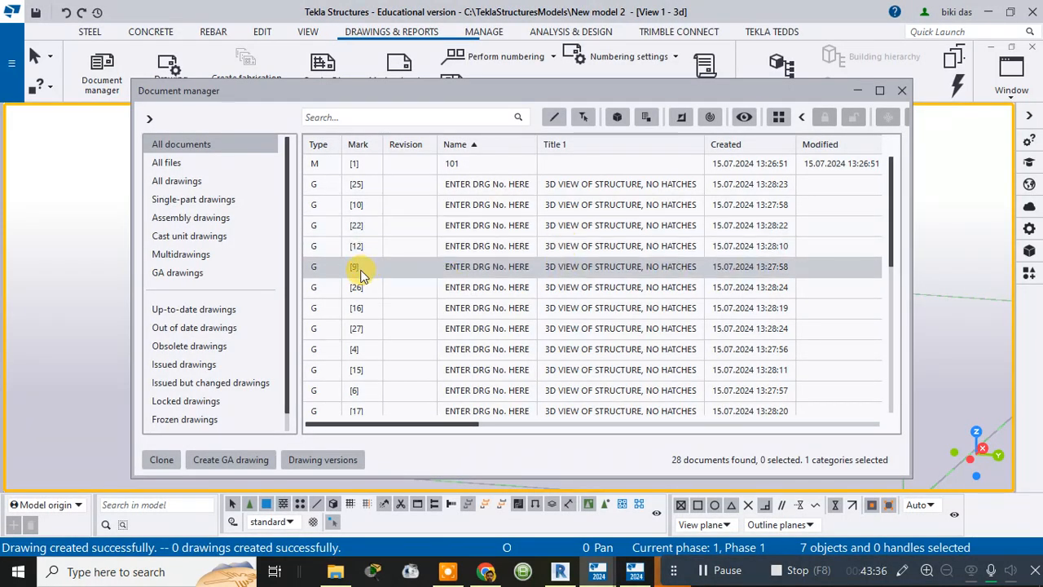
Open general arrangement drawings [9] and [19] from the document manager and inspect the 3d and plan views of [19].
click(360, 274)
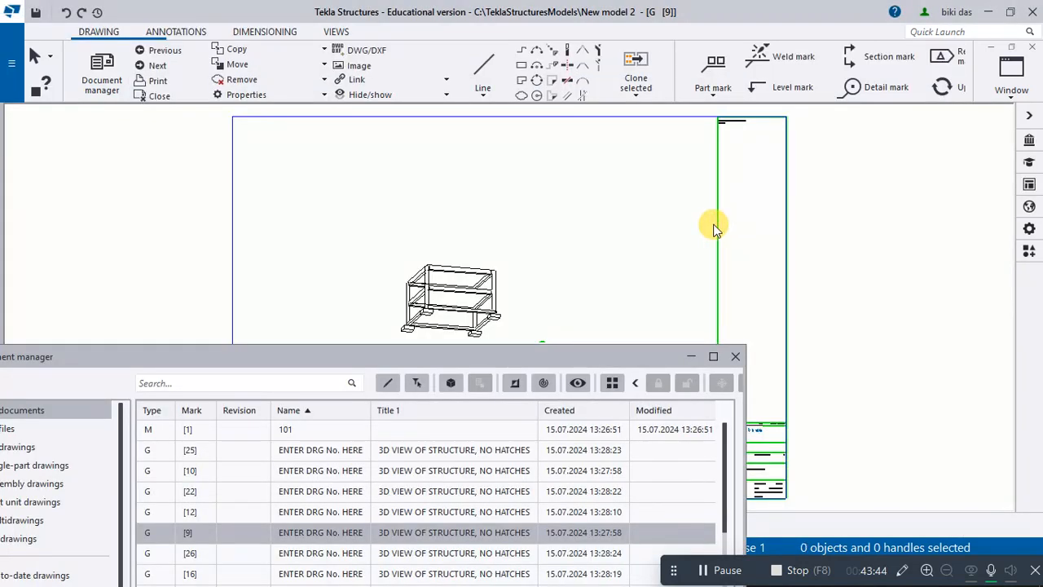
drag(616, 357, 719, 162)
scroll(459, 451, down, 5)
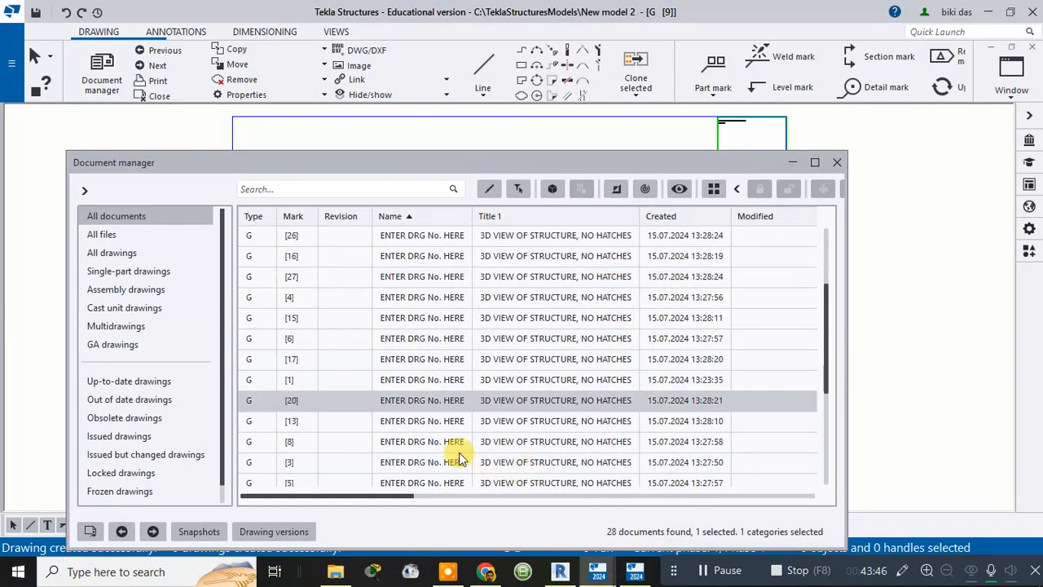
double_click(418, 469)
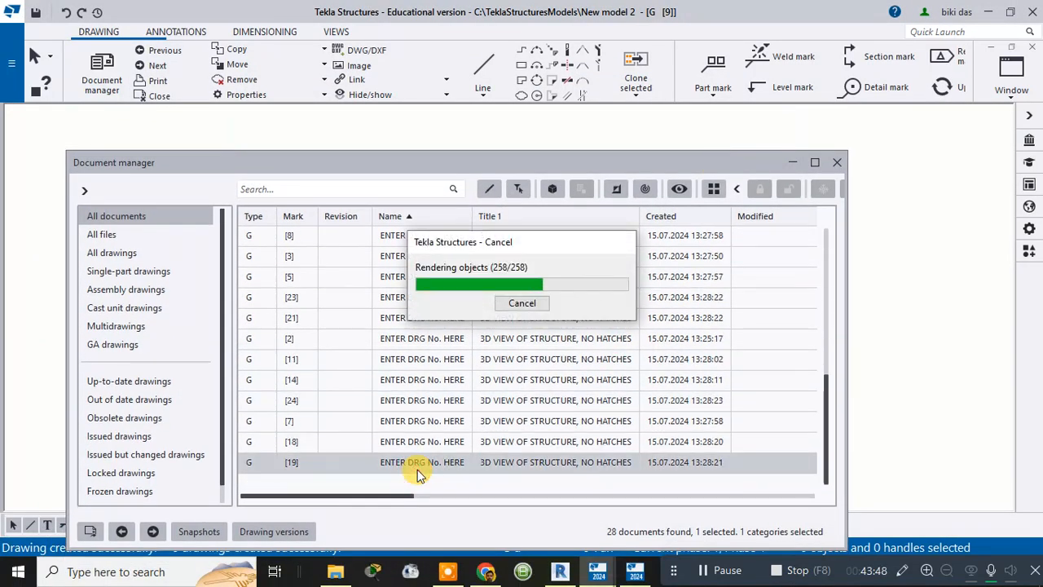
mouse_move(617, 158)
mouse_down()
mouse_move(522, 515)
mouse_move(539, 402)
mouse_up()
scroll(461, 179, up, 4)
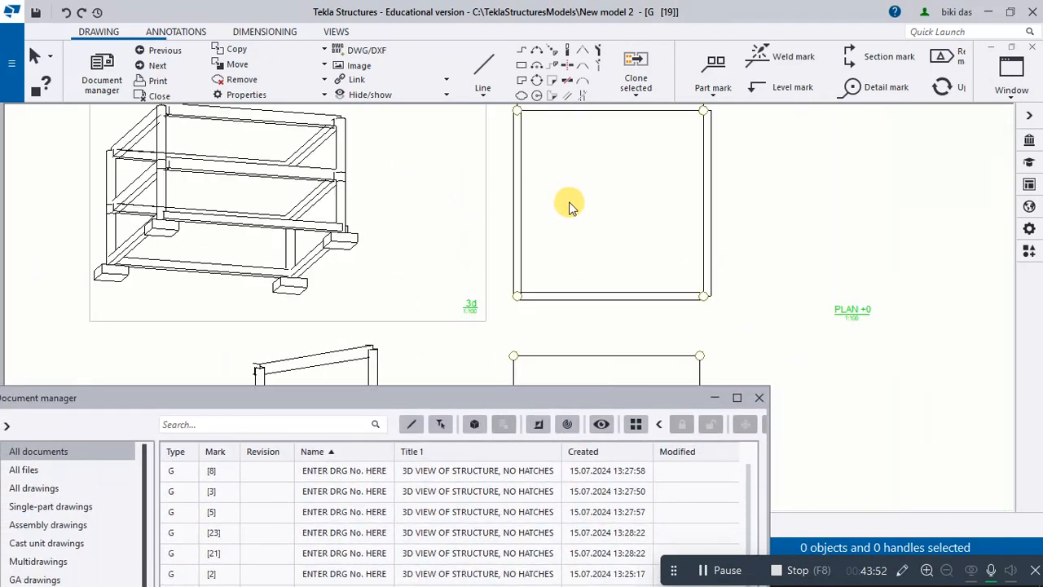
scroll(571, 210, down, 4)
Check the document manager's single-part, assembly and cast unit drawing categories, and close the manager to show drawing [19].
drag(706, 401, 780, 178)
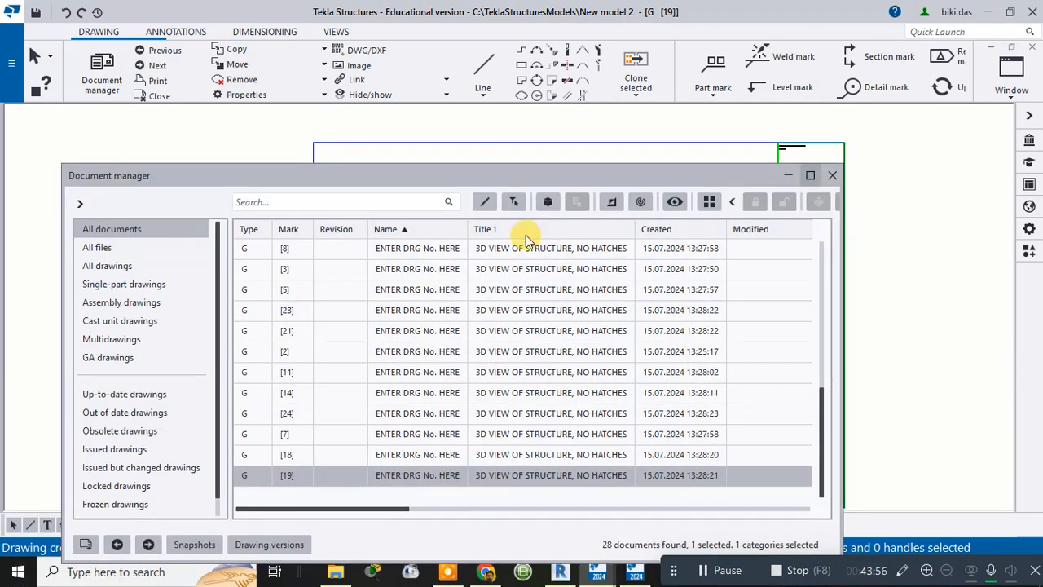
click(148, 292)
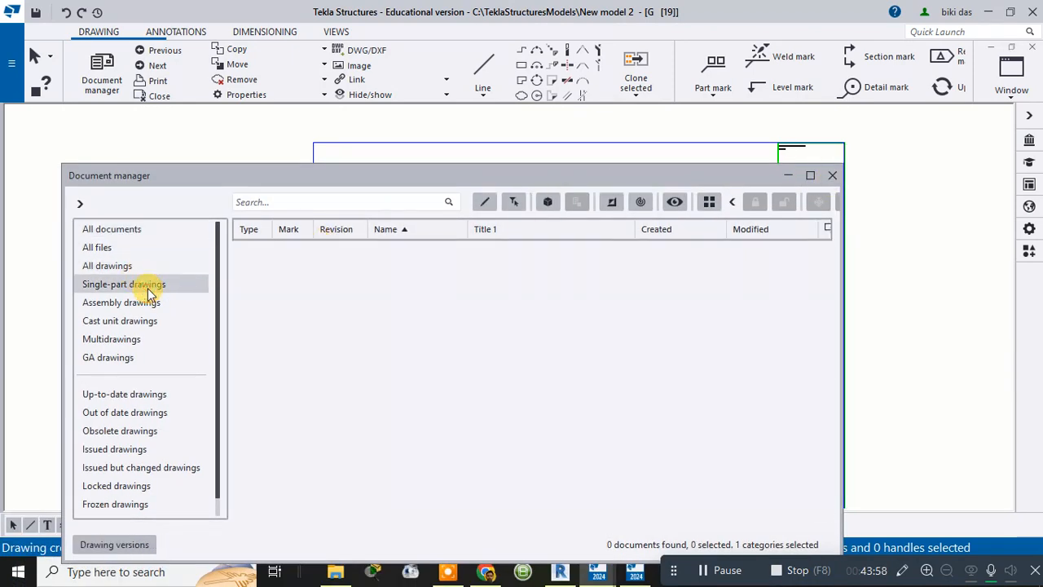
click(141, 308)
click(138, 322)
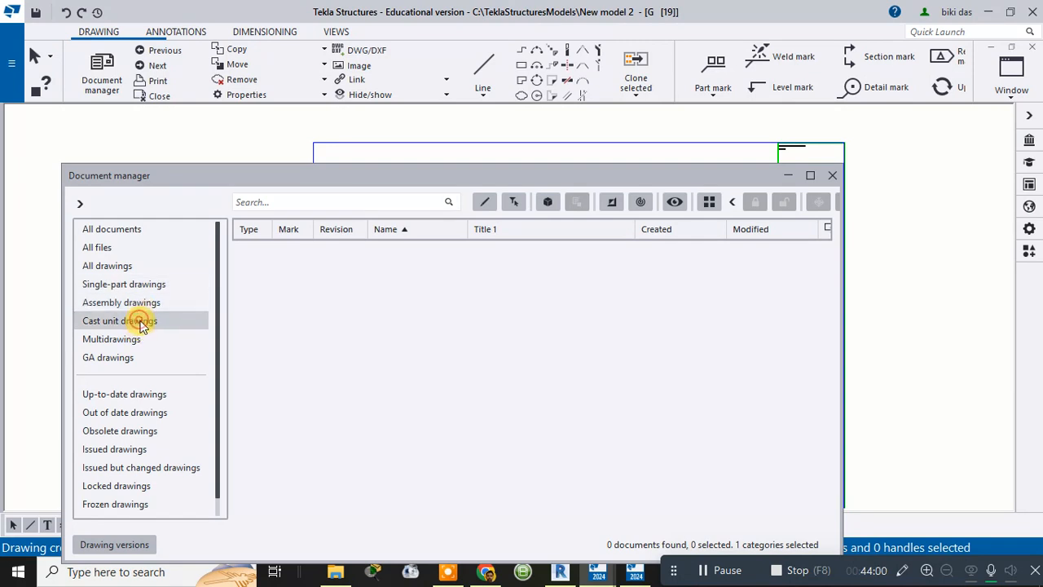
click(132, 325)
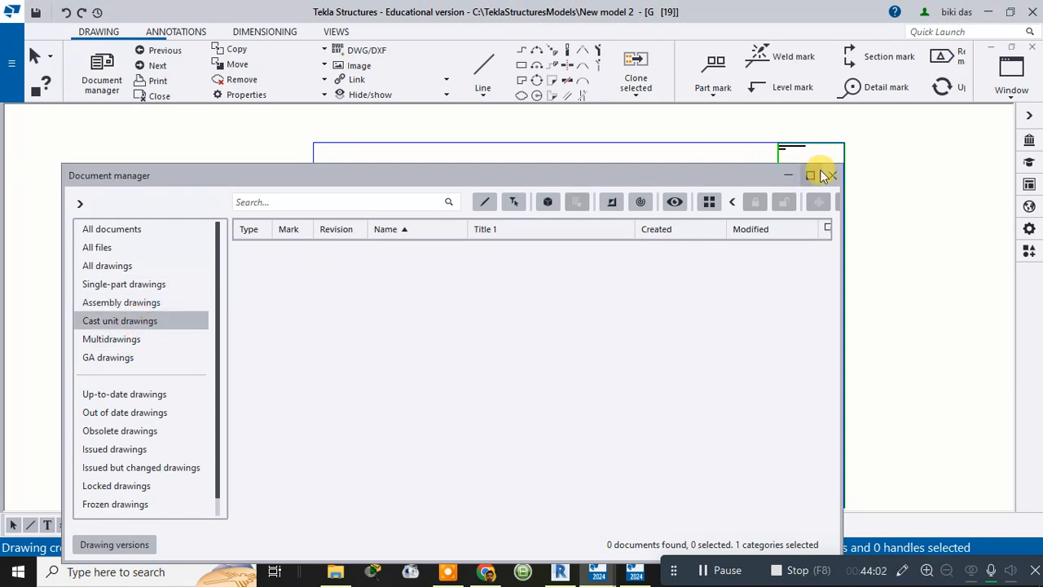
click(833, 175)
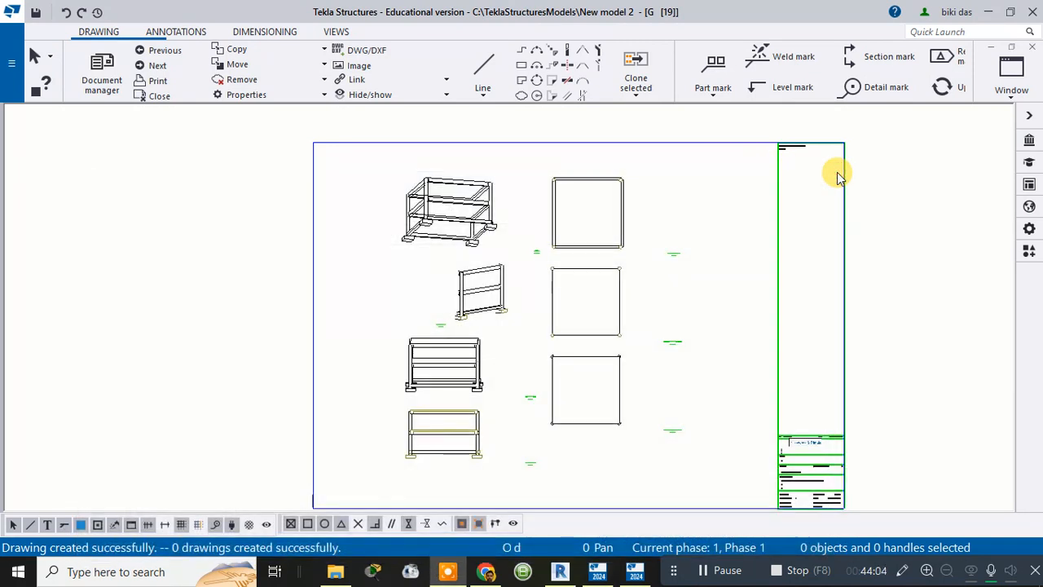